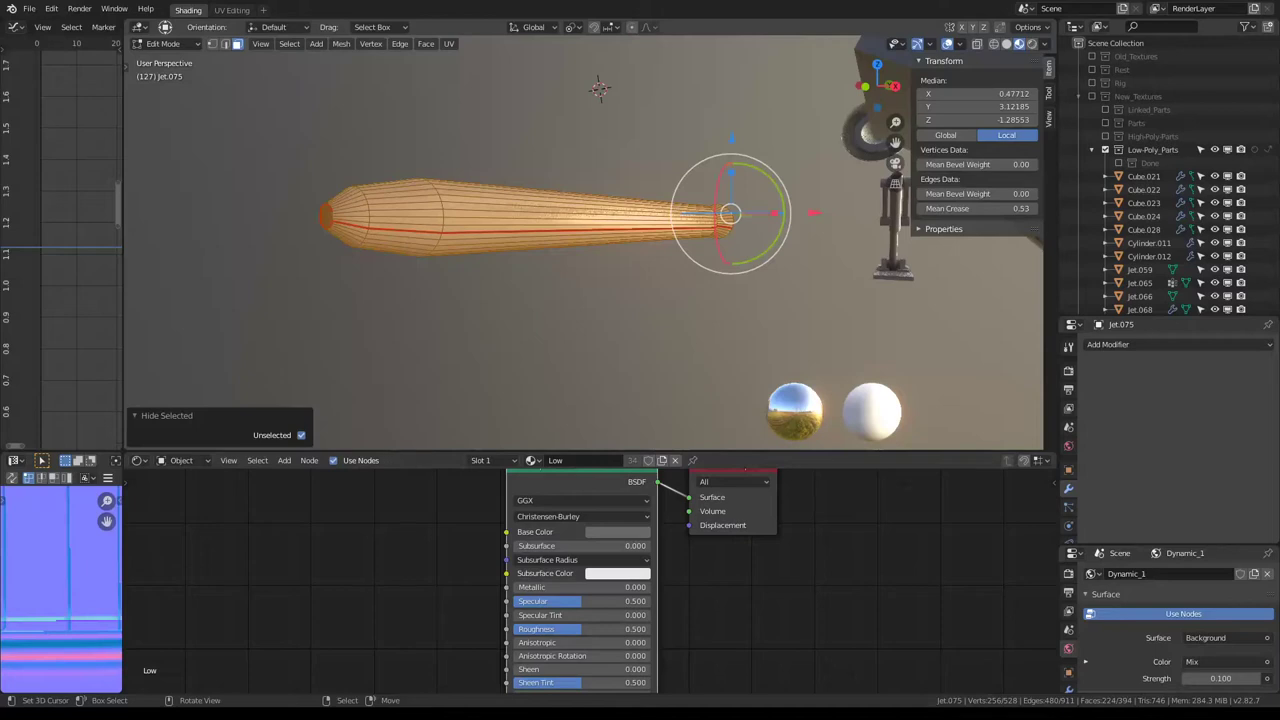
Step: In edge select mode, pick a shortest path of edges around jet.075's tapered tube
click(486, 200)
middle_drag(486, 200, 492, 203)
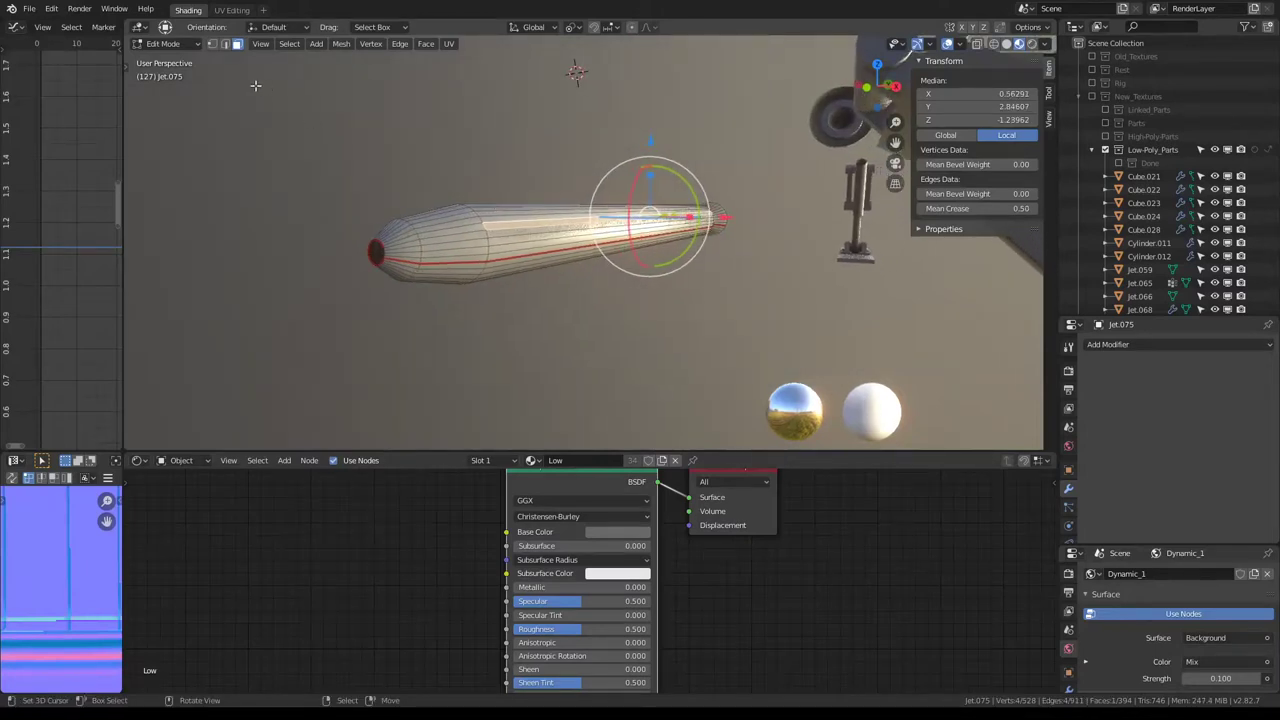
click(224, 43)
scroll(408, 230, up, 3)
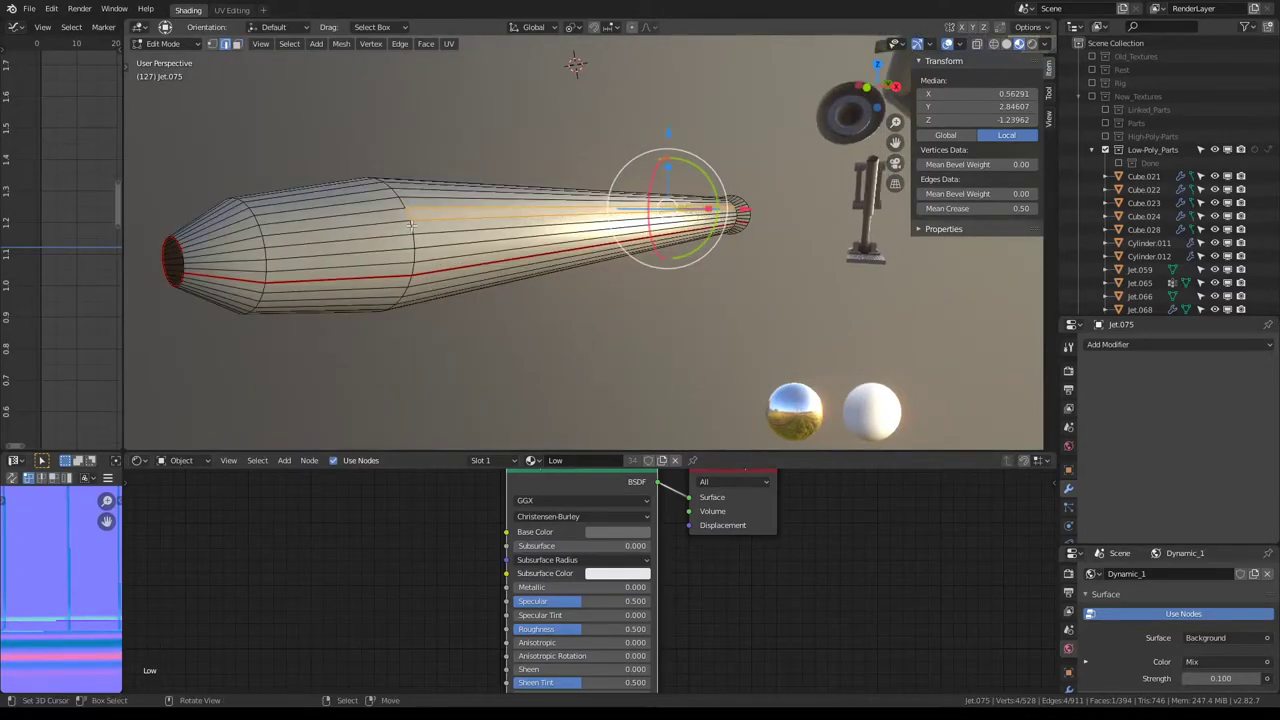
click(410, 226)
ctrl+click(409, 283)
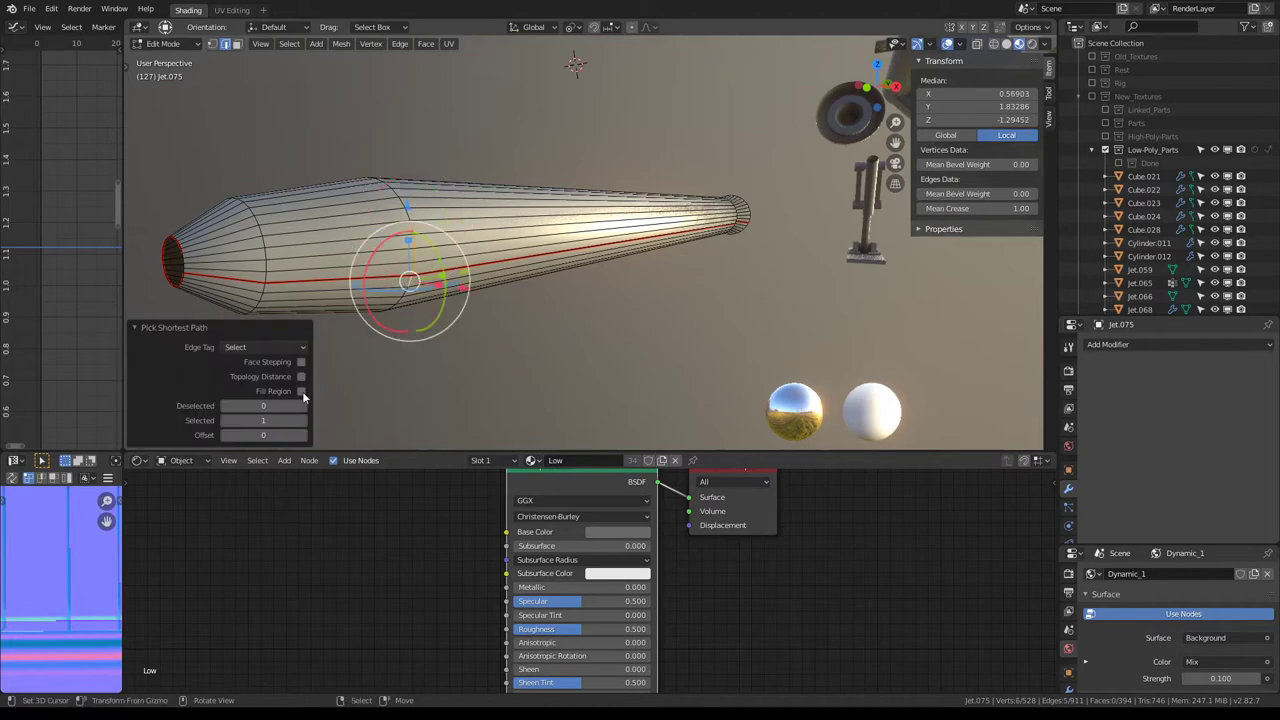
mouse_move(409, 283)
middle_down()
mouse_move(481, 226)
mouse_move(500, 134)
mouse_move(457, 183)
mouse_move(521, 266)
mouse_move(361, 278)
middle_up()
ctrl+click(448, 165)
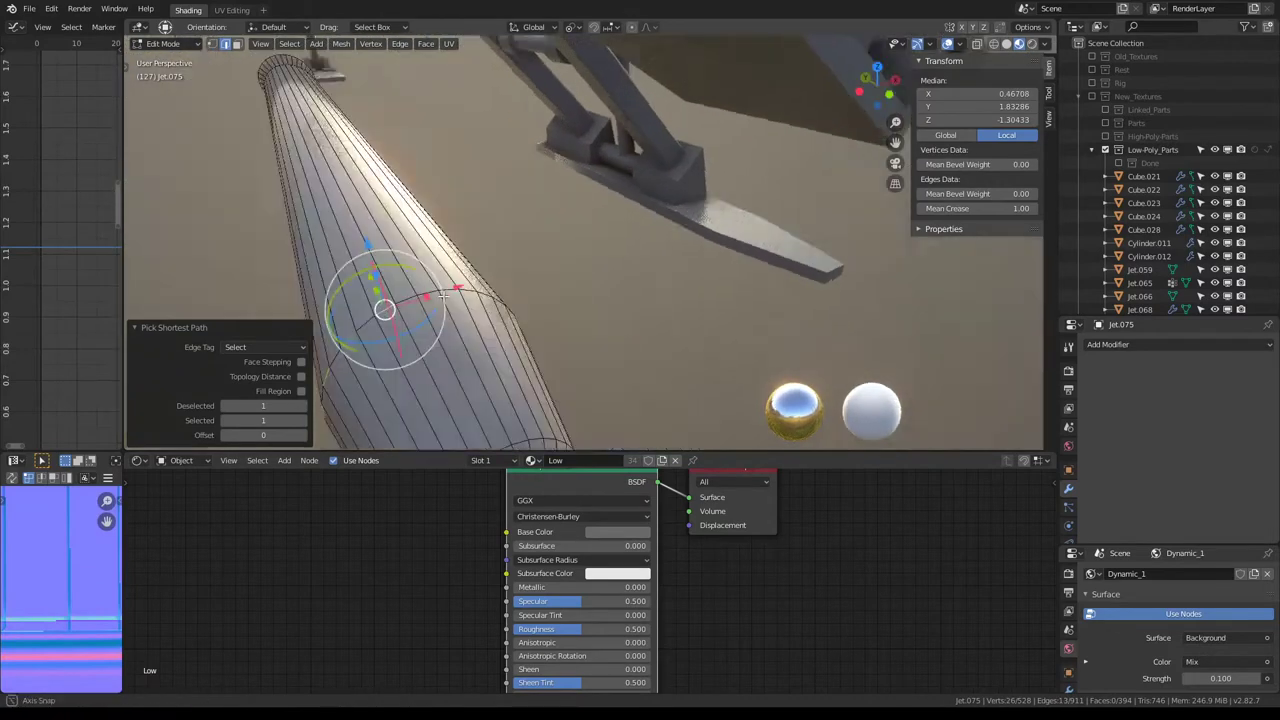
ctrl+click(361, 278)
ctrl+click(340, 265)
Step: Select the edge rings from the picked edges with Quick Favorites Select Loops
key(q)
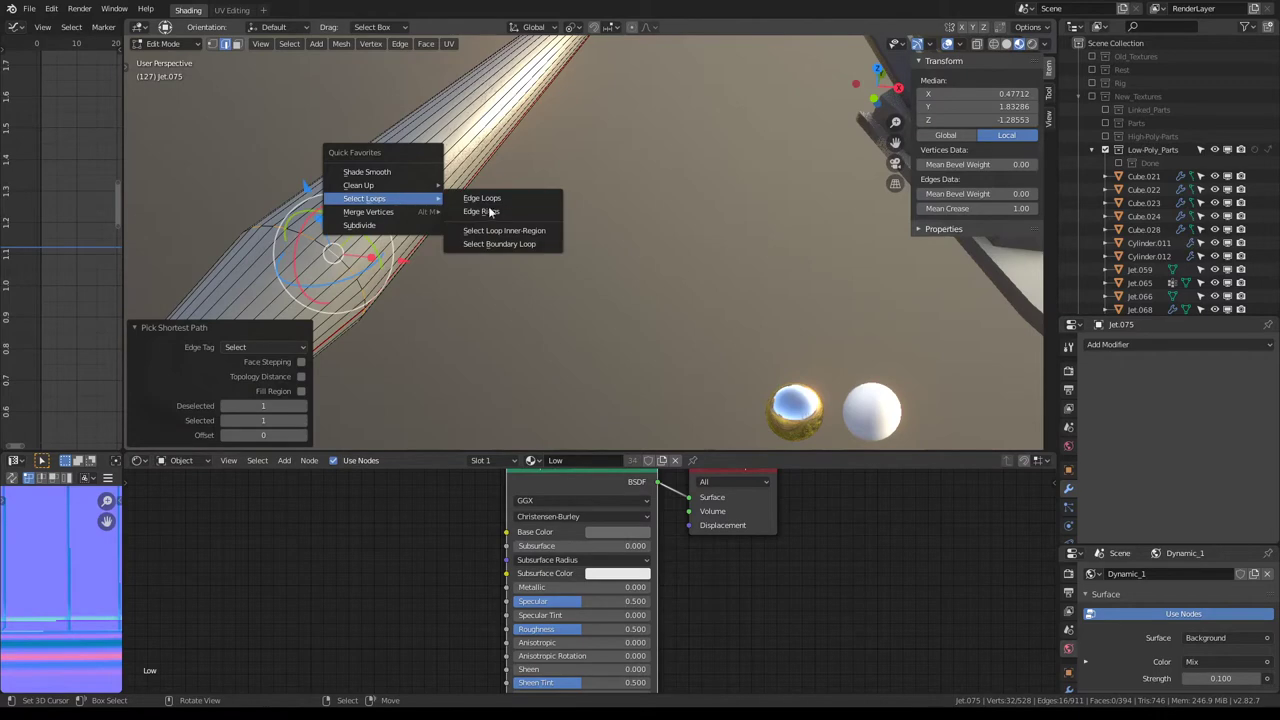
click(493, 209)
mouse_move(493, 207)
middle_down()
mouse_move(491, 194)
mouse_move(728, 231)
middle_up()
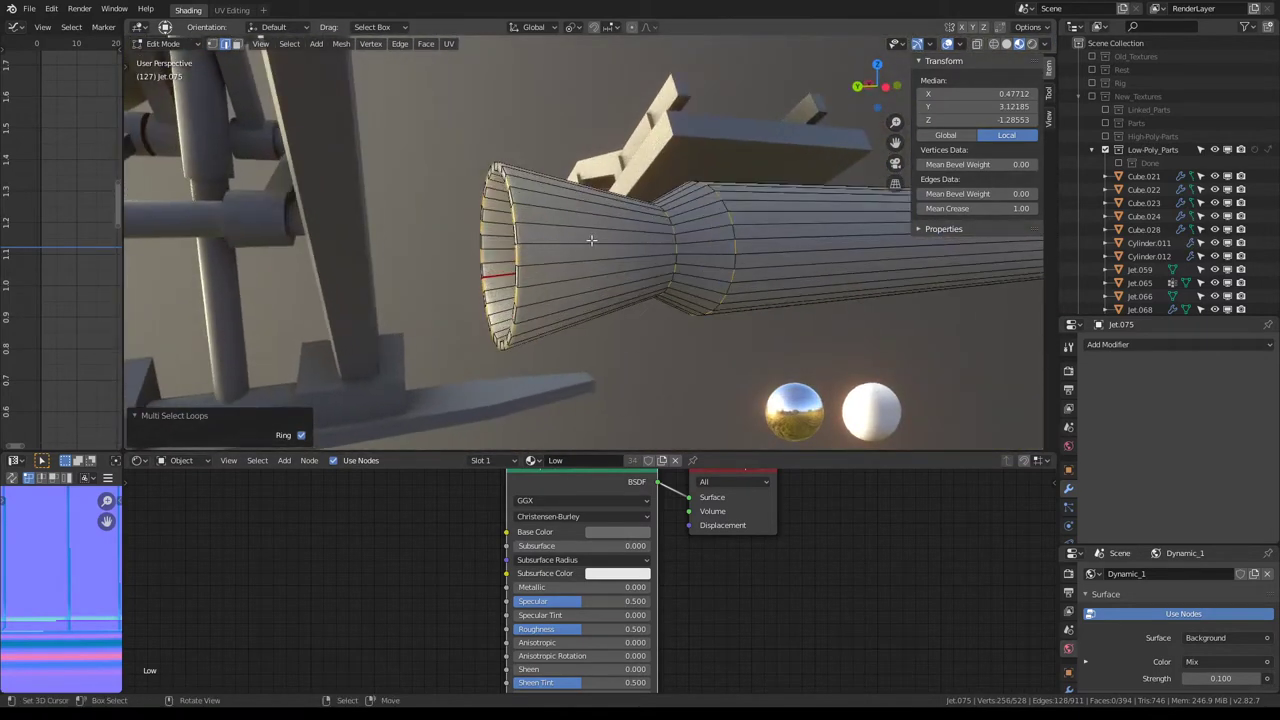
key(q)
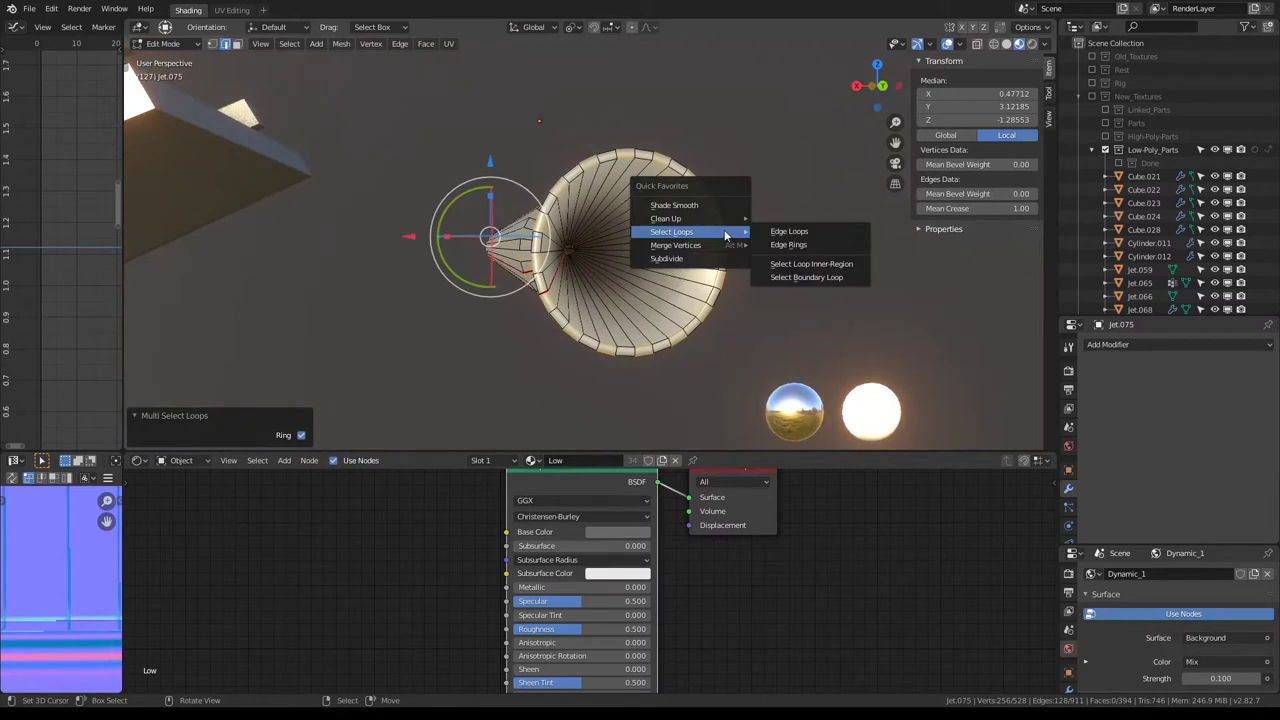
Step: Collapse the edge rings to cut the tube's radial segments, and reveal the hidden fin geometry
mouse_move(675, 245)
click(796, 272)
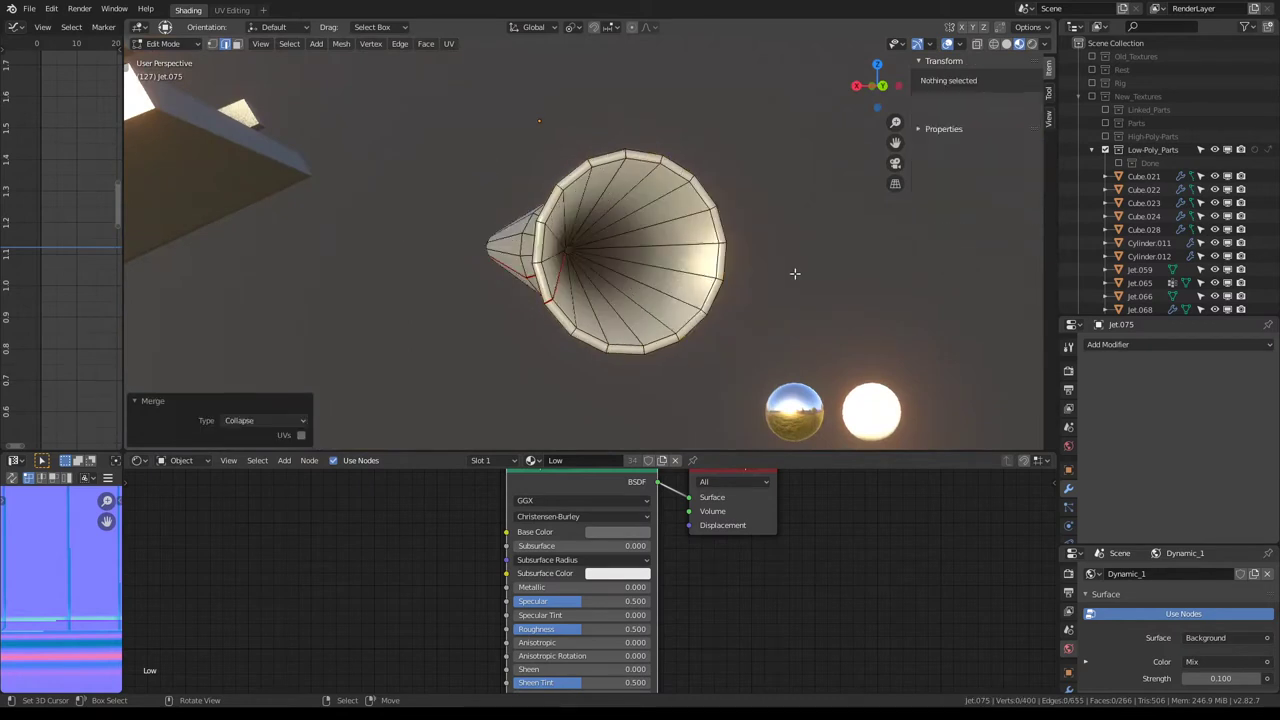
mouse_move(432, 217)
middle_down()
mouse_move(424, 187)
mouse_move(591, 209)
mouse_move(486, 157)
mouse_move(398, 140)
mouse_move(363, 174)
mouse_move(323, 169)
mouse_move(447, 178)
mouse_move(454, 211)
mouse_move(440, 226)
mouse_move(453, 223)
middle_up()
key(alt+h)
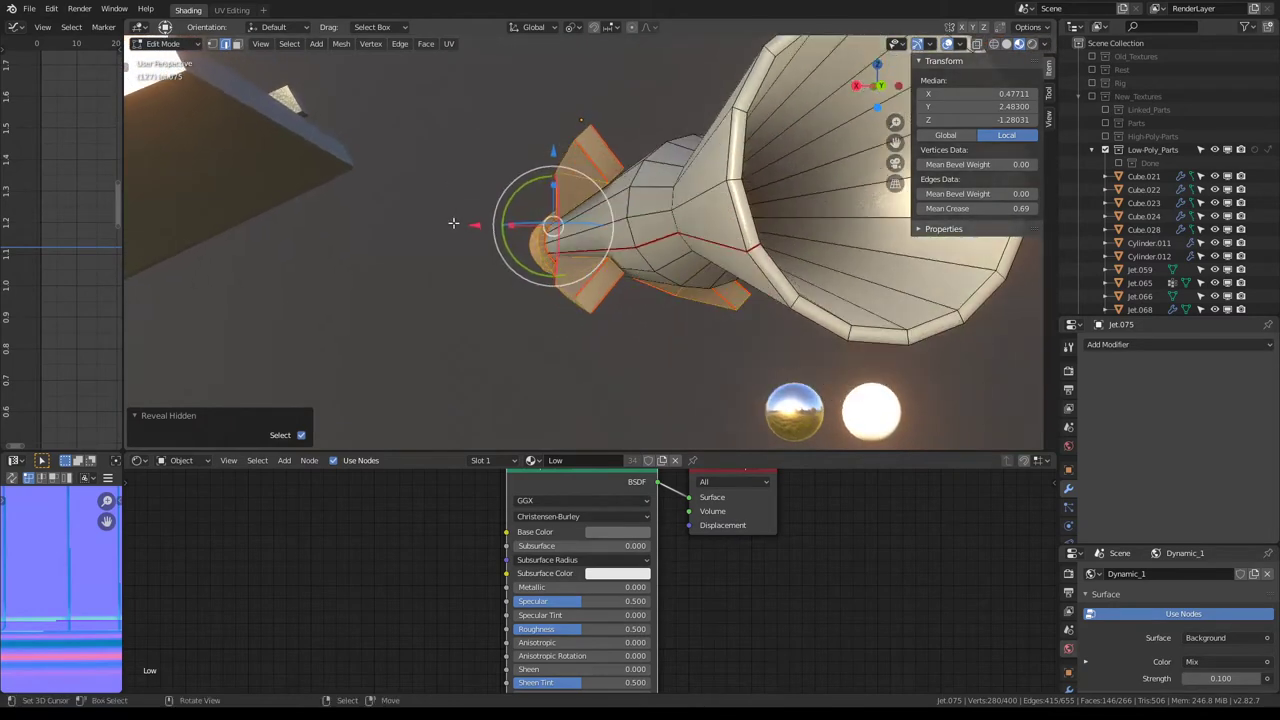
Step: Shrink/fatten one cone edge loop by 0.008
alt+click(583, 230)
key(alt+s)
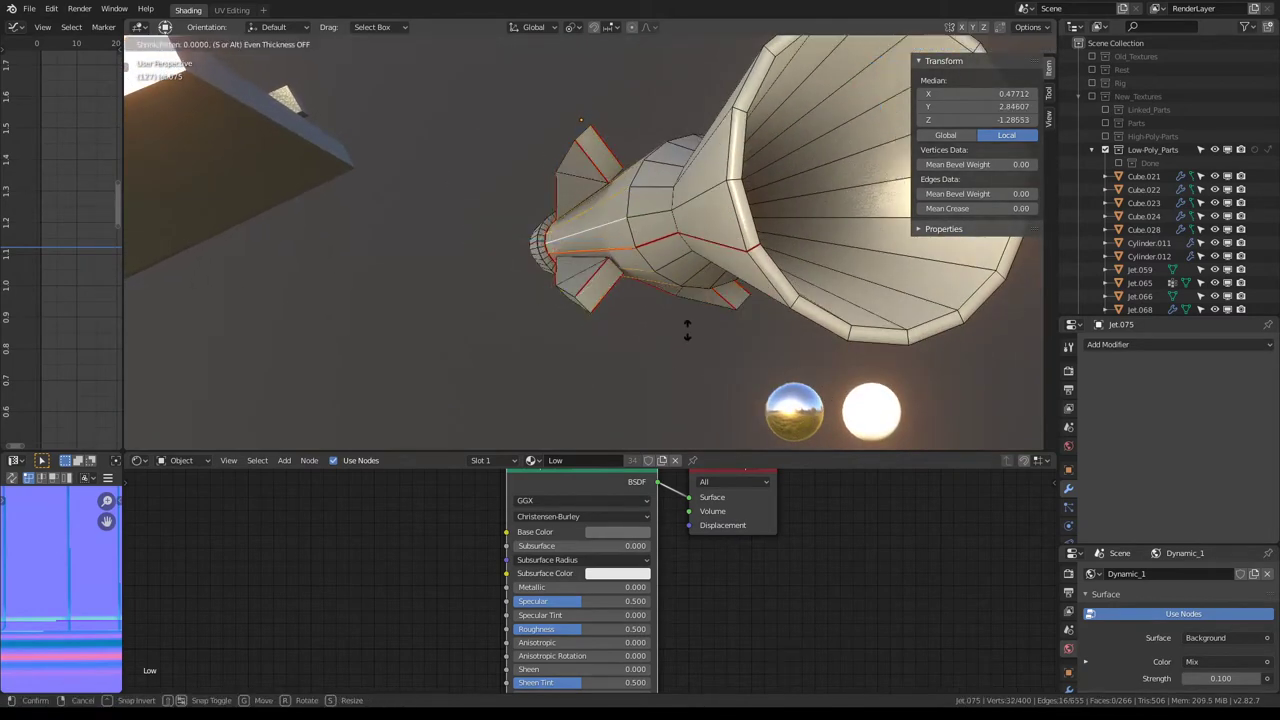
click(626, 320)
mouse_move(623, 314)
middle_down()
mouse_move(622, 256)
mouse_move(694, 273)
middle_up()
Step: Select the linked nose section of jet.075 and hide it
key(Tab)
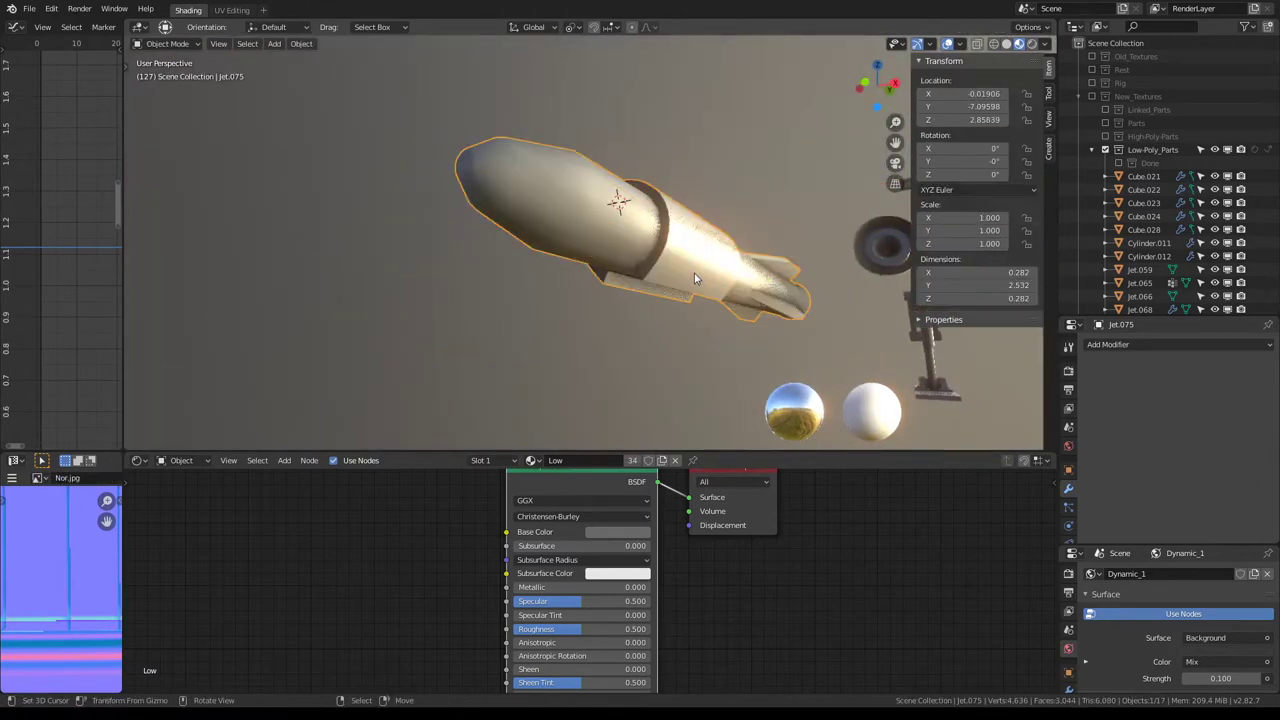
key(Tab)
click(694, 268)
key(ctrl+l)
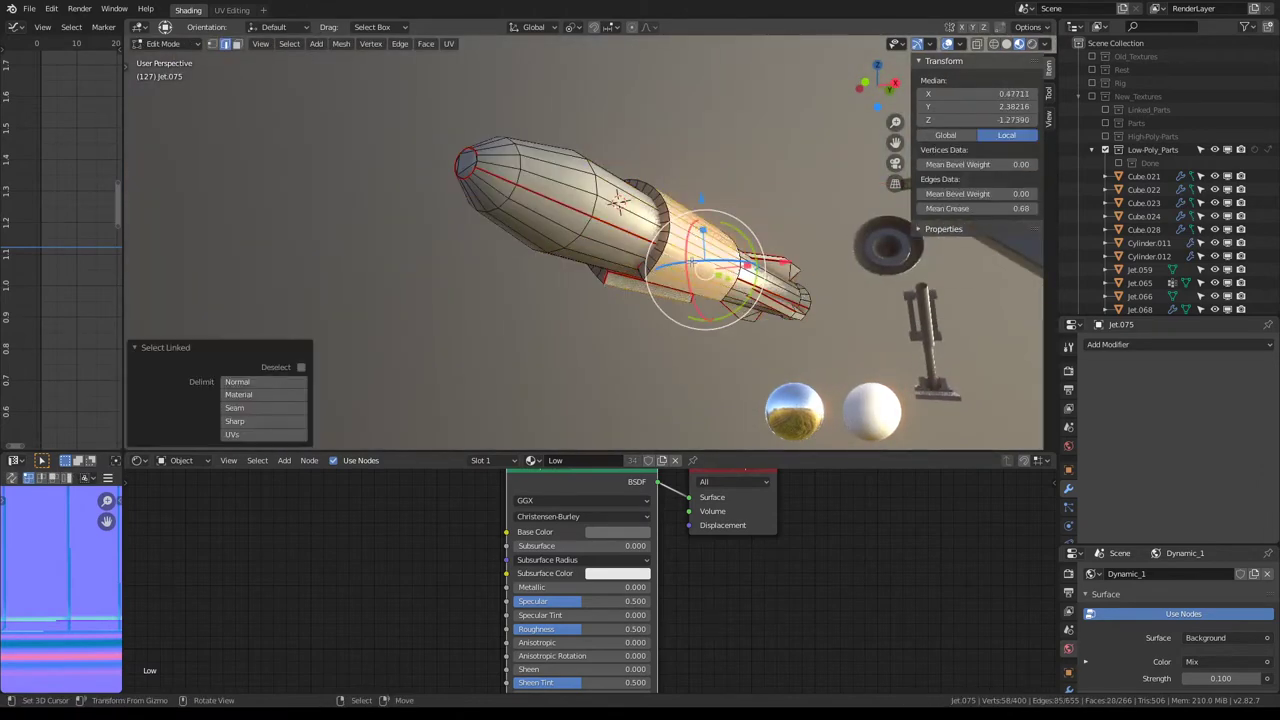
scroll(703, 269, up, 3)
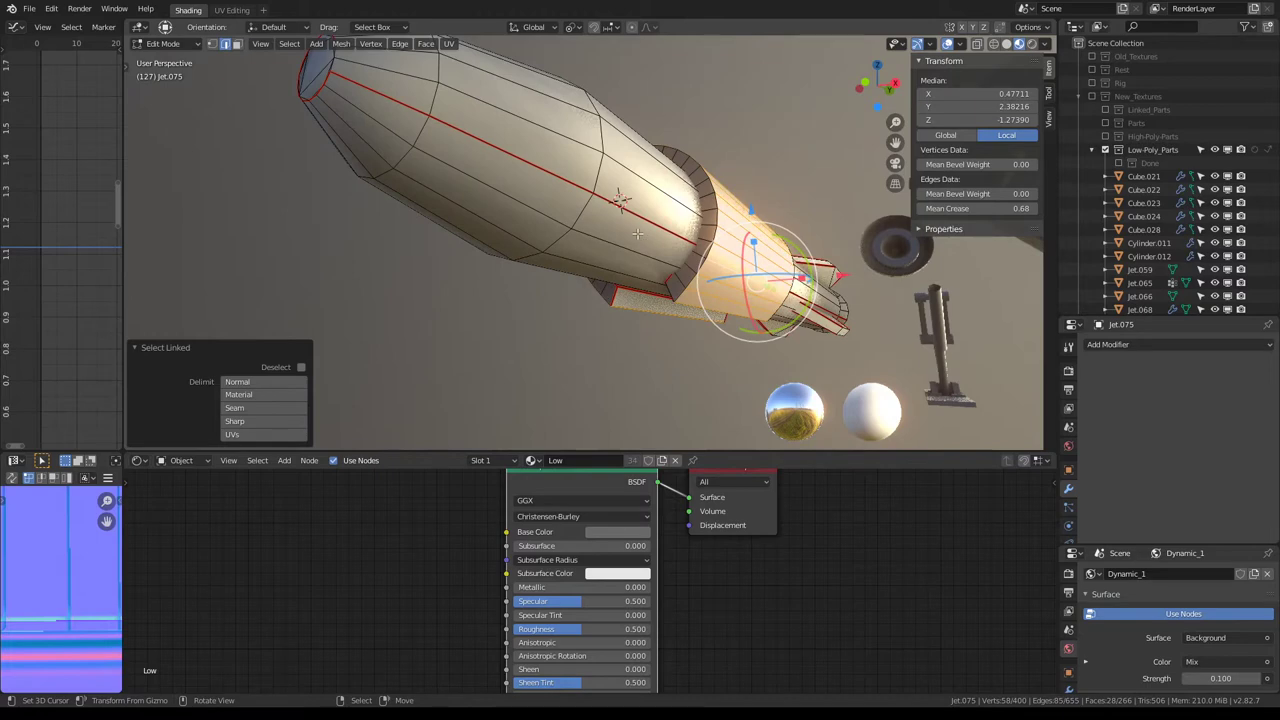
key(l)
scroll(637, 233, down, 3)
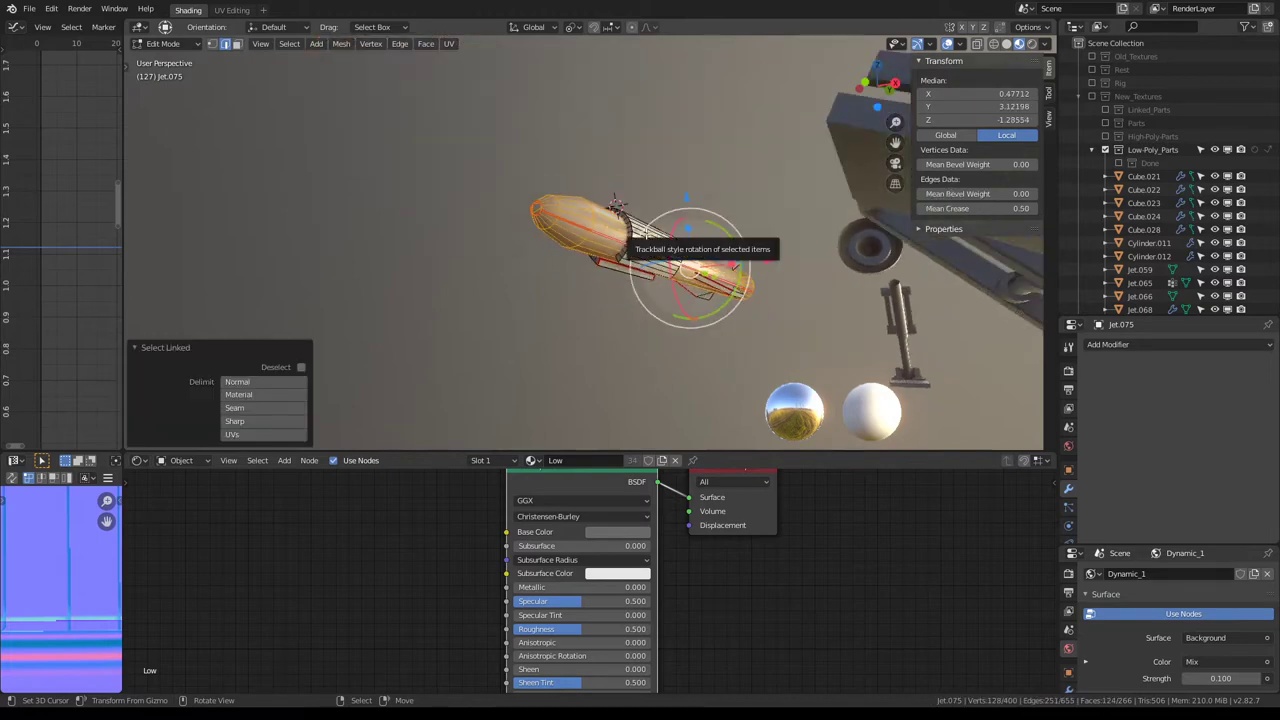
key(h)
Step: Select the whole rear tube as linked faces, delimited by seams
middle_drag(632, 232, 632, 270)
scroll(632, 270, up, 2)
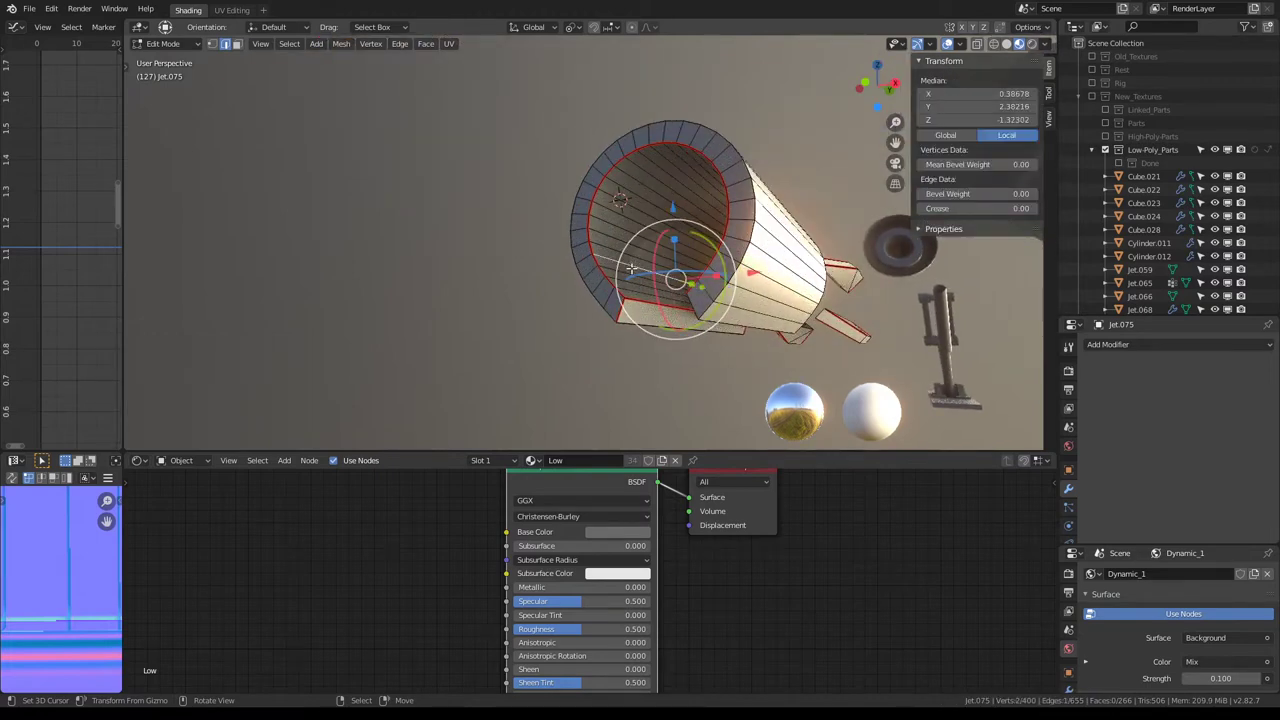
key(l)
scroll(736, 262, down, 1)
key(l)
scroll(735, 262, up, 3)
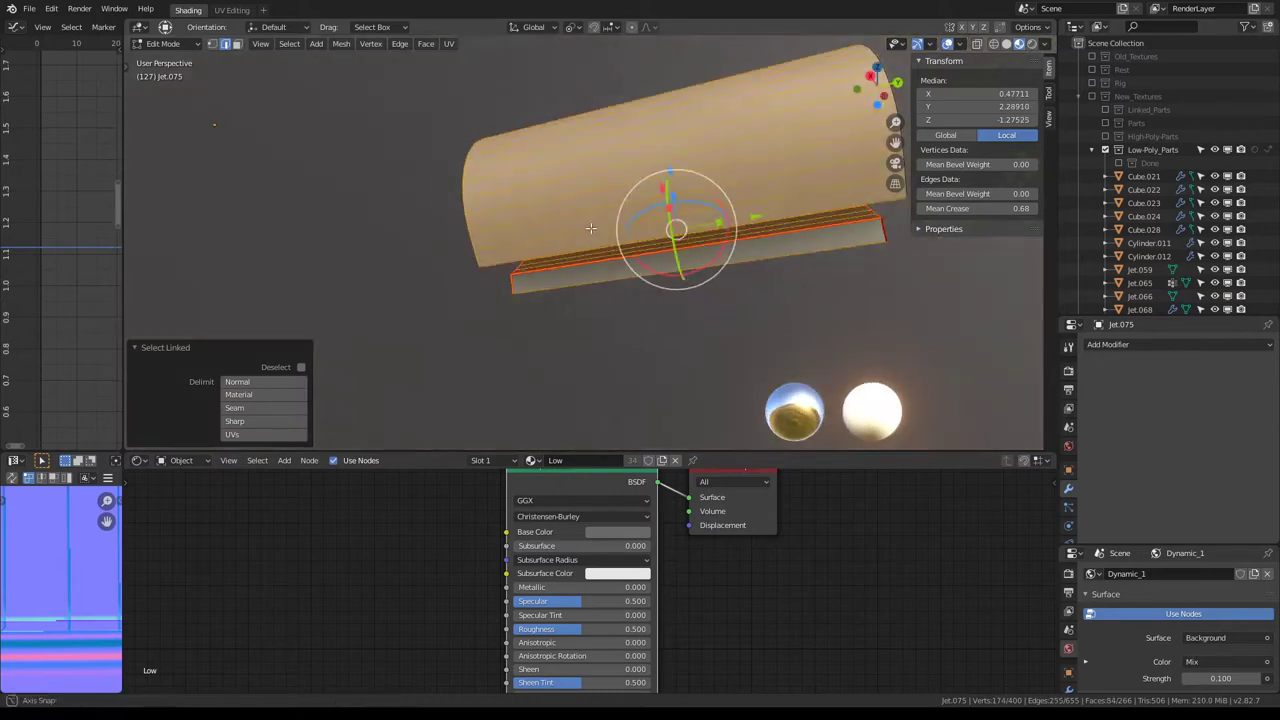
middle_drag(700, 265, 387, 288)
key(l)
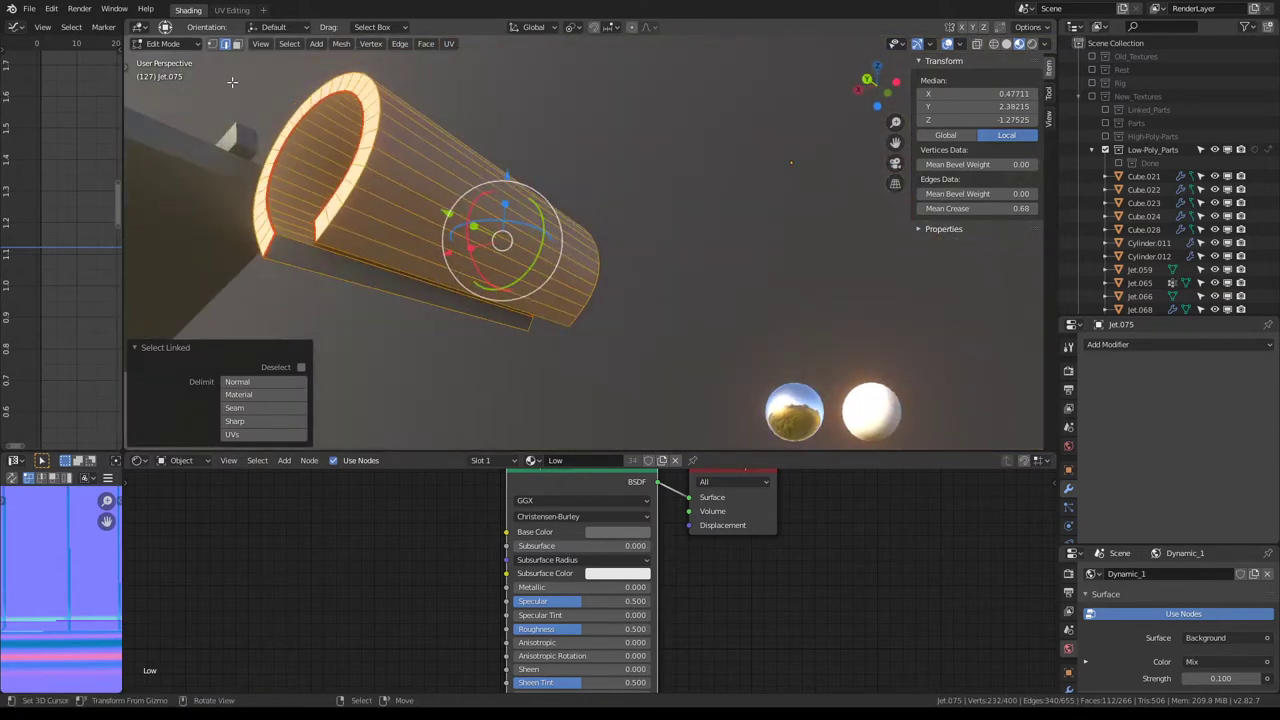
click(237, 45)
key(ctrl+l)
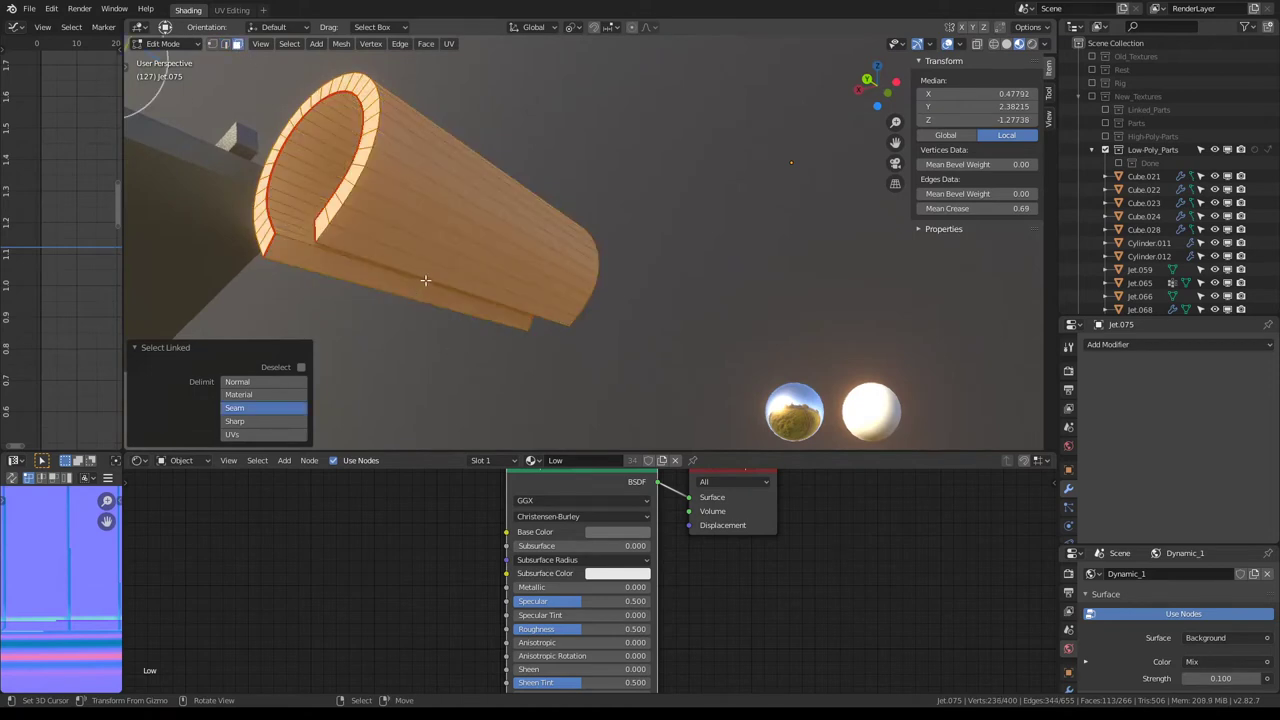
middle_drag(420, 290, 514, 281)
key(l)
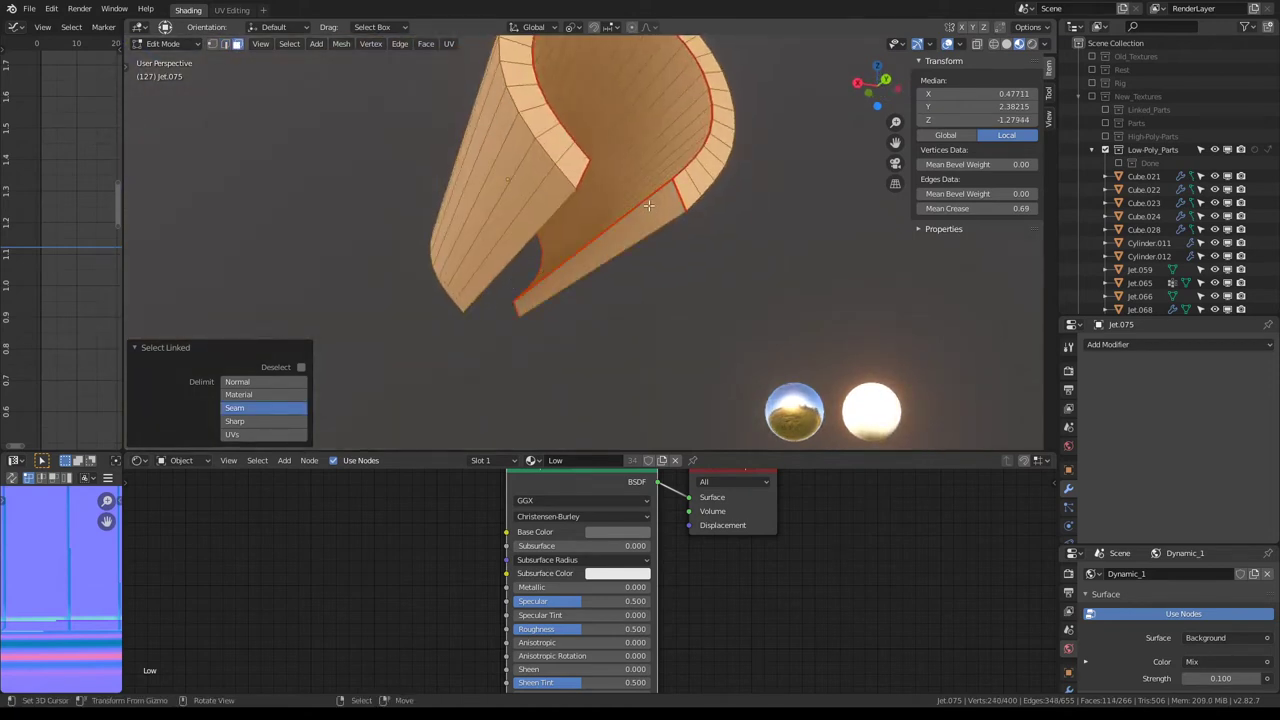
key(q)
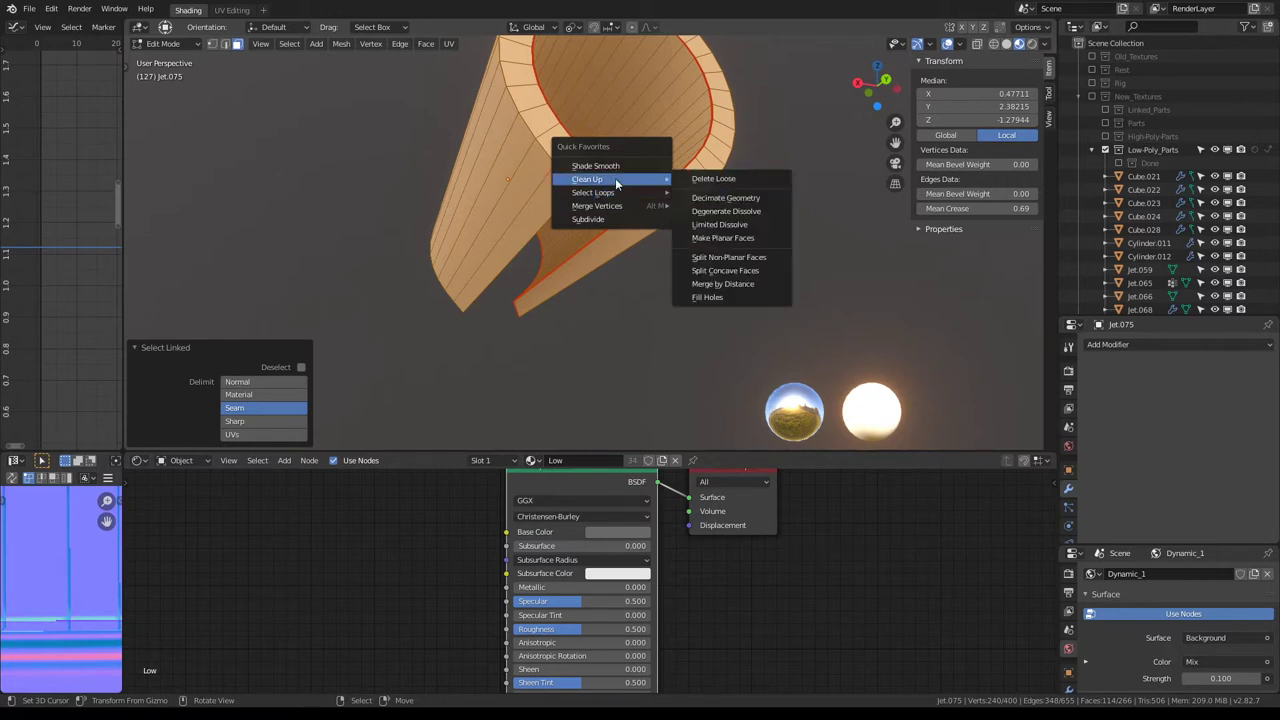
mouse_move(600, 179)
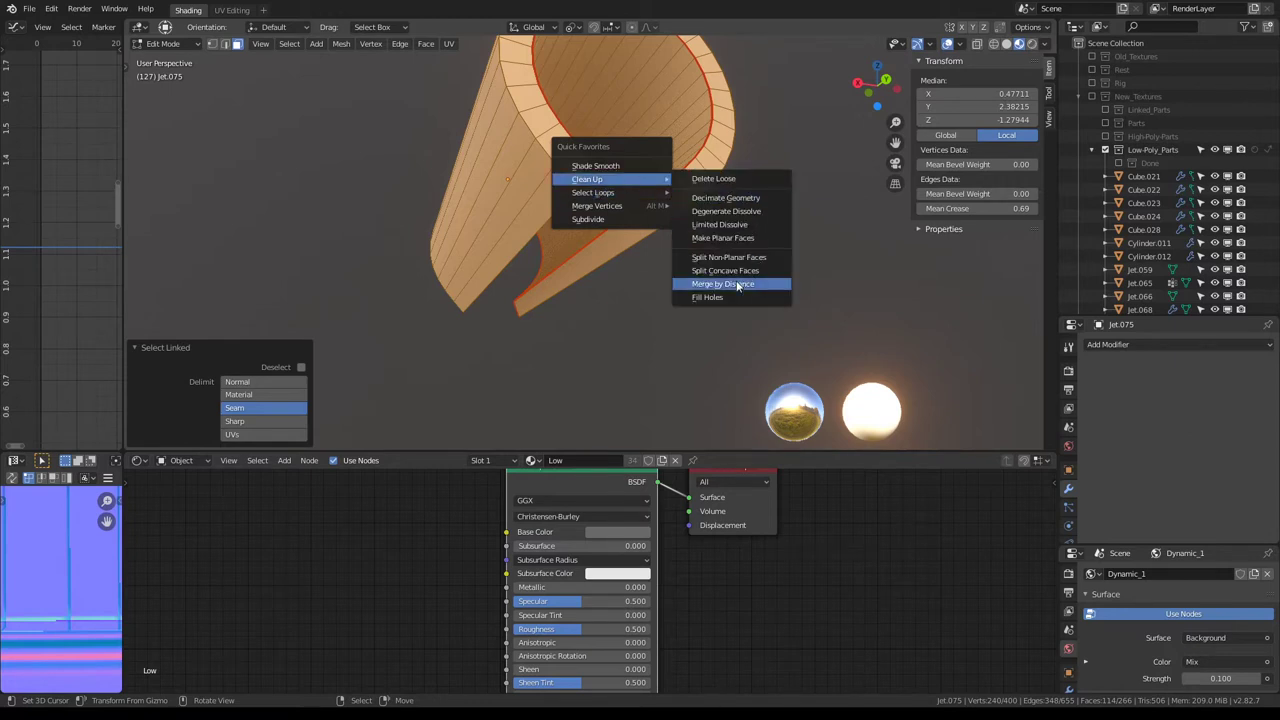
Step: Merge the tube's duplicate vertices by distance, leaving 276 vertices, and clear the selection
click(738, 285)
key(alt+a)
mouse_move(600, 250)
middle_down()
mouse_move(628, 265)
mouse_move(648, 347)
mouse_move(529, 155)
middle_up()
Step: Delete a strip of tube faces and reveal the hidden nose again
ctrl+click(637, 347)
drag(279, 397, 269, 400)
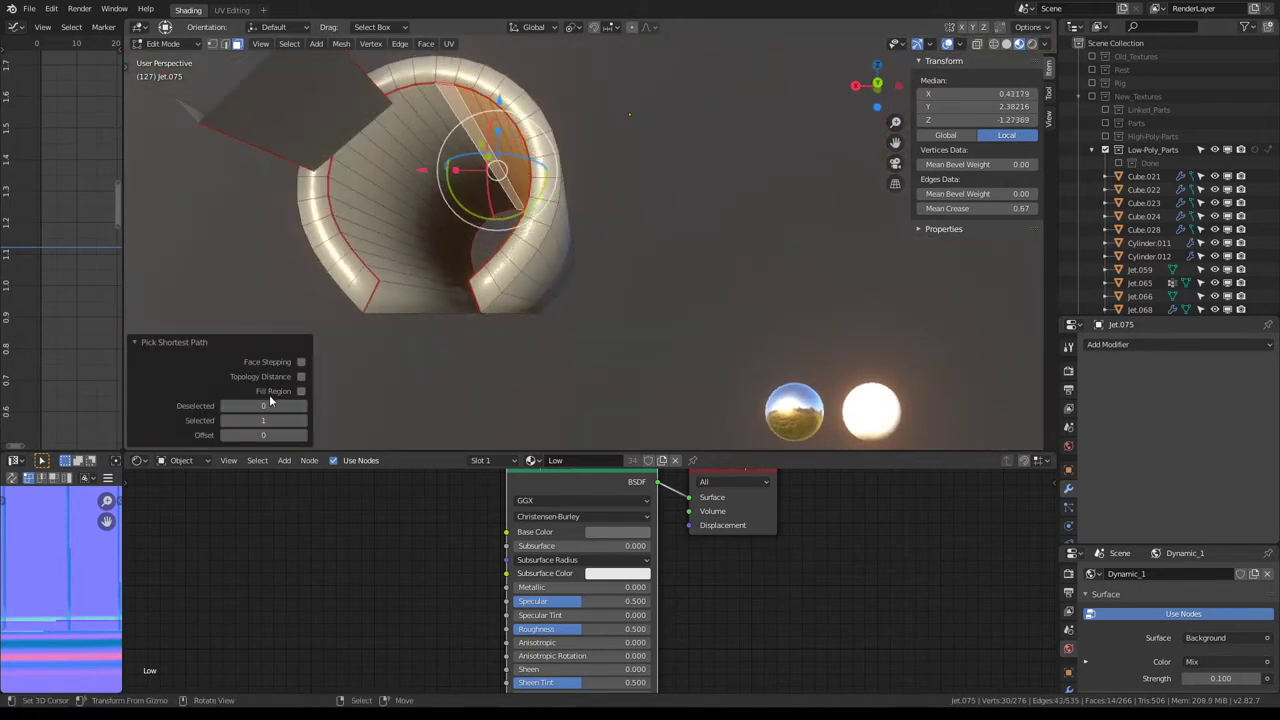
ctrl+click(400, 293)
key(x)
click(517, 236)
mouse_move(517, 236)
middle_down()
mouse_move(780, 263)
mouse_move(662, 243)
mouse_move(713, 211)
mouse_move(633, 188)
middle_up()
key(alt+h)
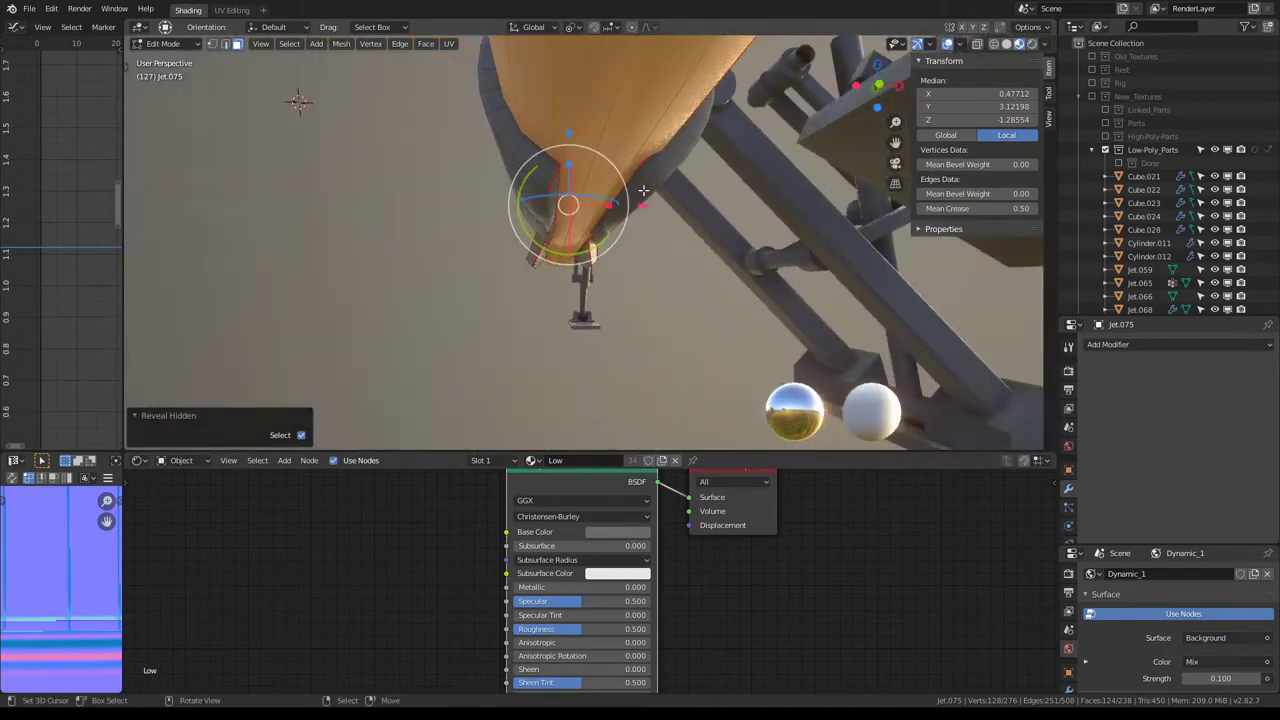
Step: Raise two underside faces of jet.075 slightly along Z
click(633, 188)
shift+click(553, 185)
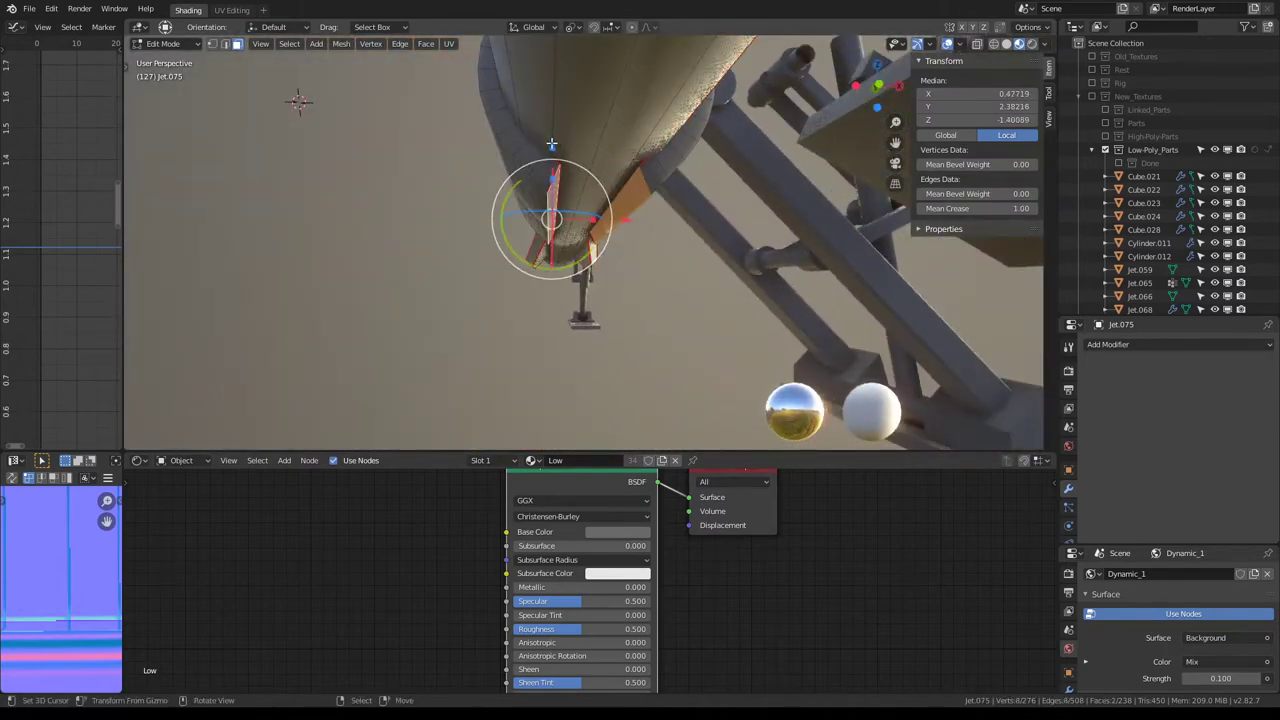
drag(551, 144, 543, 136)
mouse_move(543, 136)
middle_down()
mouse_move(443, 137)
mouse_move(457, 263)
mouse_move(380, 263)
mouse_move(441, 224)
middle_up()
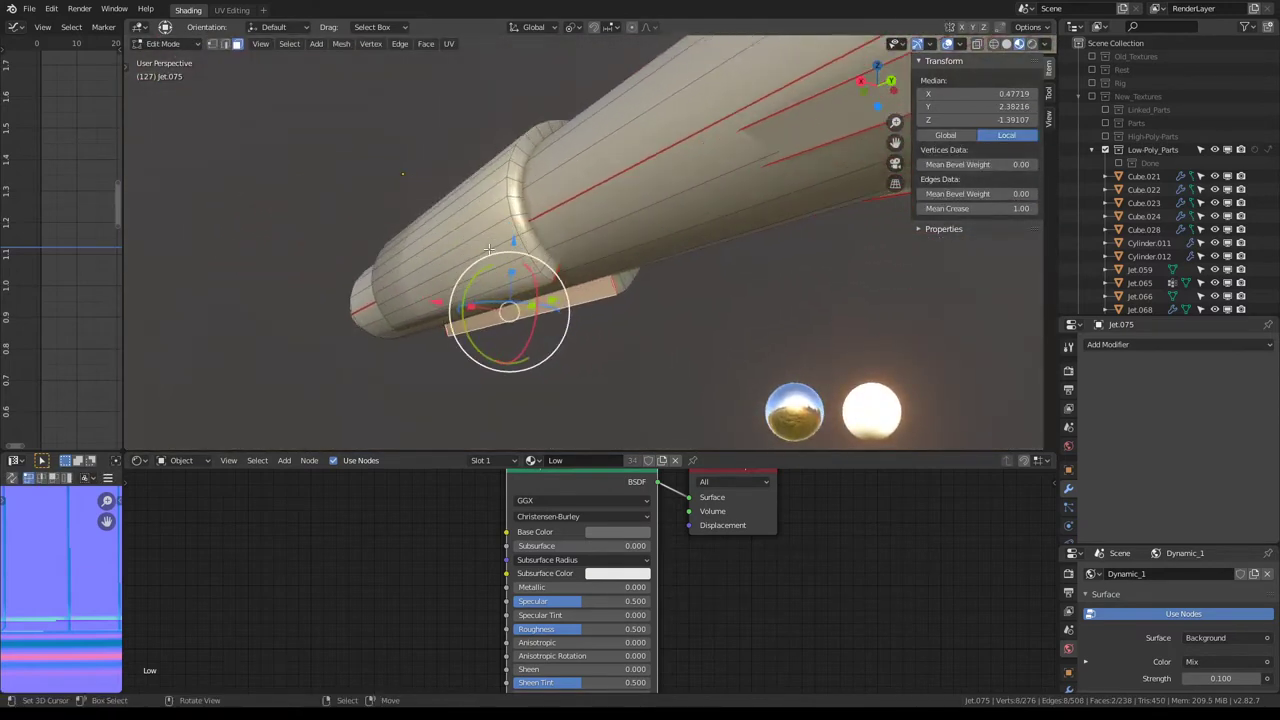
Step: Mark a shortest path of edges along the tube in edge select mode
click(226, 45)
click(531, 260)
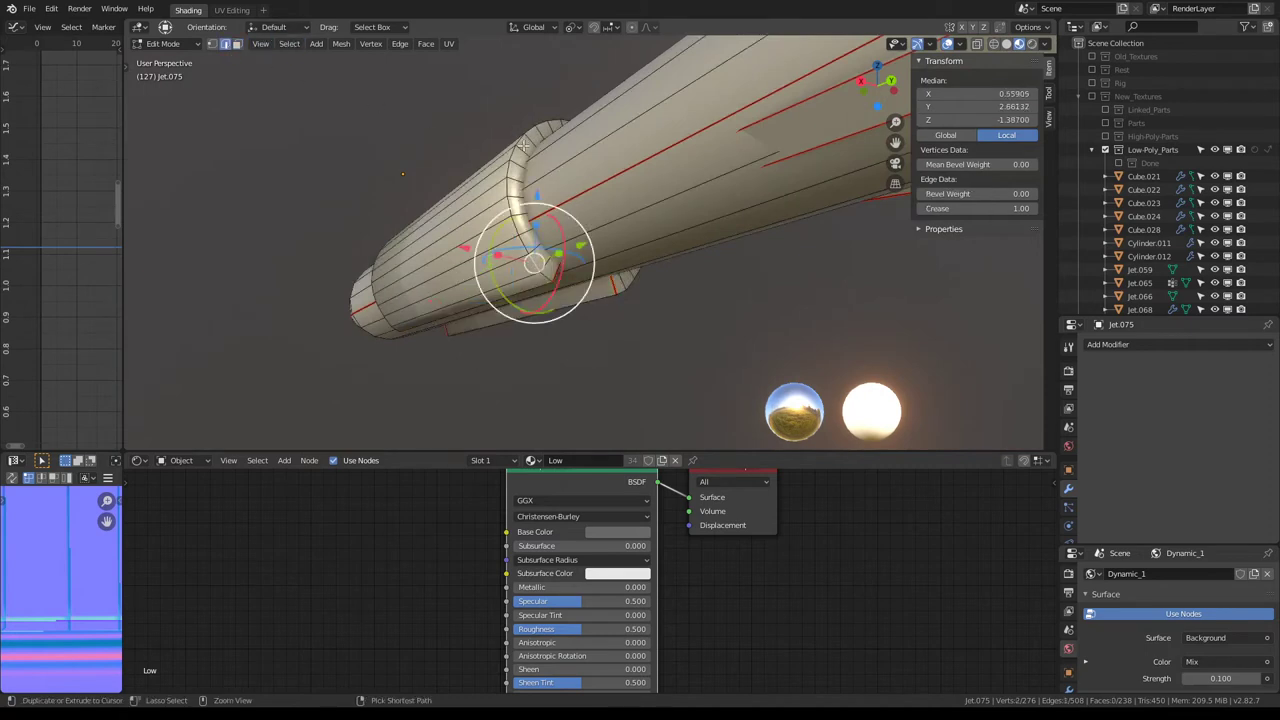
ctrl+click(522, 145)
mouse_move(522, 145)
middle_down()
mouse_move(550, 154)
mouse_move(614, 122)
middle_up()
ctrl+click(614, 122)
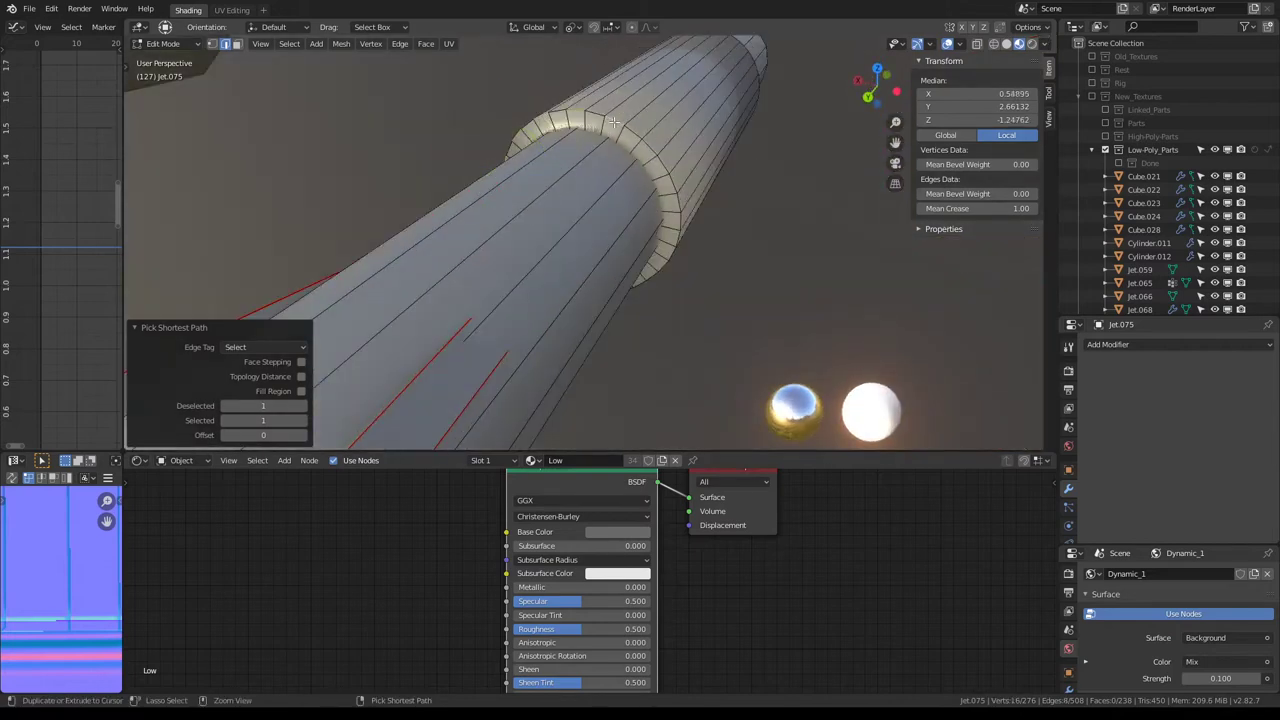
ctrl+click(676, 223)
middle_drag(676, 223, 660, 195)
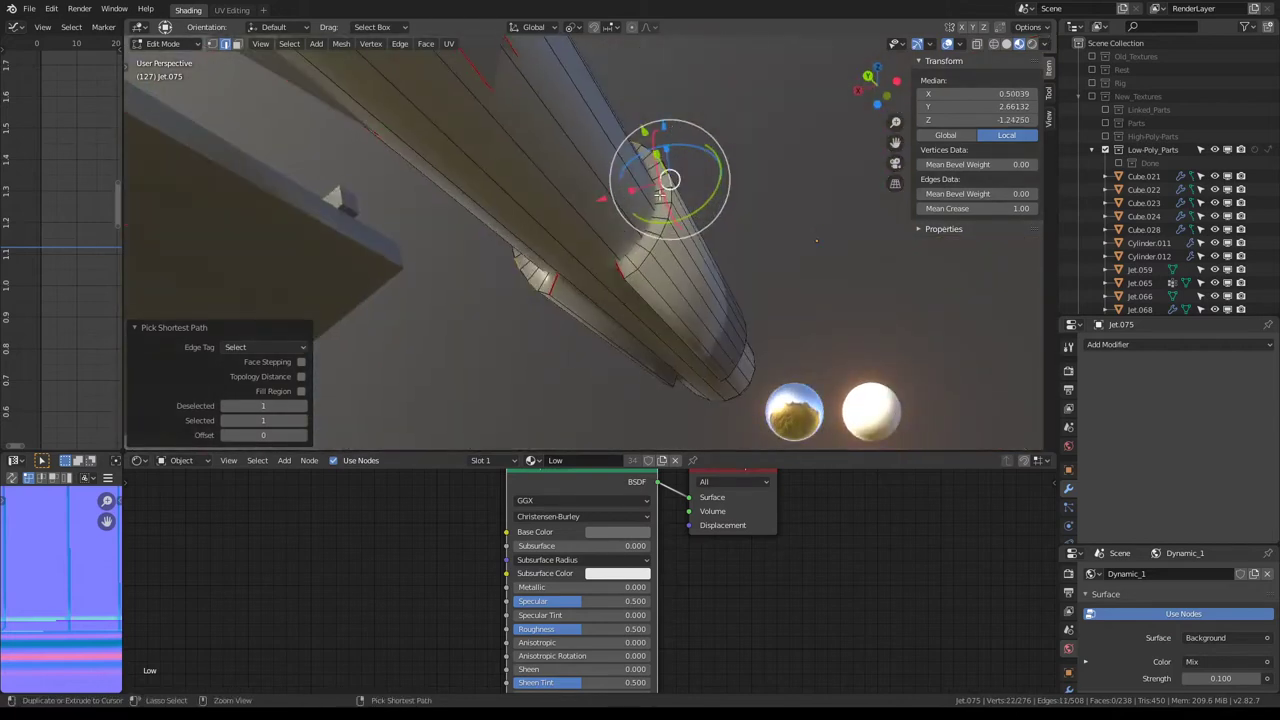
ctrl+click(638, 263)
key(q)
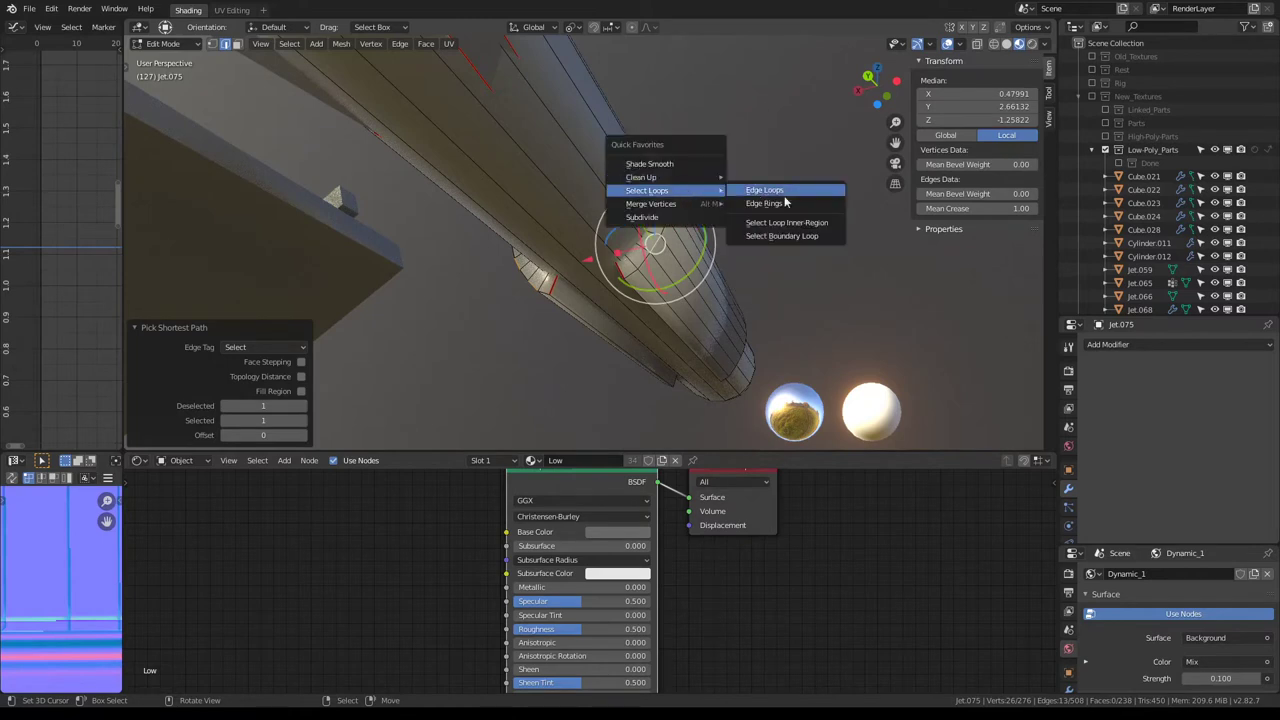
Step: Select the edge rings and collapse them into single vertices
click(797, 202)
key(q)
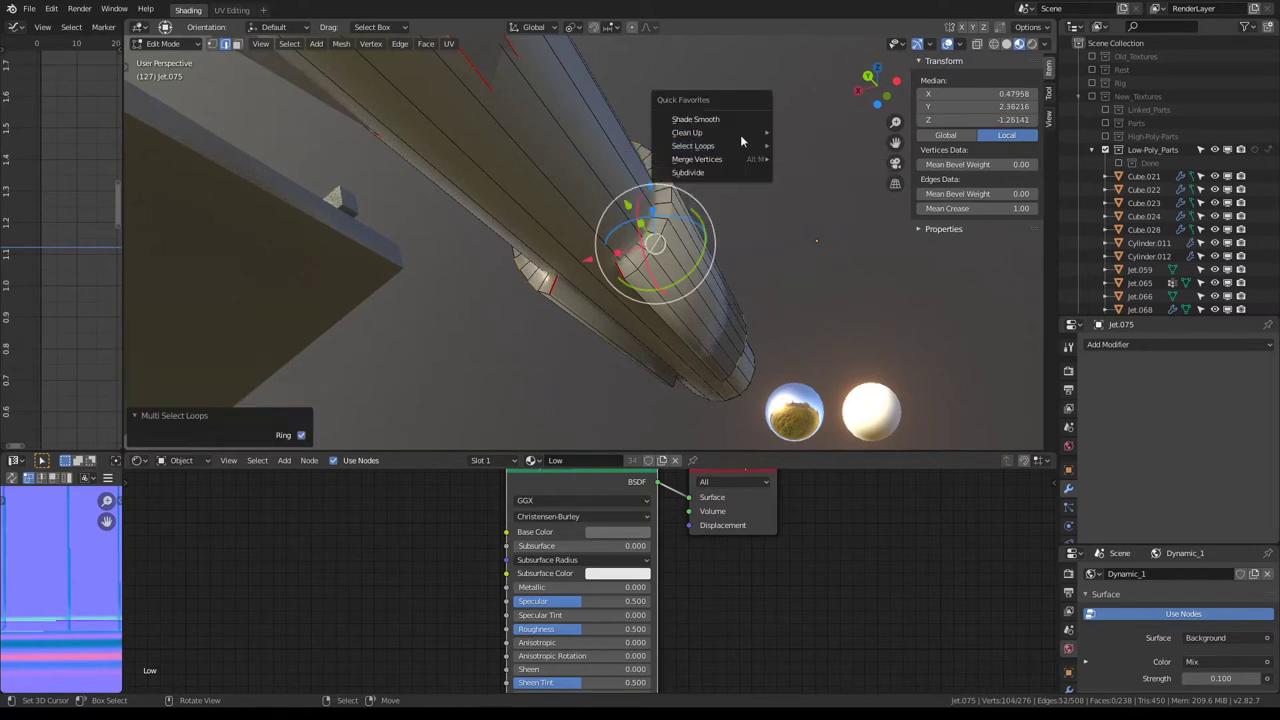
mouse_move(697, 159)
click(826, 189)
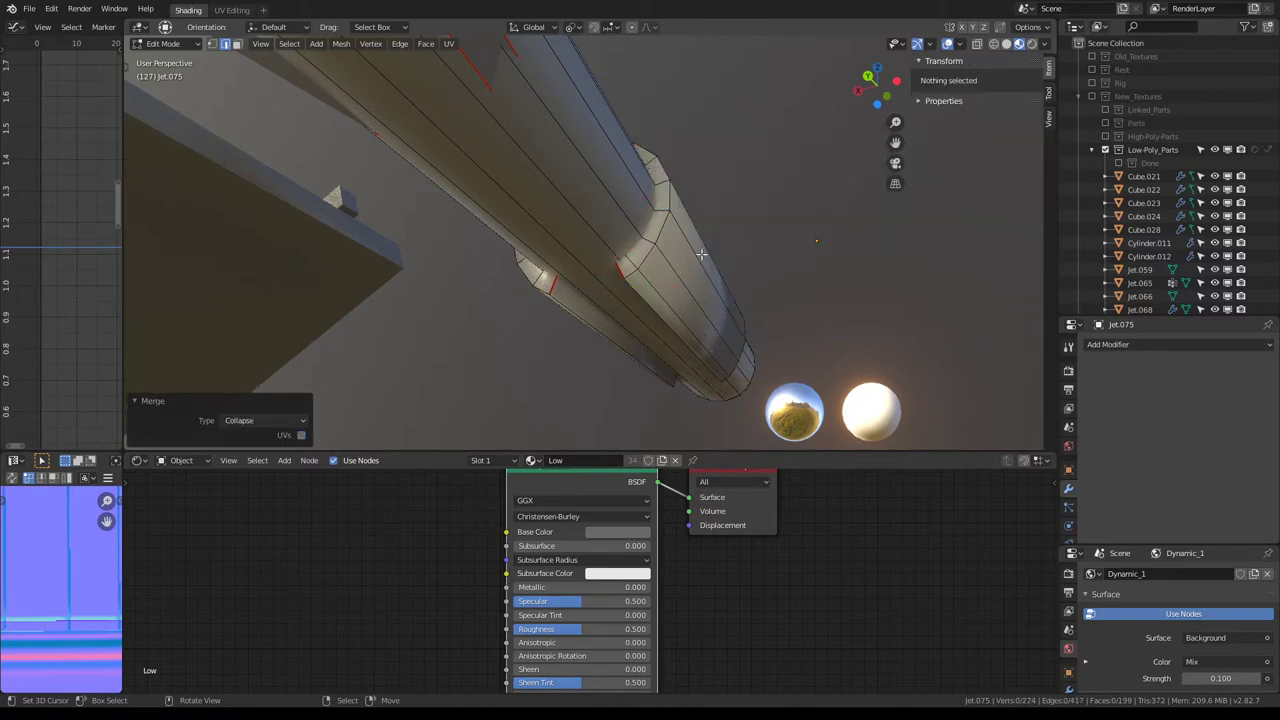
Step: Hide one body edge and slide an edge loop near the cylinder end by 0.200
click(646, 260)
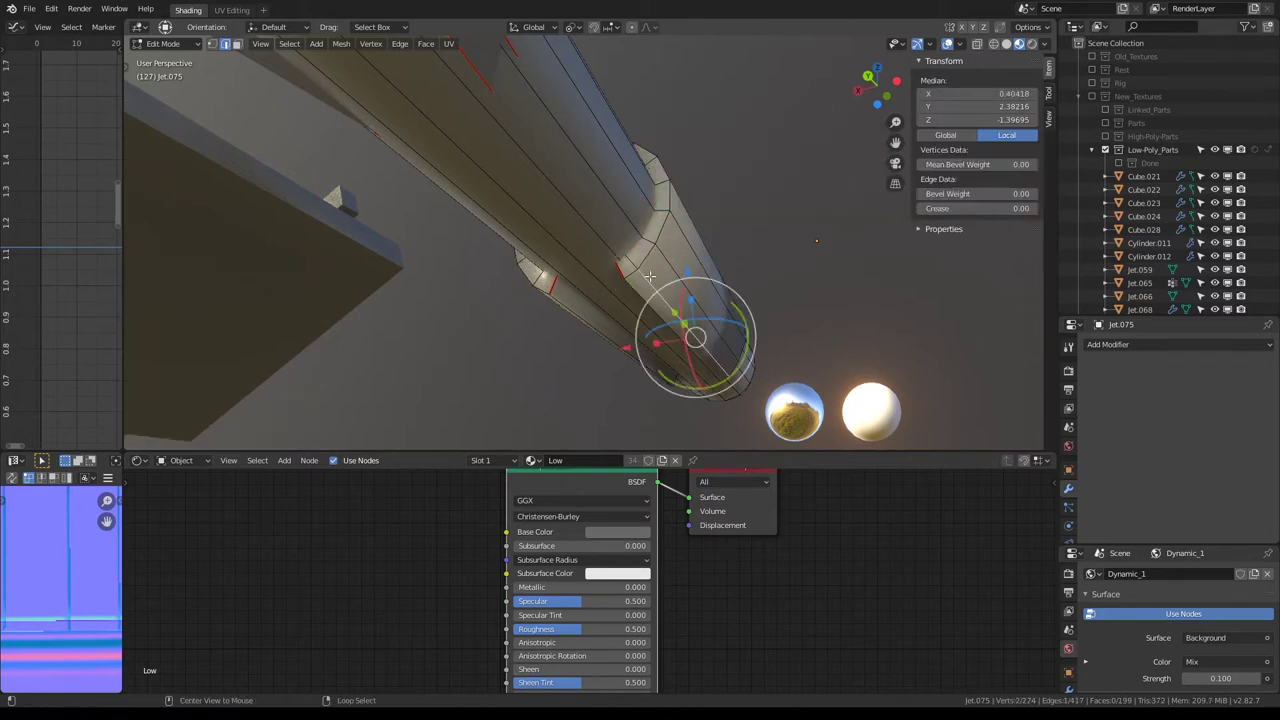
key(h)
click(651, 275)
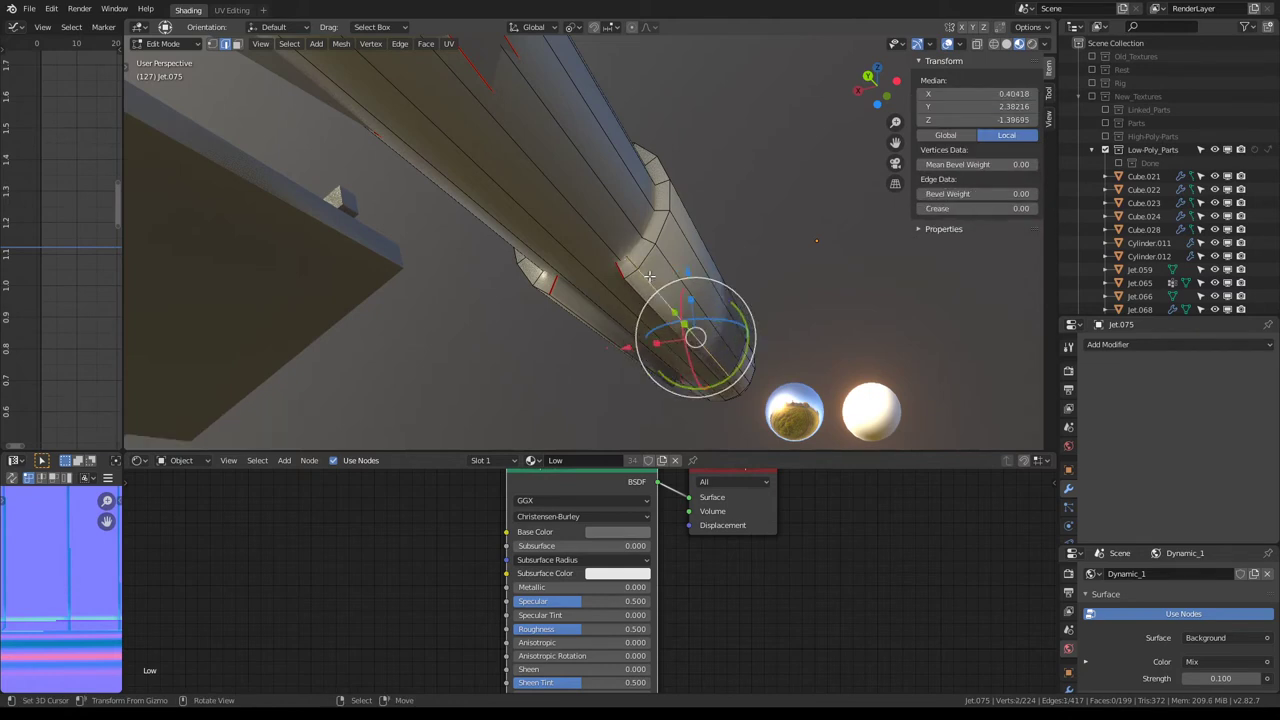
key(g)
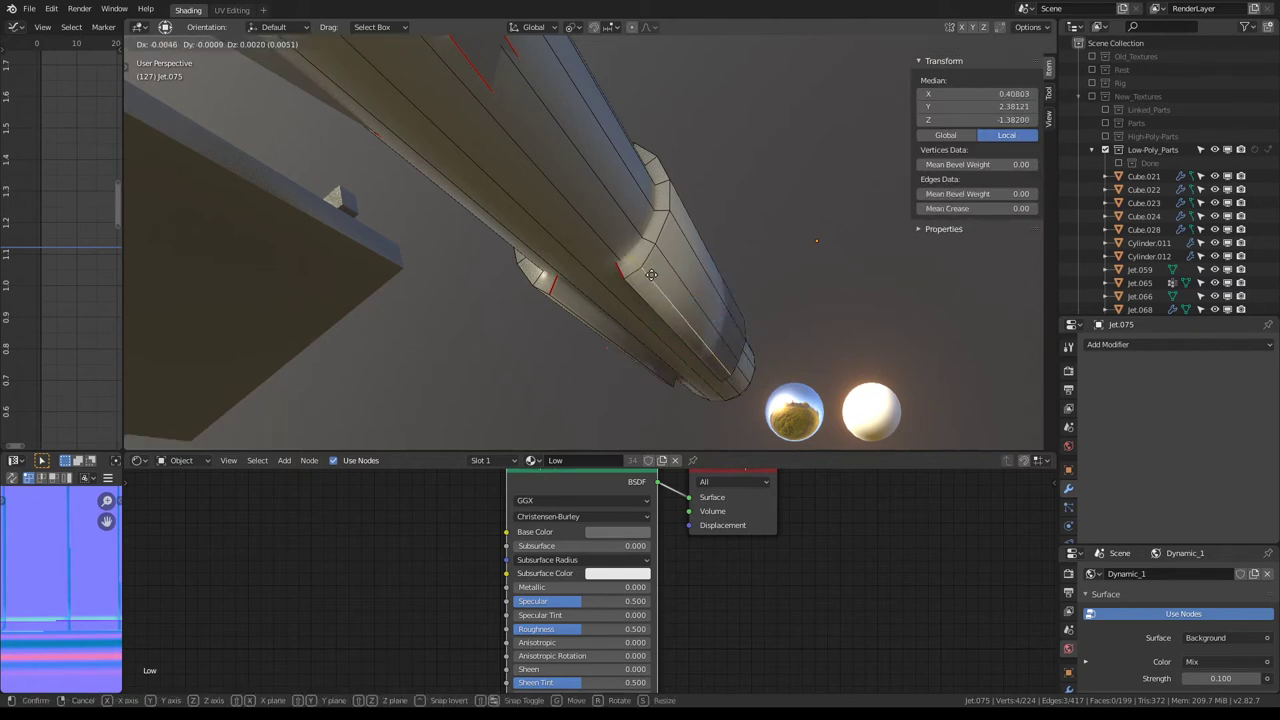
key(Escape)
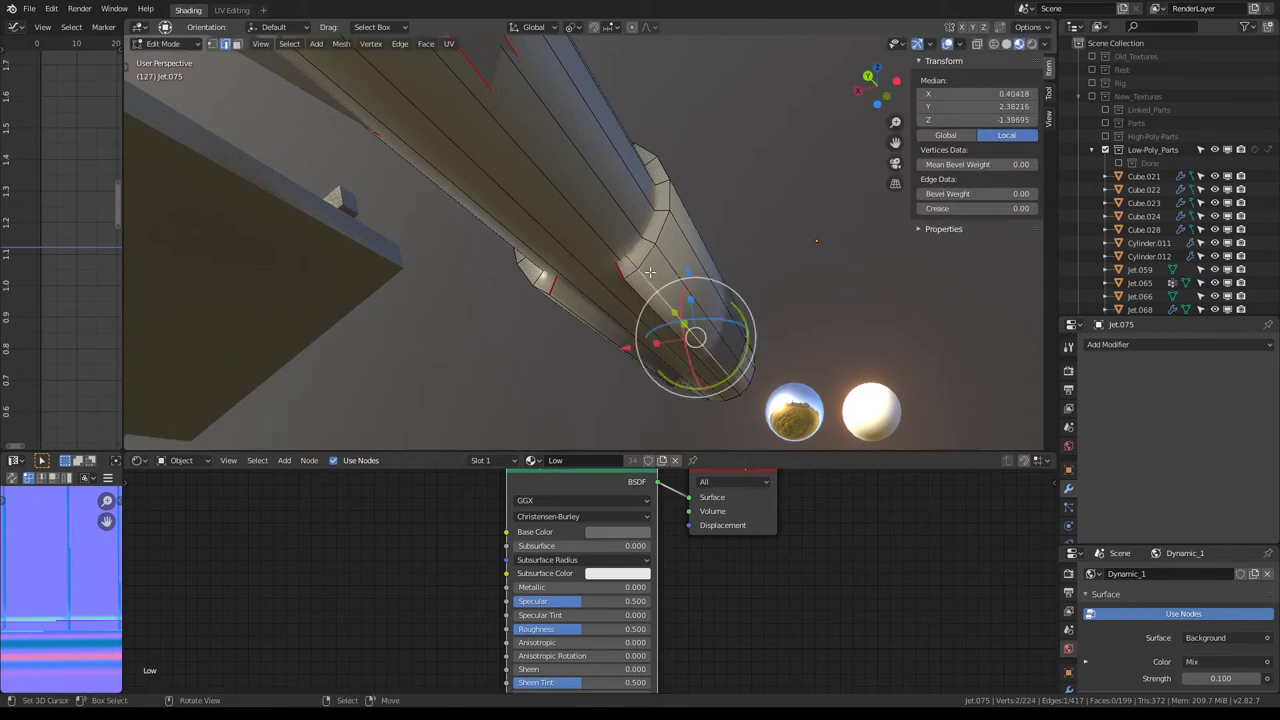
key(g)
key(g)
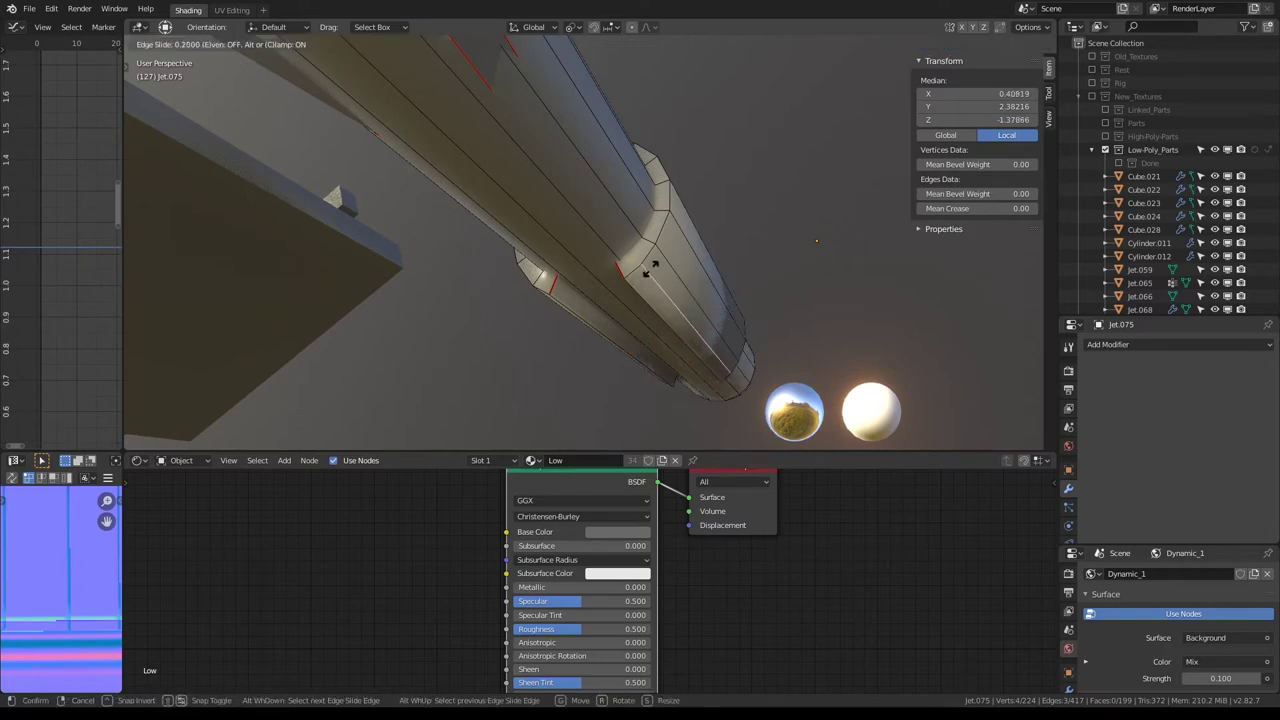
click(651, 268)
mouse_move(651, 268)
middle_down()
mouse_move(597, 209)
mouse_move(640, 161)
mouse_move(634, 210)
mouse_move(543, 171)
middle_up()
key(Tab)
key(Tab)
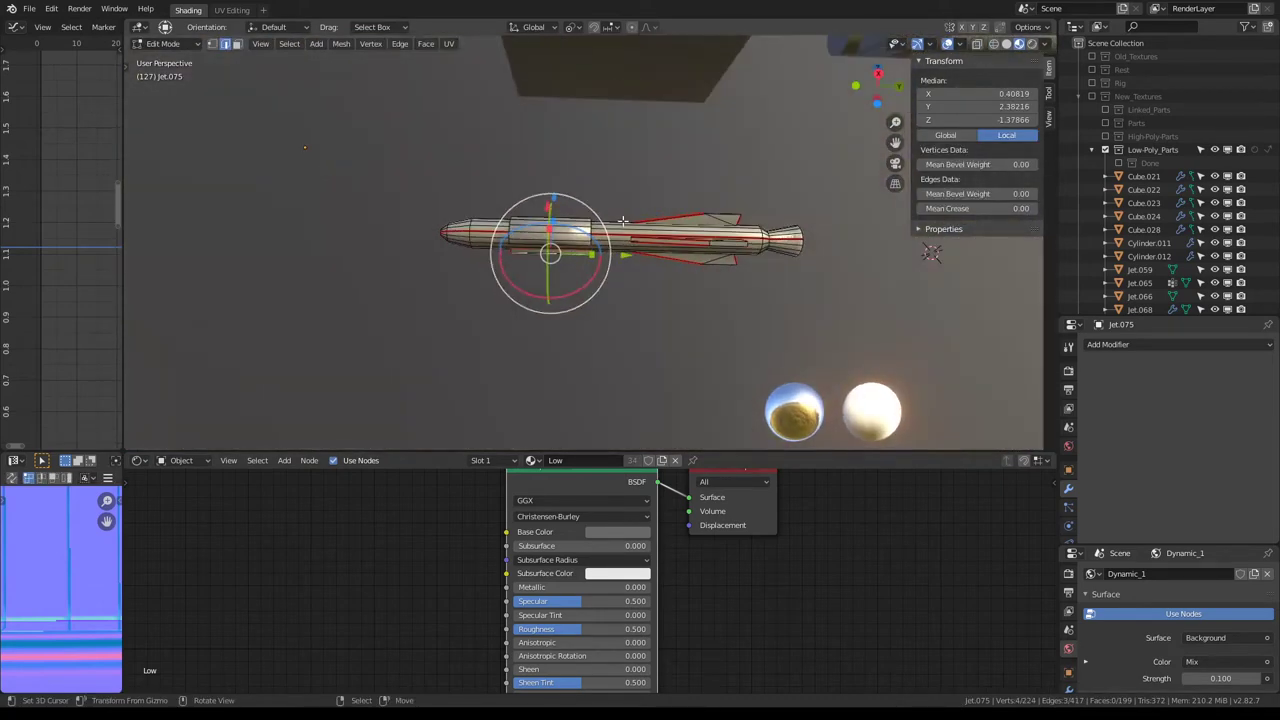
Step: Back in Object Mode, set Jet.075's origin to its geometry
key(alt+a)
key(Tab)
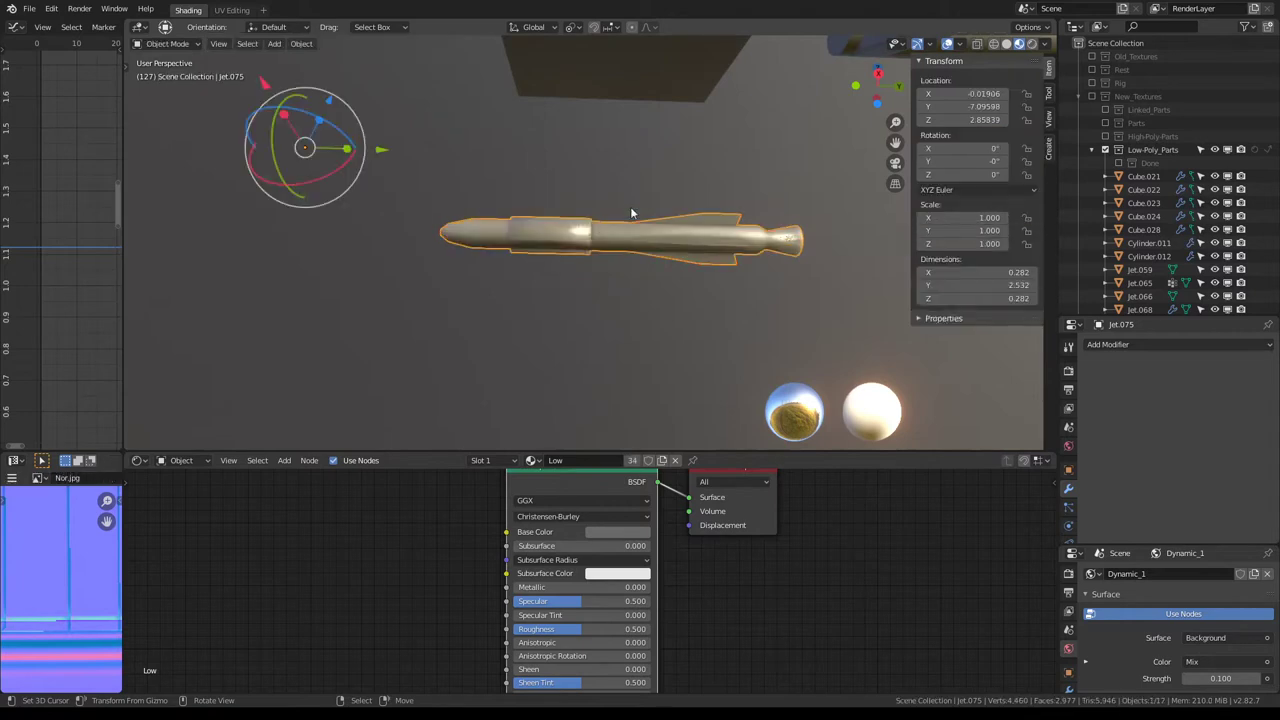
key(m)
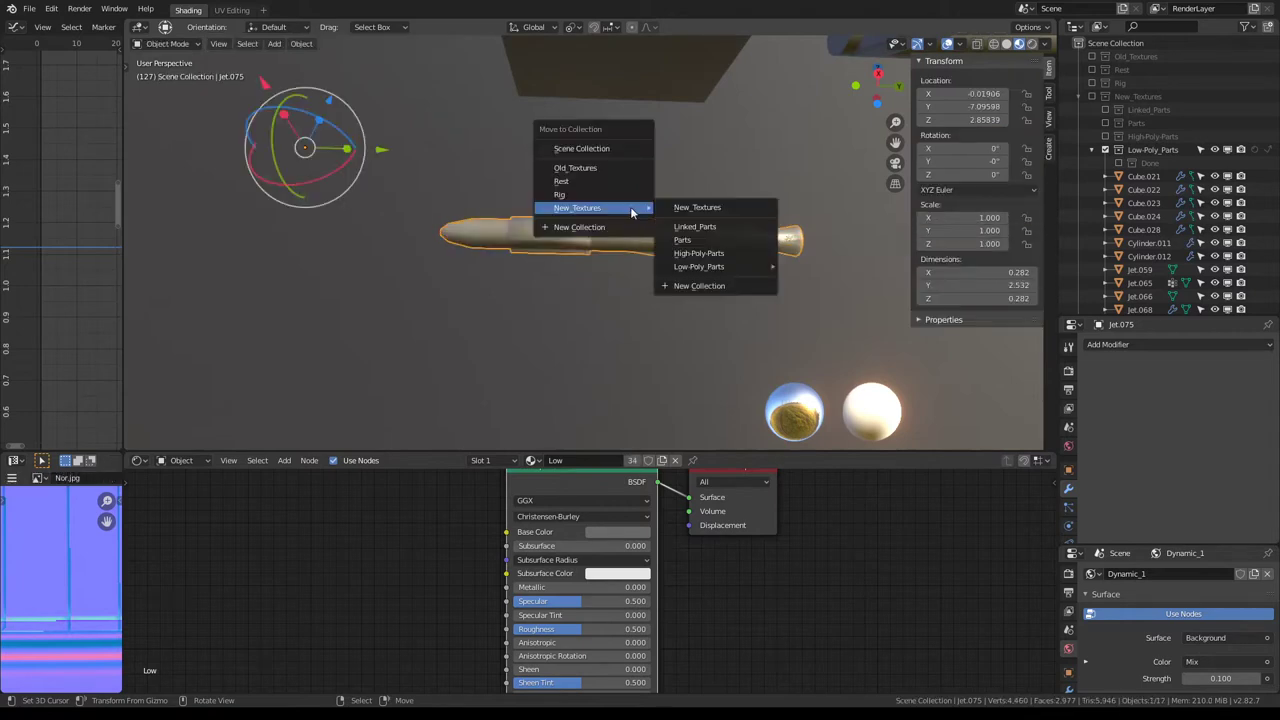
mouse_move(624, 211)
middle_down()
mouse_move(502, 217)
mouse_move(542, 216)
mouse_move(521, 267)
middle_up()
click(301, 43)
mouse_move(322, 72)
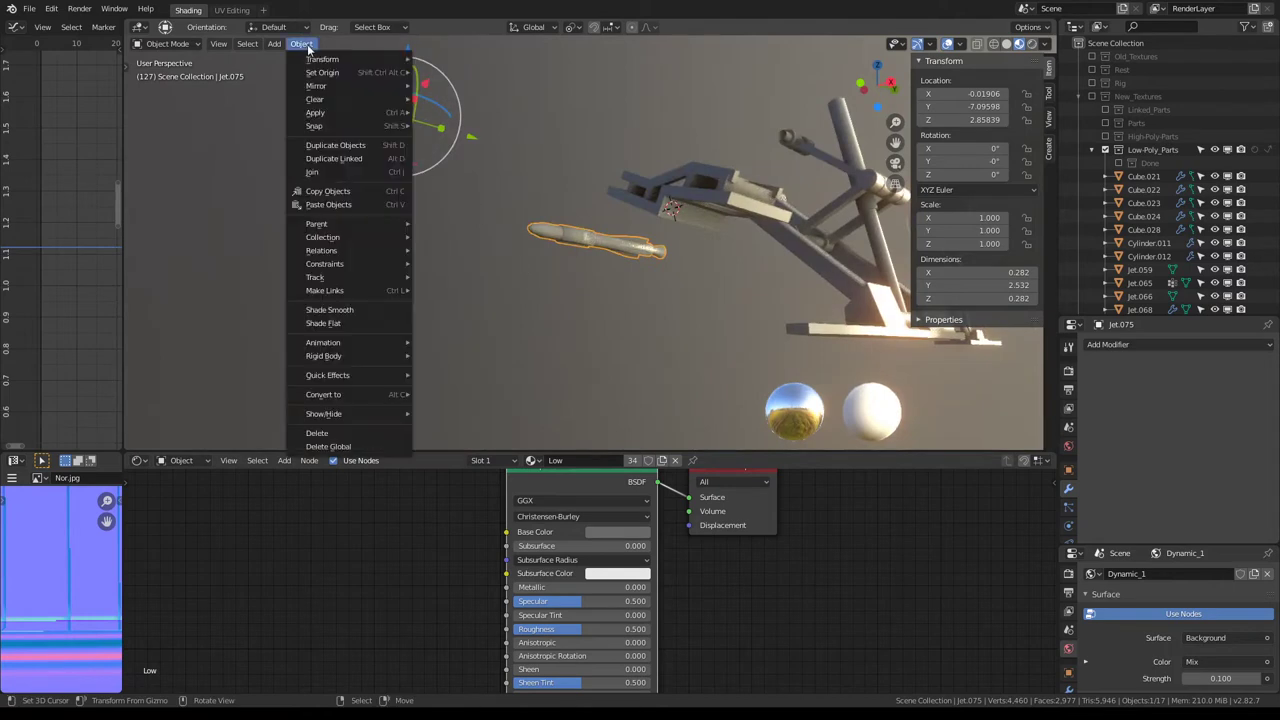
click(516, 86)
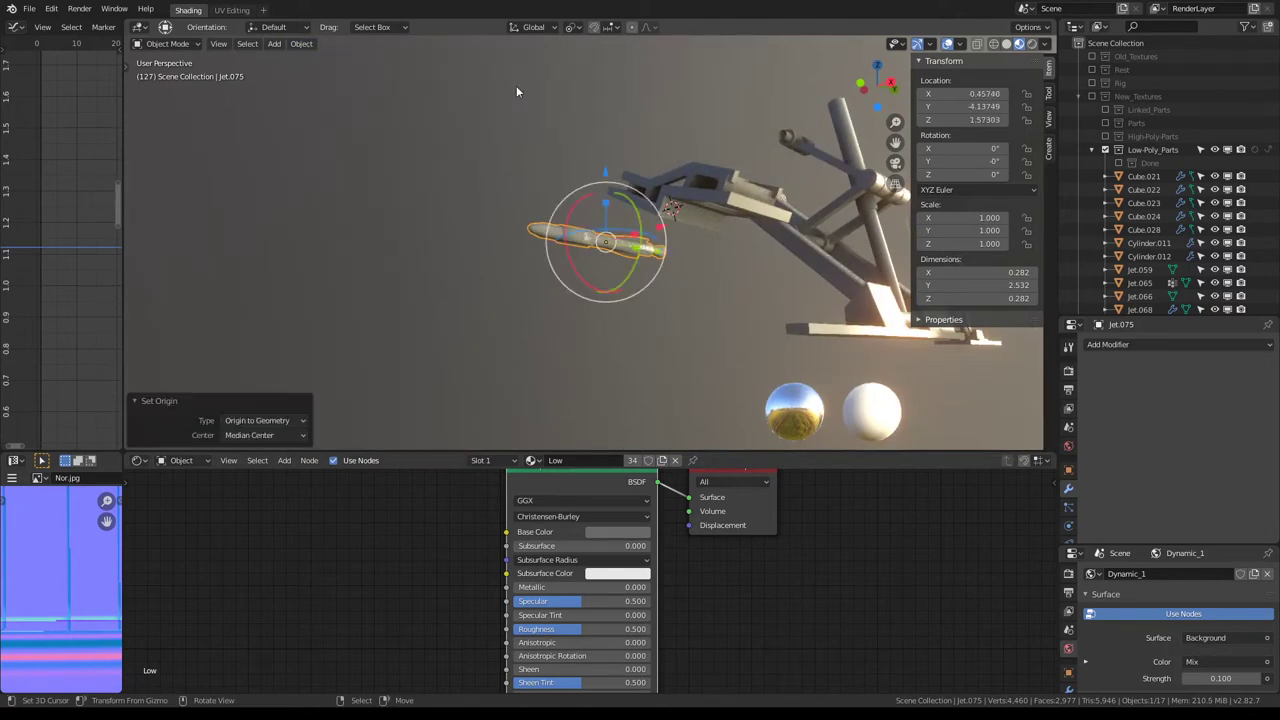
mouse_move(516, 85)
middle_down()
mouse_move(600, 189)
mouse_move(581, 157)
middle_up()
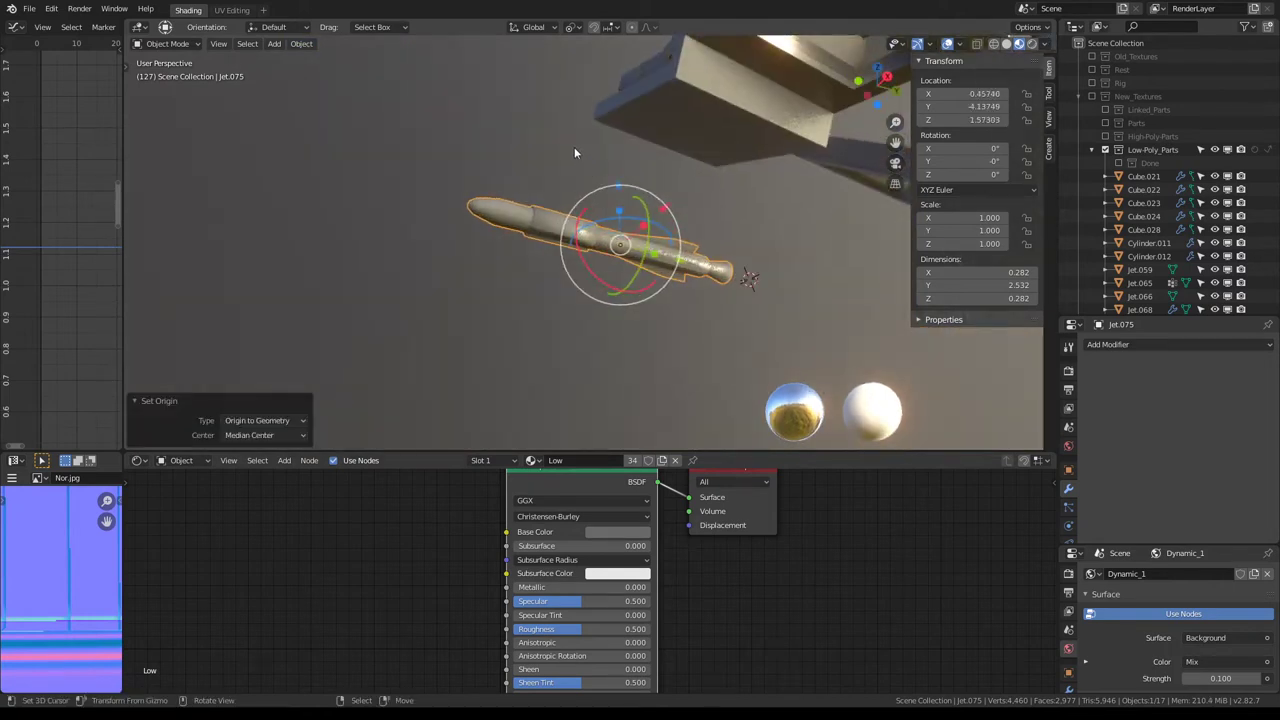
Step: Move Jet.075 into the New_Textures > Low-Poly_Parts > Done collection
key(m)
mouse_move(643, 206)
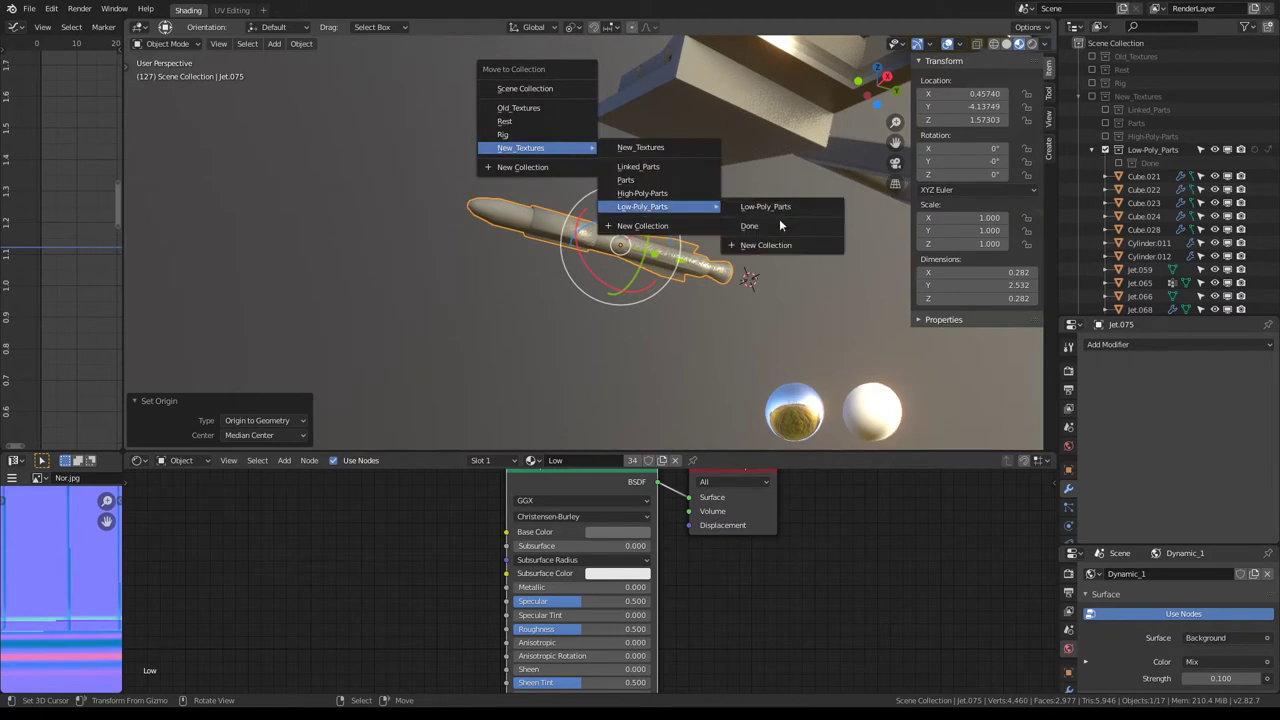
click(779, 225)
scroll(752, 199, down, 4)
middle_drag(752, 199, 698, 277)
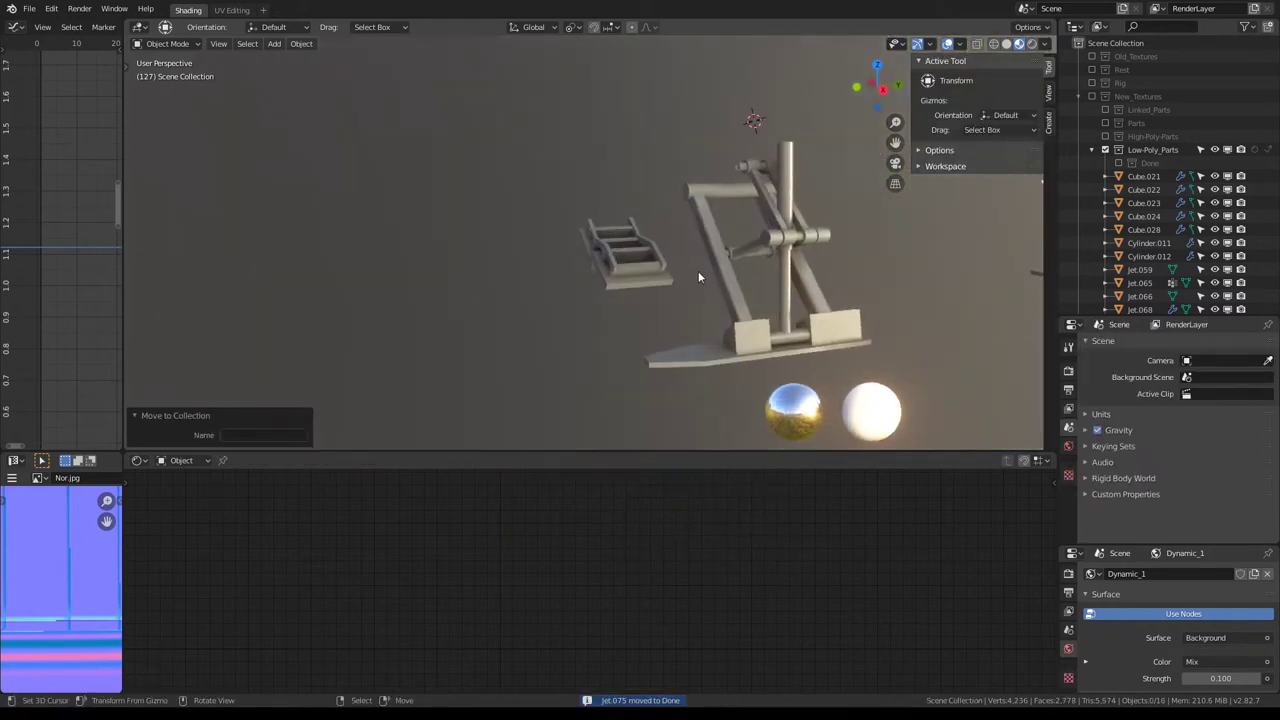
scroll(698, 277, up, 3)
Step: Select the fin Jet.066 and enter Edit Mode on its mesh
click(650, 258)
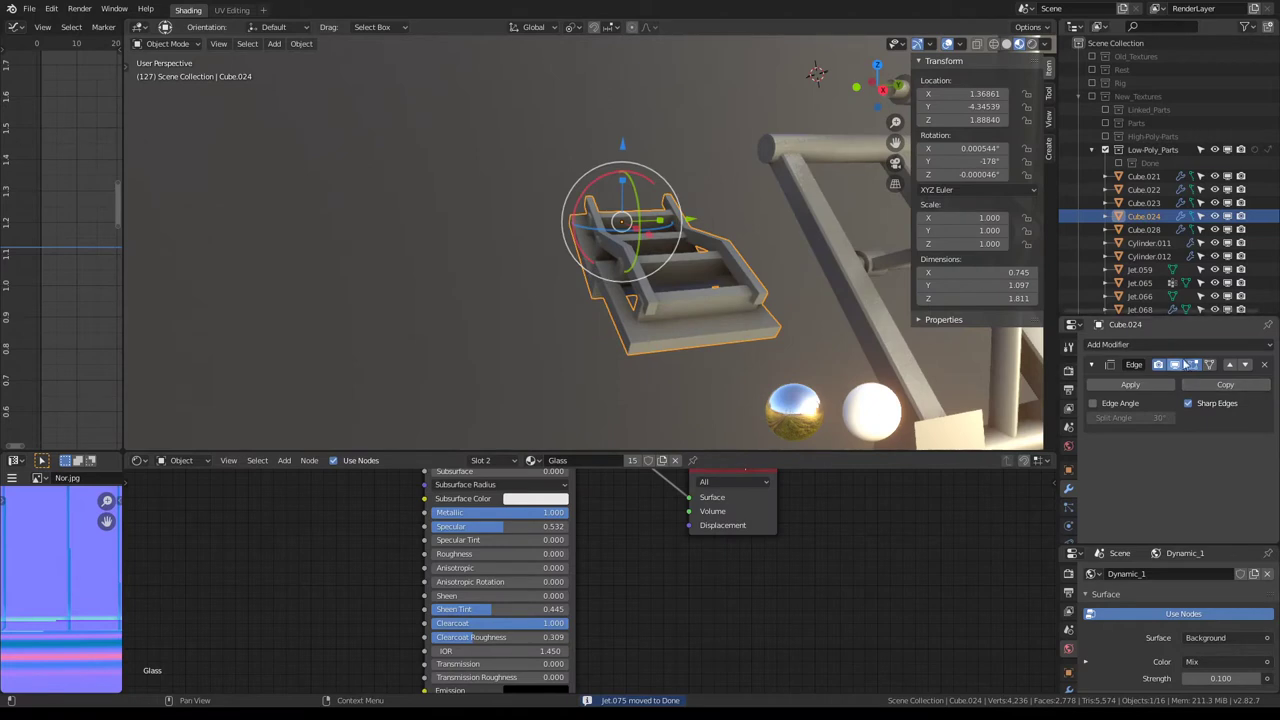
scroll(641, 228, up, 3)
middle_drag(700, 240, 641, 228)
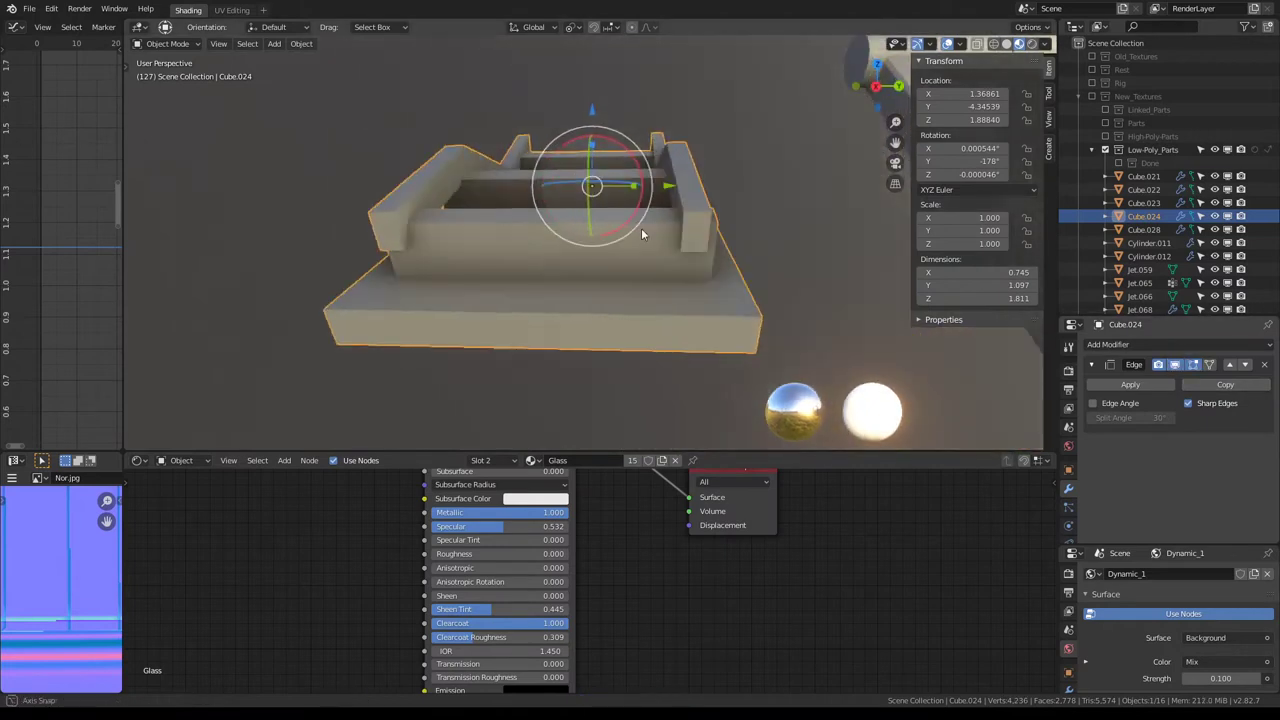
scroll(788, 260, down, 3)
scroll(788, 260, down, 2)
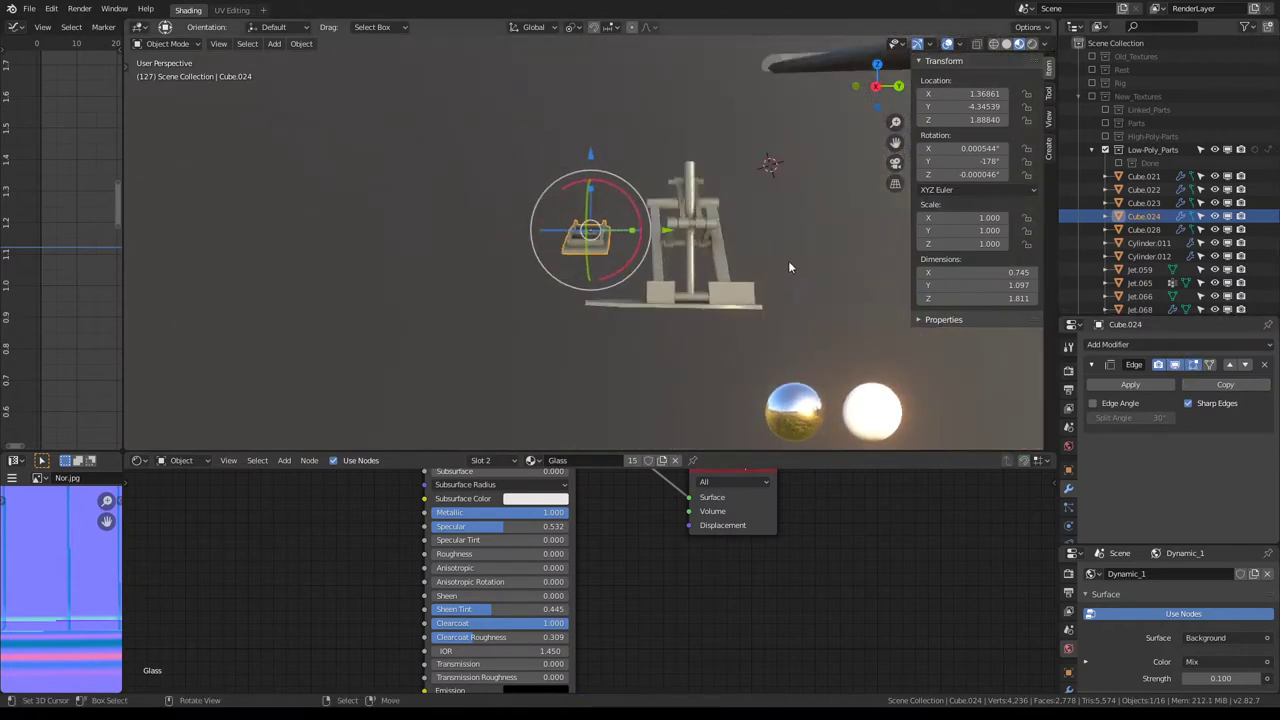
mouse_move(788, 260)
middle_down()
mouse_move(589, 198)
mouse_move(605, 229)
mouse_move(686, 265)
mouse_move(640, 297)
mouse_move(566, 314)
mouse_move(565, 171)
mouse_move(540, 260)
mouse_move(634, 257)
mouse_move(663, 288)
mouse_move(648, 186)
mouse_move(745, 280)
middle_up()
click(665, 236)
key(Tab)
Step: Slide a selected set of edges across the fin
click(663, 288)
ctrl+click(654, 270)
click(648, 186)
key(g)
key(g)
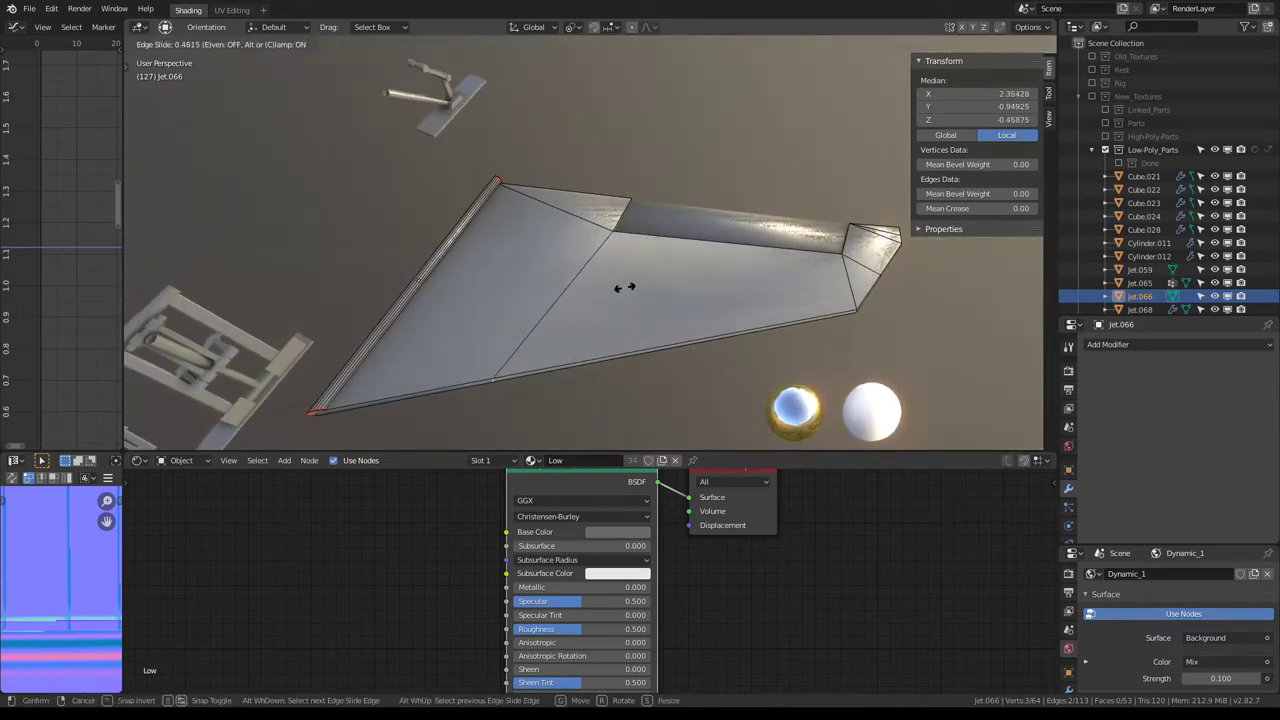
click(621, 287)
Step: Slide the edge loop at the fin's bottom tip fully out to its edge
mouse_move(621, 287)
middle_down()
mouse_move(634, 149)
mouse_move(603, 160)
mouse_move(640, 189)
mouse_move(662, 336)
middle_up()
click(605, 425)
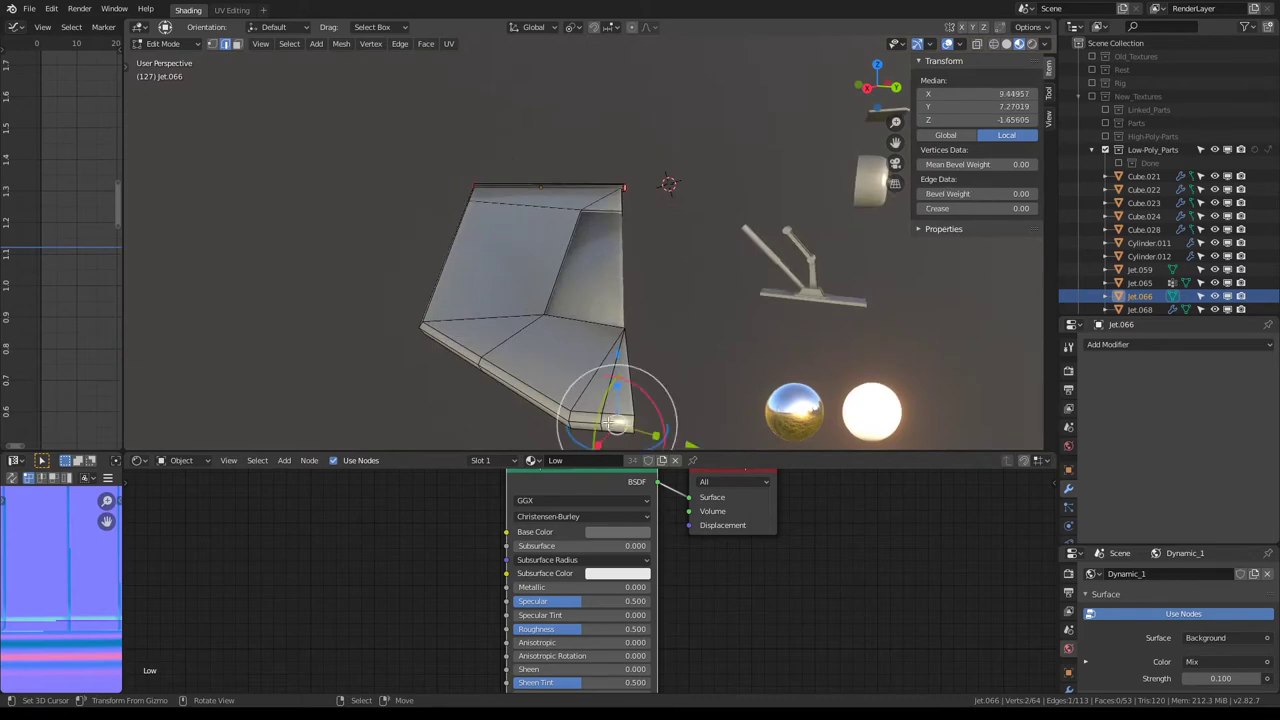
scroll(656, 244, down, 2)
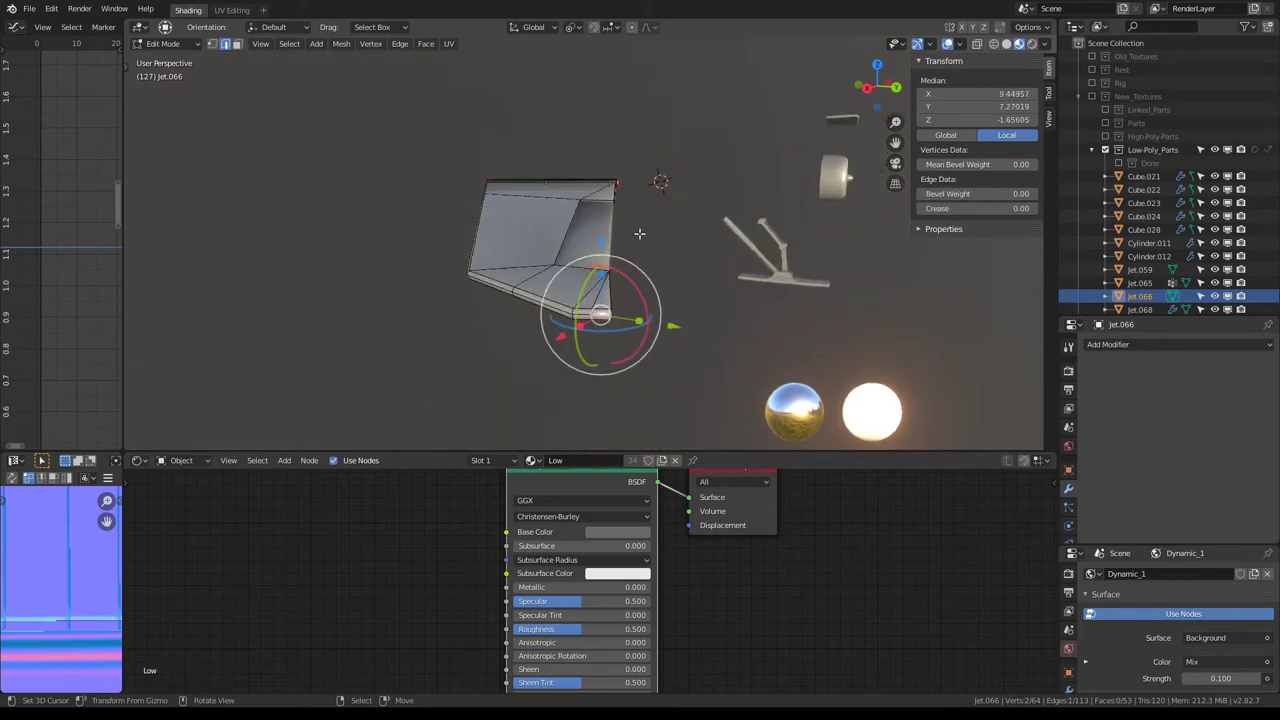
scroll(640, 150, up, 4)
mouse_move(640, 150)
middle_down()
mouse_move(587, 345)
mouse_move(537, 233)
middle_up()
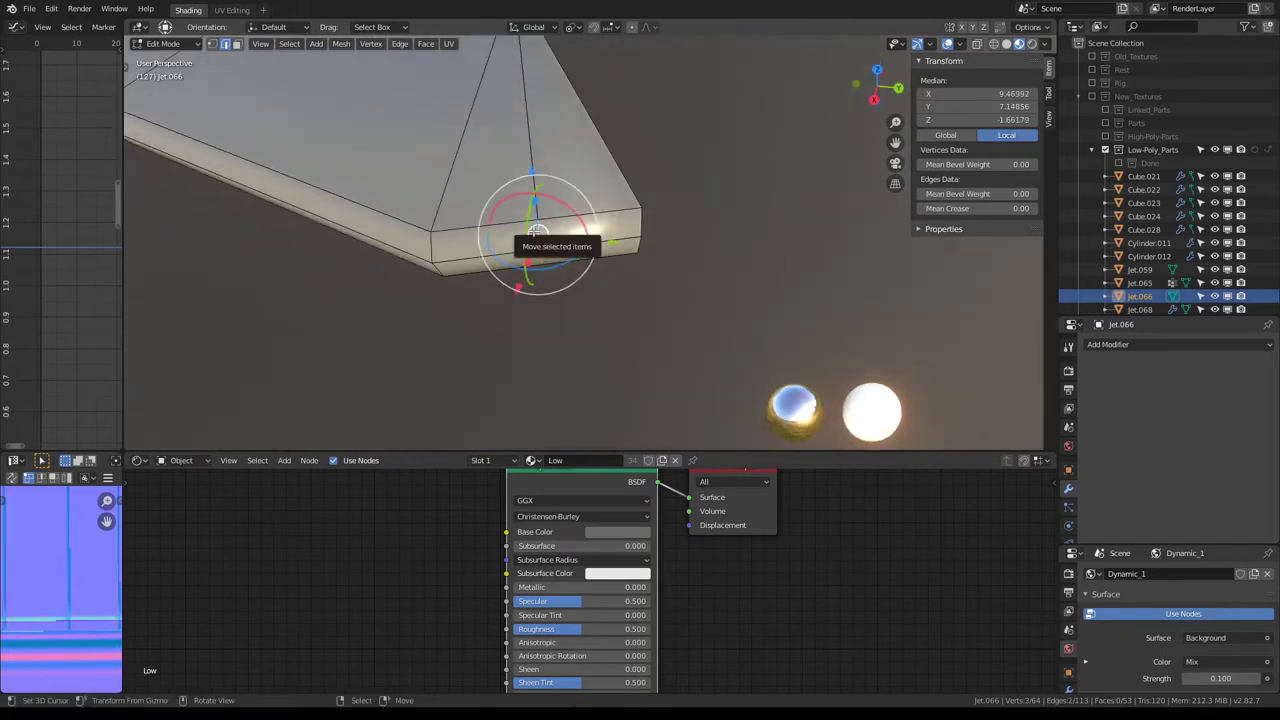
key(g)
key(g)
click(646, 223)
Step: Grow the selection and merge by distance, removing 3 vertices to leave 61
middle_drag(646, 223, 550, 143)
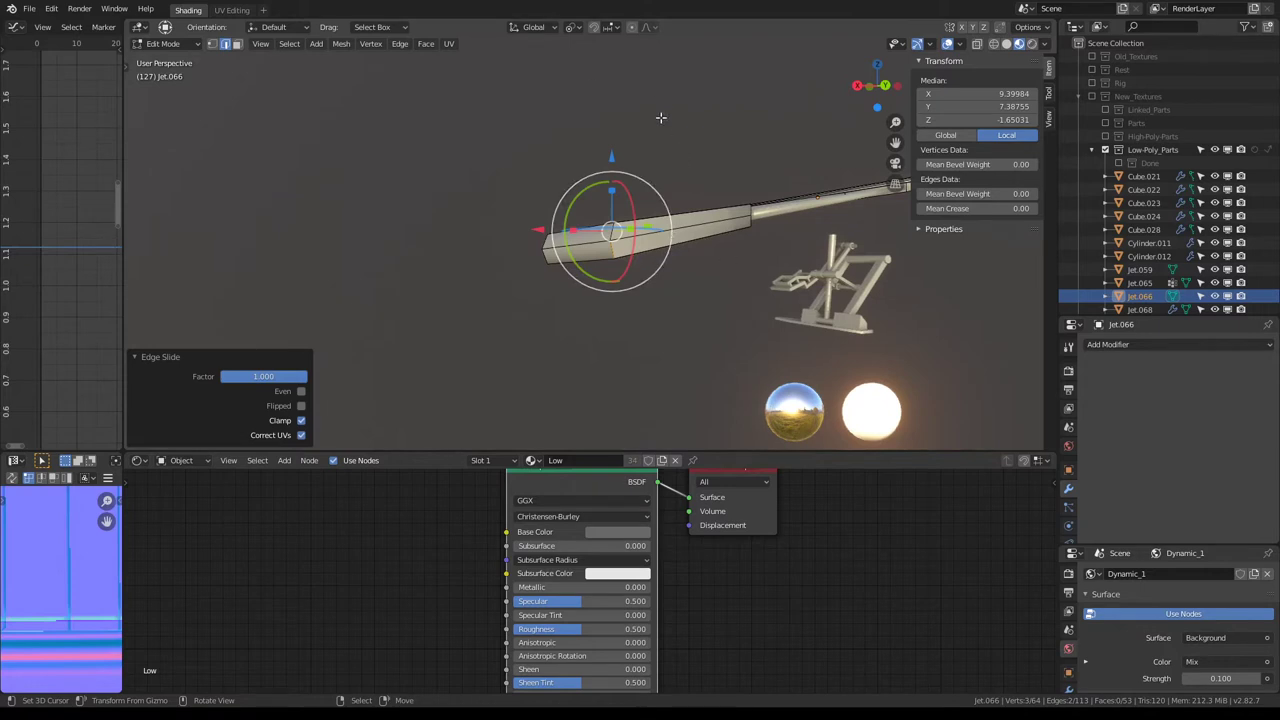
key(ctrl+KP_Add)
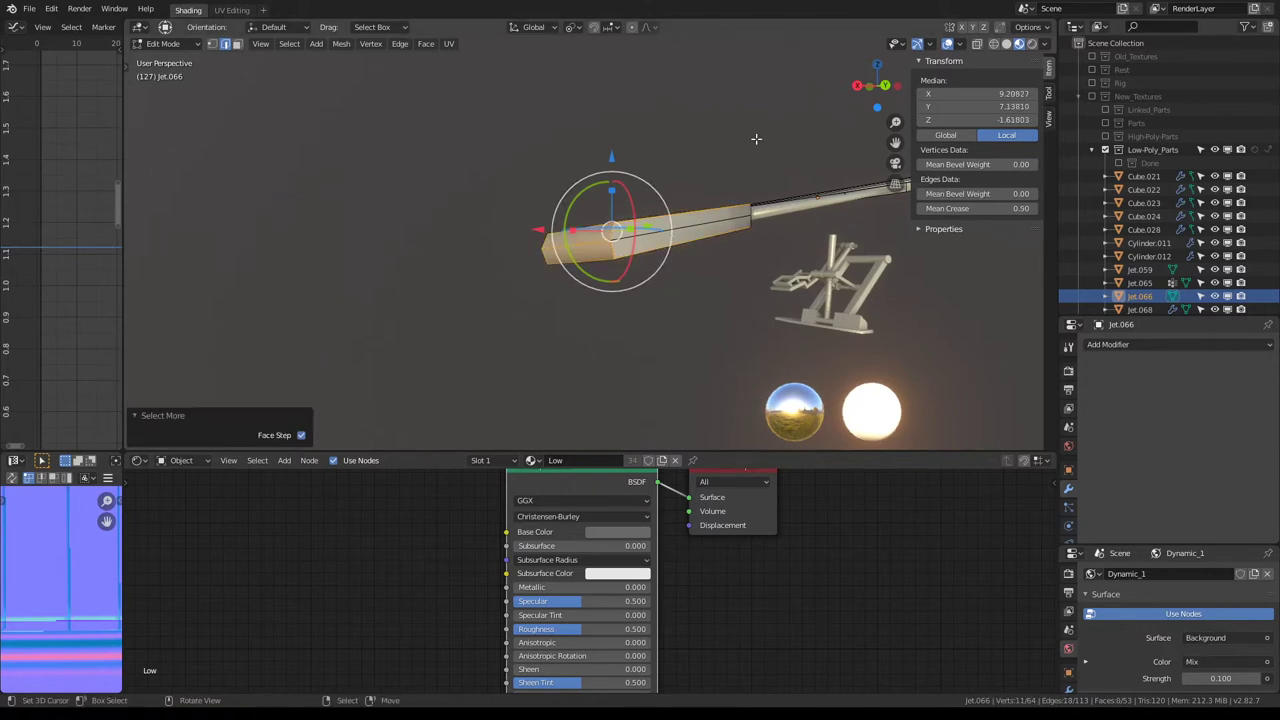
scroll(757, 137, up, 5)
right_click(748, 212)
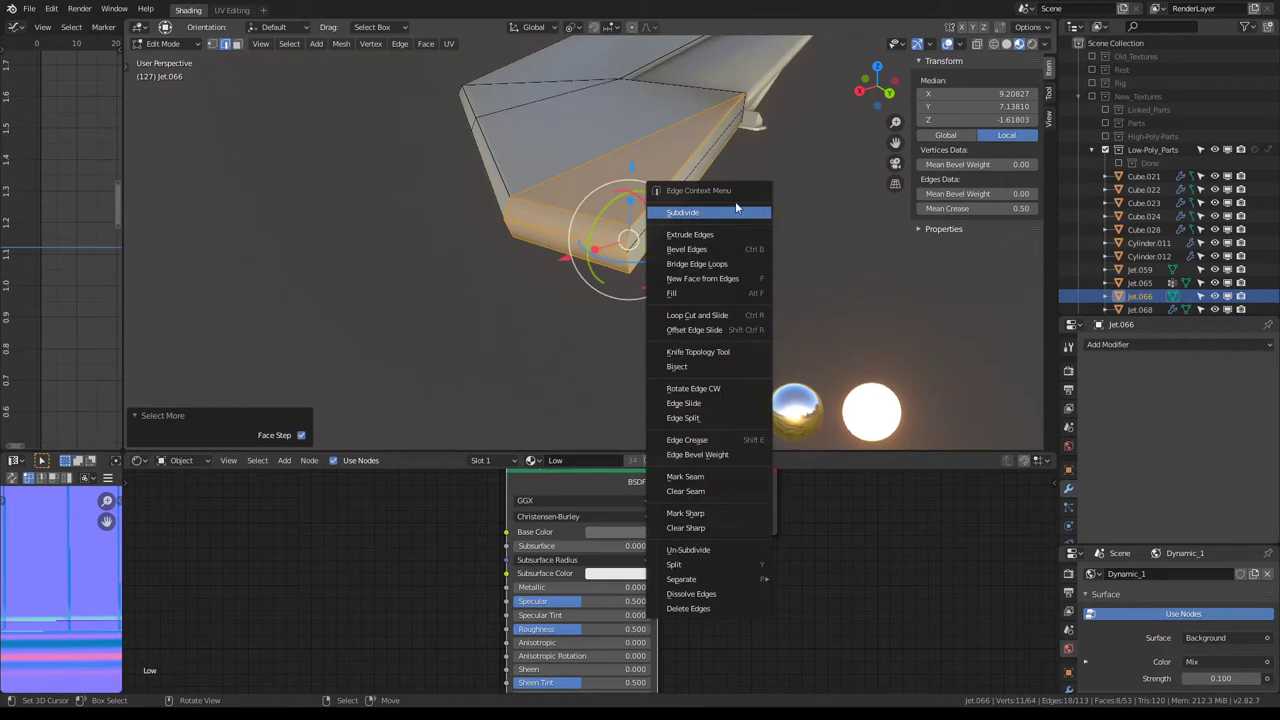
key(q)
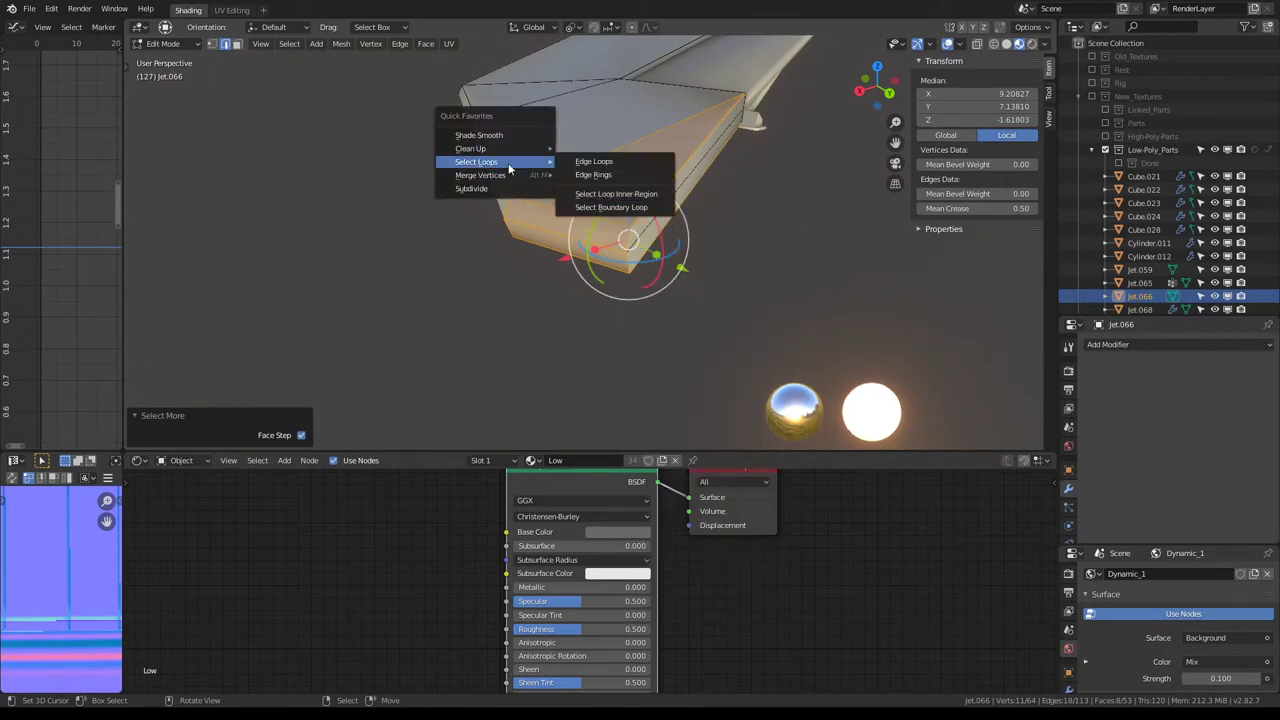
mouse_move(481, 175)
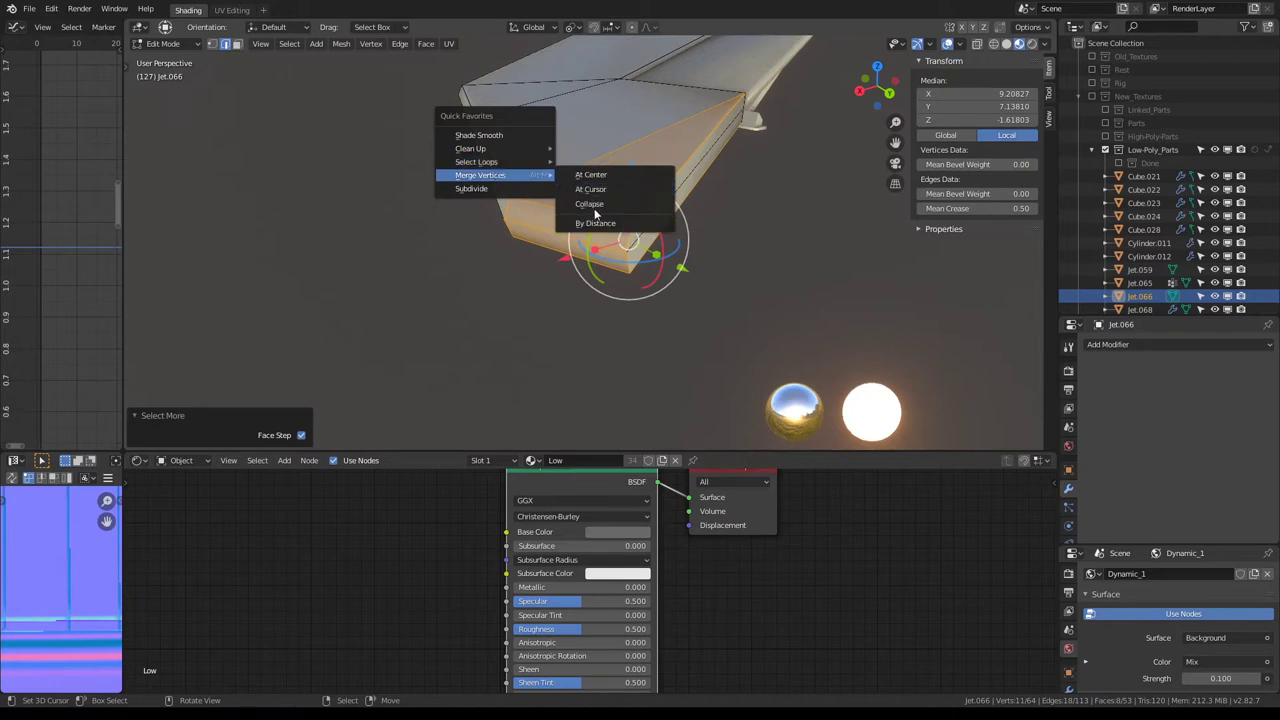
click(596, 225)
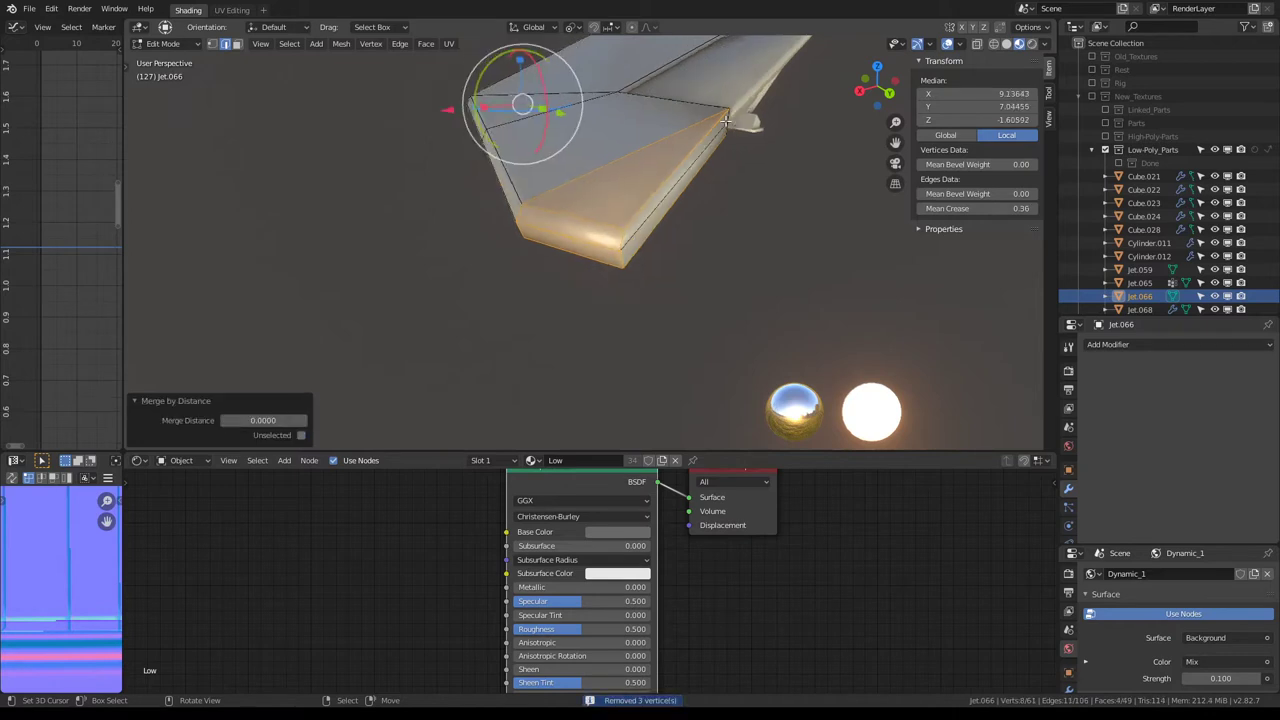
Step: View Jet.066 edge-on at its rounded end and switch to face select for the end-cap
mouse_move(282, 416)
middle_down()
mouse_move(714, 192)
mouse_move(332, 203)
mouse_move(525, 146)
mouse_move(595, 178)
mouse_move(581, 200)
middle_up()
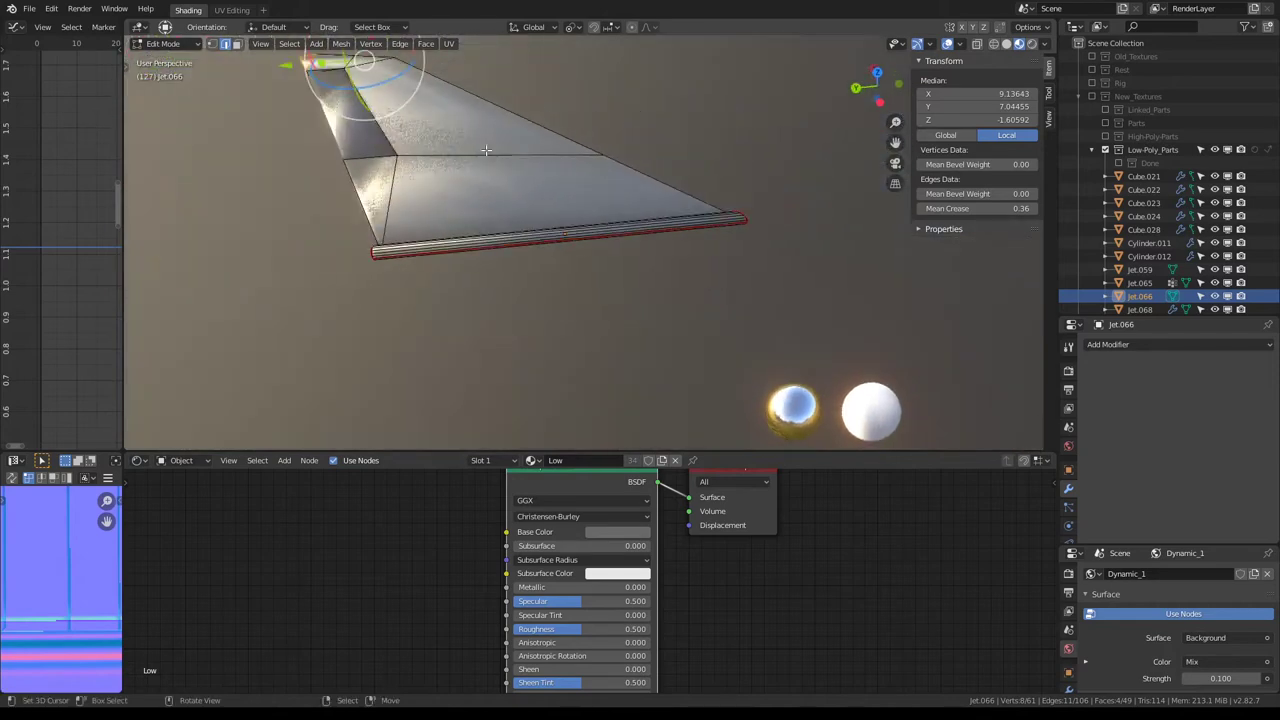
key(Tab)
middle_drag(557, 182, 601, 246)
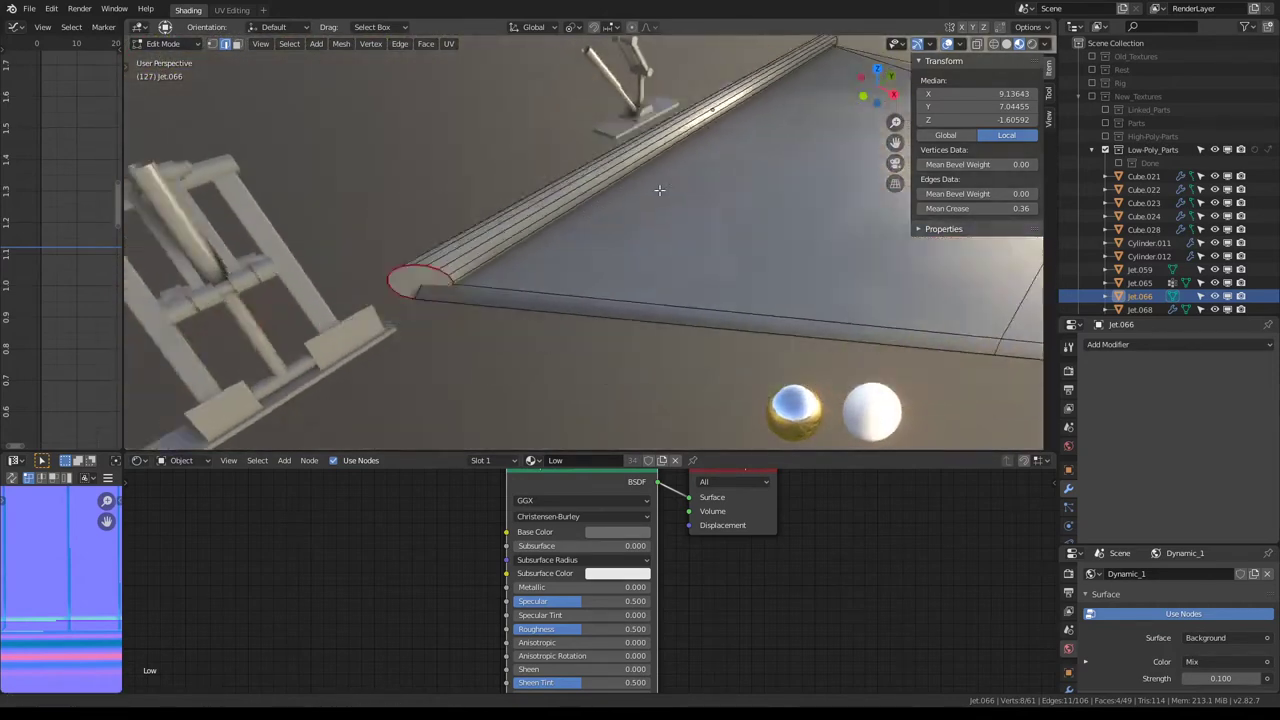
key(Tab)
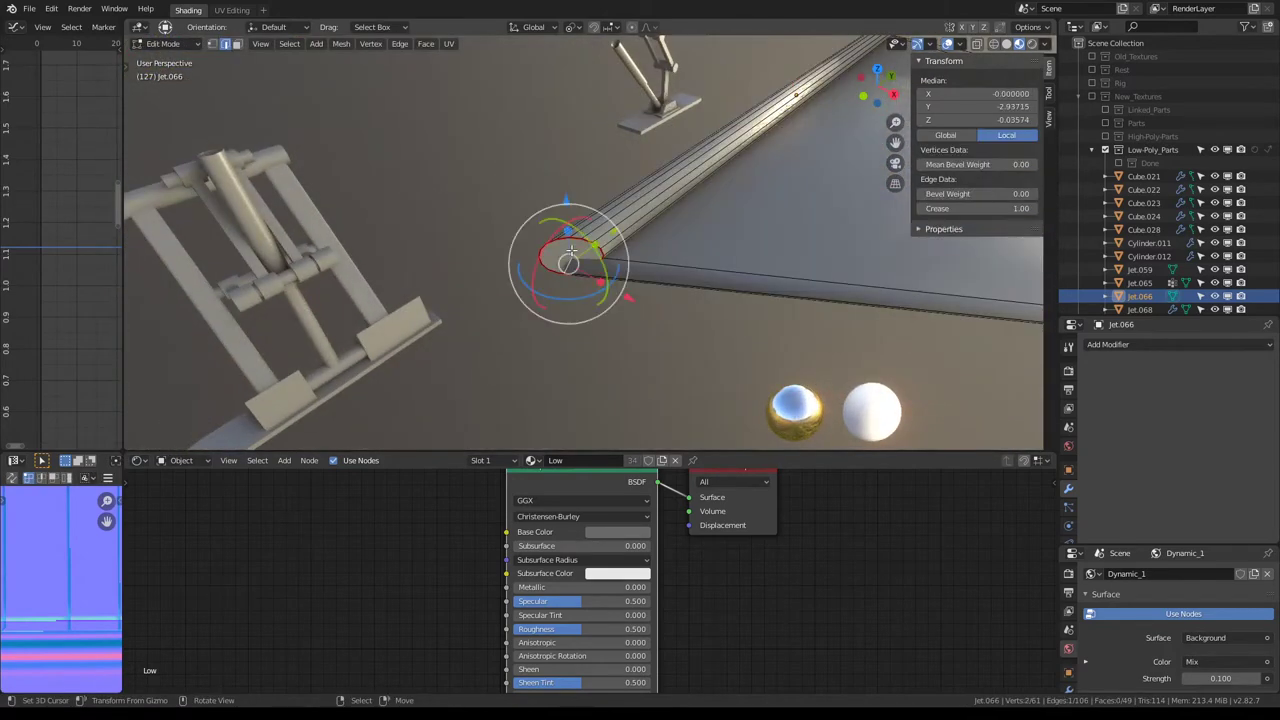
key(Tab)
key(Tab)
click(237, 44)
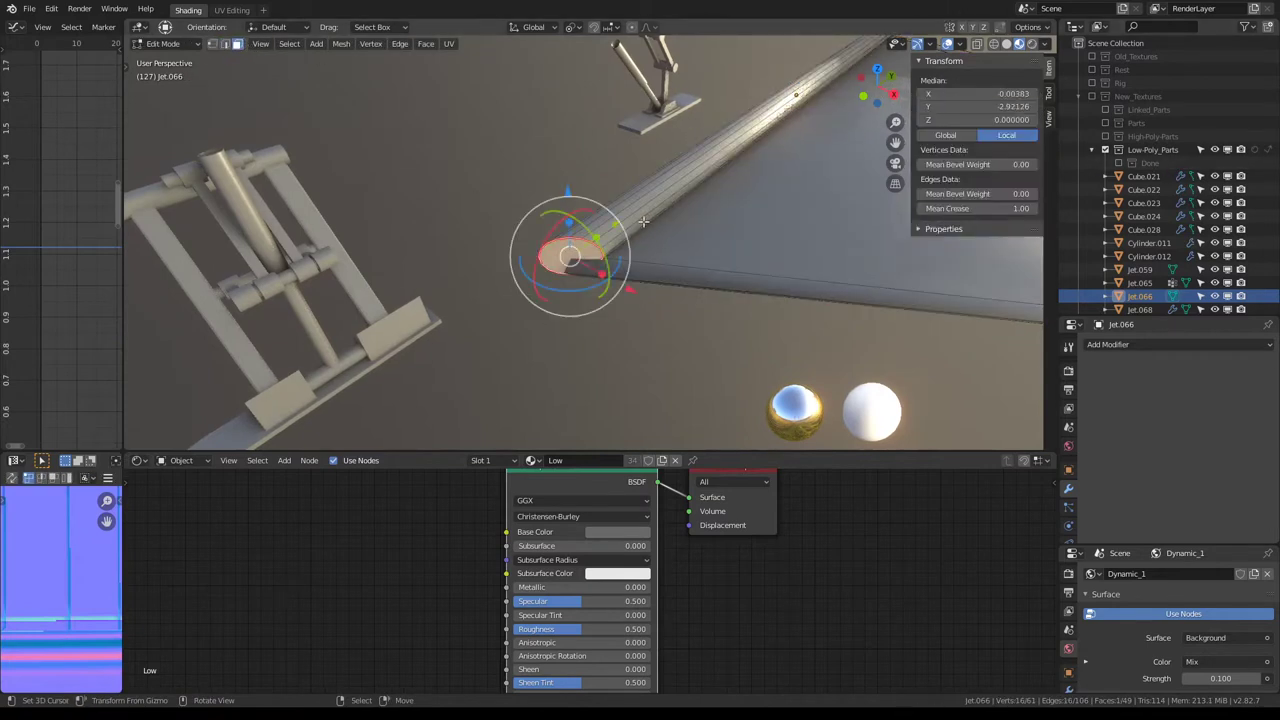
Step: Finish the Z-constrained move of the wing piece, return to Object Mode and collapse Low-Poly_Parts
key(g)
key(z)
click(601, 233)
key(Tab)
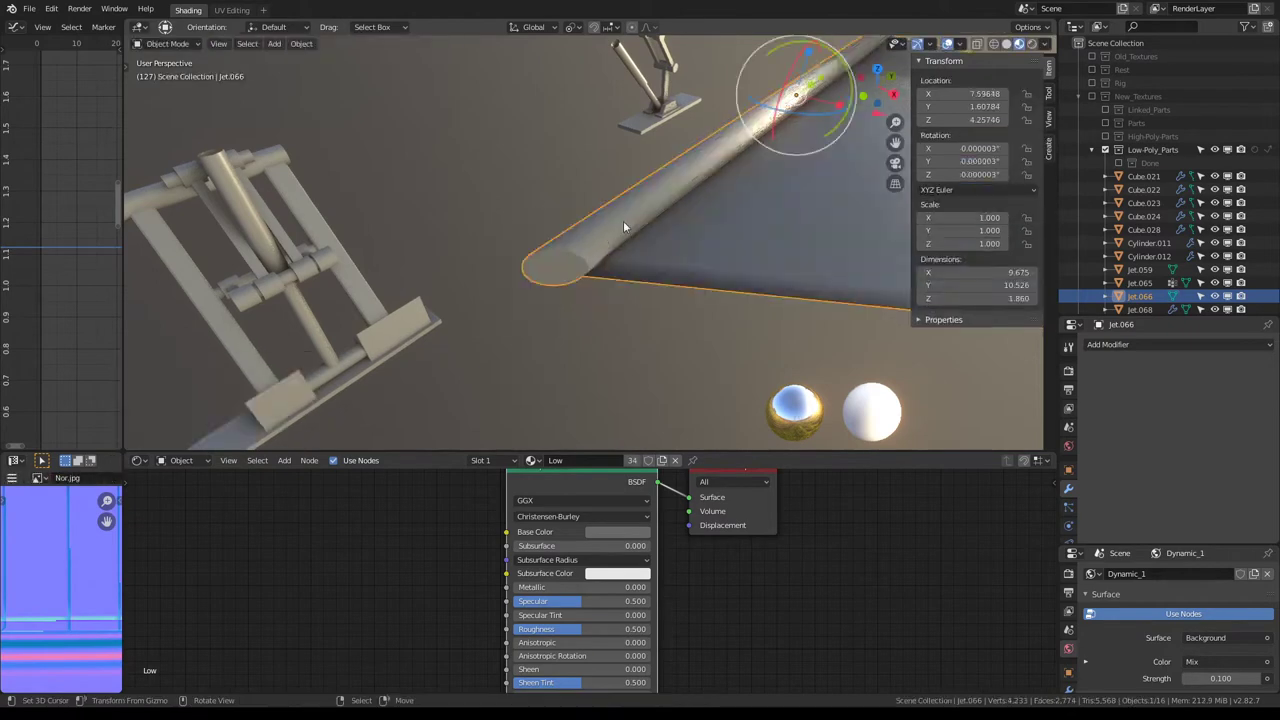
click(1093, 149)
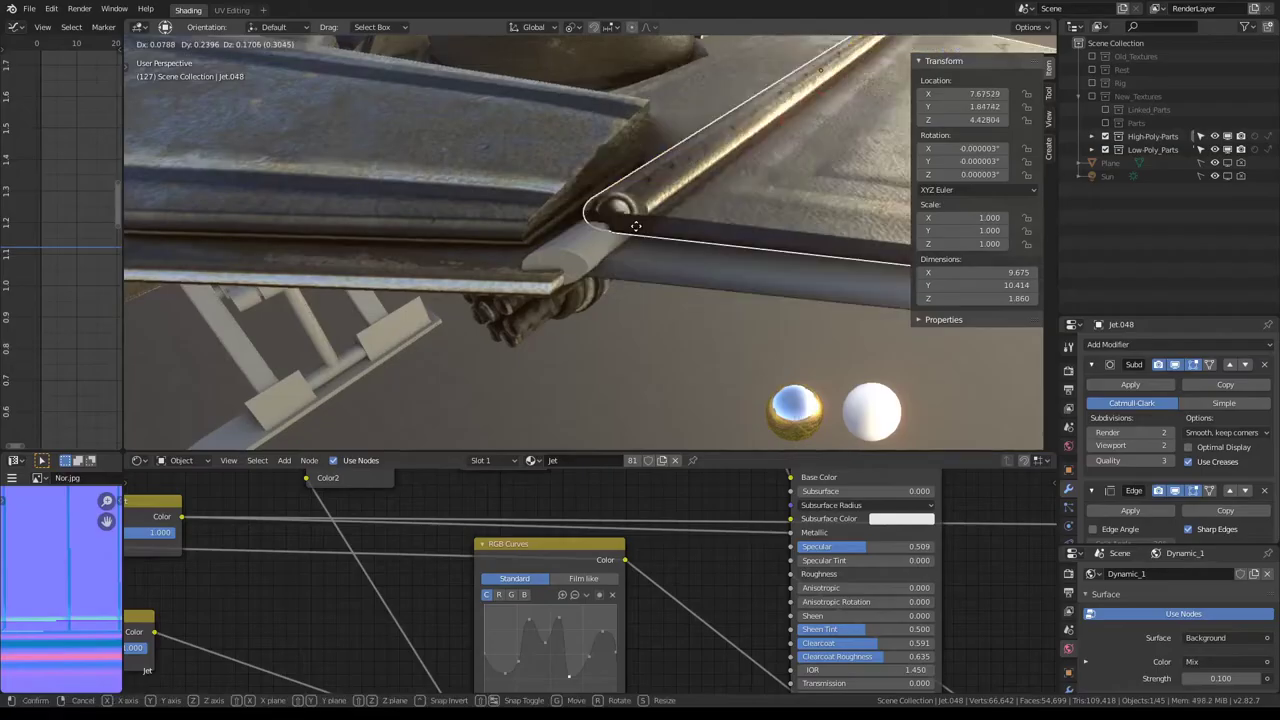
Step: In Edit Mode, select the rounded end-cap faces of Jet.048's wing-edge tube
key(Tab)
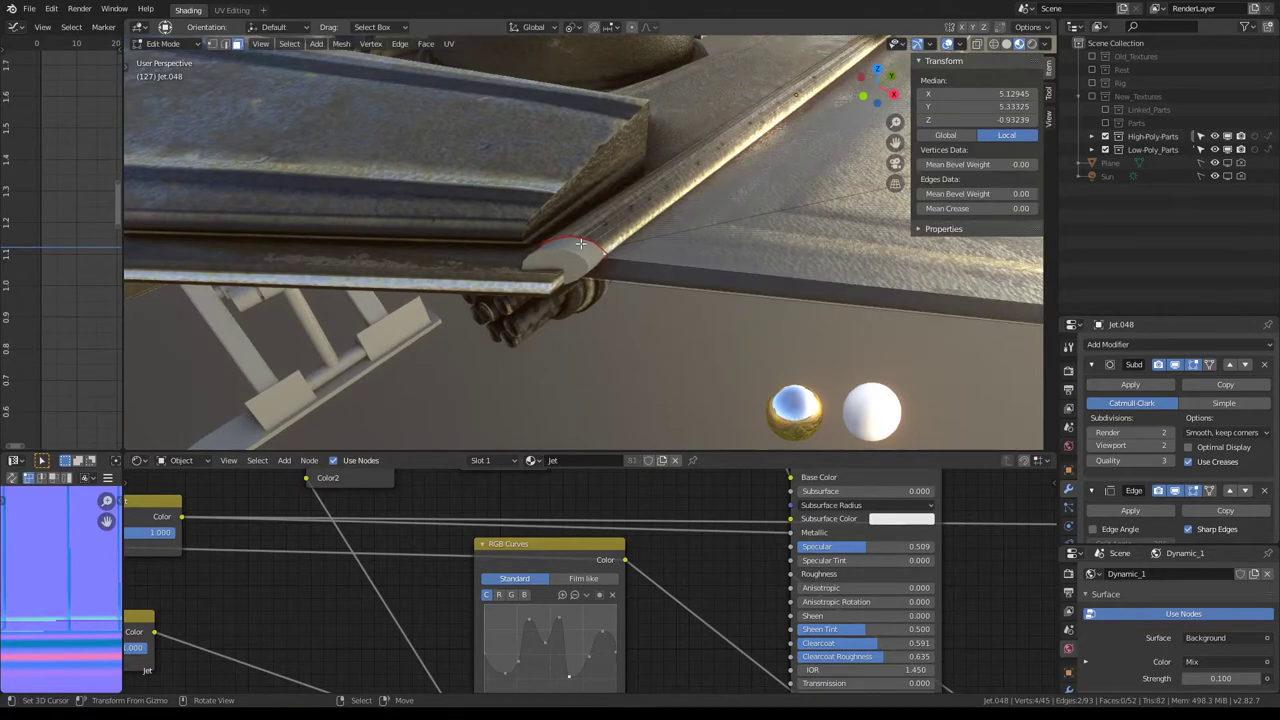
mouse_move(578, 243)
middle_down()
mouse_move(580, 273)
mouse_move(606, 251)
mouse_move(713, 269)
mouse_move(765, 261)
mouse_move(643, 257)
mouse_move(608, 161)
middle_up()
click(601, 253)
click(608, 161)
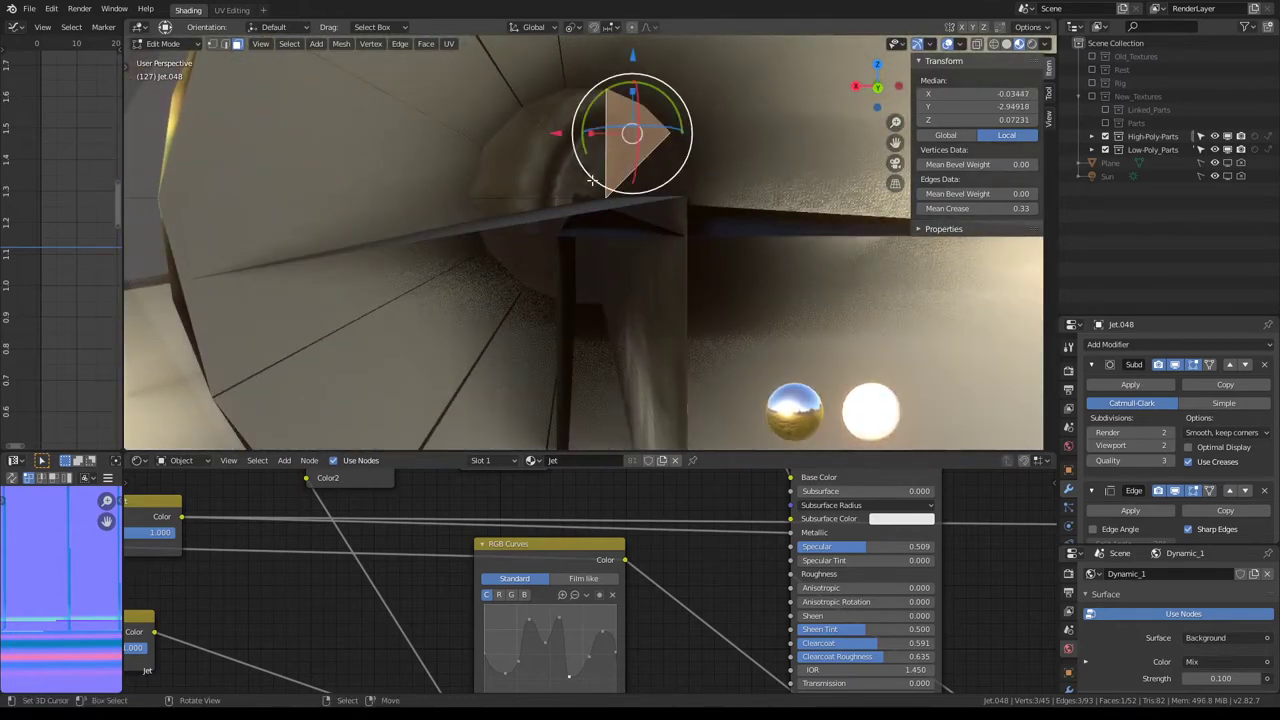
key(ctrl+KP_Add)
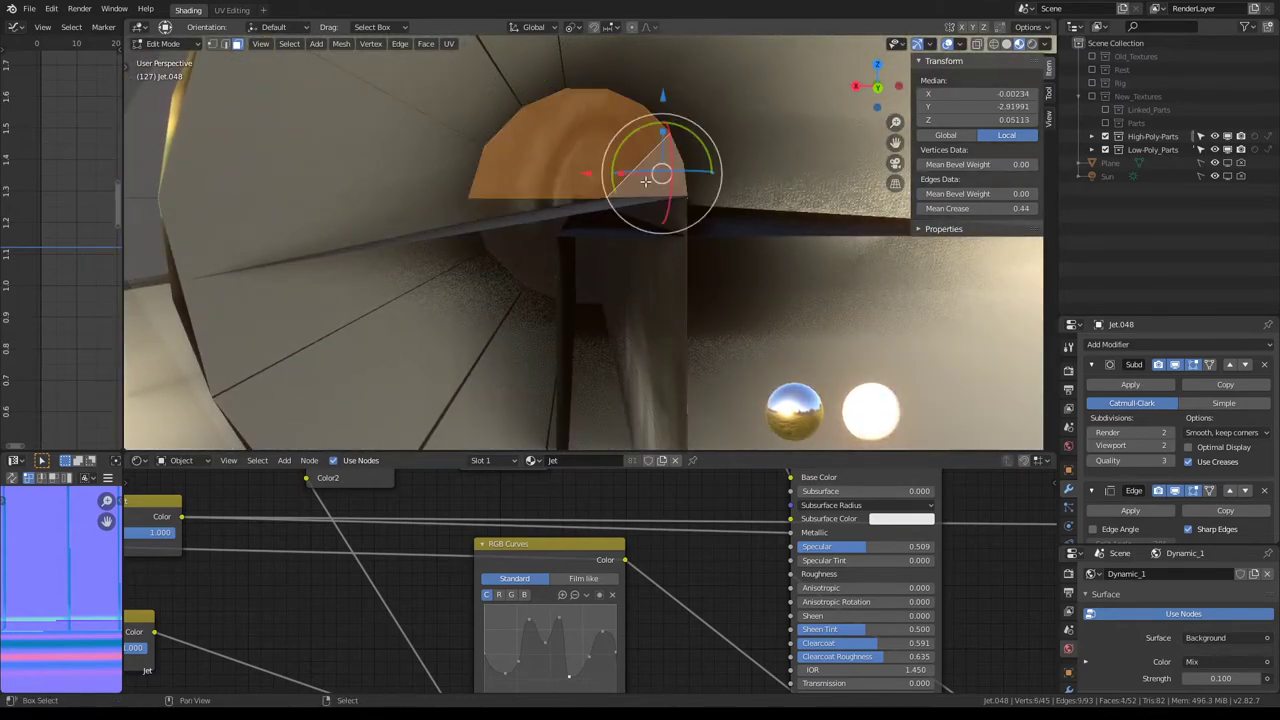
mouse_move(511, 254)
middle_down()
mouse_move(586, 209)
mouse_move(560, 250)
mouse_move(600, 230)
middle_up()
shift+click(572, 234)
key(ctrl+z)
shift+click(590, 250)
shift+click(598, 280)
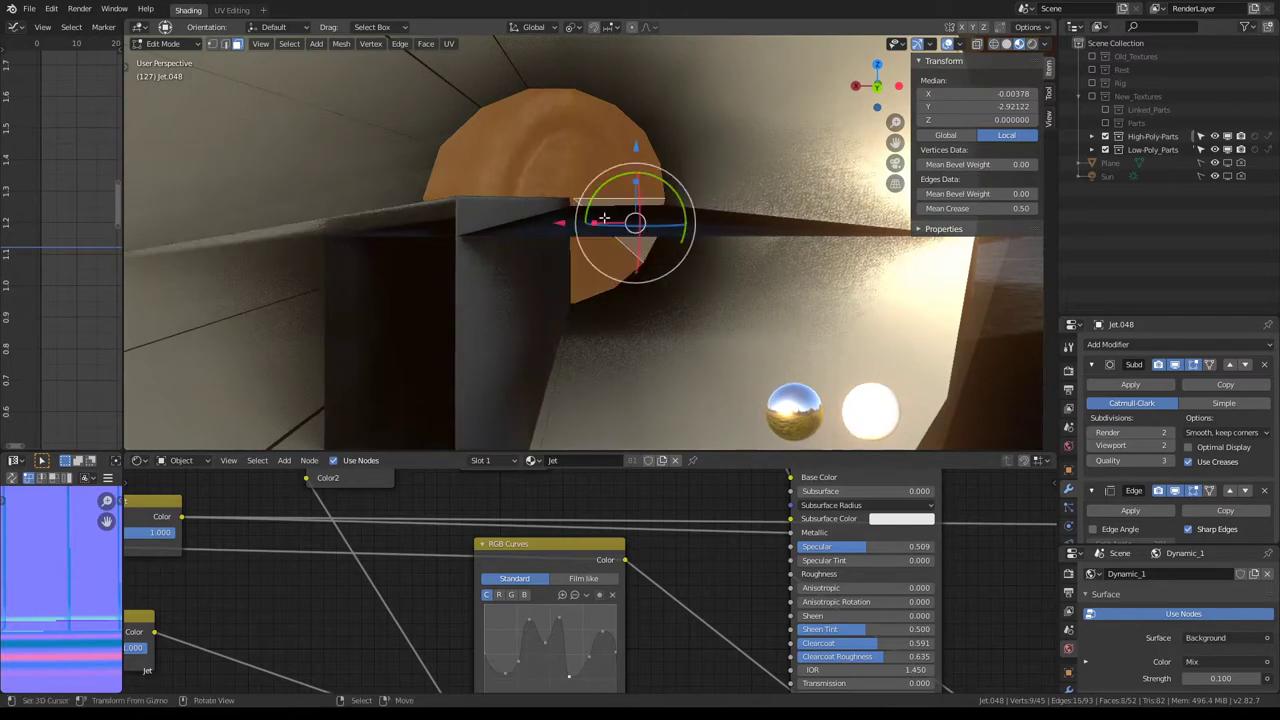
middle_drag(598, 280, 579, 284)
Step: Move the selected end cap -0.135 along the Y axis
key(g)
key(y)
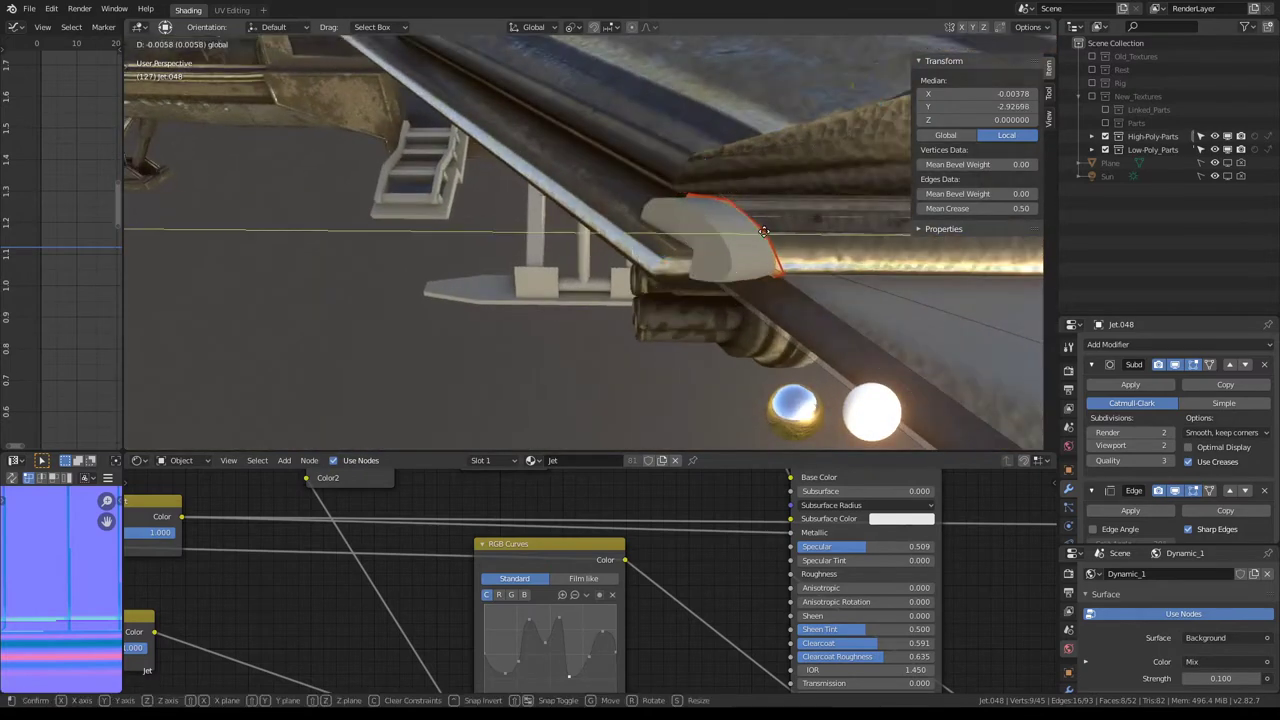
click(722, 234)
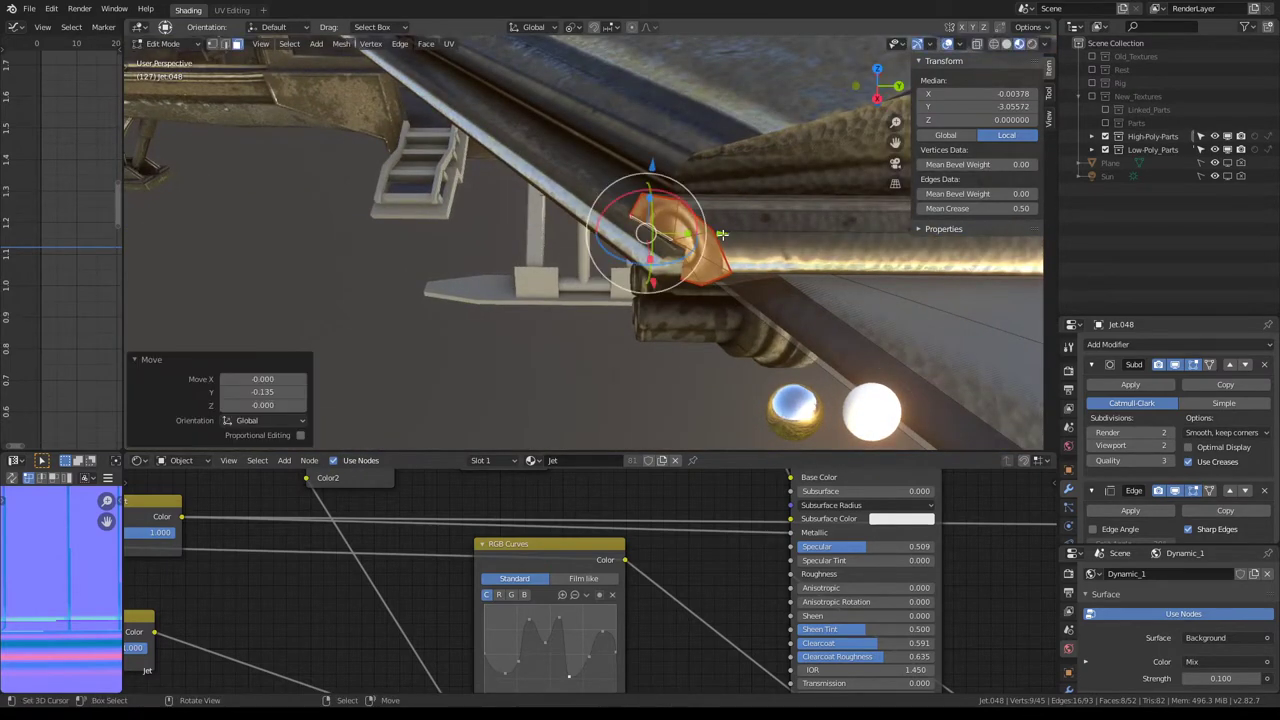
mouse_move(722, 234)
middle_down()
mouse_move(735, 220)
mouse_move(673, 222)
mouse_move(583, 259)
mouse_move(635, 184)
middle_up()
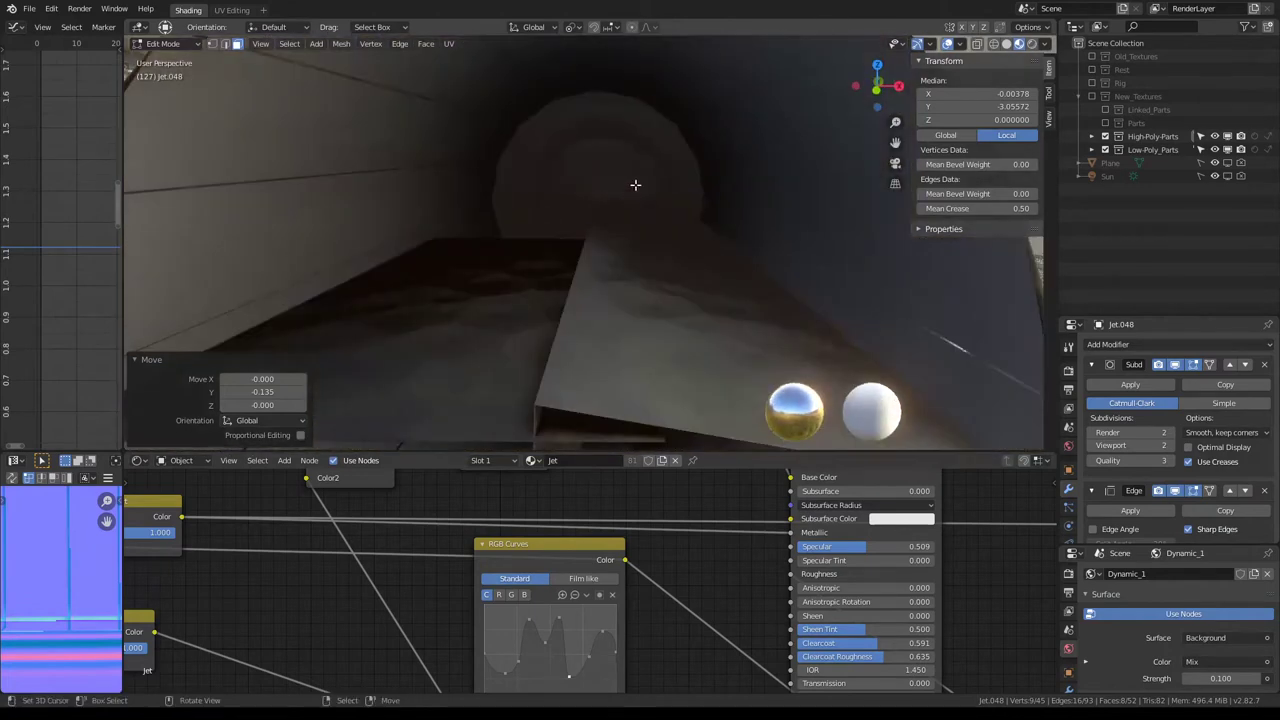
Step: Select the faces and dome of the tube's opposite end cap, undoing an accidental extrusion
click(635, 184)
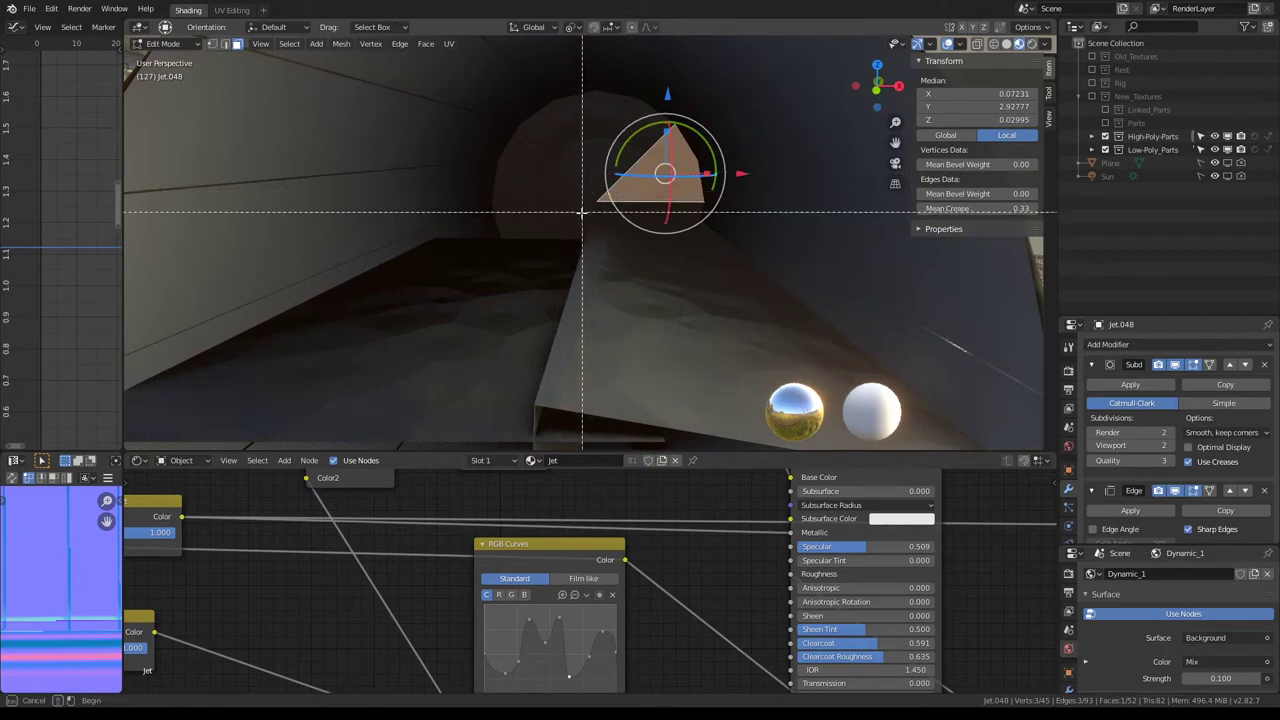
drag(582, 212, 617, 172)
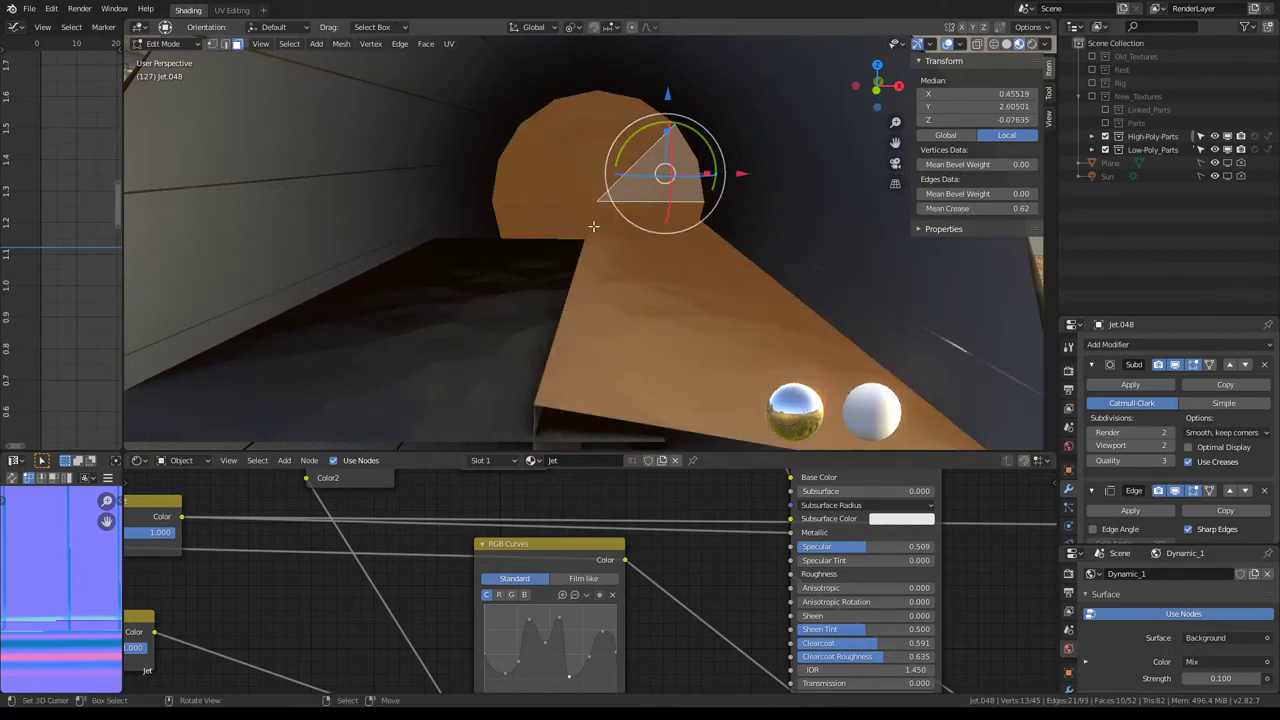
click(577, 228)
ctrl+right_click(568, 148)
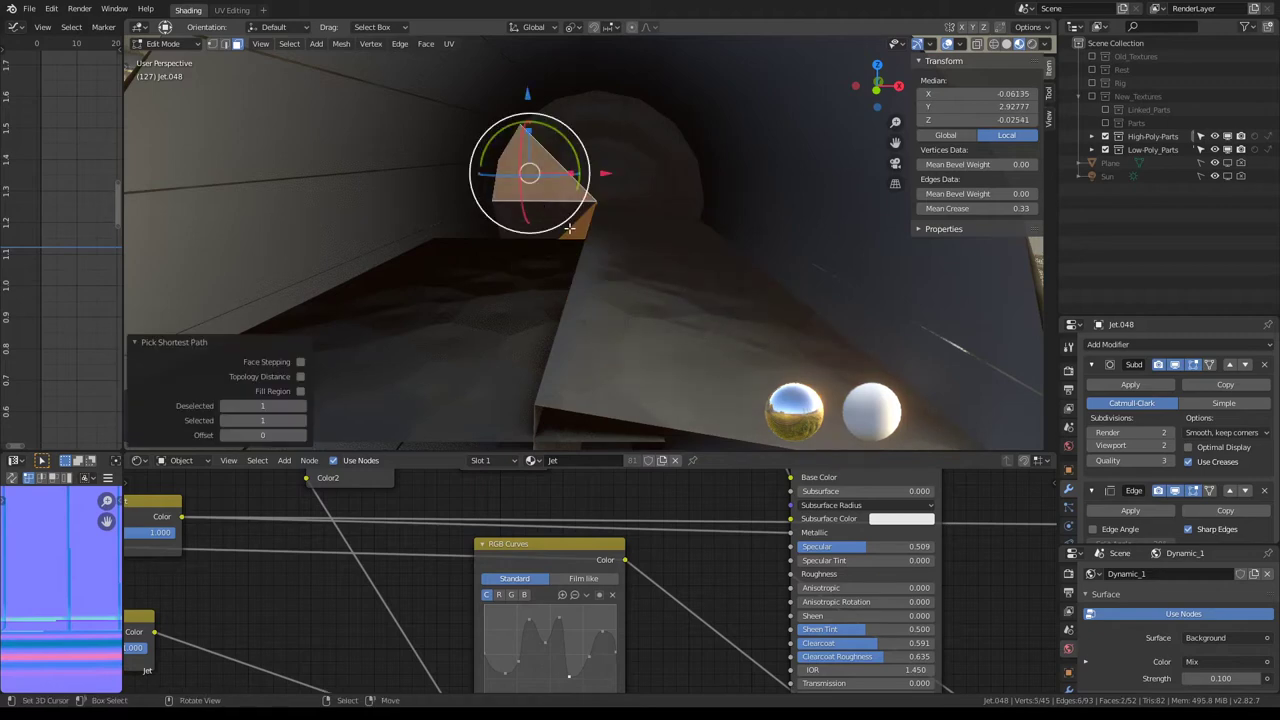
key(ctrl+z)
shift+click(572, 138)
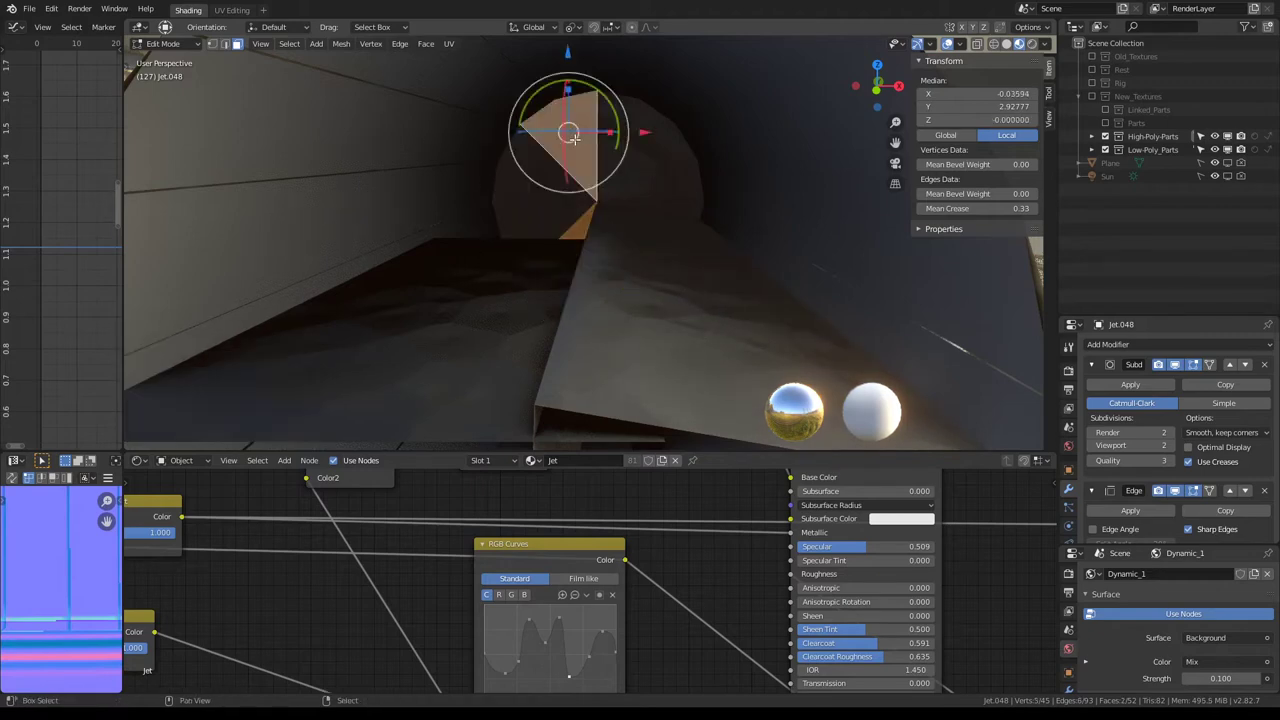
click(578, 228)
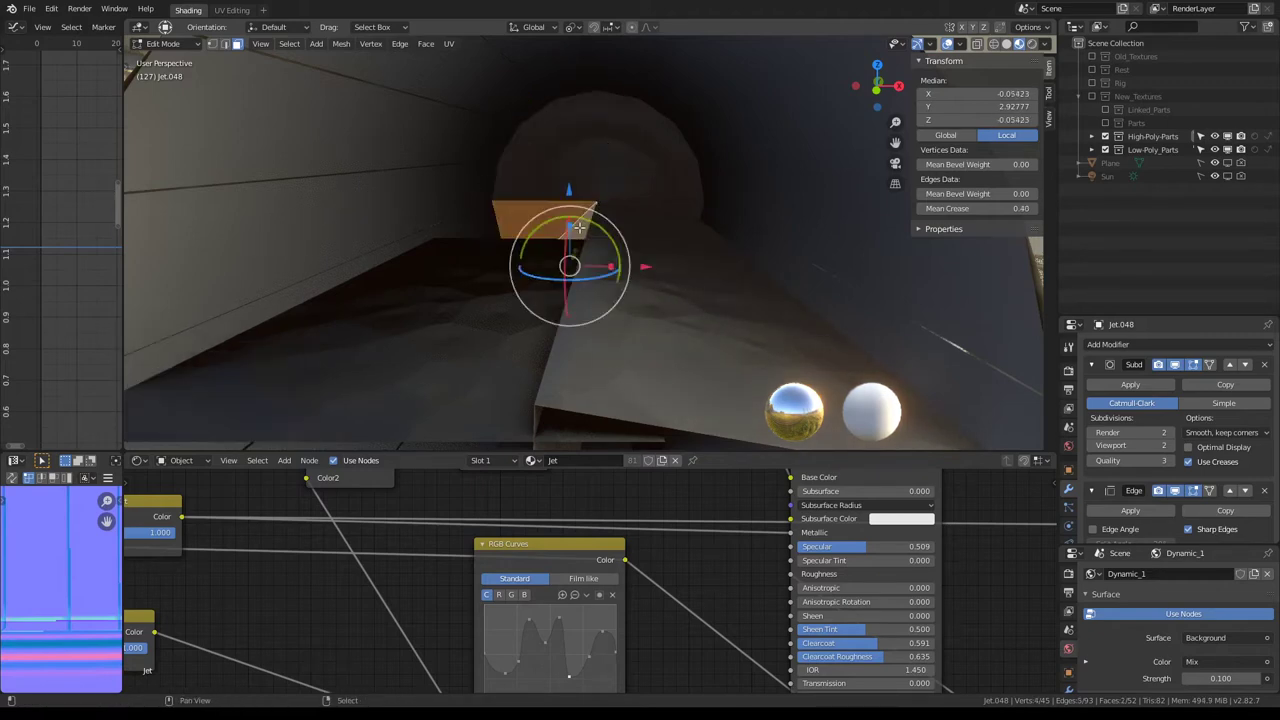
shift+click(555, 150)
shift+click(645, 160)
shift+click(651, 170)
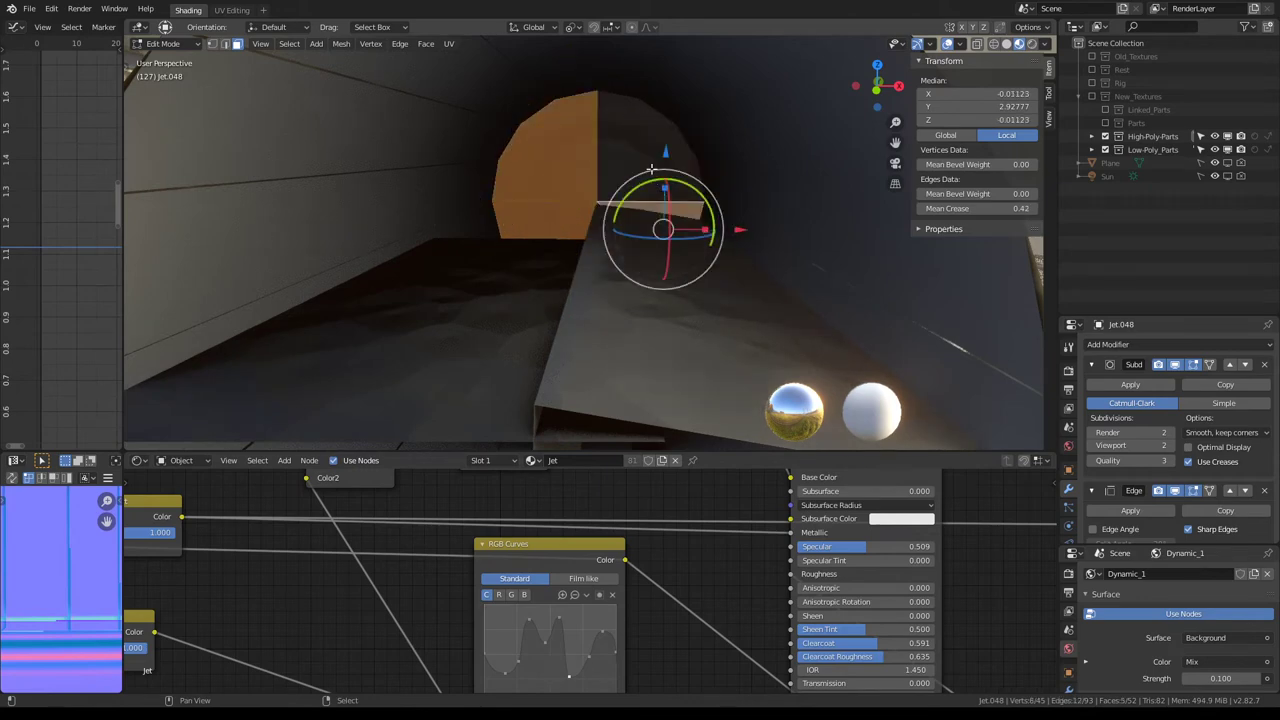
shift+click(630, 135)
shift+click(605, 105)
middle_drag(605, 105, 672, 185)
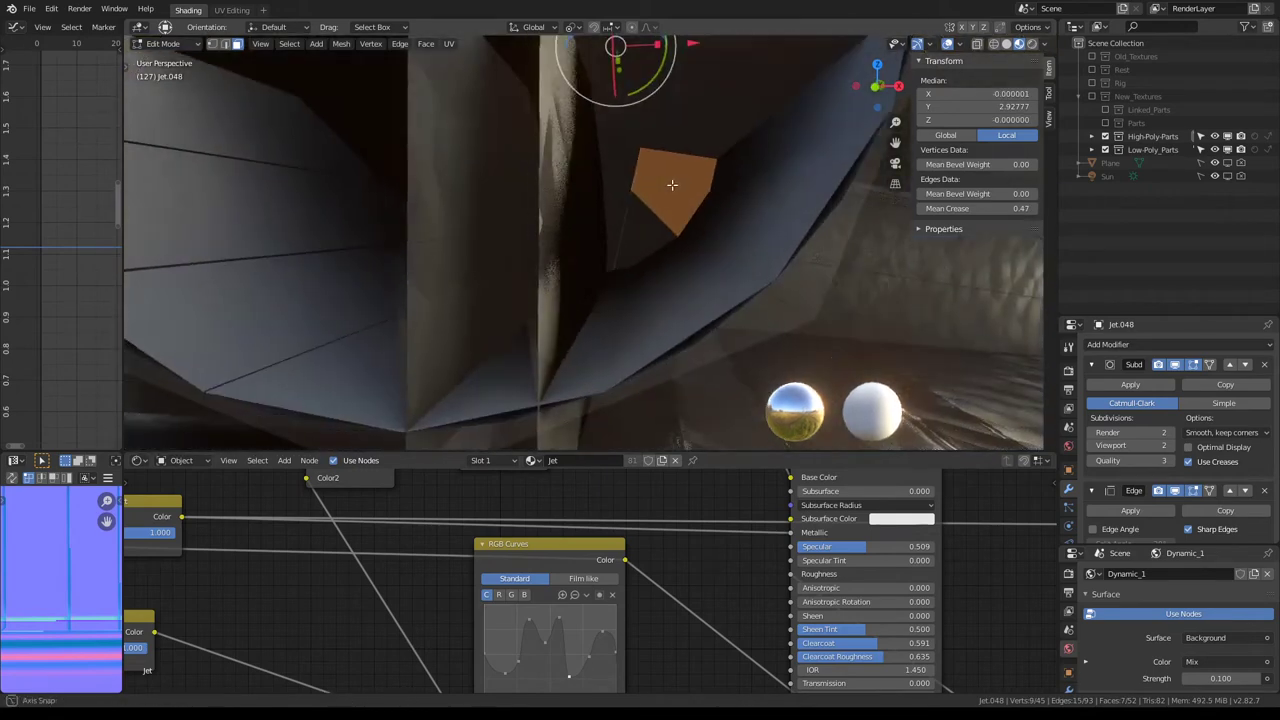
shift+click(643, 230)
mouse_move(643, 230)
middle_down()
mouse_move(766, 266)
mouse_move(686, 300)
mouse_move(640, 250)
middle_up()
Step: Move that cap about 0.08 along Y and return Jet.048 to Object Mode
key(g)
key(y)
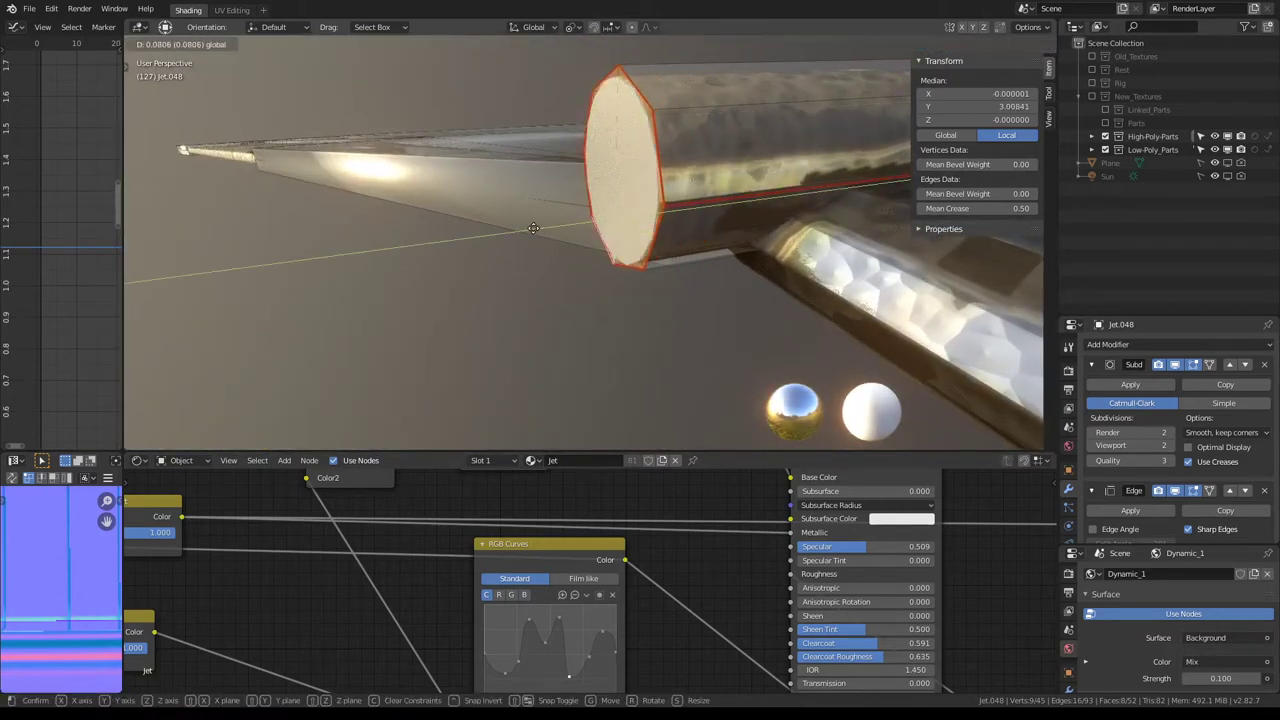
click(533, 228)
key(Tab)
mouse_move(533, 228)
middle_down()
mouse_move(564, 199)
mouse_move(808, 237)
mouse_move(626, 246)
mouse_move(736, 194)
middle_up()
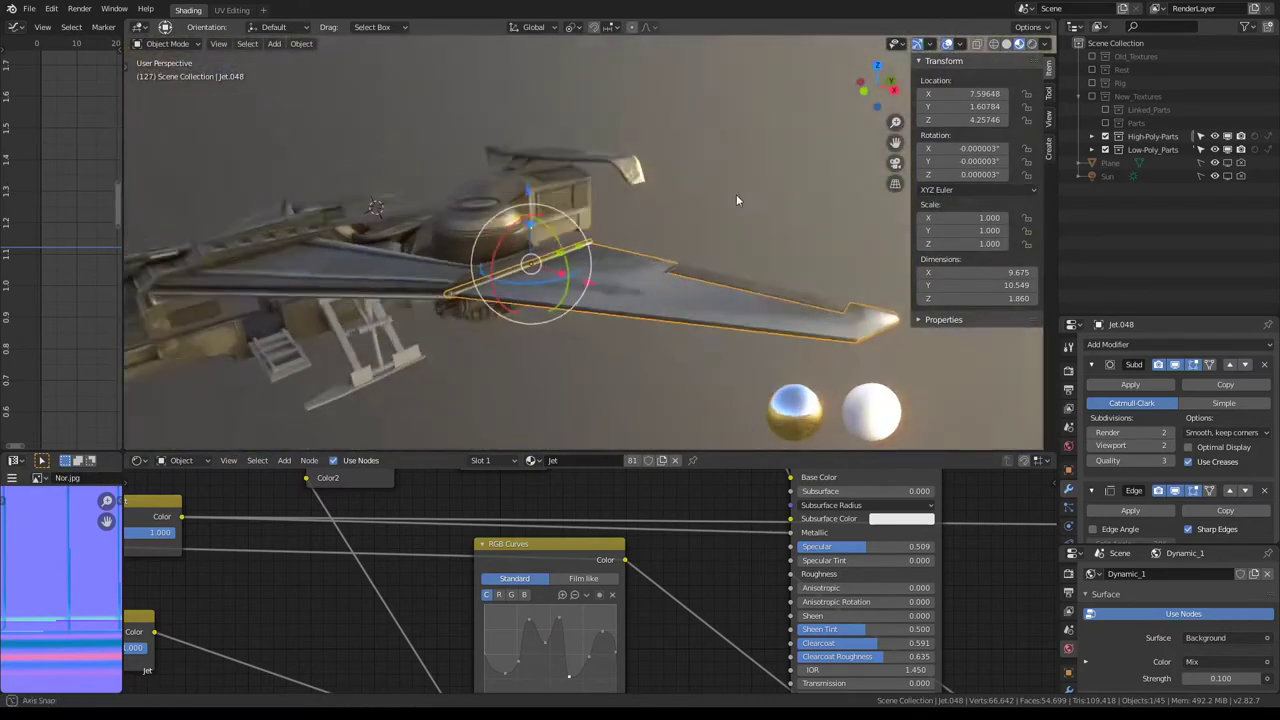
Step: Exclude High-Poly-Parts and move the low-poly wing Jet.066 into the Done collection
click(1105, 136)
click(668, 285)
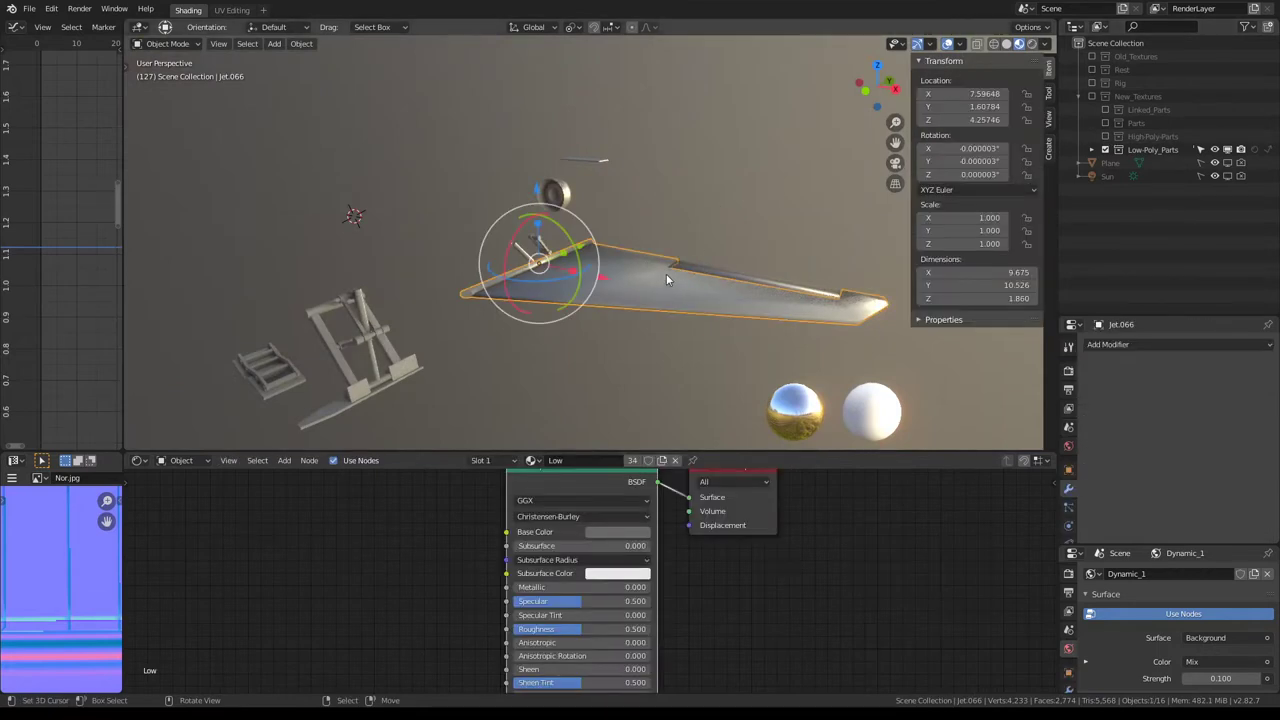
key(m)
mouse_move(734, 333)
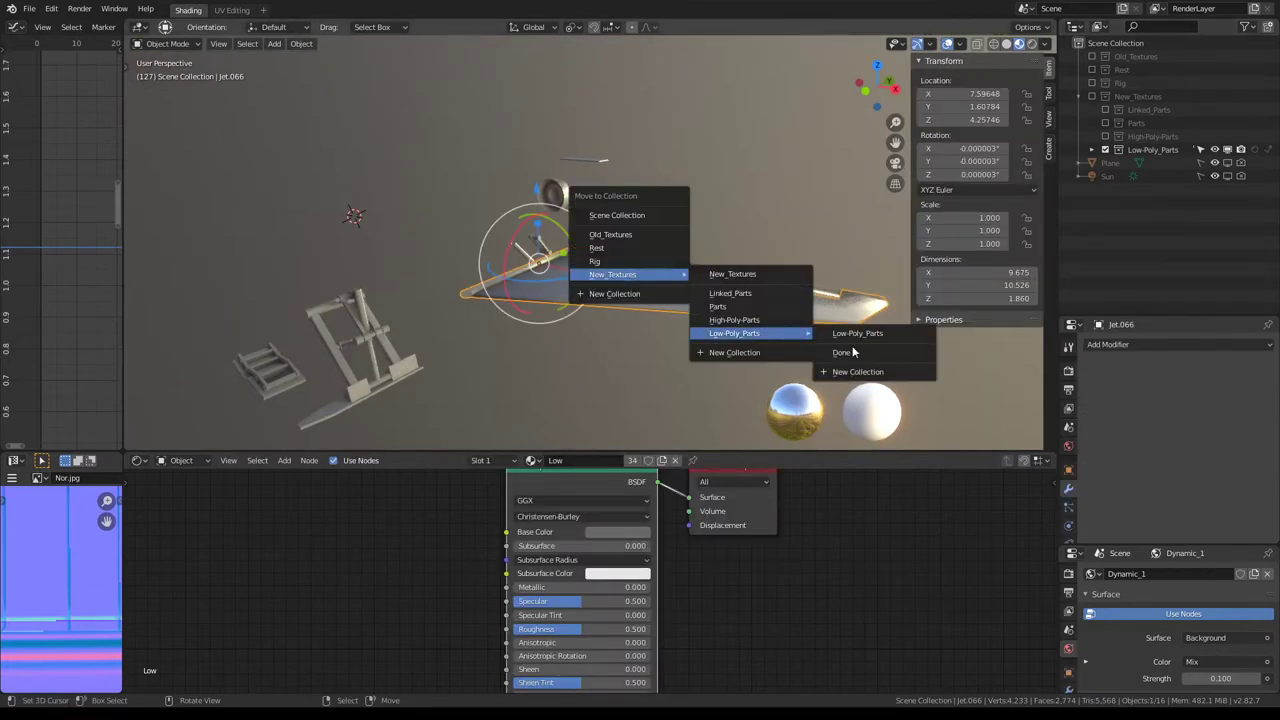
click(854, 352)
Step: Check the plank Jet.059 against High-Poly-Parts, then move it into the Done collection
click(760, 286)
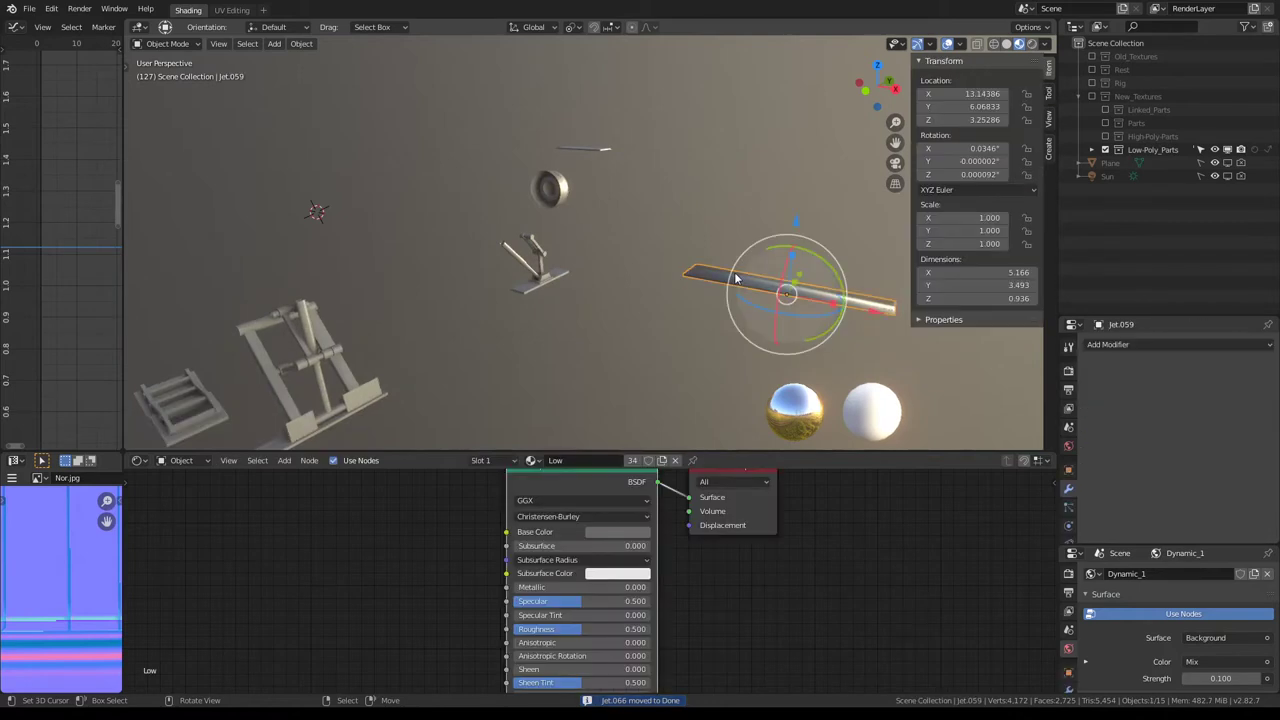
mouse_move(730, 287)
middle_down()
mouse_move(572, 271)
mouse_move(672, 176)
mouse_move(640, 200)
middle_up()
scroll(672, 176, up, 5)
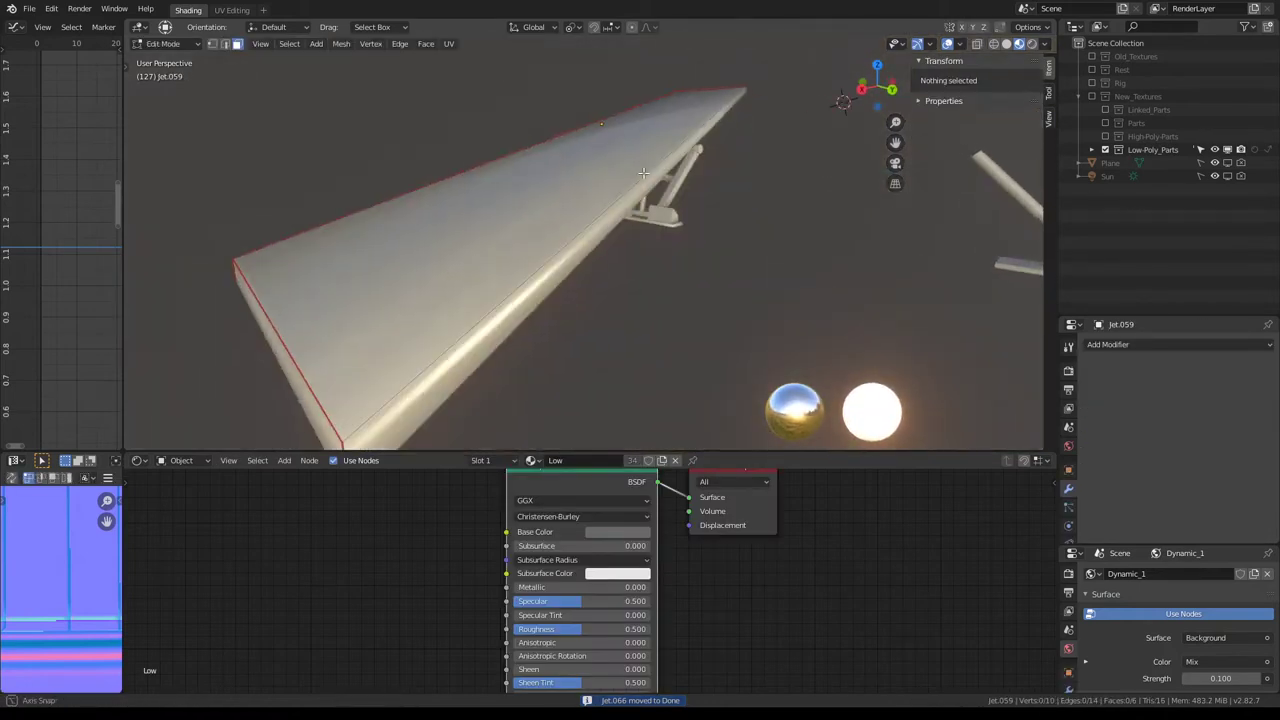
scroll(640, 200, down, 6)
scroll(630, 210, up, 3)
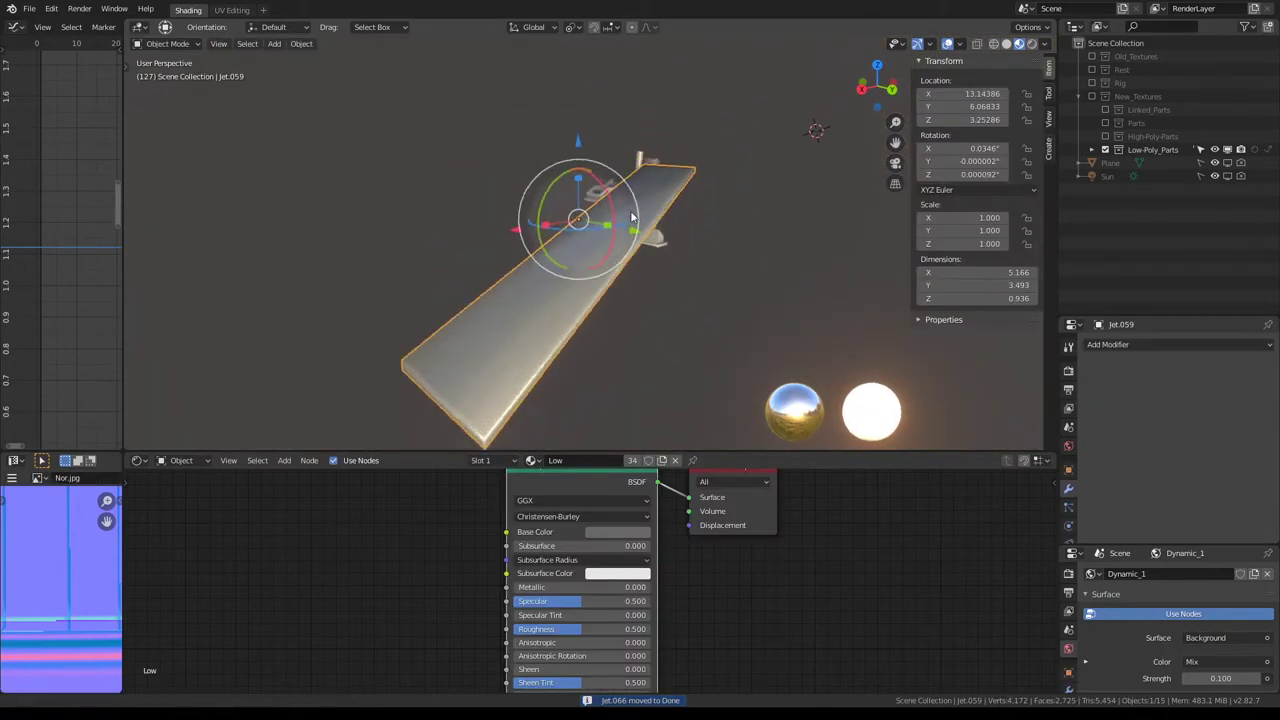
click(1105, 136)
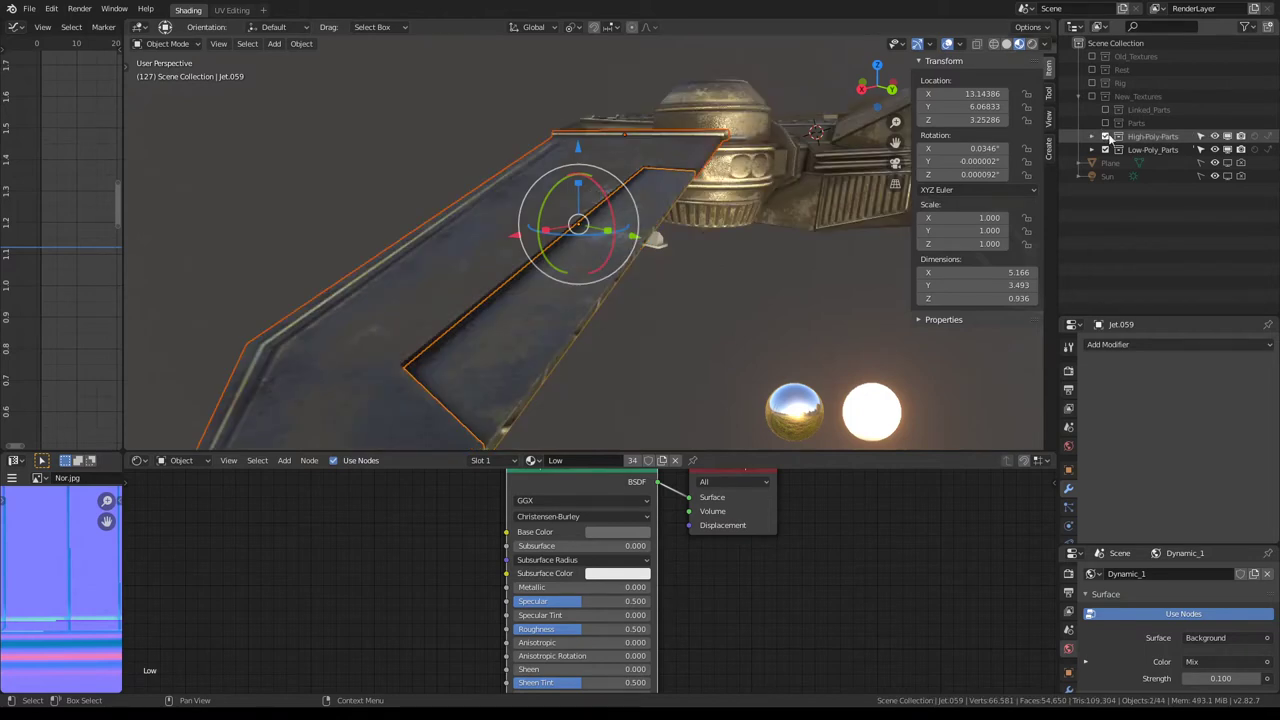
click(1105, 136)
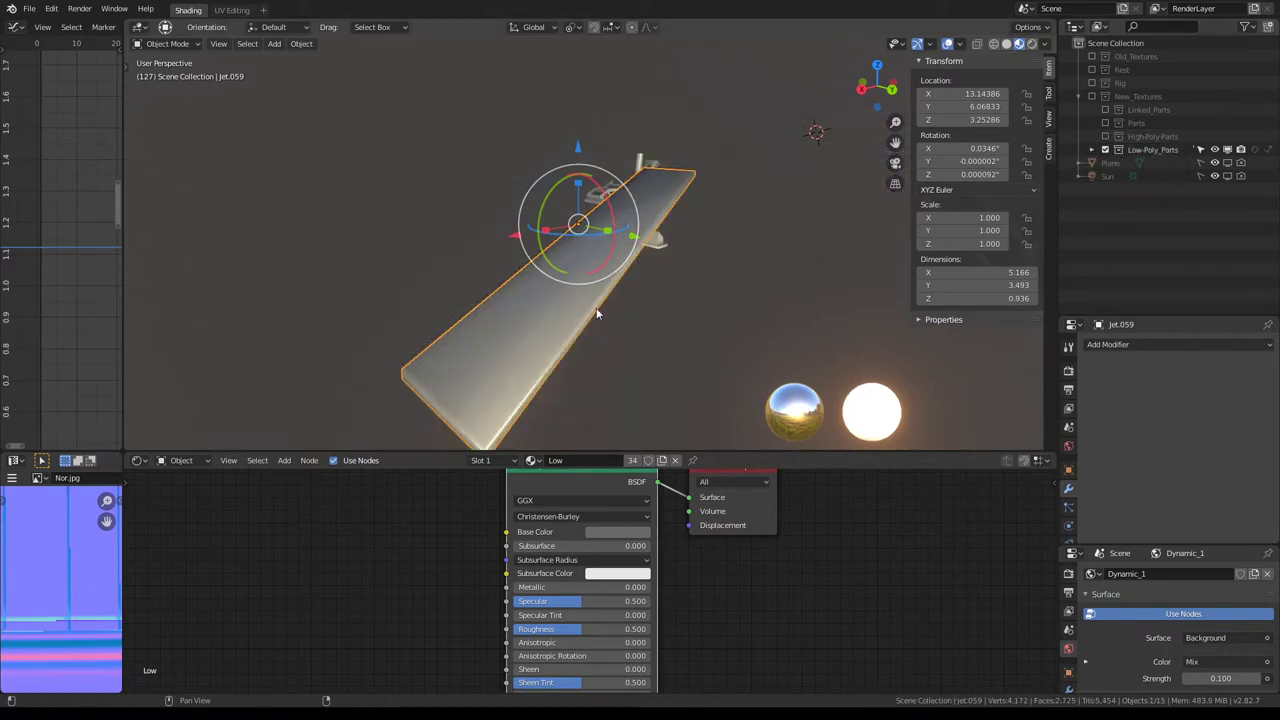
key(m)
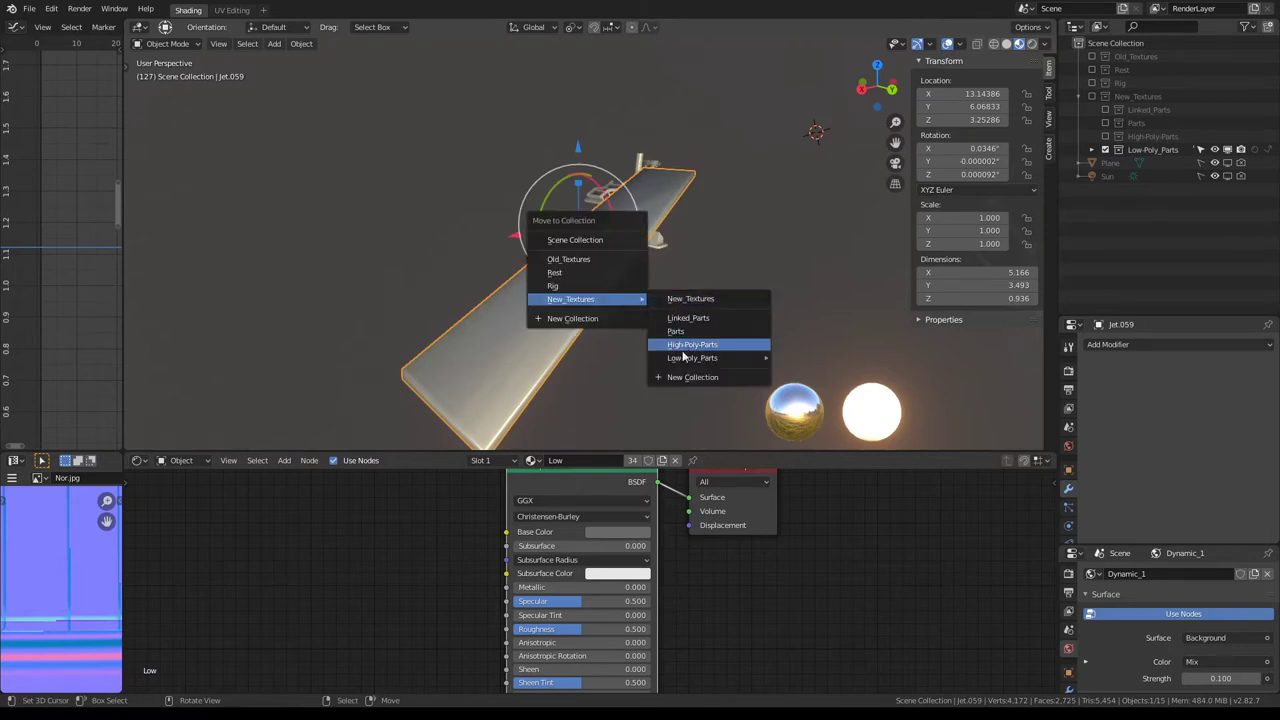
click(798, 373)
Step: Select the next low-poly part, Jet.076, and frame it in the view
scroll(785, 245, down, 3)
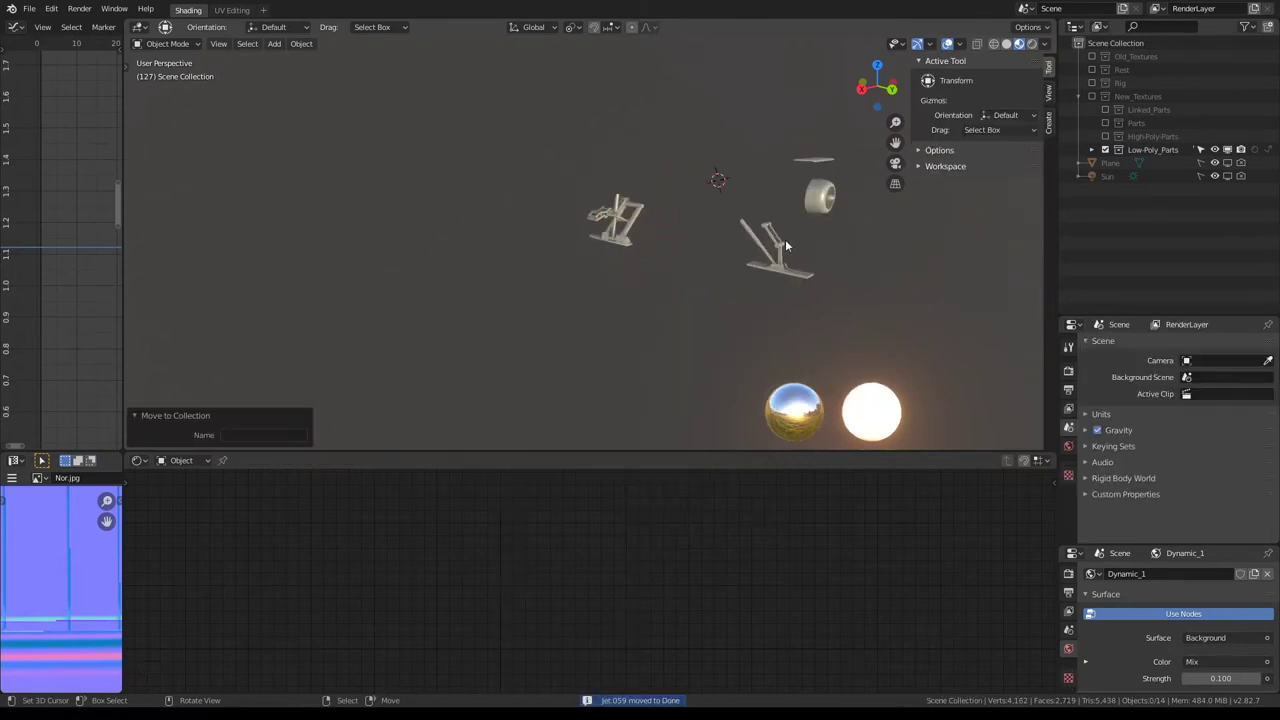
click(827, 201)
key(KP_Decimal)
Step: In Edit Mode on Jet.076, give an intake ring edge loop full crease
mouse_move(669, 203)
middle_down()
mouse_move(629, 141)
mouse_move(616, 148)
middle_up()
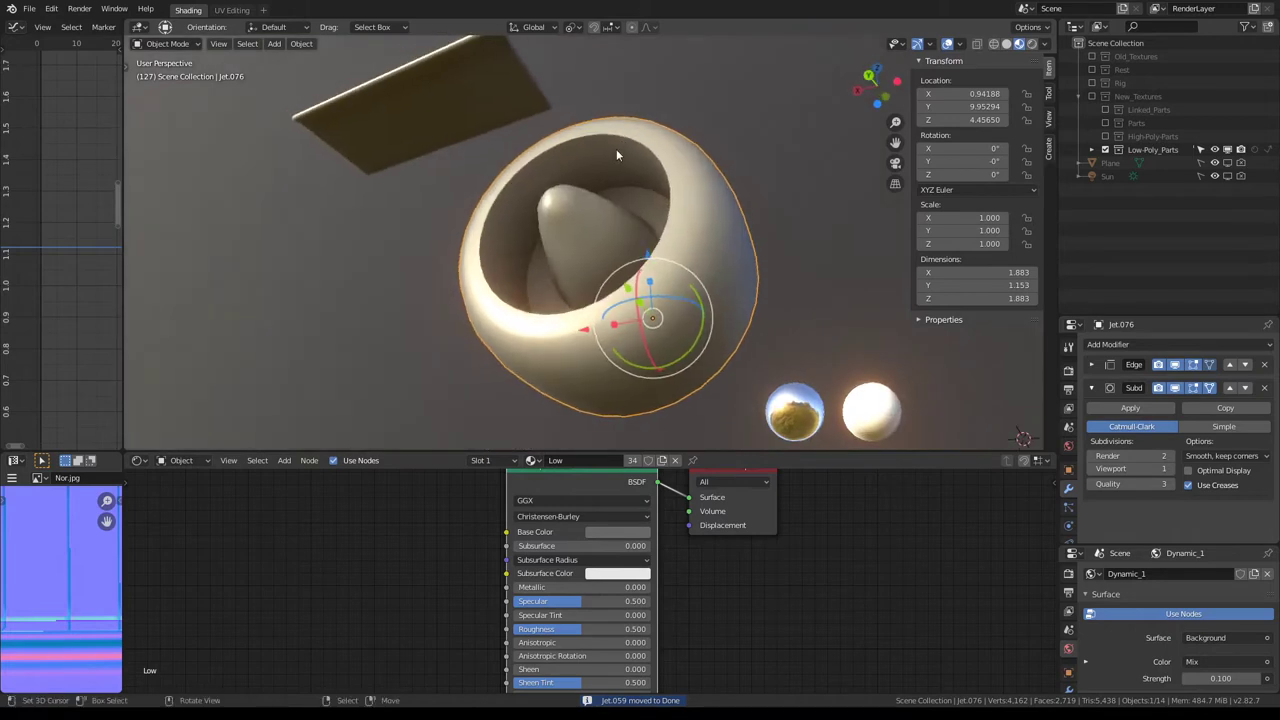
click(1105, 137)
click(1105, 137)
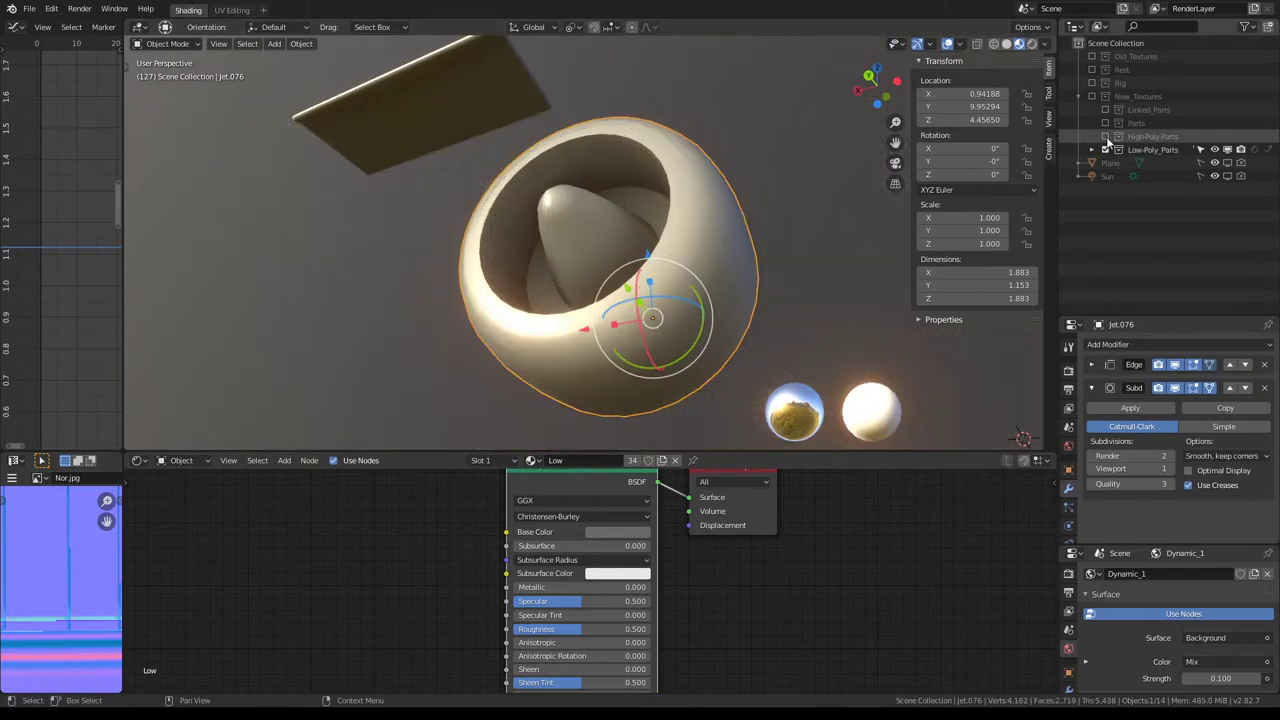
key(Tab)
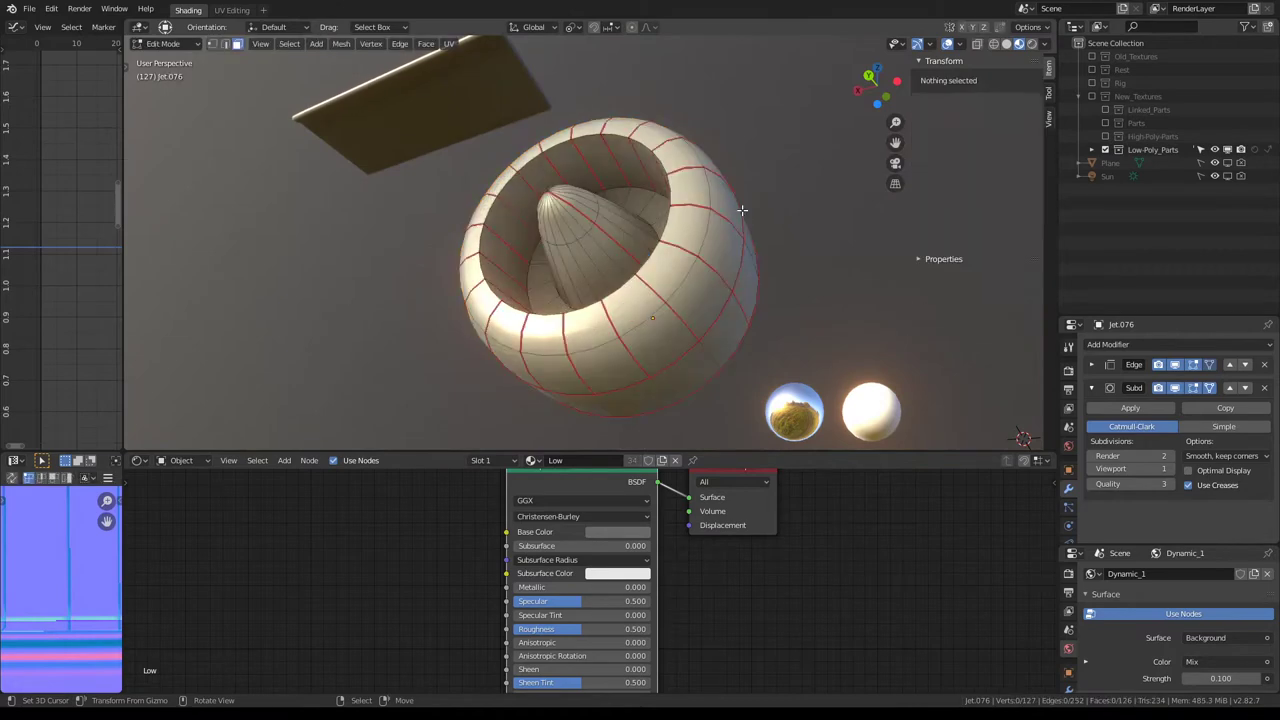
middle_drag(742, 209, 716, 246)
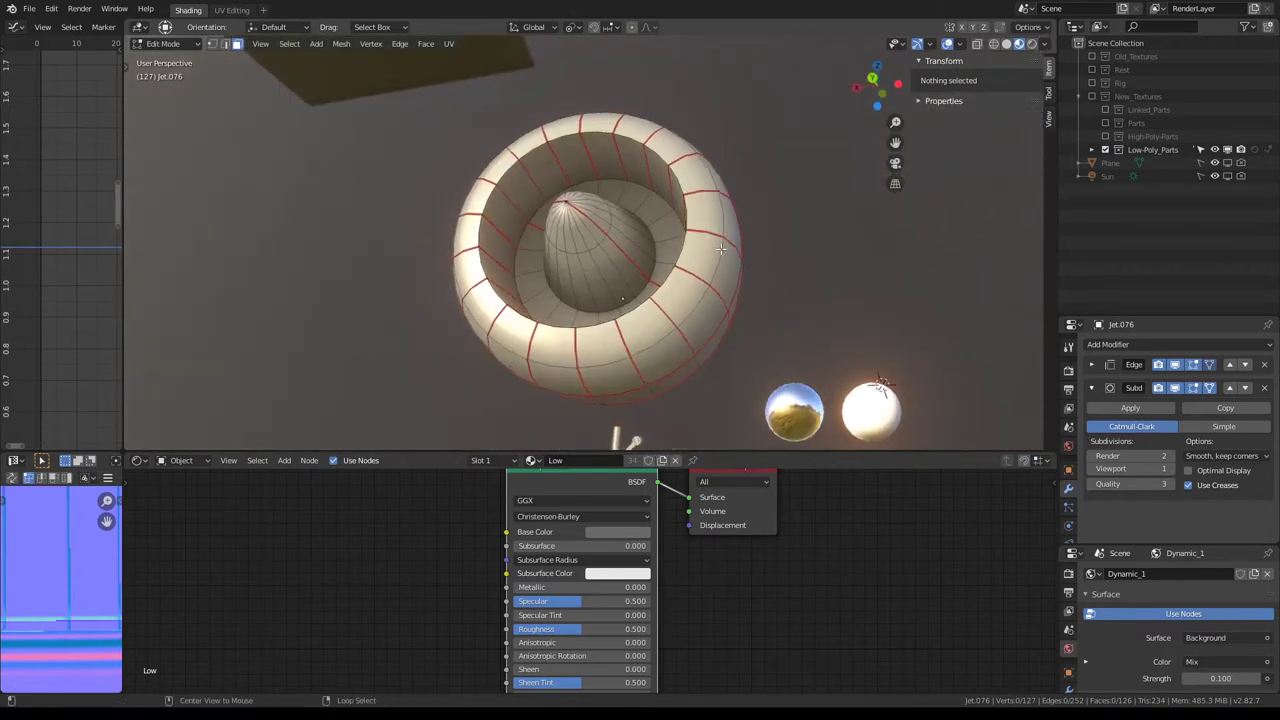
alt+click(721, 249)
click(225, 44)
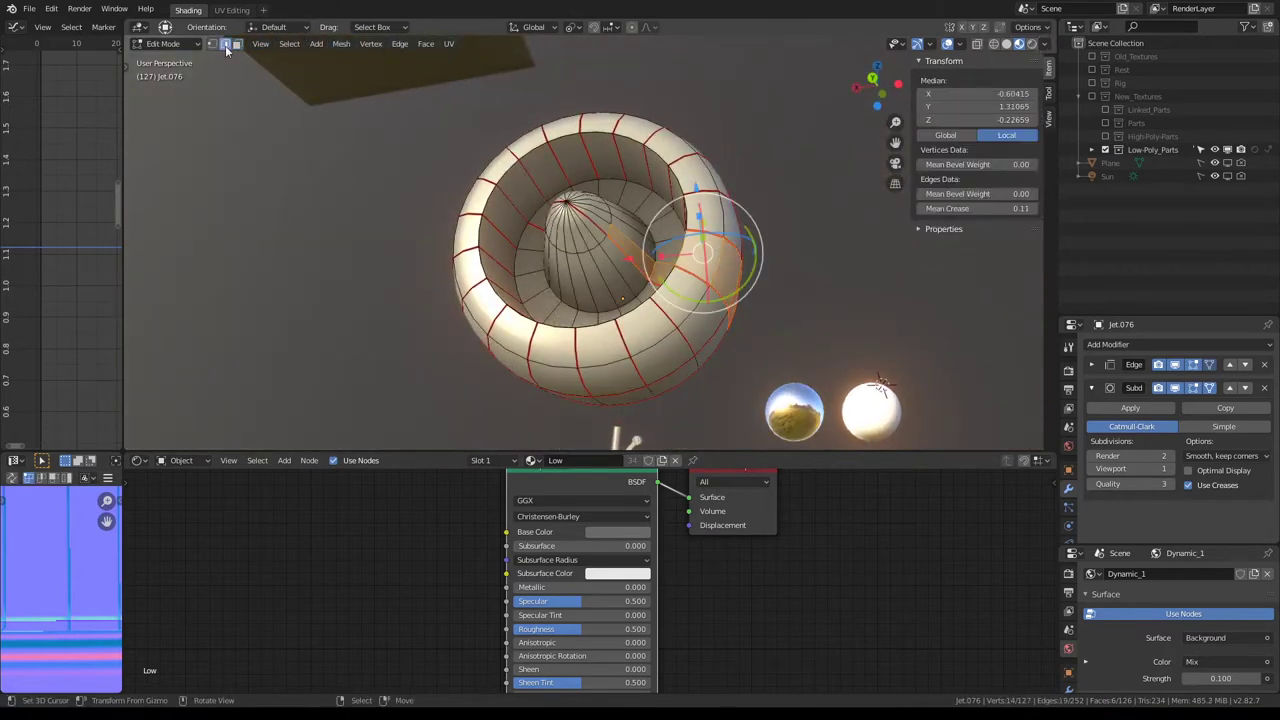
alt+click(765, 265)
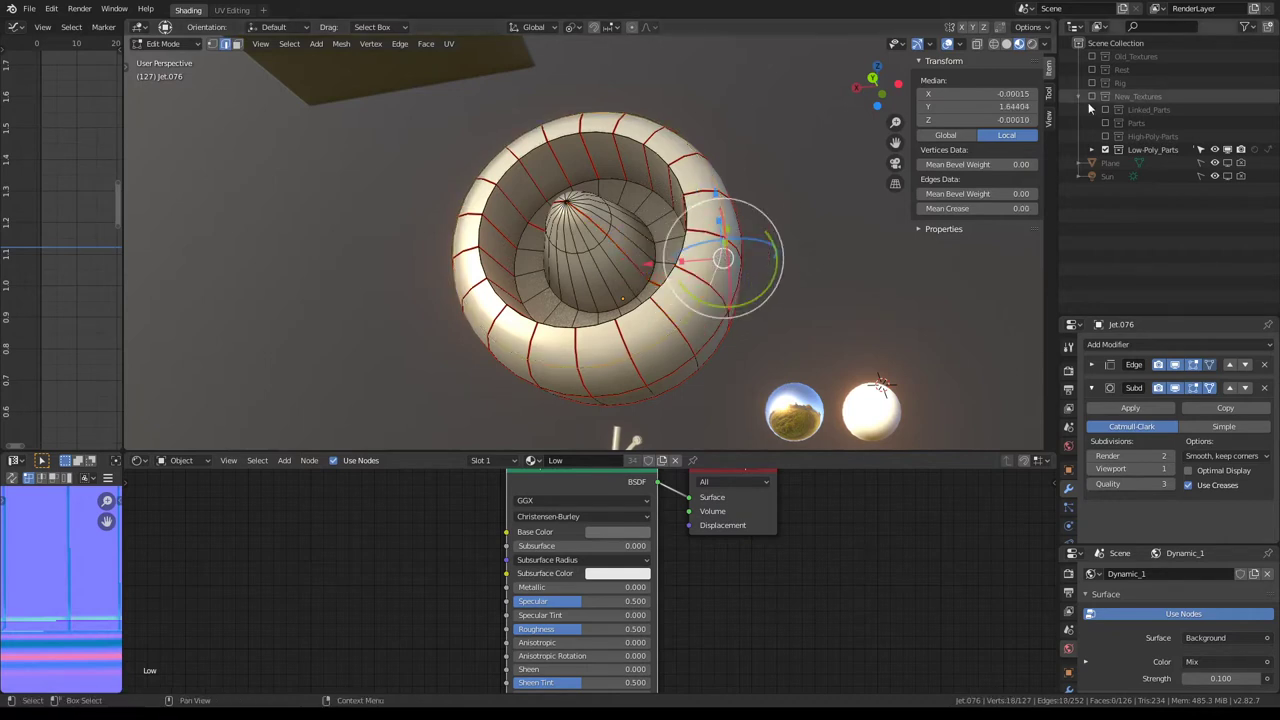
drag(965, 208, 1005, 208)
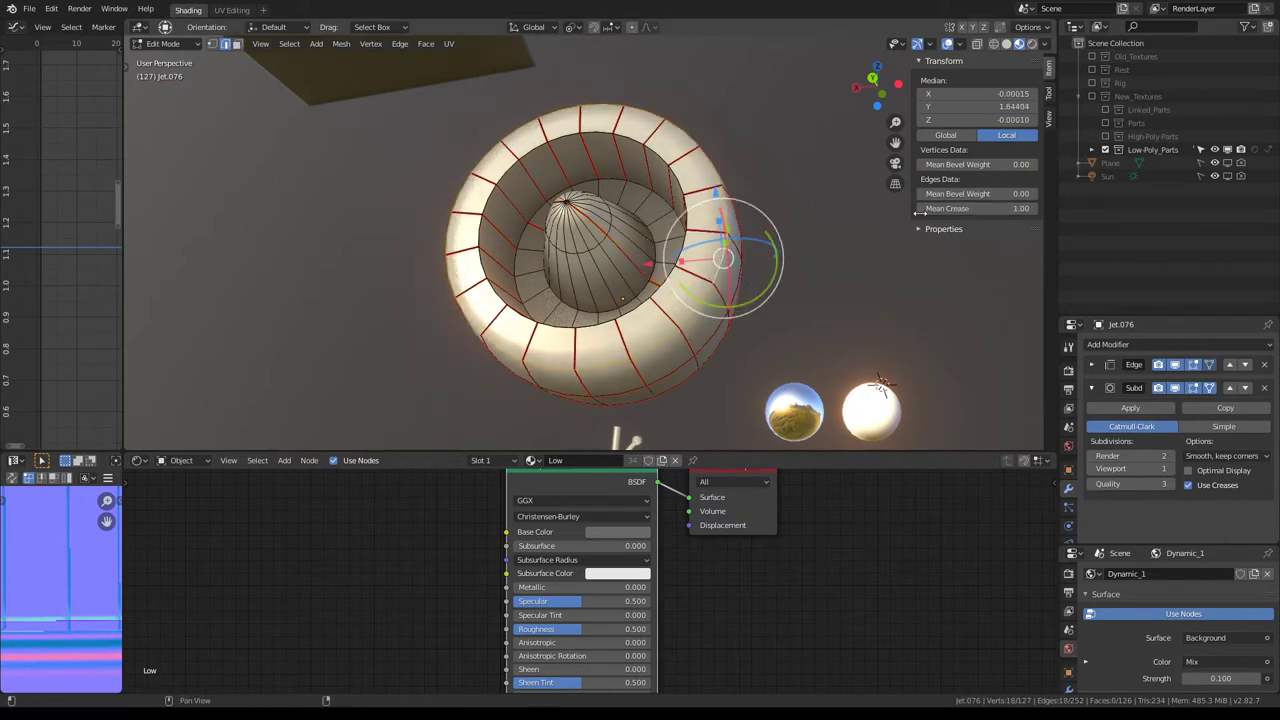
Step: Select further ring loops on the inner cone, intake and nacelle body, then return to Object Mode
alt+click(606, 231)
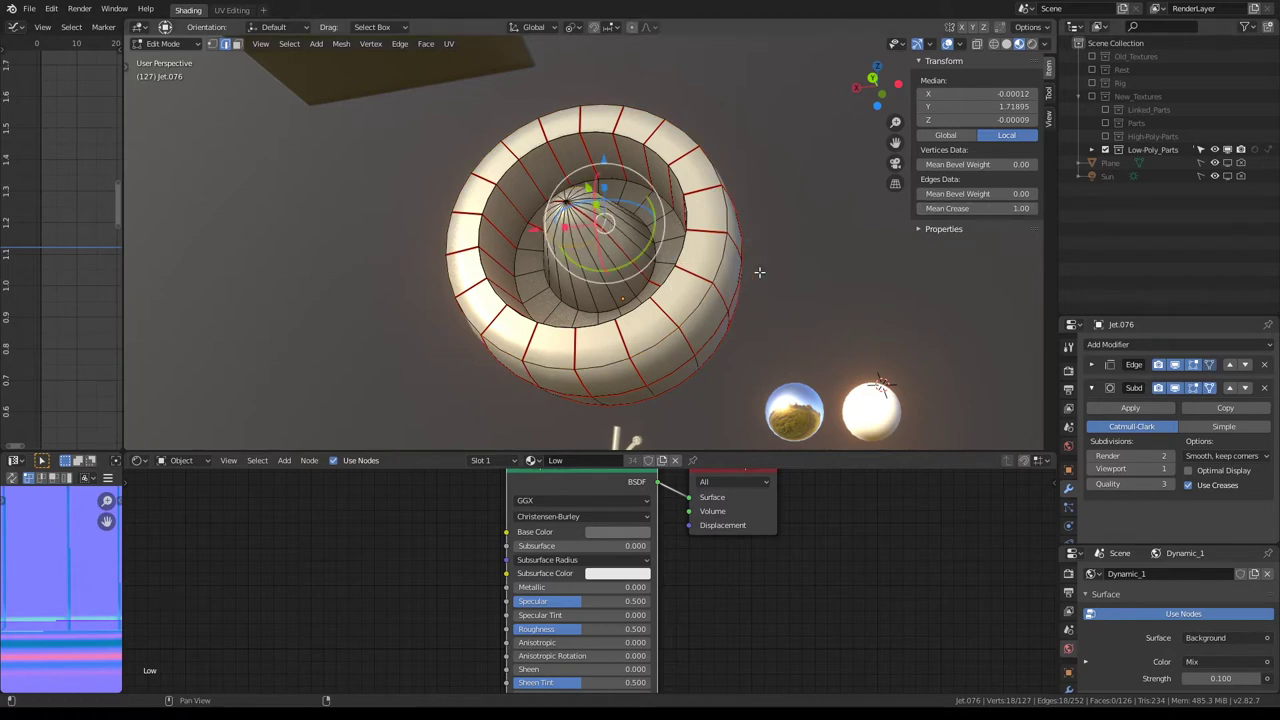
alt+click(698, 256)
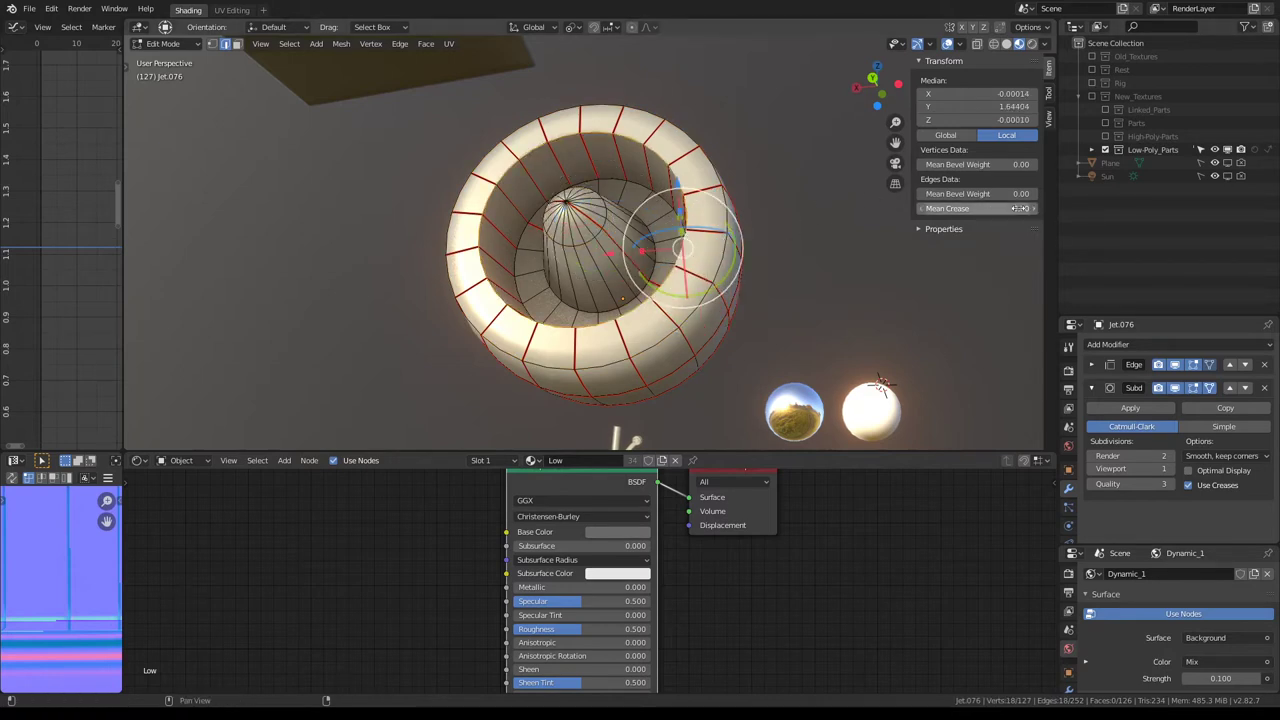
middle_drag(689, 275, 682, 245)
alt+click(682, 238)
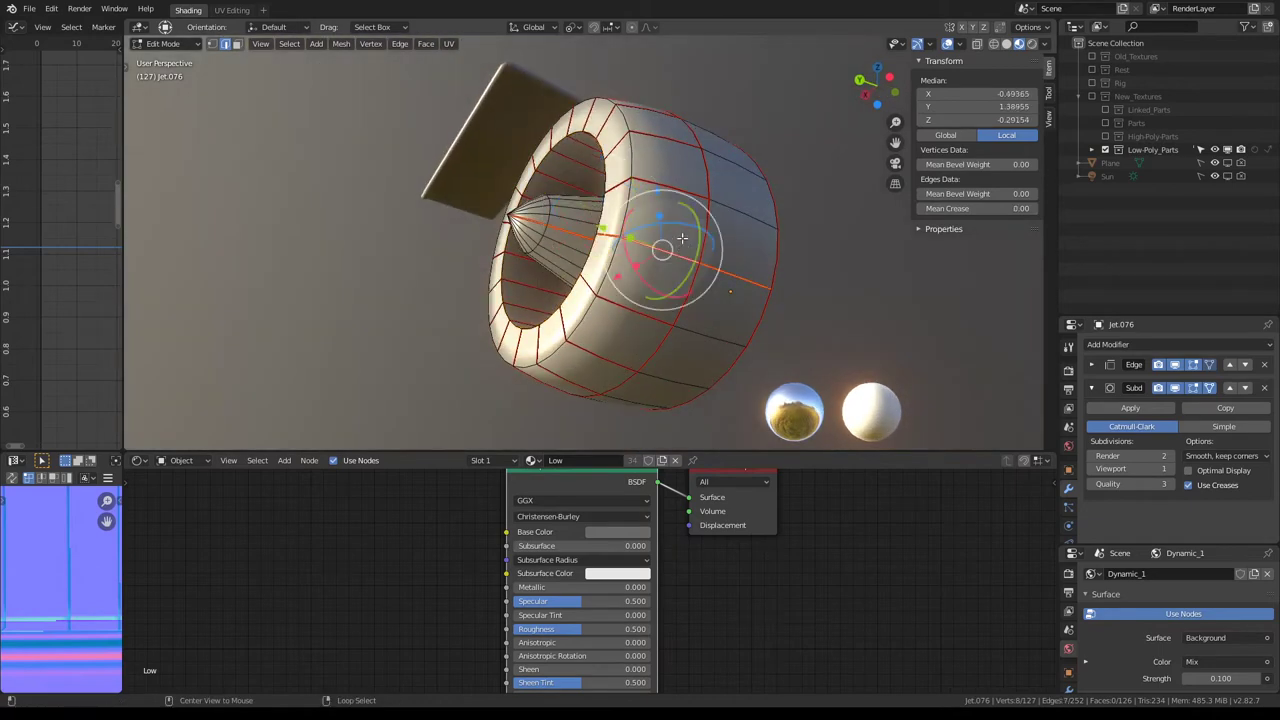
alt+click(734, 180)
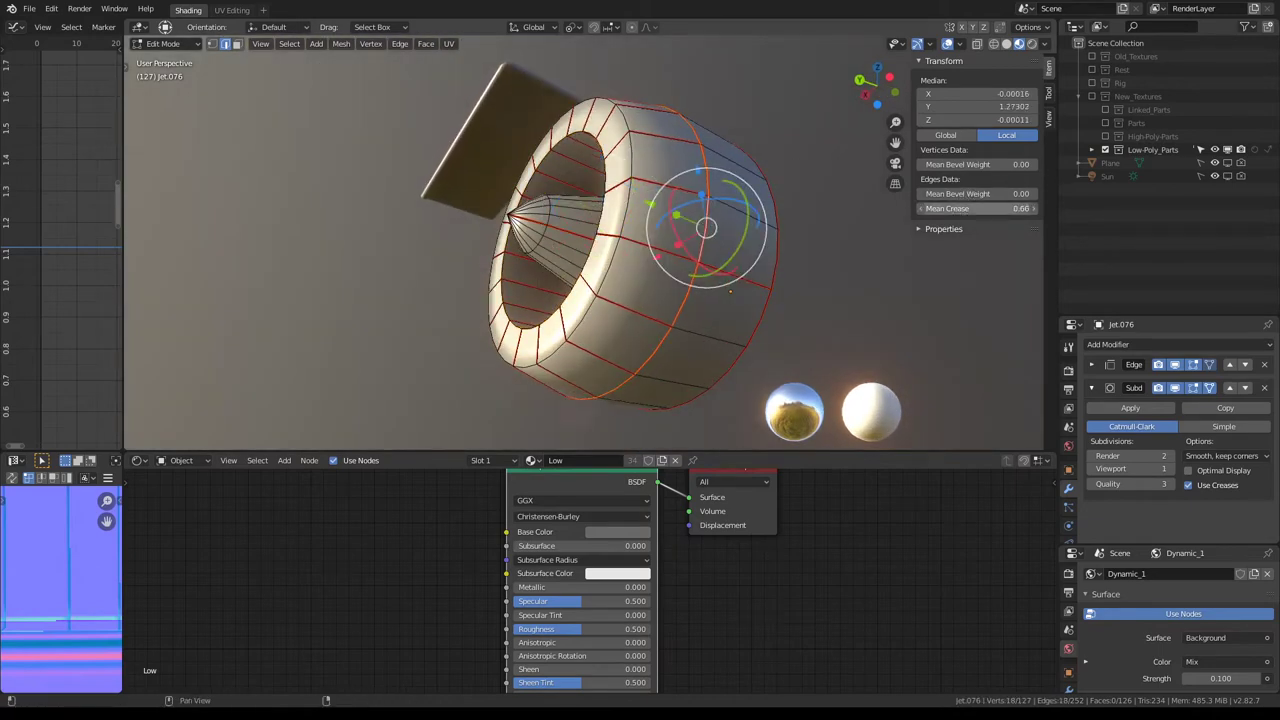
mouse_move(720, 230)
middle_down()
mouse_move(669, 218)
mouse_move(591, 170)
mouse_move(619, 150)
mouse_move(641, 187)
mouse_move(546, 248)
mouse_move(600, 250)
middle_up()
key(Tab)
scroll(591, 170, up, 3)
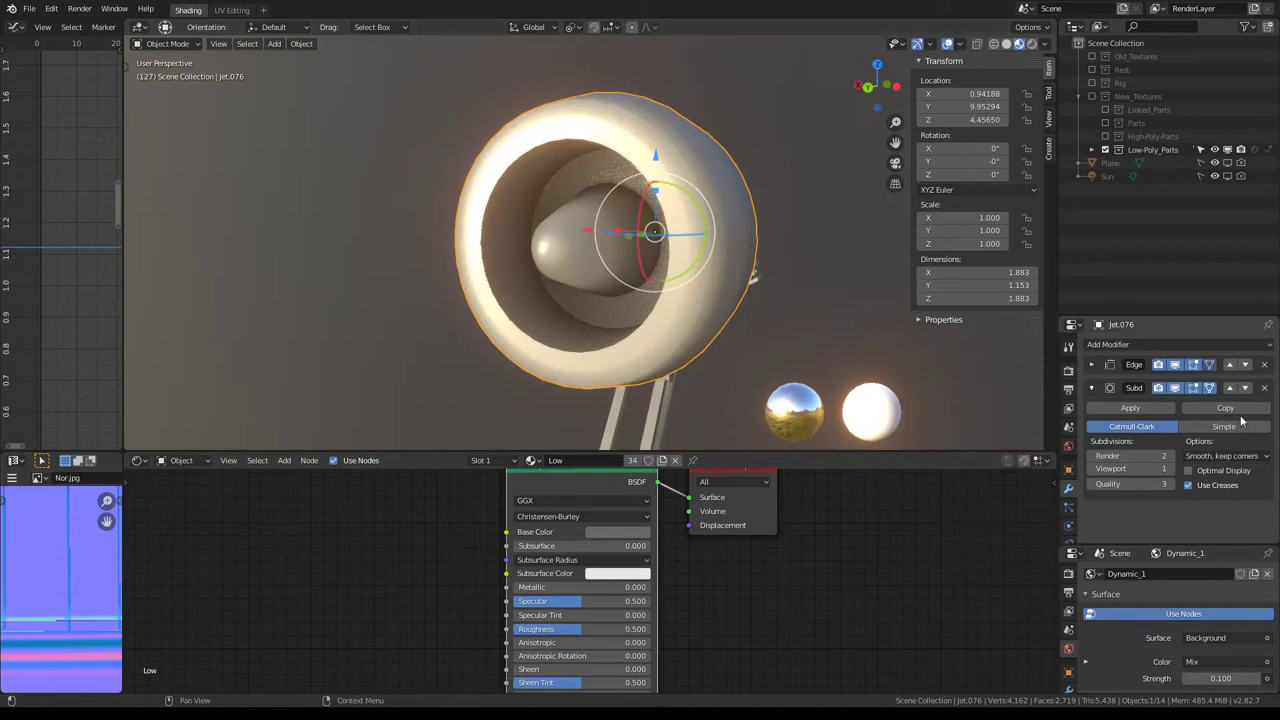
Step: Compare the nacelle with subdivision on and off, and exclude High-Poly_Parts from the scene
click(1176, 389)
click(1176, 389)
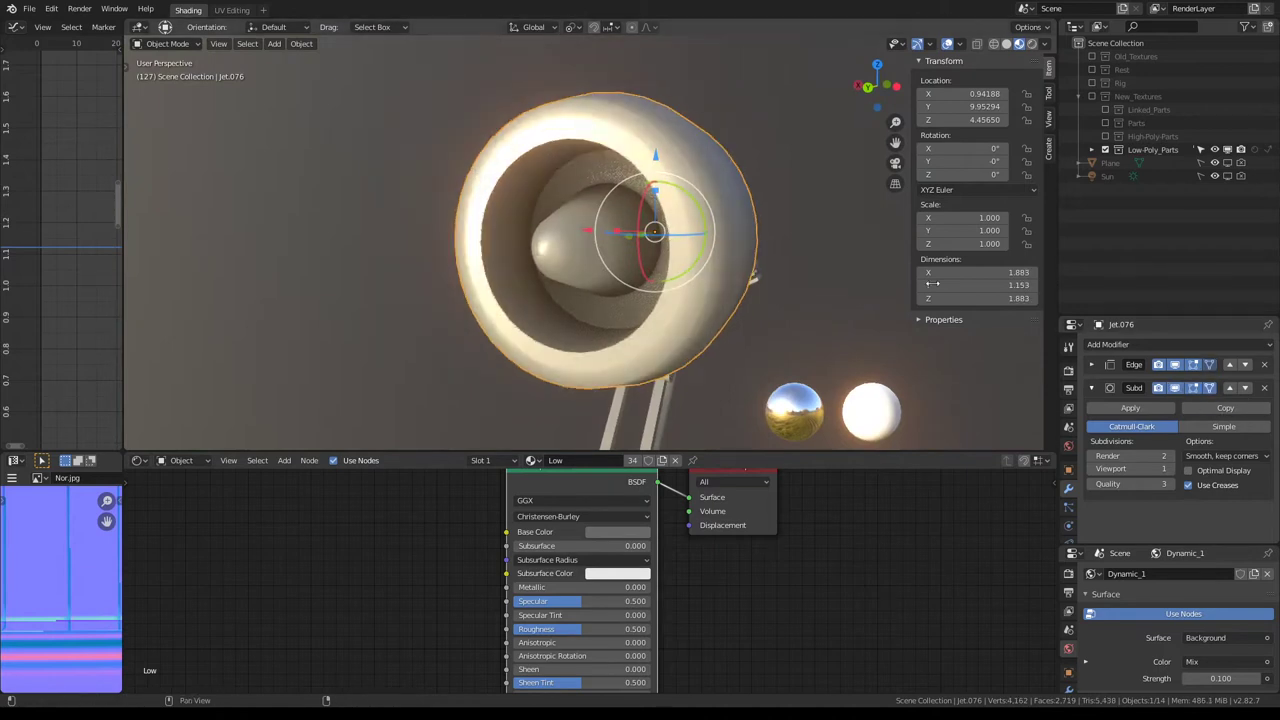
middle_drag(640, 200, 600, 153)
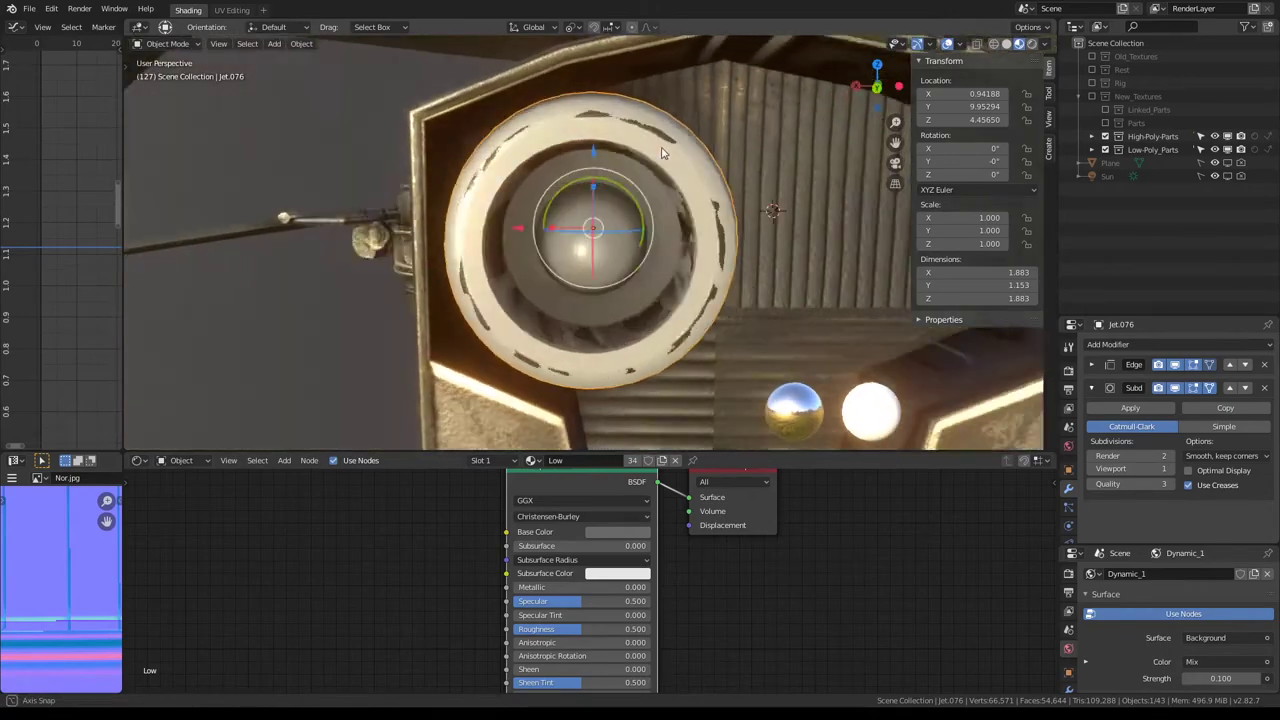
mouse_move(625, 140)
middle_down()
mouse_move(584, 158)
mouse_move(642, 162)
middle_up()
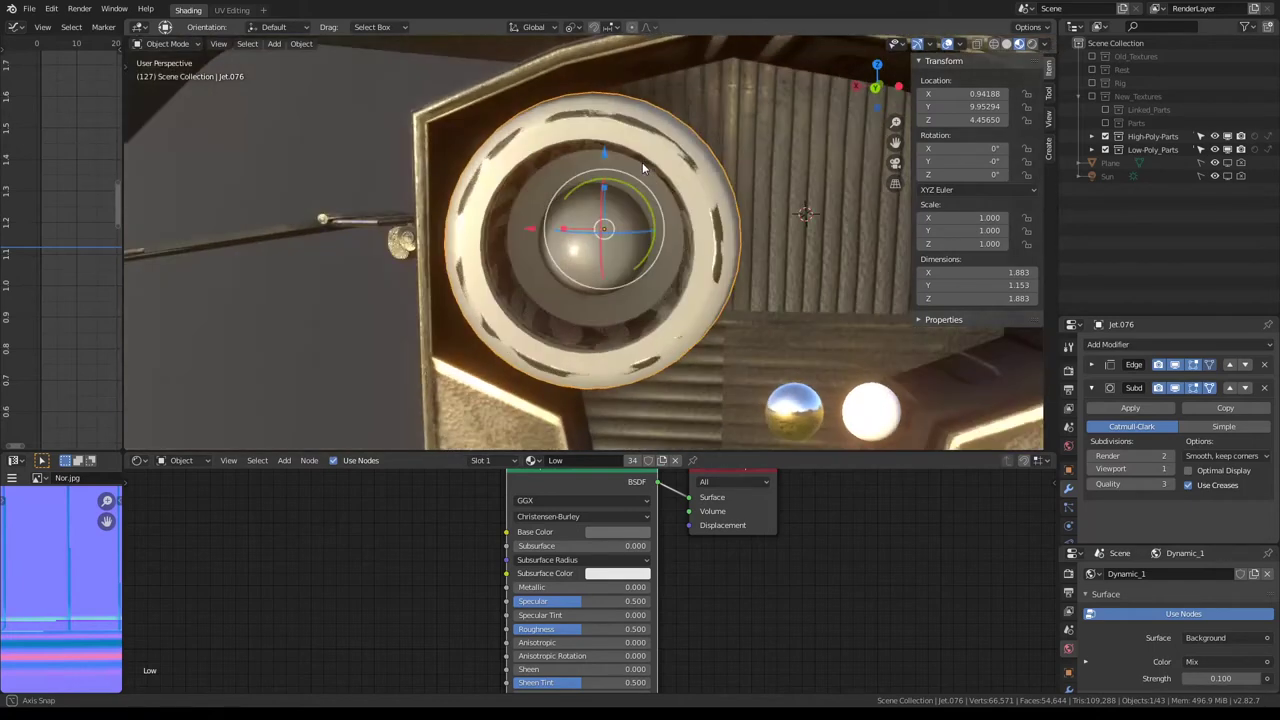
click(1105, 137)
middle_drag(727, 224, 698, 102)
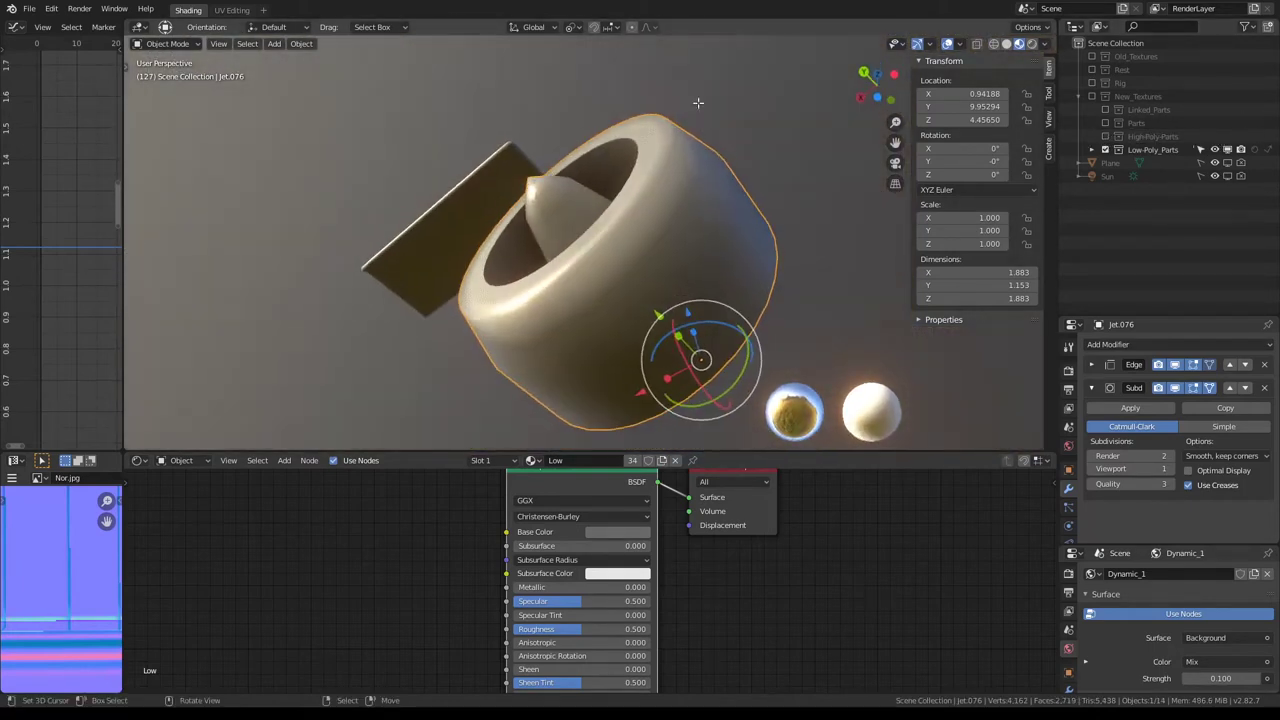
click(1176, 387)
click(1176, 387)
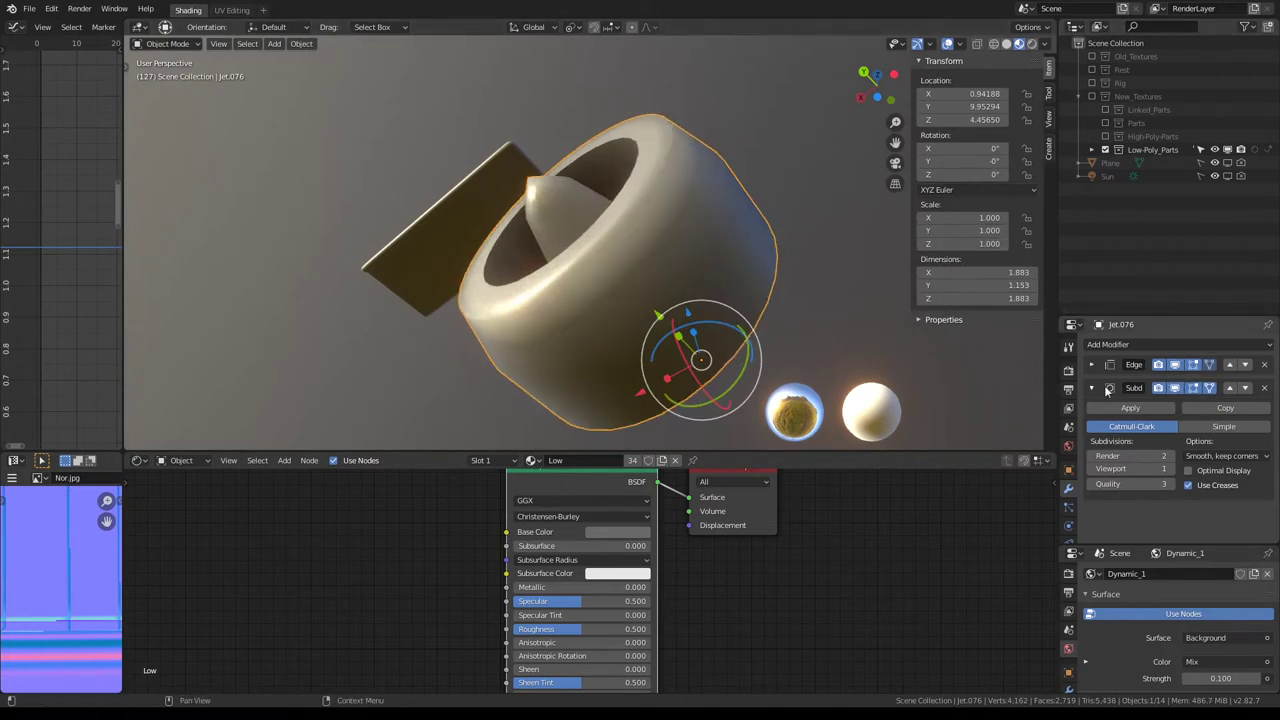
Step: Move Subd above Edge, apply both modifiers, and enter Edit Mode on the denser mesh
click(1231, 389)
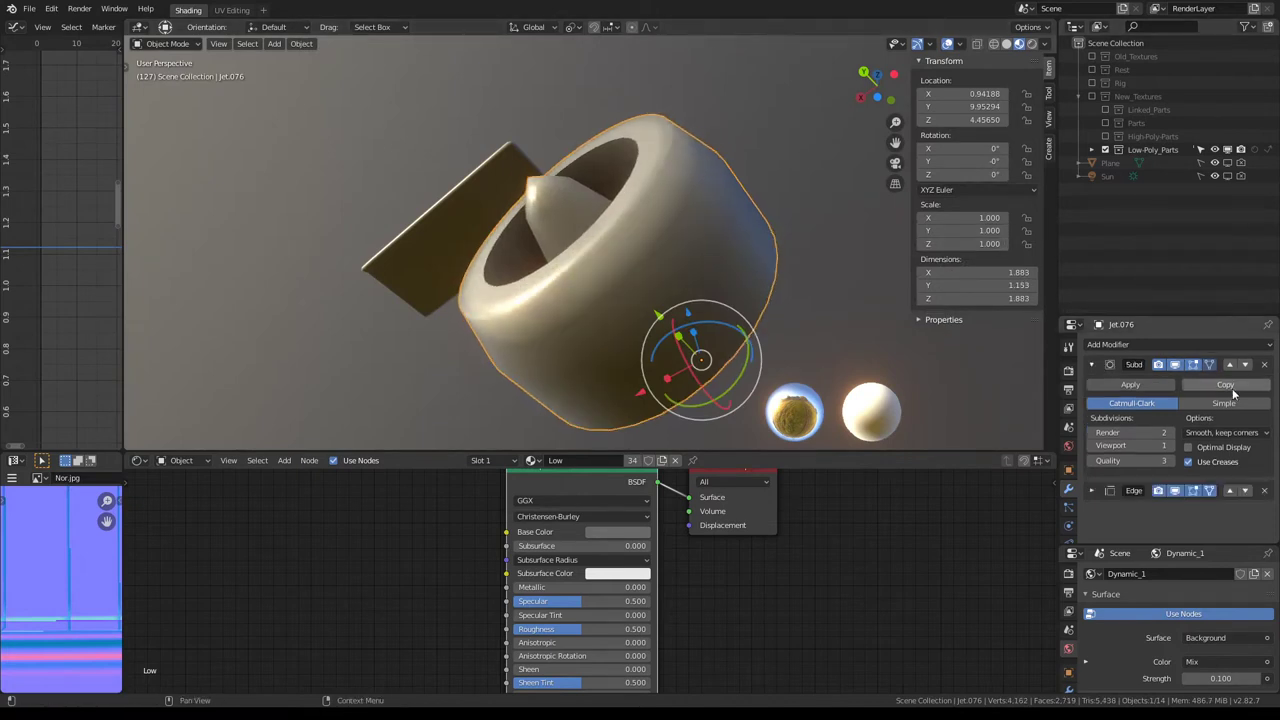
click(1185, 368)
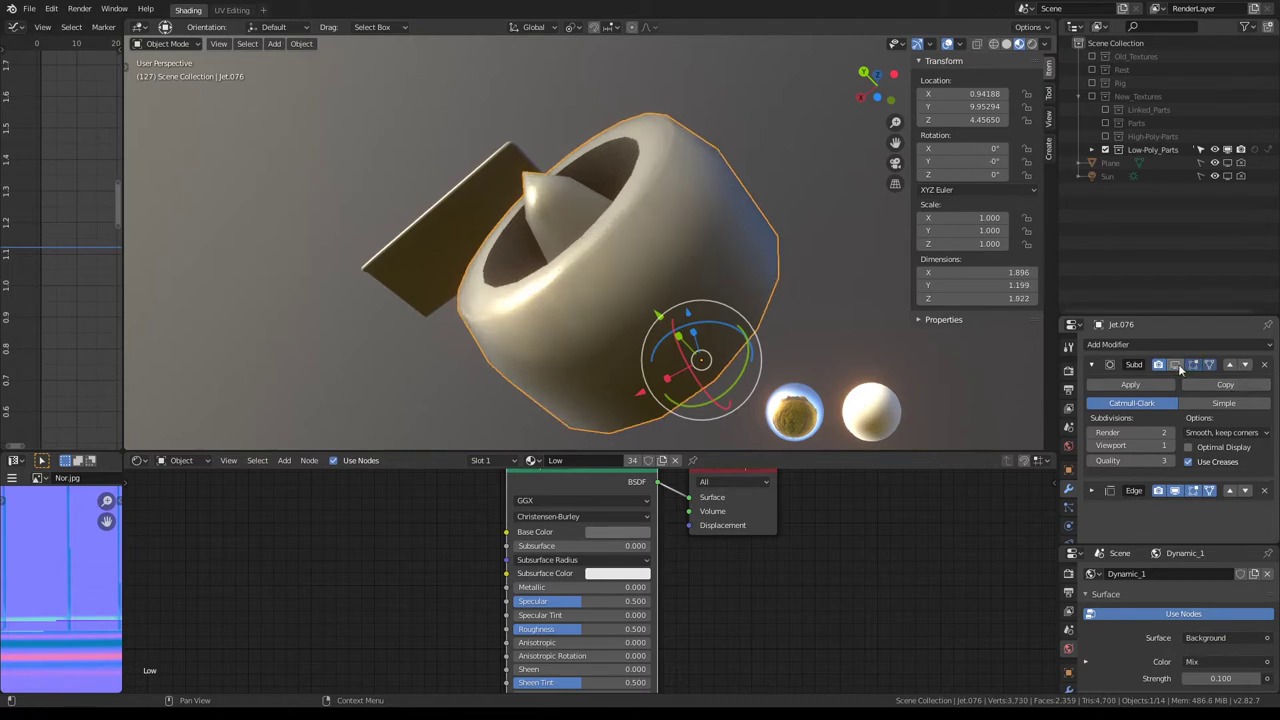
click(1185, 368)
click(1175, 491)
click(1175, 491)
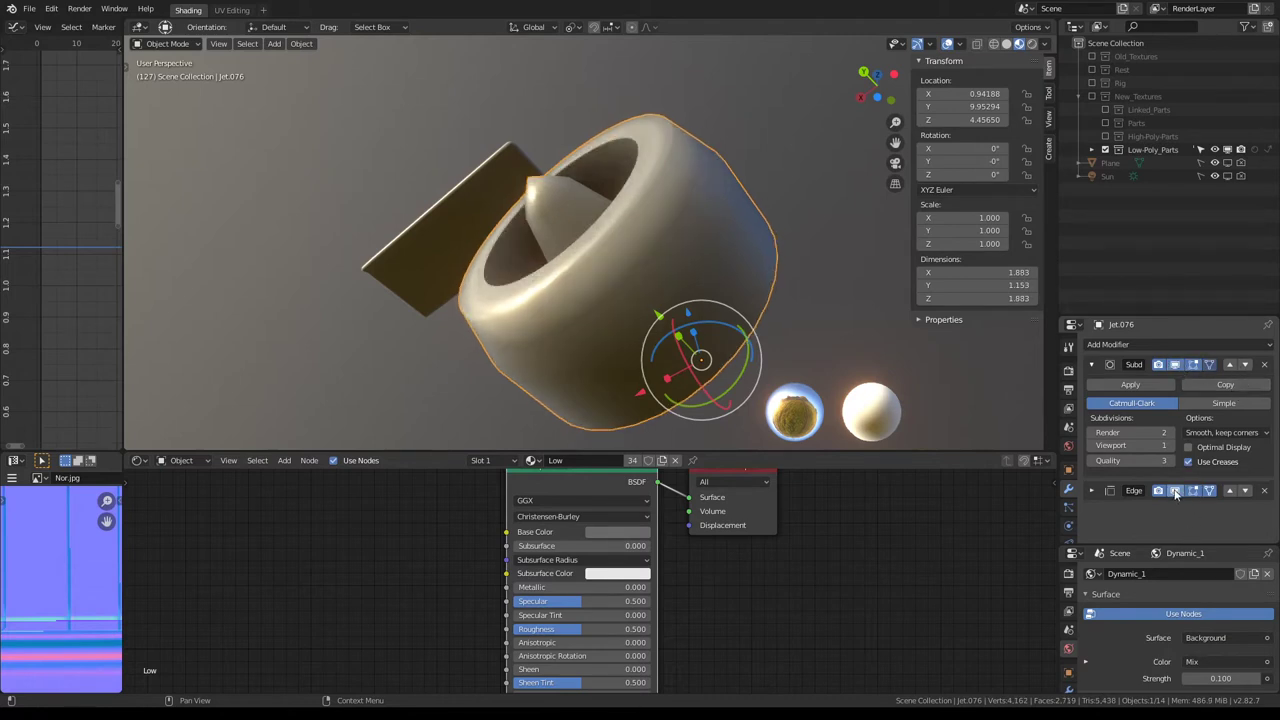
click(1128, 386)
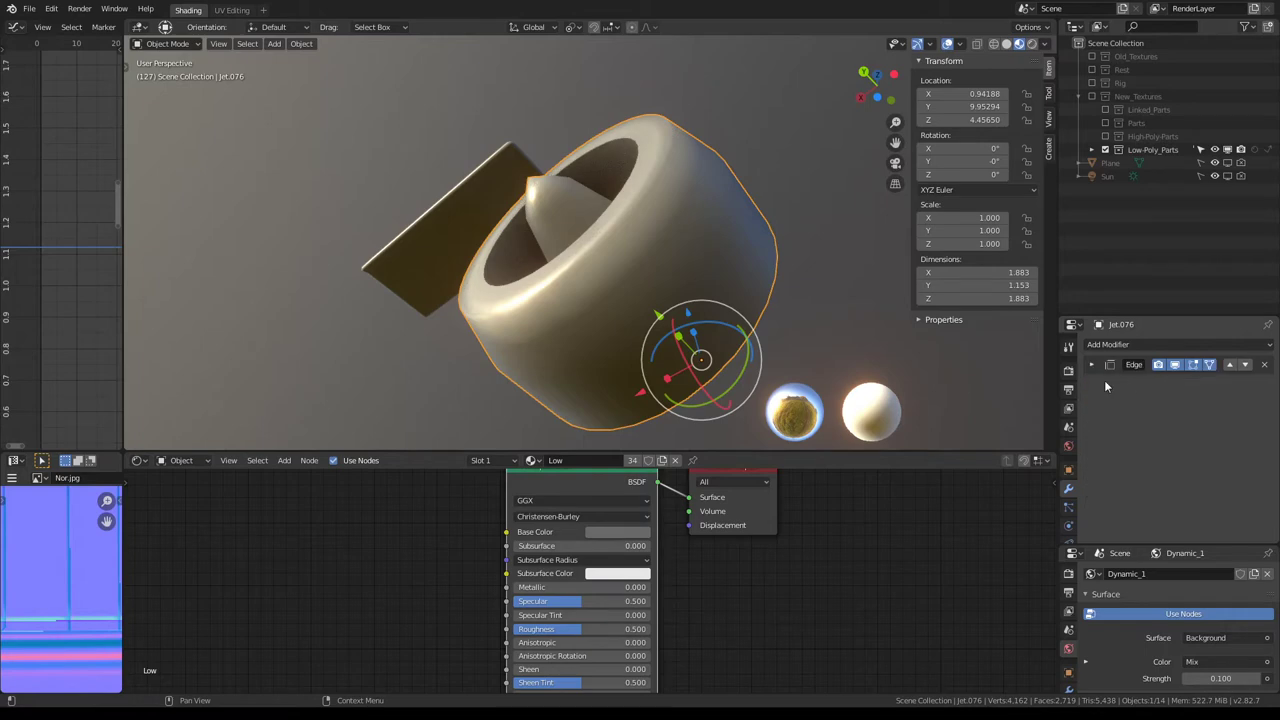
click(1102, 367)
click(1114, 385)
key(Tab)
Step: Select the whole nacelle mesh and run Limited Dissolve on it
middle_drag(752, 224, 770, 235)
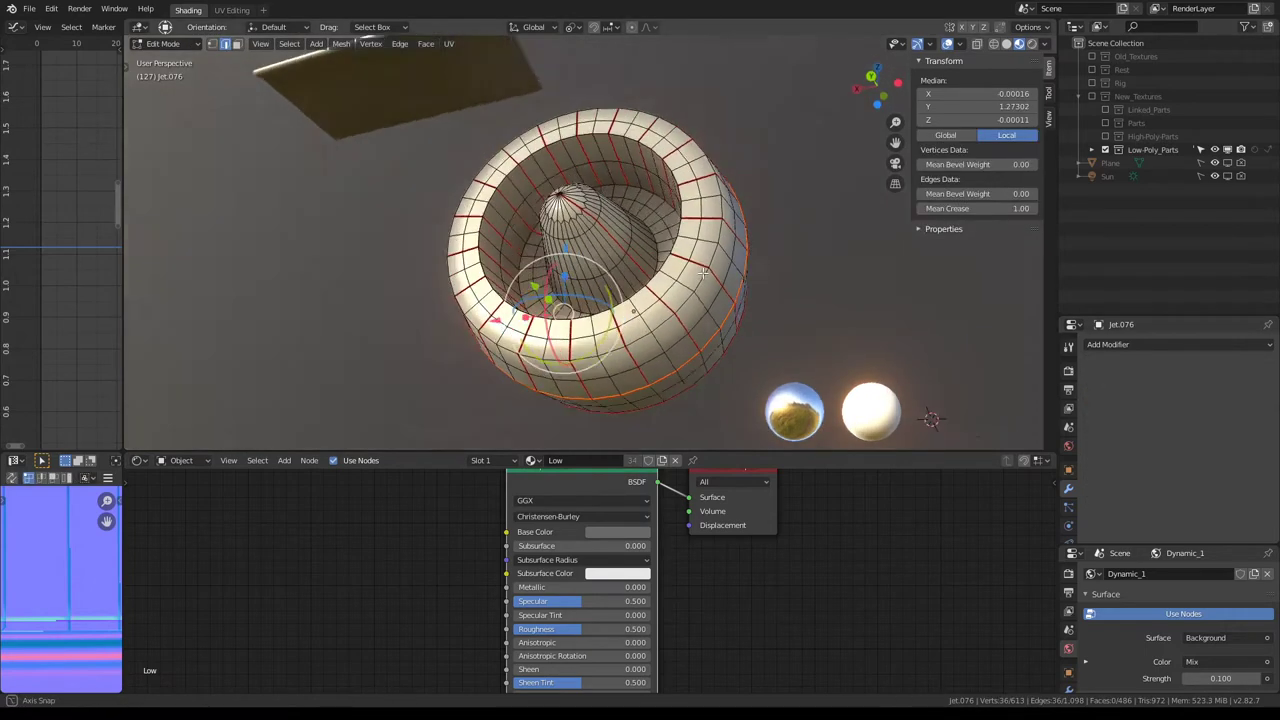
scroll(775, 240, down, 5)
key(KP_Decimal)
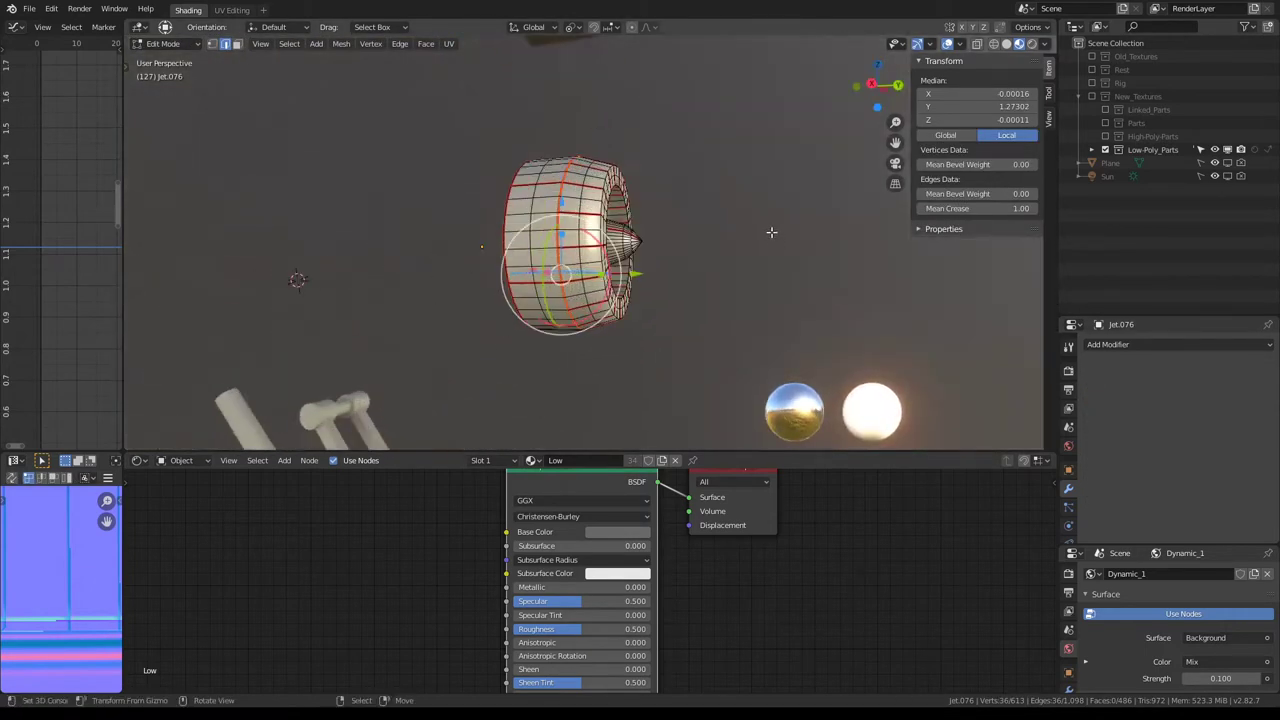
mouse_move(766, 229)
middle_down()
mouse_move(662, 188)
mouse_move(578, 196)
mouse_move(714, 191)
middle_up()
click(578, 196)
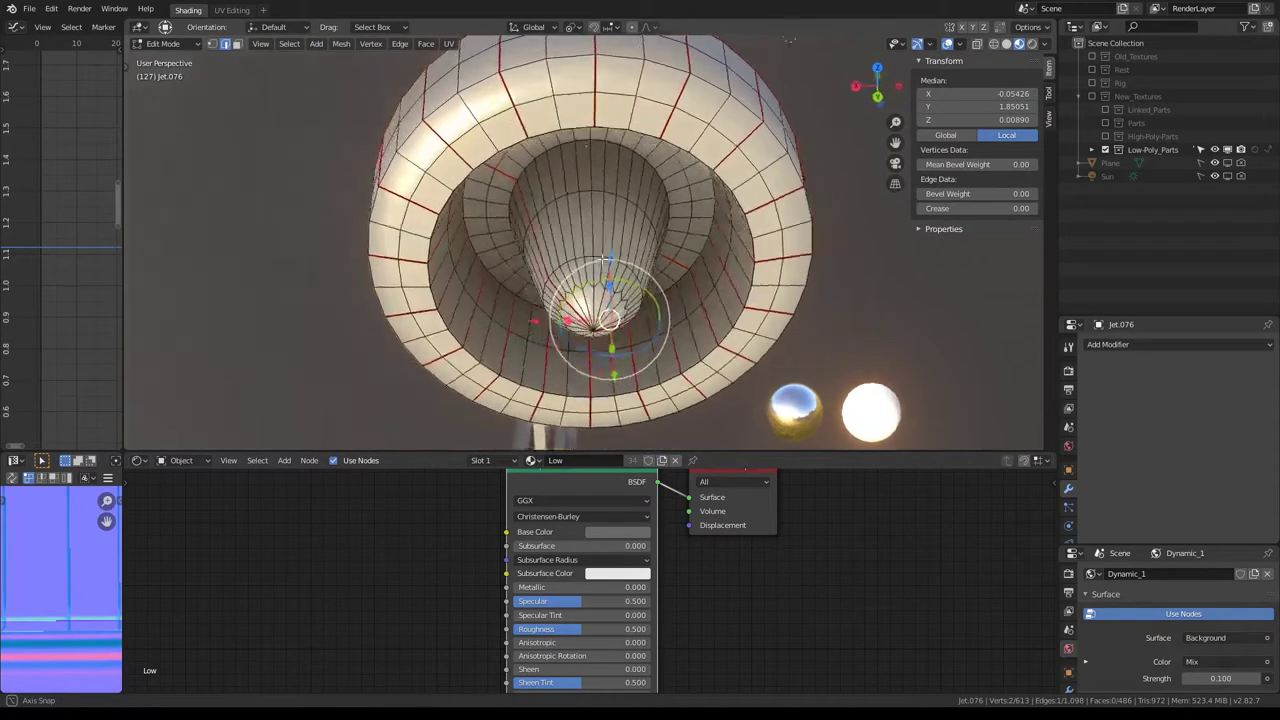
key(alt+a)
key(a)
key(q)
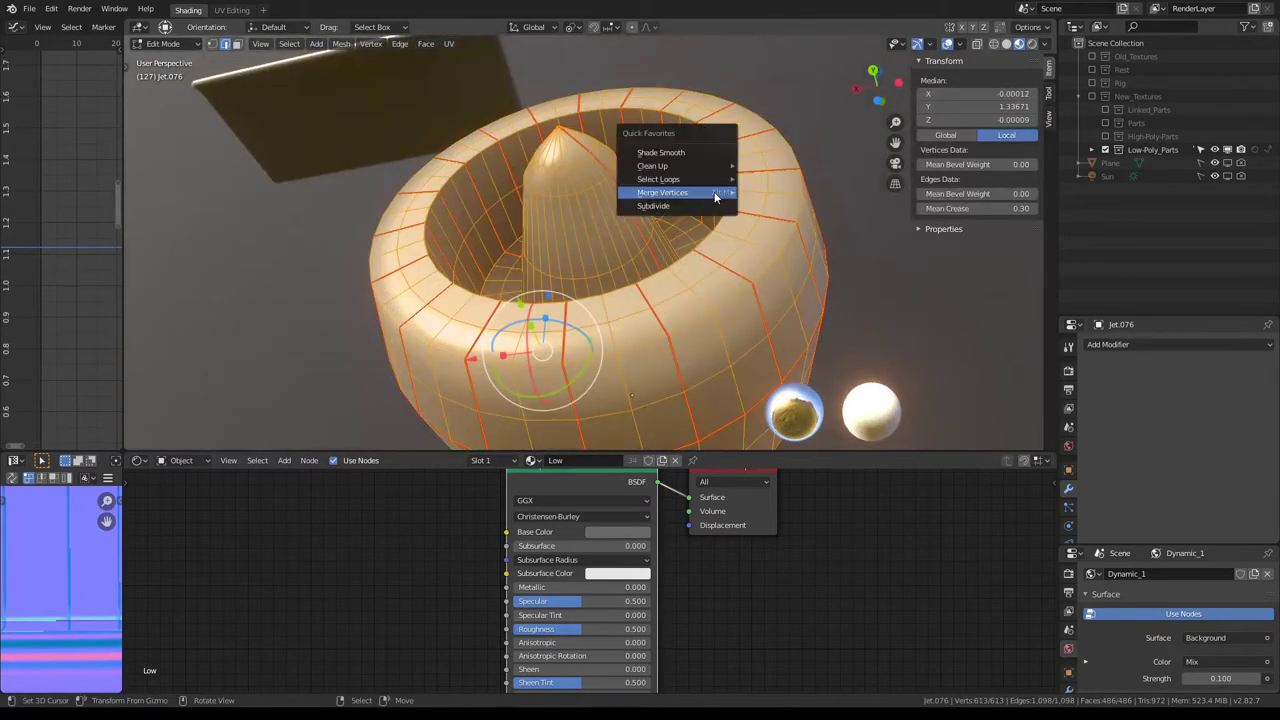
mouse_move(655, 166)
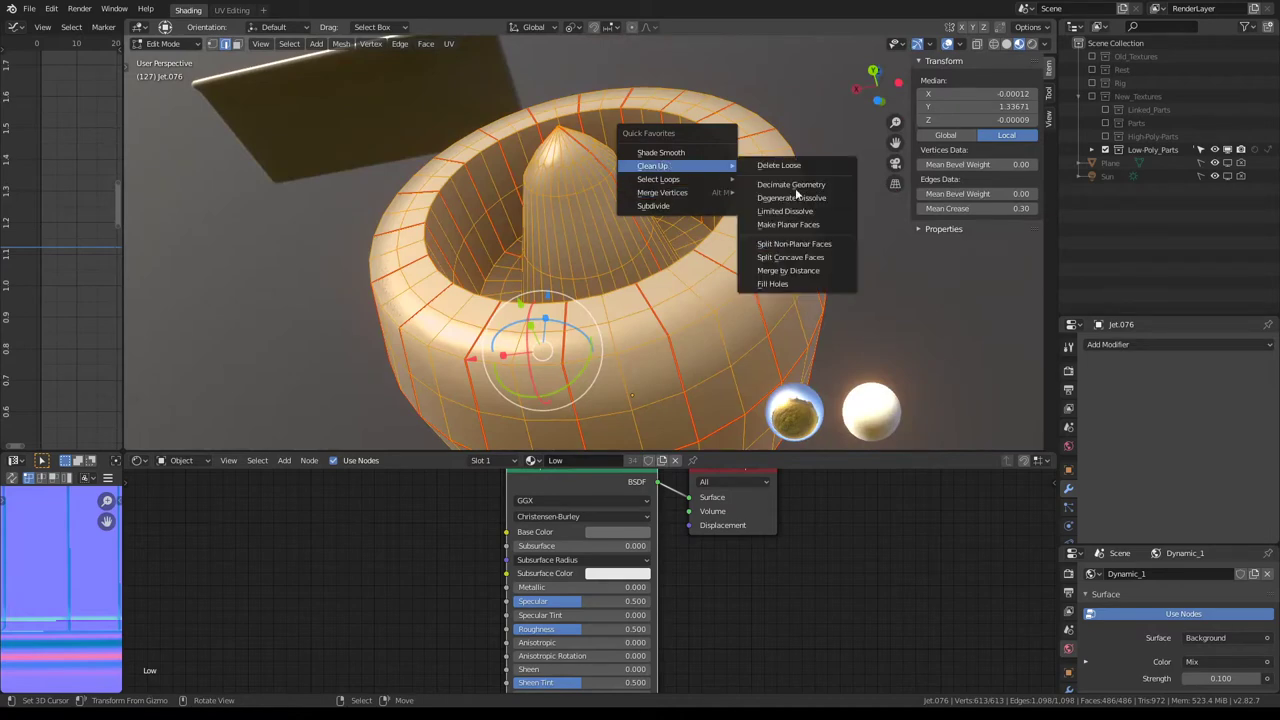
click(797, 212)
middle_drag(709, 182, 709, 245)
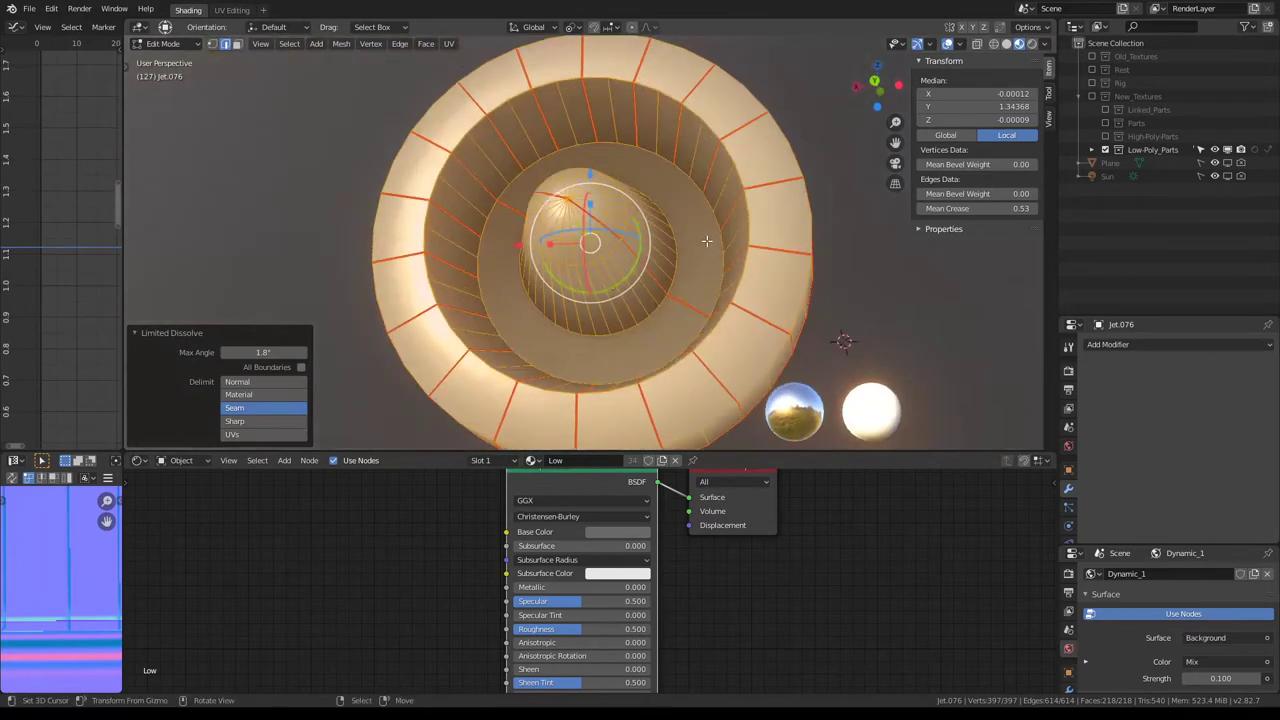
Step: Decimate the mesh to ratio 0.430, then triangulate and convert it back to quads
key(q)
click(804, 259)
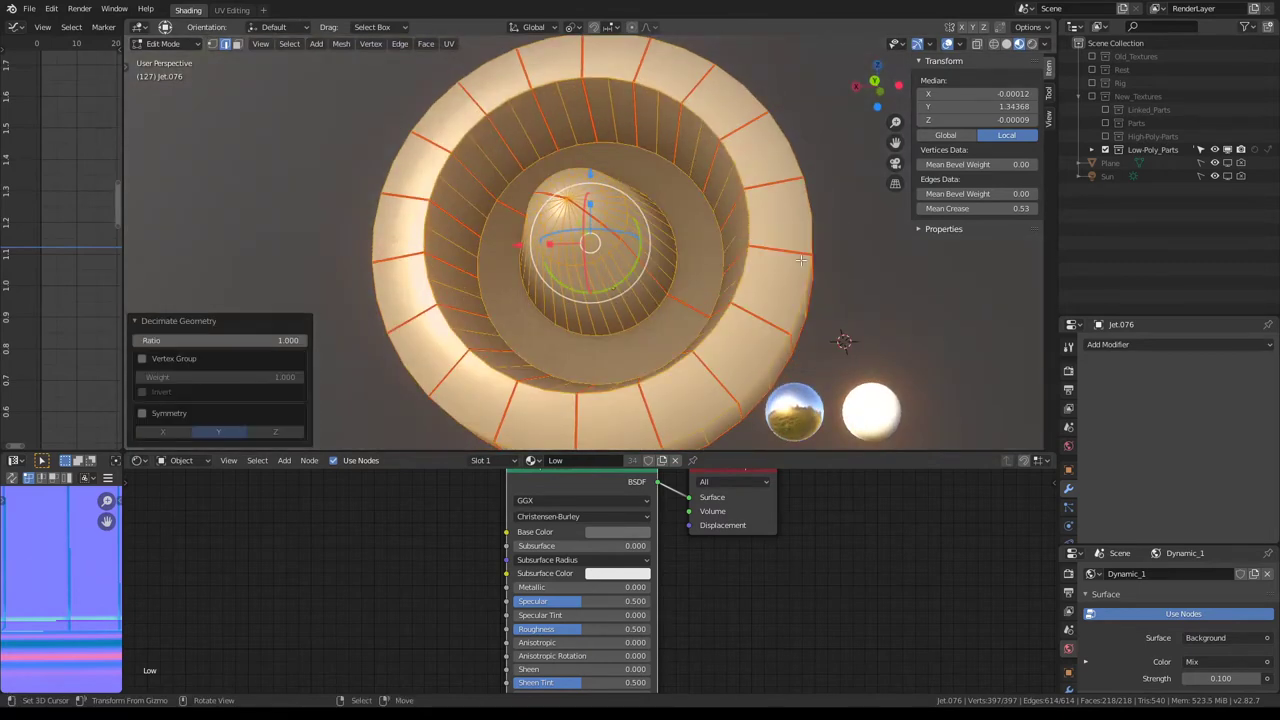
mouse_move(220, 340)
mouse_down()
mouse_move(160, 340)
mouse_move(290, 340)
mouse_up()
middle_drag(663, 163, 627, 174)
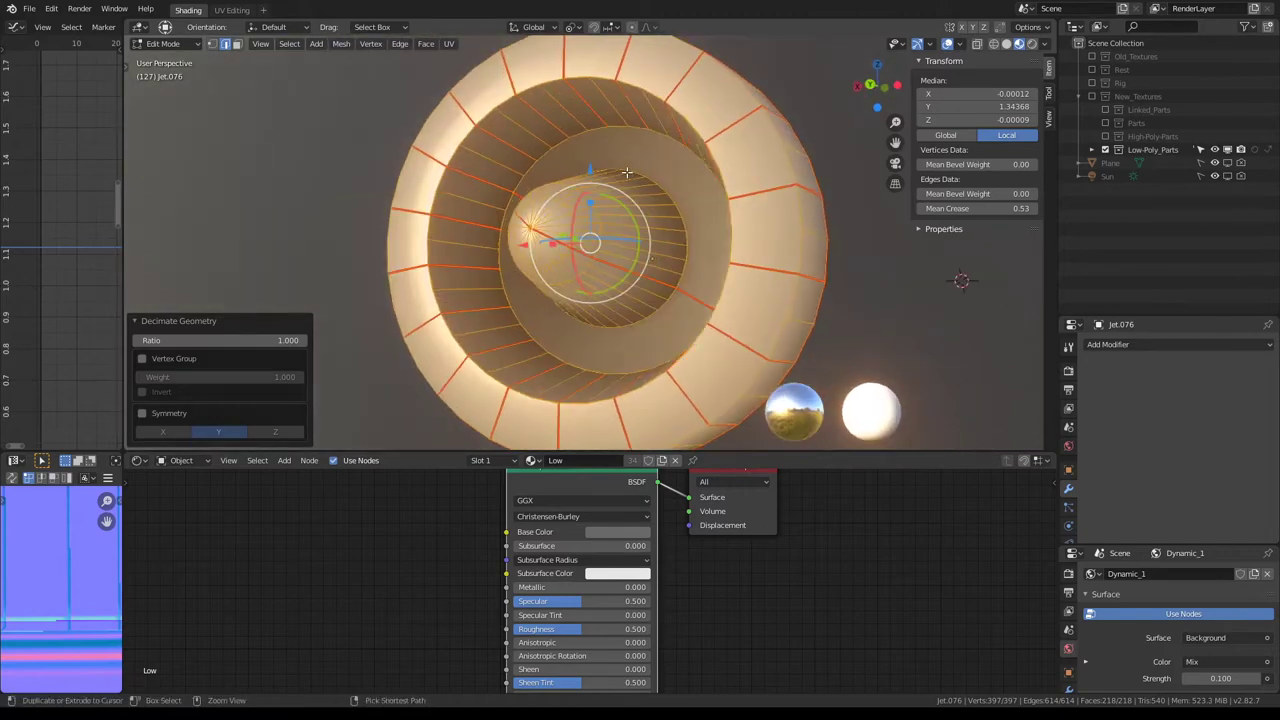
key(ctrl+t)
key(alt+j)
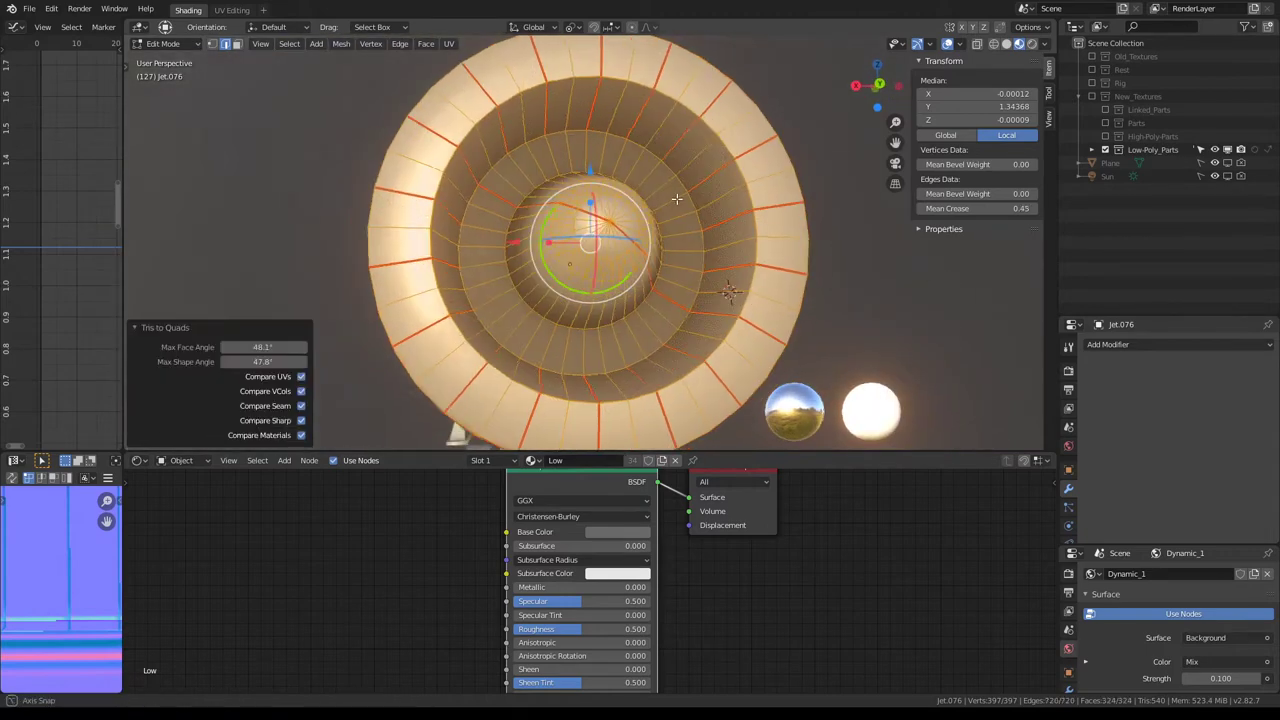
Step: Remove the red seam lines from the mesh with Clear Seam
middle_drag(627, 172, 876, 184)
middle_drag(797, 237, 596, 134)
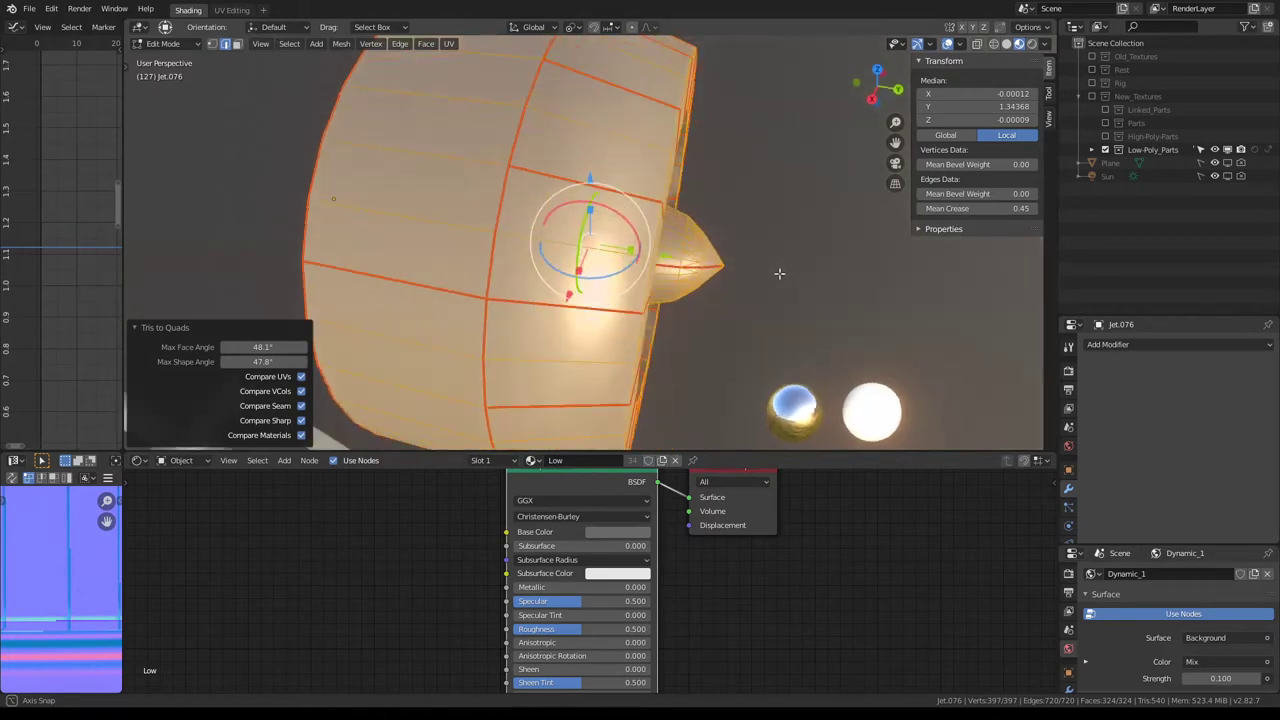
key(ctrl+e)
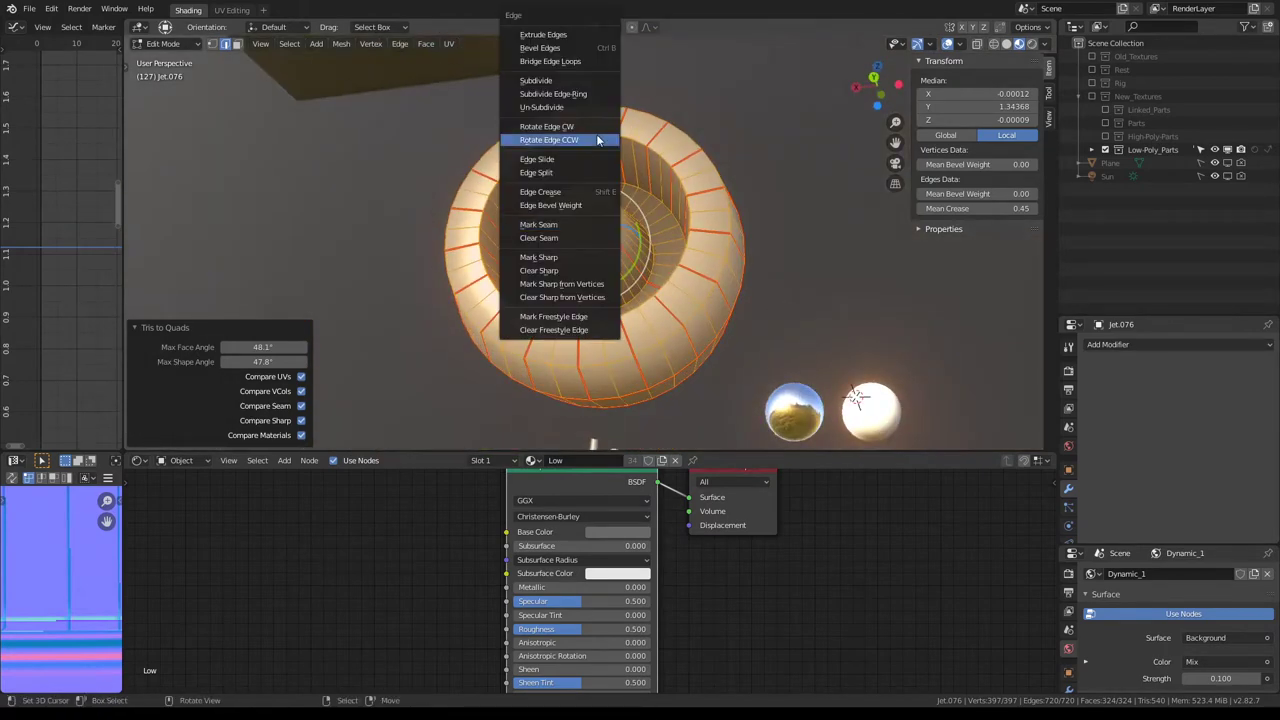
click(578, 239)
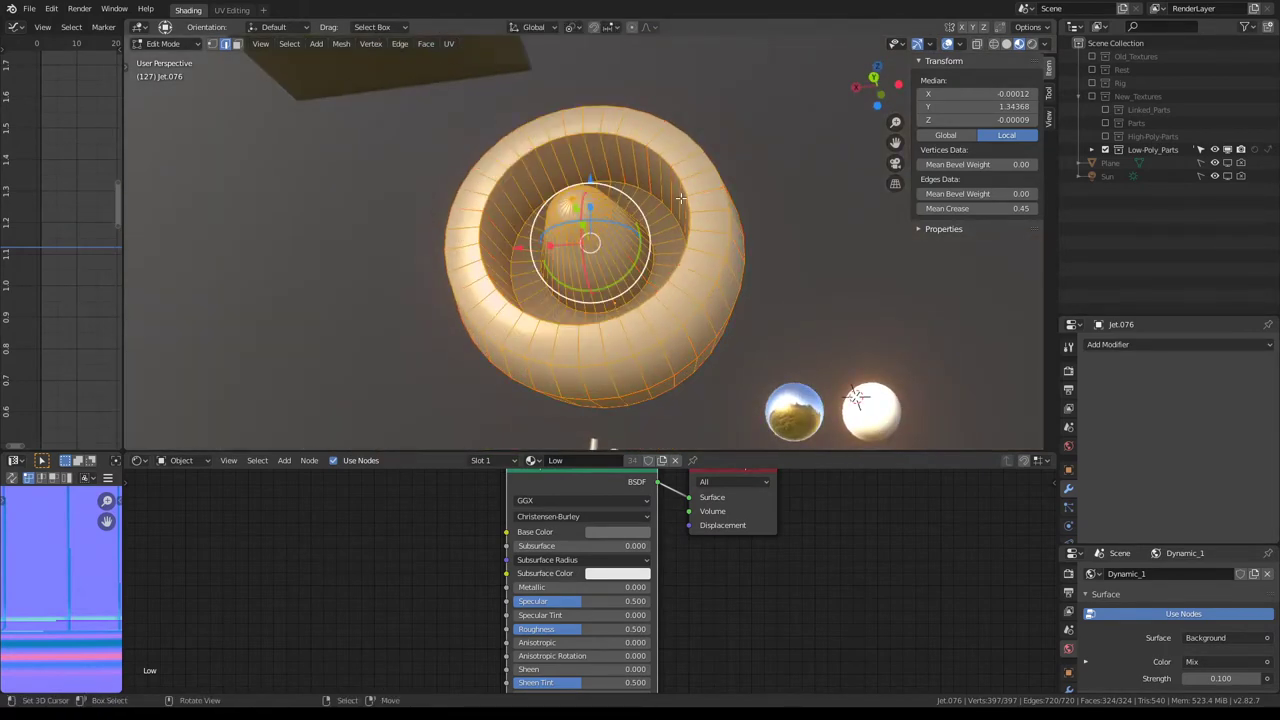
scroll(578, 239, up, 4)
mouse_move(578, 239)
middle_down()
mouse_move(660, 220)
mouse_move(559, 218)
mouse_move(576, 188)
middle_up()
scroll(660, 220, up, 3)
click(665, 262)
scroll(559, 218, down, 3)
scroll(576, 188, up, 3)
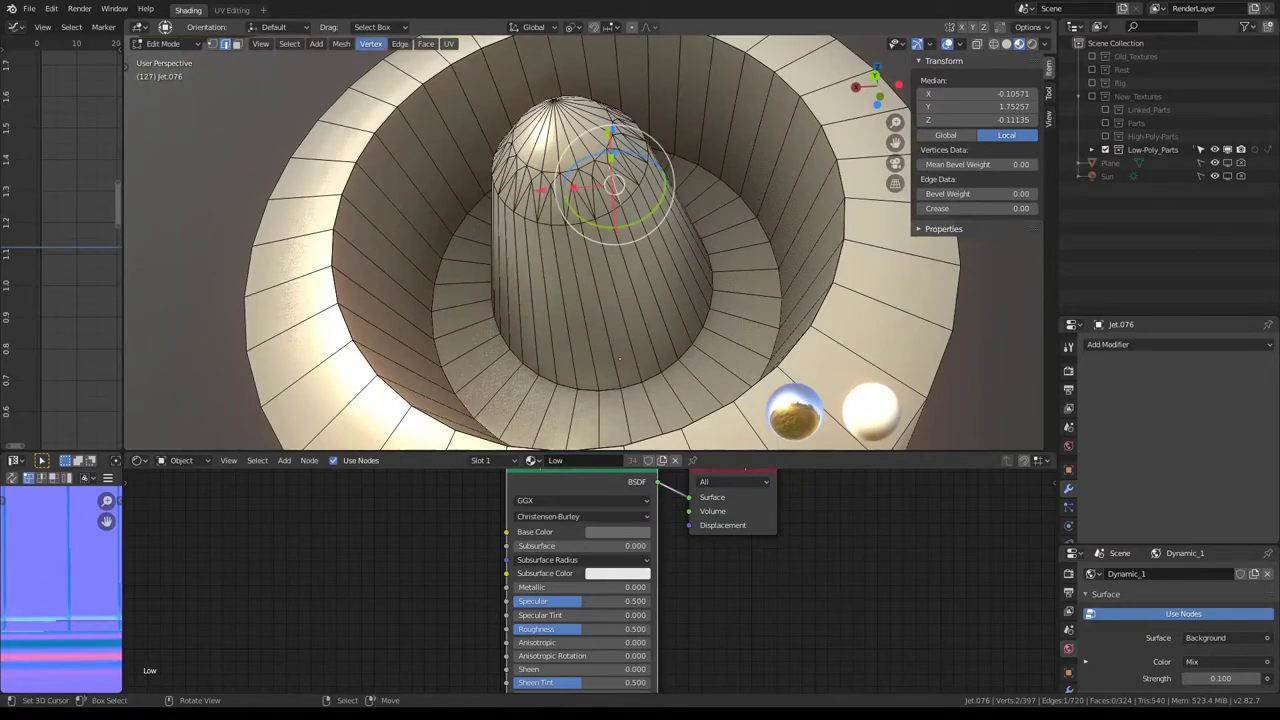
Step: Select the inner cone's apex vertex and grow the selection over the cone
click(212, 45)
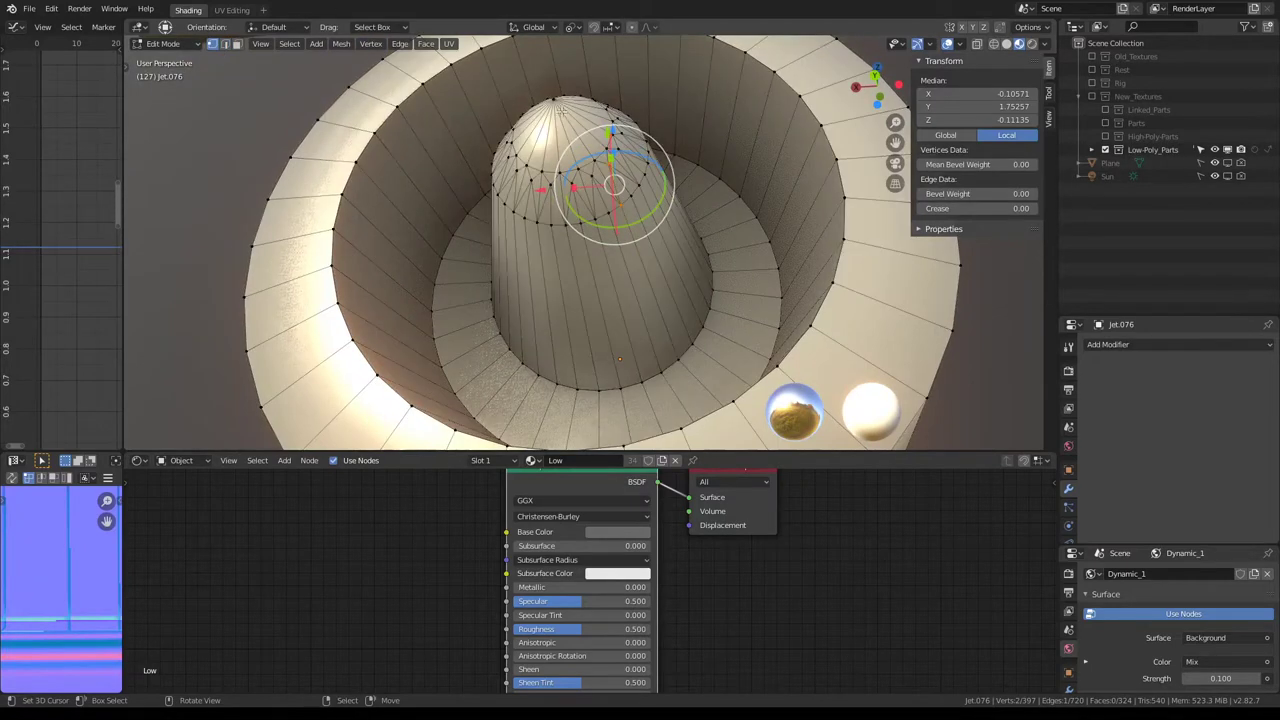
click(553, 100)
key(ctrl+KP_Add)
key(ctrl+KP_Add)
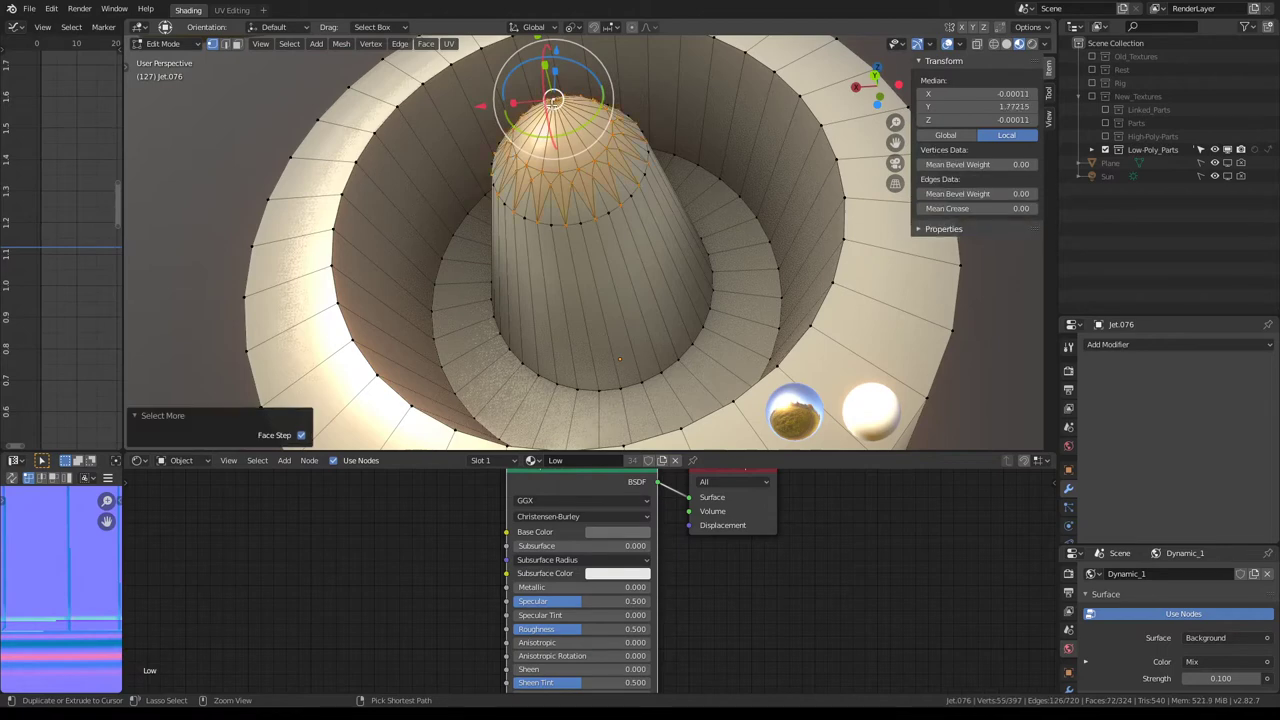
key(ctrl+KP_Add)
key(ctrl+KP_Add)
key(ctrl+KP_Add)
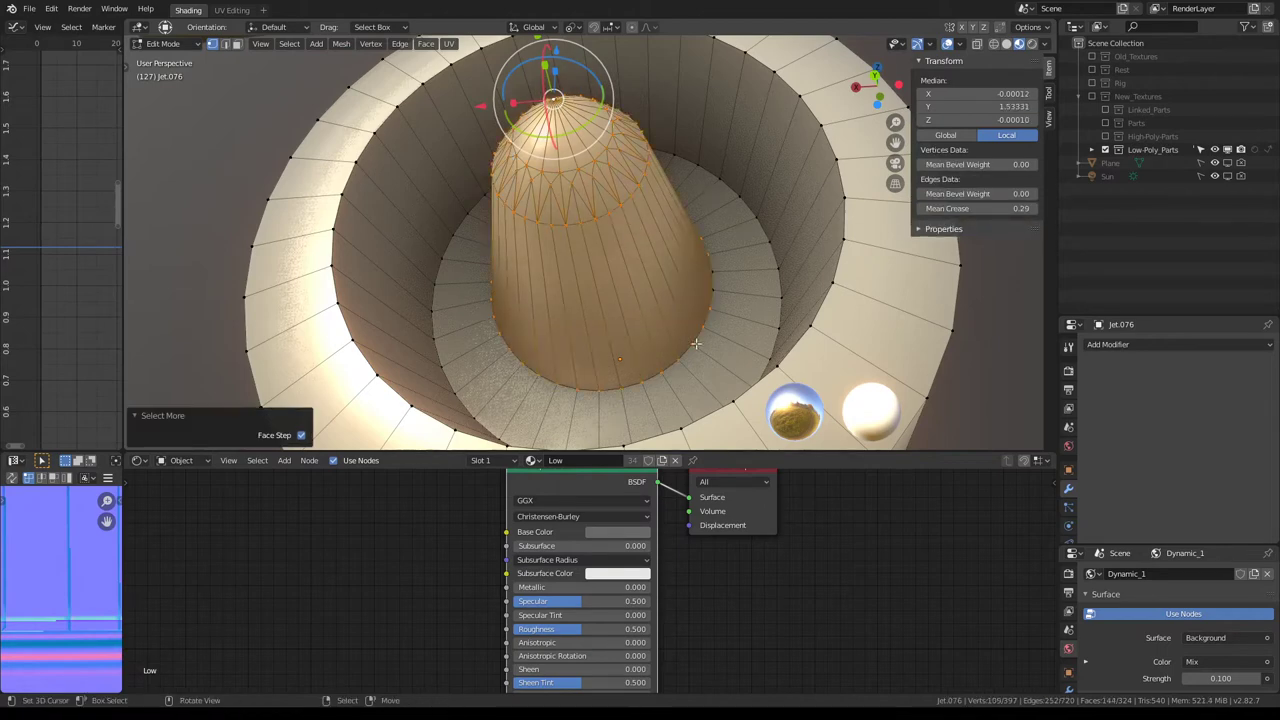
key(g)
right_click(687, 356)
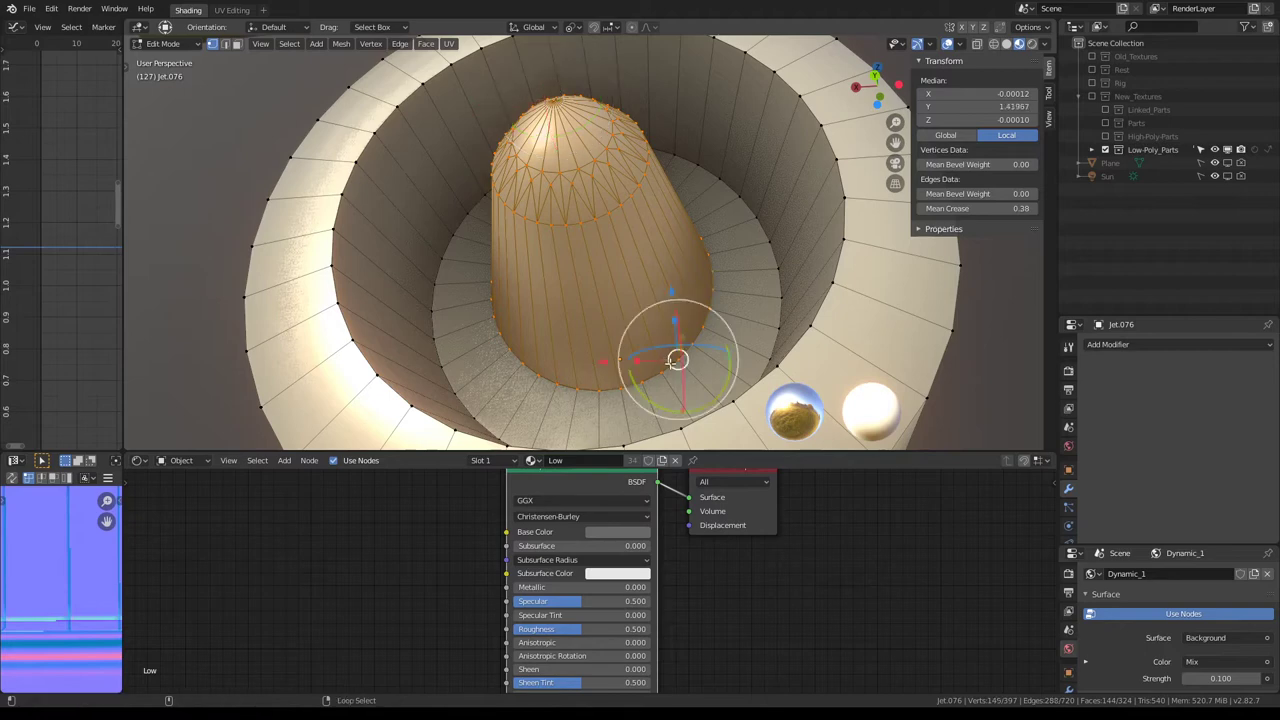
key(g)
right_click(672, 368)
Step: Hide the ring of faces around the cone base and the cone's lower body
ctrl+alt+click(740, 331)
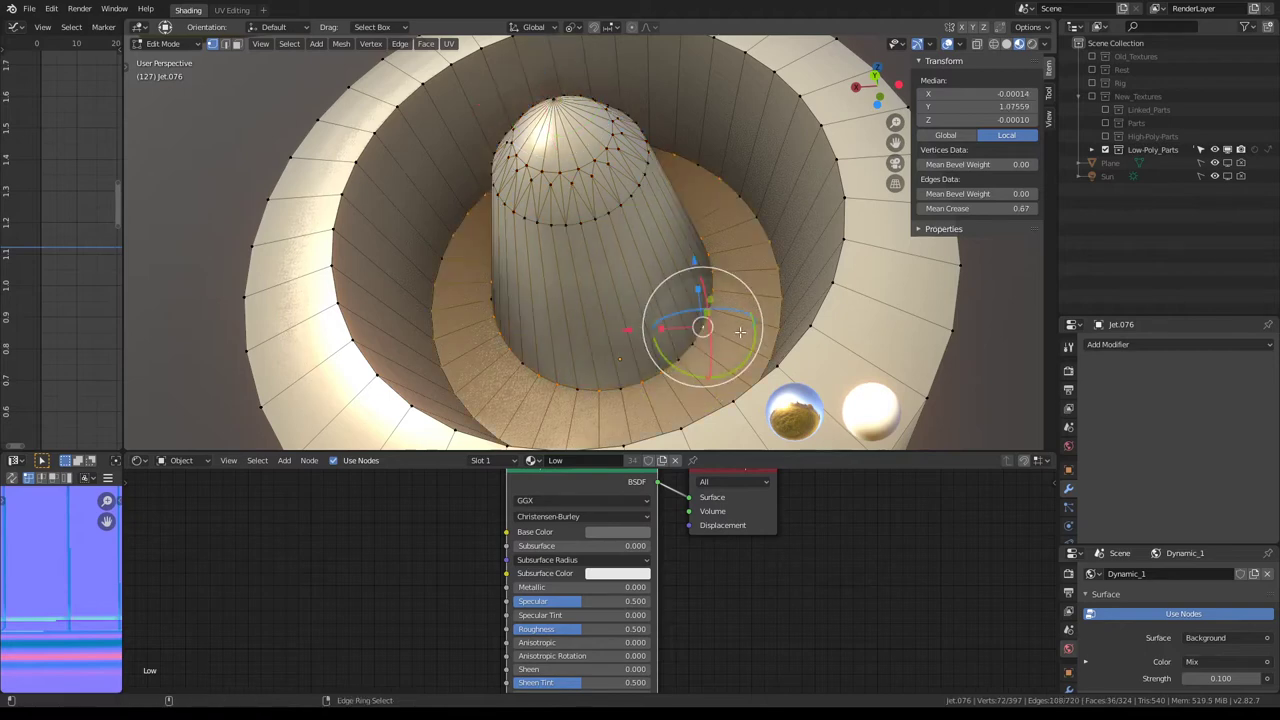
key(h)
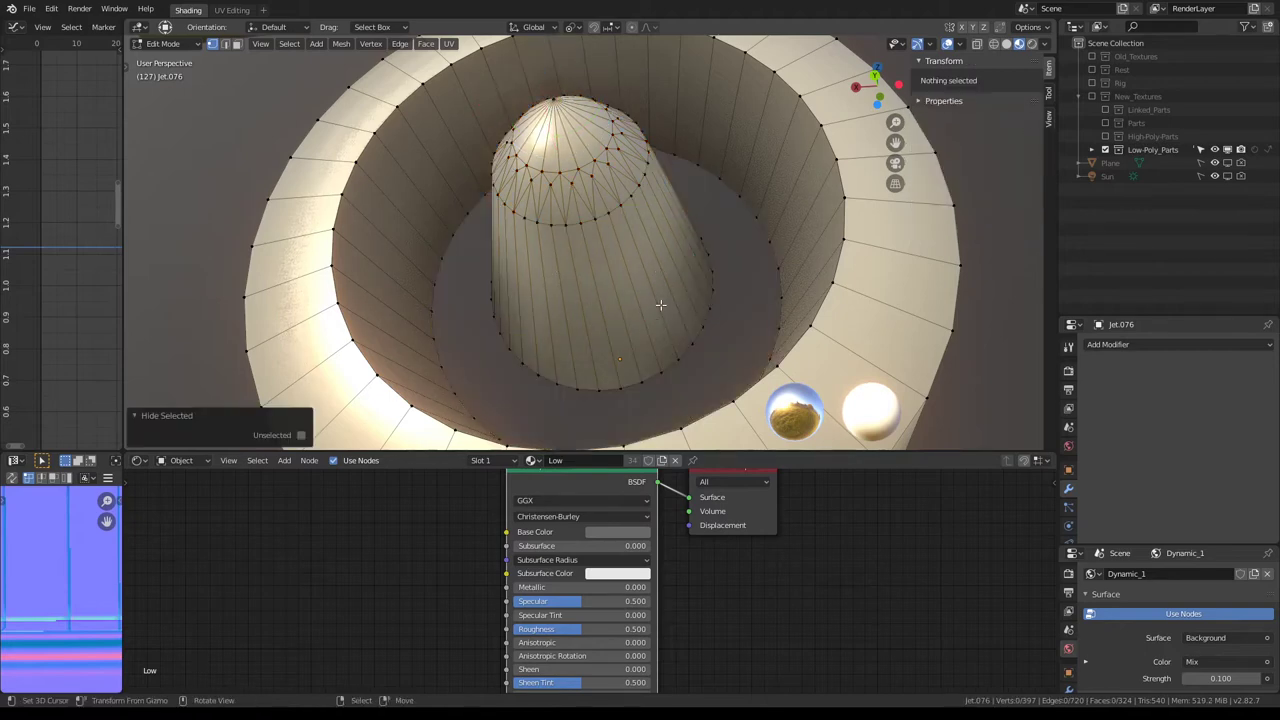
alt+click(674, 358)
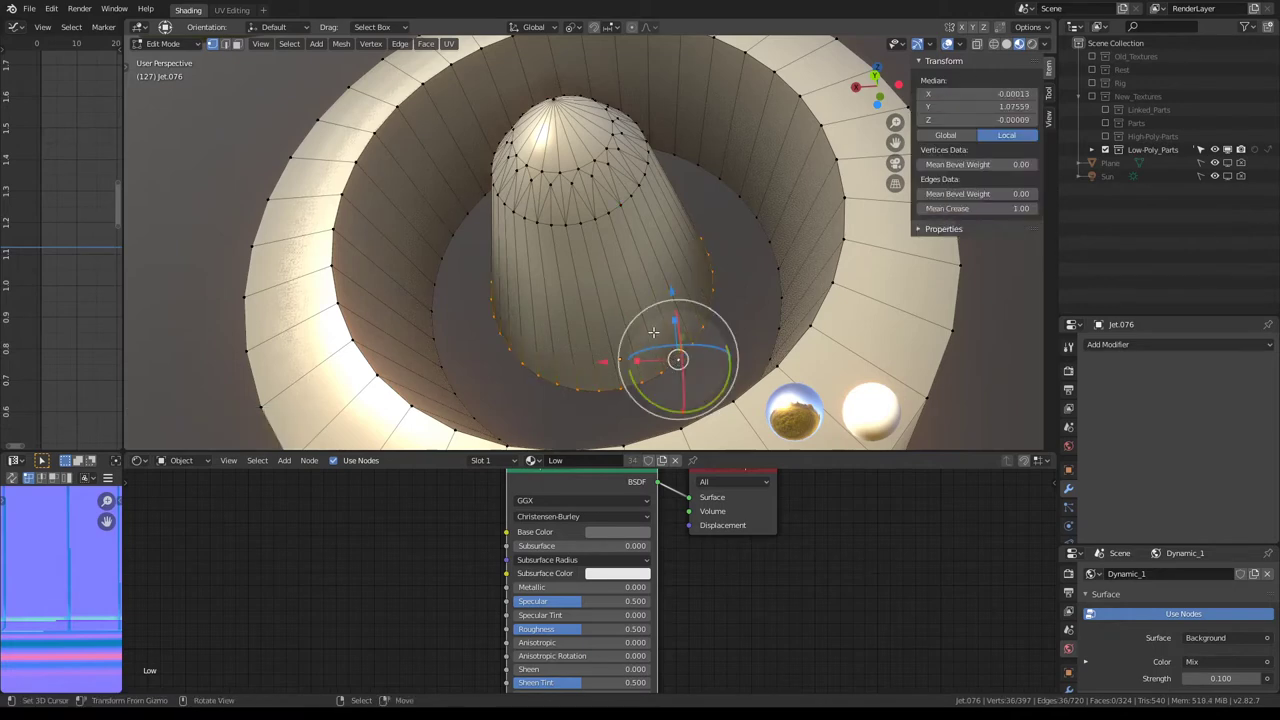
key(h)
Step: Delete the dome cap's faces and reveal all hidden geometry
key(l)
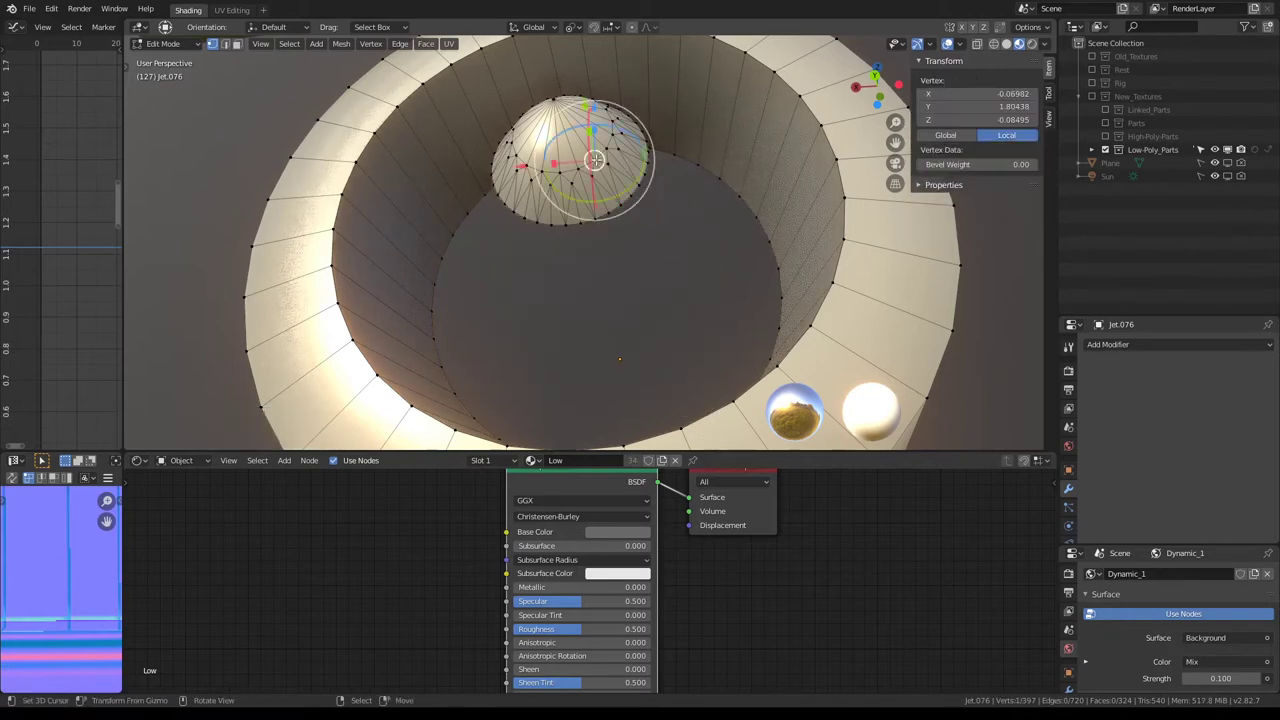
key(x)
click(682, 138)
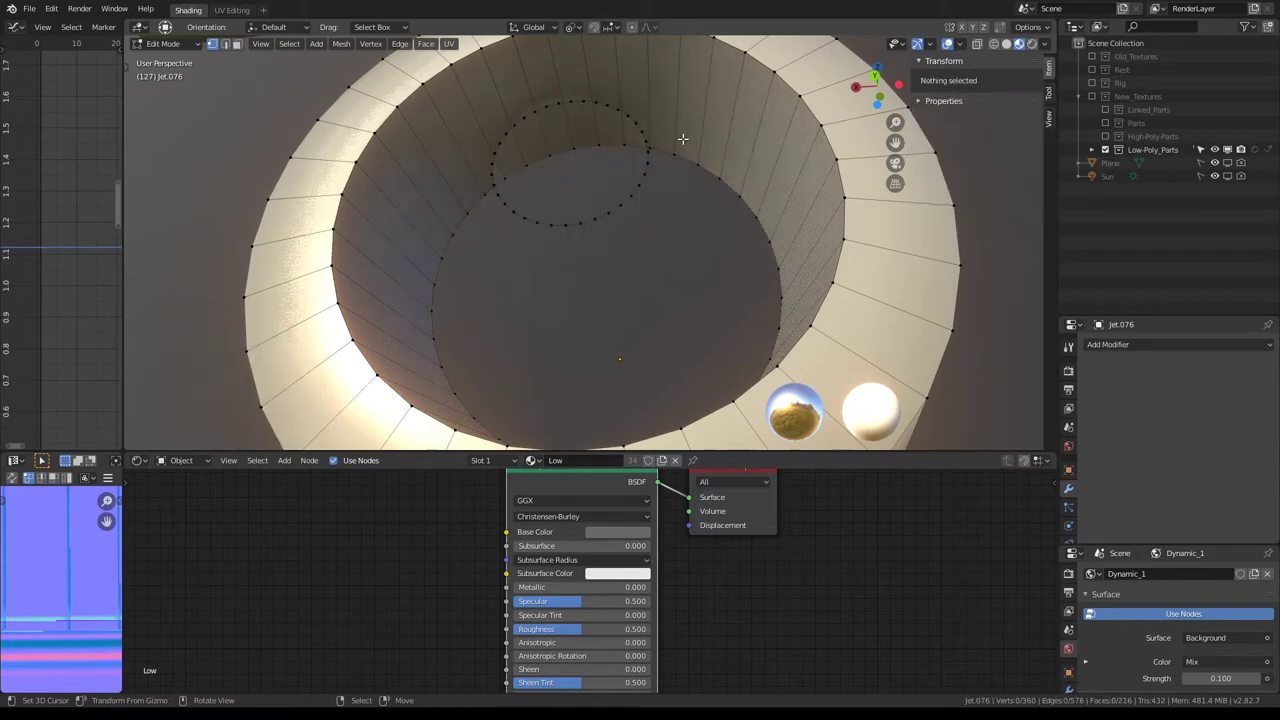
key(alt+h)
Step: In edge select mode, pick edges on jet.076, extending a shortest-path selection down the tube
scroll(625, 200, down, 4)
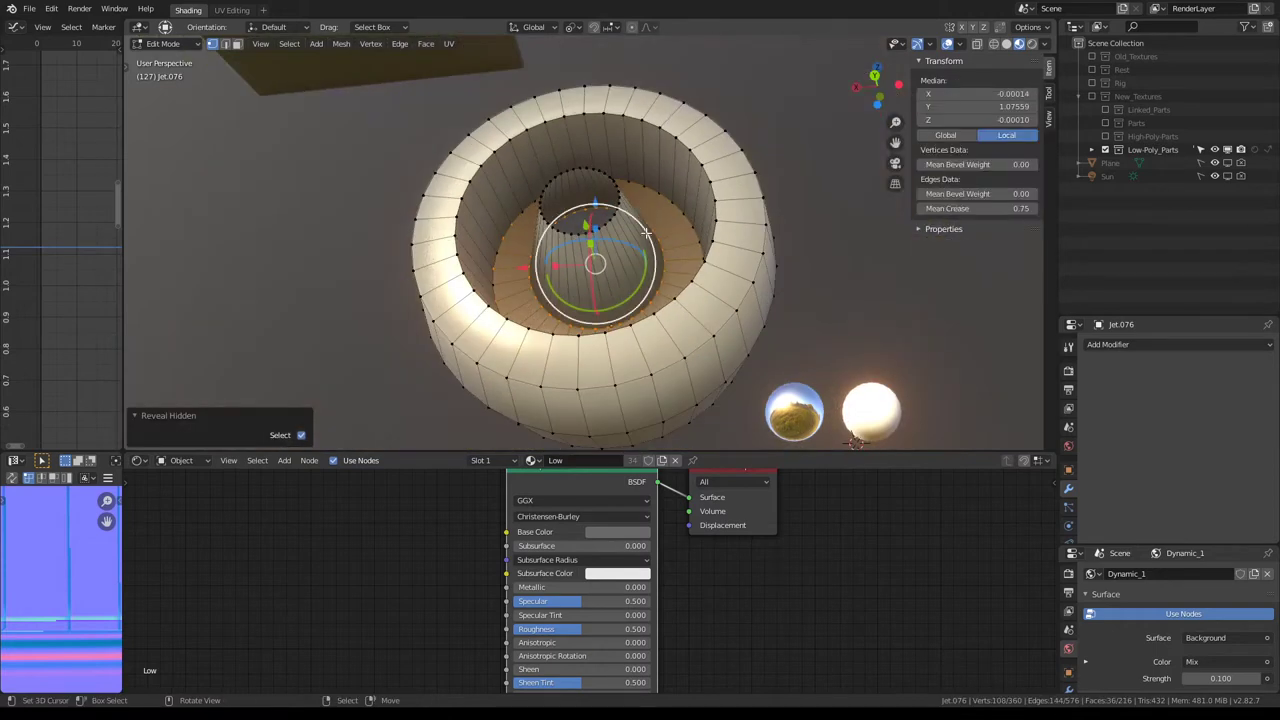
middle_drag(625, 200, 637, 231)
scroll(637, 231, up, 5)
scroll(637, 231, down, 1)
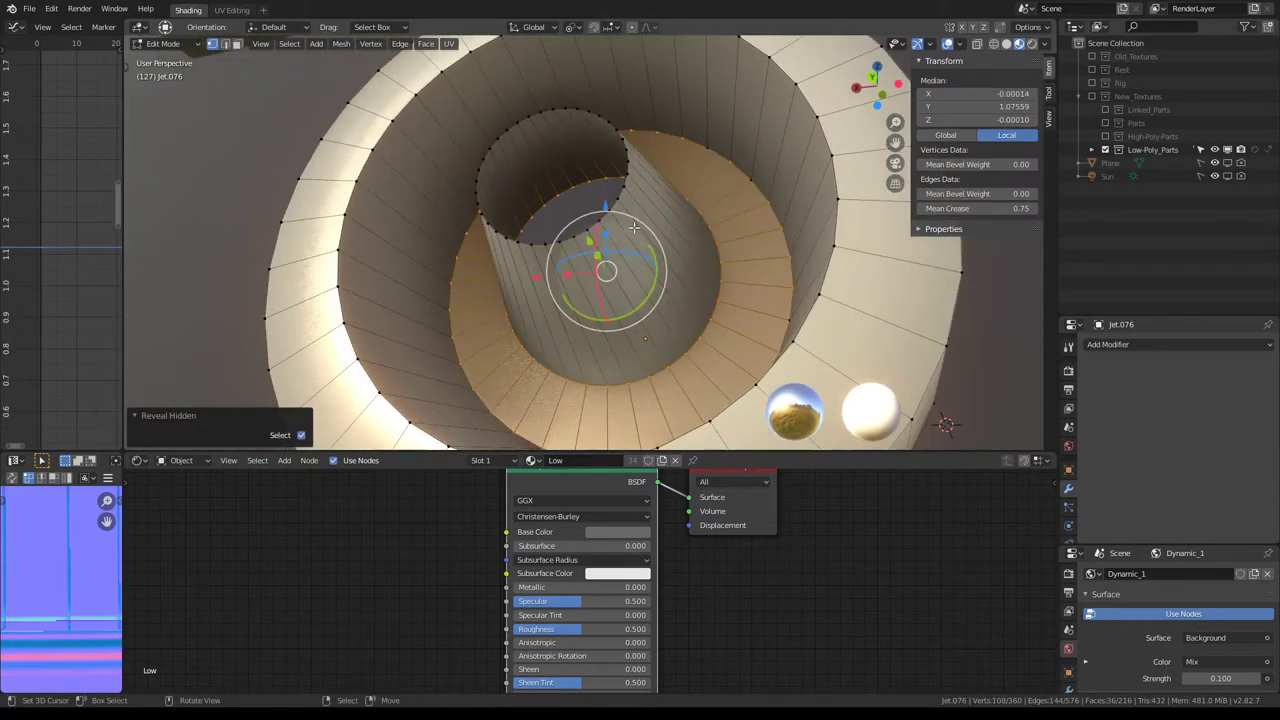
click(225, 44)
click(451, 284)
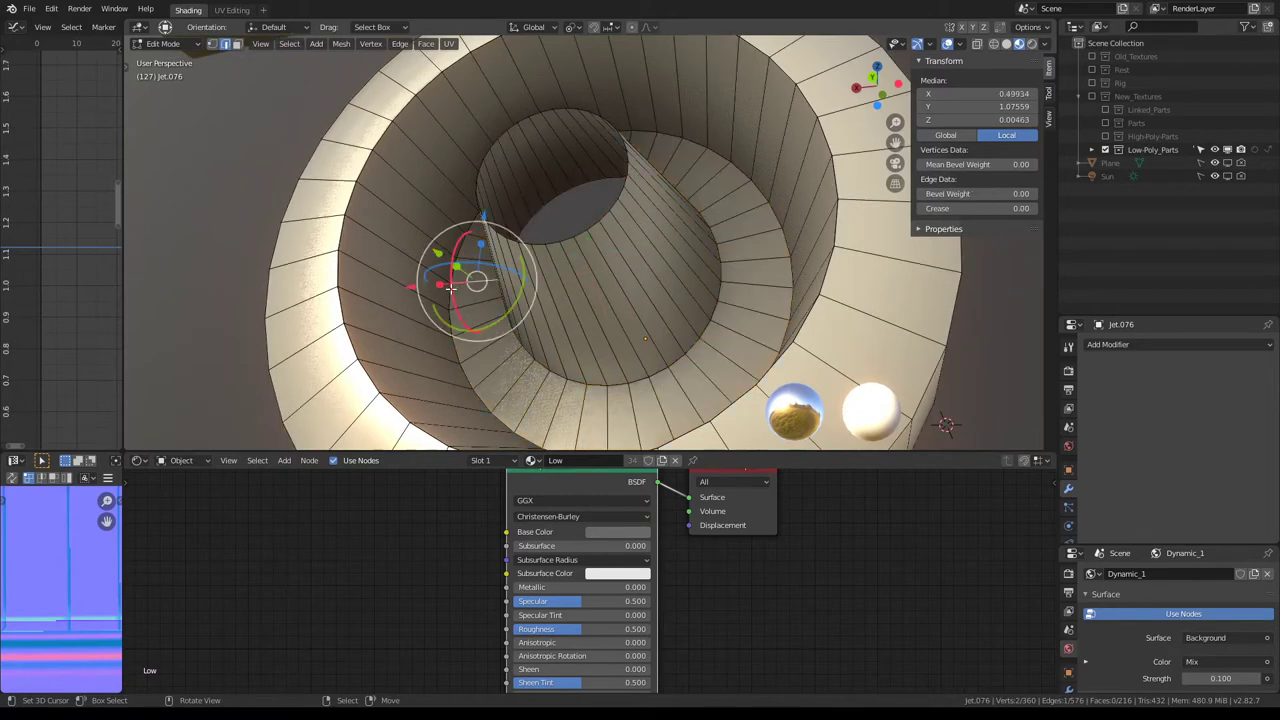
click(451, 287)
middle_drag(451, 287, 592, 360)
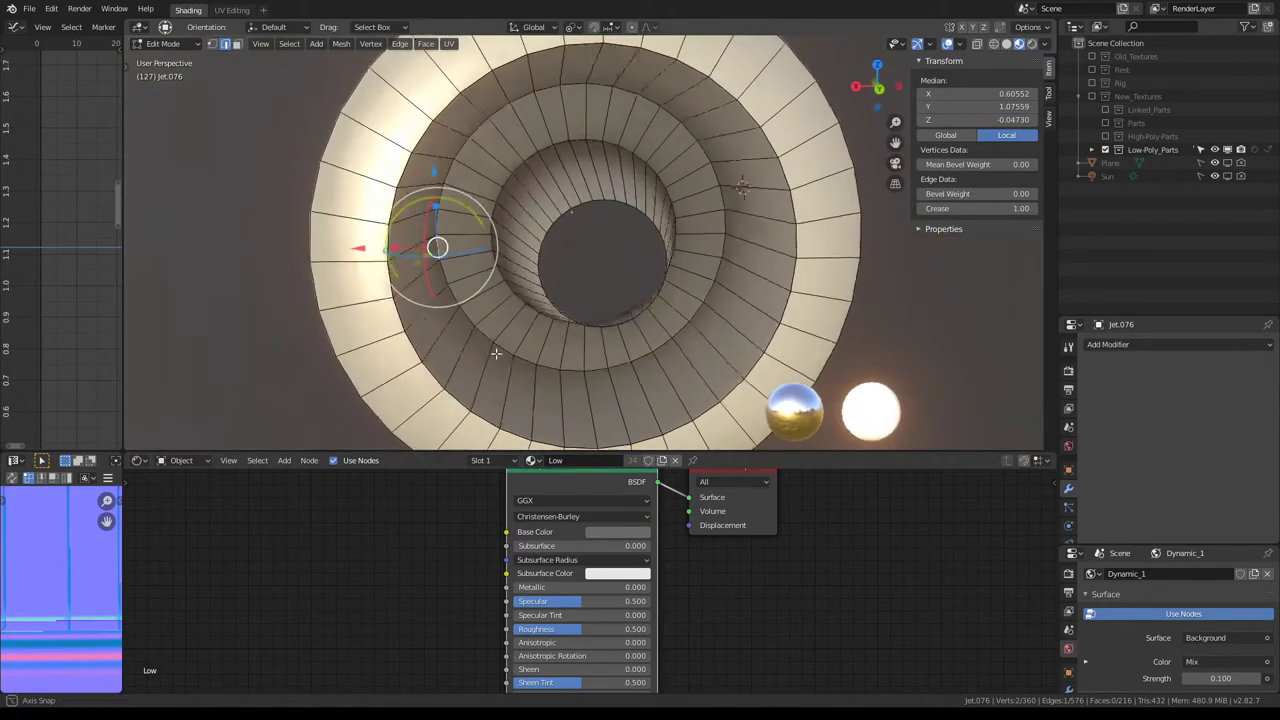
shift+click(574, 364)
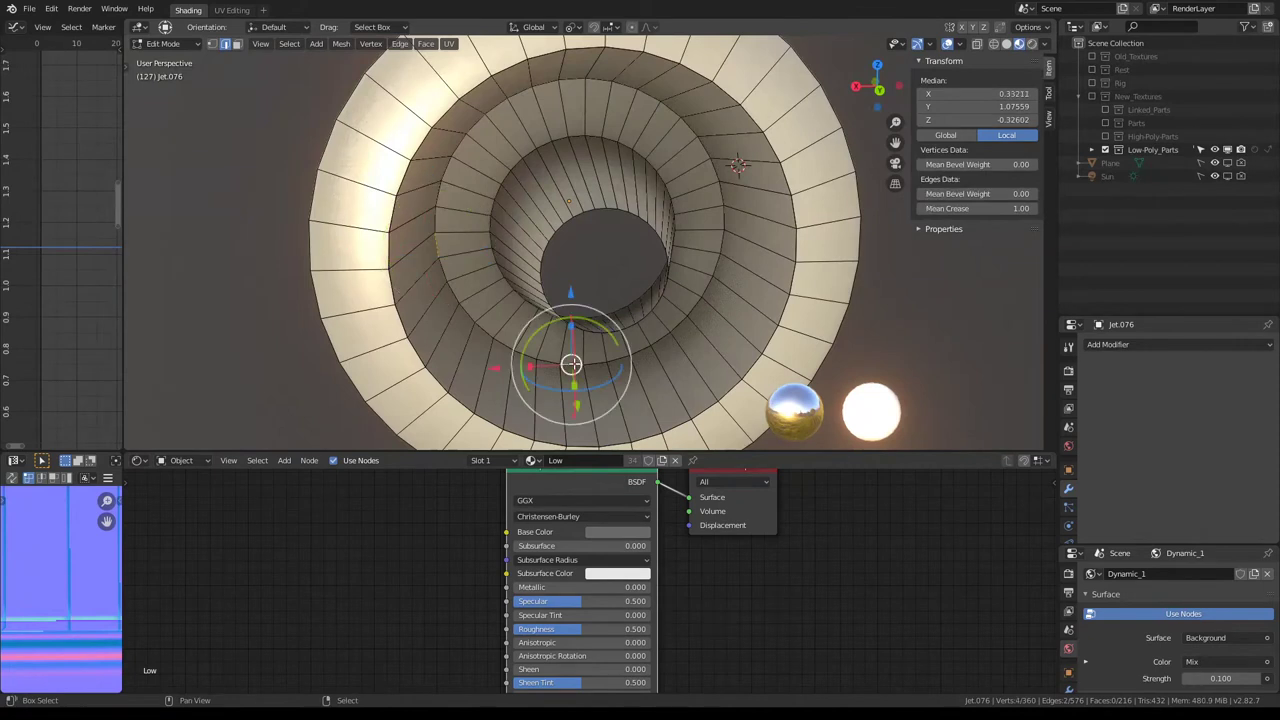
click(436, 247)
ctrl+click(570, 365)
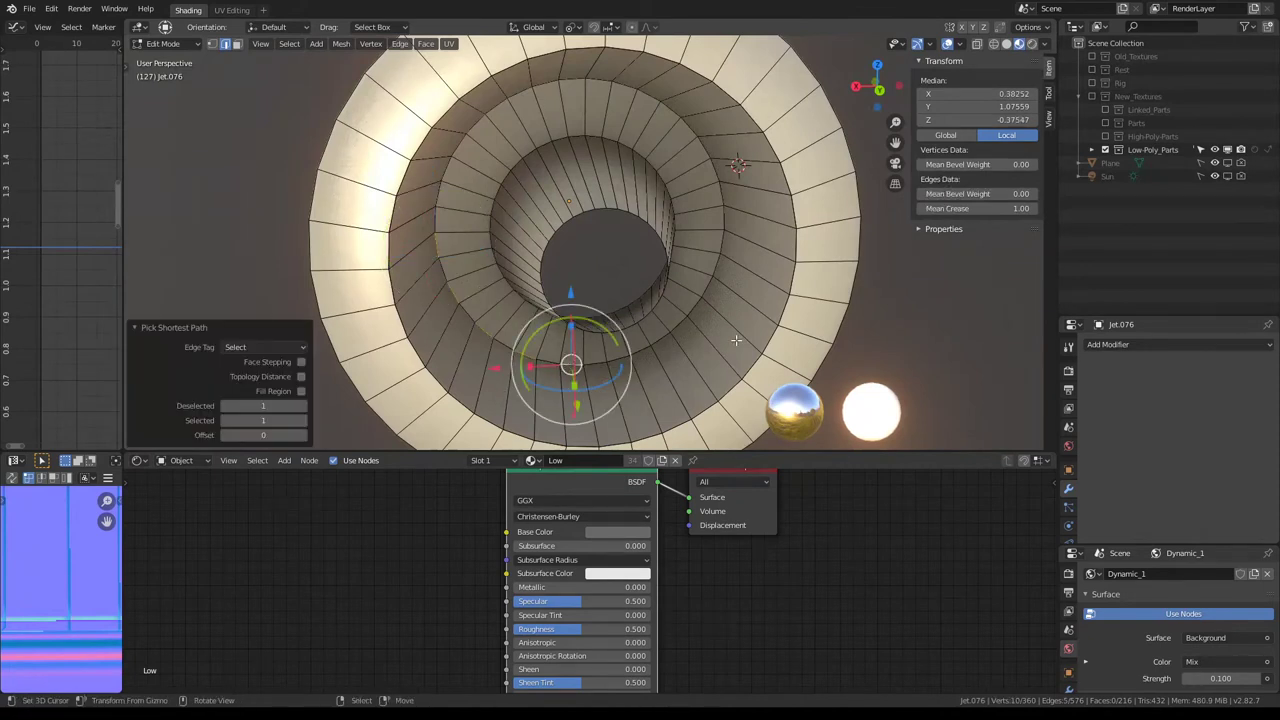
middle_drag(701, 147, 729, 293)
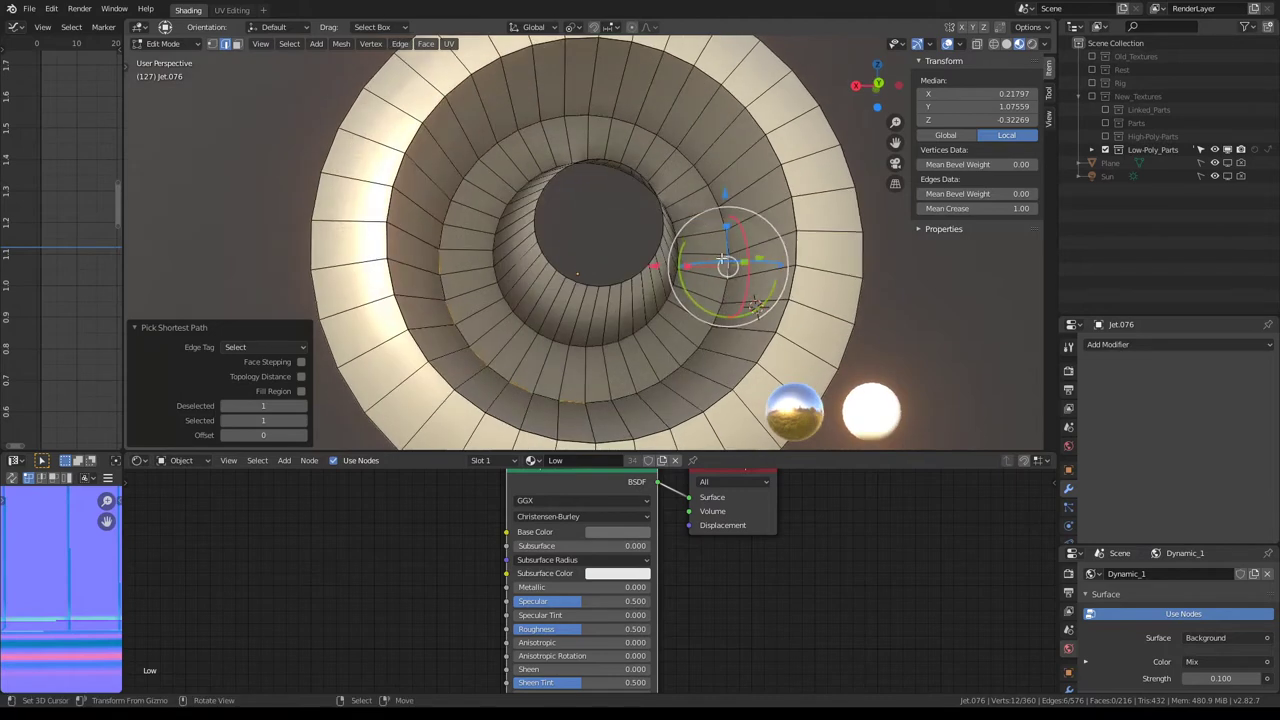
Step: Switch to face mode, select all of jet.076 and bring up Quick Favorites
key(3)
key(a)
scroll(729, 293, down, 5)
key(q)
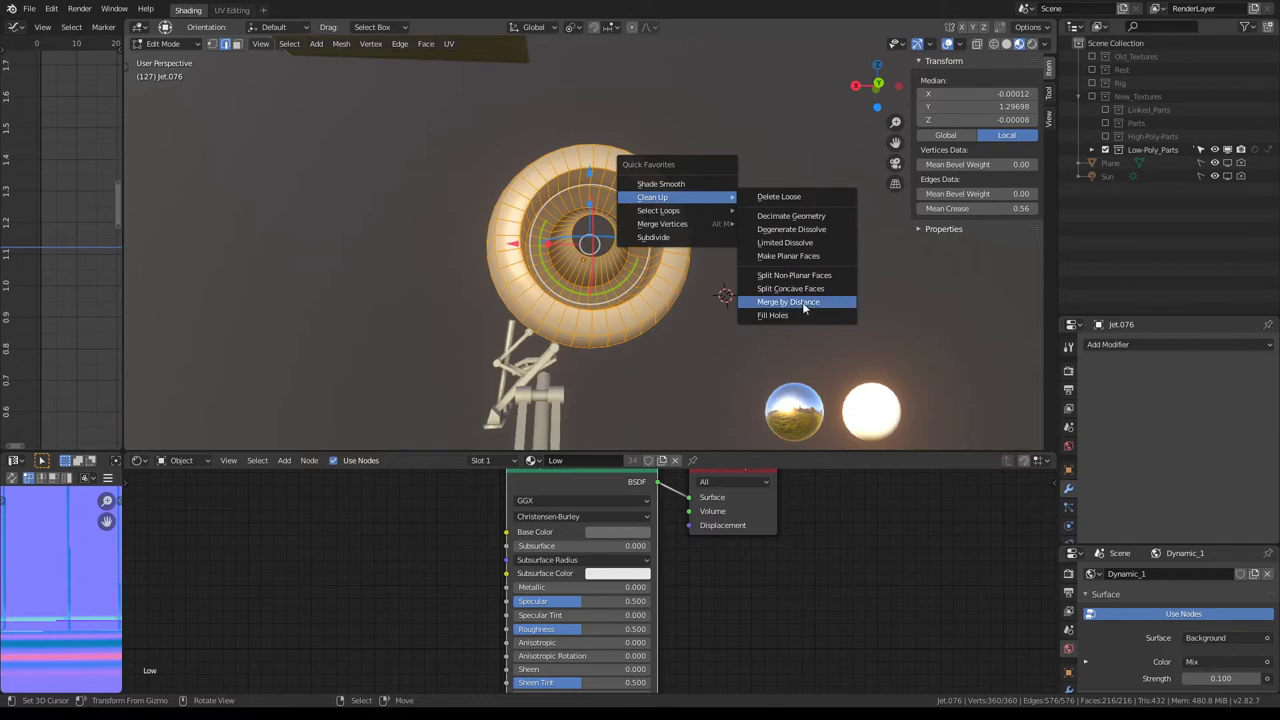
Step: Merge jet.076's overlapping vertices by distance, removing 108 vertices
click(781, 302)
scroll(743, 297, up, 2)
scroll(755, 300, up, 3)
scroll(760, 303, up, 2)
Step: Select a shortest edge path running all the way around the inner tube
click(670, 324)
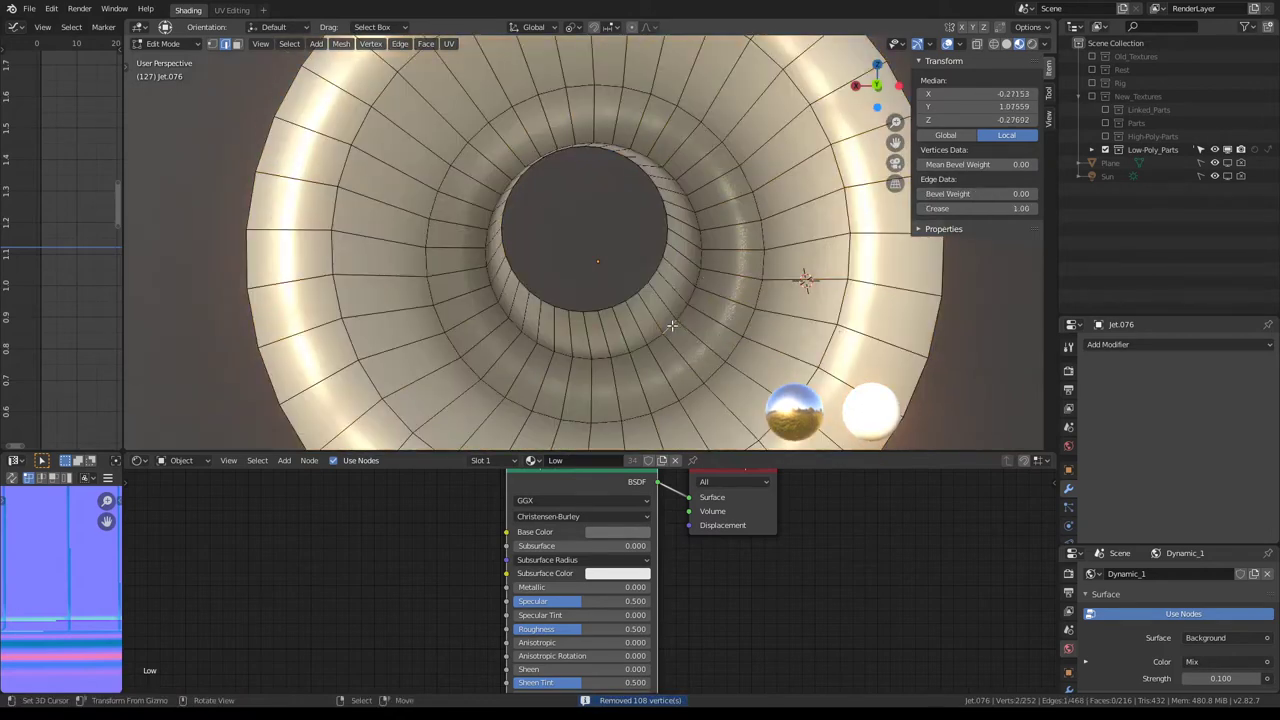
ctrl+click(709, 235)
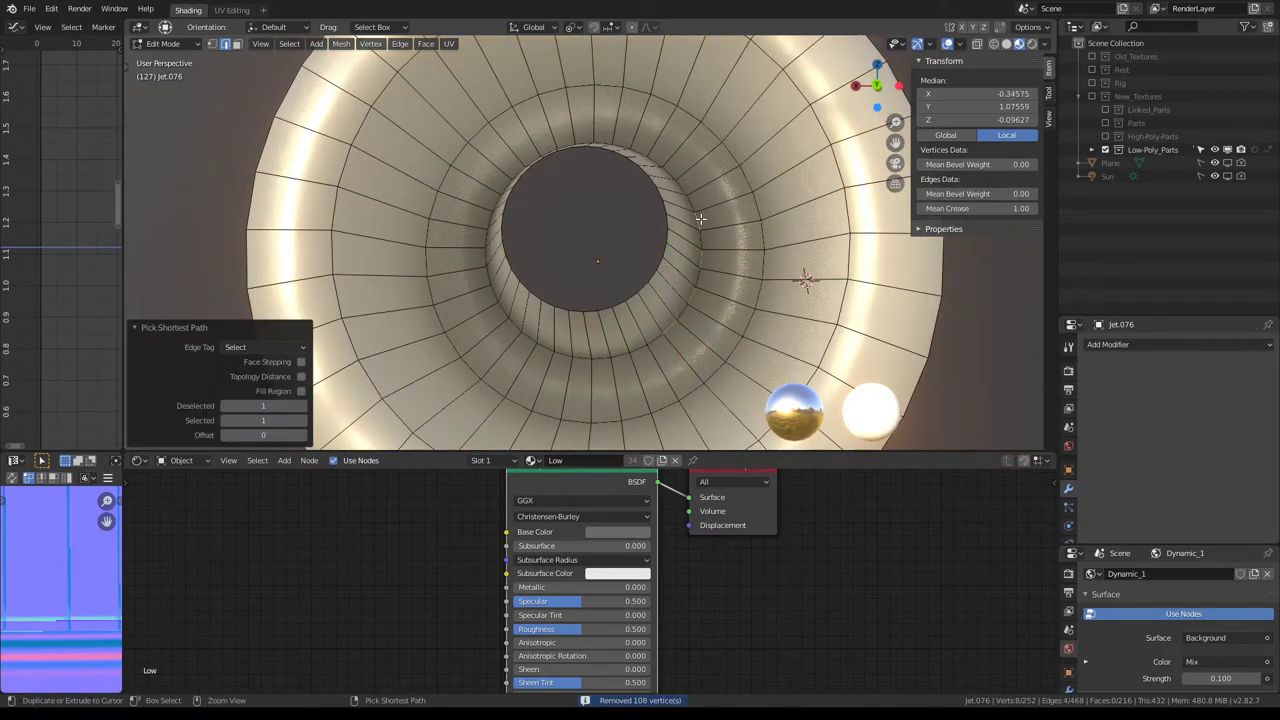
middle_drag(694, 214, 670, 206)
ctrl+click(540, 170)
middle_drag(540, 170, 524, 163)
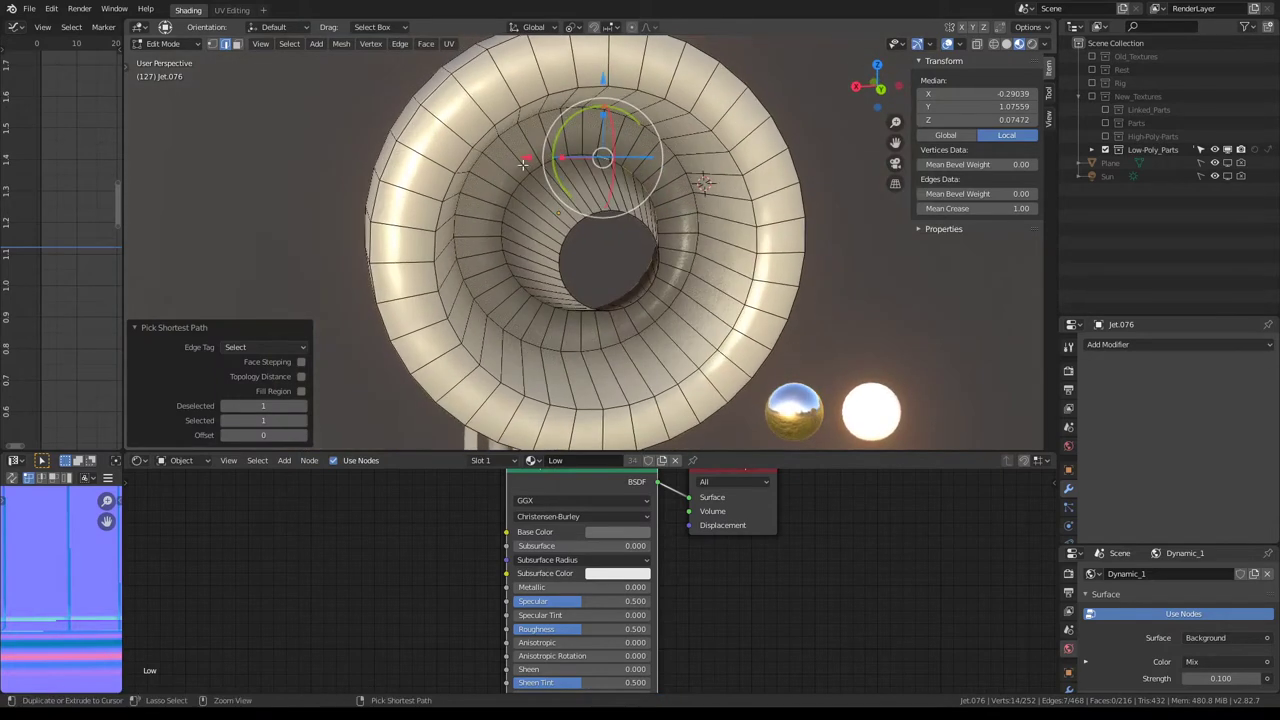
ctrl+click(517, 284)
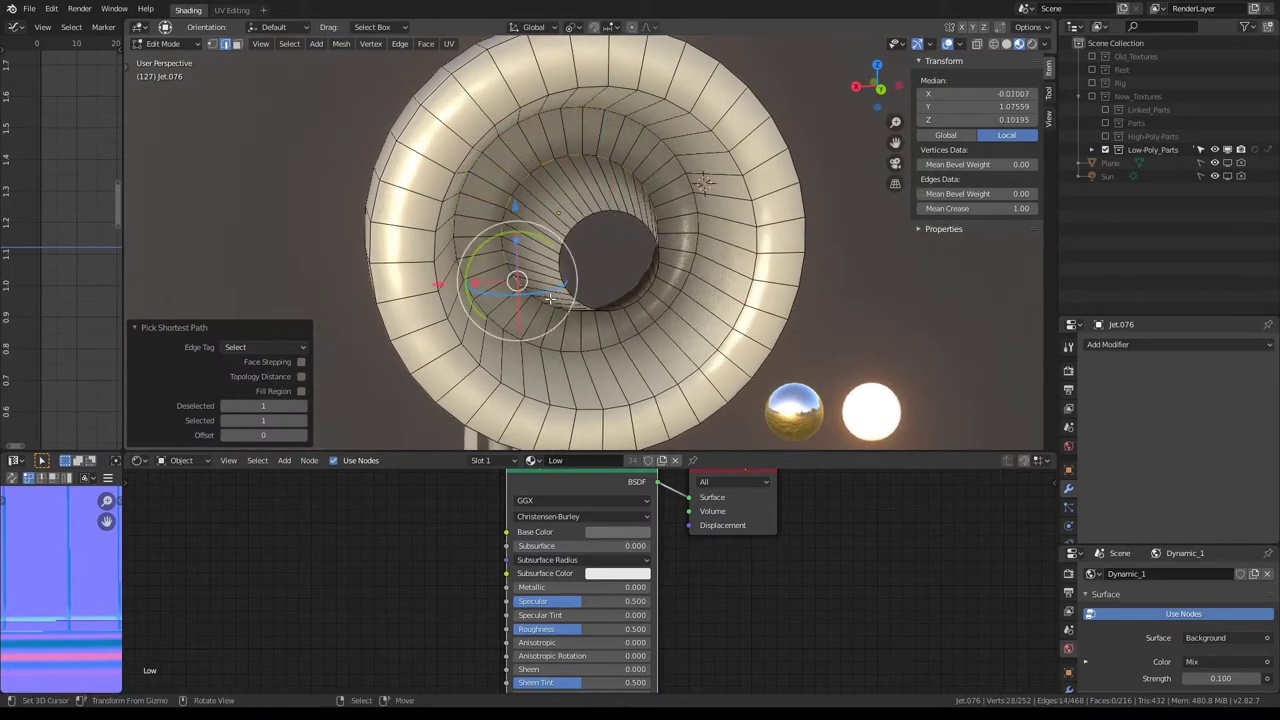
middle_drag(517, 284, 554, 256)
middle_drag(622, 300, 626, 316)
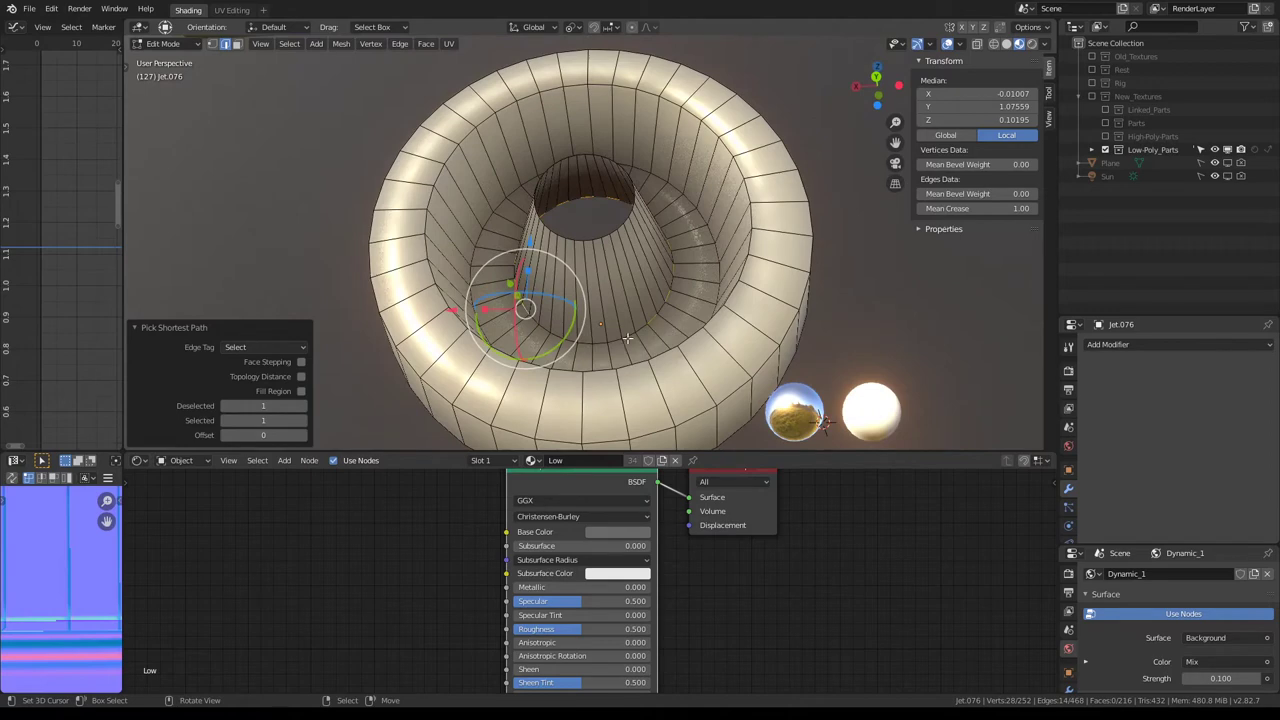
ctrl+click(627, 338)
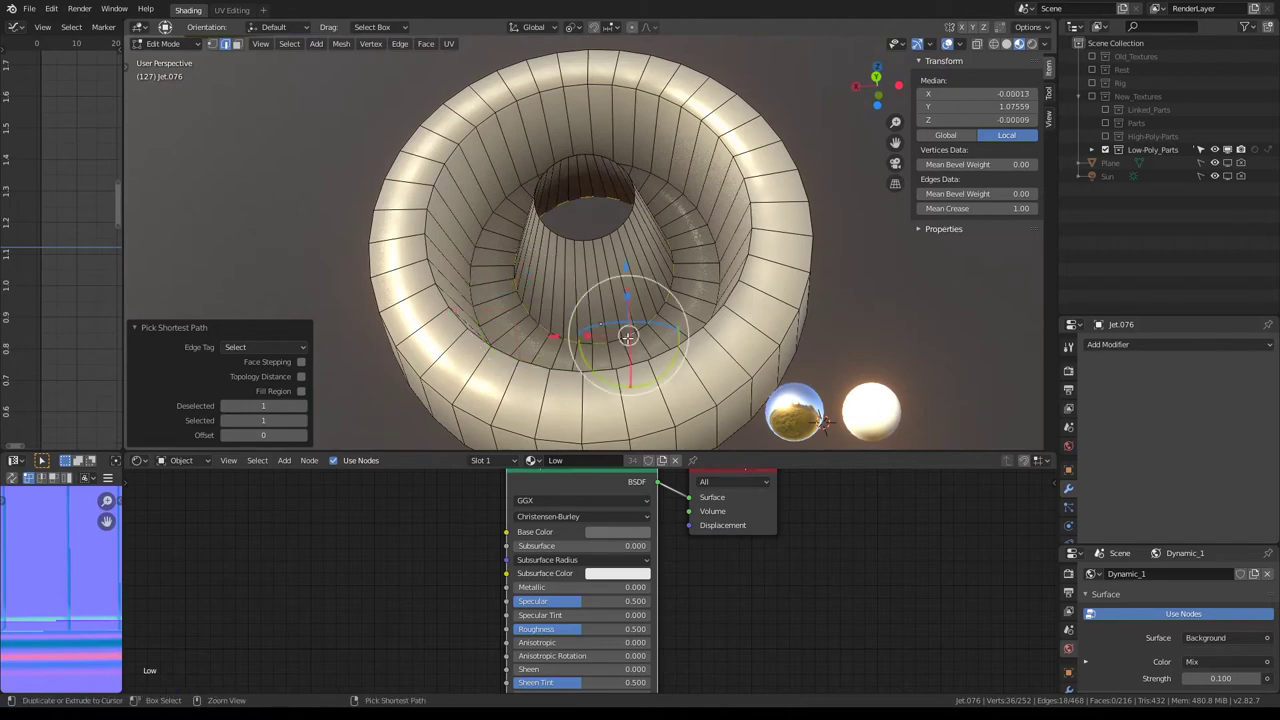
ctrl+click(603, 235)
mouse_move(603, 235)
middle_down()
mouse_move(581, 230)
mouse_move(628, 215)
middle_up()
ctrl+click(586, 222)
ctrl+click(581, 230)
ctrl+click(591, 258)
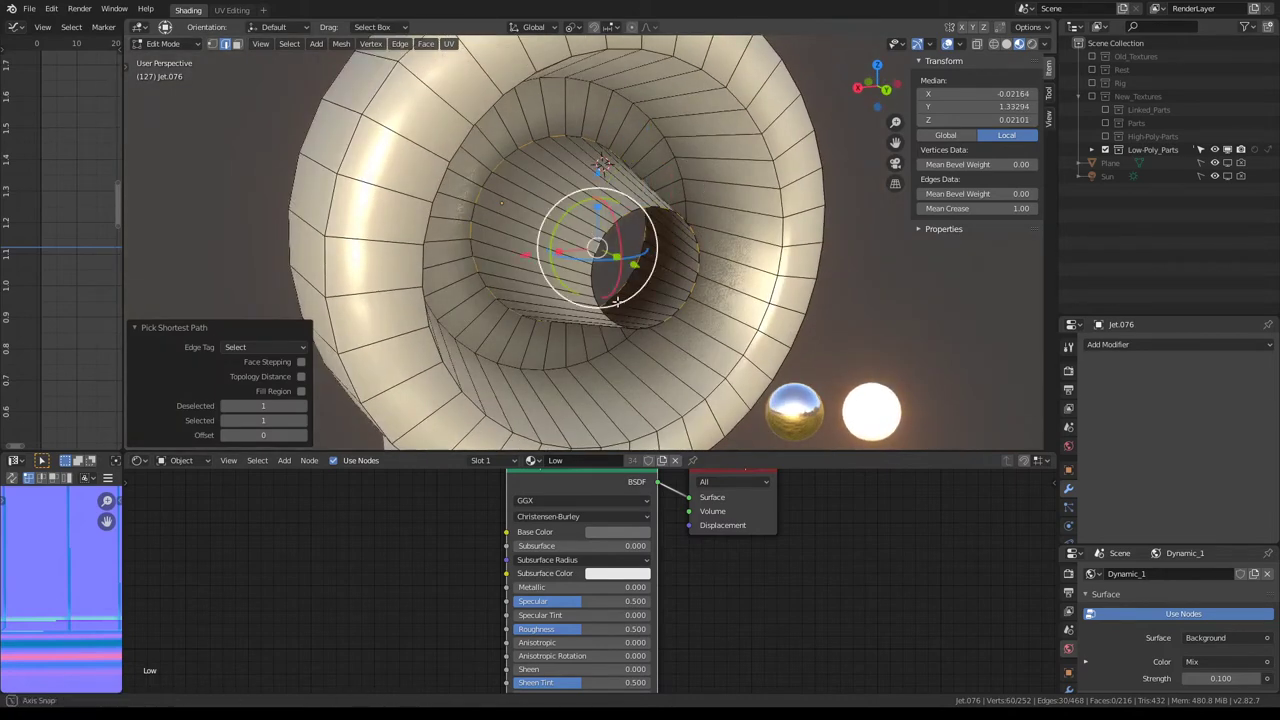
middle_drag(591, 258, 613, 261)
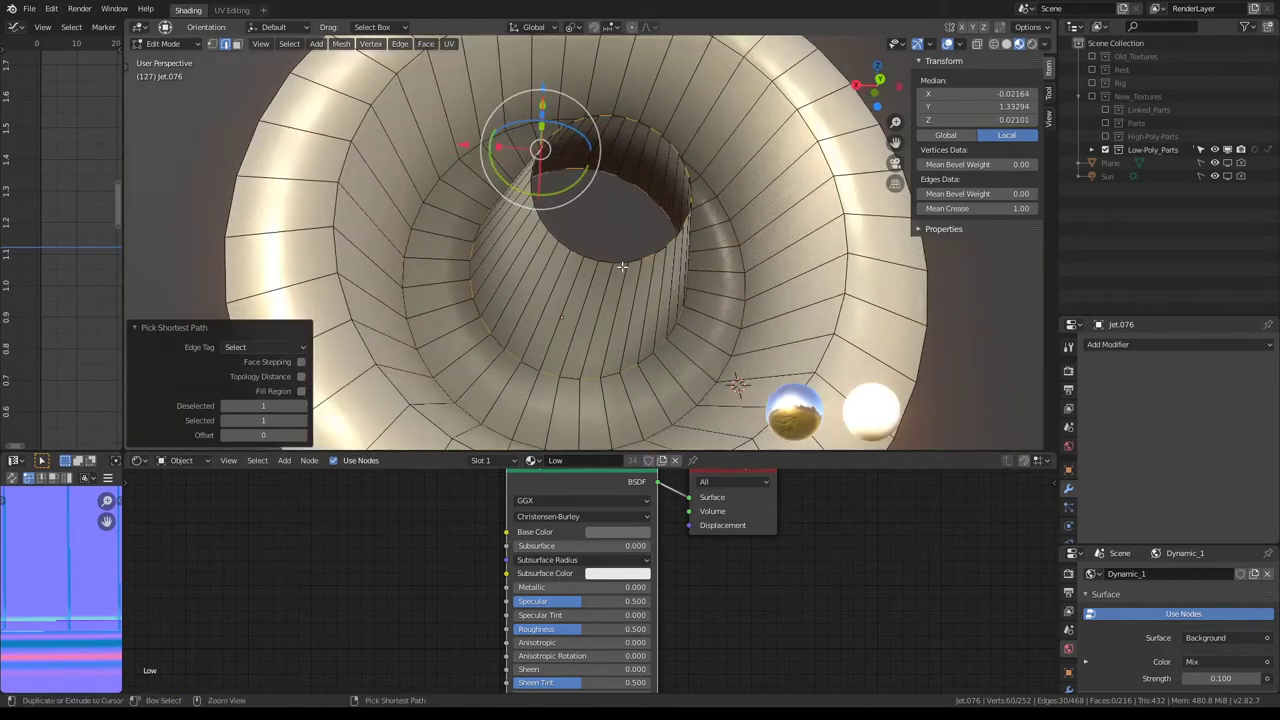
ctrl+click(621, 266)
Step: Collapse the selected edges, leaving 198 faces, and select the loop inside the torus hole
key(q)
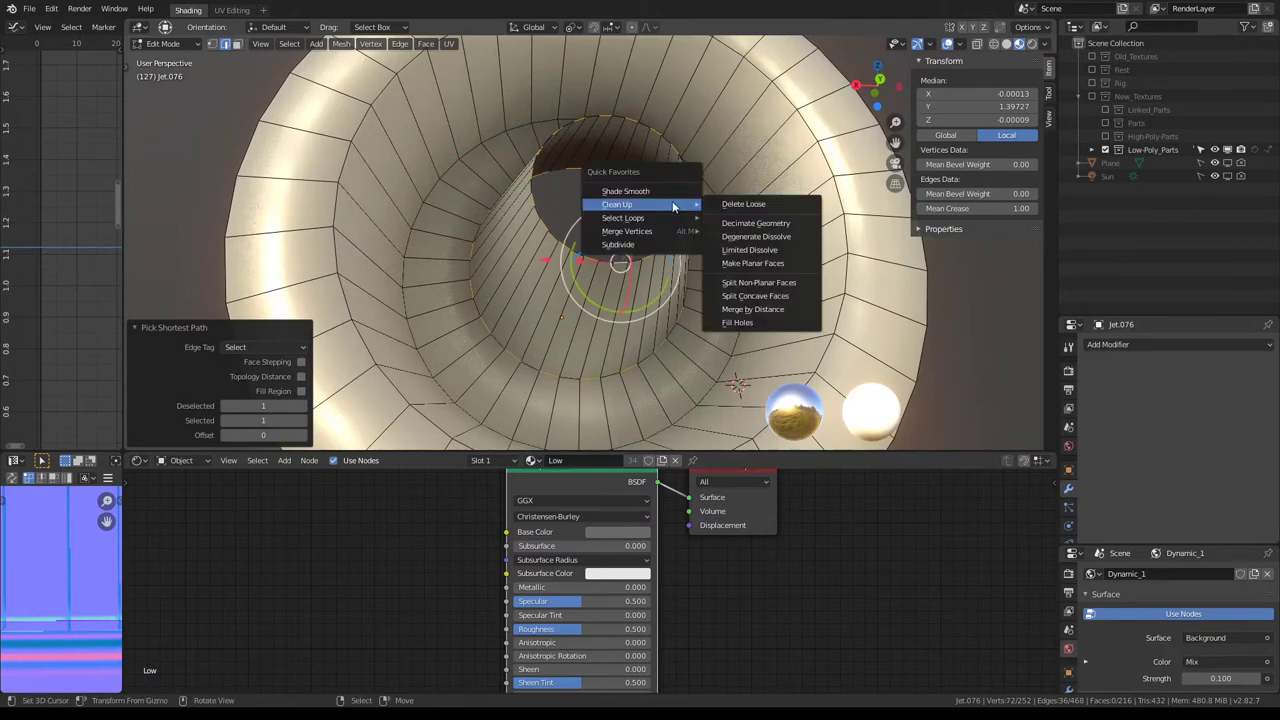
mouse_move(627, 231)
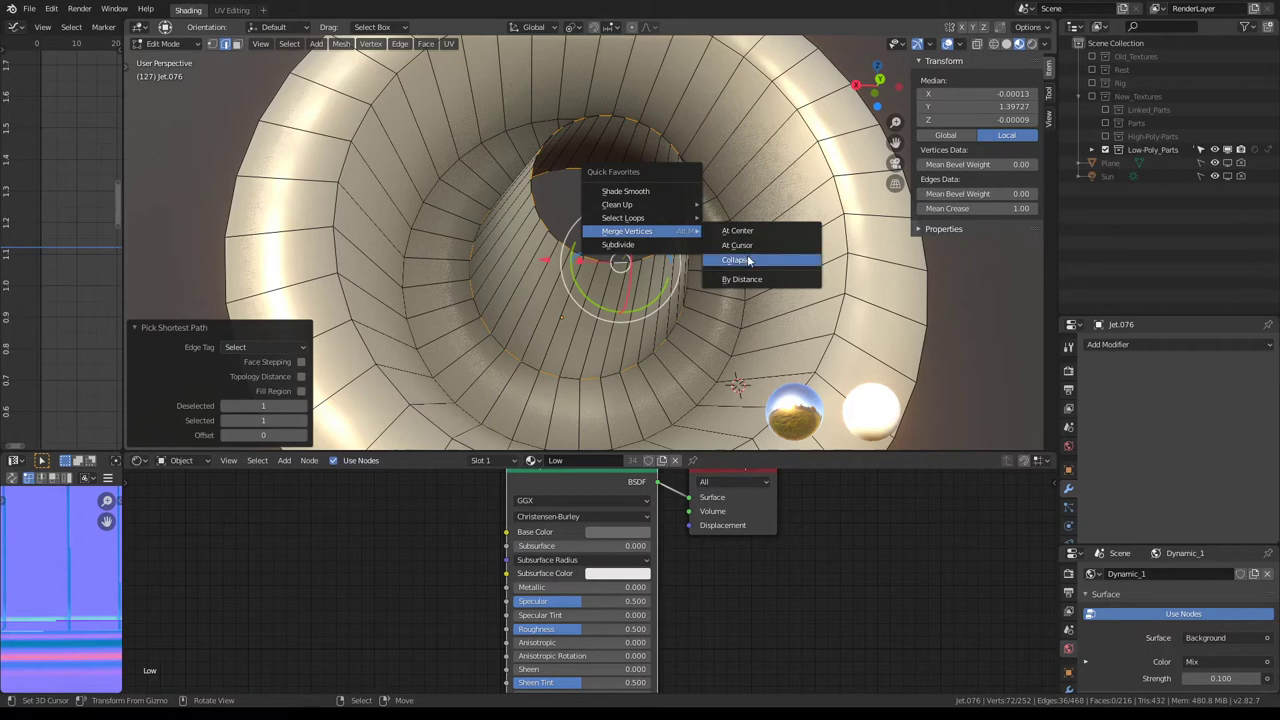
click(748, 261)
scroll(611, 231, down, 3)
scroll(611, 231, up, 2)
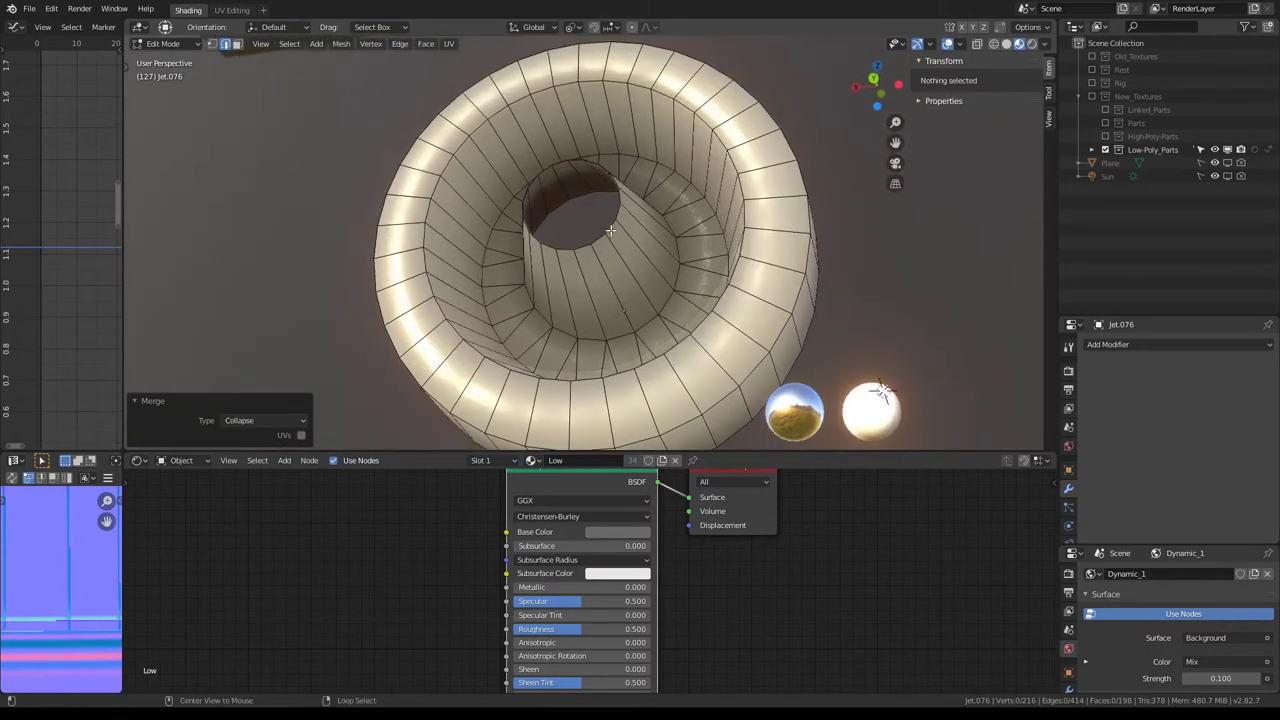
scroll(611, 231, down, 2)
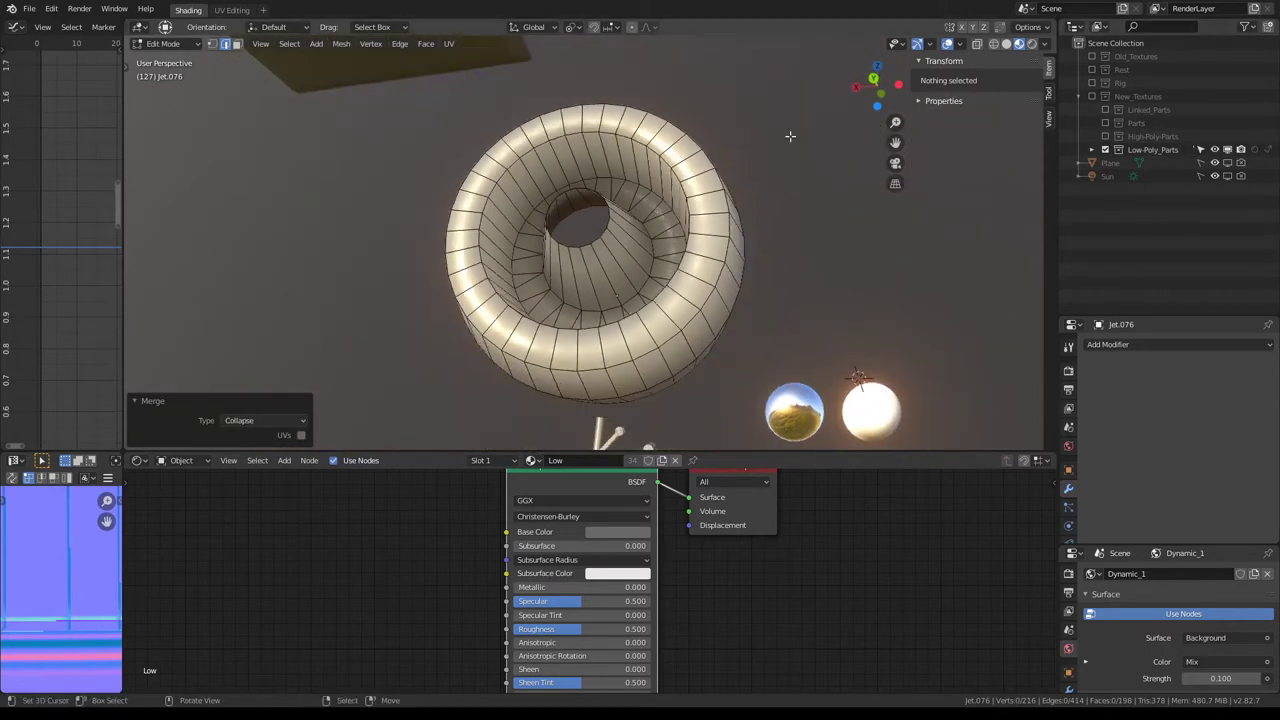
alt+click(604, 229)
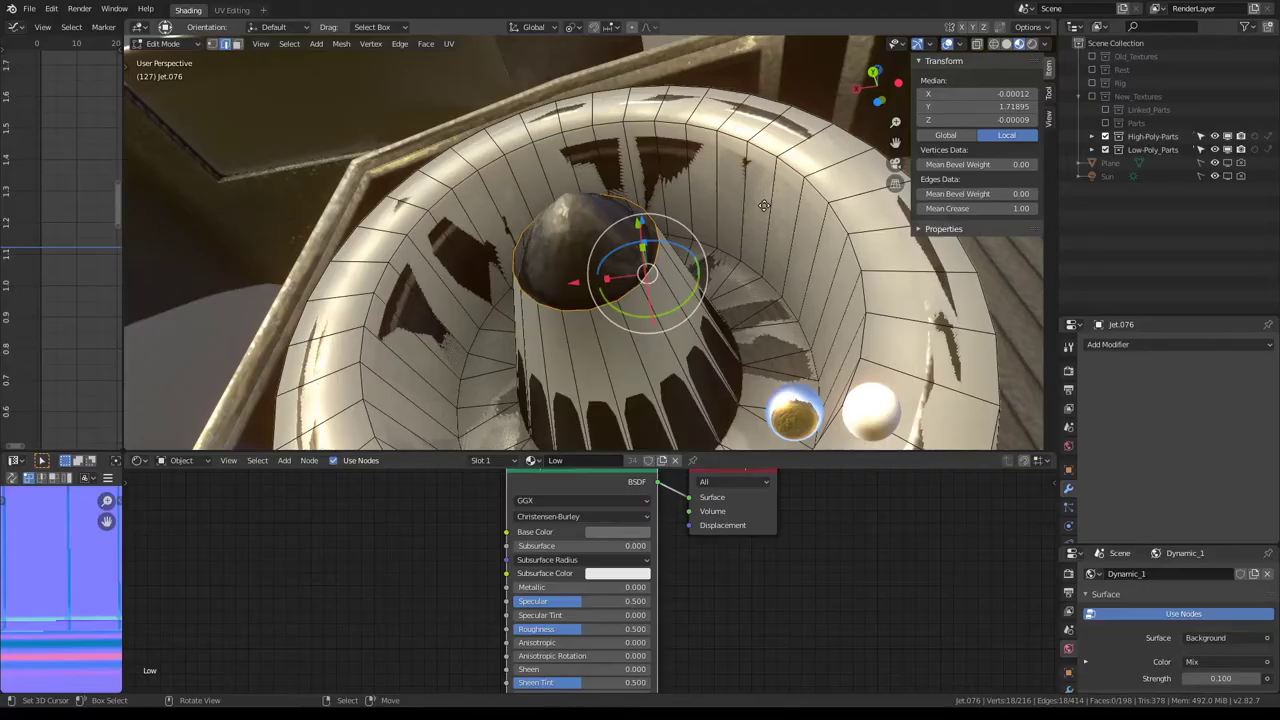
Step: Extrude the selected loop, scale it into a dome tip, and set the pivot to Median Point
key(e)
key(s)
click(752, 230)
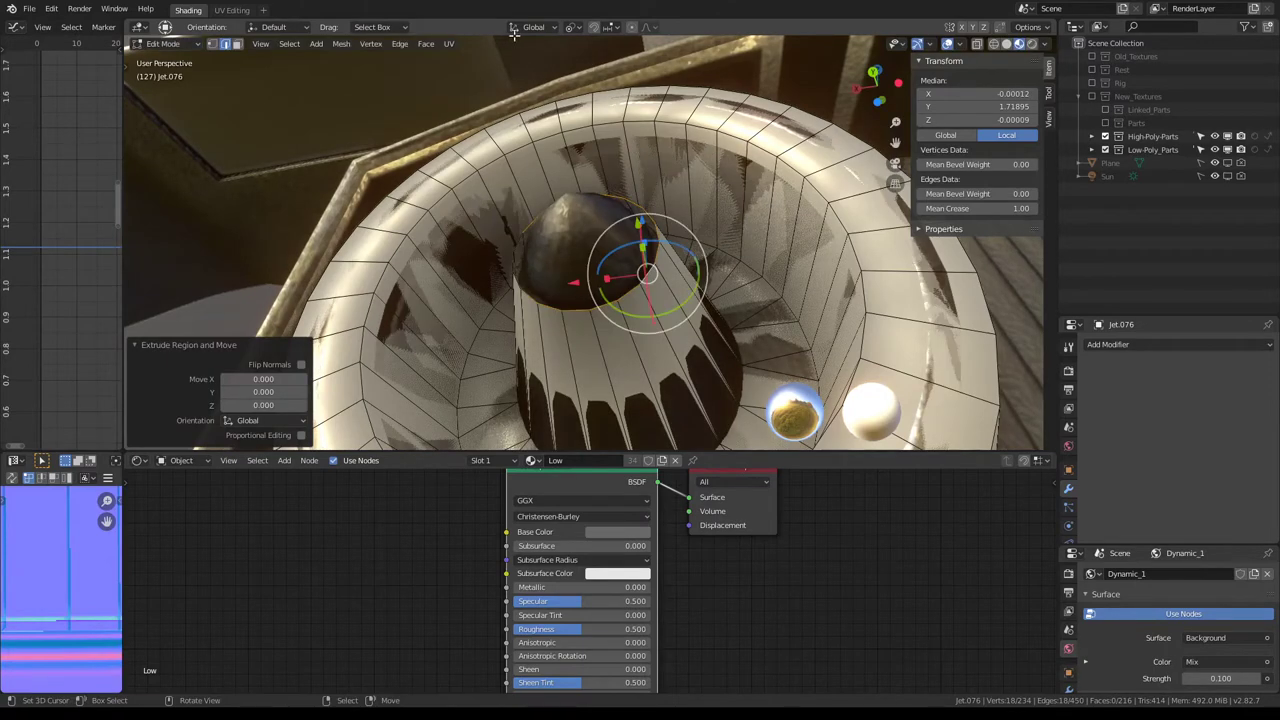
click(573, 28)
click(588, 87)
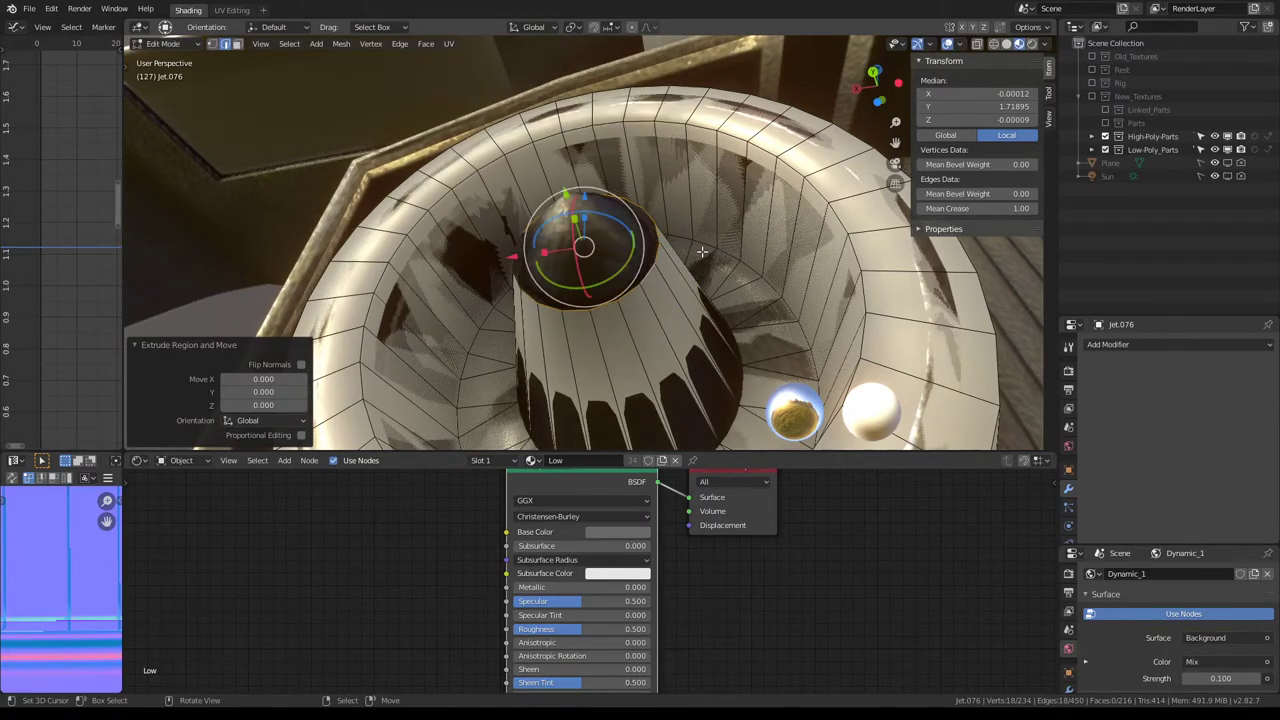
Step: Scale the cone's tip loop to 0.565 and push it slightly forward along the cone
key(s)
click(565, 195)
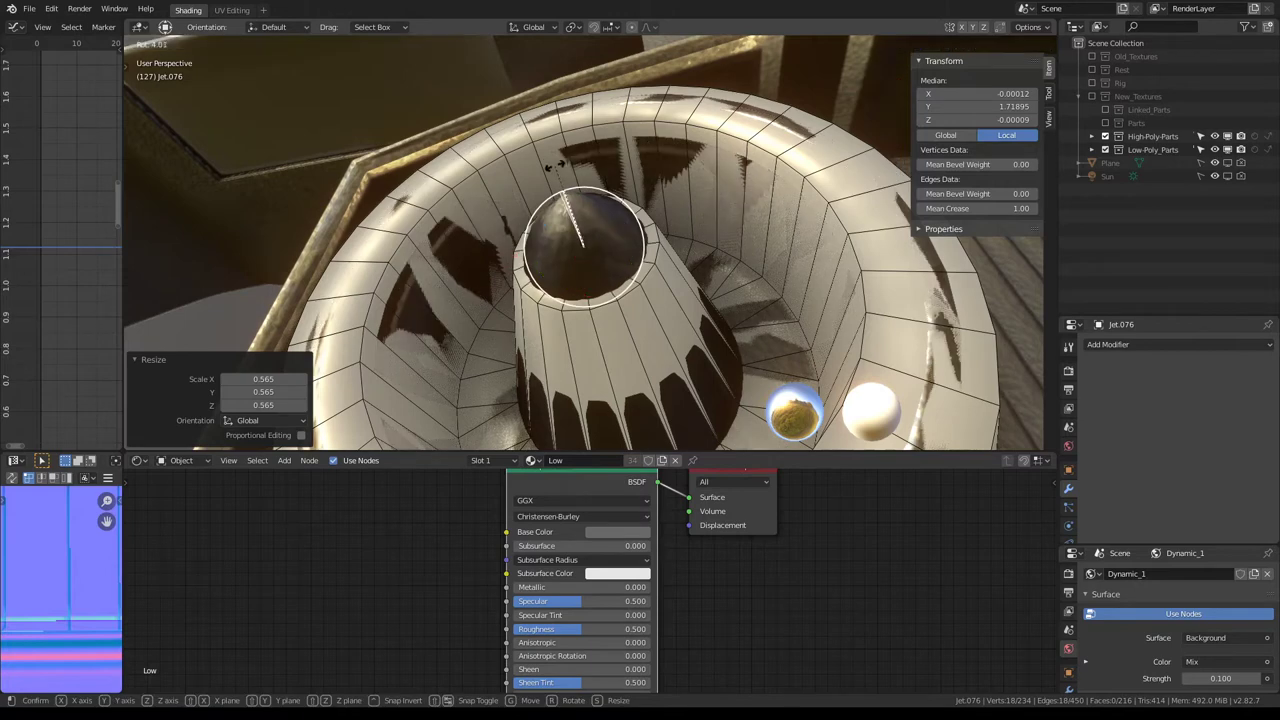
drag(565, 195, 553, 151)
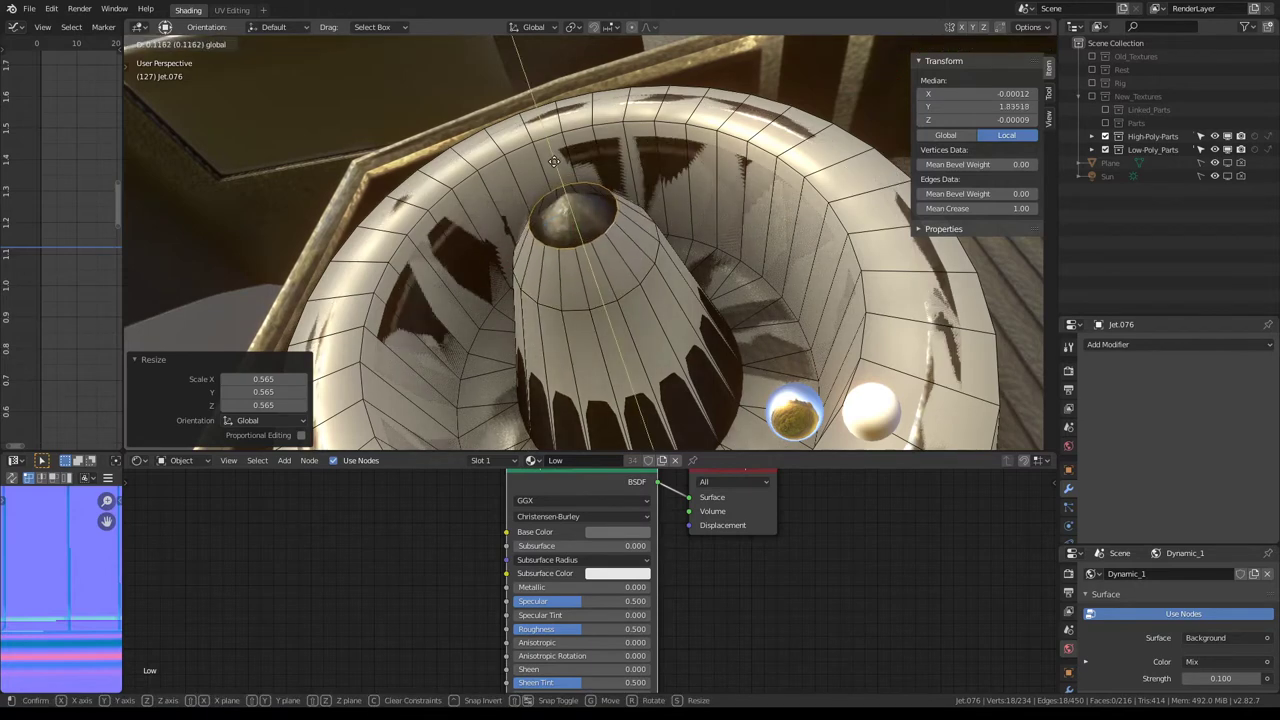
click(552, 157)
drag(552, 157, 641, 180)
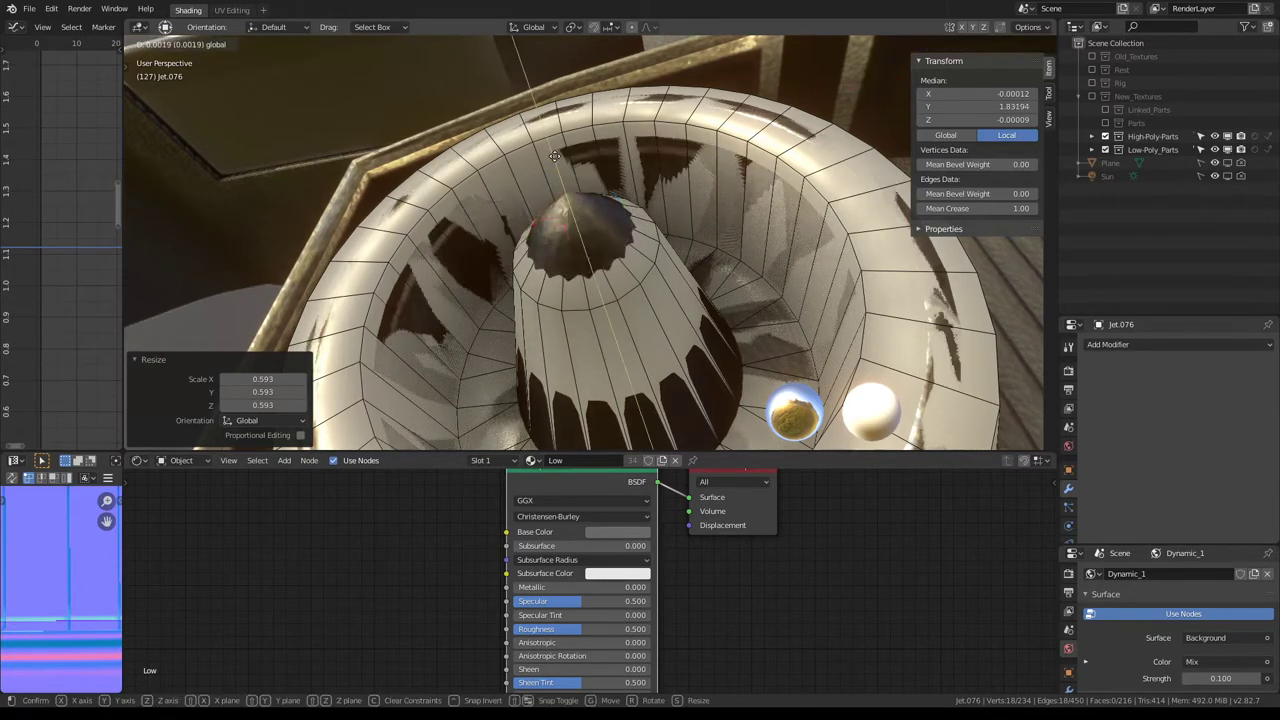
middle_drag(641, 180, 643, 200)
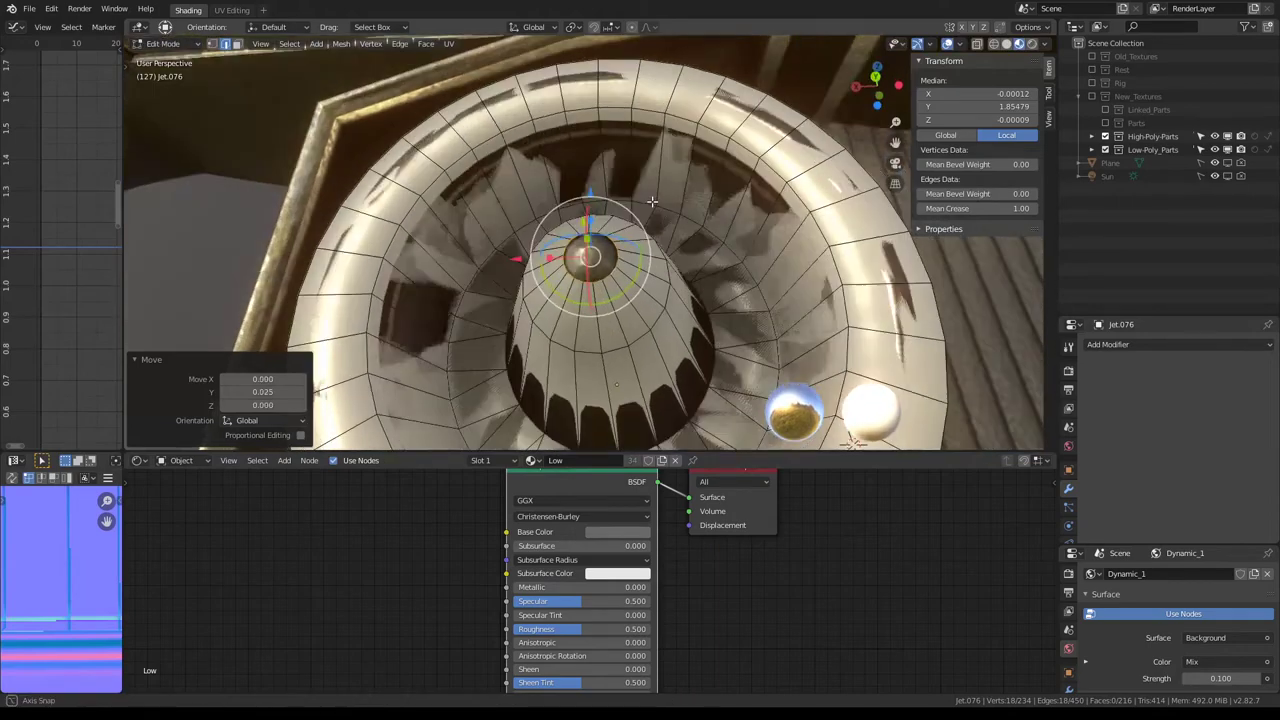
middle_drag(611, 268, 640, 252)
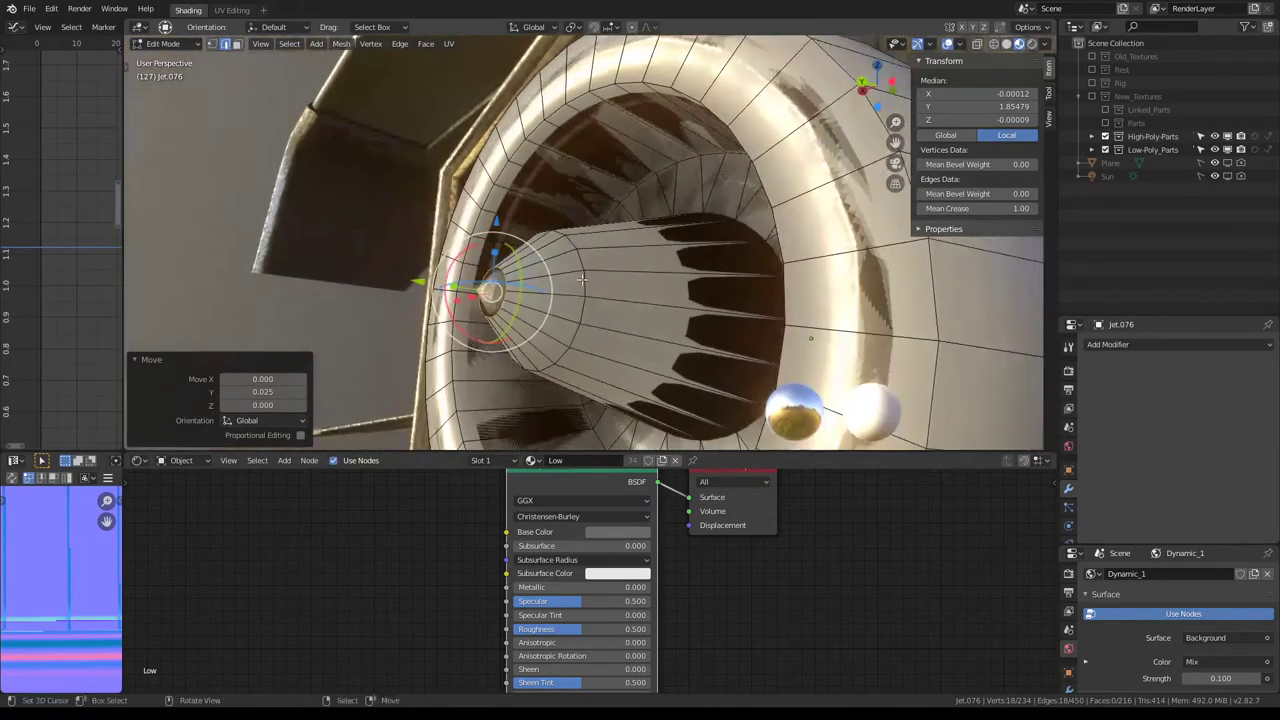
Step: Enlarge the tip loop to 1.105 and edge-slide it -0.074 along the cone
key(s)
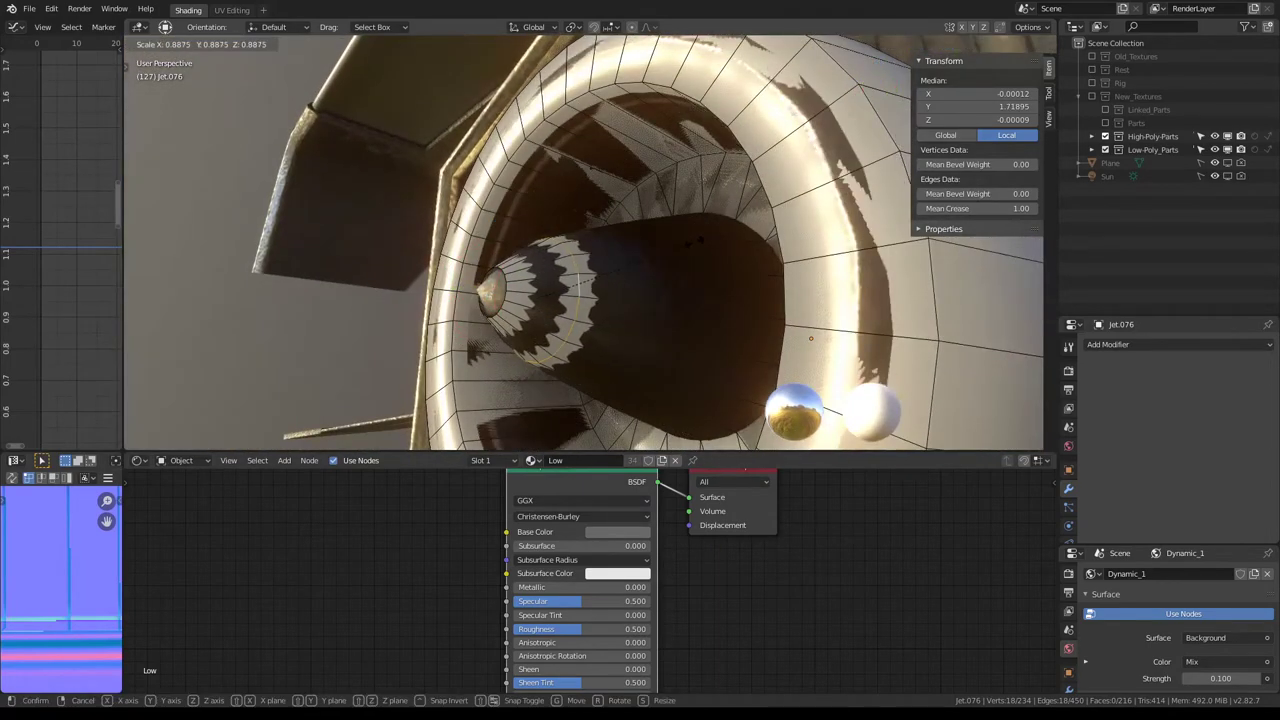
click(700, 240)
key(s)
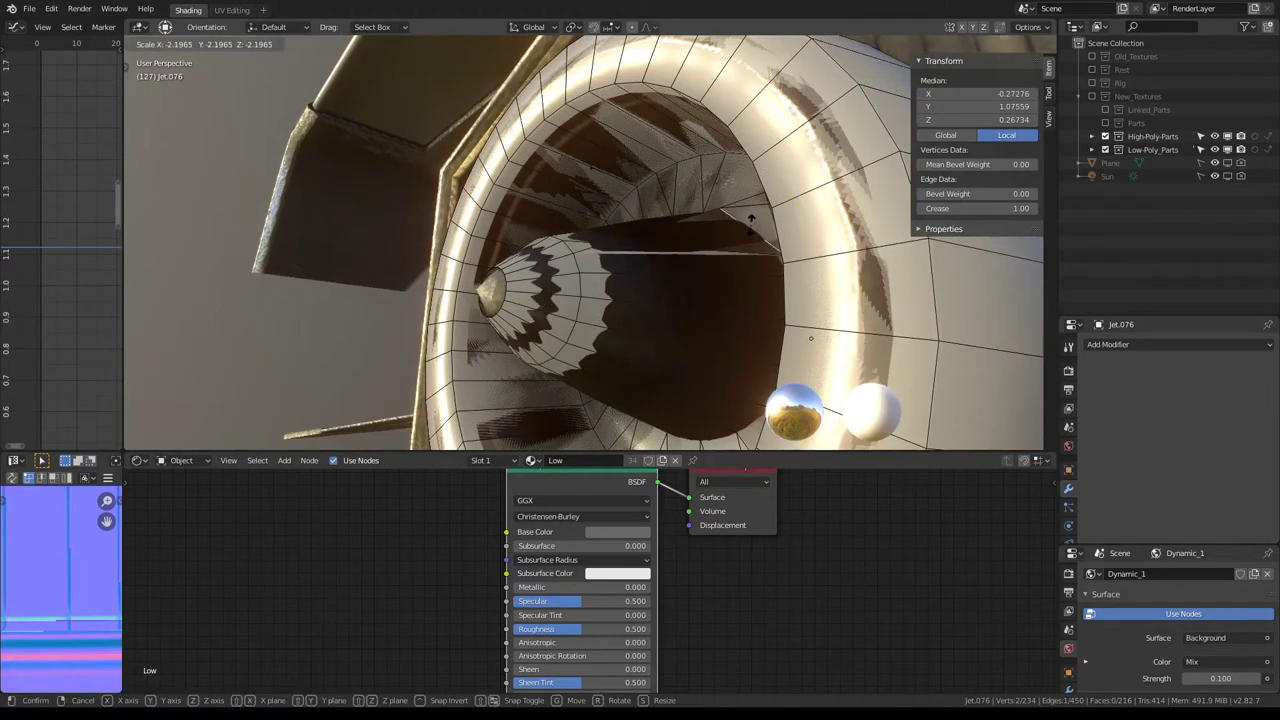
key(Escape)
key(s)
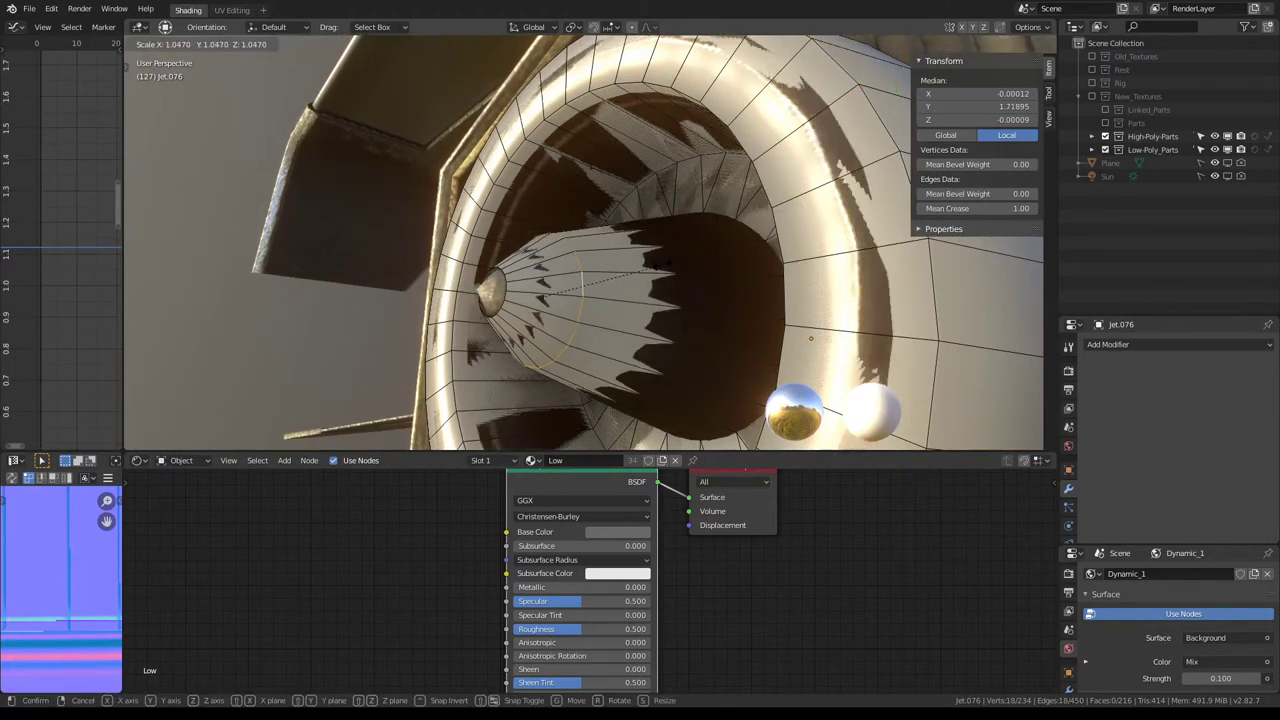
click(669, 264)
key(g)
key(g)
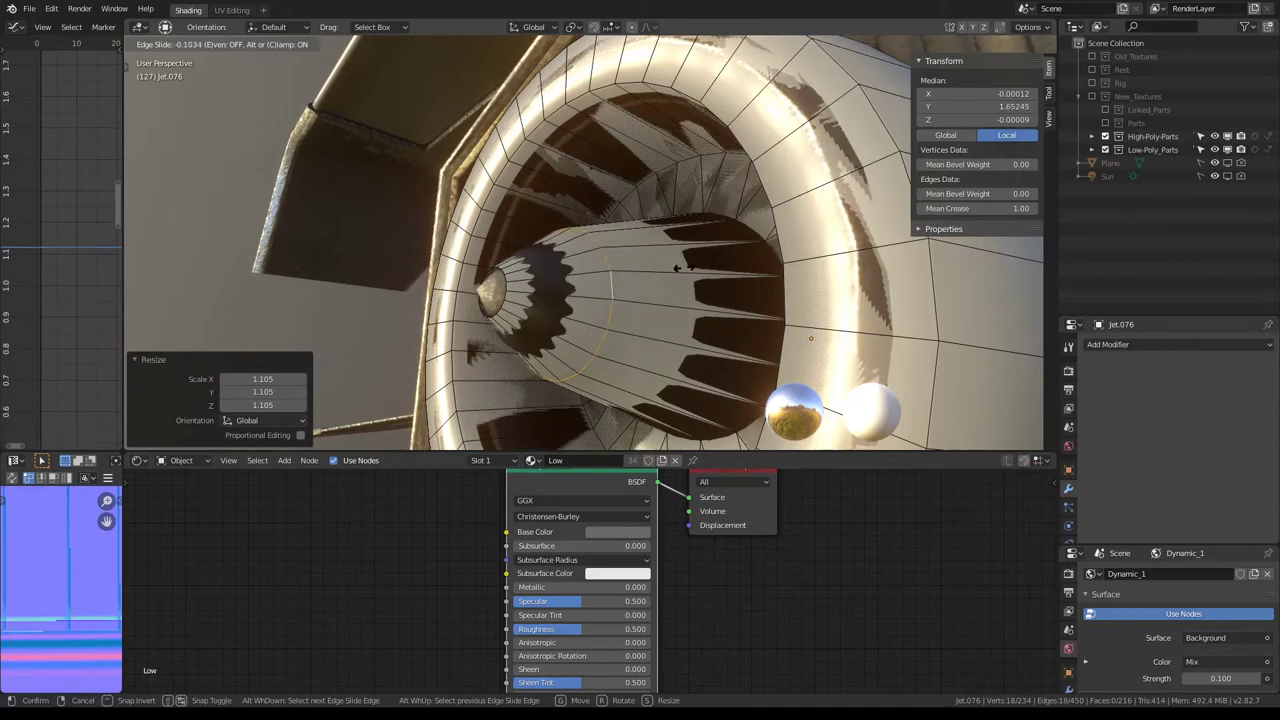
click(676, 266)
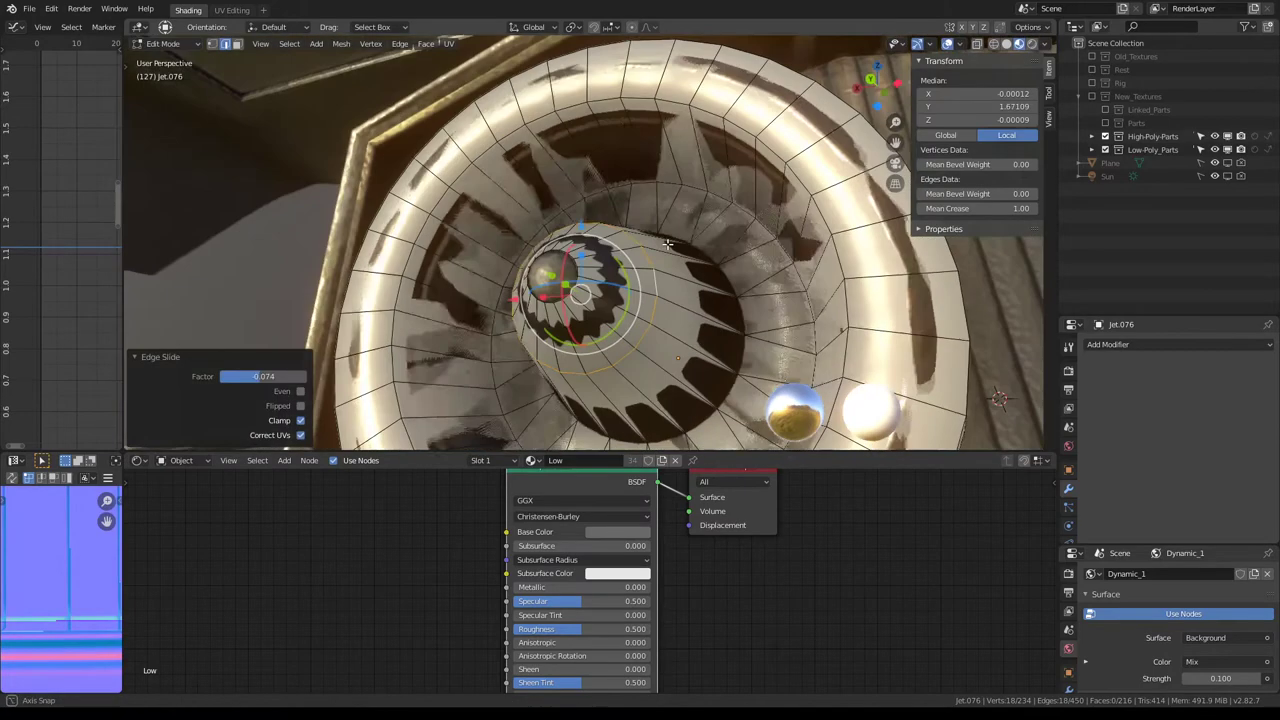
middle_drag(676, 266, 585, 272)
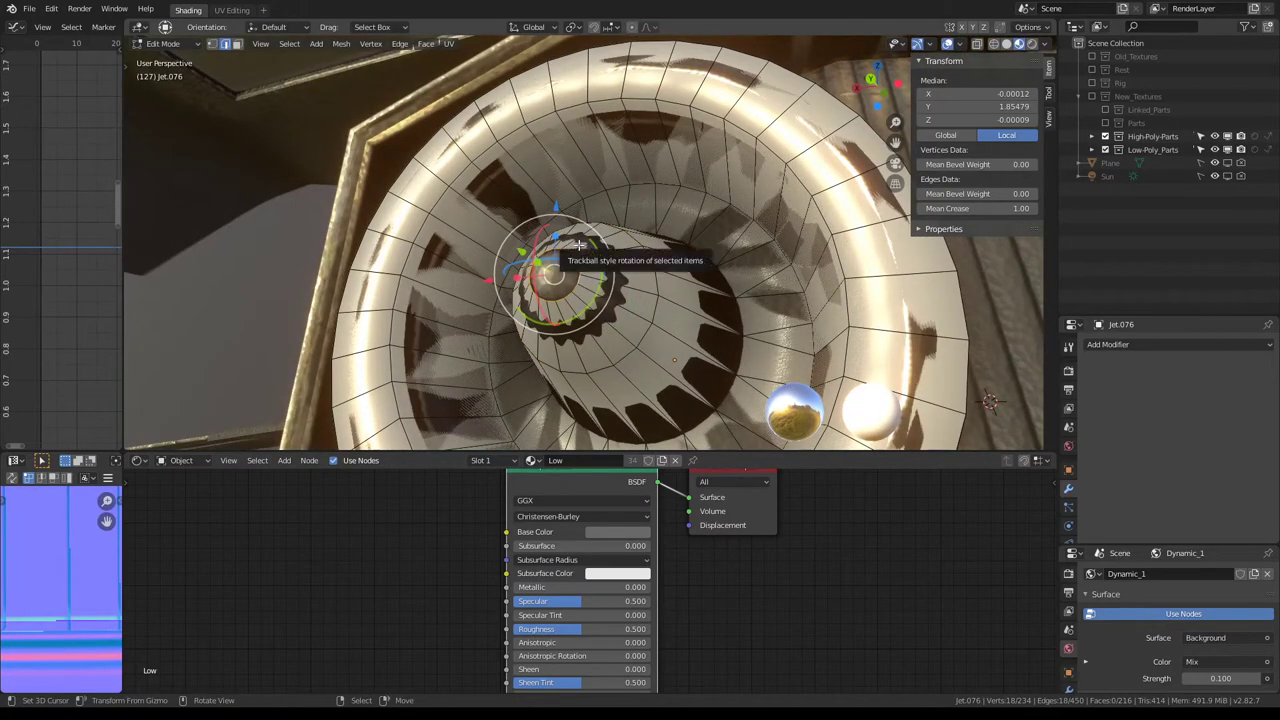
key(KP_Decimal)
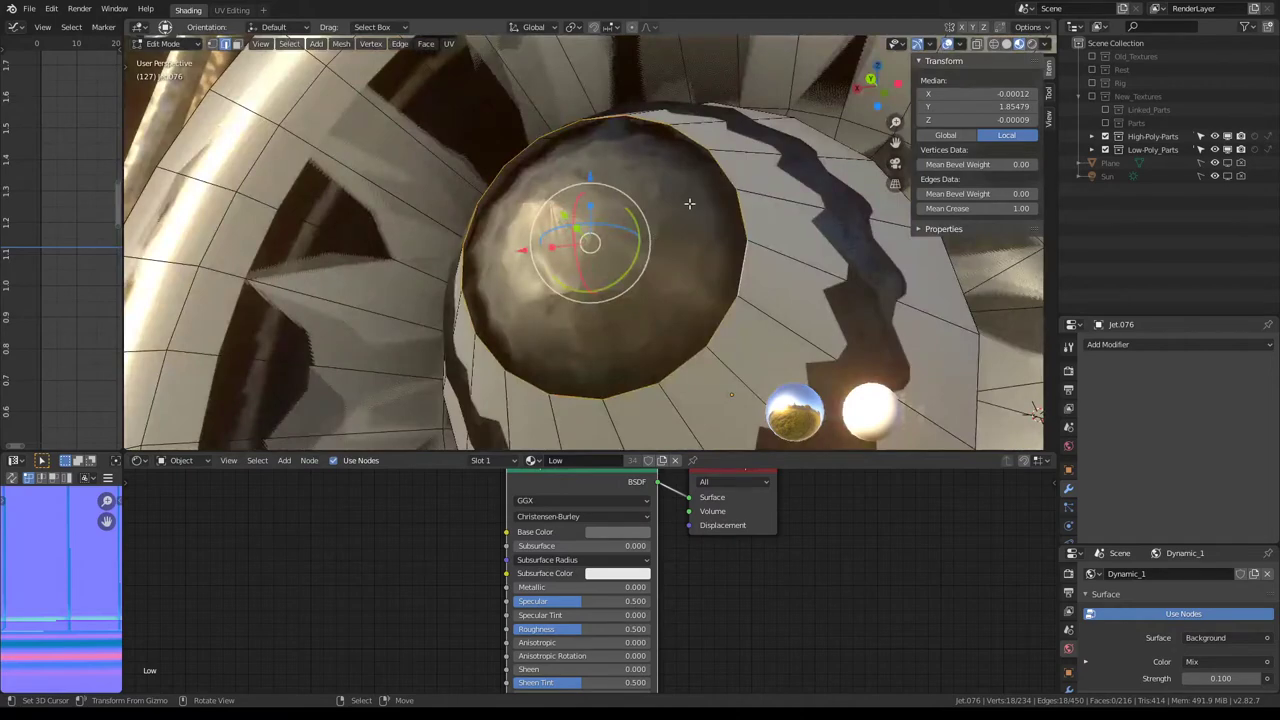
middle_drag(689, 203, 566, 192)
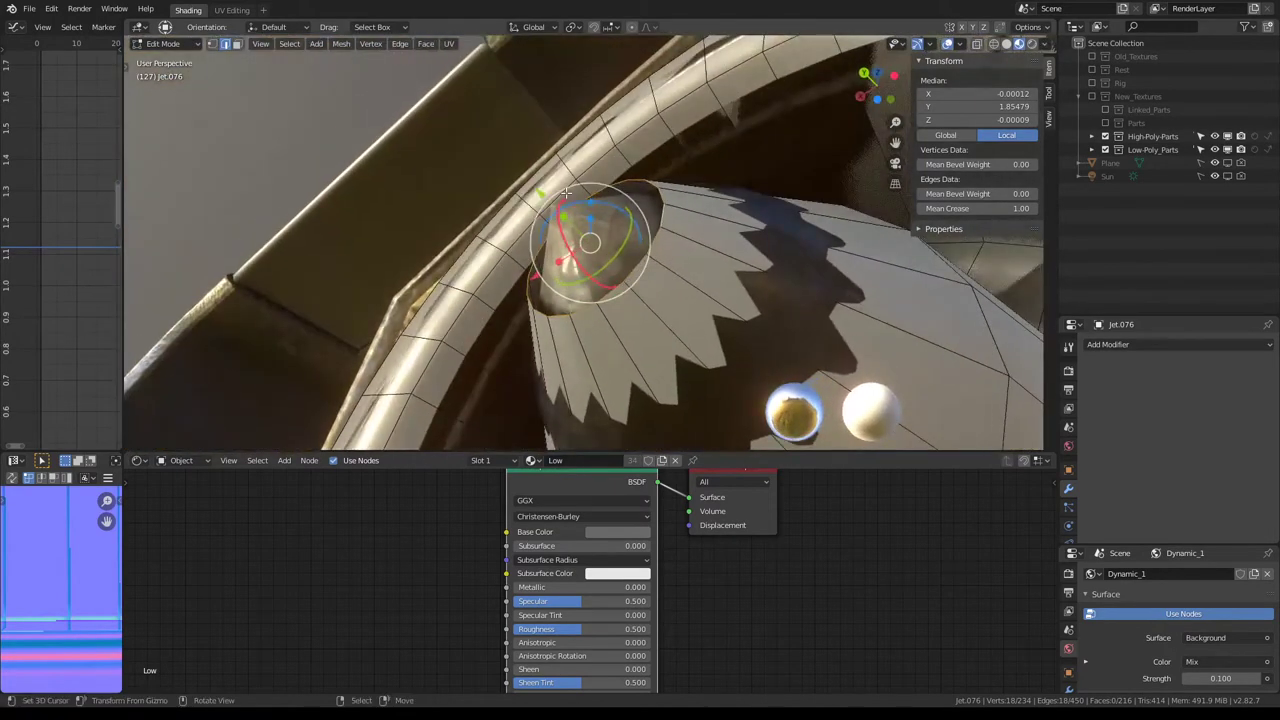
Step: Extrude the tip loop 0.05 along Y, shrink and collapse it to an apex, then nudge the apex back
key(e)
right_click(551, 187)
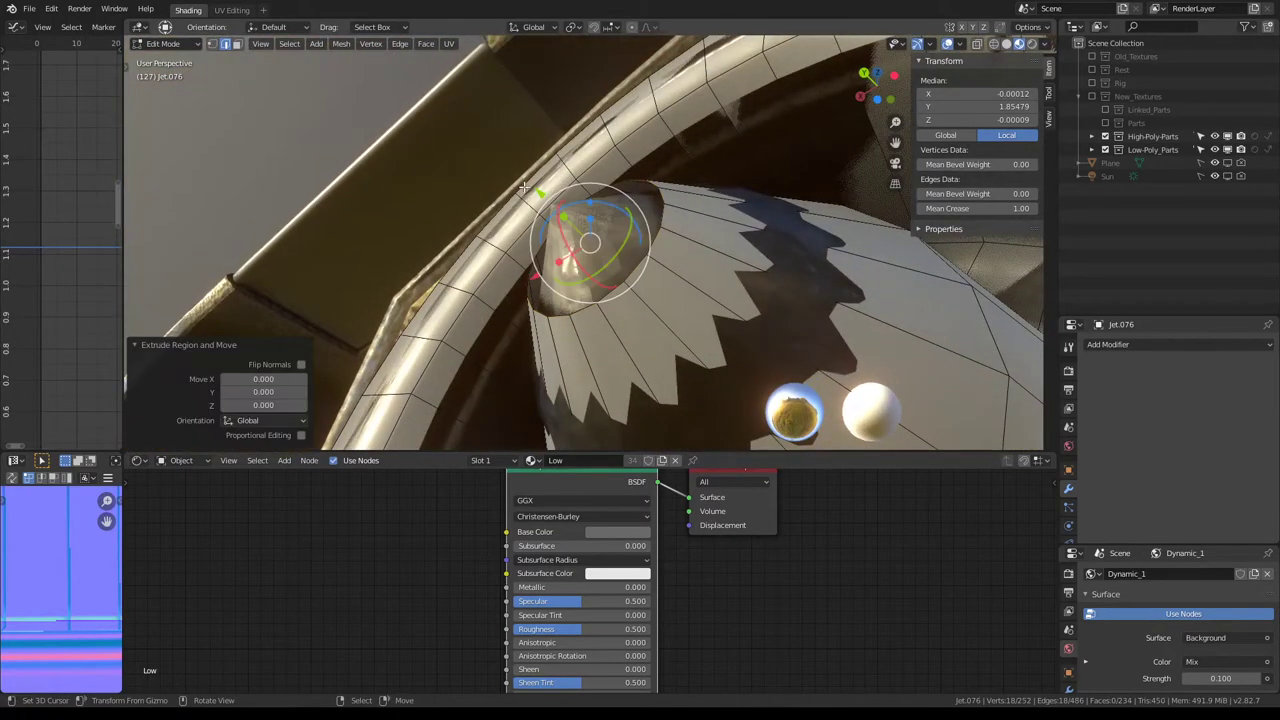
text(gy)
text(0.05)
key(Return)
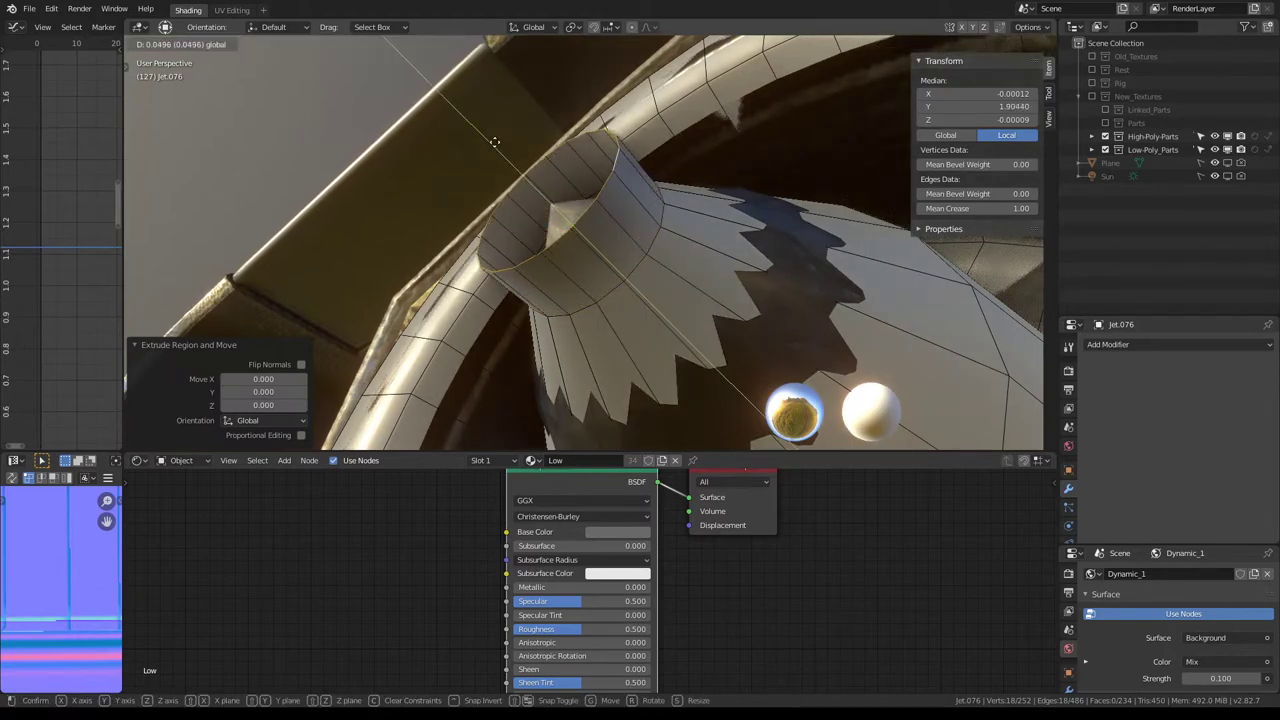
key(s)
click(626, 168)
key(q)
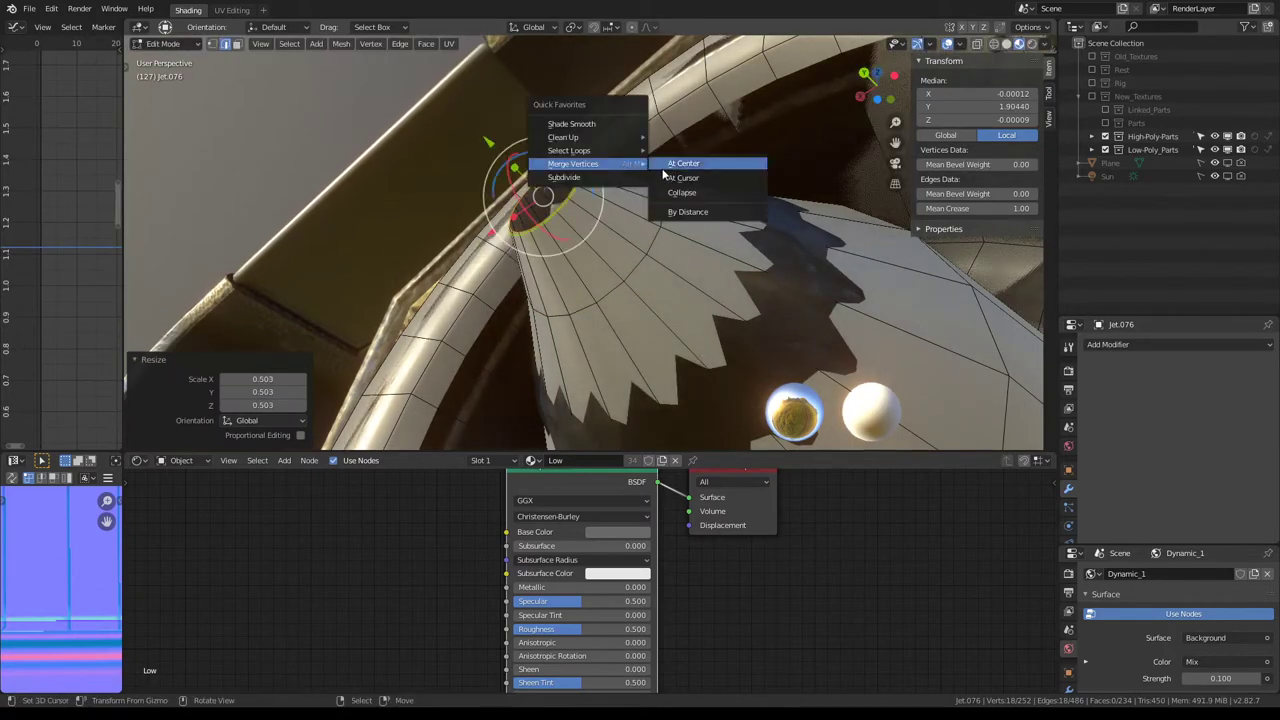
click(705, 191)
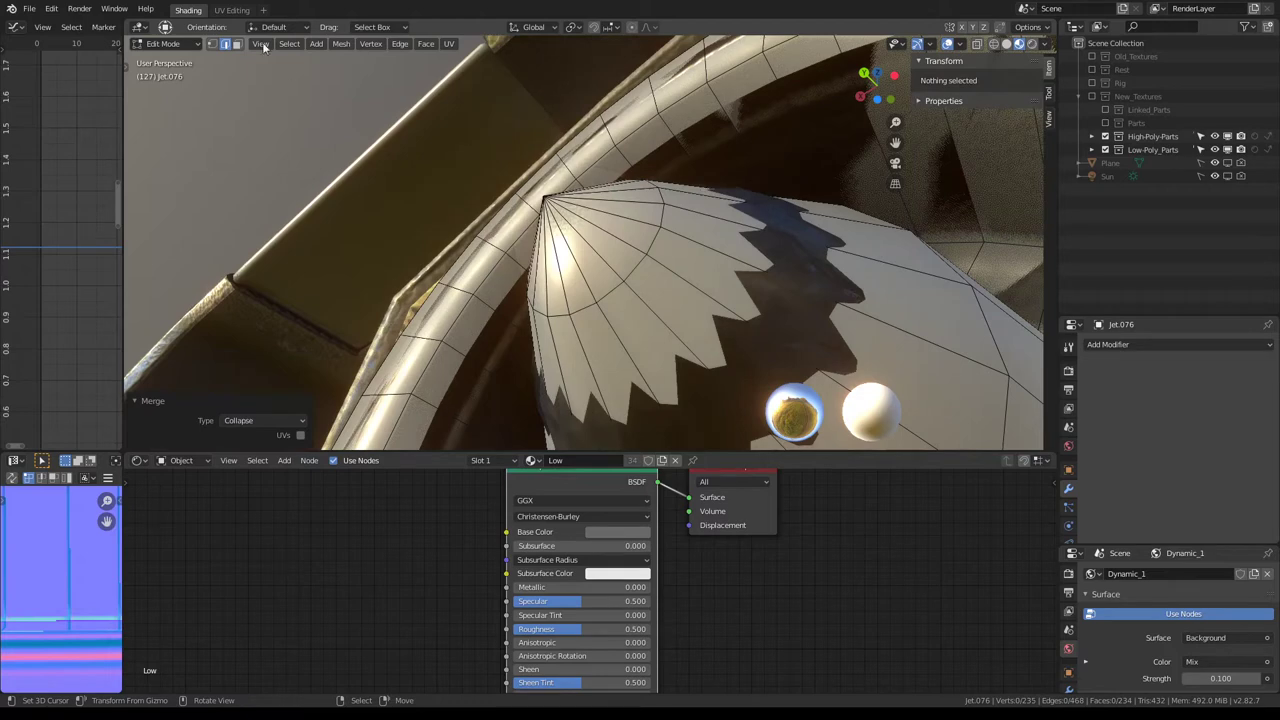
click(212, 45)
click(543, 197)
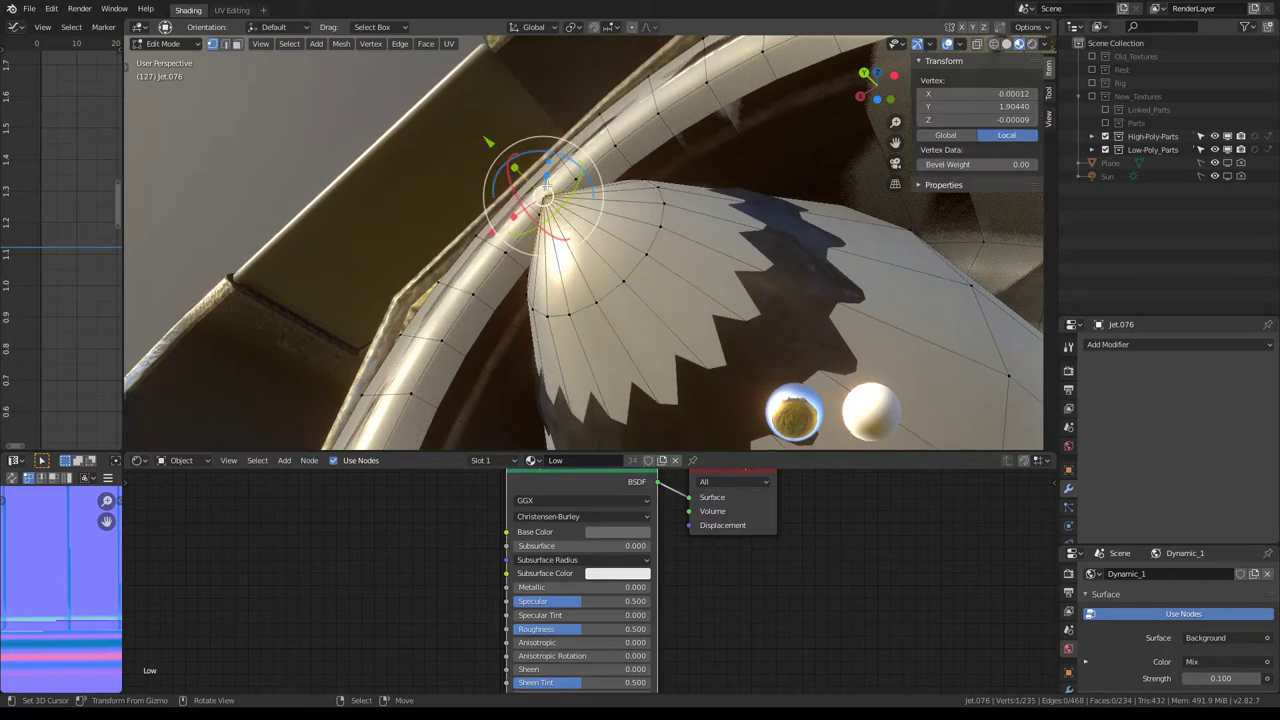
drag(489, 140, 496, 150)
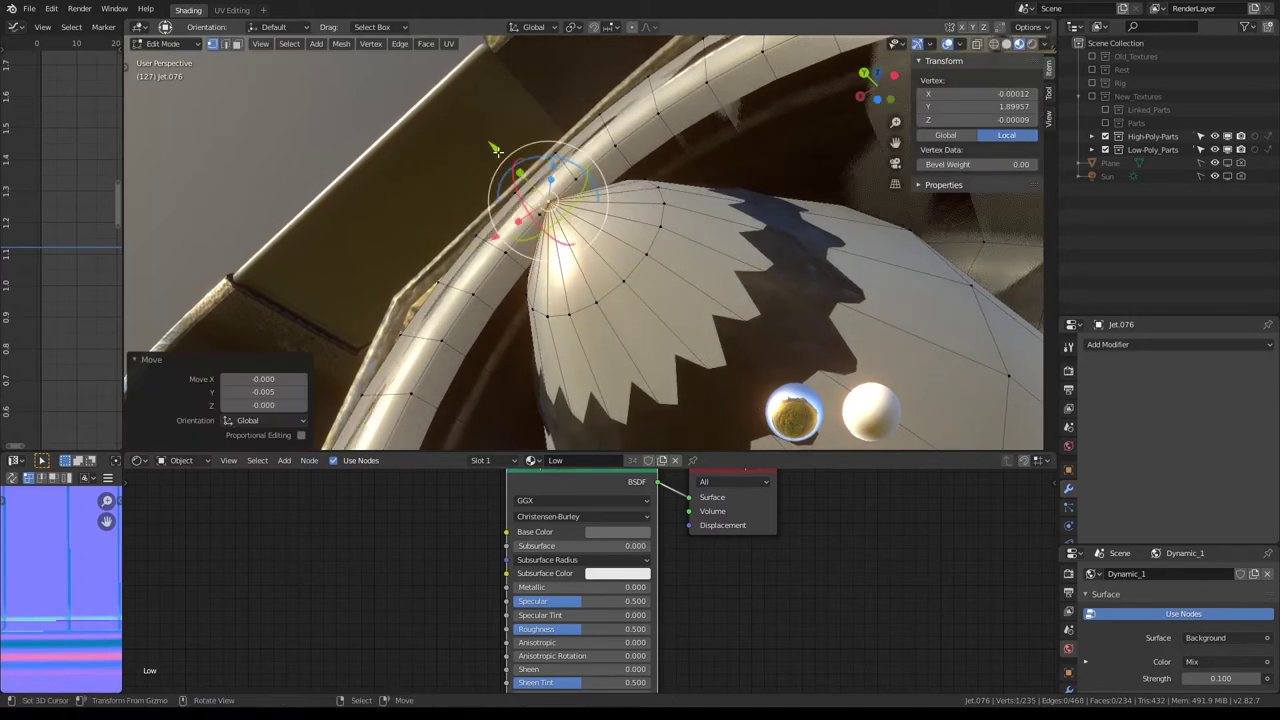
Step: Edge-slide the loop behind the apex, enlarge it slightly, and return to Object Mode
alt+click(646, 247)
middle_drag(646, 247, 709, 214)
key(g)
key(g)
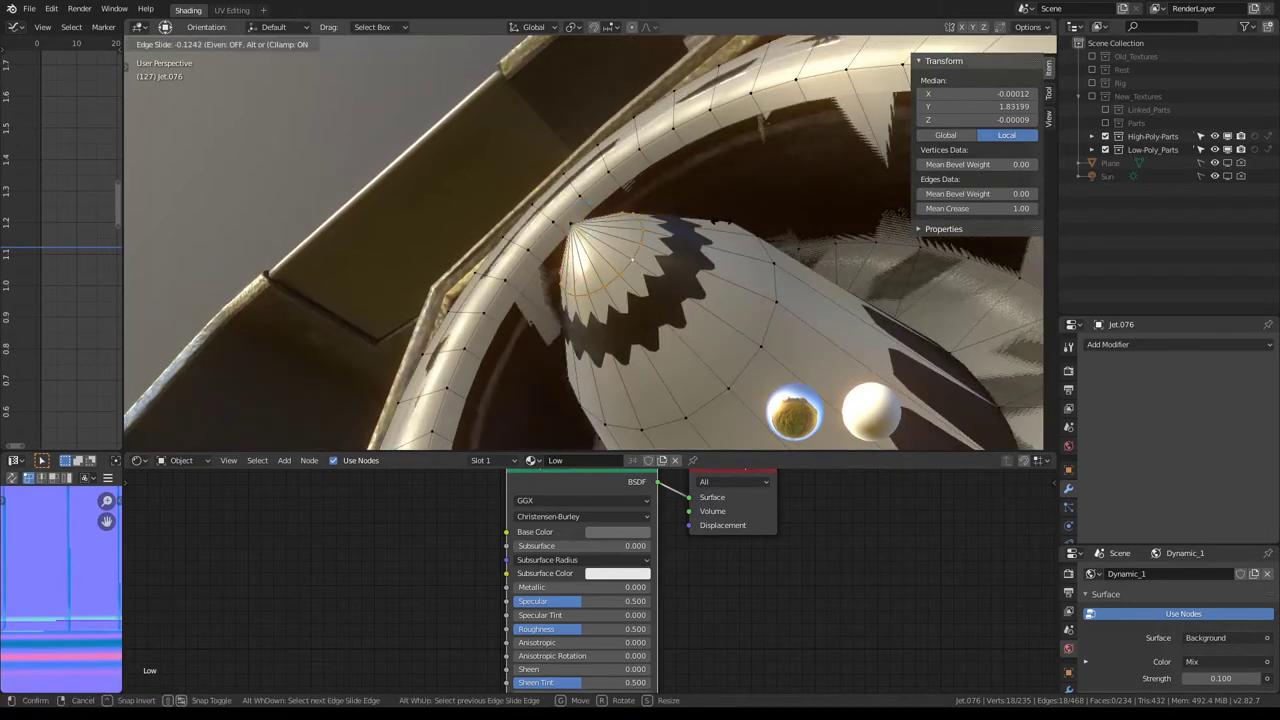
click(738, 230)
key(s)
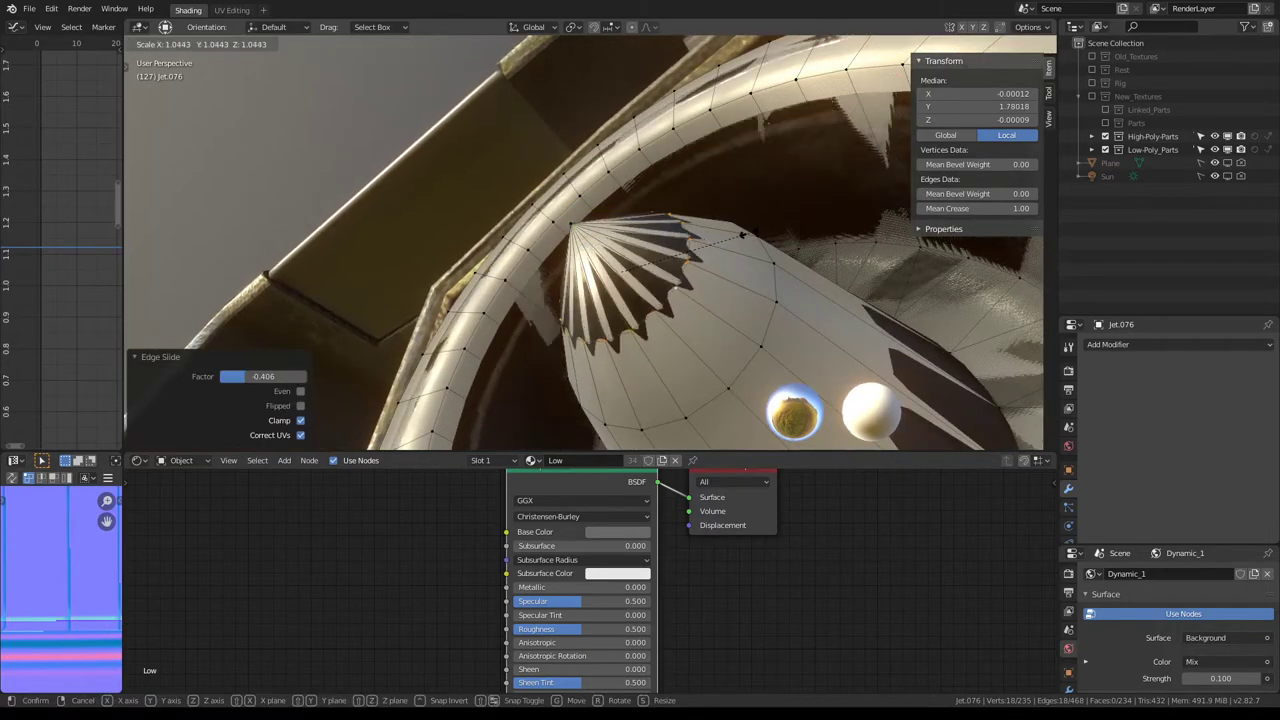
click(680, 183)
middle_drag(680, 183, 659, 230)
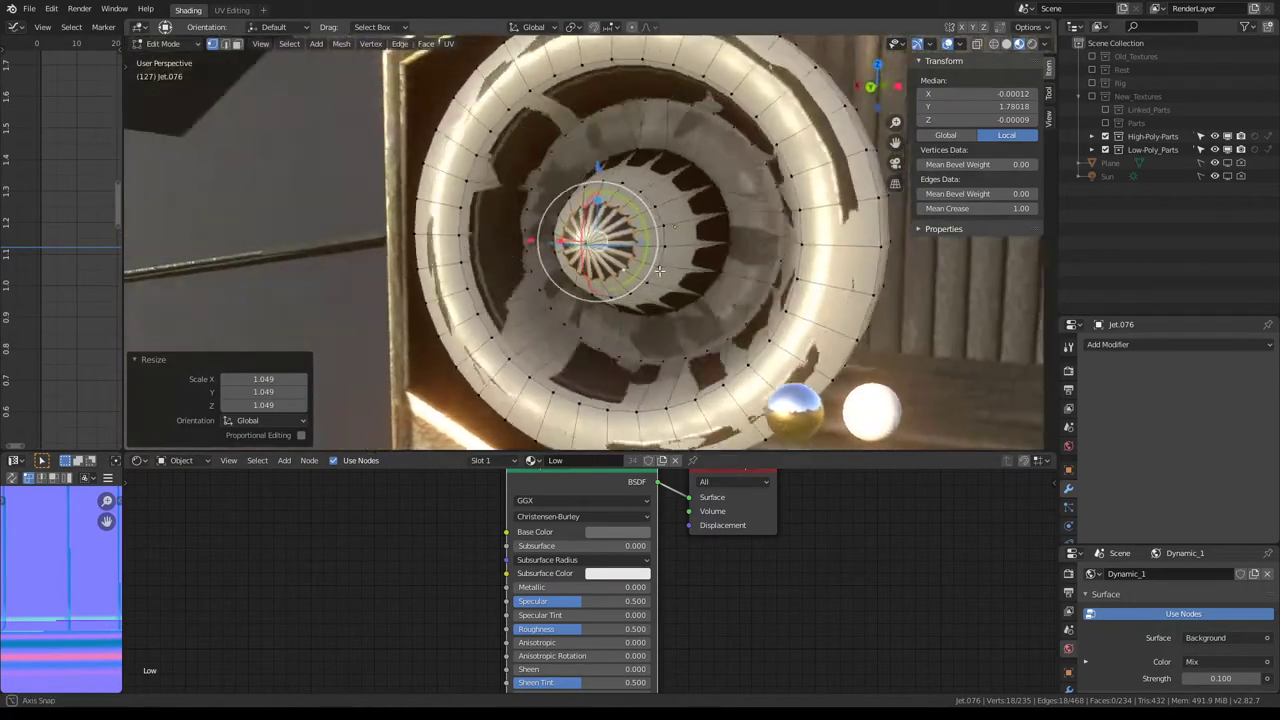
scroll(659, 230, down, 4)
key(Tab)
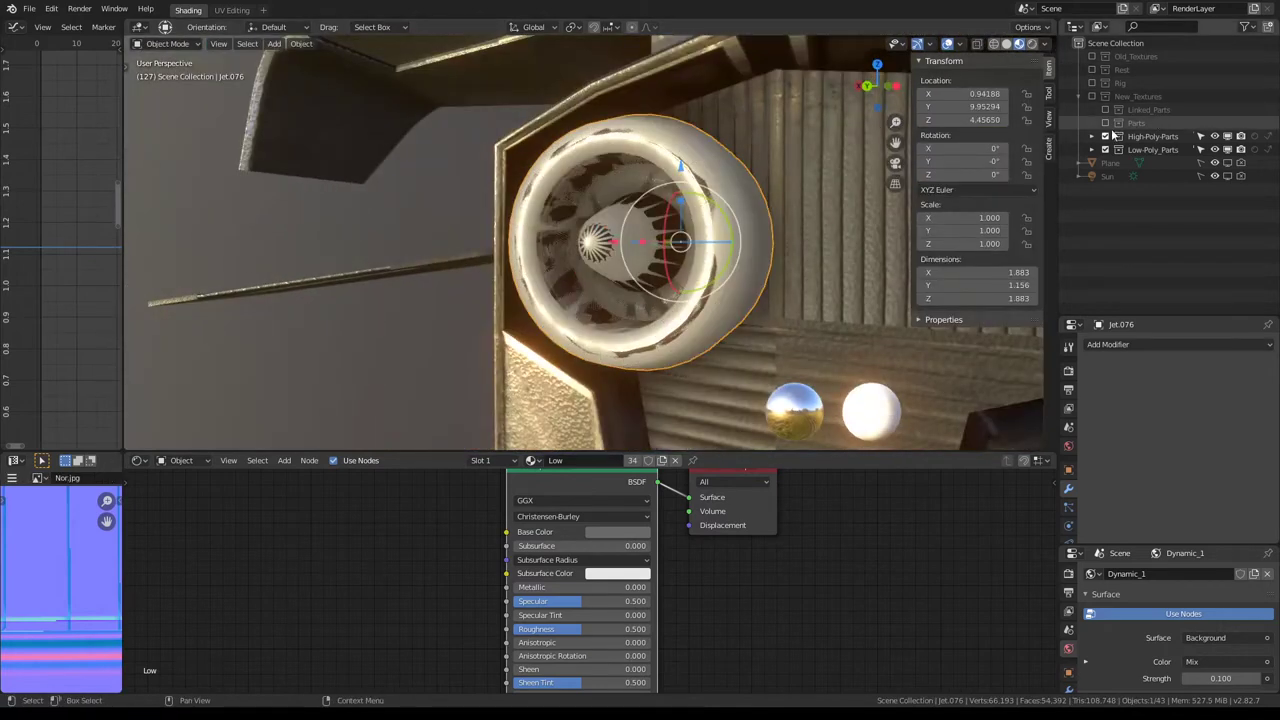
Step: Hide High-Poly_Parts and move Jet.076 into the Low-Poly_Parts > Done collection
click(1105, 136)
middle_drag(760, 180, 696, 185)
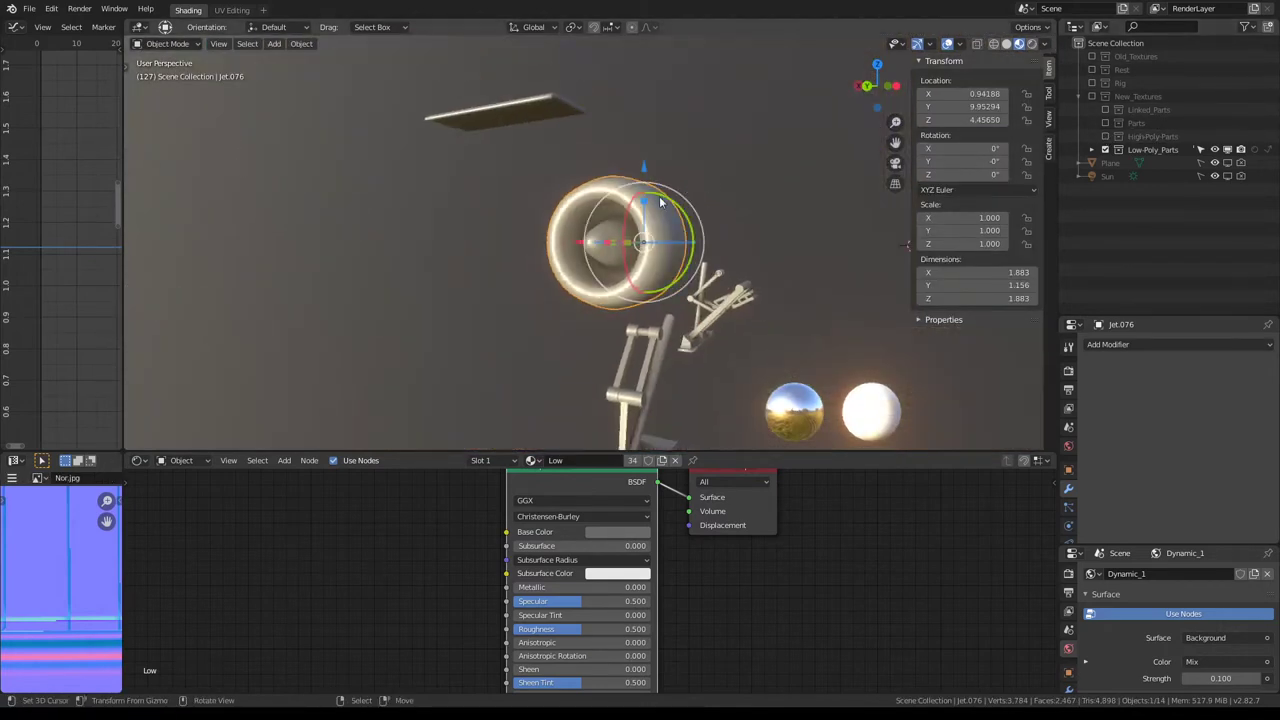
key(m)
mouse_move(728, 256)
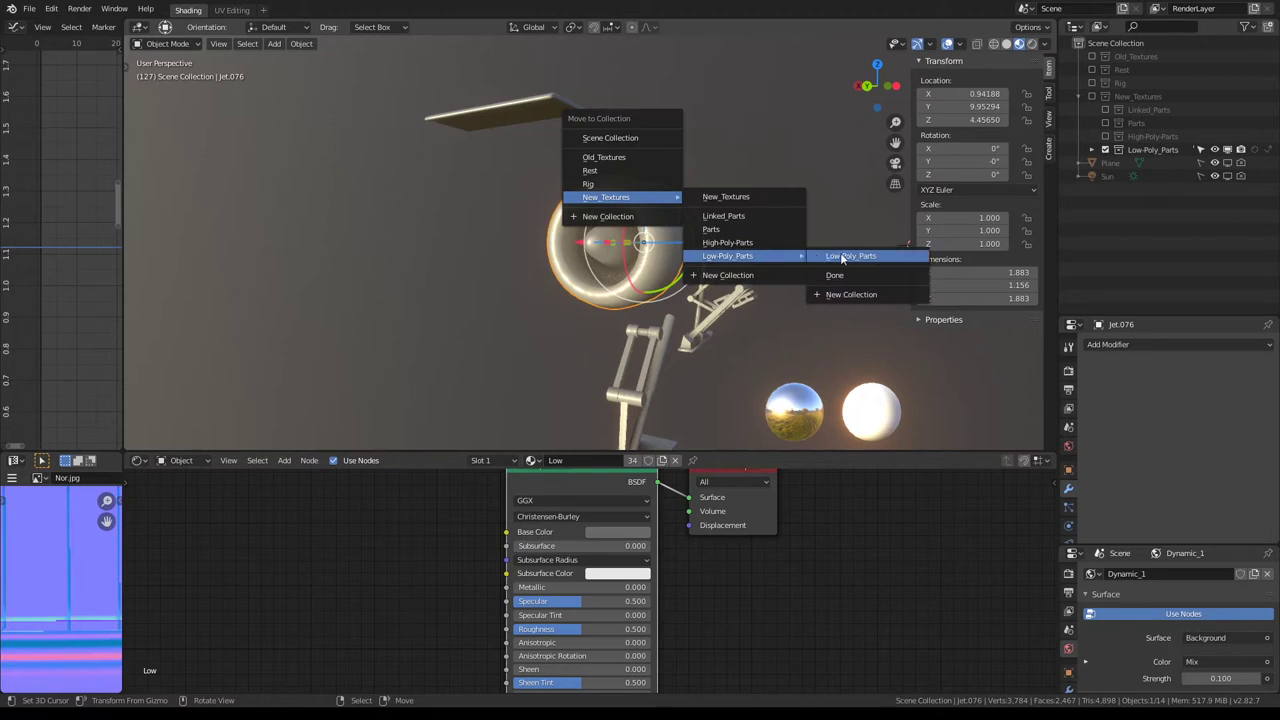
click(843, 274)
Step: Select the flat fin Jet.065 and enter Edit Mode on it
mouse_move(589, 229)
middle_down()
mouse_move(542, 201)
mouse_move(666, 240)
mouse_move(587, 194)
mouse_move(601, 168)
mouse_move(571, 200)
mouse_move(674, 203)
mouse_move(618, 196)
middle_up()
click(587, 200)
key(Tab)
scroll(601, 168, up, 3)
scroll(540, 219, up, 2)
scroll(643, 186, up, 2)
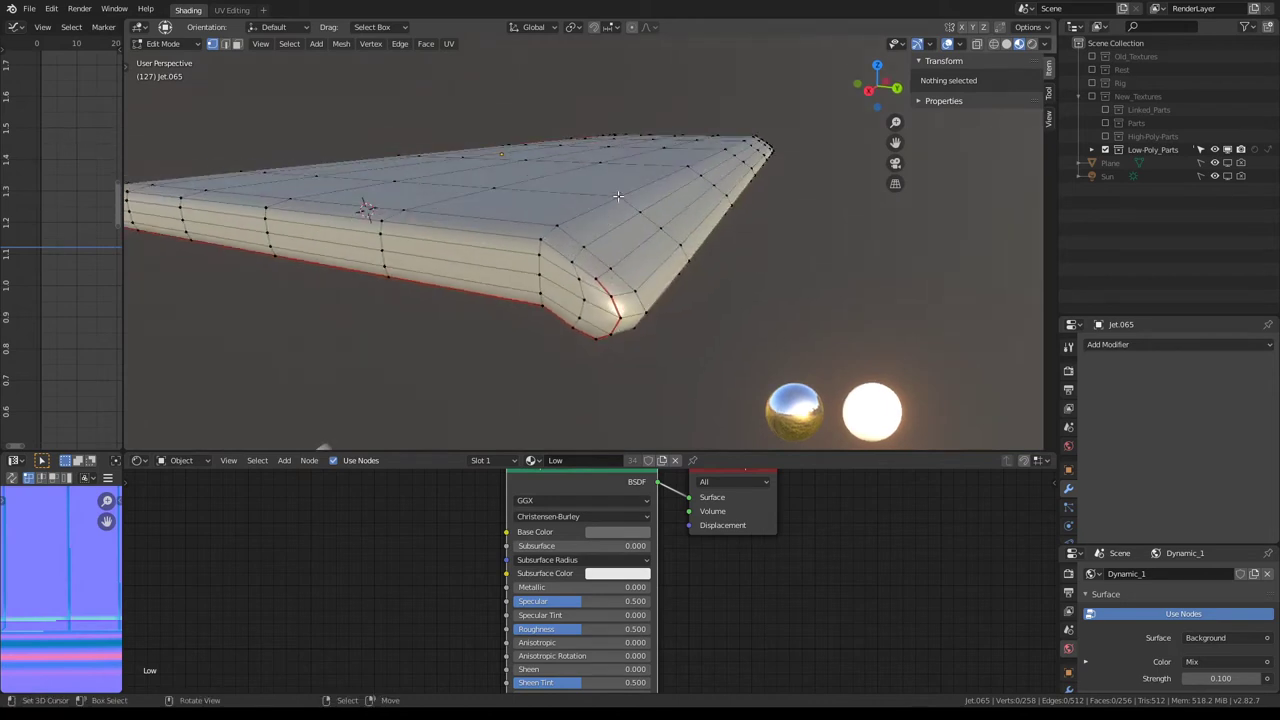
Step: Try a Limited Dissolve on the whole Jet.065 mesh, then undo it
key(a)
key(q)
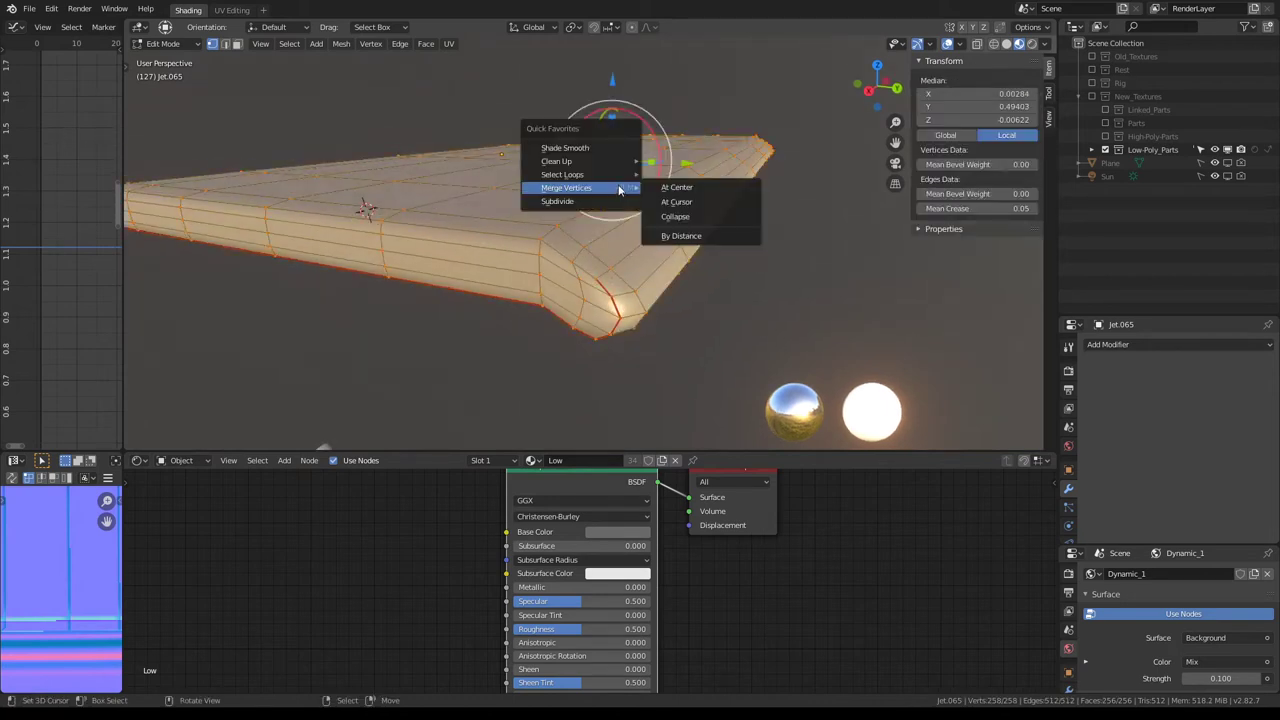
mouse_move(585, 161)
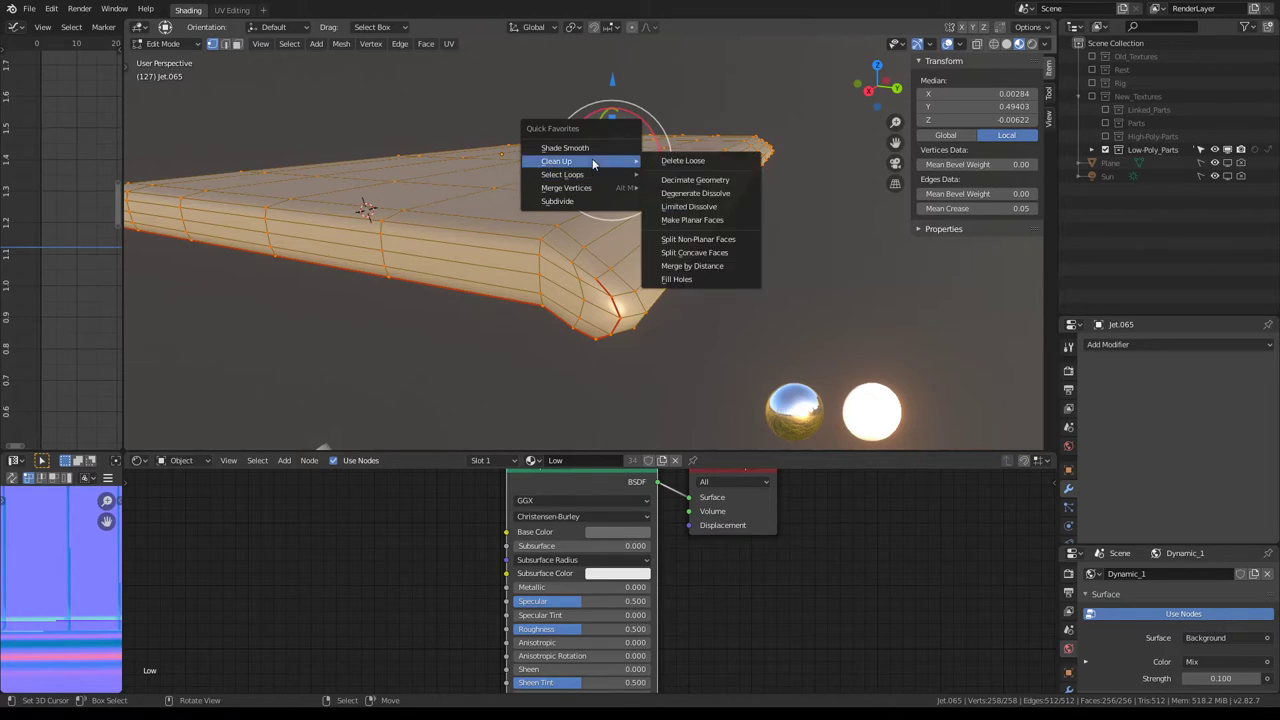
click(680, 207)
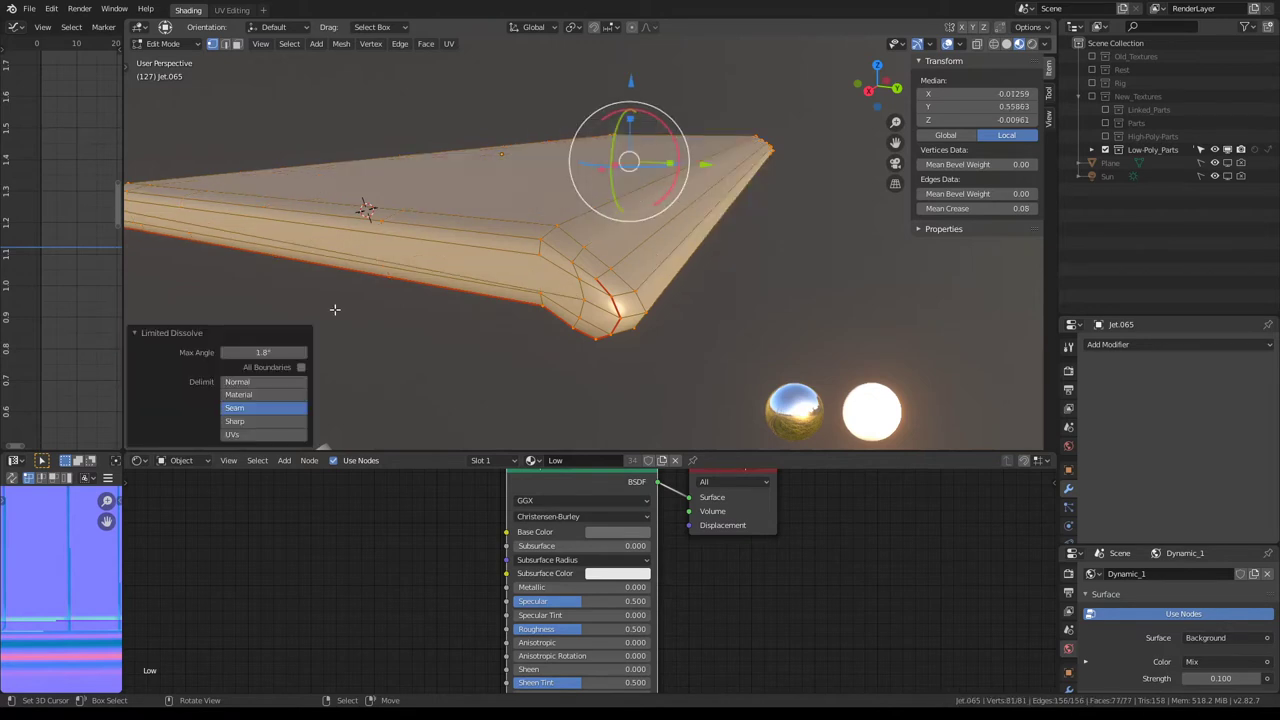
drag(288, 352, 230, 352)
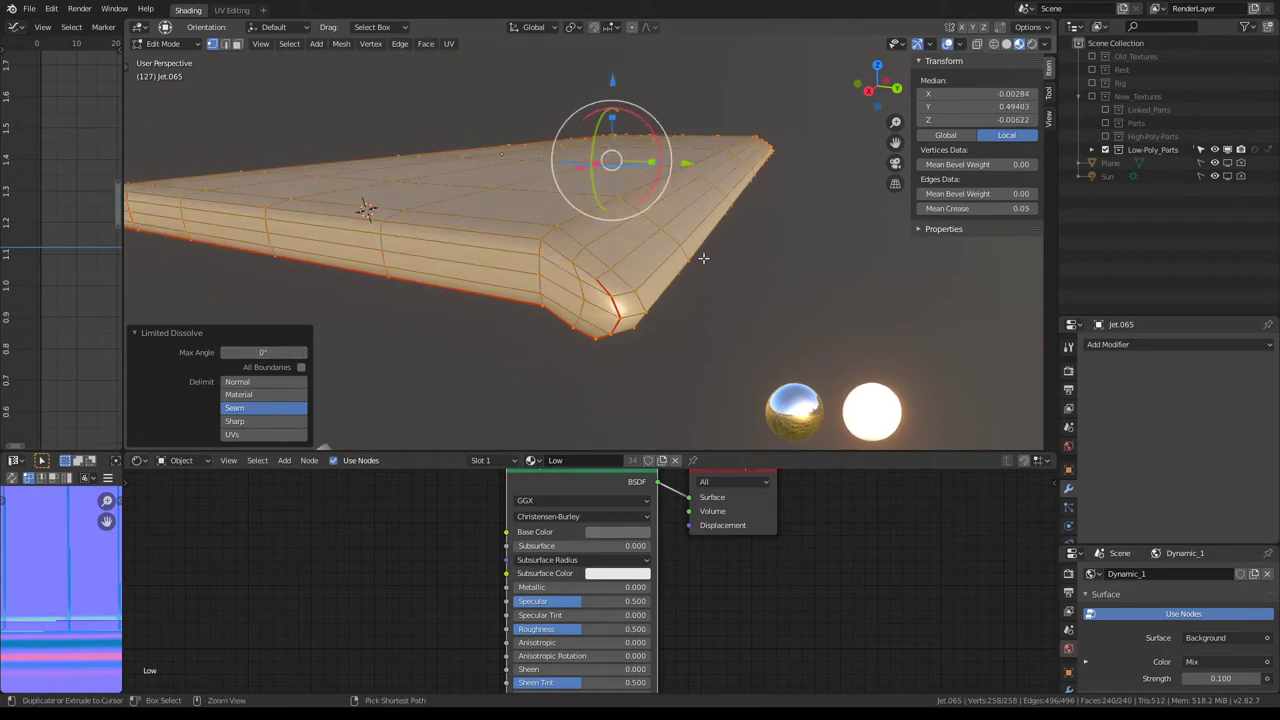
key(ctrl+z)
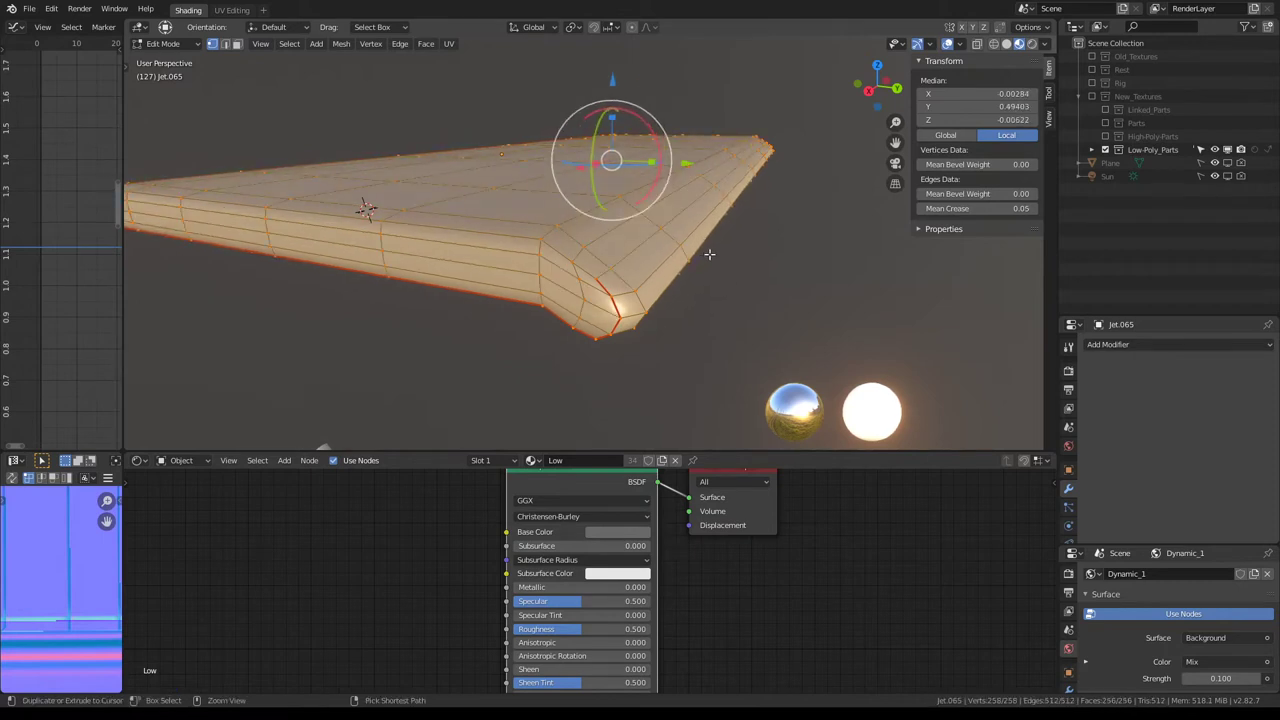
Step: Edge-slide the bottom edge loop of Jet.065 fully onto its neighbour at factor -1.000
alt+click(578, 312)
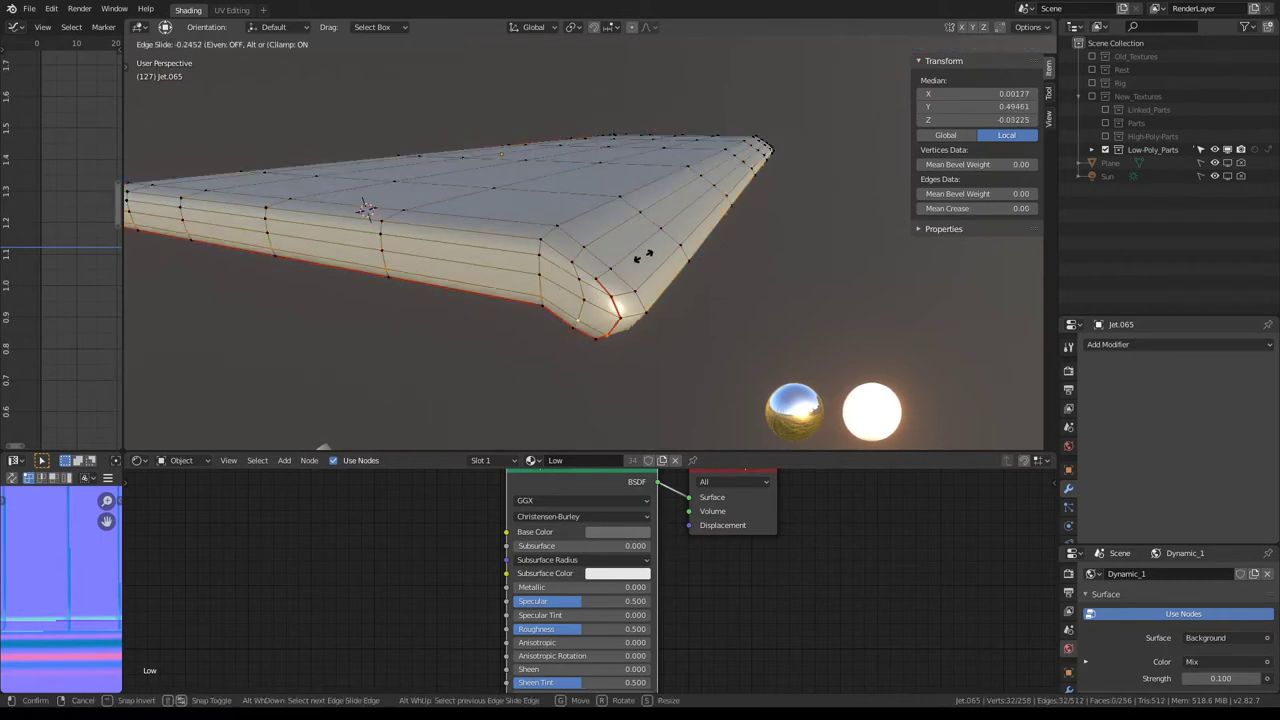
alt+click(620, 292)
key(g)
key(g)
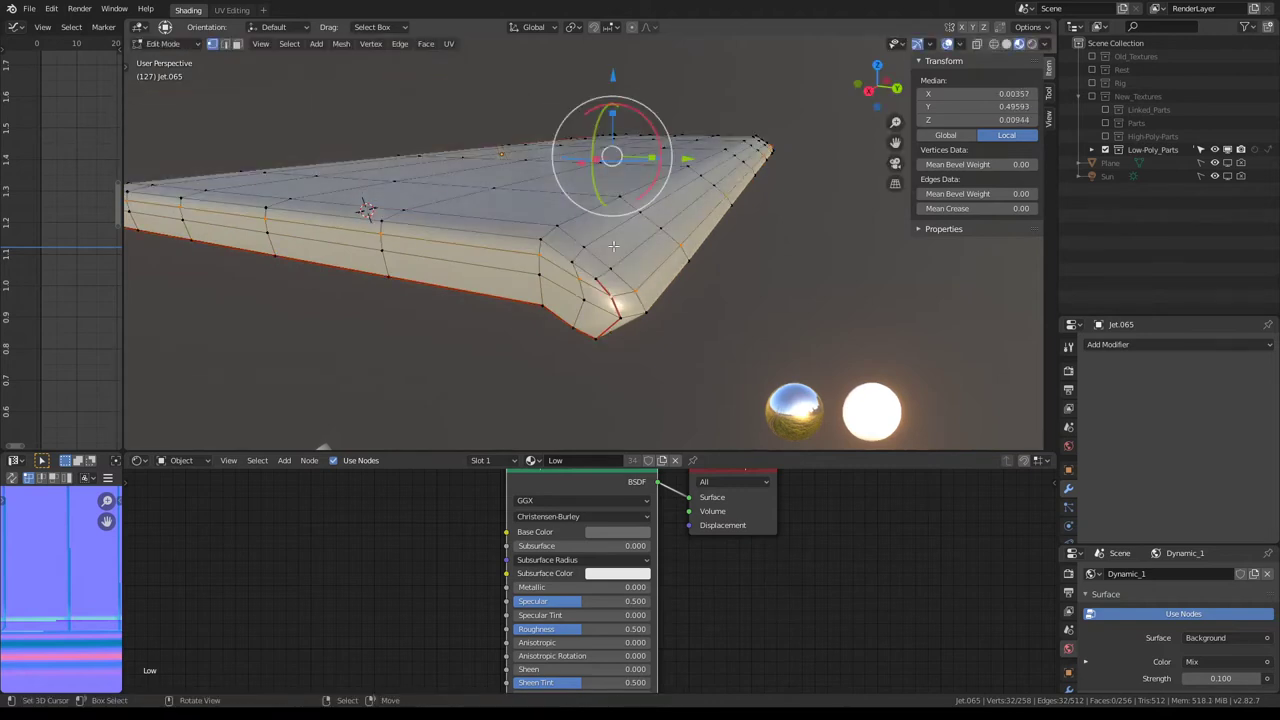
click(778, 343)
mouse_move(675, 282)
middle_down()
mouse_move(712, 206)
mouse_move(729, 201)
mouse_move(600, 228)
mouse_move(610, 215)
mouse_move(601, 228)
middle_up()
Step: Select another inner loop on Jet.065 and trial edge-slides toward either border
alt+click(400, 250)
key(g)
key(g)
click(628, 210)
key(g)
key(g)
click(958, 207)
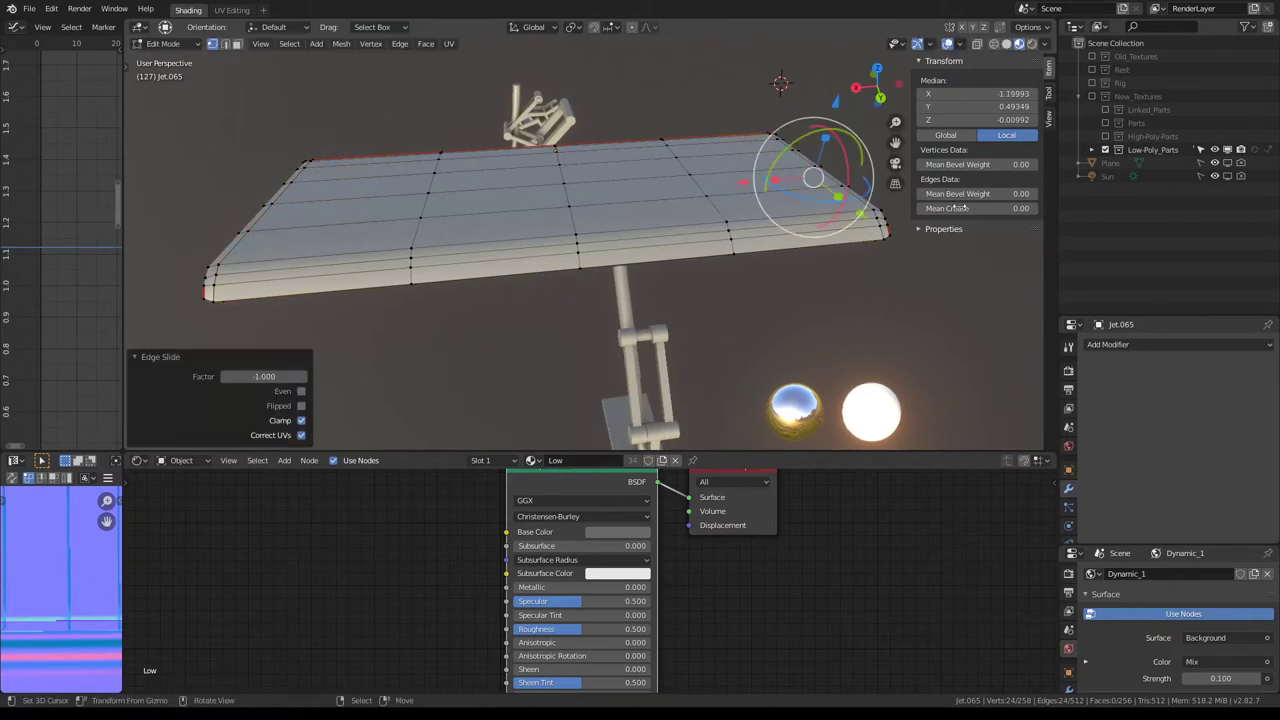
key(ctrl+z)
key(g)
key(g)
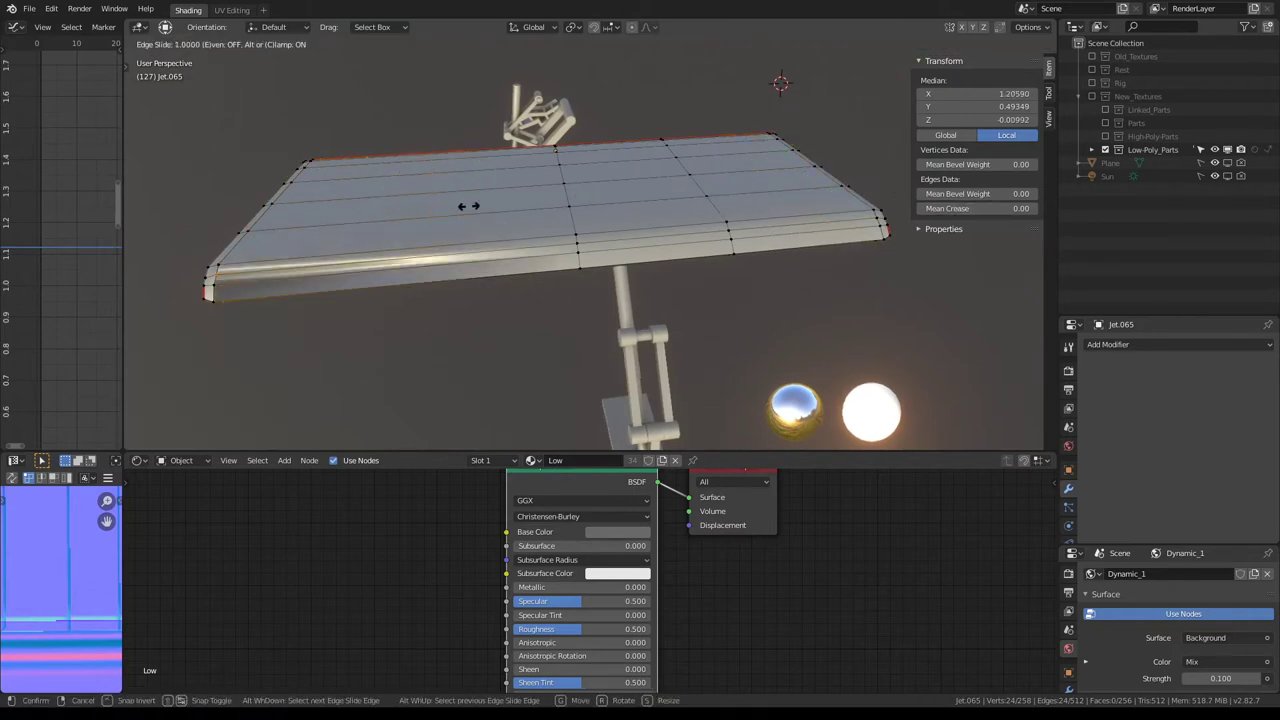
click(561, 220)
Step: Slide that loop fully onto the fin's opposite border at factor -1.000, then bring up Quick Favorites
key(g)
key(g)
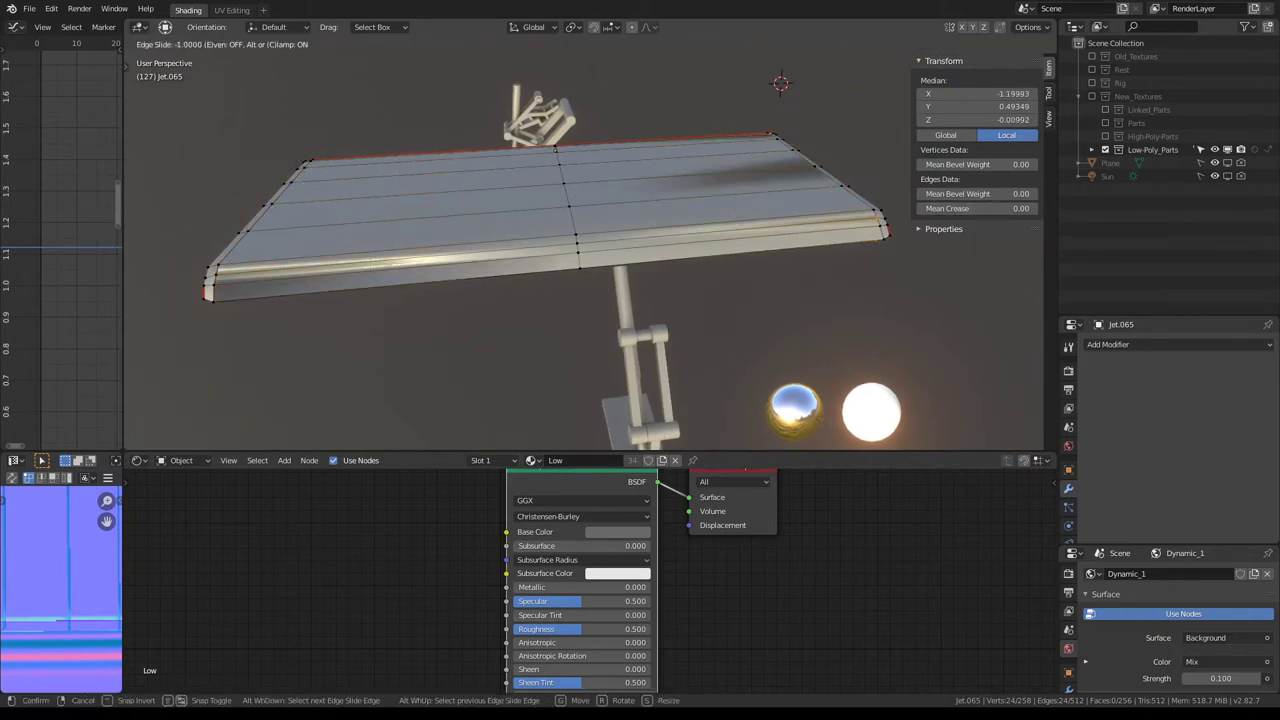
click(760, 200)
key(ctrl+z)
key(g)
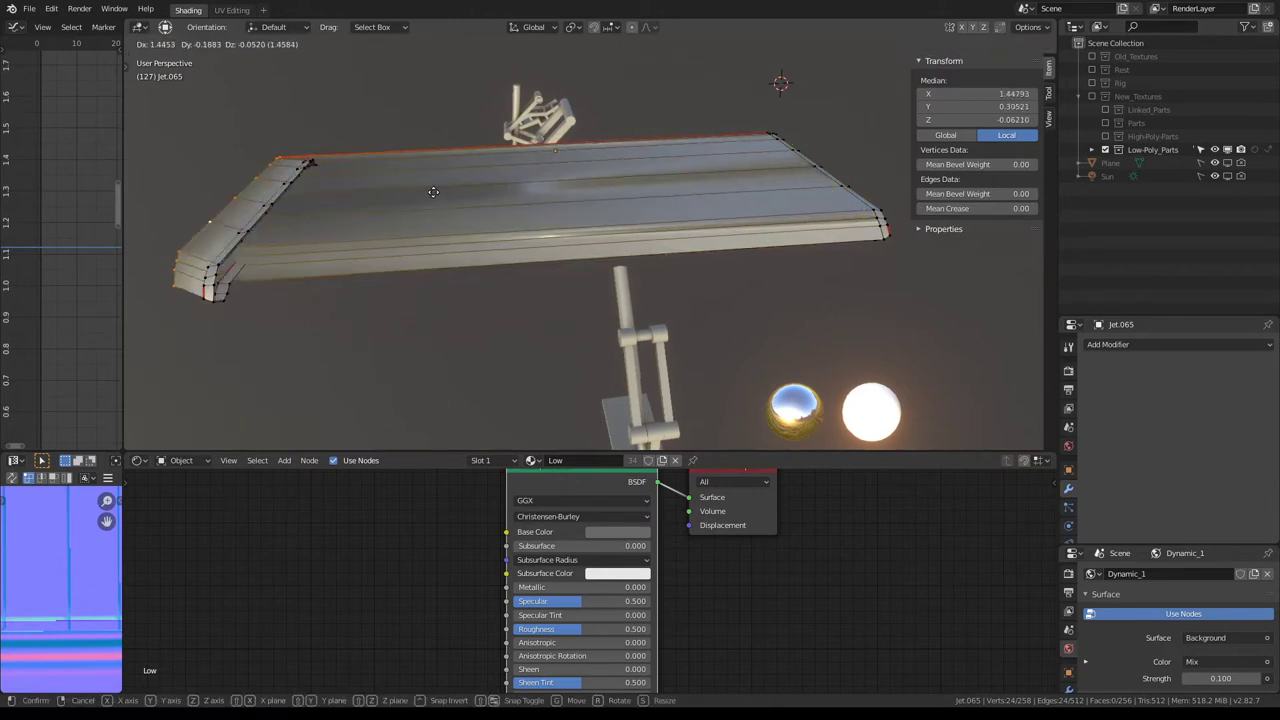
key(g)
click(389, 220)
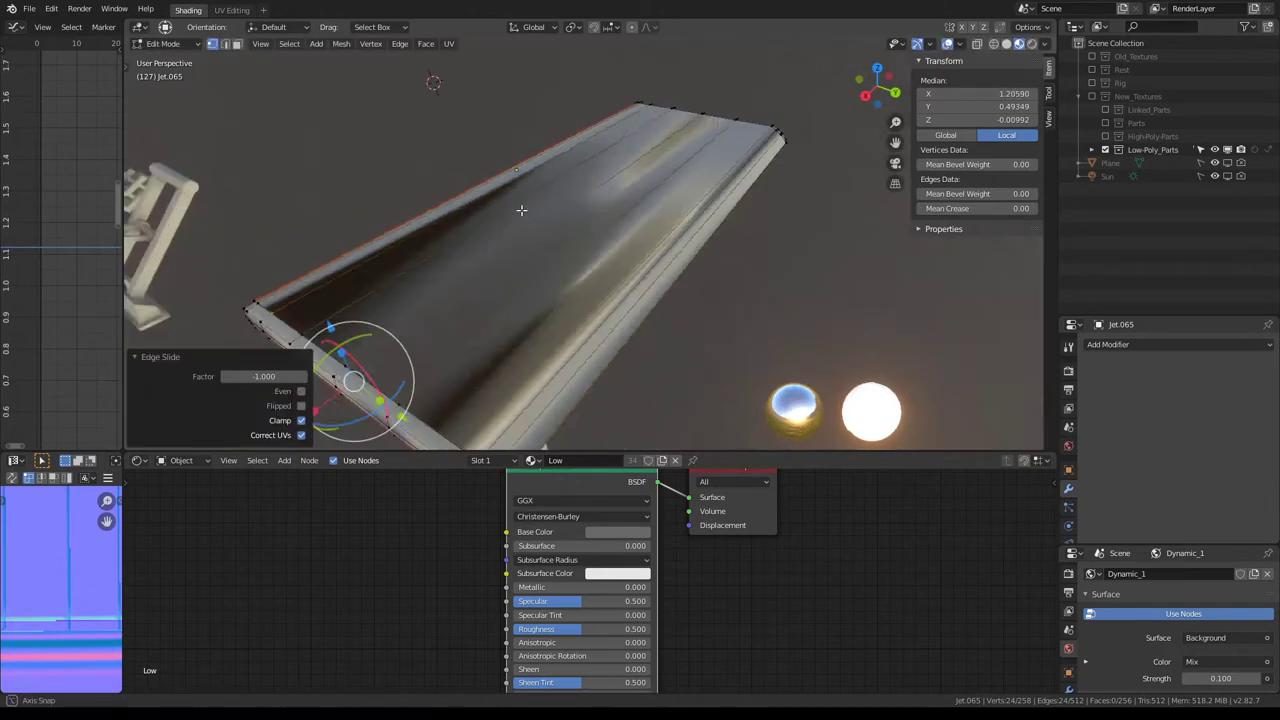
middle_drag(389, 220, 540, 205)
key(q)
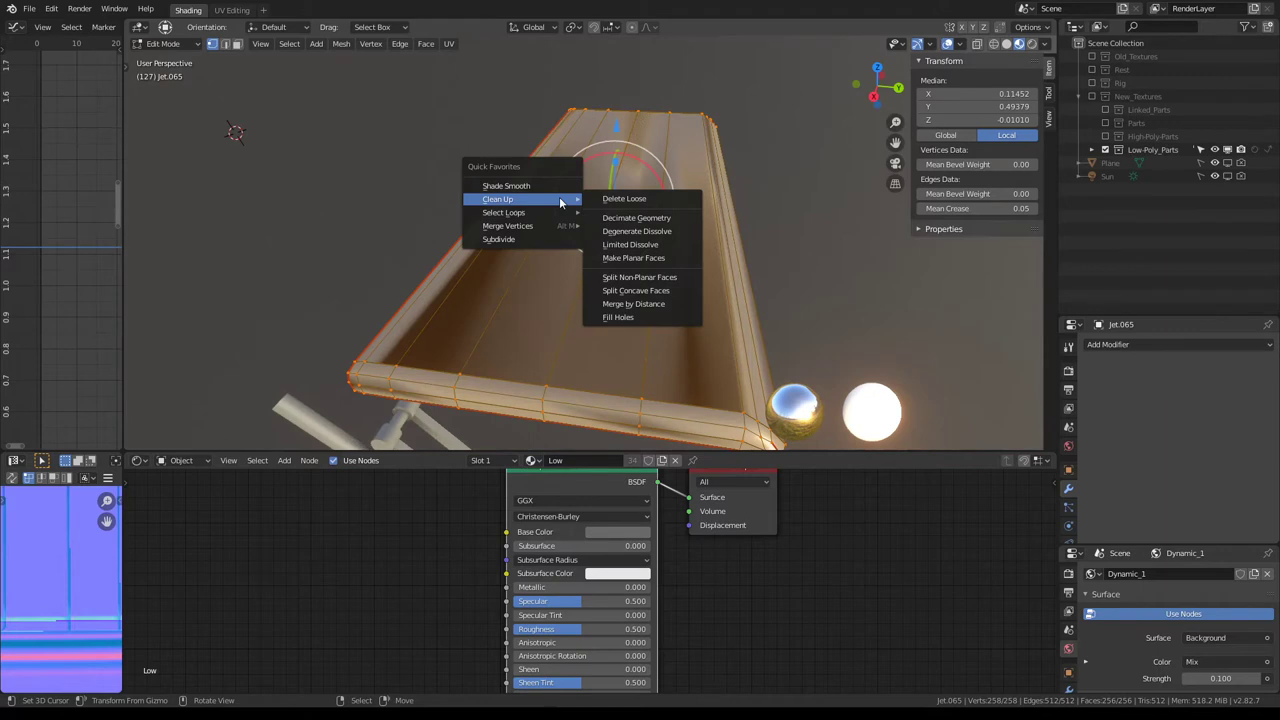
Step: Merge Jet.065's overlapping vertices by distance and slide the remaining edge loops onto the fin's edges
click(643, 304)
mouse_move(643, 307)
middle_down()
mouse_move(643, 213)
mouse_move(608, 245)
middle_up()
alt+click(608, 245)
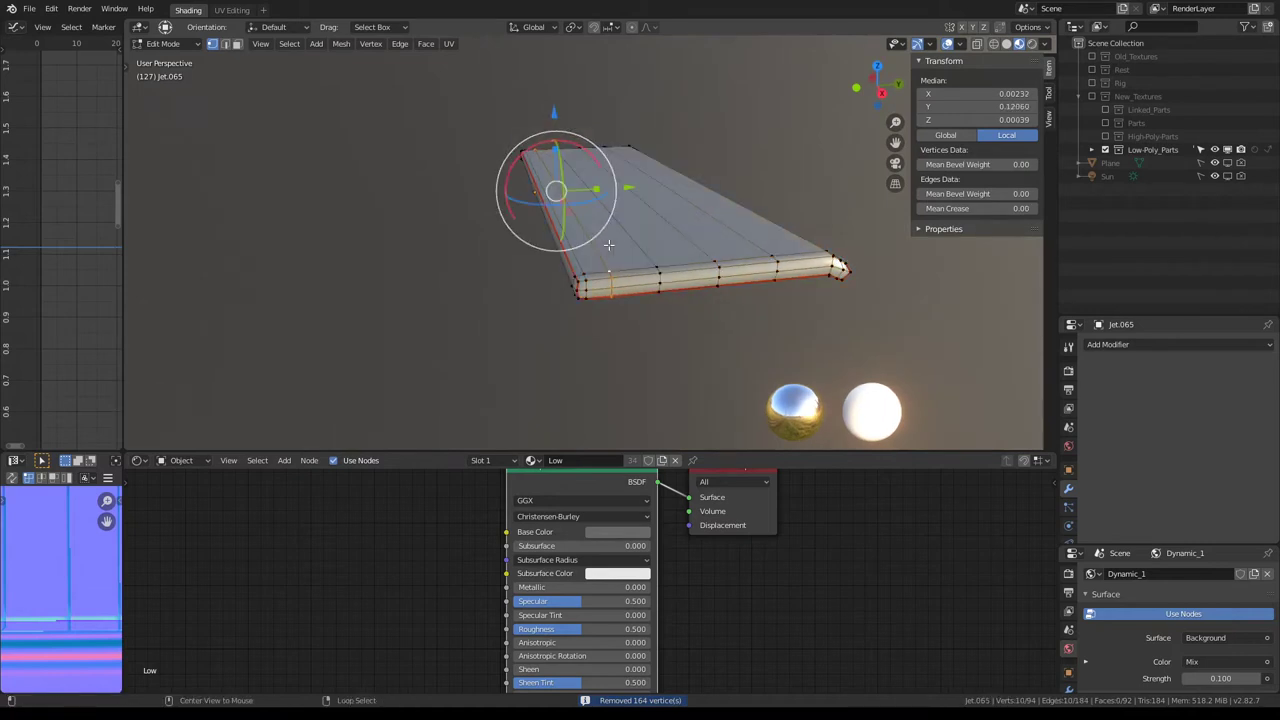
key(g)
key(g)
key(g)
key(g)
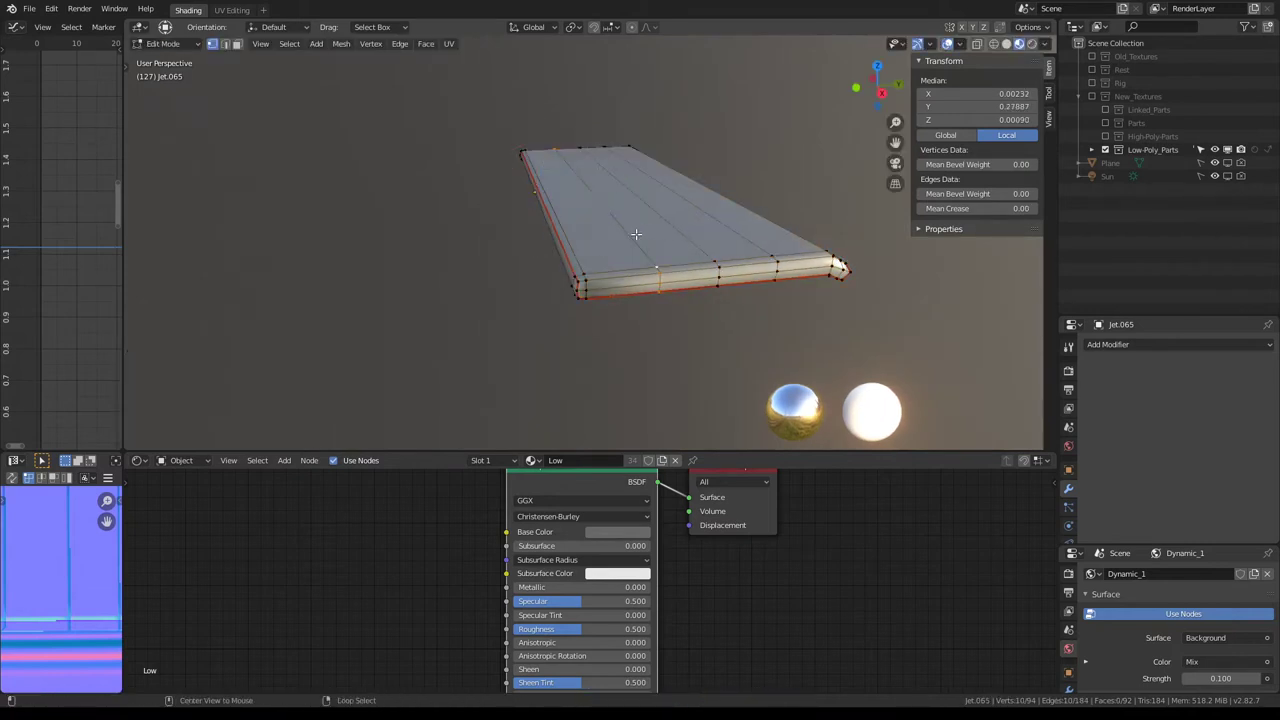
click(675, 213)
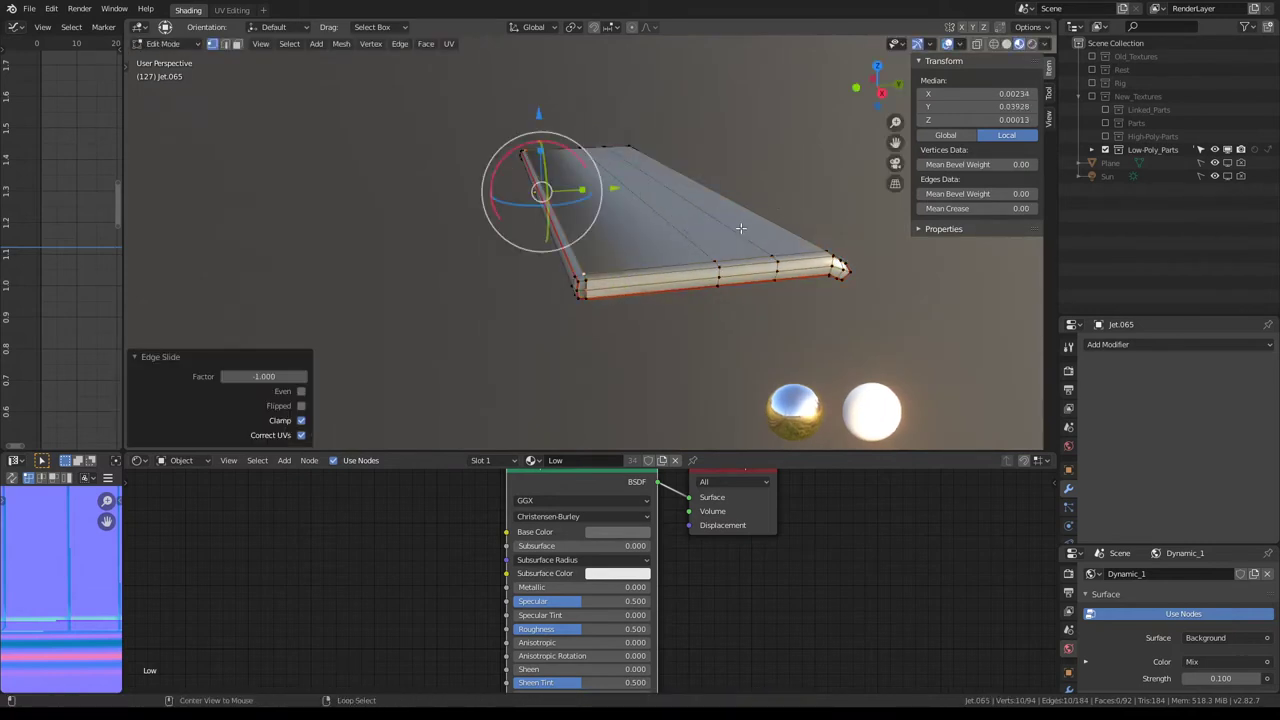
middle_drag(740, 228, 680, 222)
key(g)
key(g)
click(706, 234)
alt+click(620, 237)
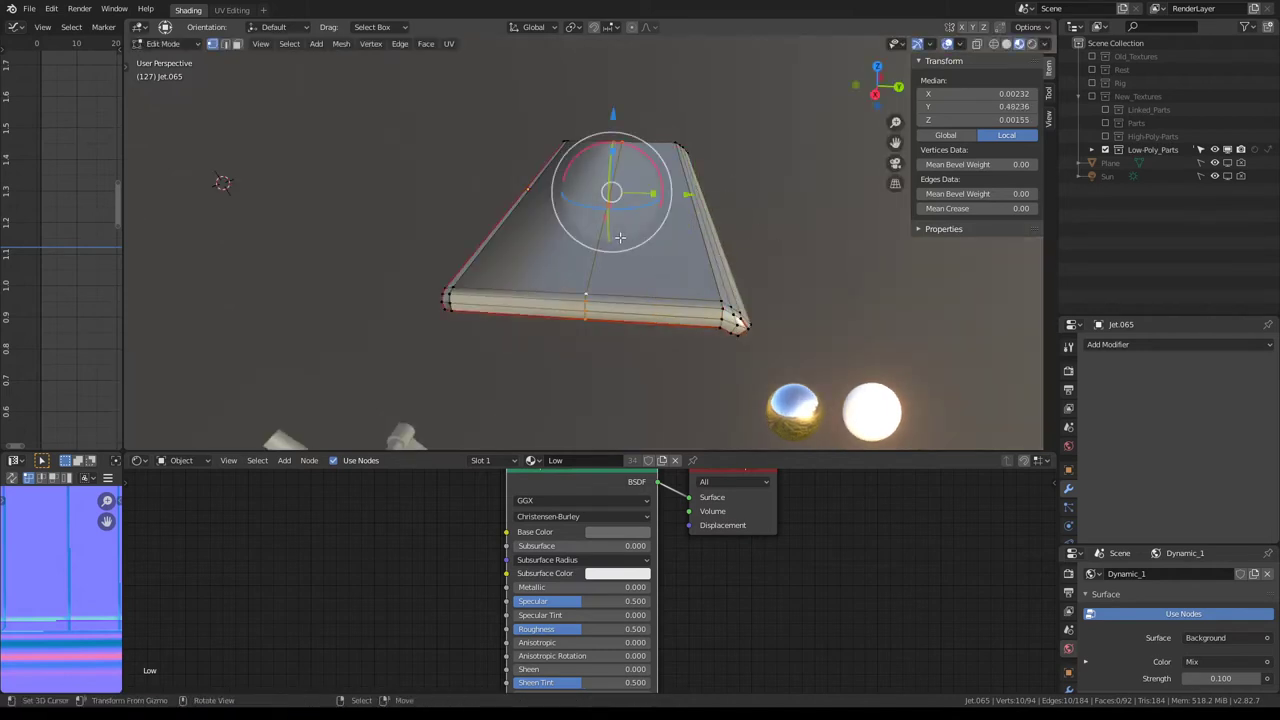
key(g)
key(g)
click(700, 225)
Step: Limited Dissolve the whole fin, merge by distance again down to 54 vertices, and return to Object Mode
key(a)
key(q)
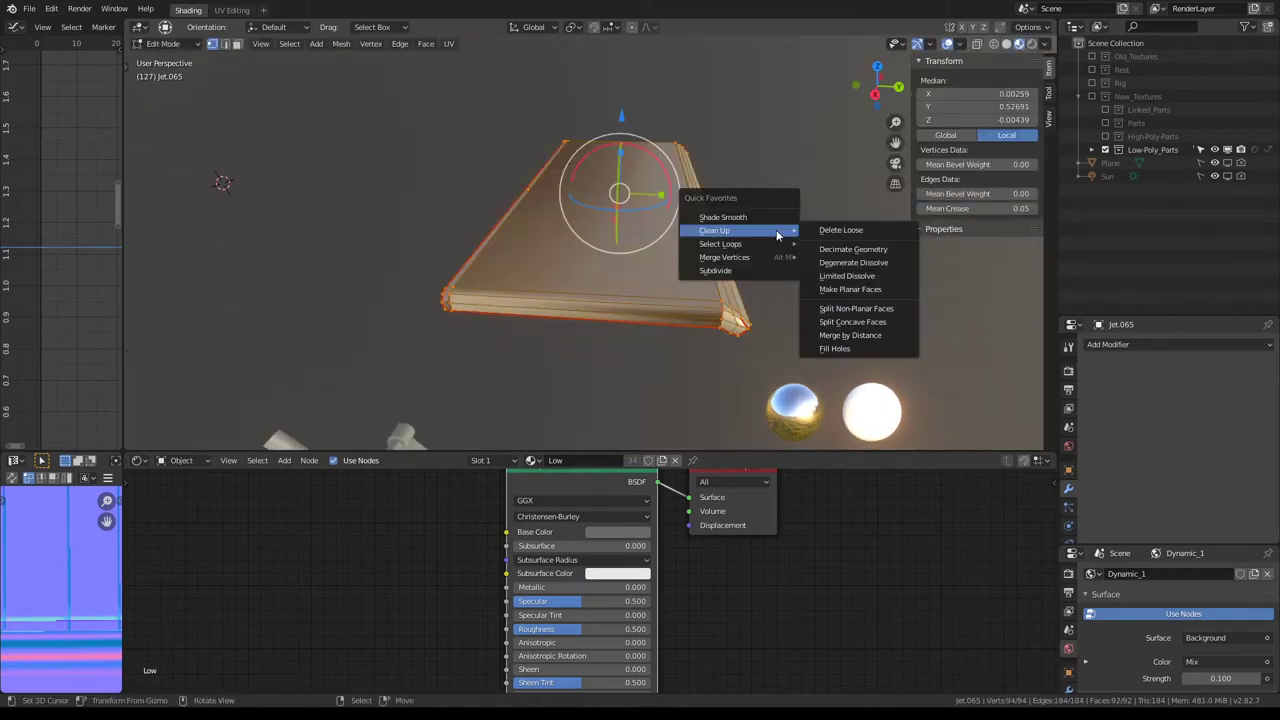
click(842, 277)
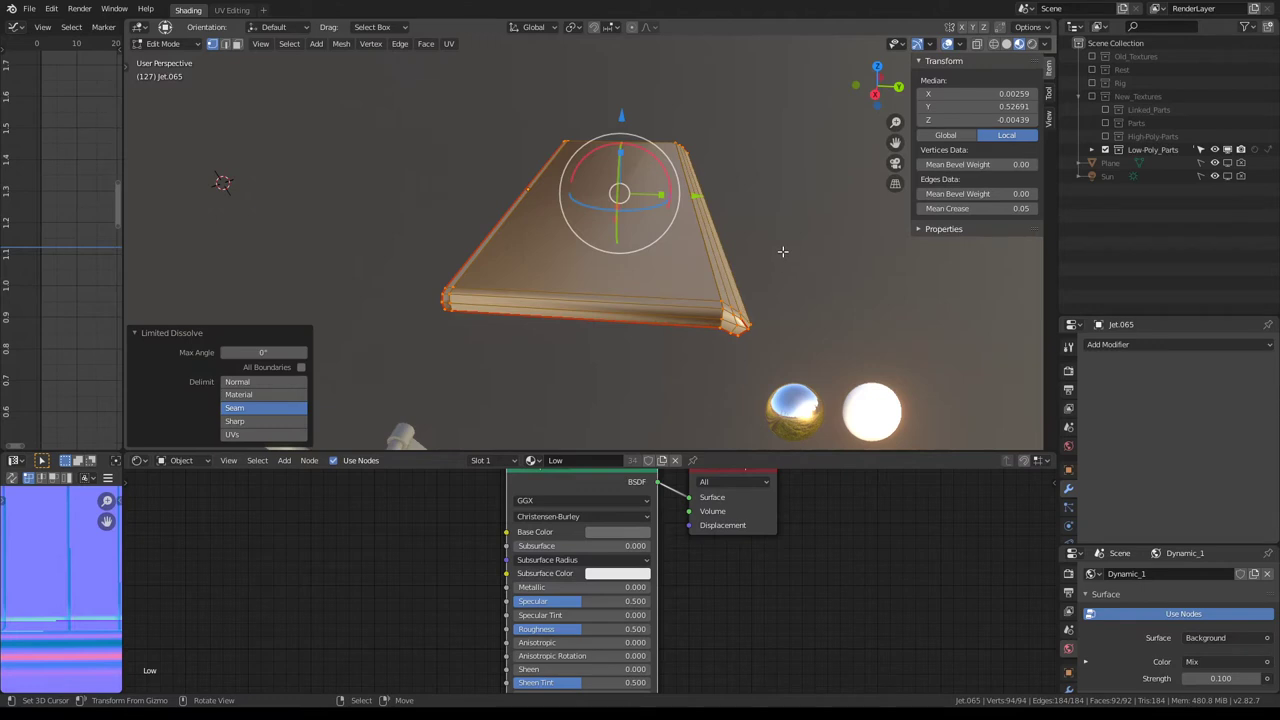
key(q)
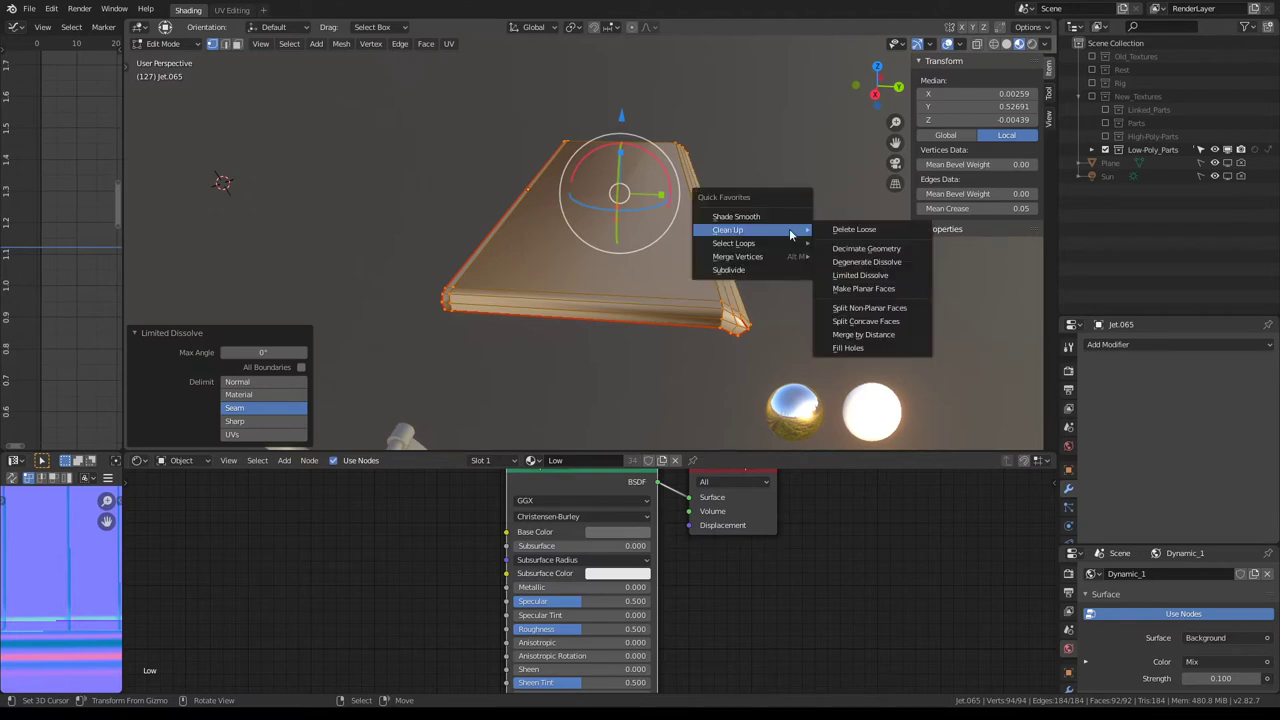
click(864, 335)
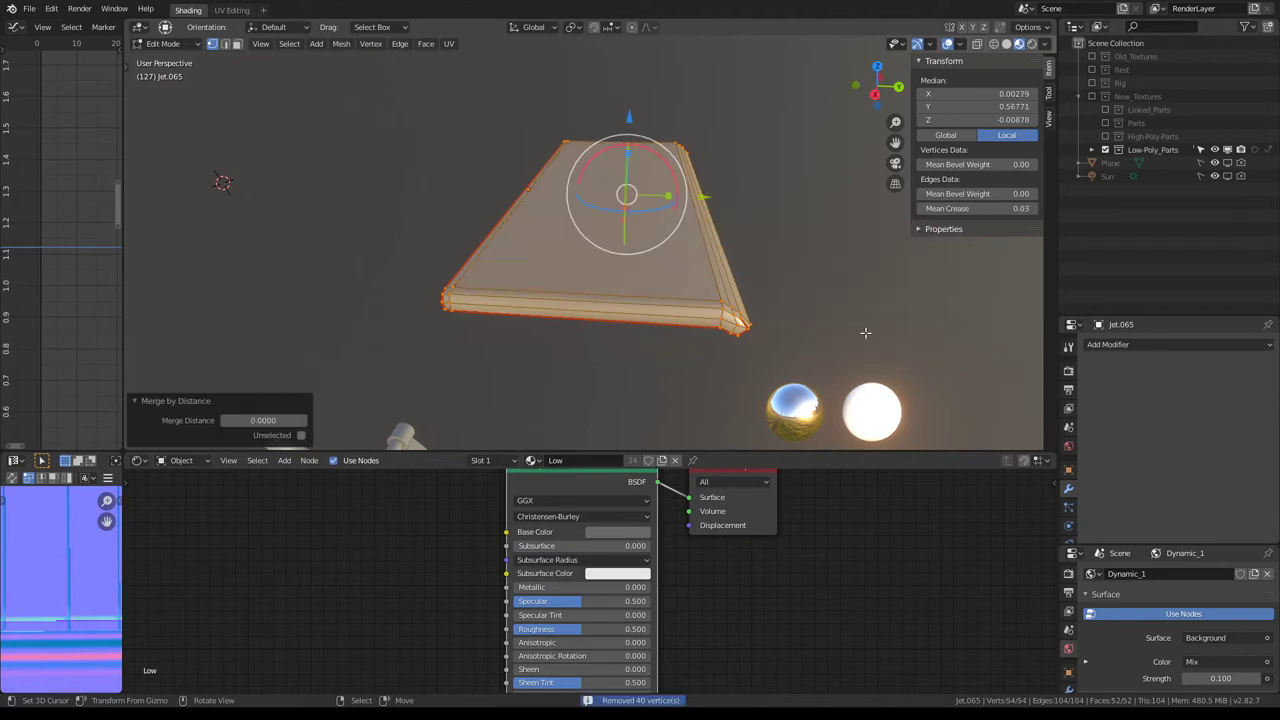
mouse_move(864, 335)
middle_down()
mouse_move(473, 183)
mouse_move(613, 206)
middle_up()
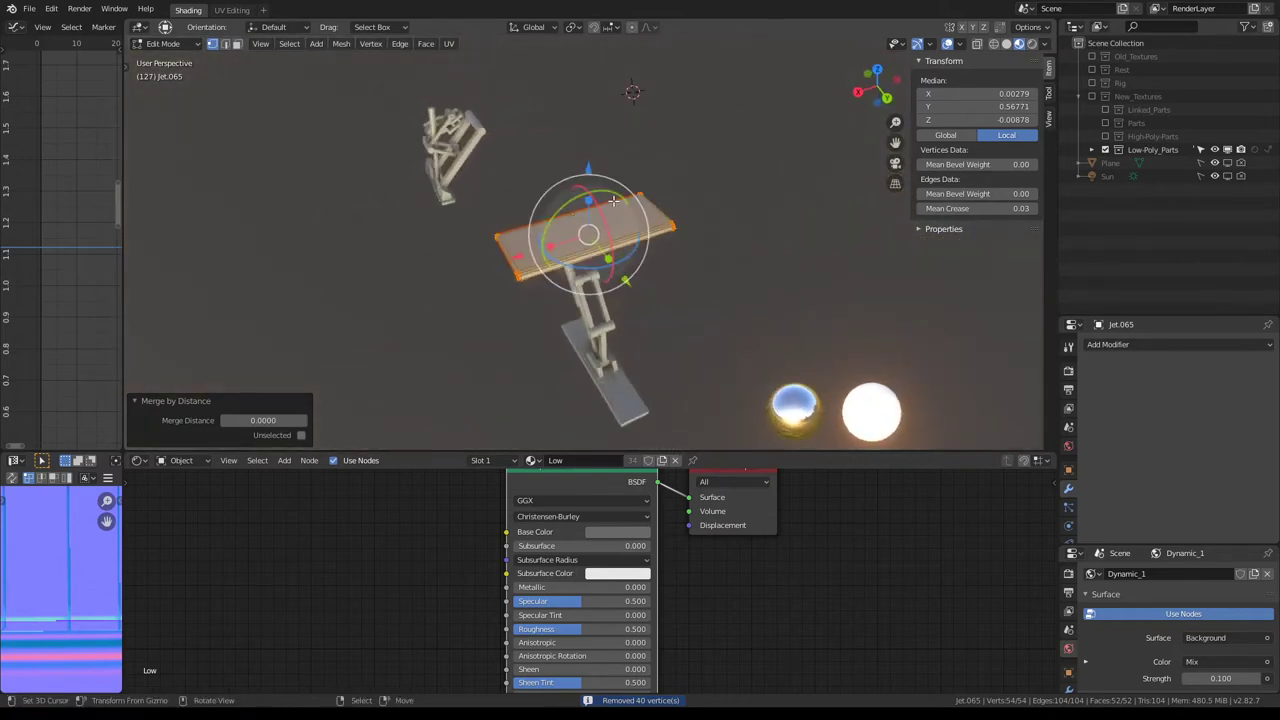
key(Tab)
middle_drag(613, 201, 660, 205)
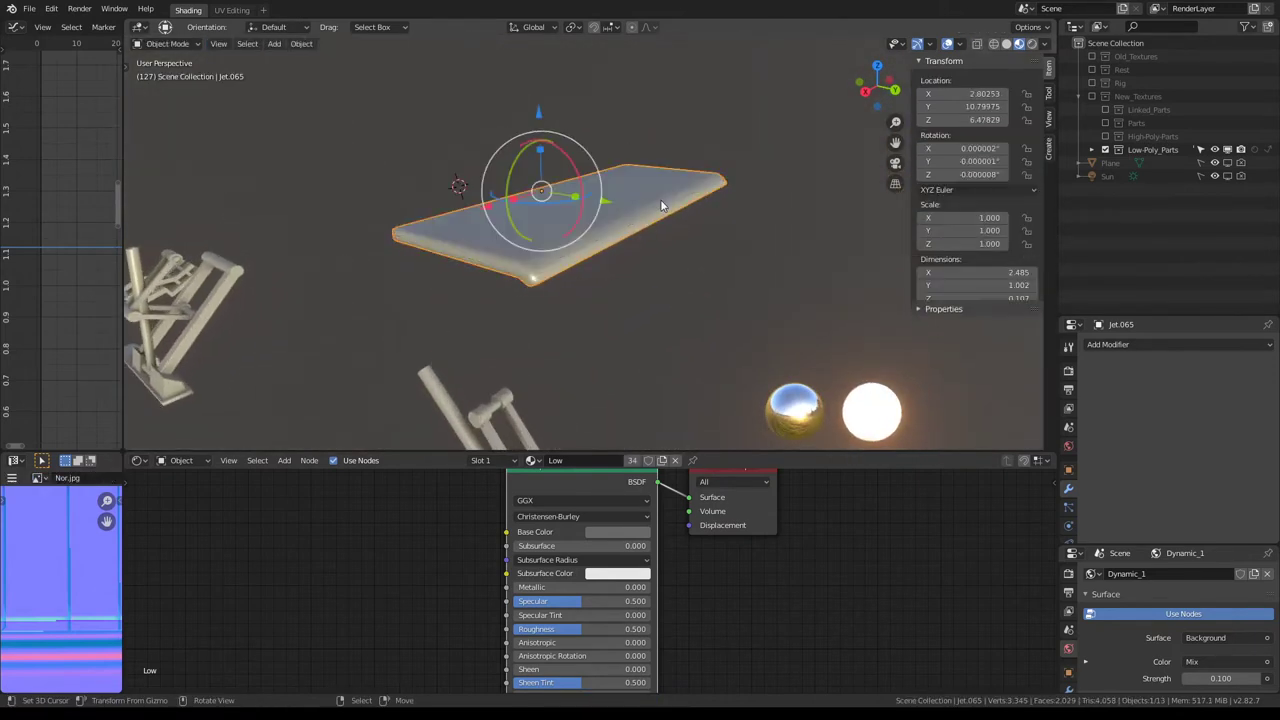
Step: Move Jet.065 into the Done collection and select the landing ski Jet.070
key(m)
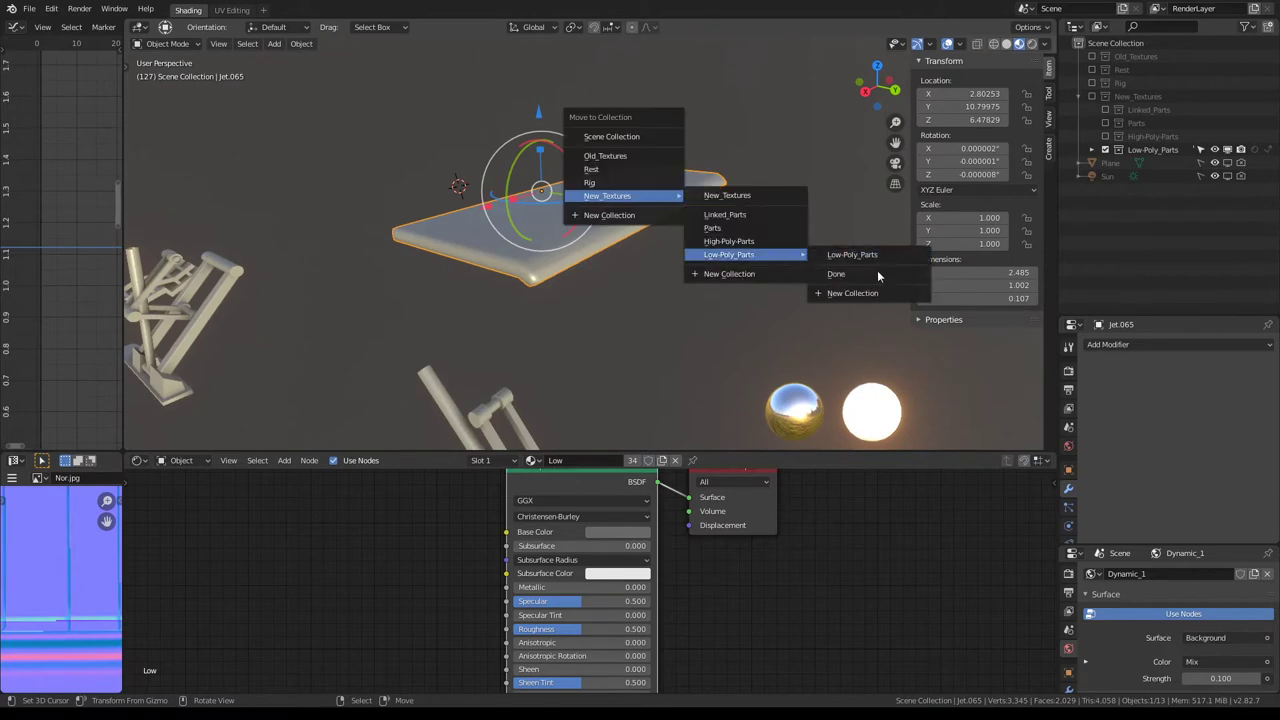
click(877, 274)
scroll(610, 225, down, 2)
click(543, 375)
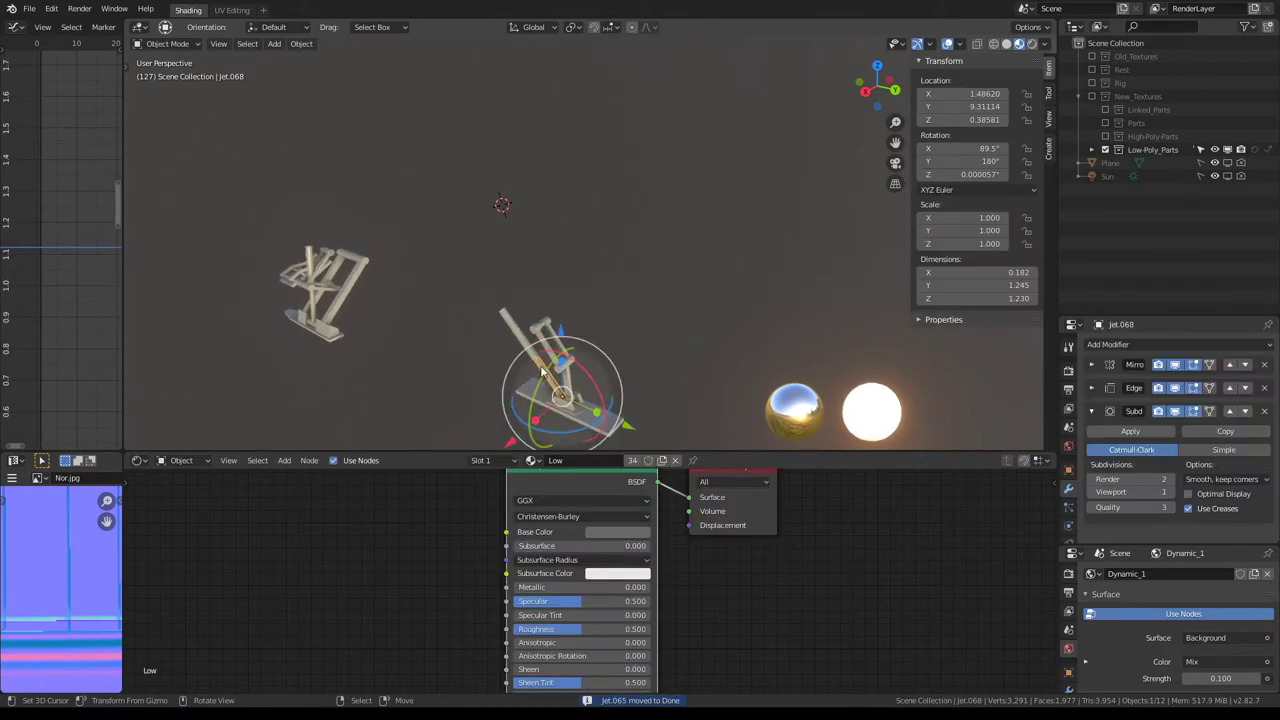
click(503, 318)
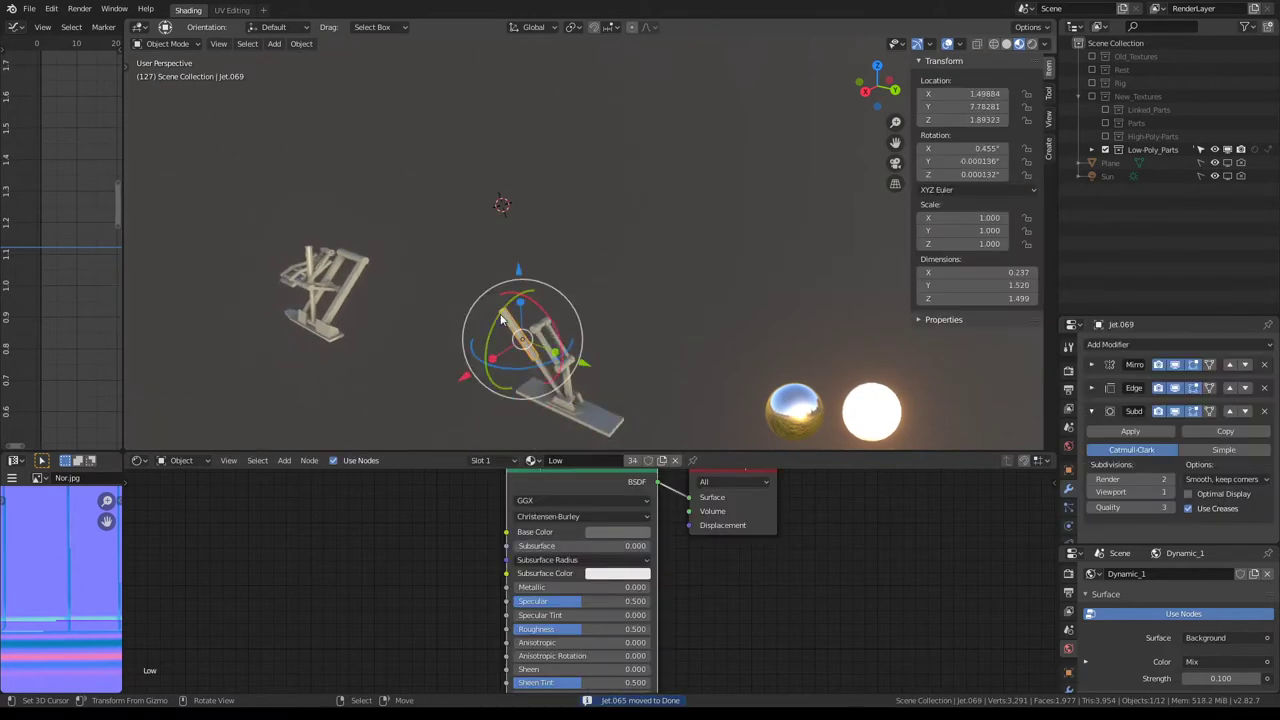
click(587, 405)
scroll(590, 385, up, 3)
mouse_move(590, 385)
middle_down()
mouse_move(531, 248)
mouse_move(540, 226)
mouse_move(532, 260)
middle_up()
Step: Remove the Mirror modifier from the landing ski Jet.070
key(Tab)
key(Tab)
scroll(560, 300, down, 2)
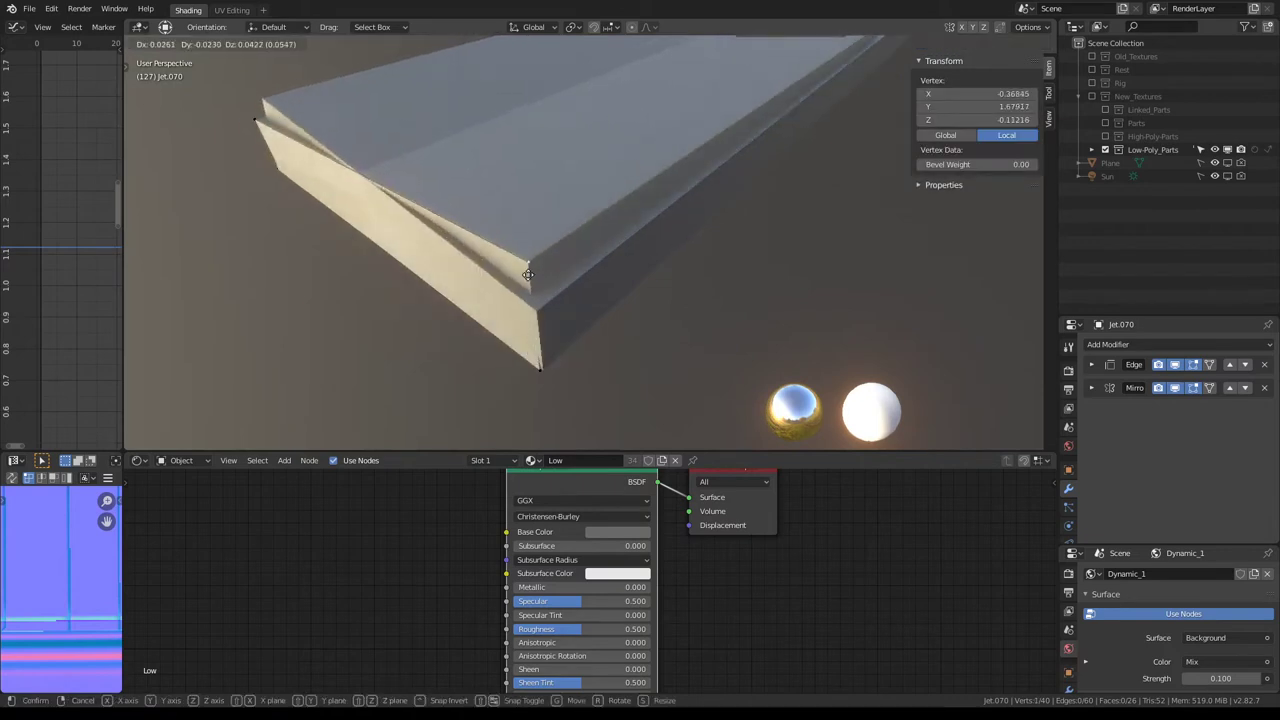
scroll(611, 248, down, 5)
key(g)
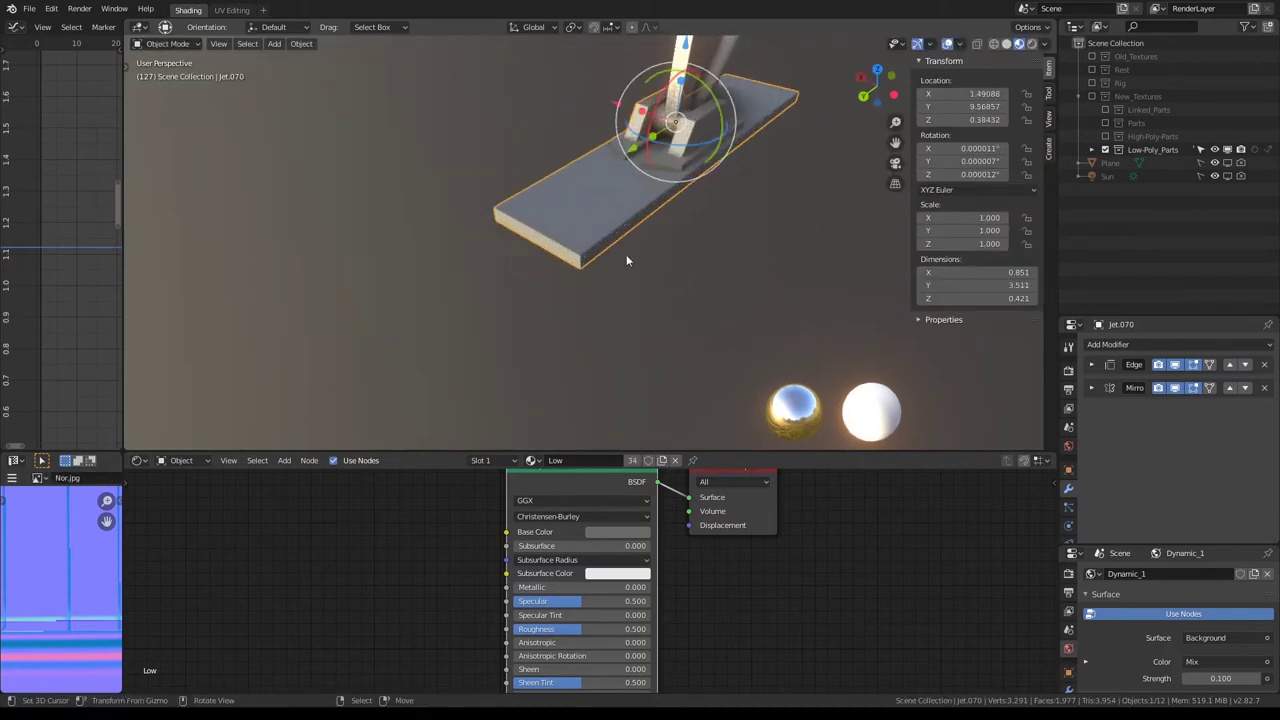
right_click(808, 338)
mouse_move(689, 251)
middle_down()
mouse_move(670, 294)
mouse_move(783, 288)
middle_up()
click(1265, 388)
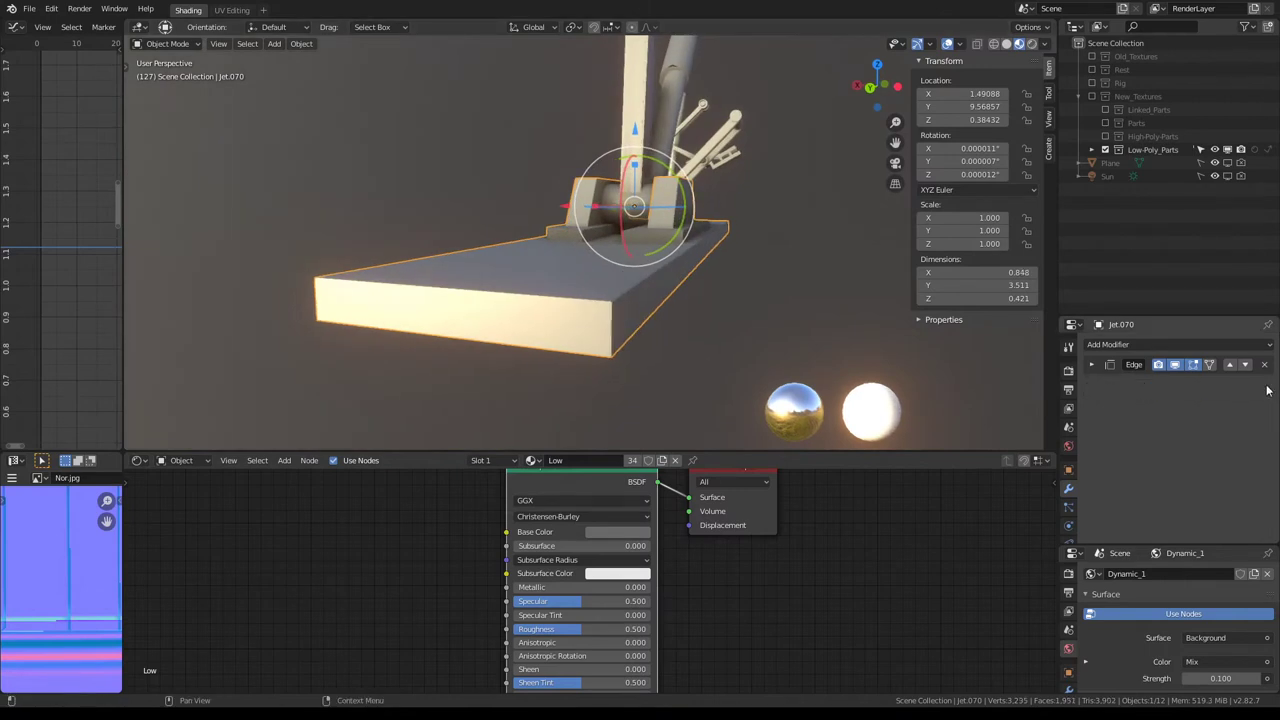
Step: Check the ski's vertices in Edit Mode, then show the High-Poly_Parts collection
key(Tab)
click(612, 323)
middle_drag(612, 323, 580, 270)
key(Tab)
click(1104, 149)
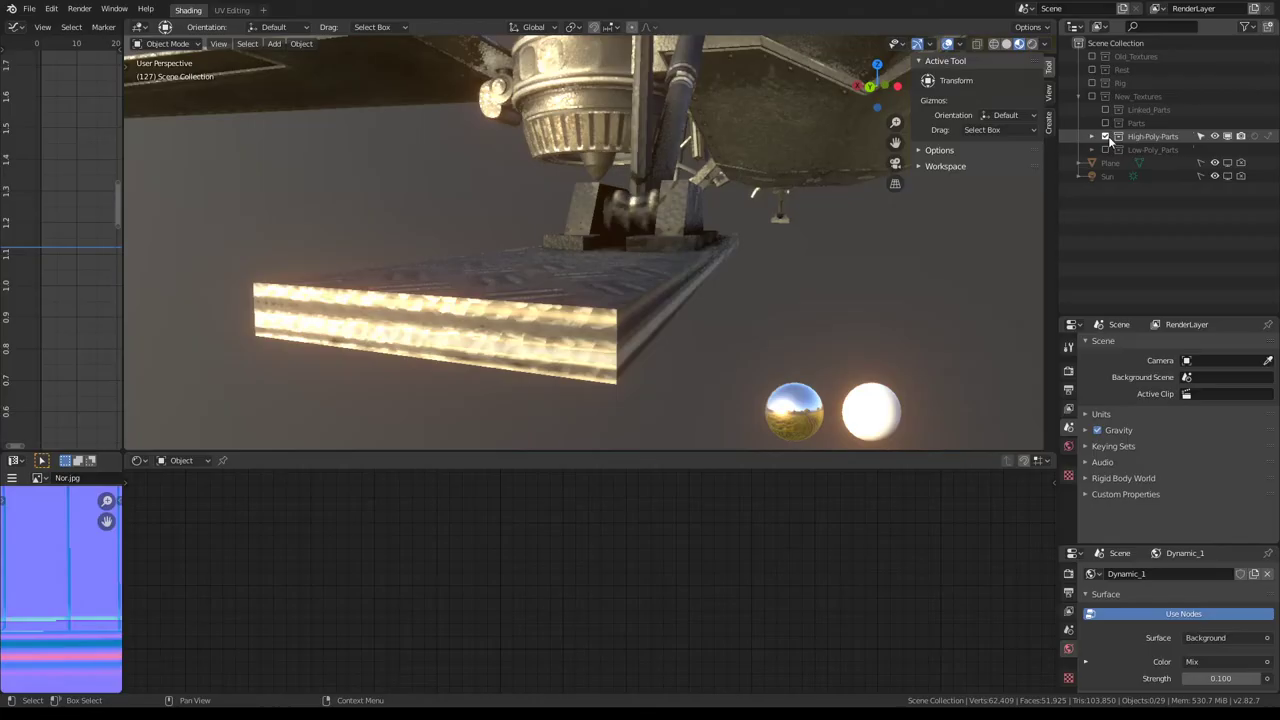
Step: Select the whole high-poly landing plank and dissolve its redundant flat edges
click(578, 305)
mouse_move(578, 305)
middle_down()
mouse_move(551, 357)
mouse_move(585, 276)
mouse_move(592, 286)
middle_up()
key(Tab)
click(592, 286)
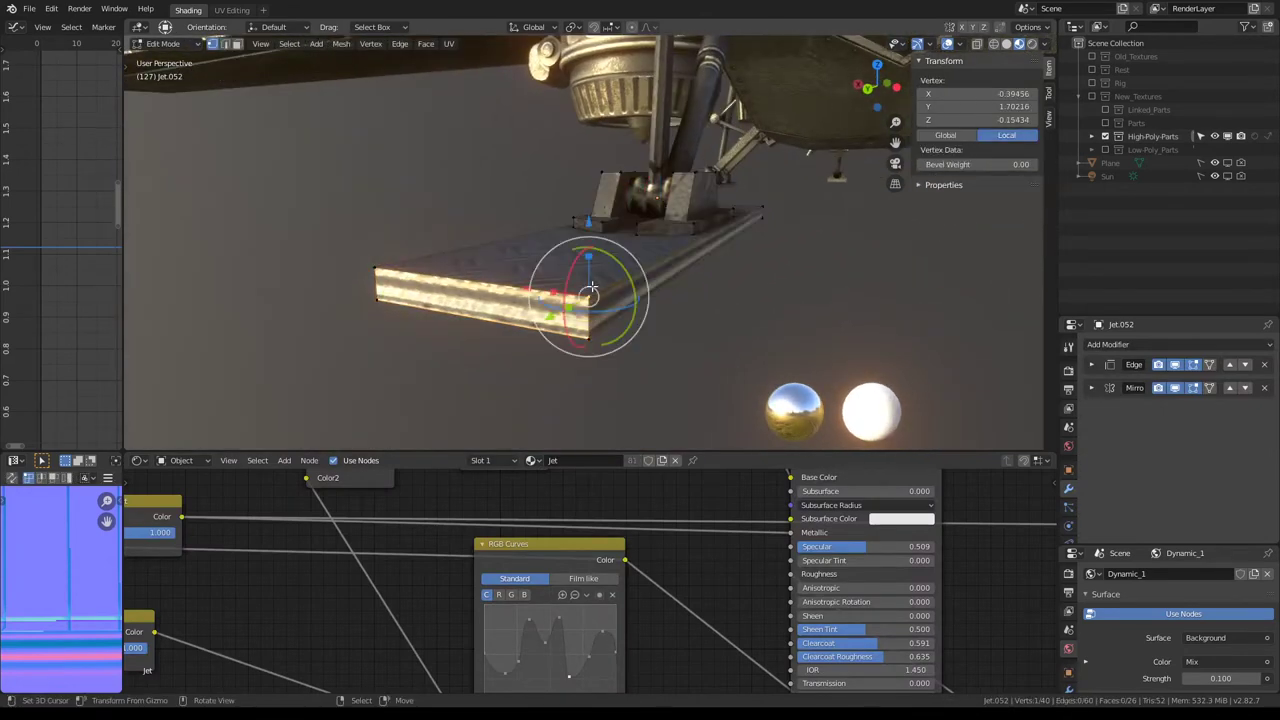
key(l)
scroll(717, 273, up, 2)
right_click(717, 272)
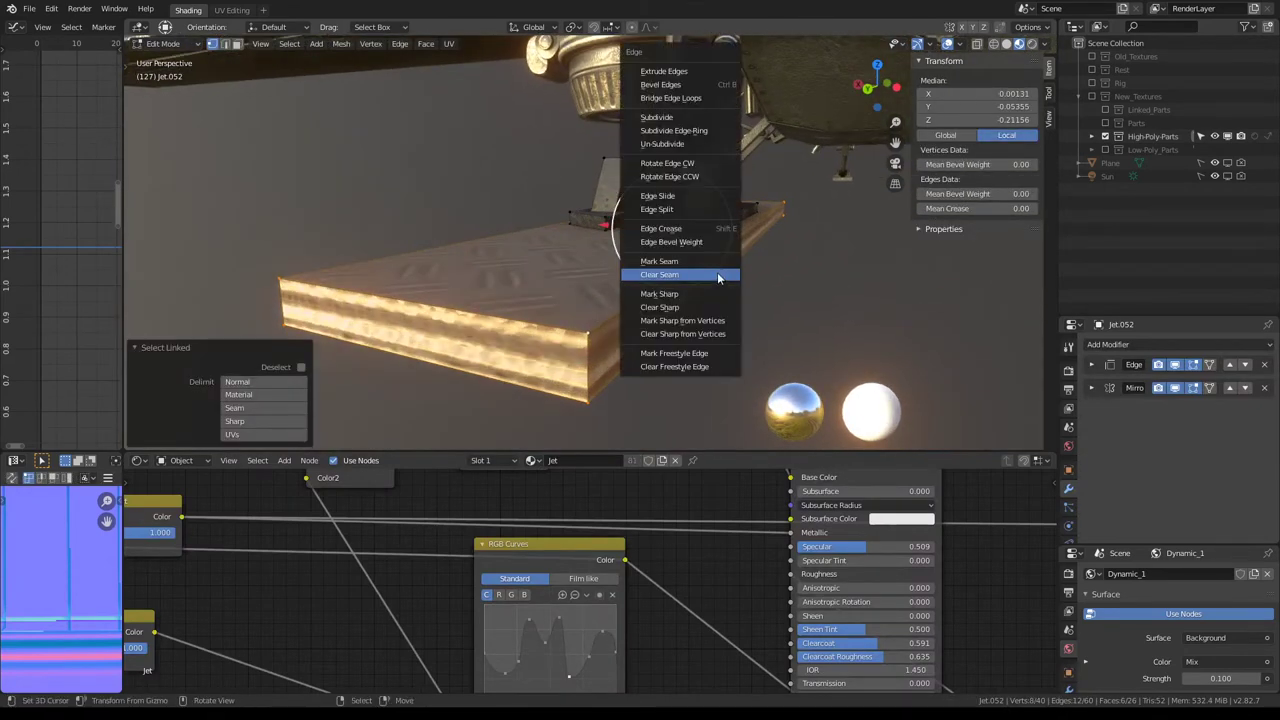
key(Escape)
key(q)
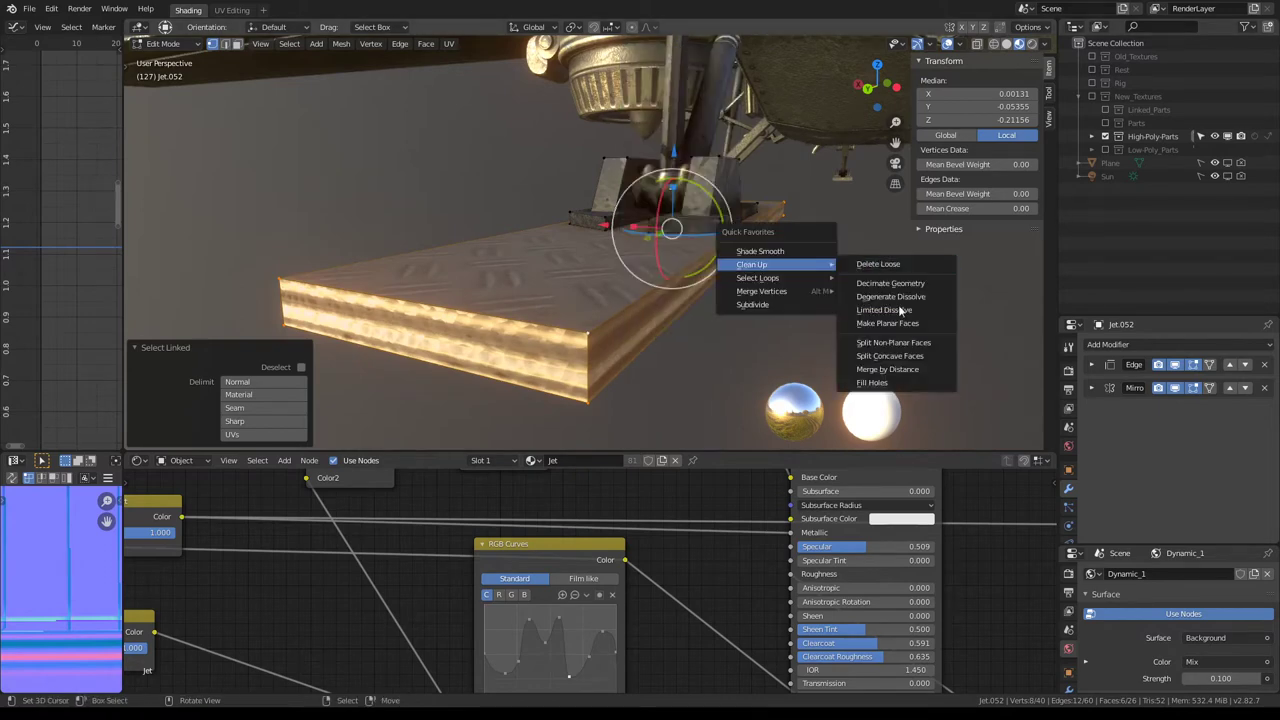
click(901, 311)
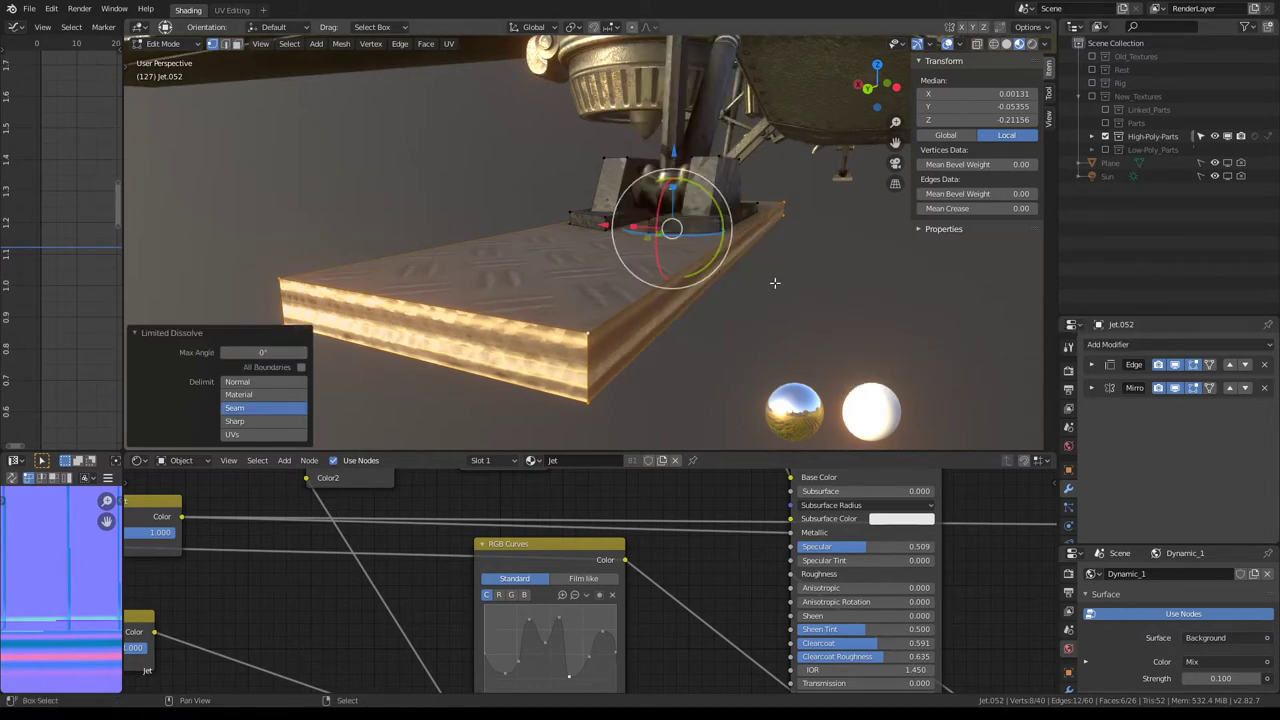
Step: Bevel the plank's edges with 3 segments and return to Object Mode
scroll(774, 283, down, 3)
scroll(774, 283, up, 1)
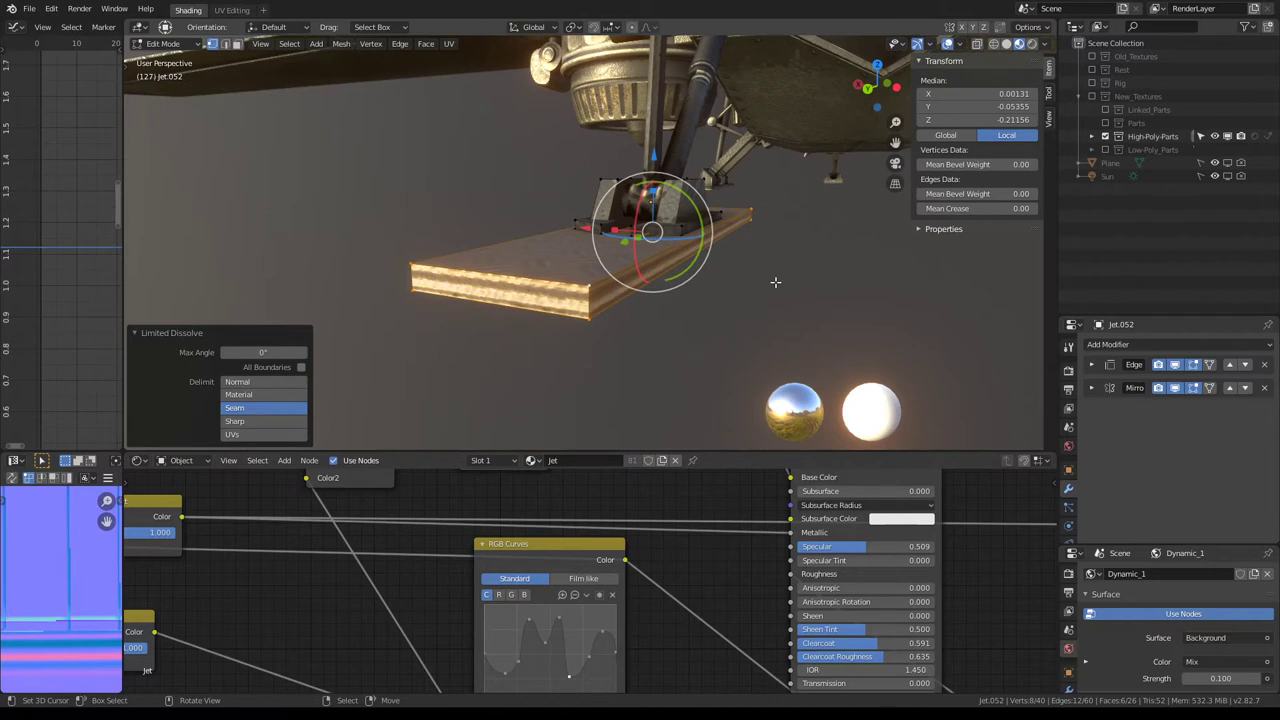
key(ctrl+e)
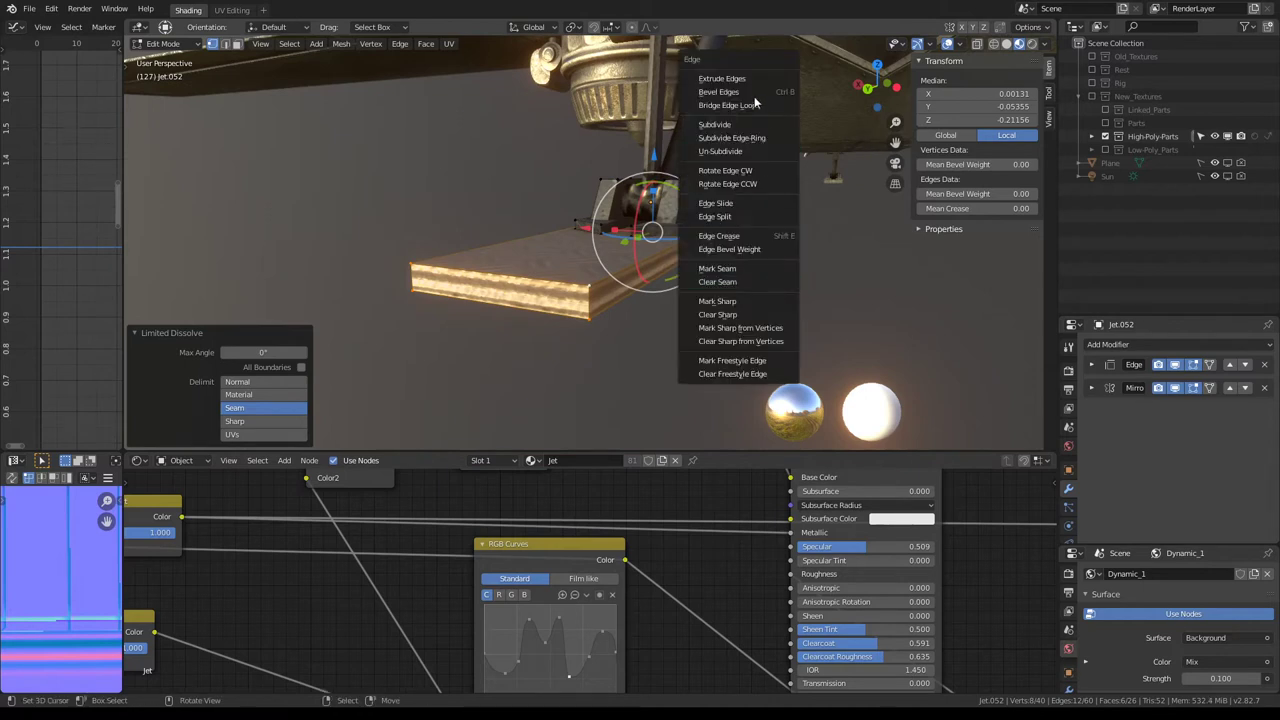
click(754, 92)
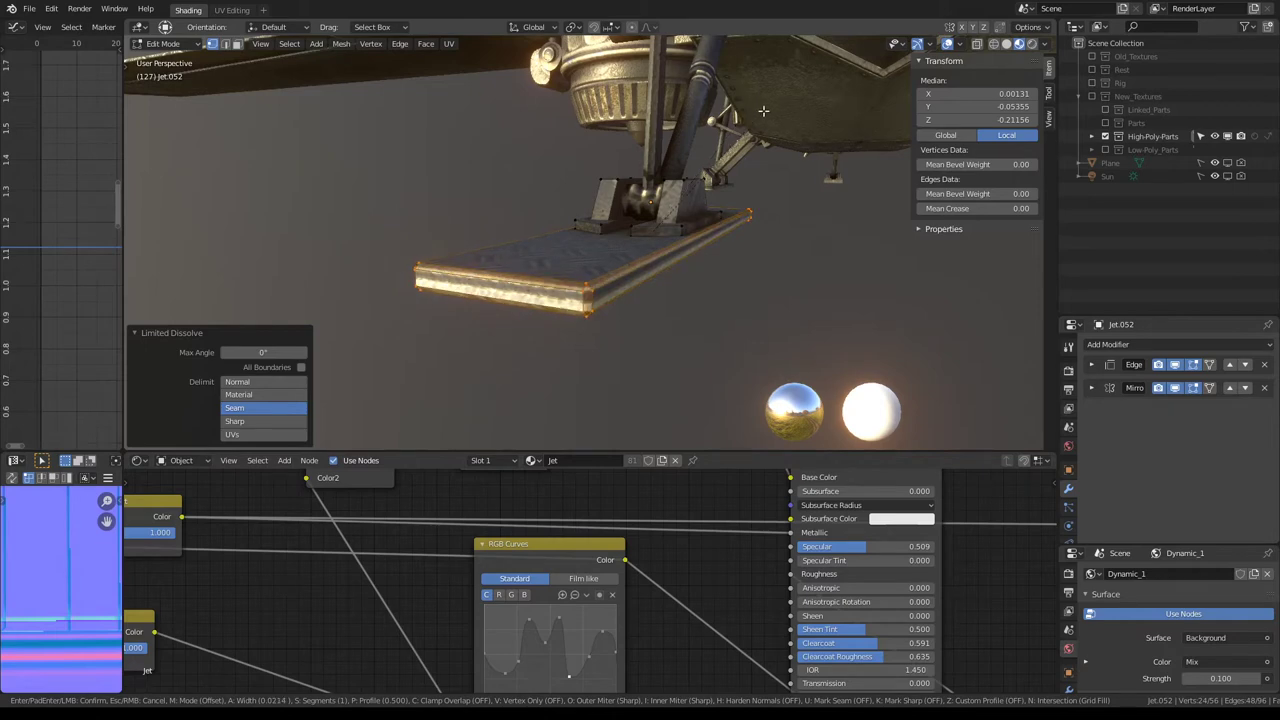
click(768, 116)
mouse_move(768, 116)
middle_down()
mouse_move(691, 180)
mouse_move(586, 200)
mouse_move(481, 246)
middle_up()
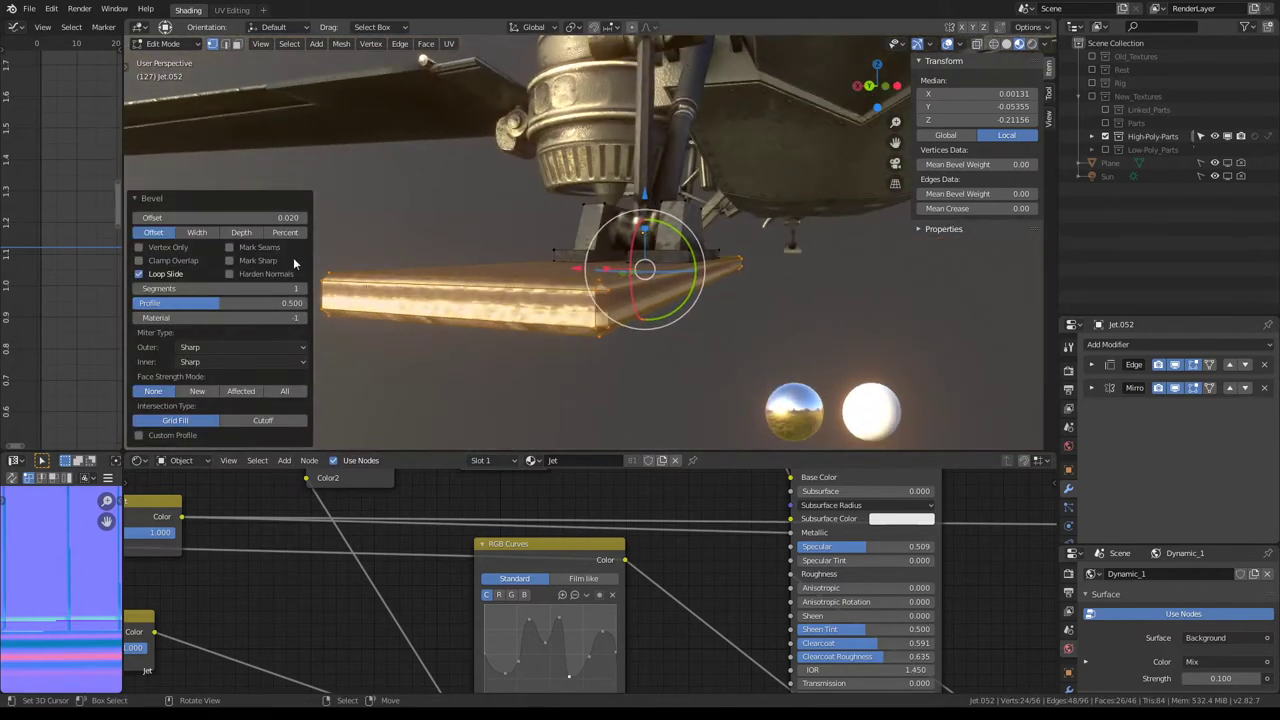
click(304, 288)
click(304, 288)
mouse_move(320, 288)
middle_down()
mouse_move(484, 256)
mouse_move(541, 328)
mouse_move(629, 276)
mouse_move(533, 266)
mouse_move(674, 262)
mouse_move(640, 277)
middle_up()
key(Tab)
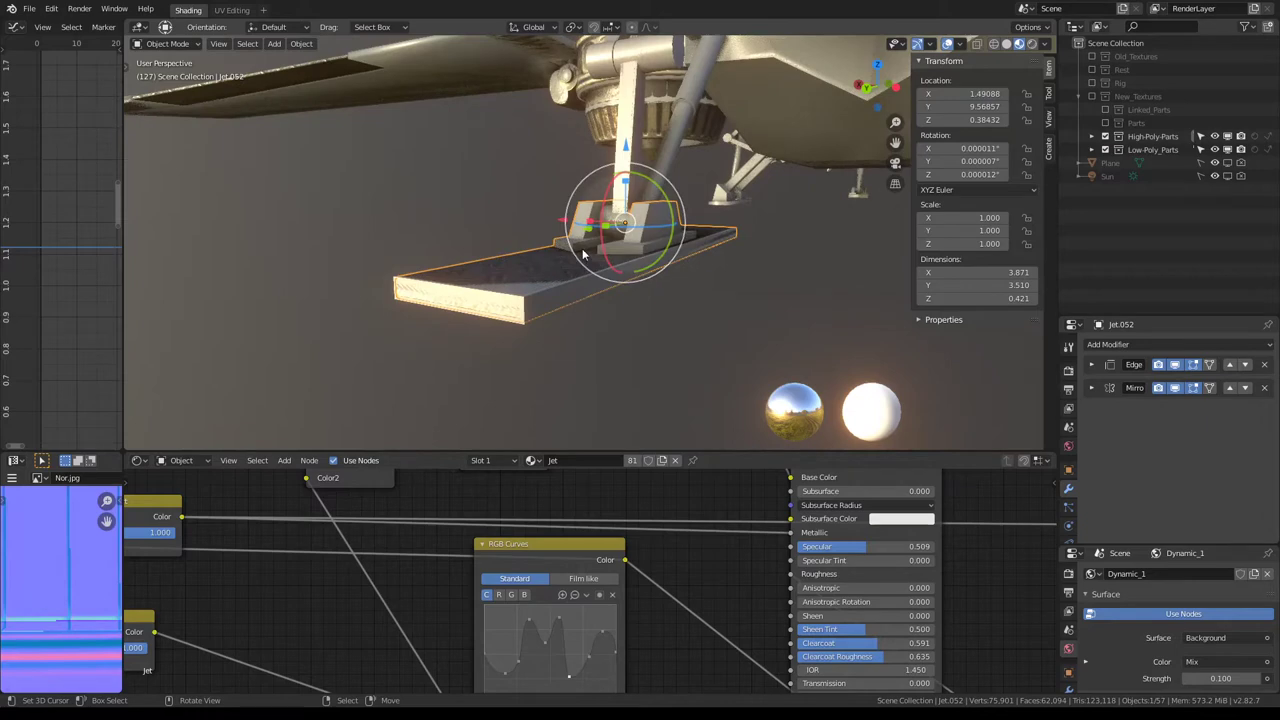
Step: Select the low-poly ski Jet.070 and its whole connected plank in Edit Mode
middle_drag(582, 248, 533, 299)
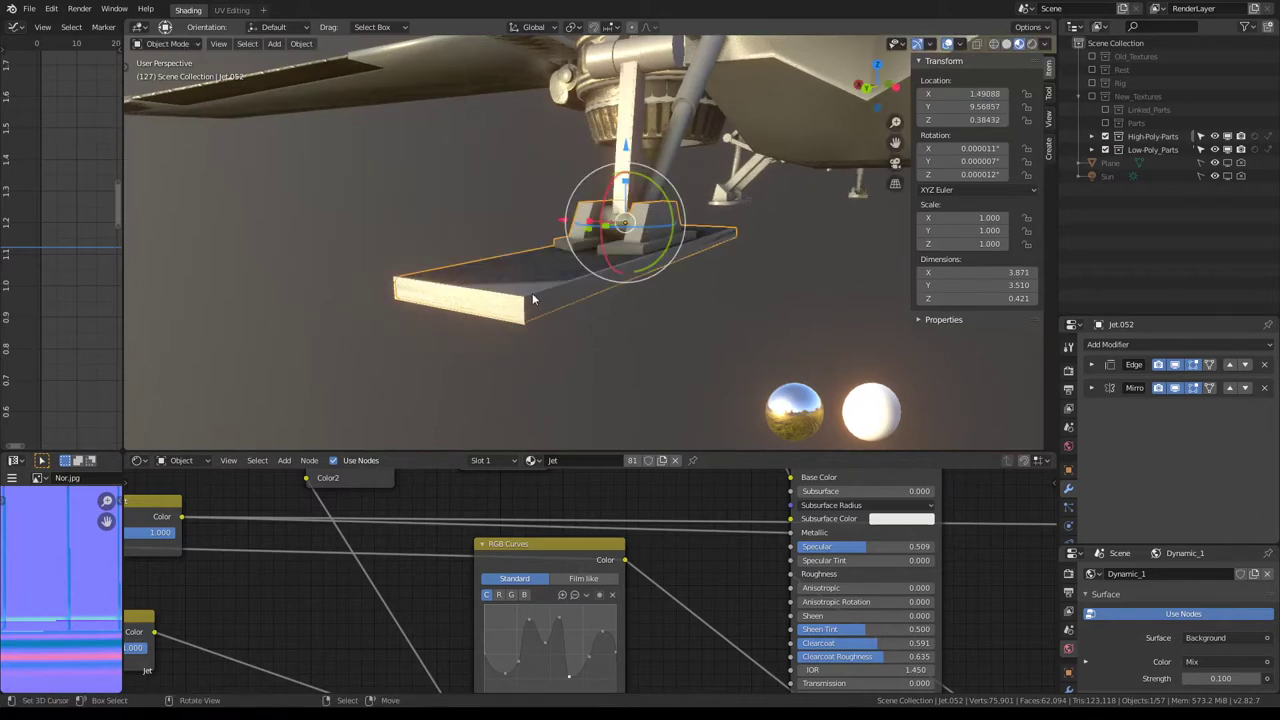
click(533, 299)
key(g)
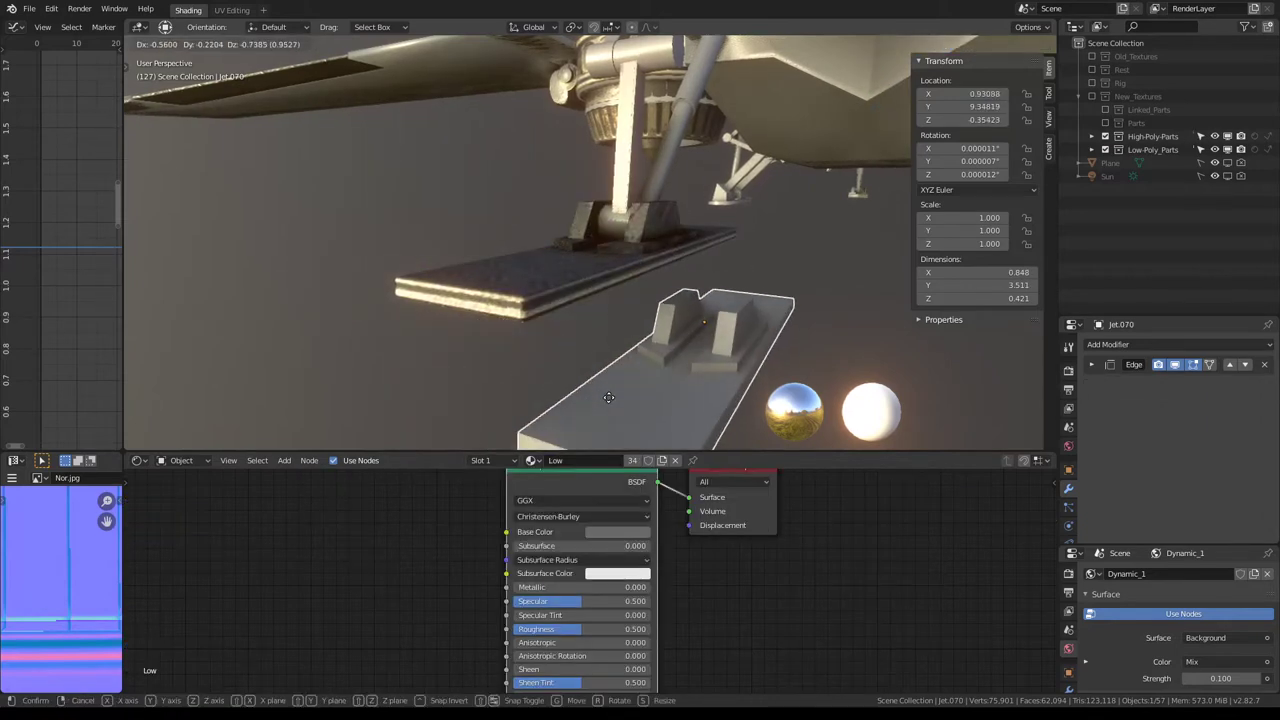
key(Escape)
scroll(605, 280, up, 2)
key(Tab)
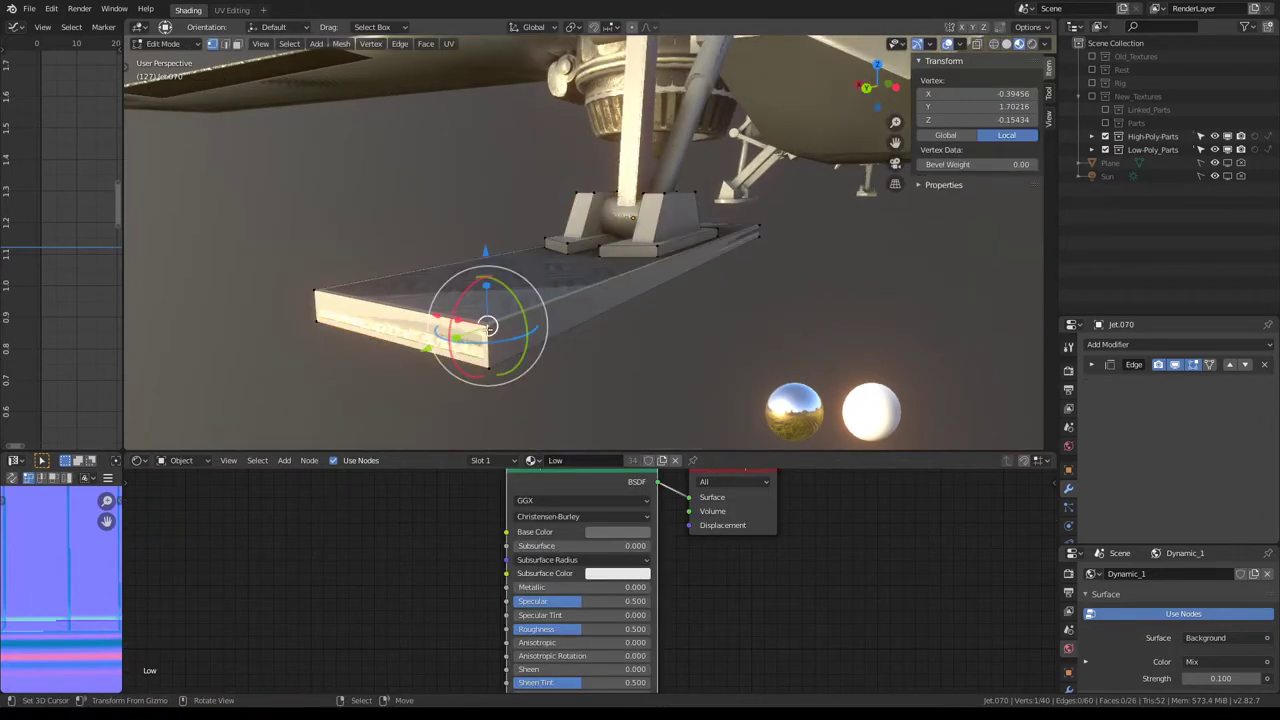
drag(487, 326, 487, 370)
key(l)
key(KP_Decimal)
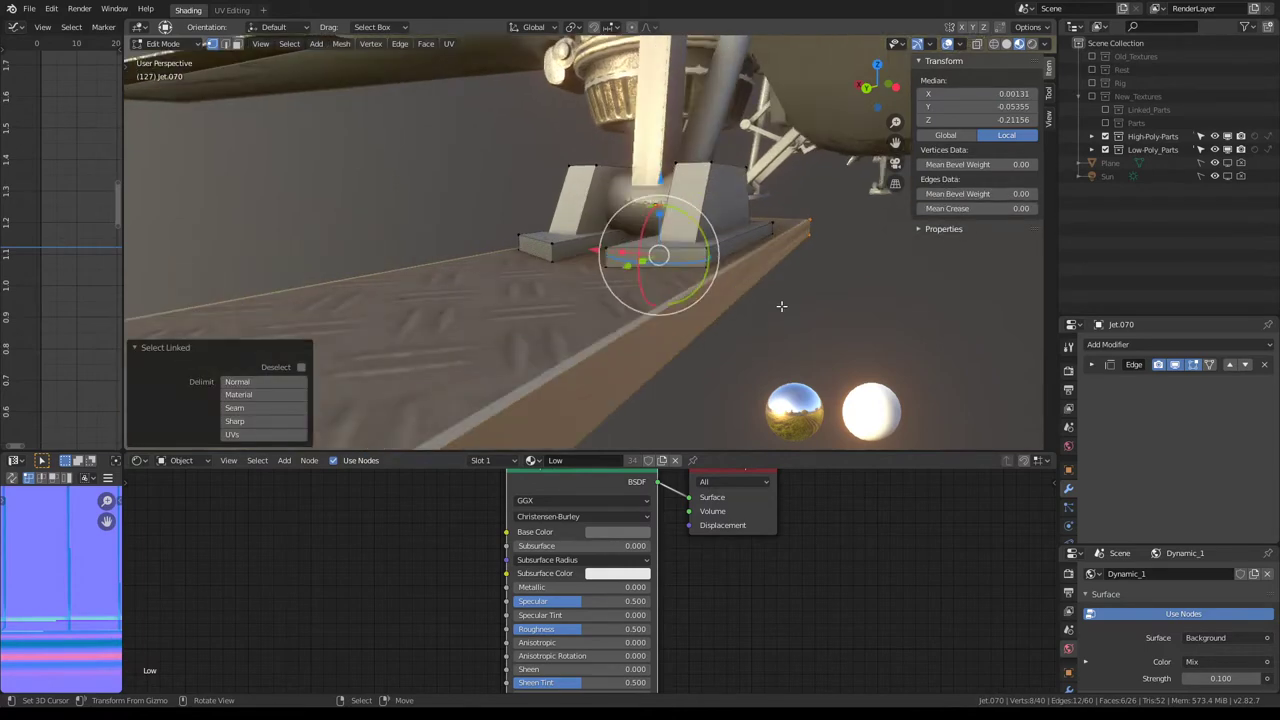
middle_drag(810, 280, 812, 285)
Step: Bevel the plank's edges with an offset of 0.013
key(ctrl+e)
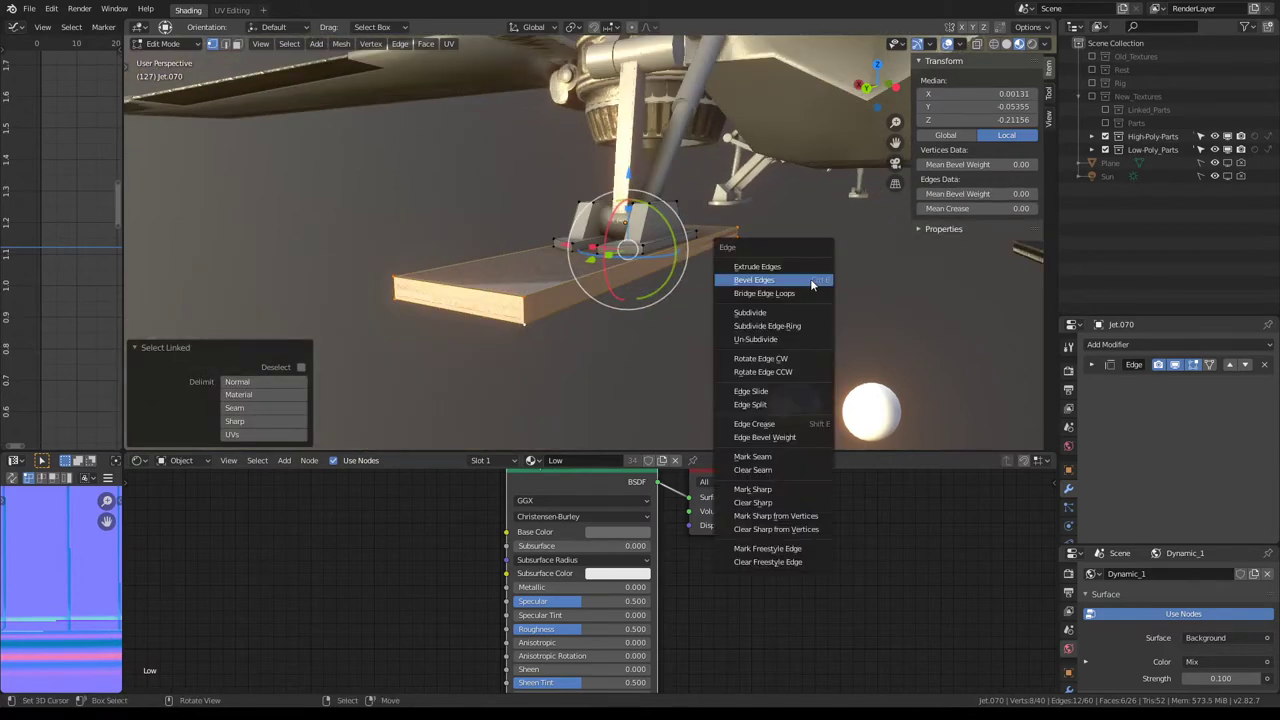
click(811, 285)
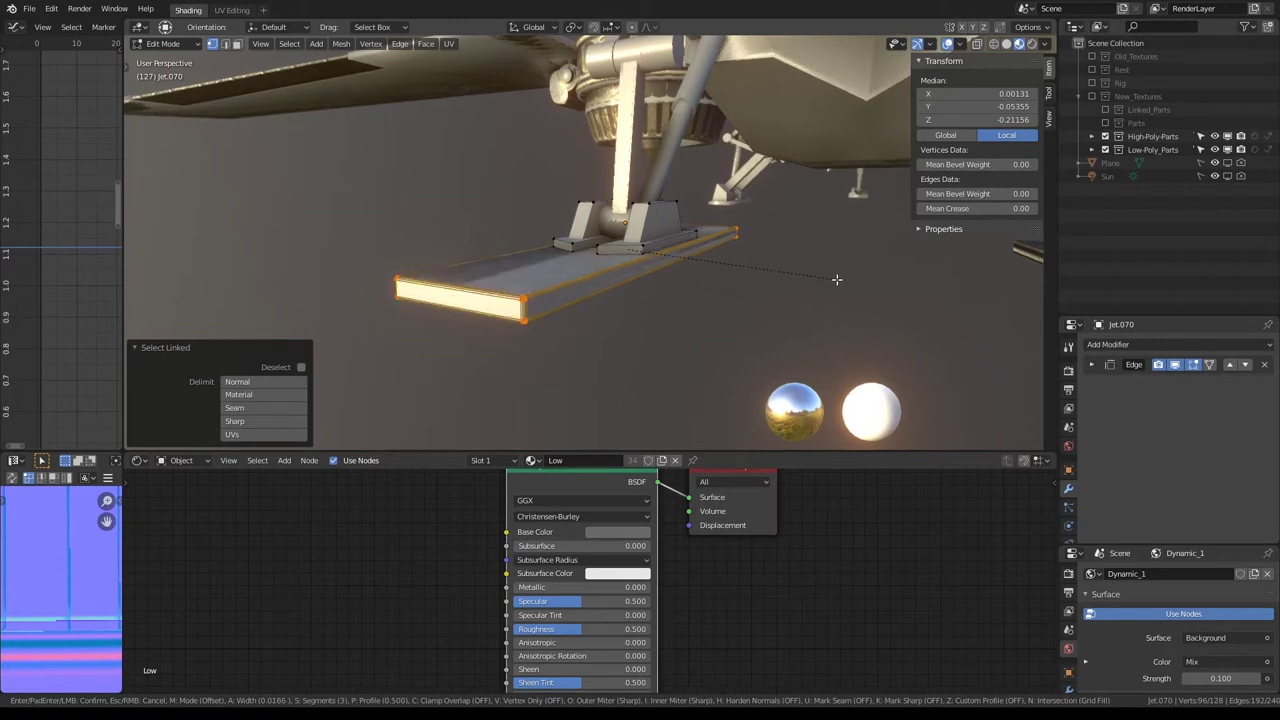
click(830, 278)
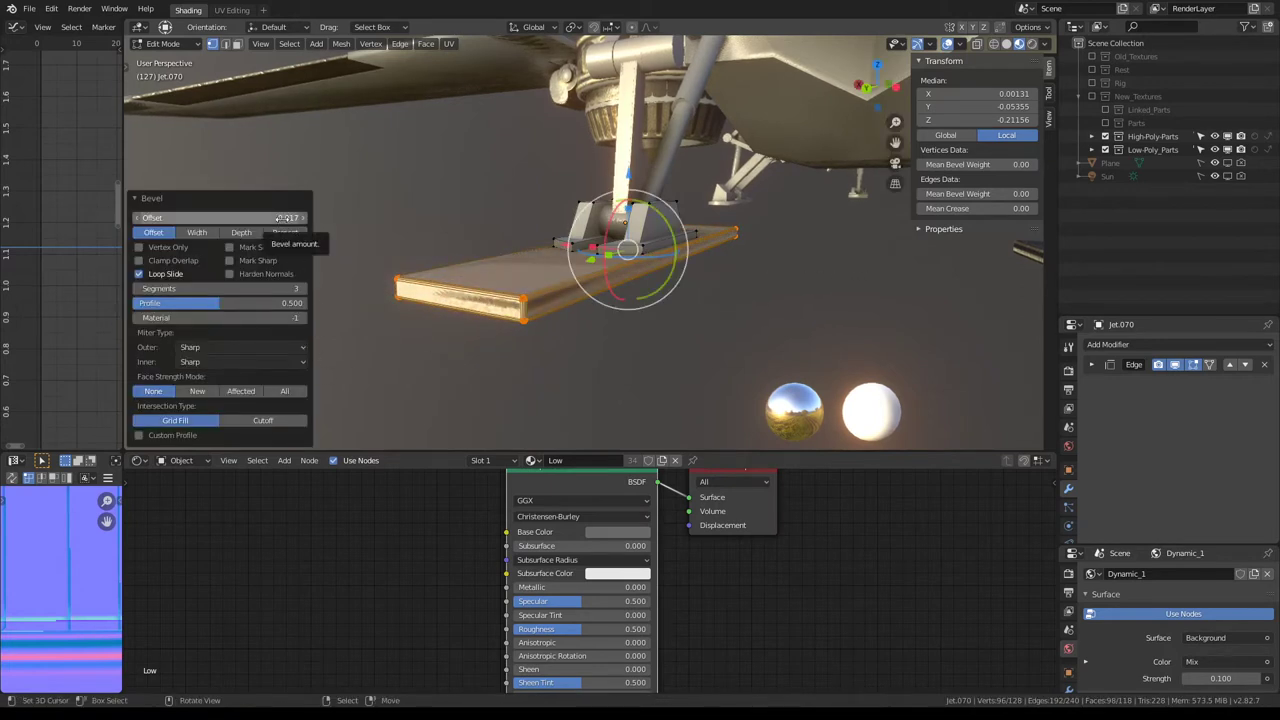
drag(283, 218, 240, 218)
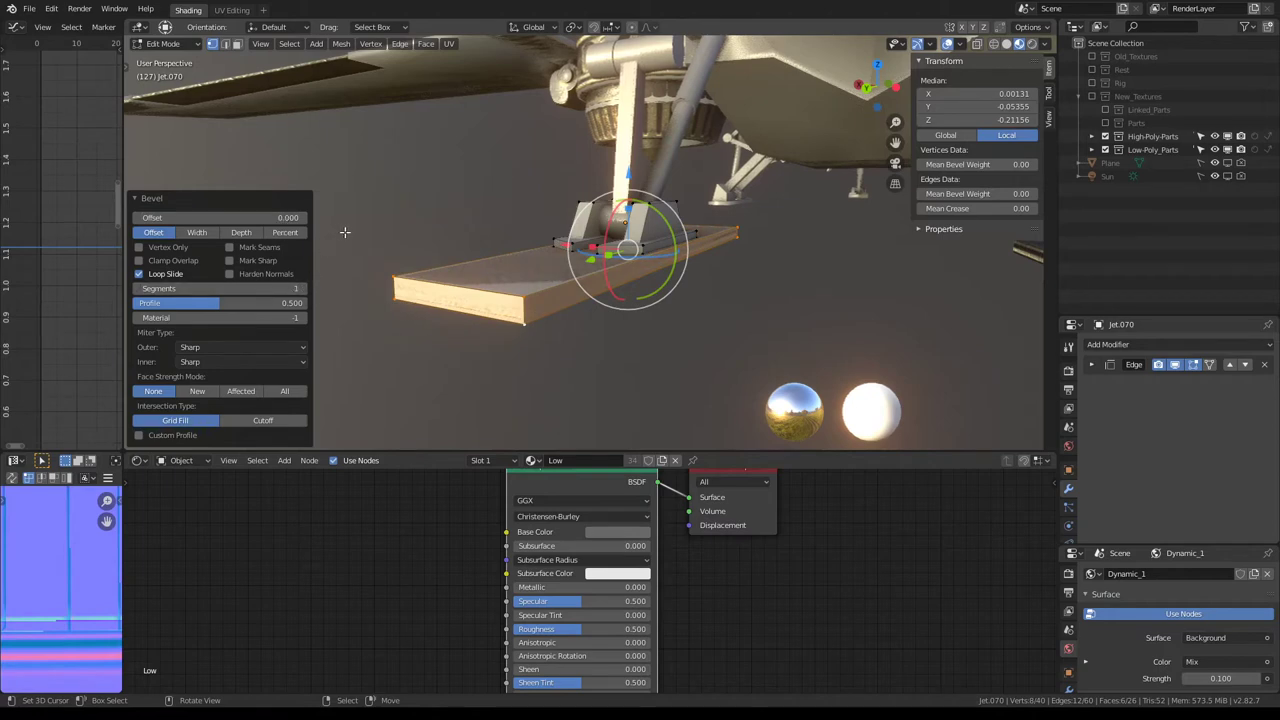
drag(240, 218, 288, 218)
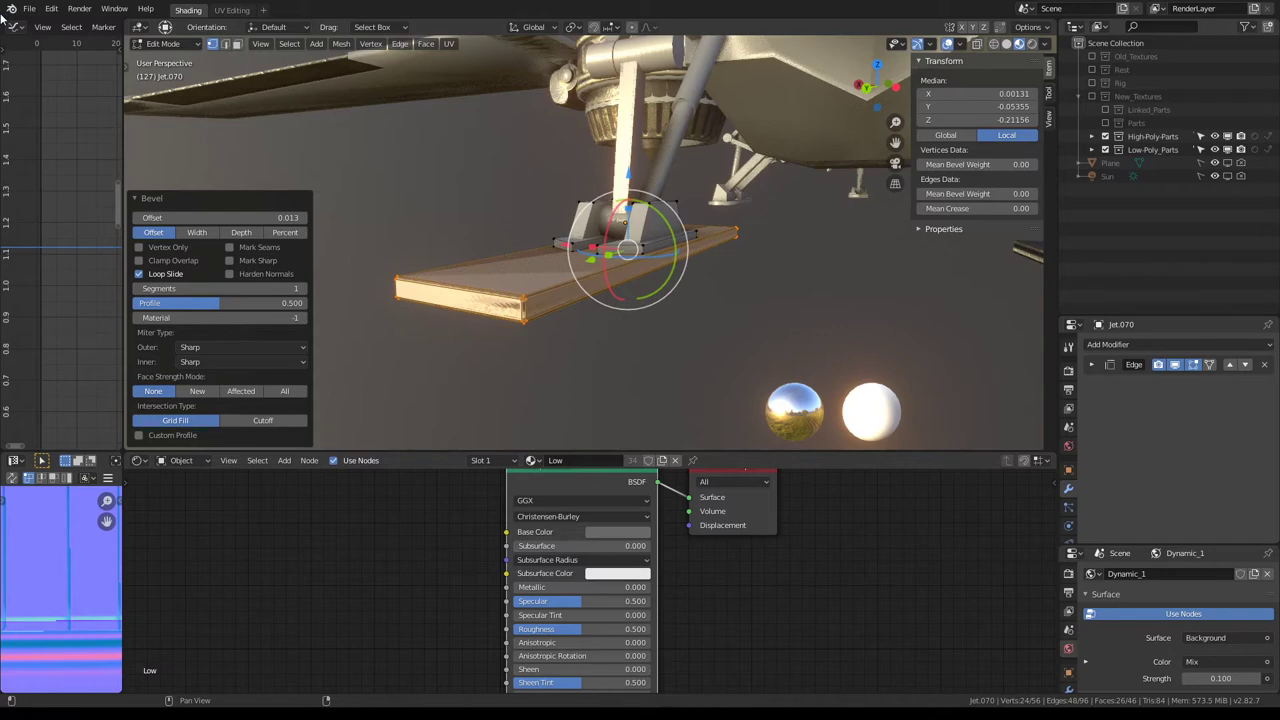
mouse_move(2, 90)
middle_down()
mouse_move(652, 292)
mouse_move(788, 183)
mouse_move(748, 154)
mouse_move(632, 180)
mouse_move(300, 211)
middle_up()
Step: Exclude the High-Poly_Parts collection and resume editing the ski
key(Tab)
click(1105, 136)
key(Tab)
scroll(632, 180, up, 3)
scroll(632, 180, up, 3)
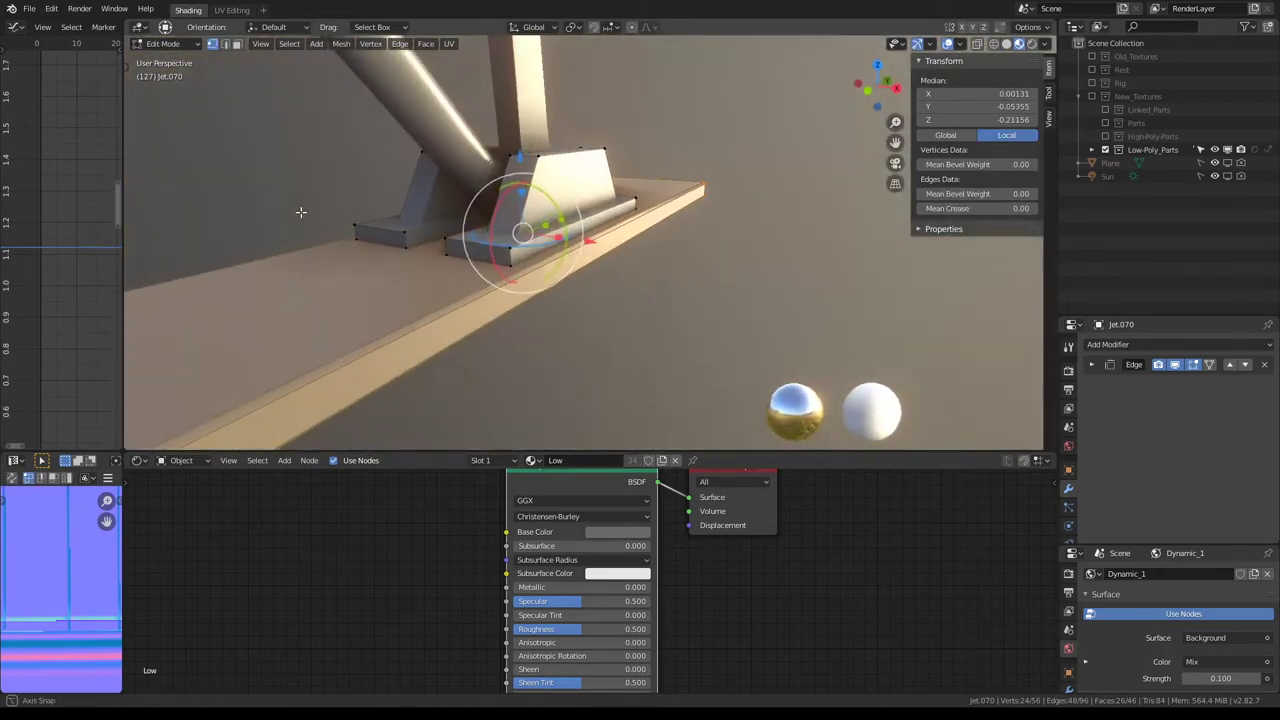
Step: Delete Jet.070's Edge modifier and merge its vertices by distance
key(Tab)
click(1176, 366)
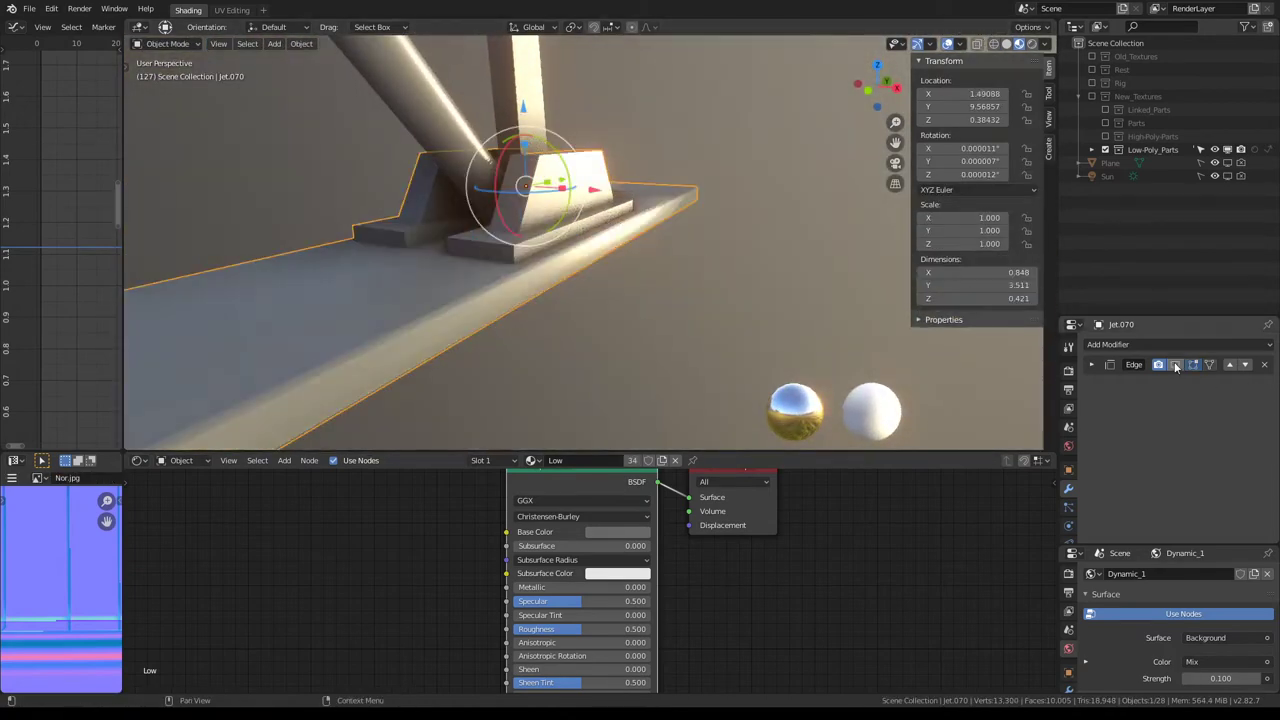
click(1267, 366)
middle_drag(730, 162, 685, 162)
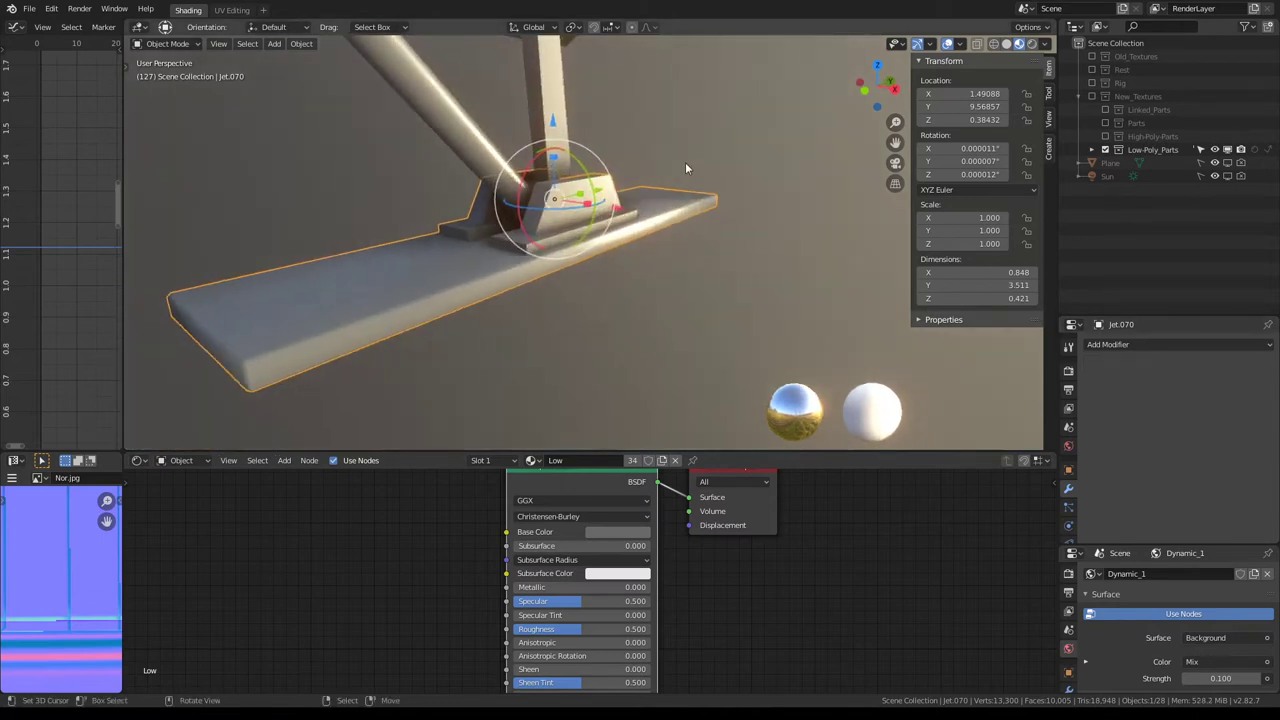
key(Tab)
key(q)
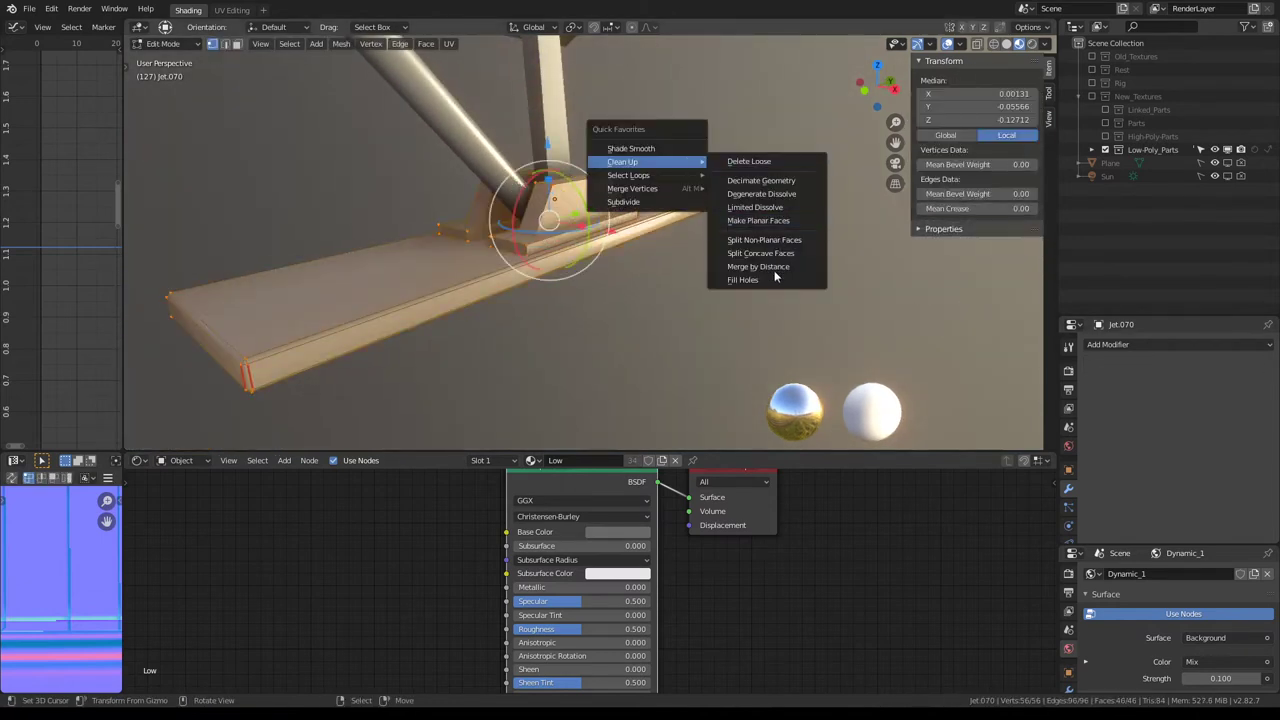
click(772, 271)
middle_drag(772, 271, 576, 196)
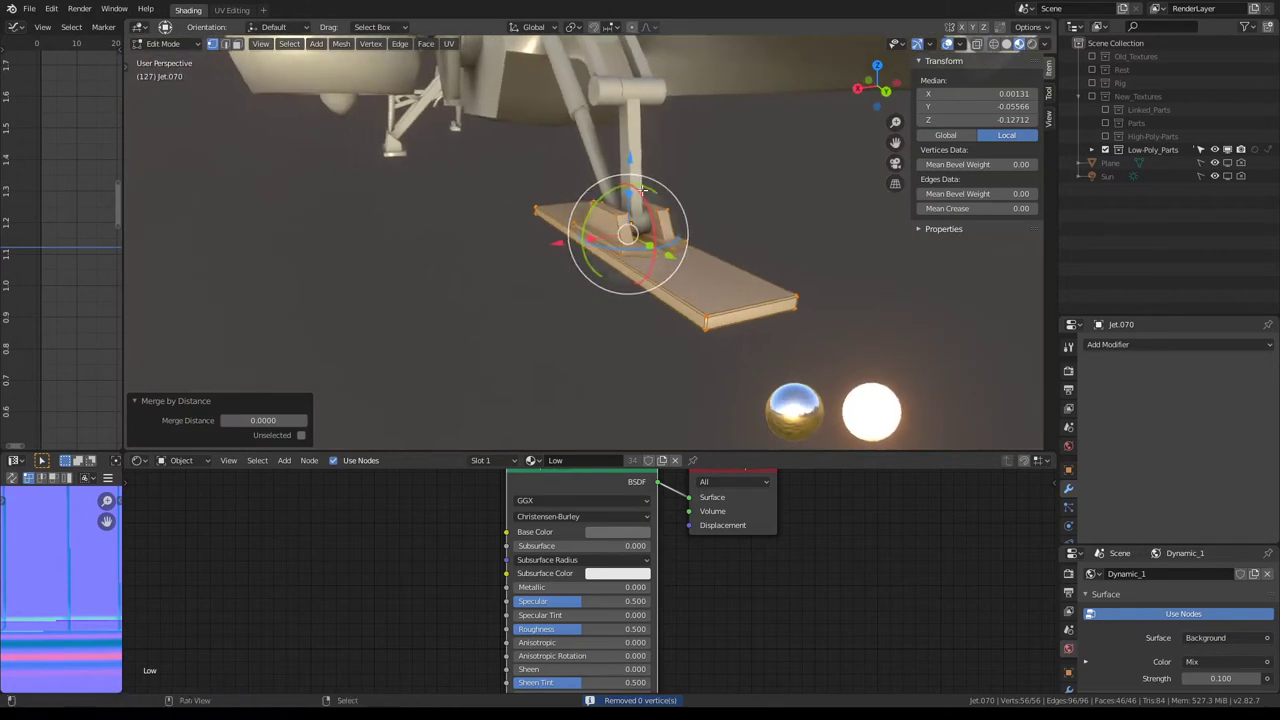
key(Tab)
Step: Smooth-shade the landing ski through Quick Favorites
key(m)
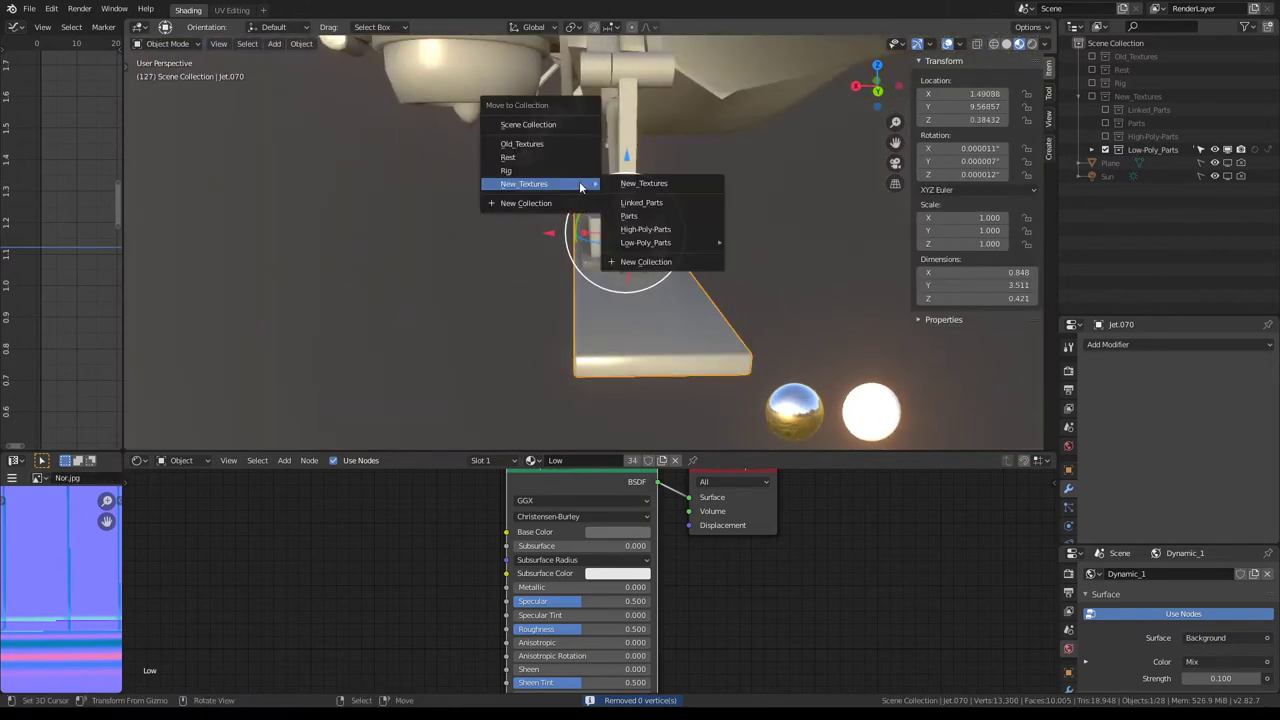
click(690, 213)
key(Tab)
middle_drag(690, 213, 660, 163)
key(Tab)
key(Tab)
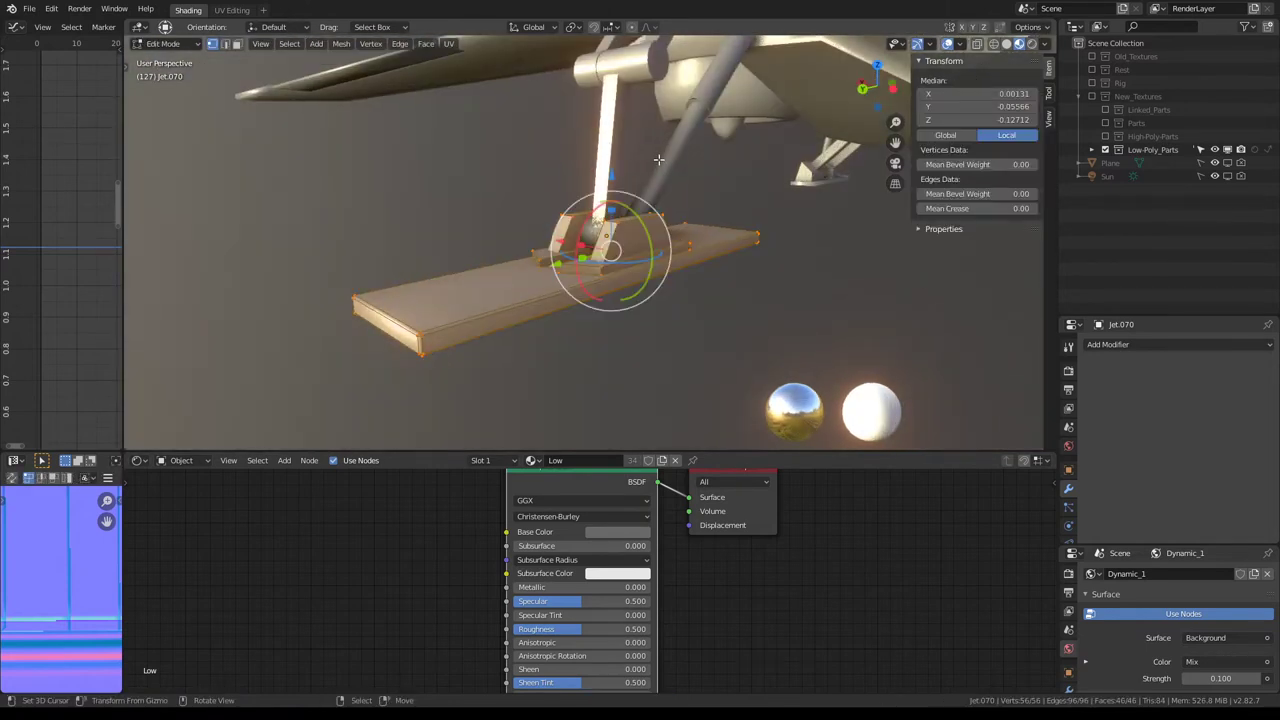
key(q)
click(626, 150)
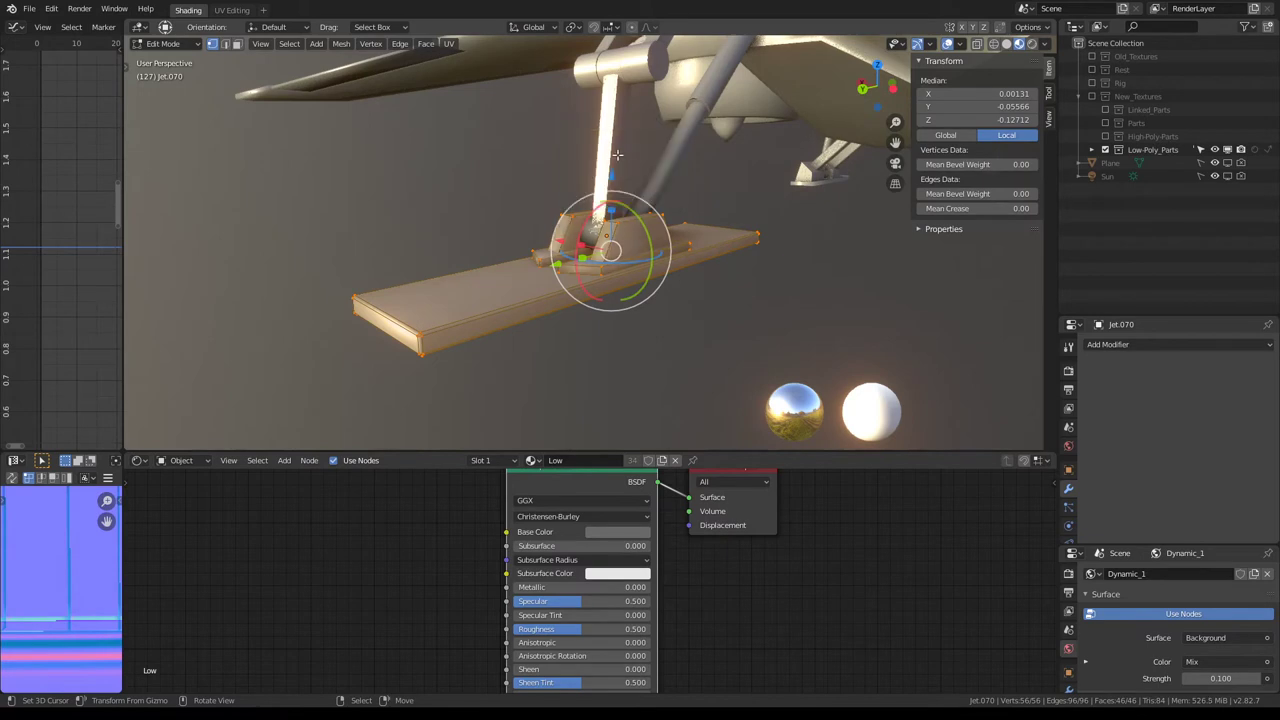
key(Tab)
key(KP_Decimal)
key(Home)
Step: Smooth-shade all geometry of the selected jet mesh part
click(640, 165)
key(Tab)
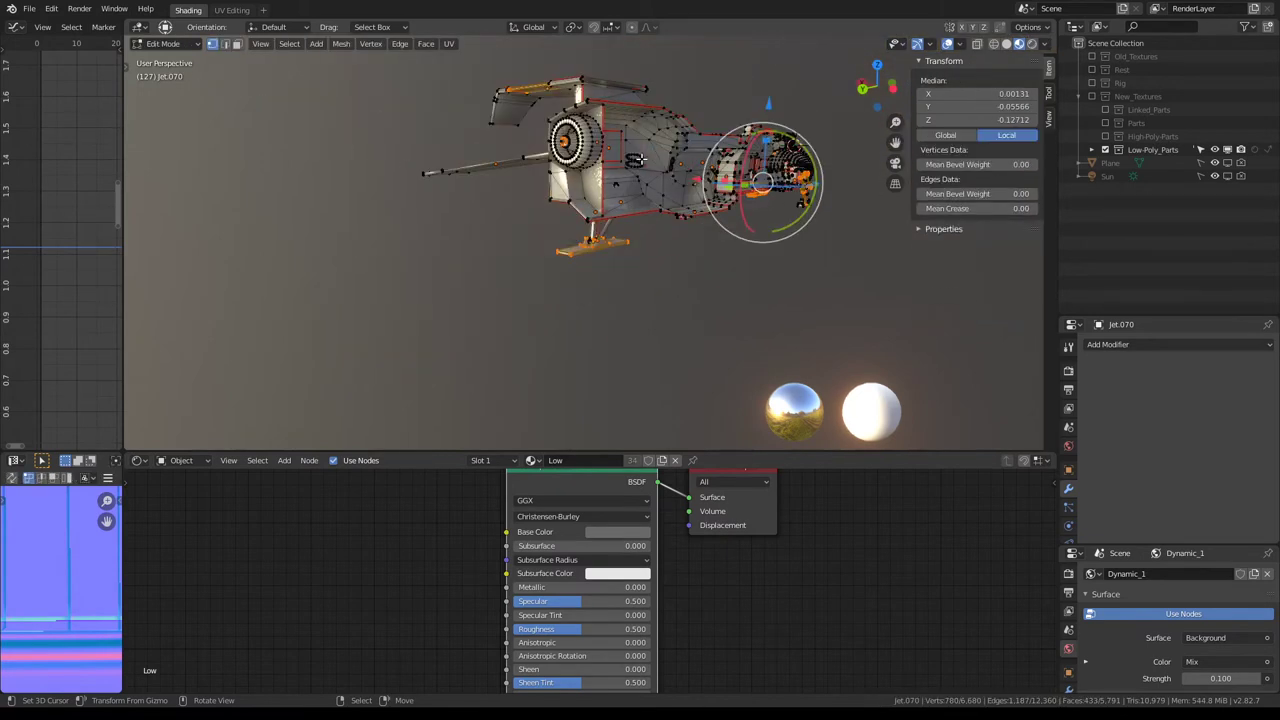
key(alt+a)
key(a)
key(q)
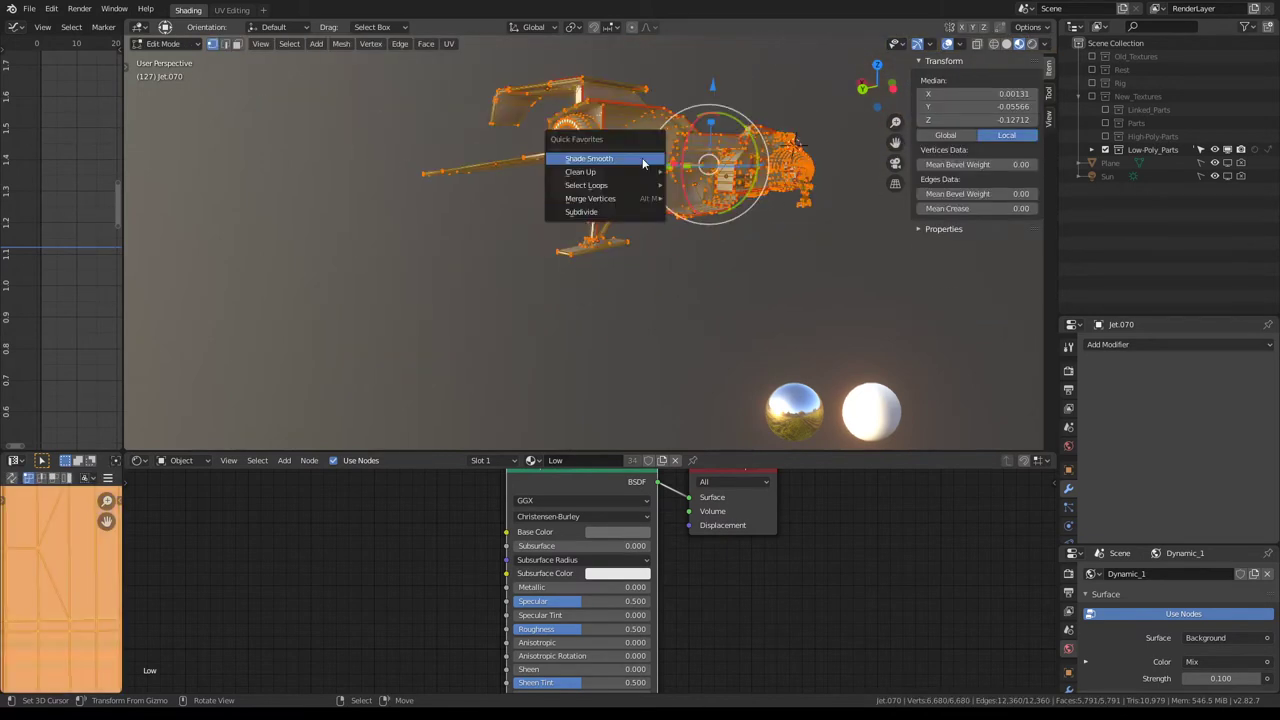
click(643, 160)
key(Tab)
scroll(600, 260, up, 2)
scroll(601, 258, up, 3)
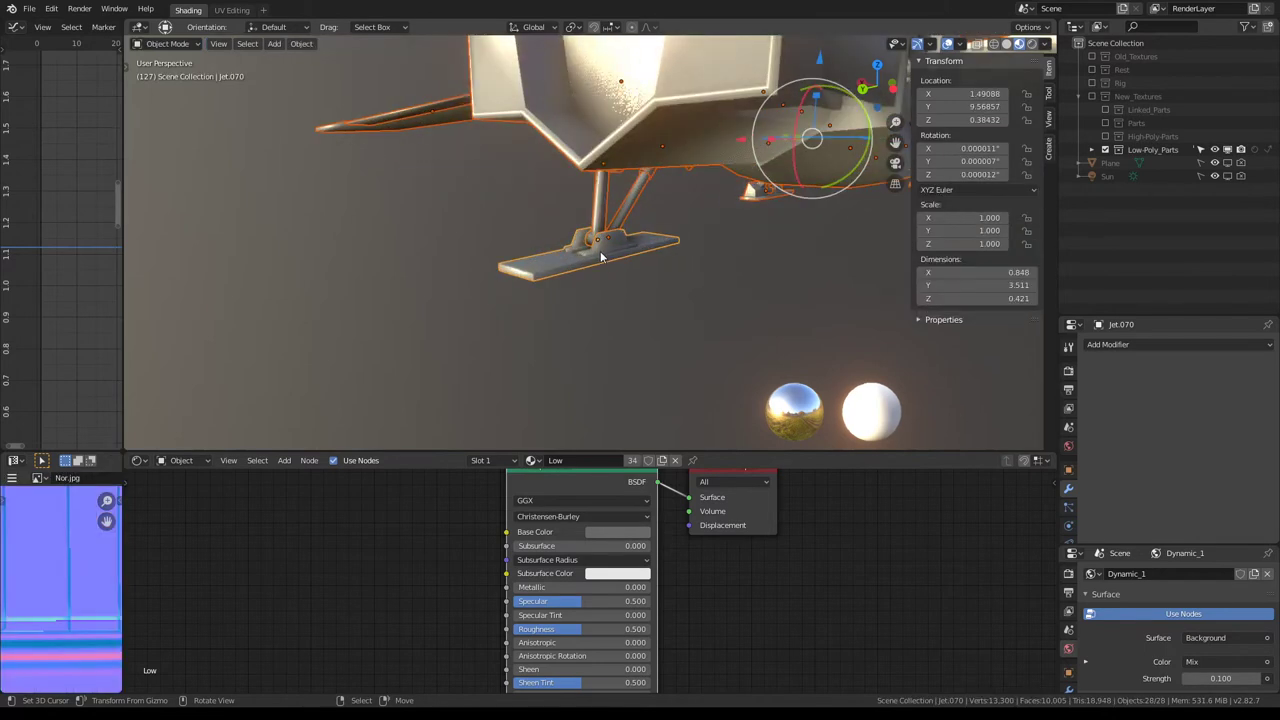
Step: Move Jet.070 into the Done collection and exclude Done from the scene
click(548, 270)
key(m)
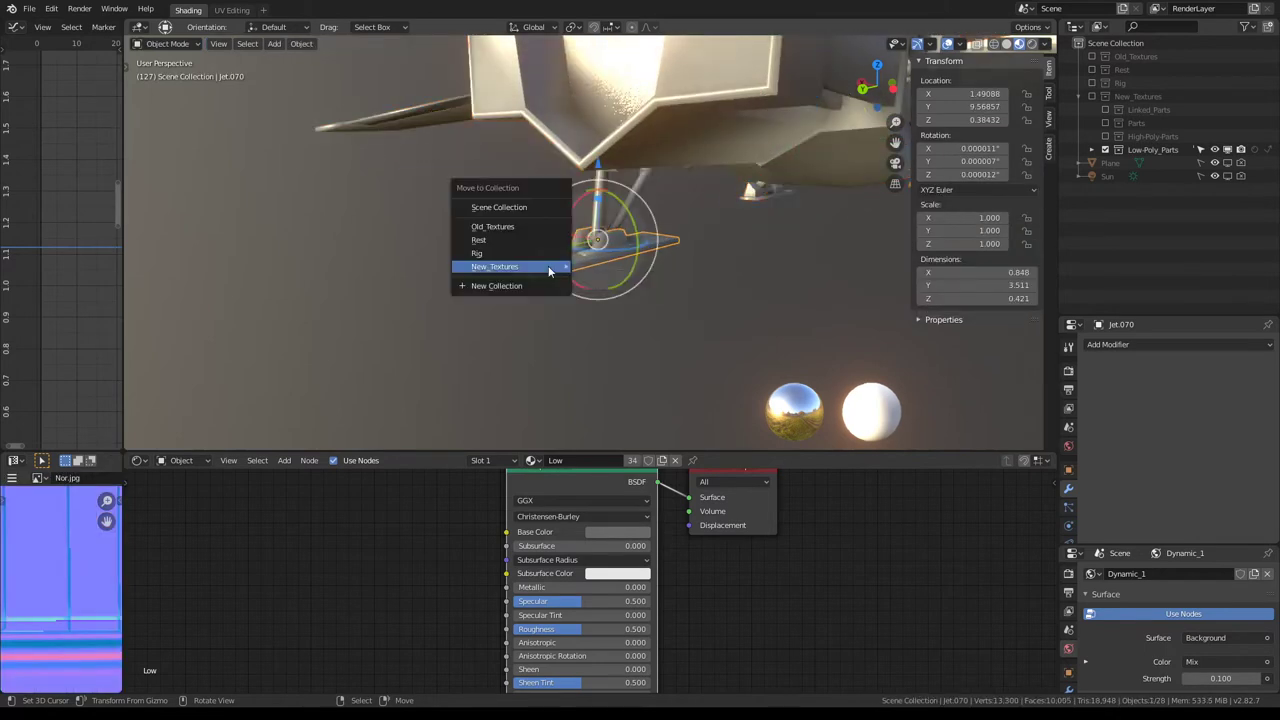
mouse_move(510, 266)
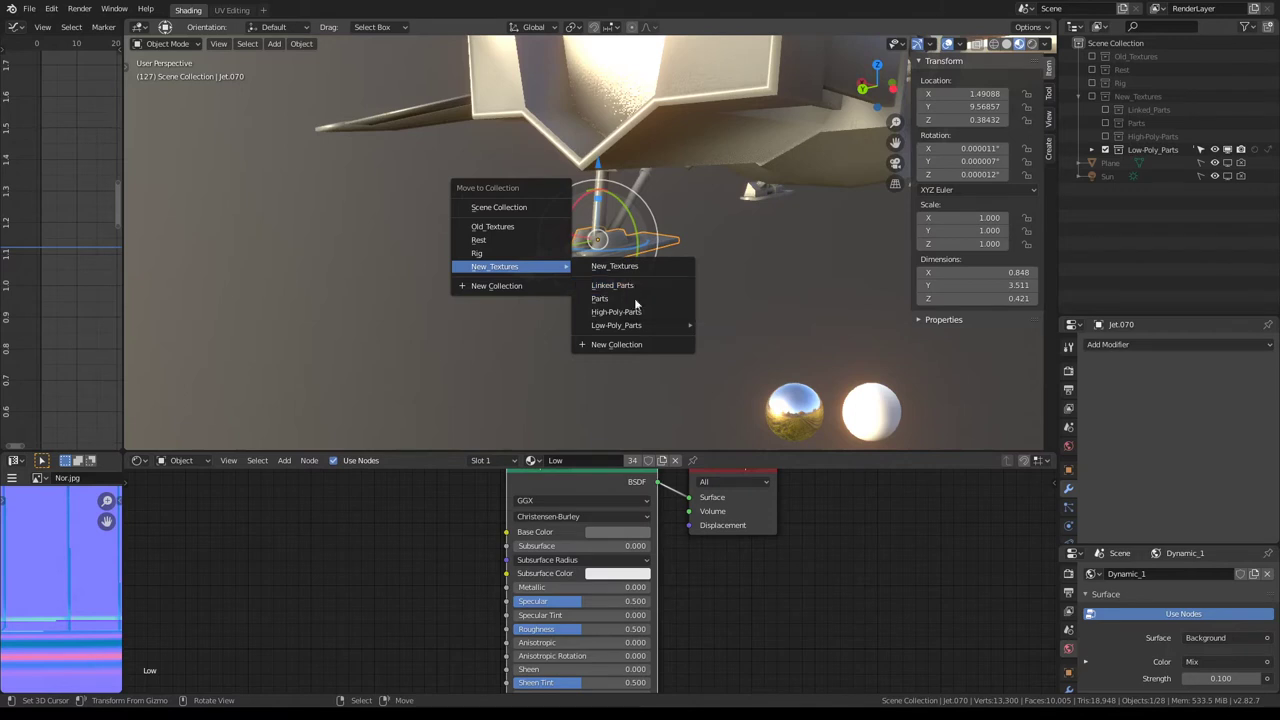
mouse_move(616, 325)
click(749, 344)
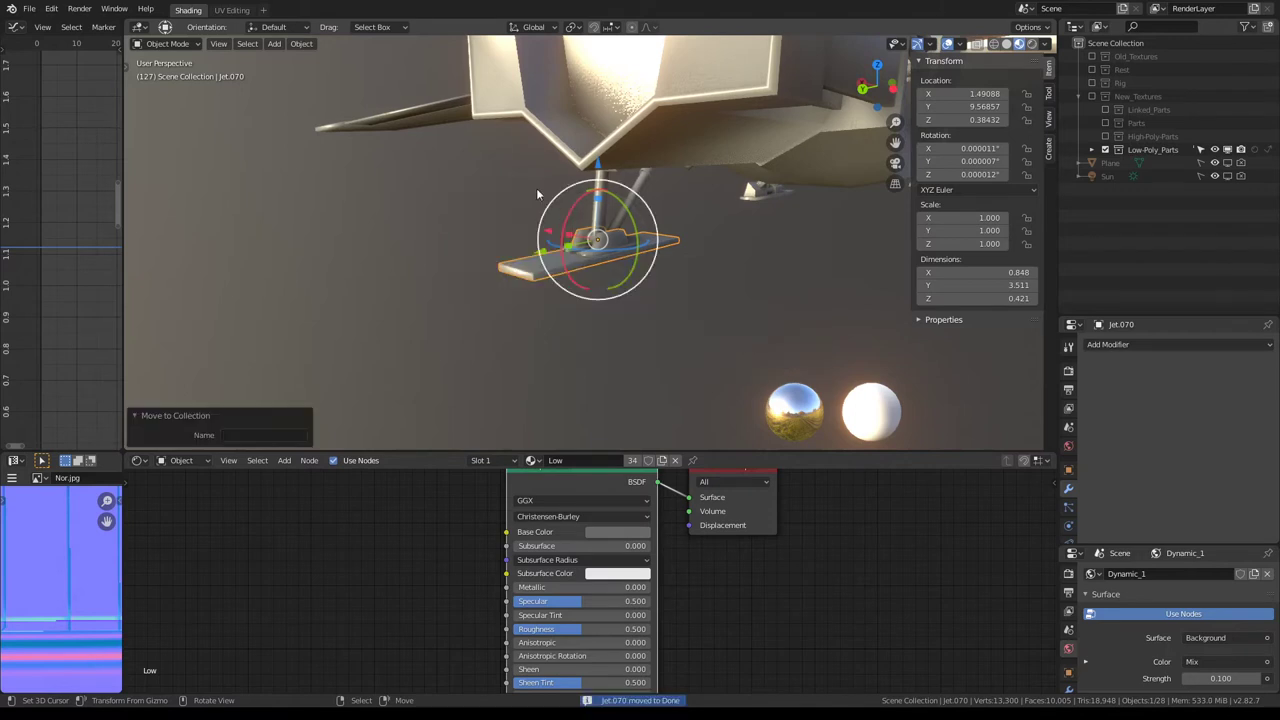
click(1092, 149)
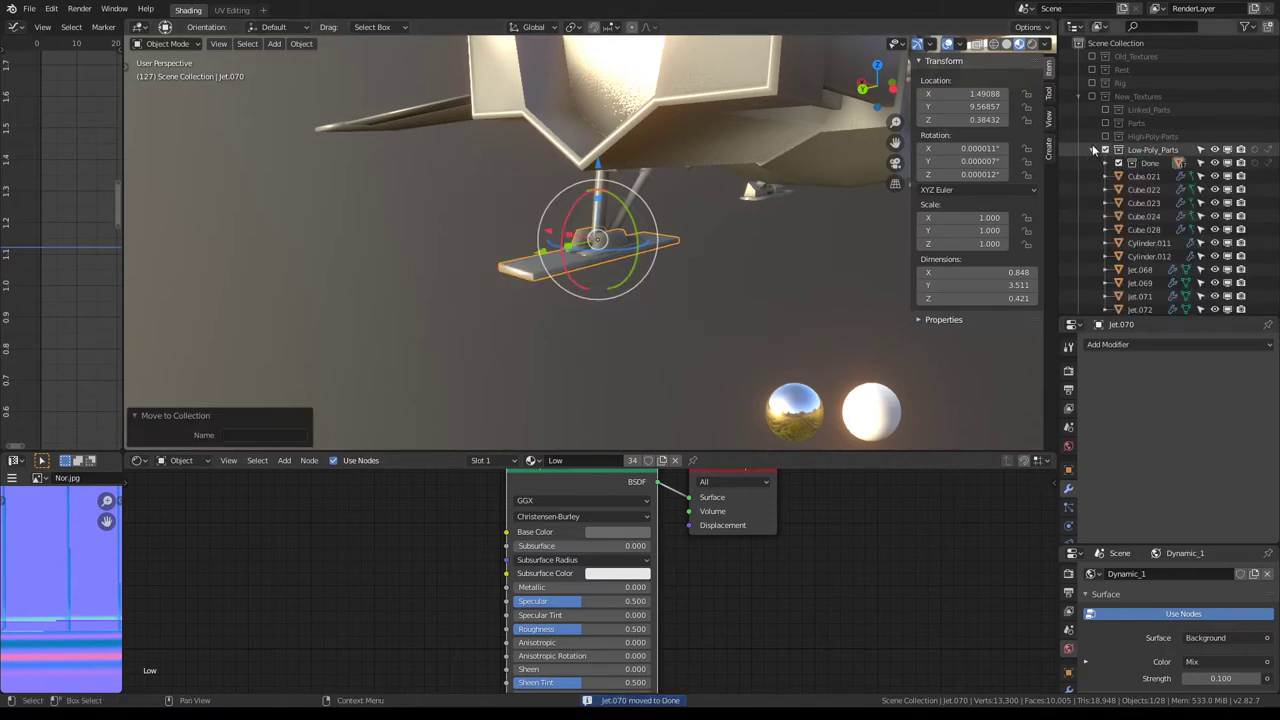
click(1118, 162)
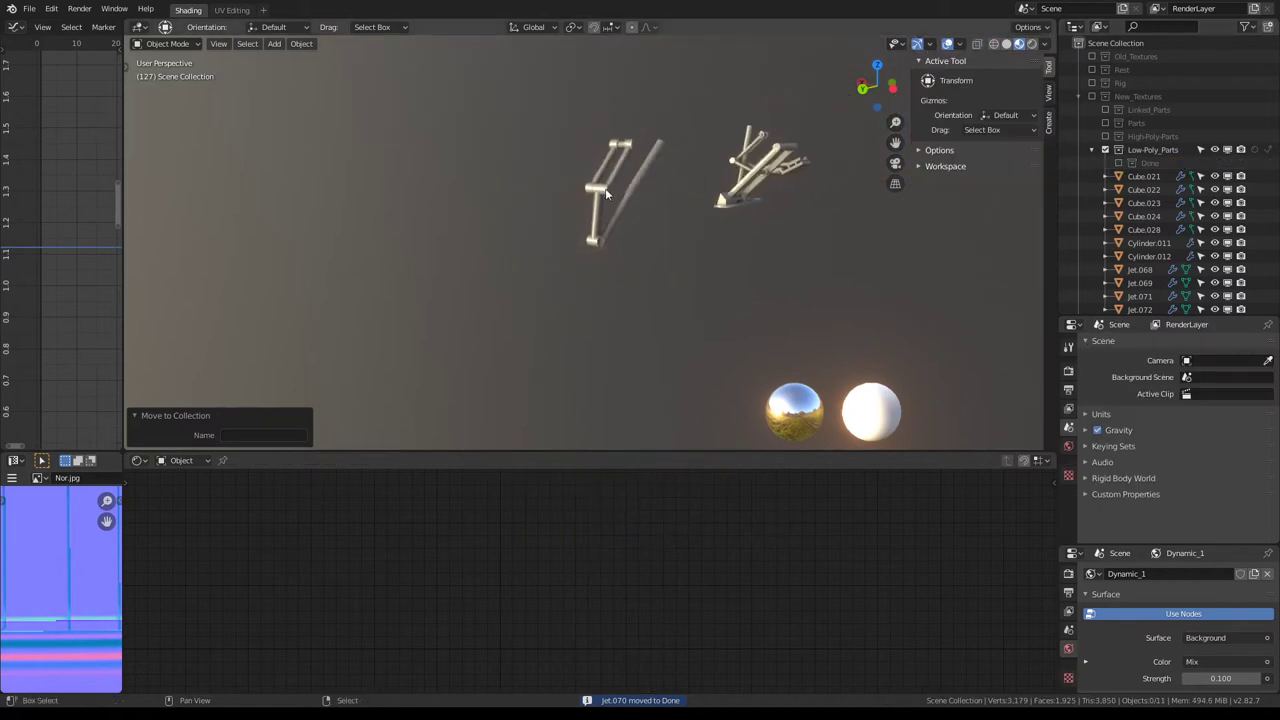
scroll(753, 261, up, 3)
mouse_move(752, 254)
middle_down()
mouse_move(673, 242)
mouse_move(408, 275)
mouse_move(589, 204)
mouse_move(615, 159)
middle_up()
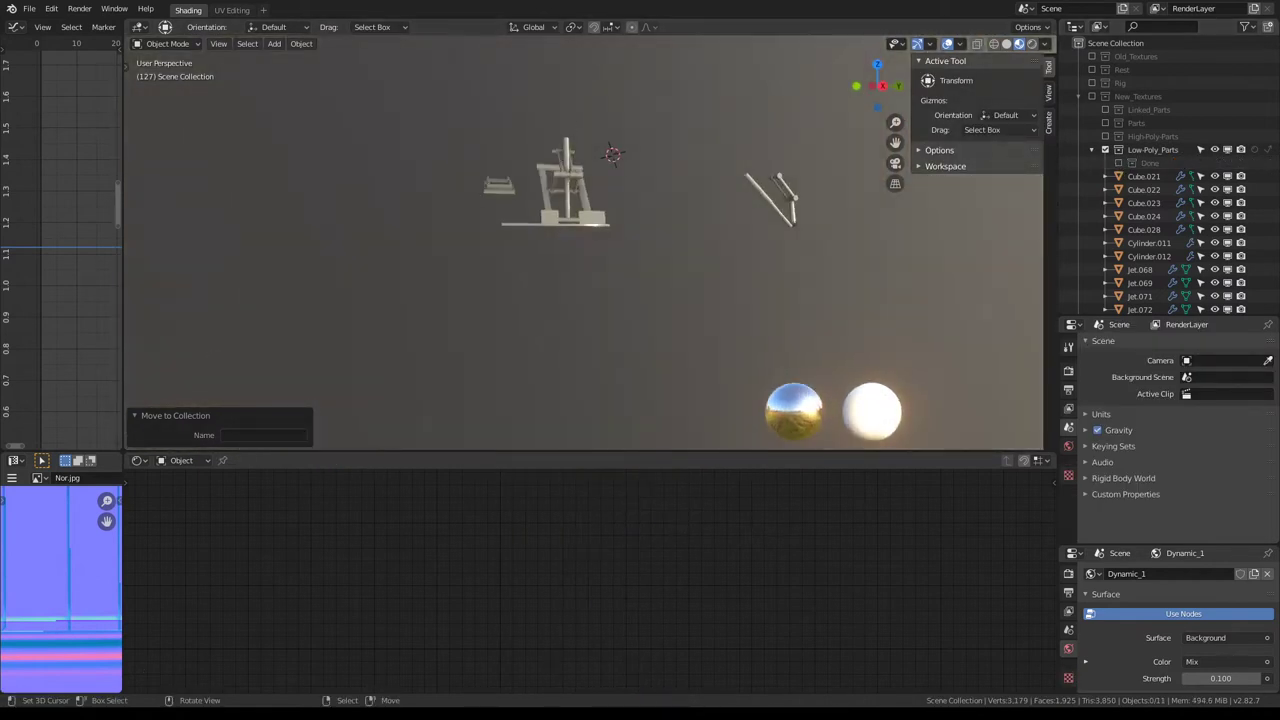
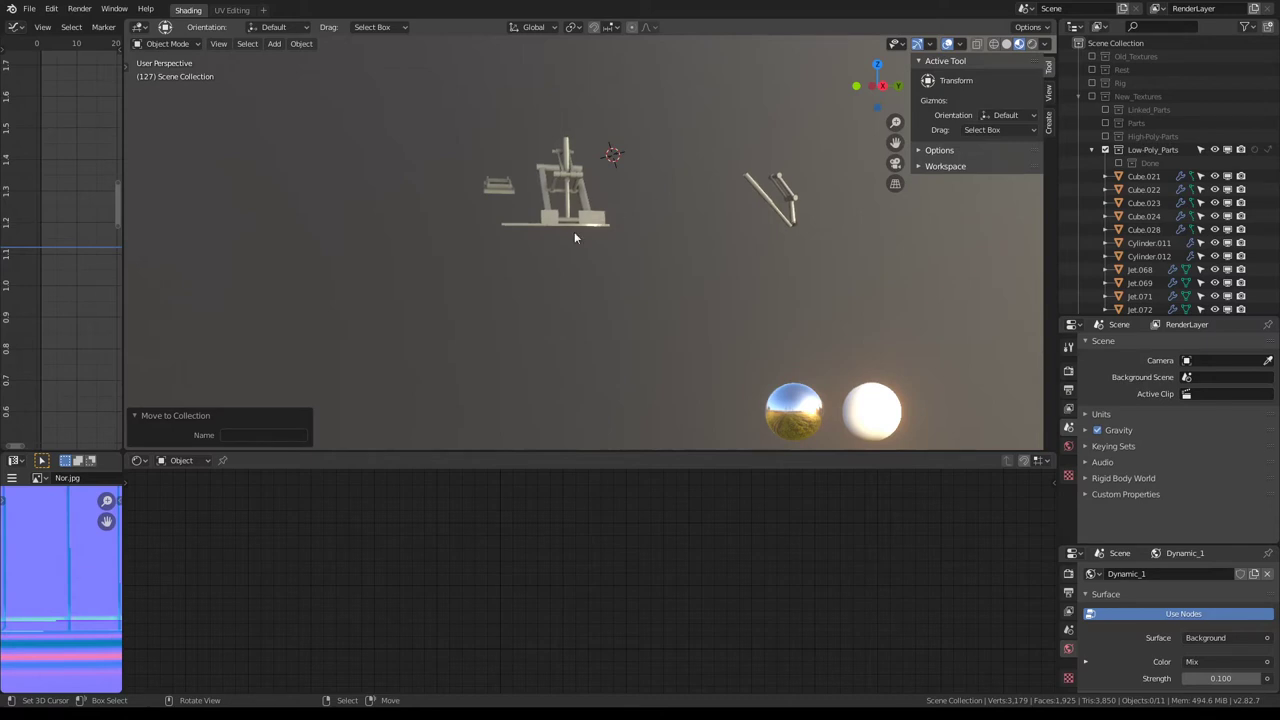
Step: Orbit to the ladder and select its base part Cube.021
scroll(574, 237, up, 3)
middle_drag(540, 233, 618, 309)
click(615, 385)
mouse_move(615, 385)
middle_down()
mouse_move(741, 319)
mouse_move(590, 324)
middle_up()
click(590, 332)
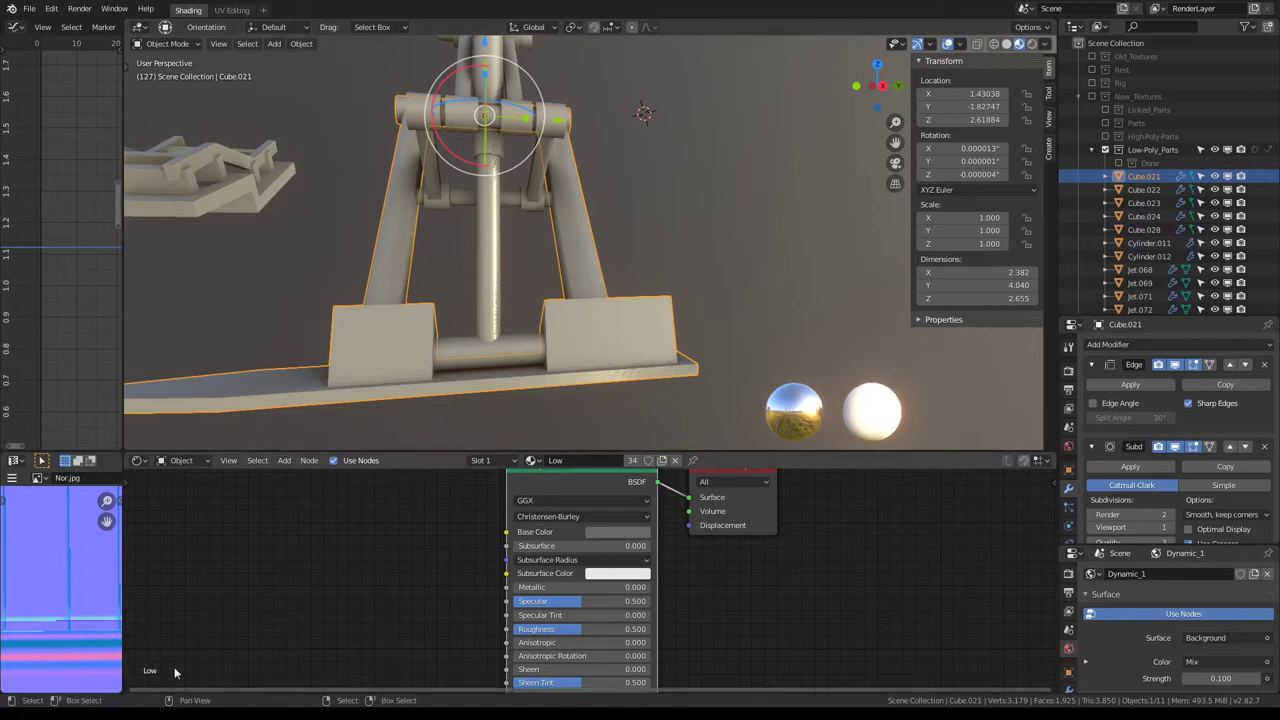
scroll(624, 153, down, 2)
mouse_move(624, 153)
middle_down()
mouse_move(634, 174)
mouse_move(574, 120)
middle_up()
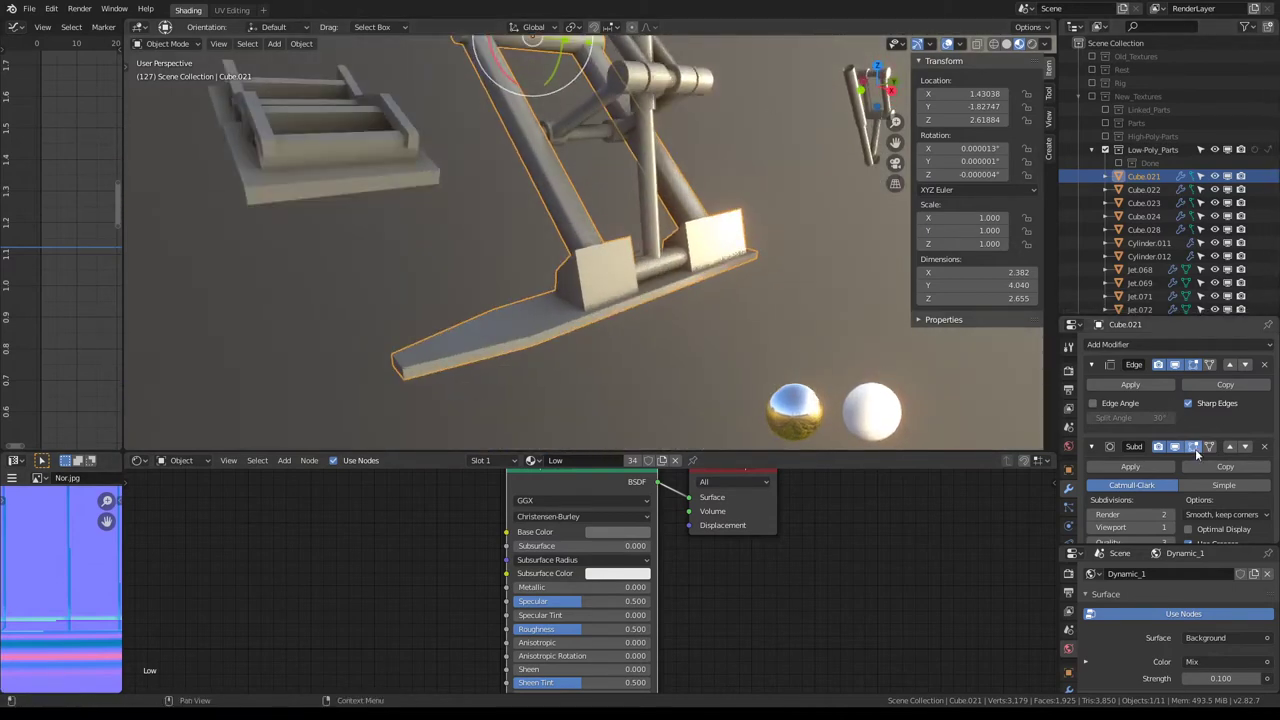
Step: Toggle Cube.021's Edge Split modifier off and on to compare the shading
click(1178, 366)
click(1178, 366)
scroll(676, 201, down, 3)
mouse_move(676, 201)
middle_down()
mouse_move(571, 206)
mouse_move(496, 189)
mouse_move(525, 219)
mouse_move(584, 217)
middle_up()
scroll(525, 219, up, 2)
scroll(545, 215, up, 2)
scroll(564, 215, up, 2)
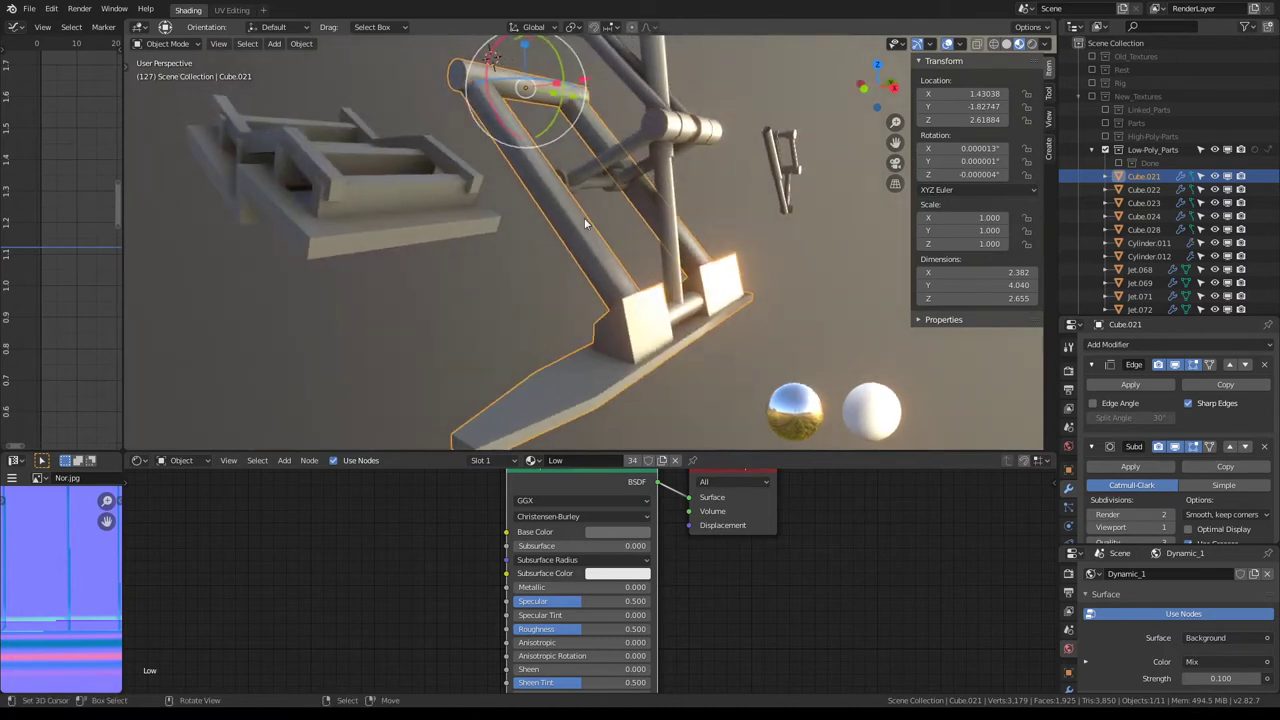
Step: Try Subdivision above Edge Split in the stack, then restore the original order
click(320, 243)
click(614, 323)
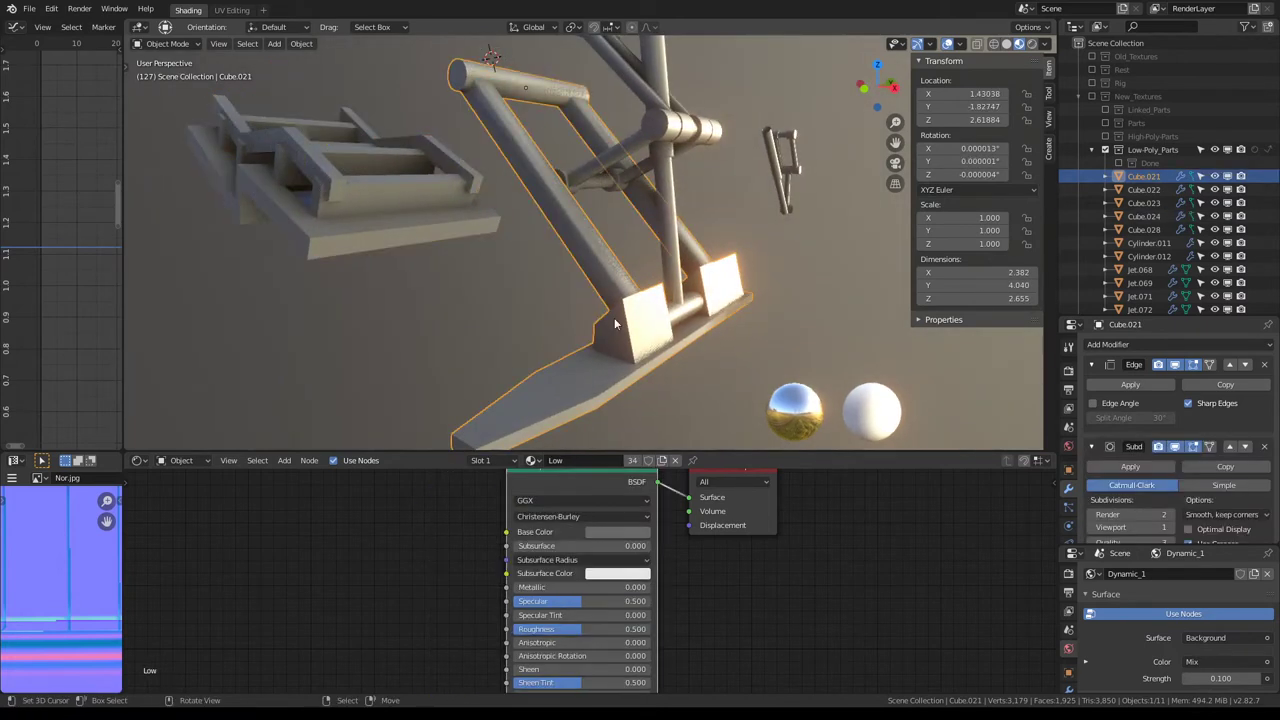
click(1093, 365)
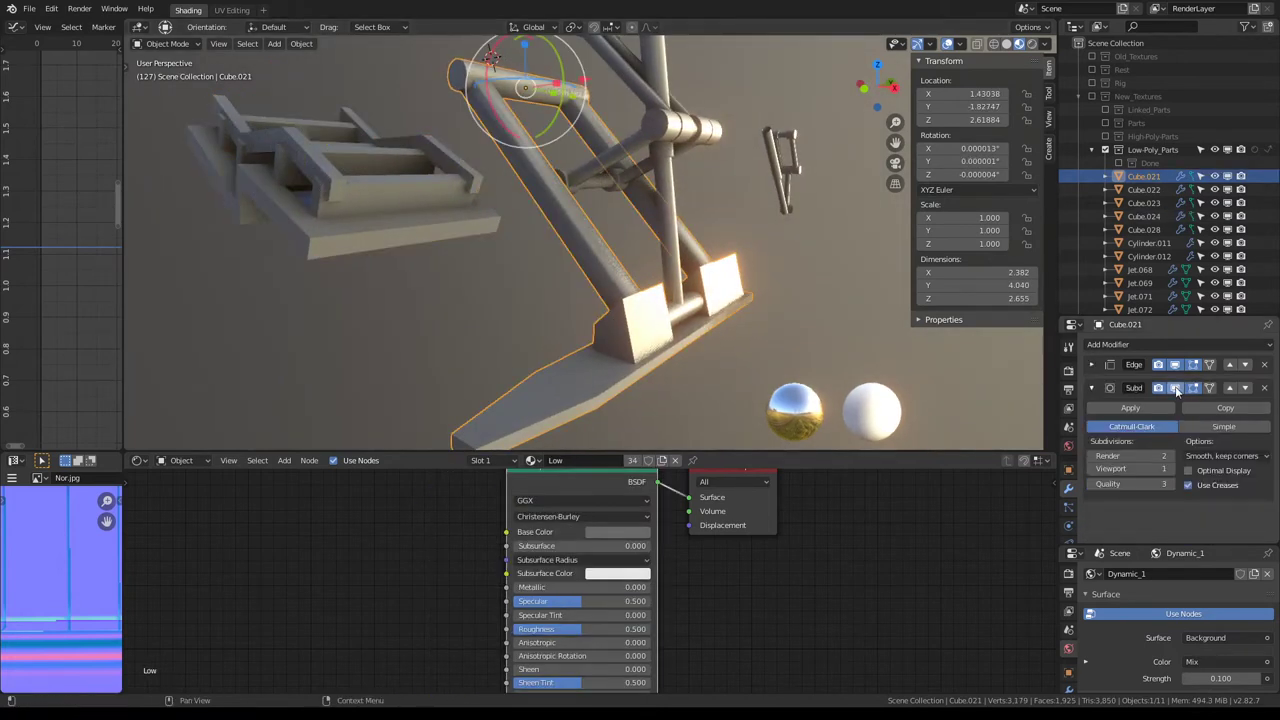
click(1229, 389)
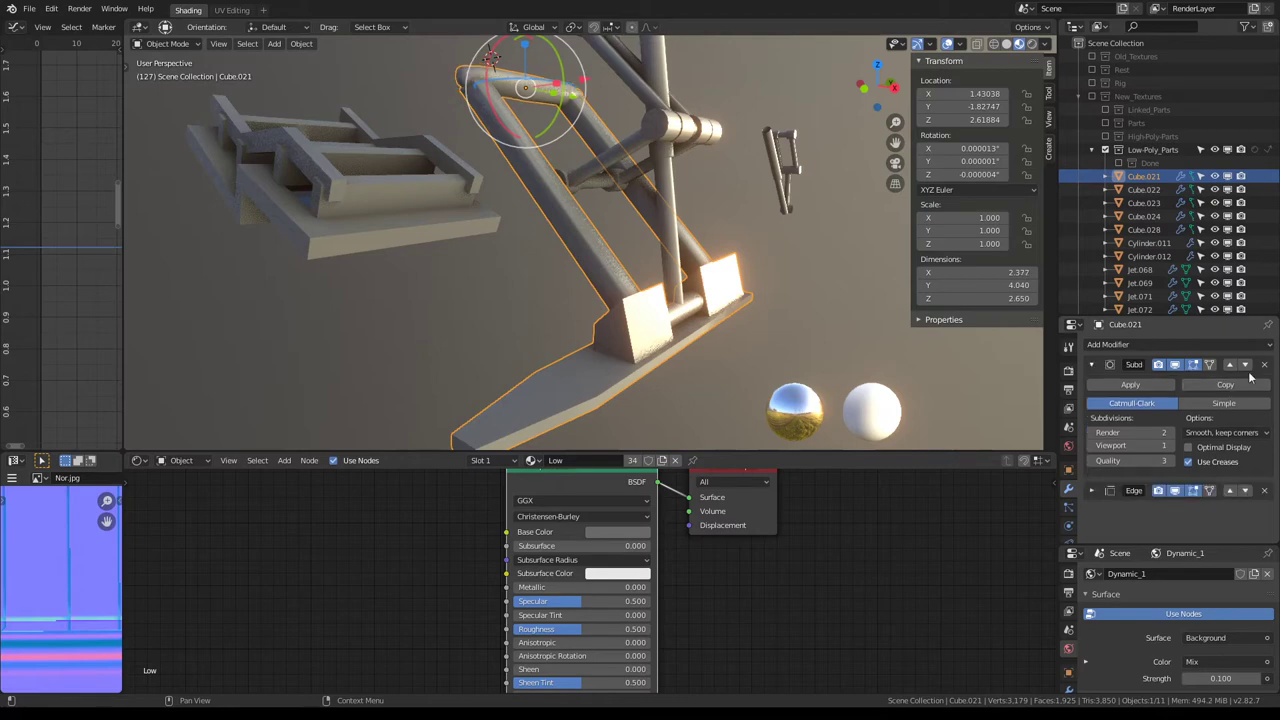
click(1246, 366)
Step: Recheck the Edge Split shading, then apply Edge Split and Subdivision Surface
mouse_move(640, 200)
middle_down()
mouse_move(659, 222)
mouse_move(658, 208)
middle_up()
scroll(663, 154, up, 4)
middle_drag(663, 154, 720, 170)
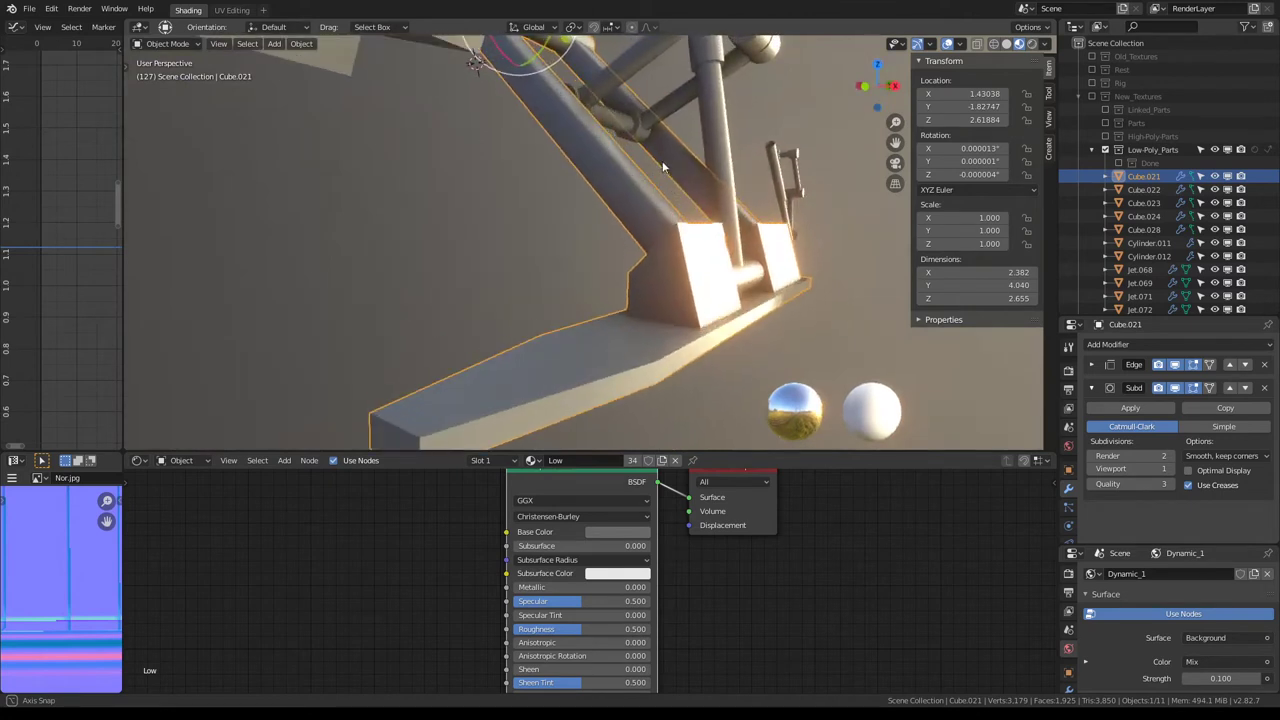
click(1175, 365)
click(1175, 365)
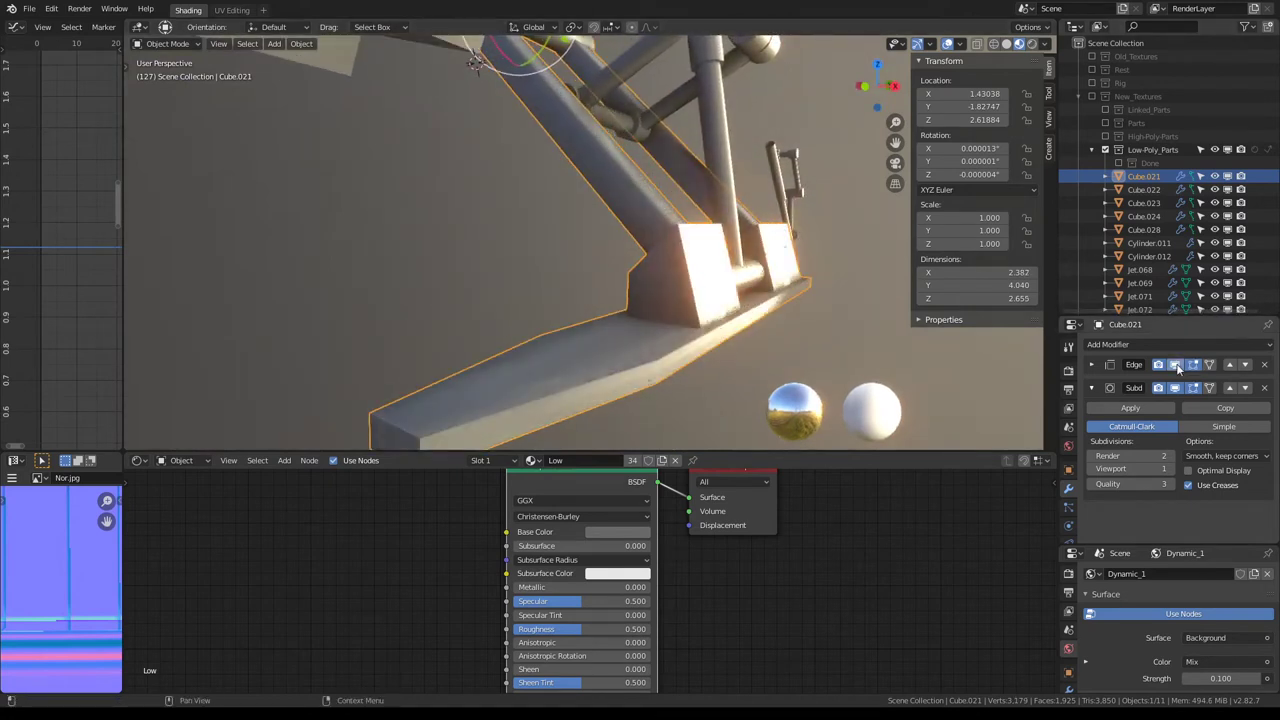
click(1094, 364)
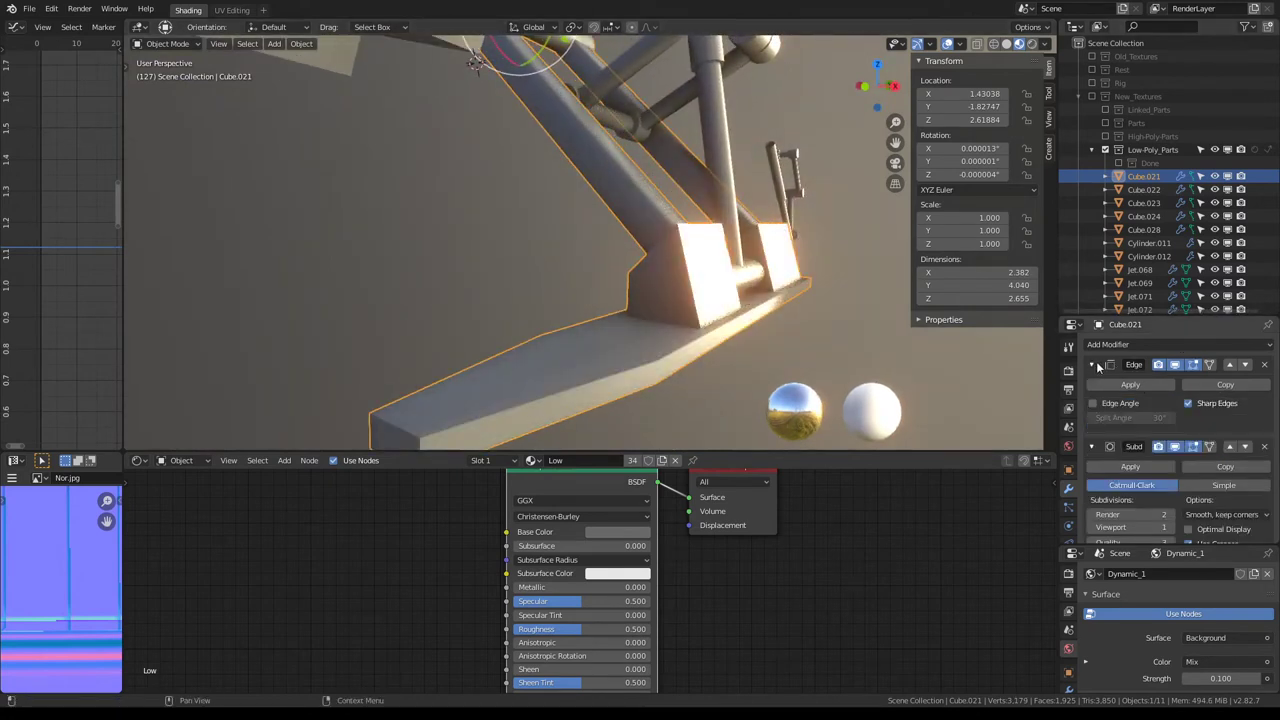
click(1127, 383)
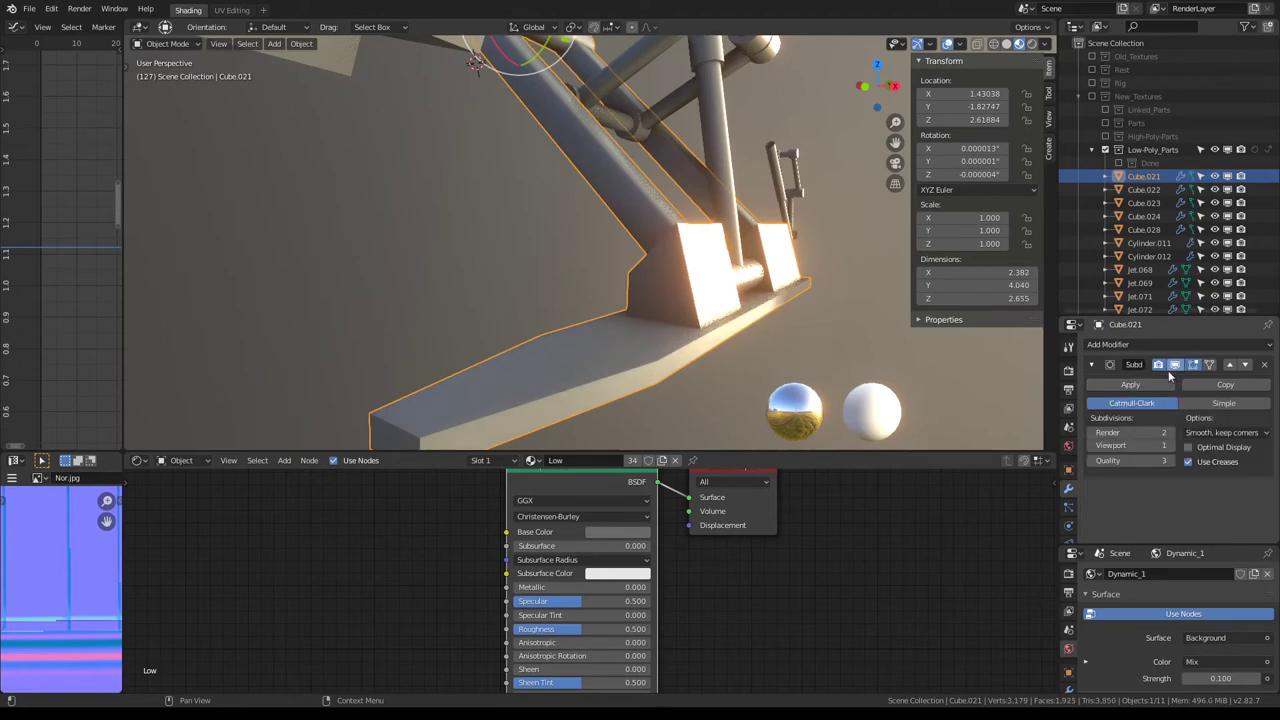
click(1146, 389)
mouse_move(608, 236)
middle_down()
mouse_move(616, 223)
mouse_move(520, 197)
middle_up()
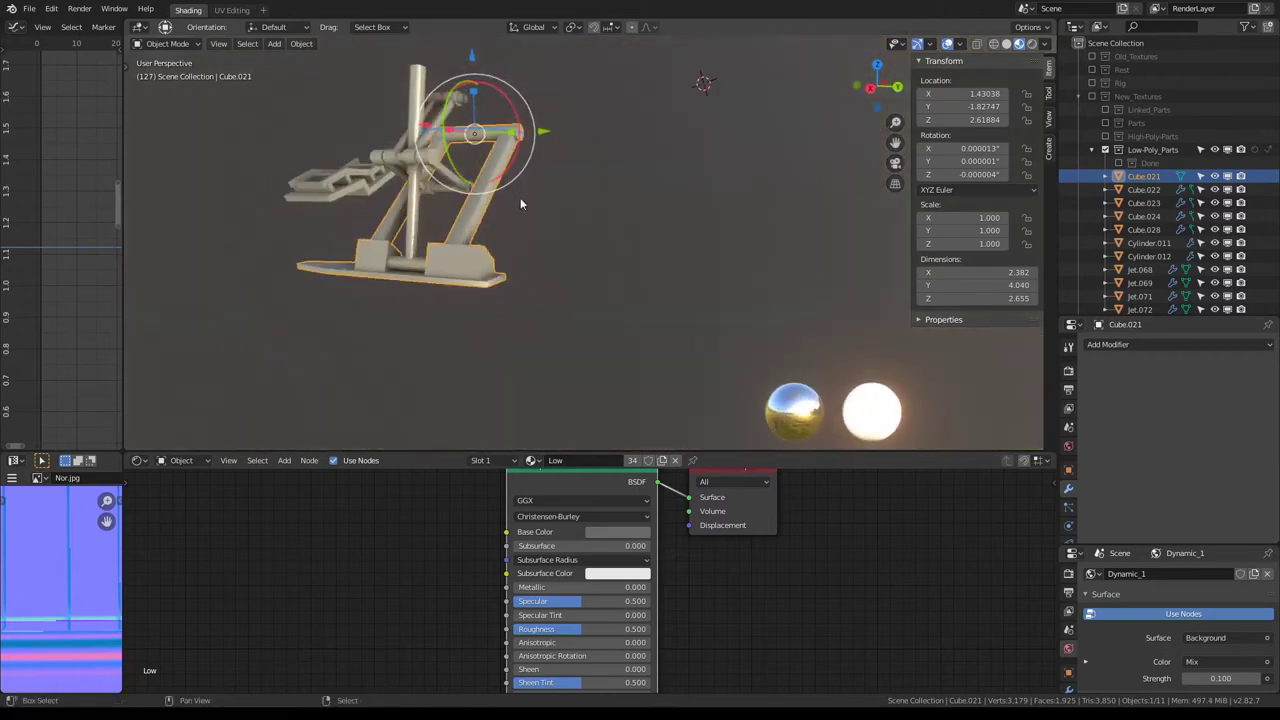
scroll(632, 241, up, 3)
Step: In Edit Mode, select all of Cube.021 and run Limited Dissolve
key(Tab)
middle_drag(632, 247, 643, 217)
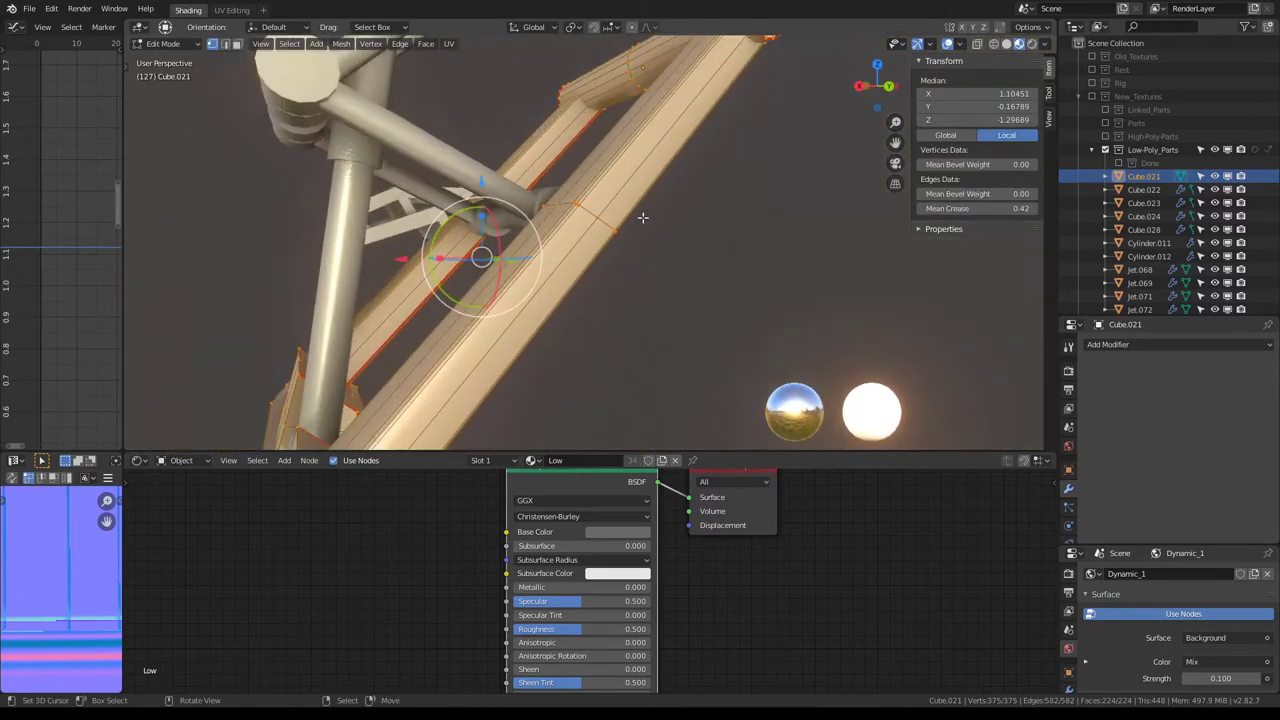
alt+click(591, 217)
mouse_move(615, 228)
middle_down()
mouse_move(709, 179)
mouse_move(698, 179)
middle_up()
scroll(625, 215, down, 3)
scroll(629, 194, up, 4)
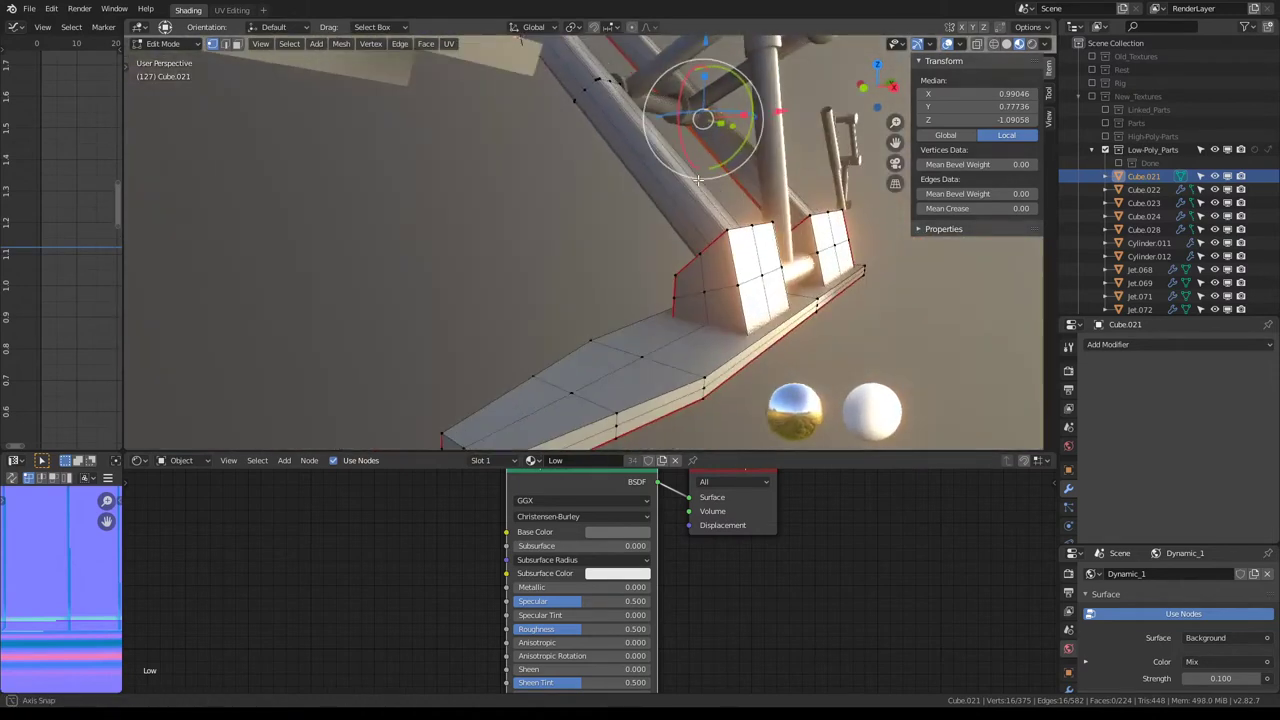
key(a)
mouse_move(660, 194)
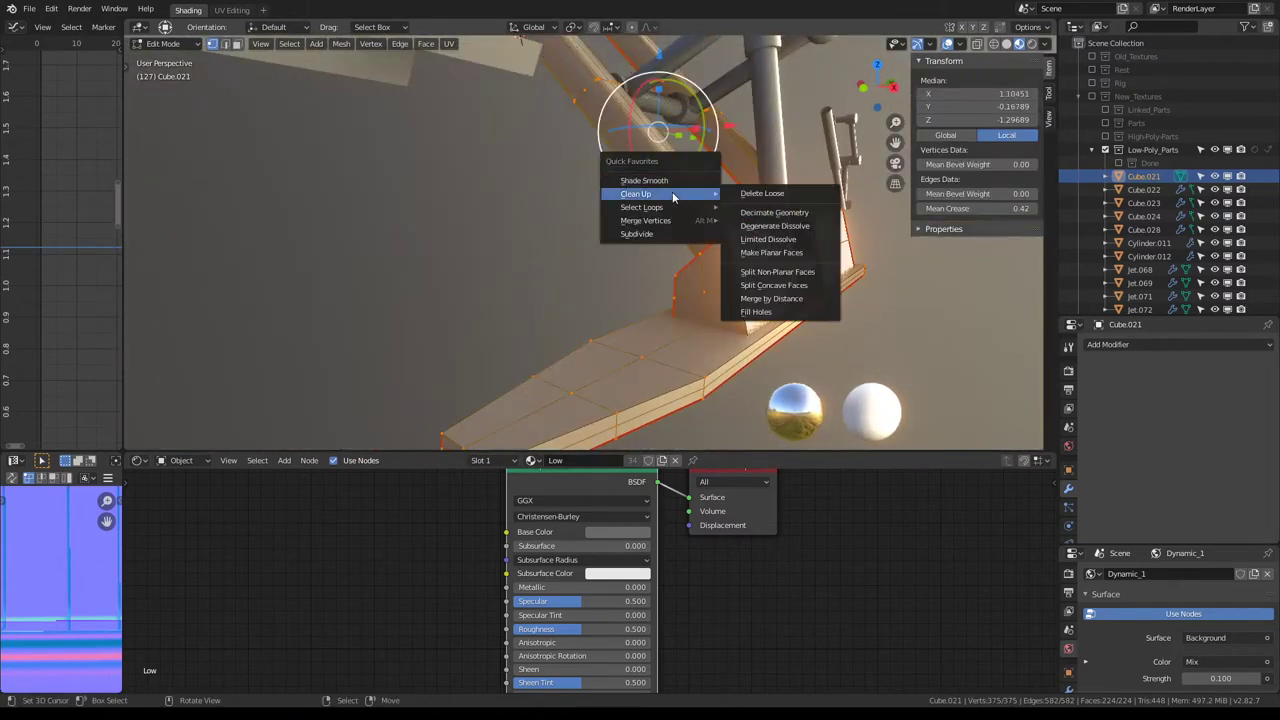
click(768, 238)
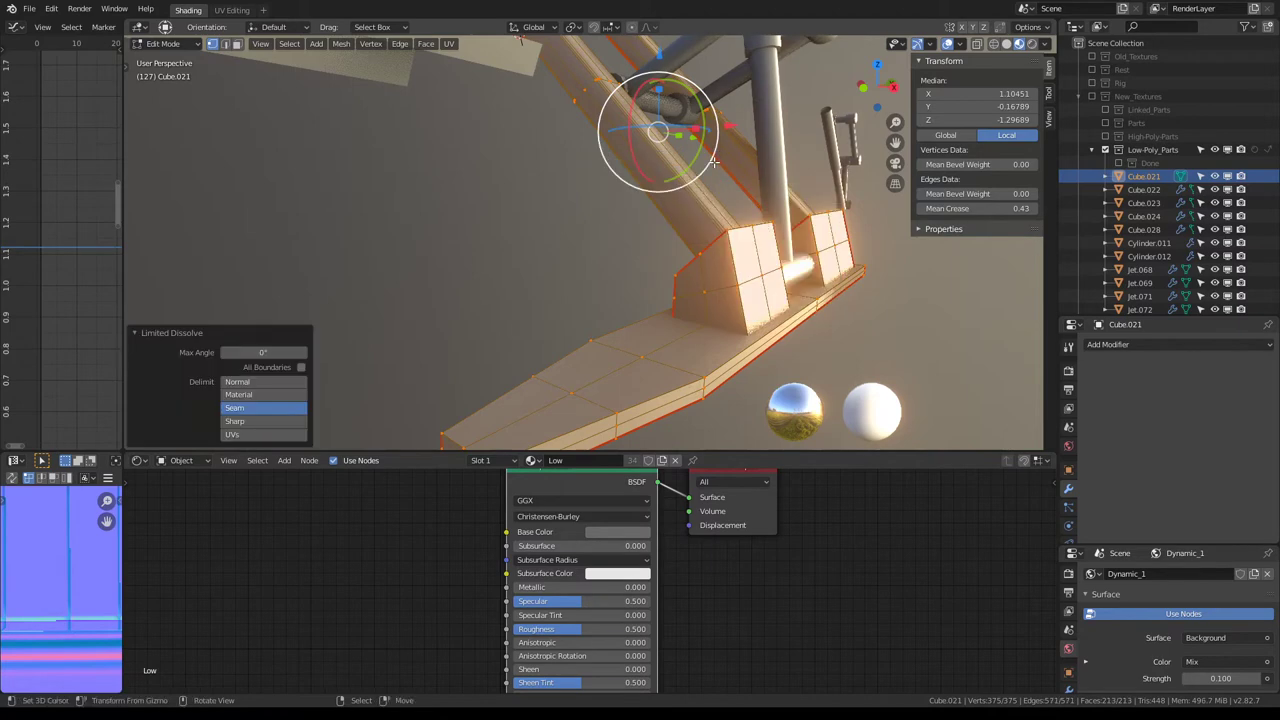
Step: Triangulate and rejoin into quads (48.1° face, 47.8° shape angle), then exit to Object Mode
mouse_move(713, 161)
middle_down()
mouse_move(681, 211)
mouse_move(678, 184)
mouse_move(471, 214)
mouse_move(571, 194)
mouse_move(540, 162)
mouse_move(557, 214)
mouse_move(586, 191)
mouse_move(643, 186)
mouse_move(716, 207)
middle_up()
key(ctrl+t)
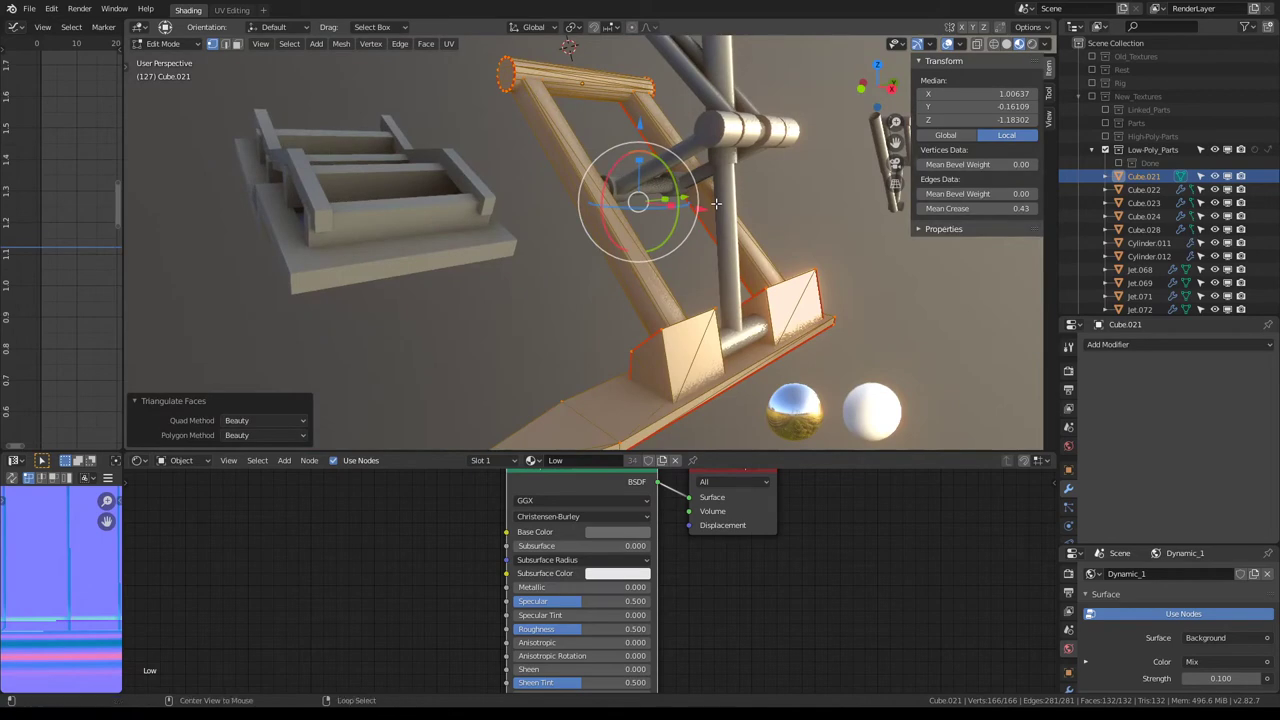
key(alt+j)
mouse_move(716, 203)
middle_down()
mouse_move(586, 278)
mouse_move(522, 248)
mouse_move(603, 251)
mouse_move(600, 266)
mouse_move(643, 180)
mouse_move(600, 200)
mouse_move(573, 181)
mouse_move(741, 165)
mouse_move(389, 189)
mouse_move(403, 114)
mouse_move(722, 188)
mouse_move(670, 245)
mouse_move(659, 192)
middle_up()
key(Tab)
key(Tab)
key(Tab)
key(m)
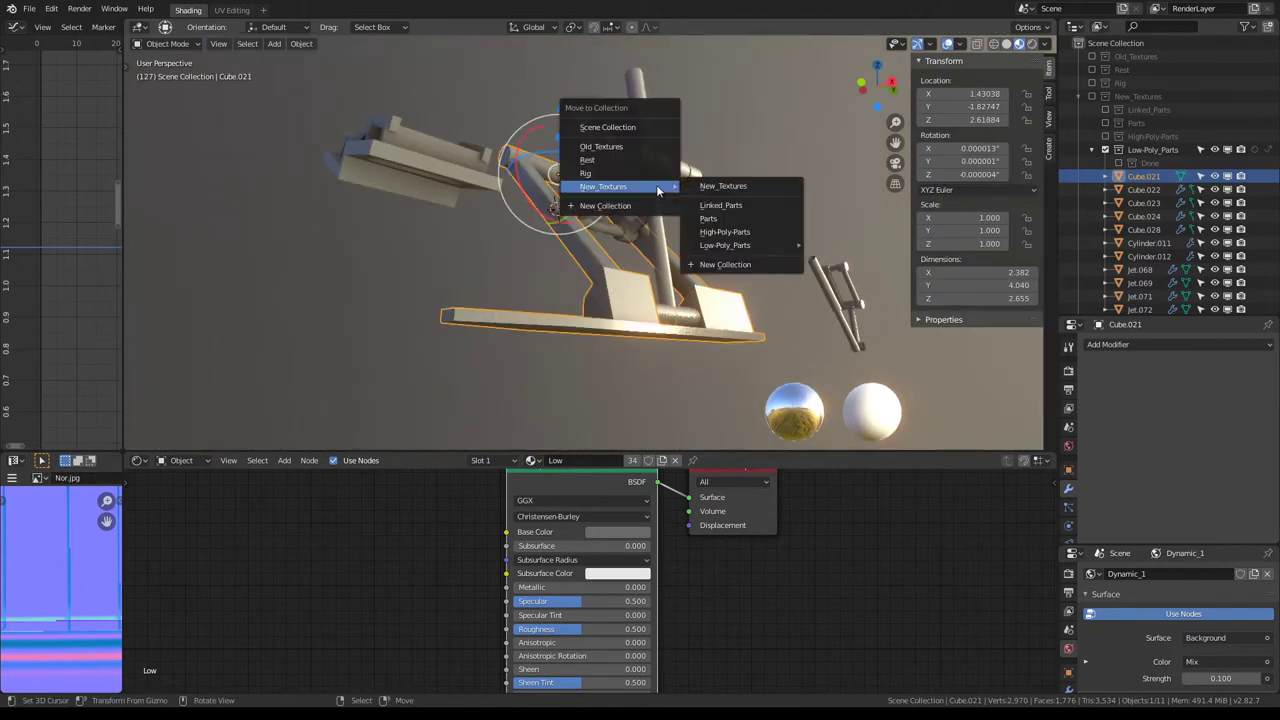
mouse_move(725, 245)
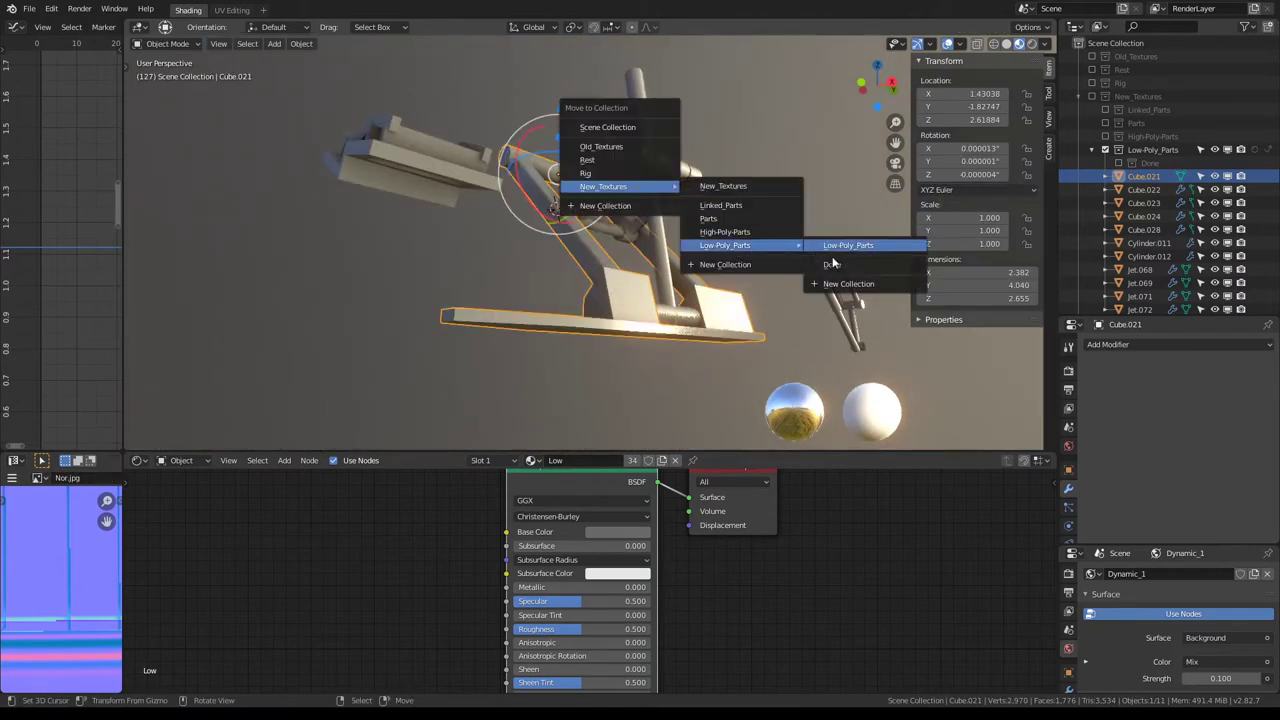
Step: Move Cube.021 into the Done collection and select Cube.024
click(830, 264)
click(444, 178)
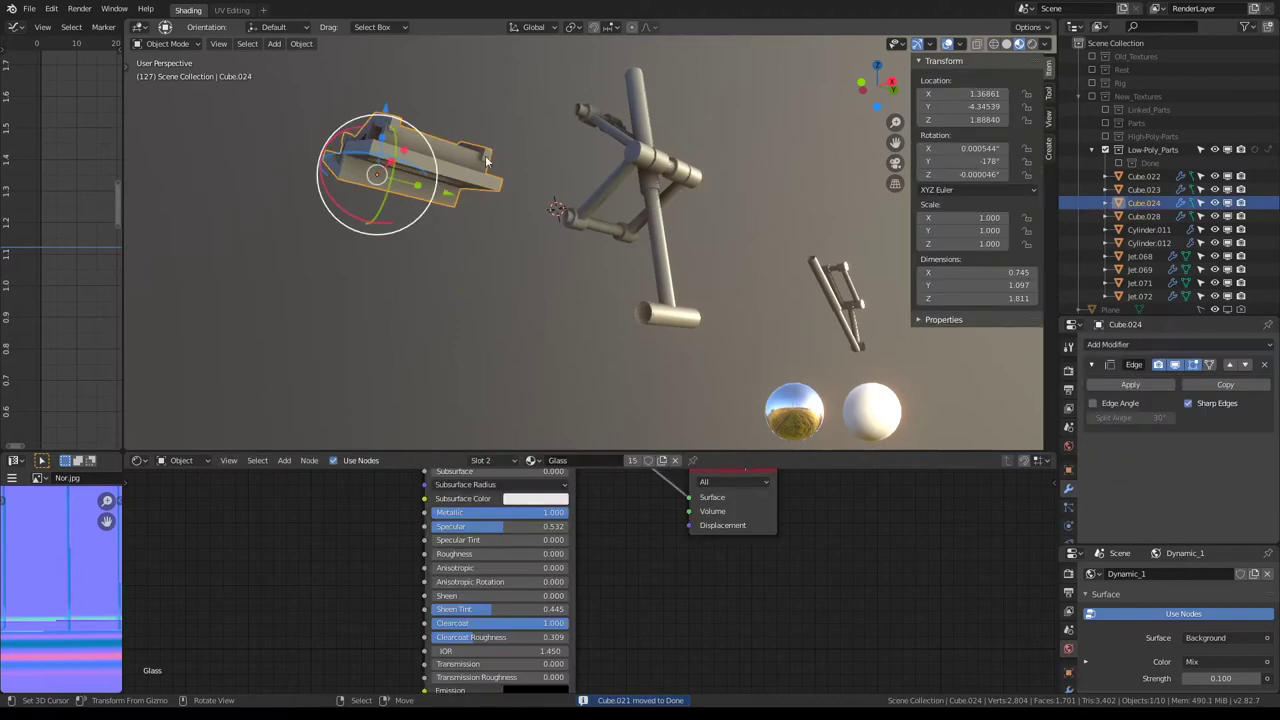
scroll(487, 157, up, 4)
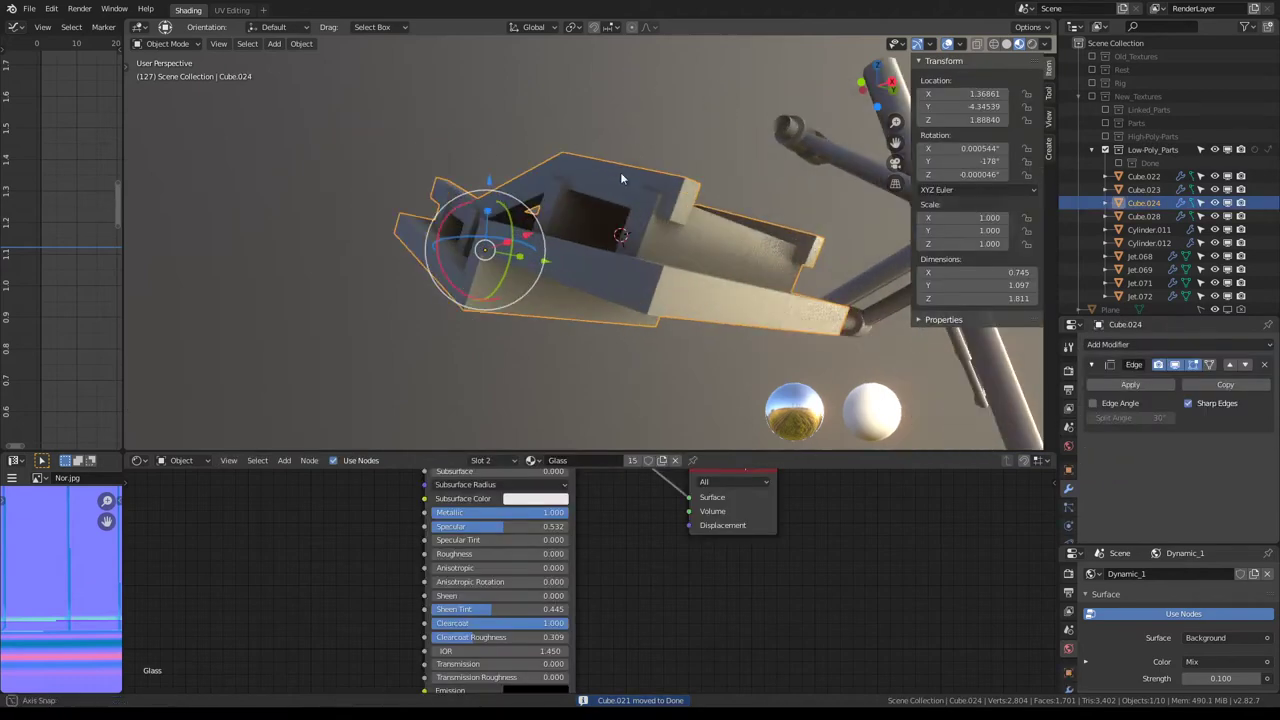
mouse_move(620, 172)
middle_down()
mouse_move(597, 167)
mouse_move(1163, 238)
middle_up()
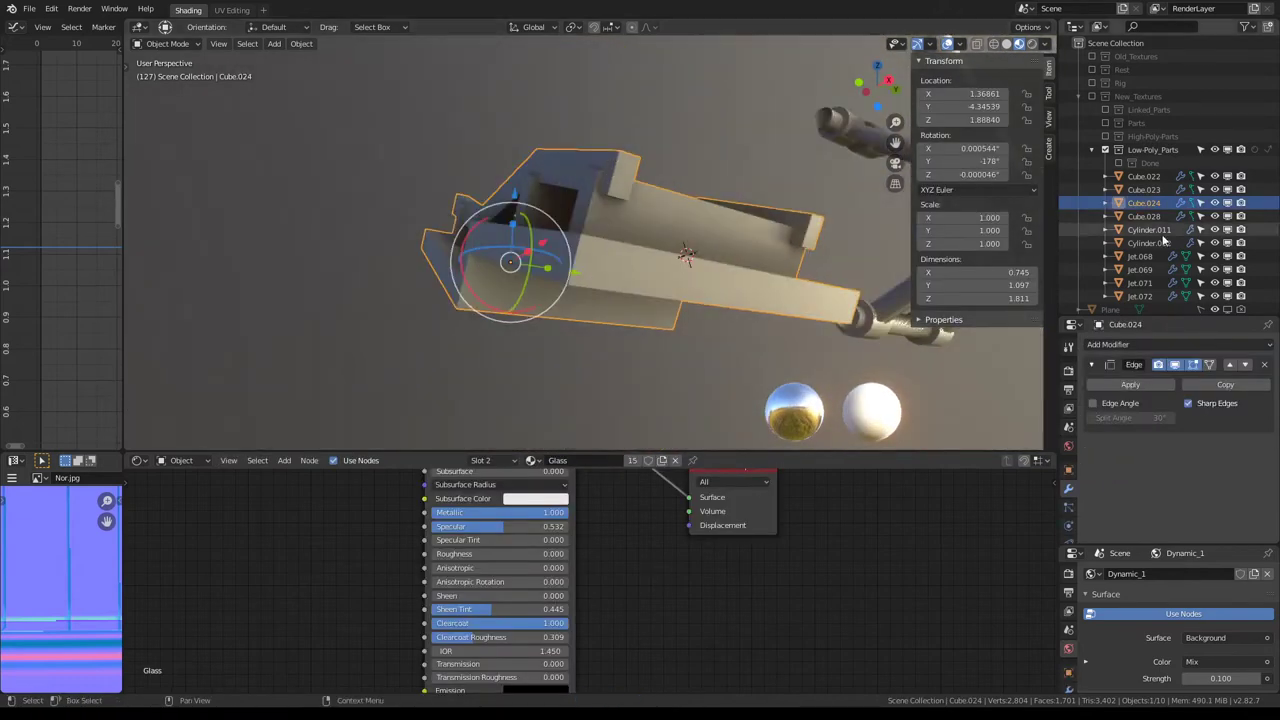
Step: Add a Subdivision Surface modifier above Edge Split with viewport level 2
click(1168, 345)
click(1046, 567)
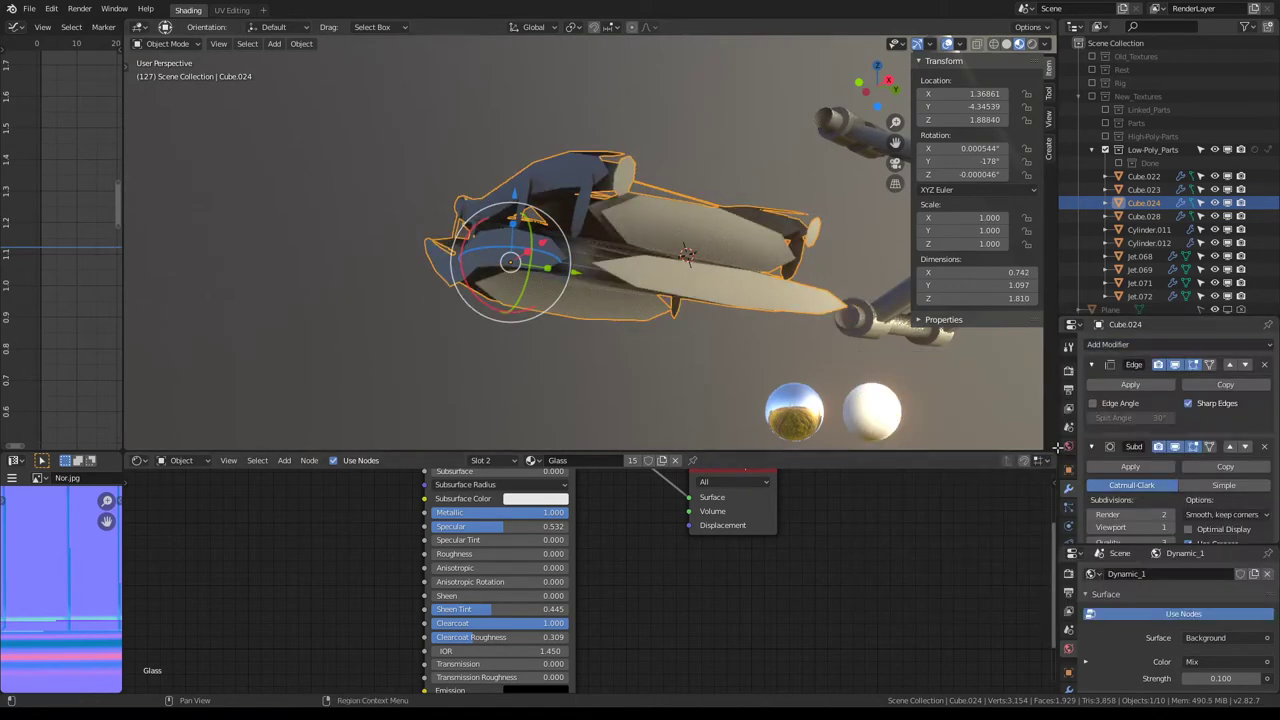
click(1231, 447)
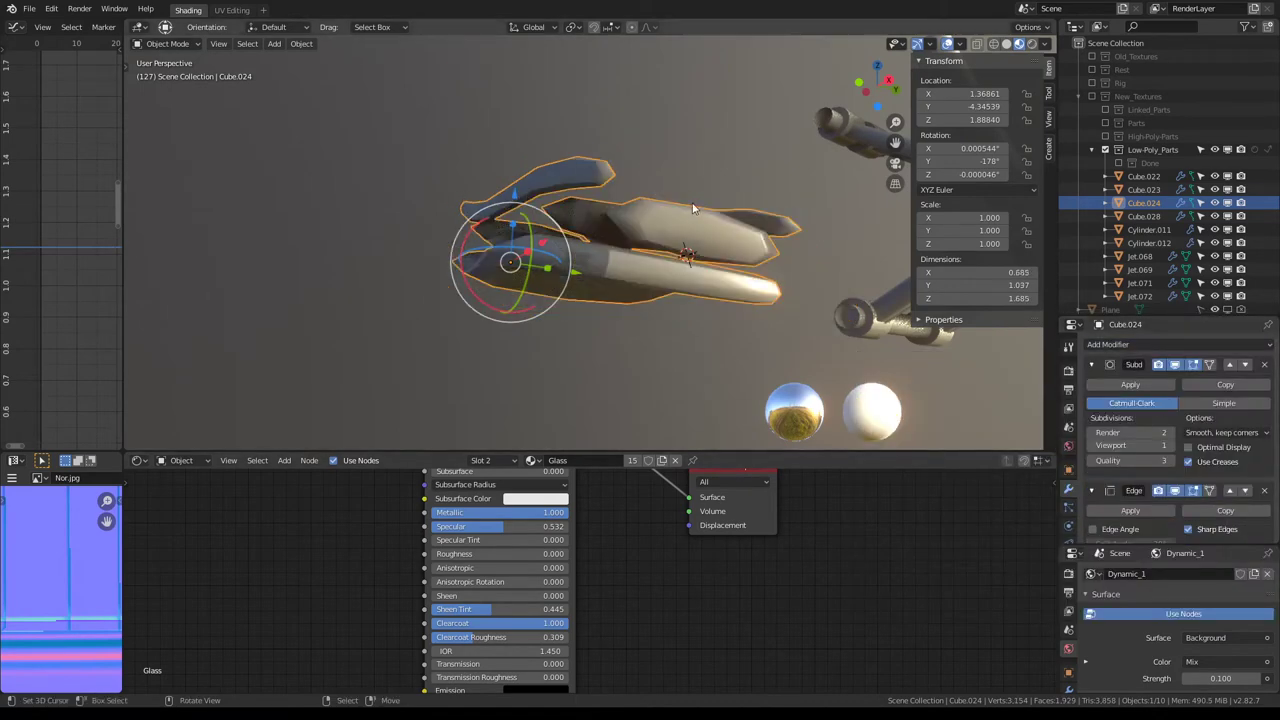
mouse_move(708, 357)
middle_down()
mouse_move(564, 251)
mouse_move(701, 282)
mouse_move(708, 235)
middle_up()
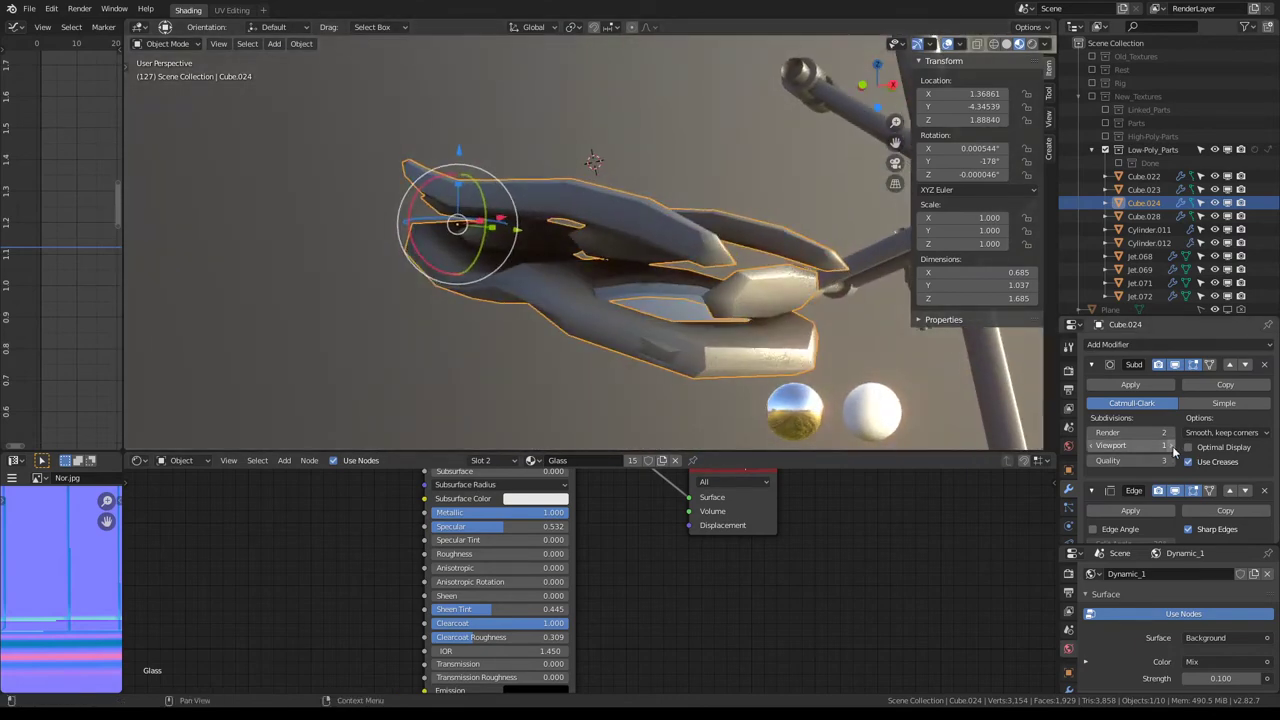
click(1172, 446)
middle_drag(702, 317, 692, 321)
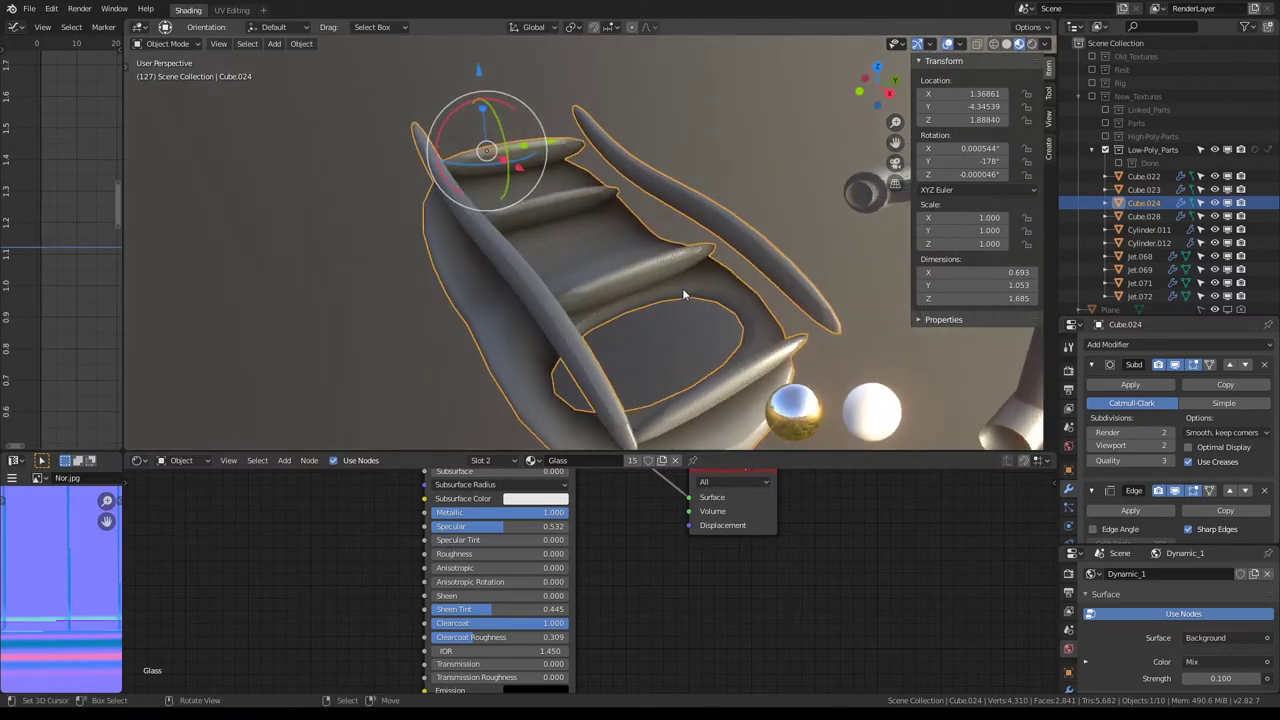
Step: In Edit Mode, raise Cube.024's edge mean crease to about 0.98
key(Tab)
drag(1008, 207, 1070, 207)
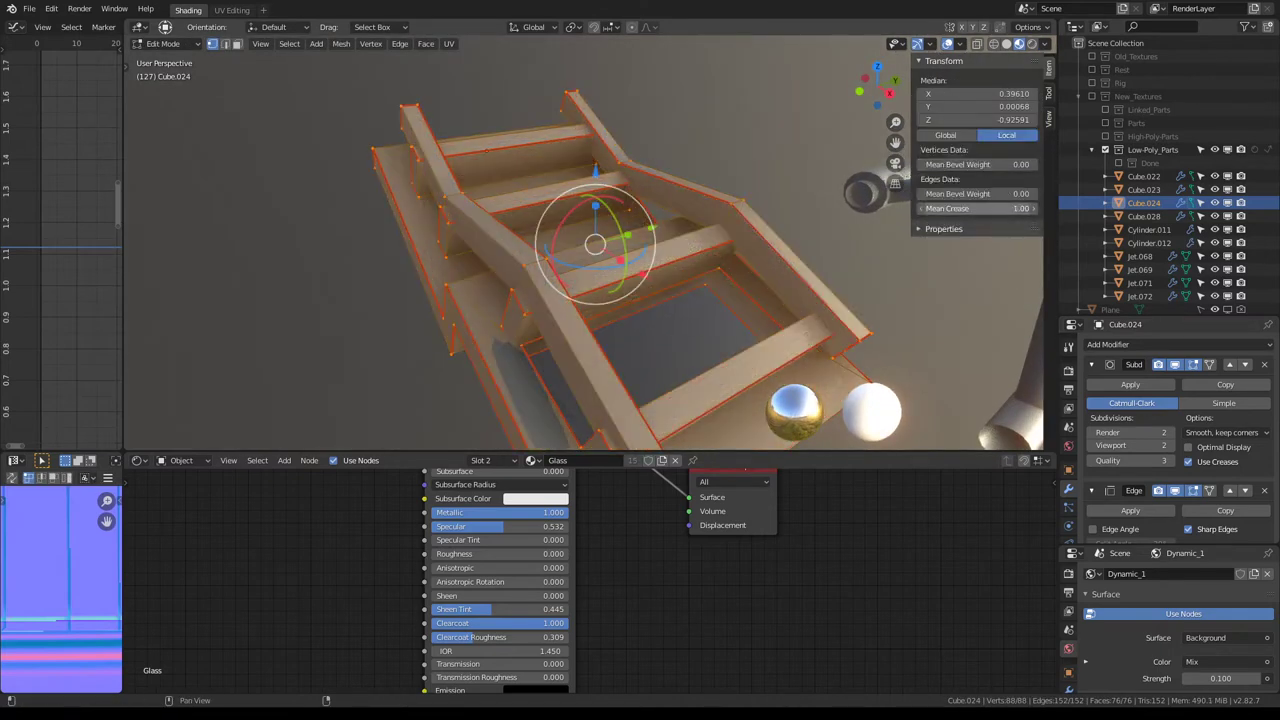
scroll(658, 238, down, 3)
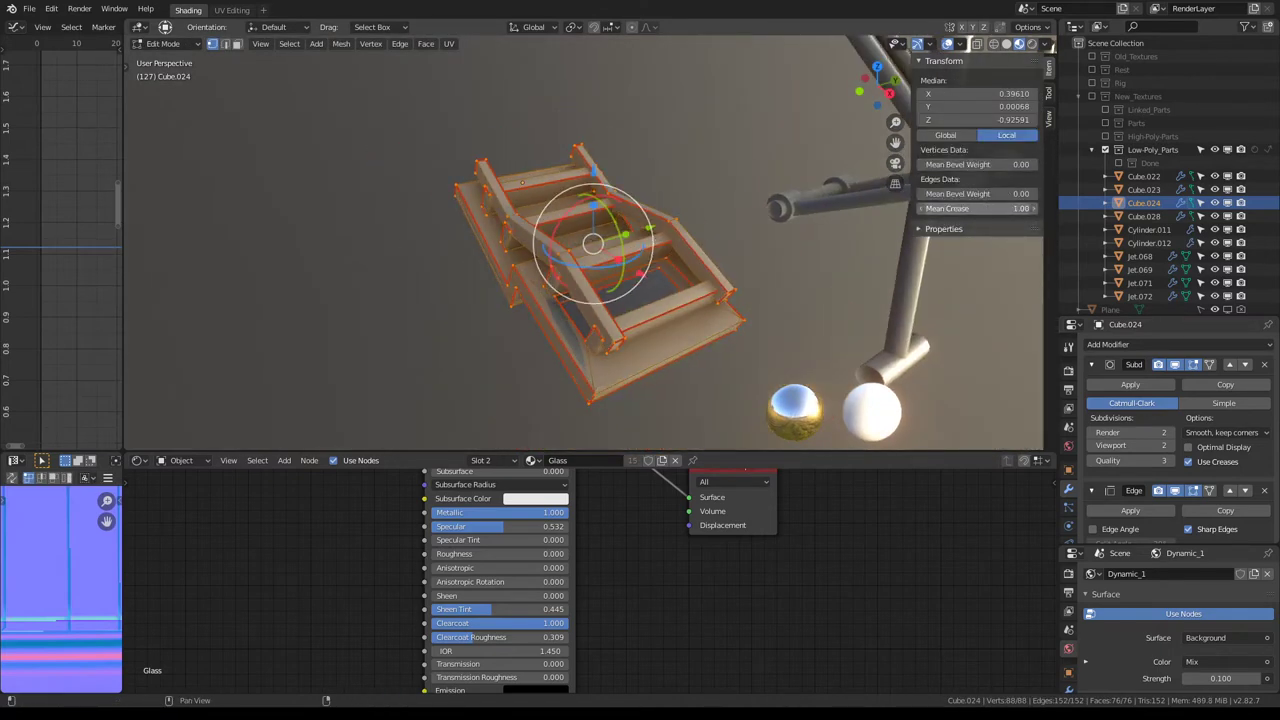
key(Tab)
mouse_move(615, 262)
middle_down()
mouse_move(502, 168)
mouse_move(702, 115)
mouse_move(673, 243)
middle_up()
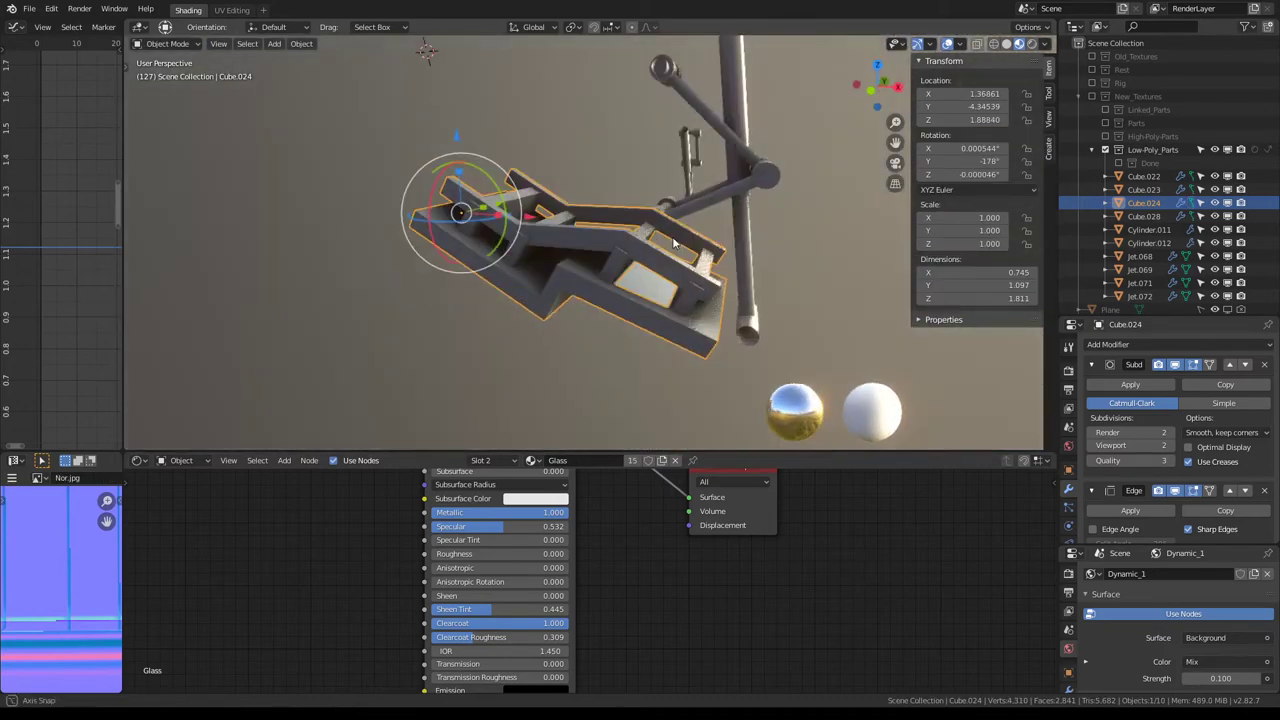
Step: Remove the Subdivision and Edge Split modifiers and move Cube.024 into Done
click(1091, 365)
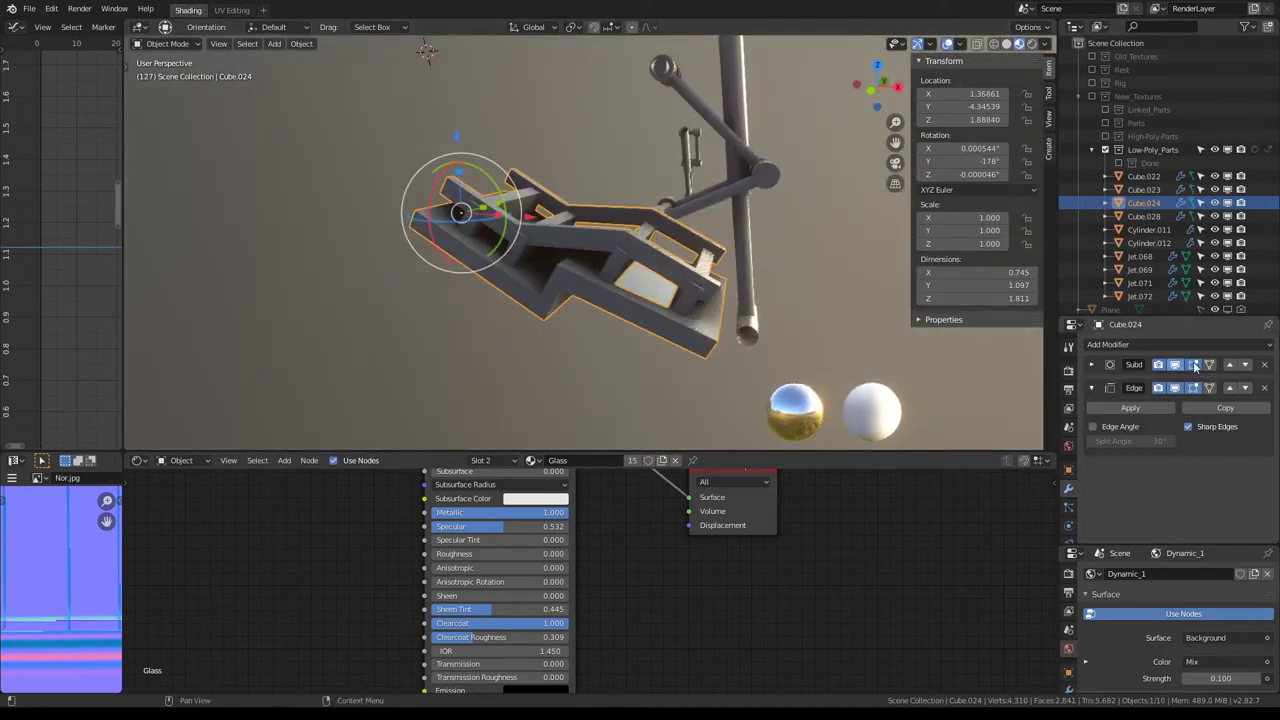
click(1265, 365)
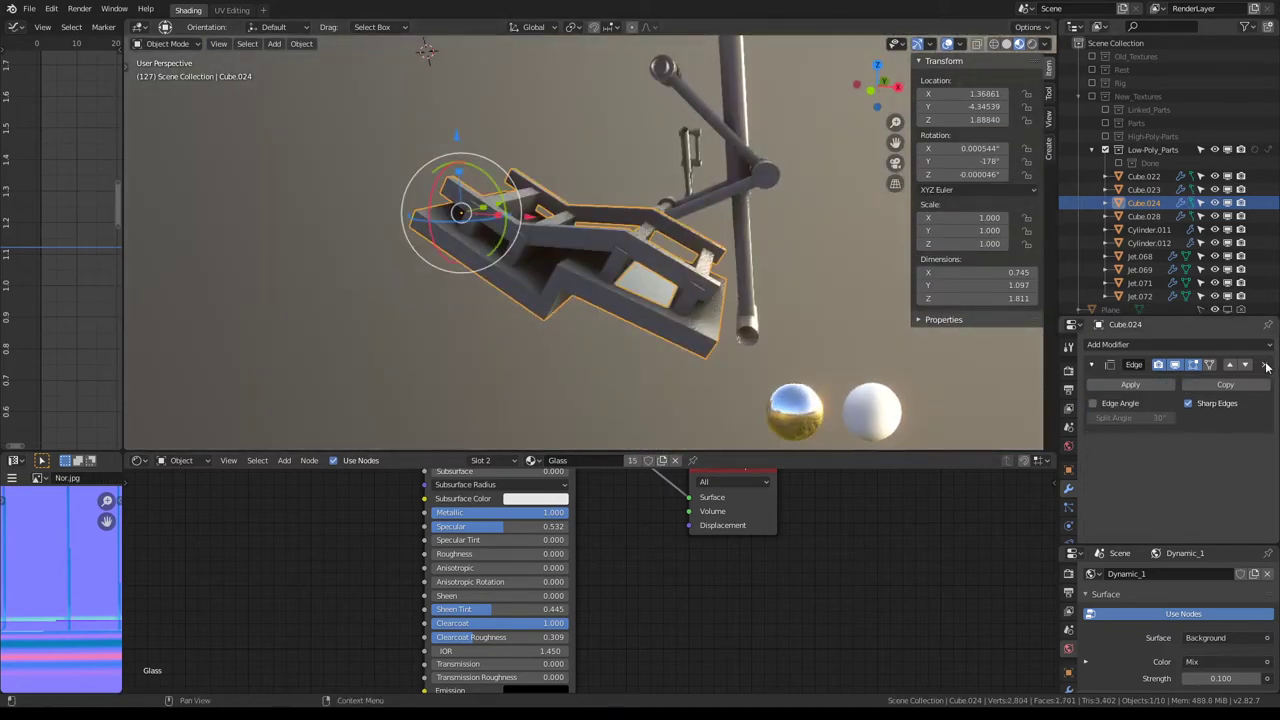
click(1177, 366)
click(1177, 366)
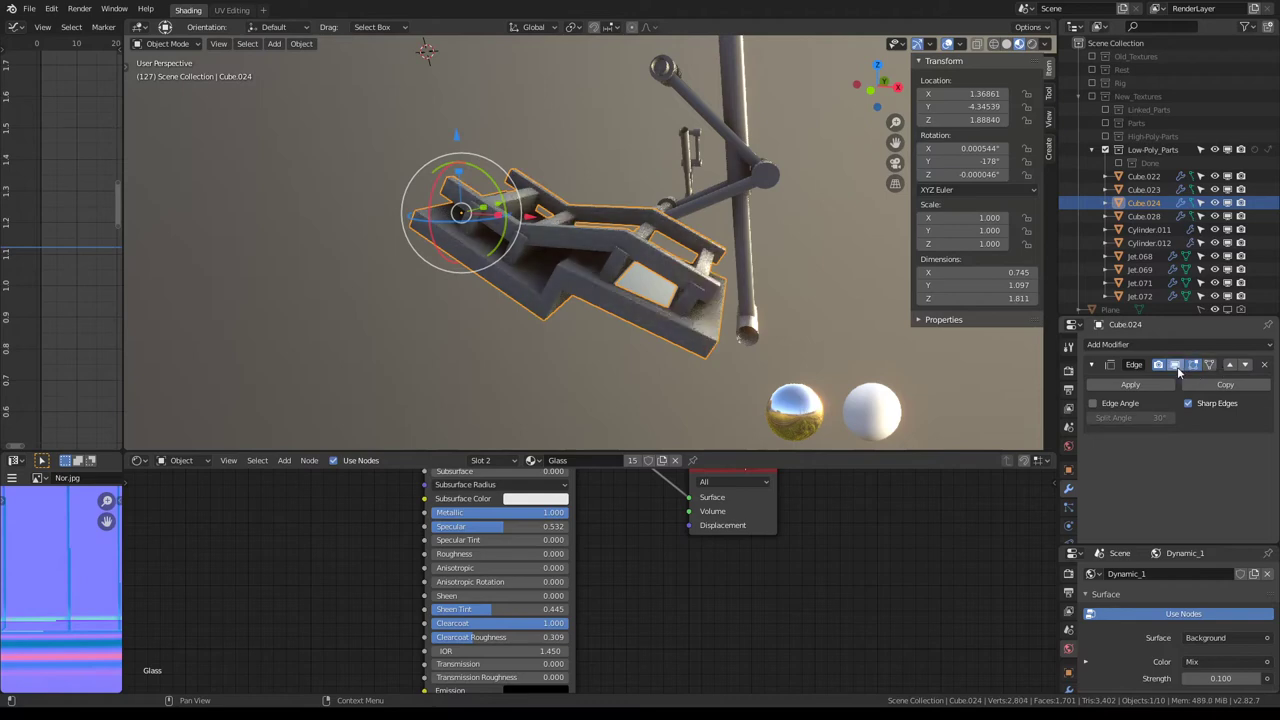
click(1265, 365)
middle_drag(760, 300, 673, 124)
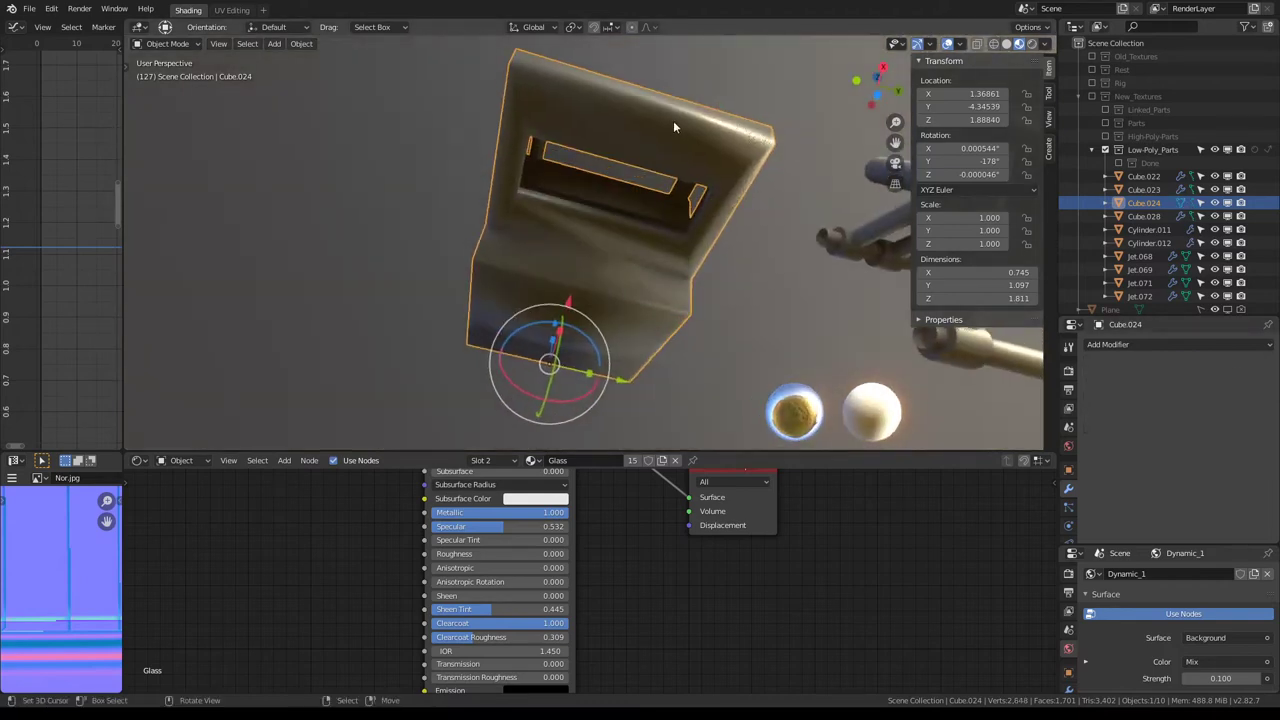
key(m)
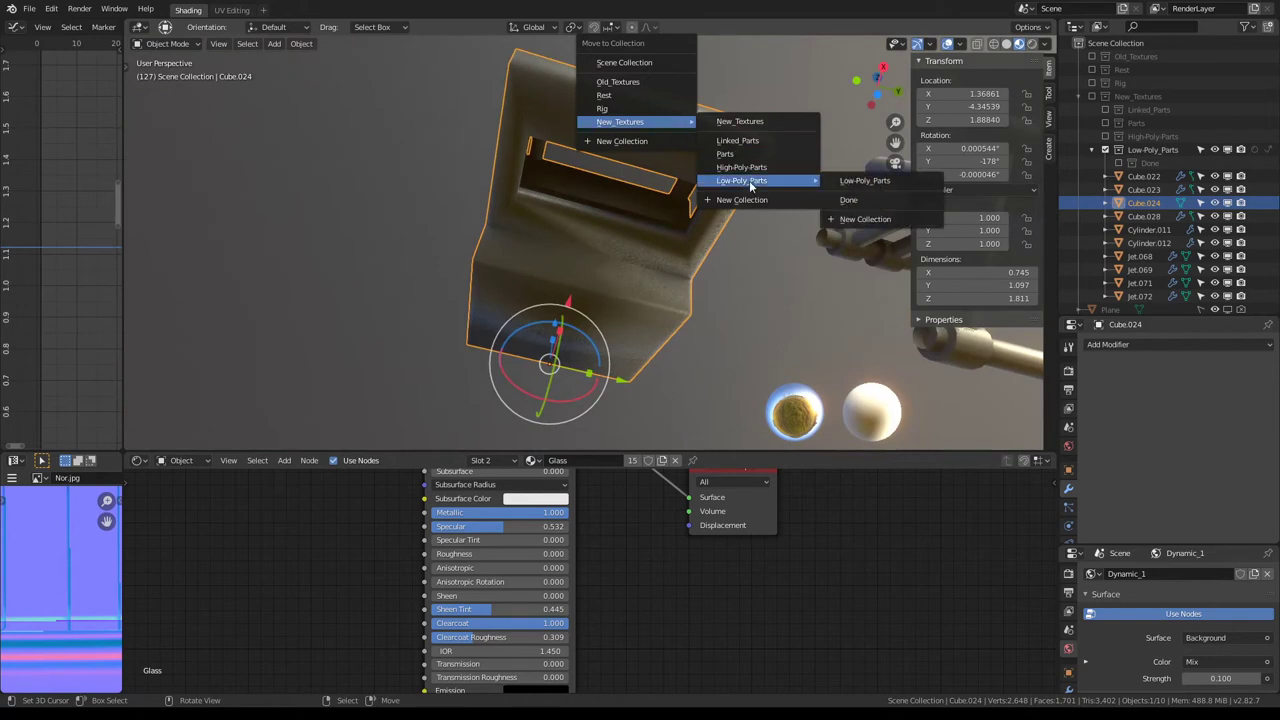
click(866, 203)
Step: Select the flat plane Cube.028 and show the Done collection again
click(648, 170)
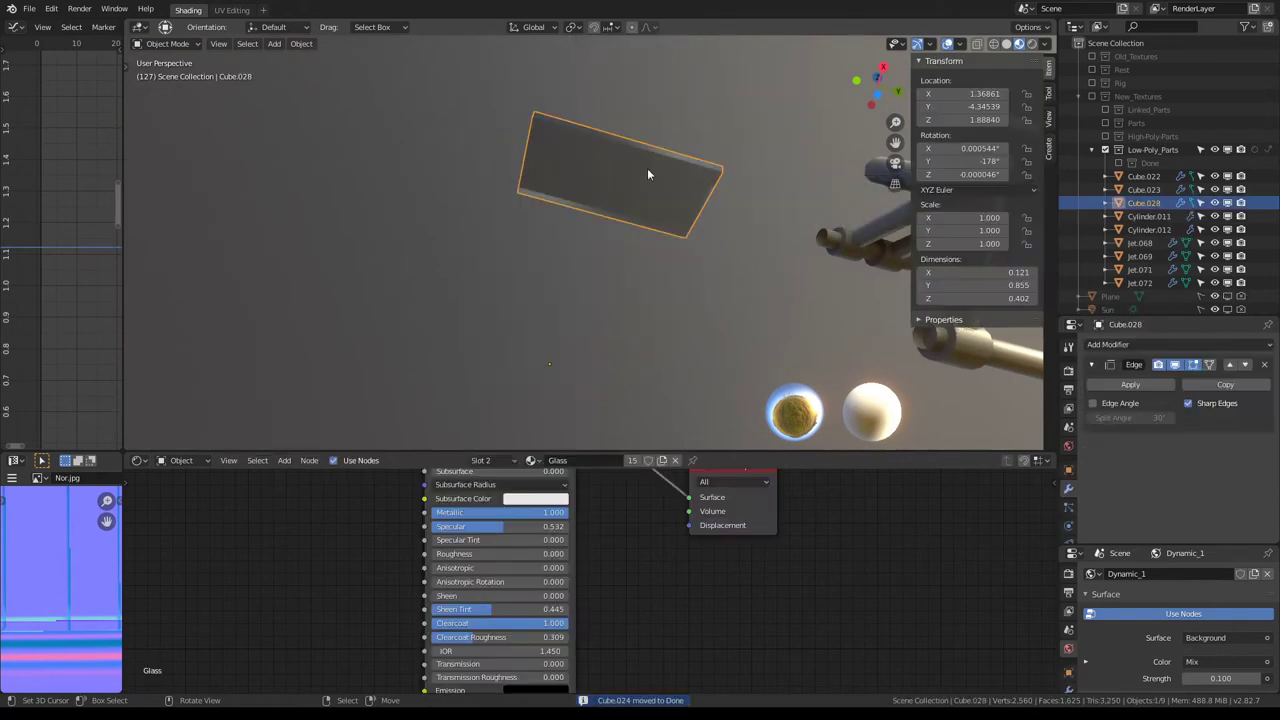
mouse_move(648, 170)
middle_down()
mouse_move(677, 343)
mouse_move(674, 228)
mouse_move(607, 212)
mouse_move(731, 234)
mouse_move(803, 211)
mouse_move(664, 265)
mouse_move(674, 294)
mouse_move(676, 259)
middle_up()
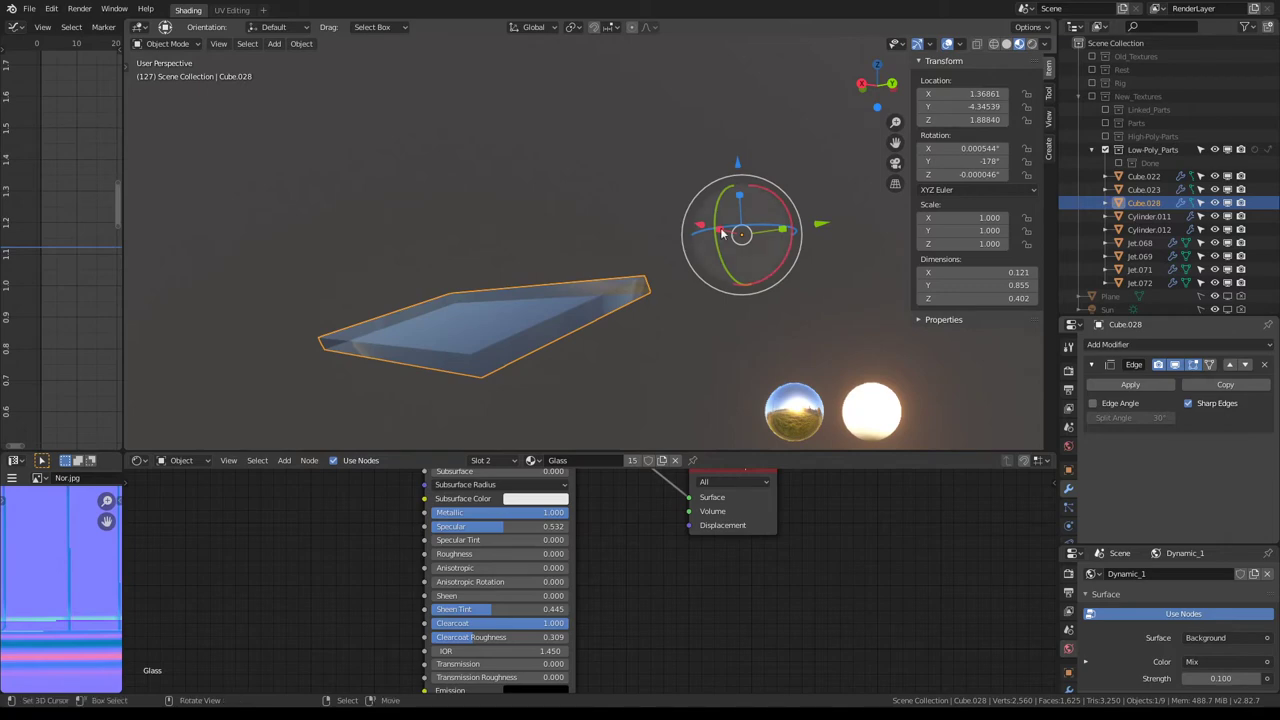
click(1118, 163)
mouse_move(600, 200)
middle_down()
mouse_move(581, 172)
mouse_move(585, 233)
mouse_move(517, 277)
mouse_move(595, 247)
mouse_move(470, 292)
mouse_move(437, 283)
mouse_move(437, 191)
mouse_move(389, 261)
middle_up()
Step: In face select mode, delete one face of the plane and return to Object Mode
key(Tab)
scroll(584, 254, up, 4)
click(457, 286)
click(237, 43)
key(x)
click(440, 283)
key(Tab)
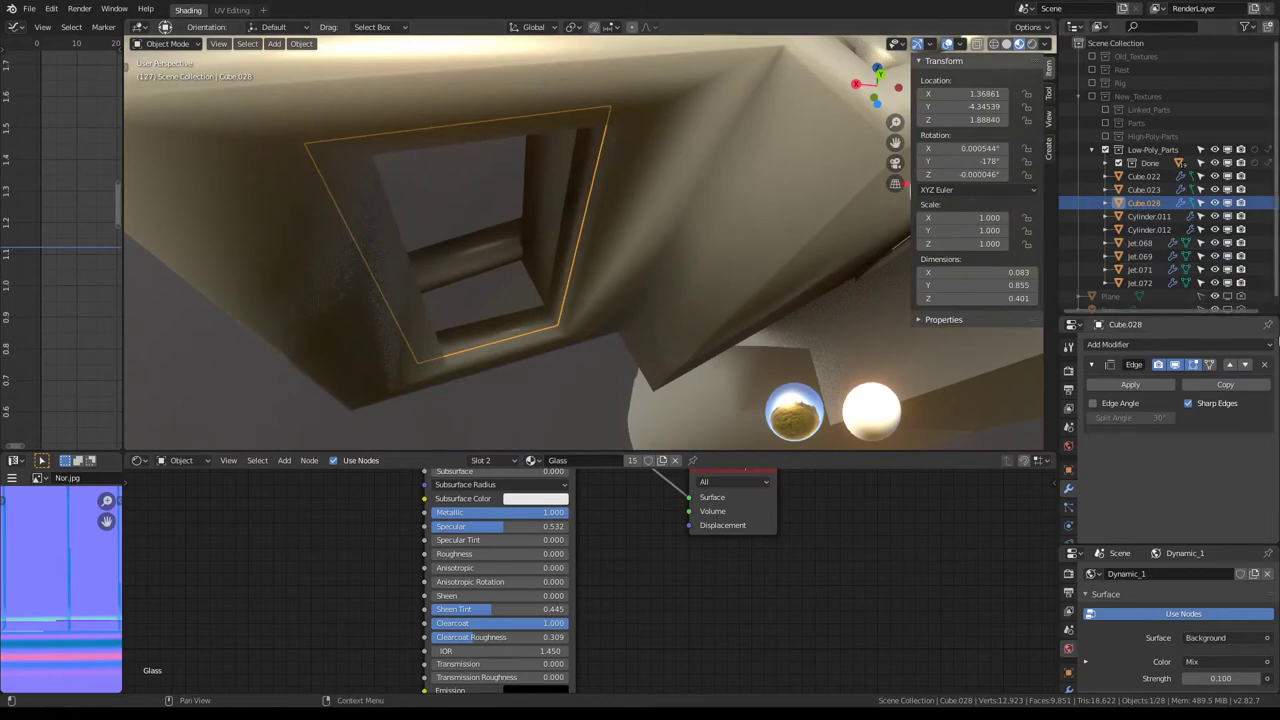
Step: Remove Edge Split, move Cube.028 into Done, and hide the Done collection
click(1266, 366)
key(m)
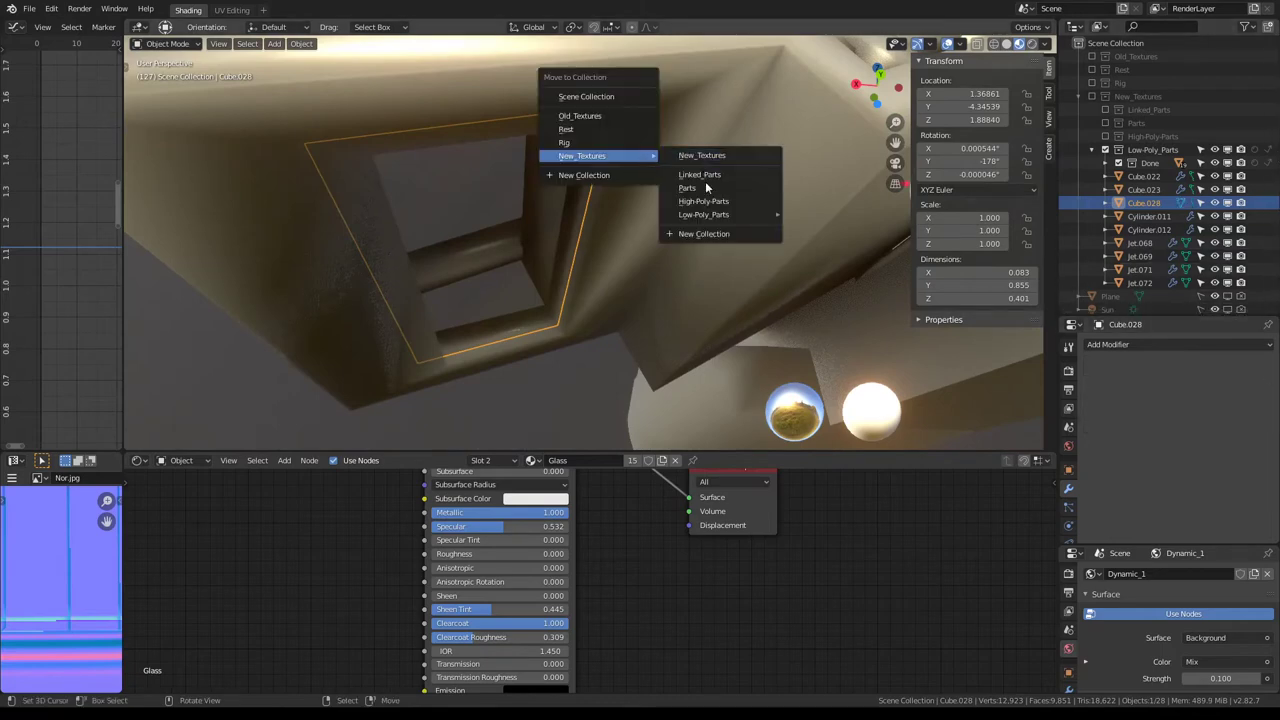
click(836, 233)
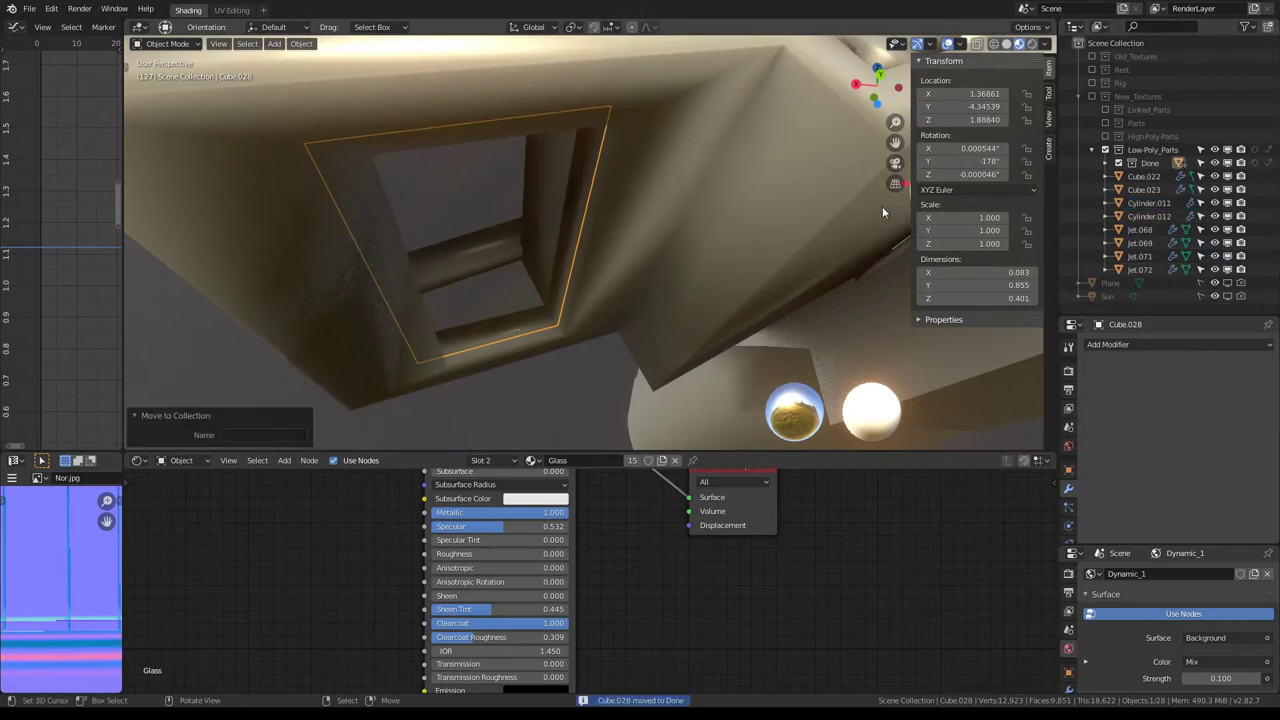
click(1118, 162)
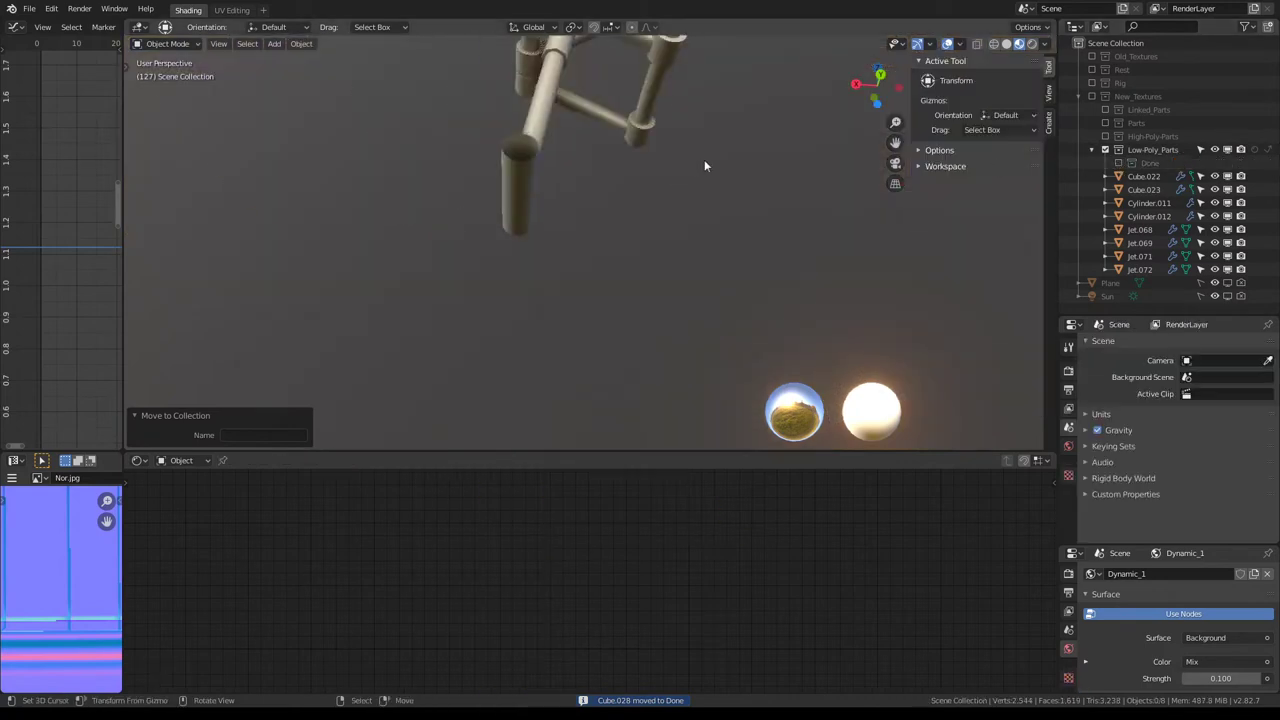
Step: Select Cylinder.011, apply its Subdivision modifier and remove Edge Split
mouse_move(704, 159)
middle_down()
mouse_move(773, 205)
mouse_move(635, 194)
mouse_move(729, 213)
middle_up()
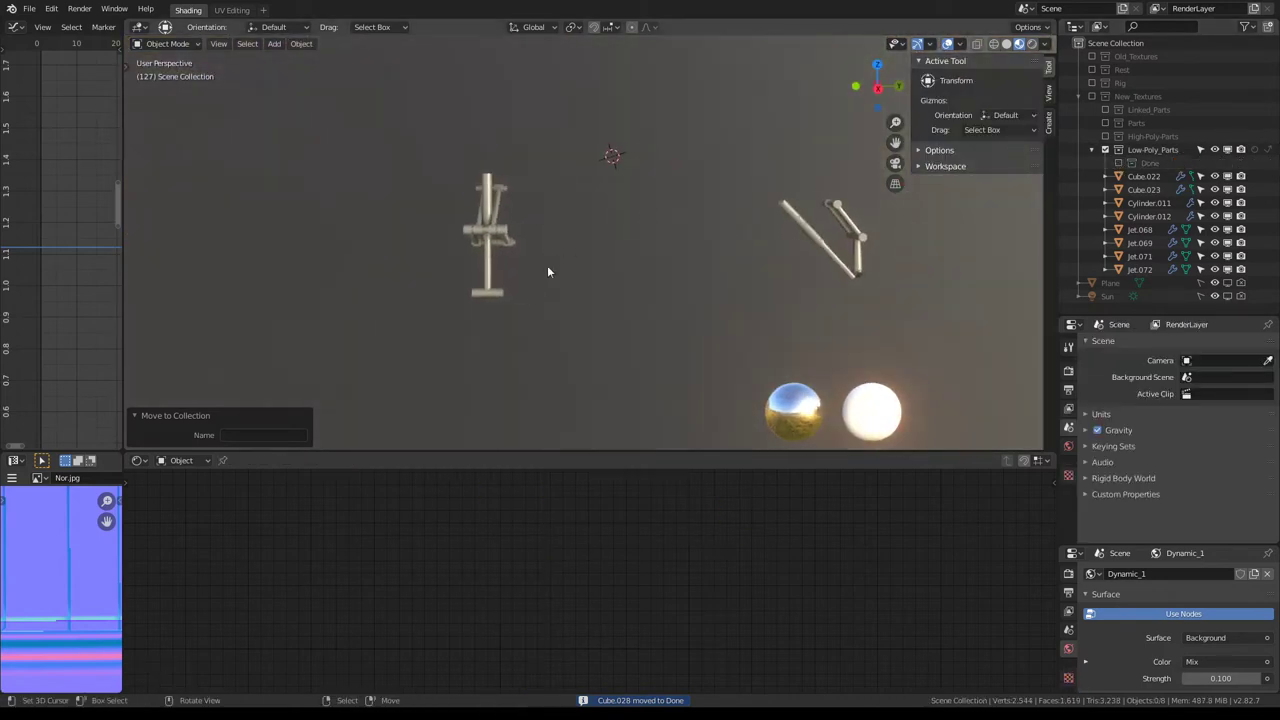
click(487, 250)
scroll(560, 300, up, 5)
middle_drag(590, 280, 702, 213)
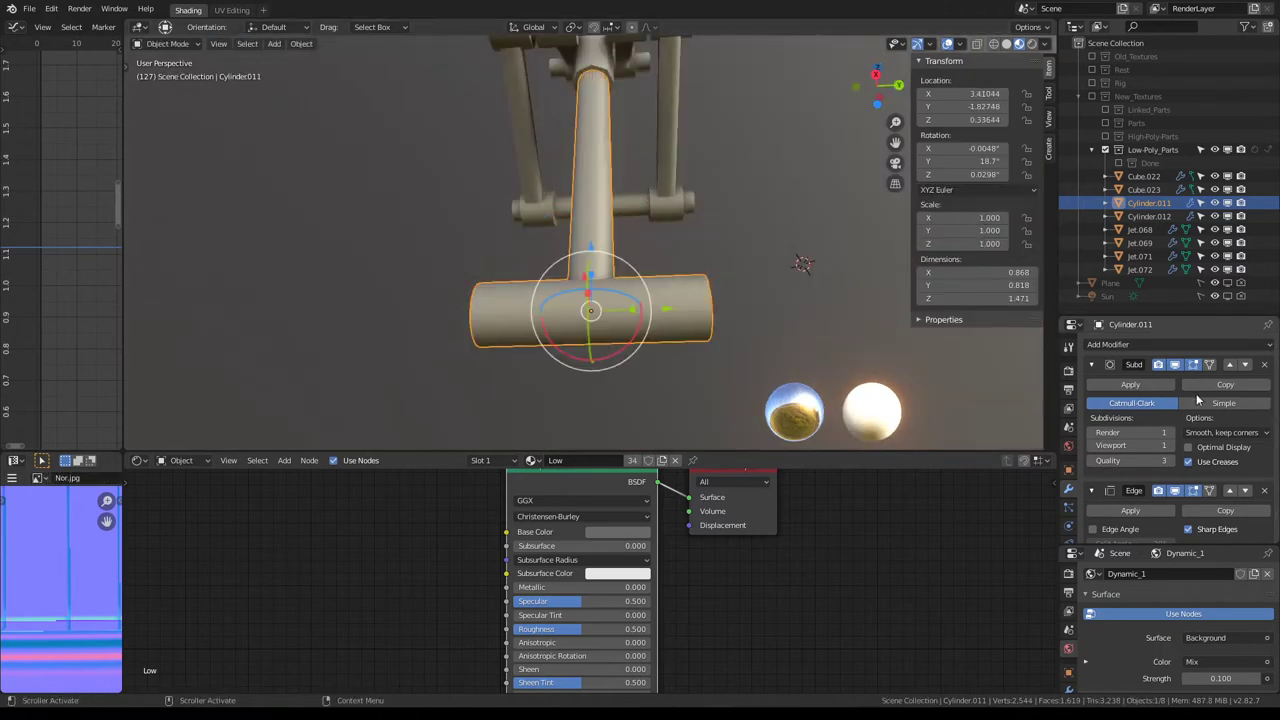
click(1124, 386)
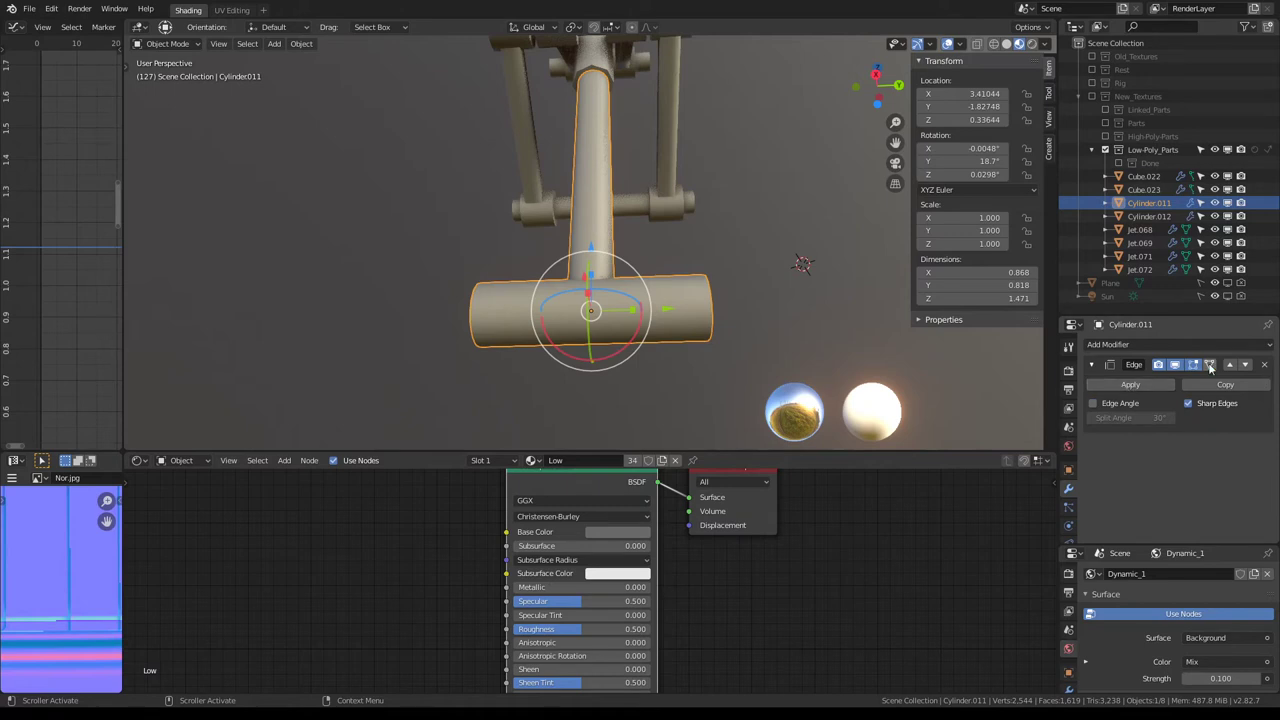
click(1265, 365)
mouse_move(759, 238)
middle_down()
mouse_move(619, 232)
mouse_move(698, 236)
middle_up()
Step: Run Limited Dissolve on the whole pipe mesh in Edit Mode
key(Tab)
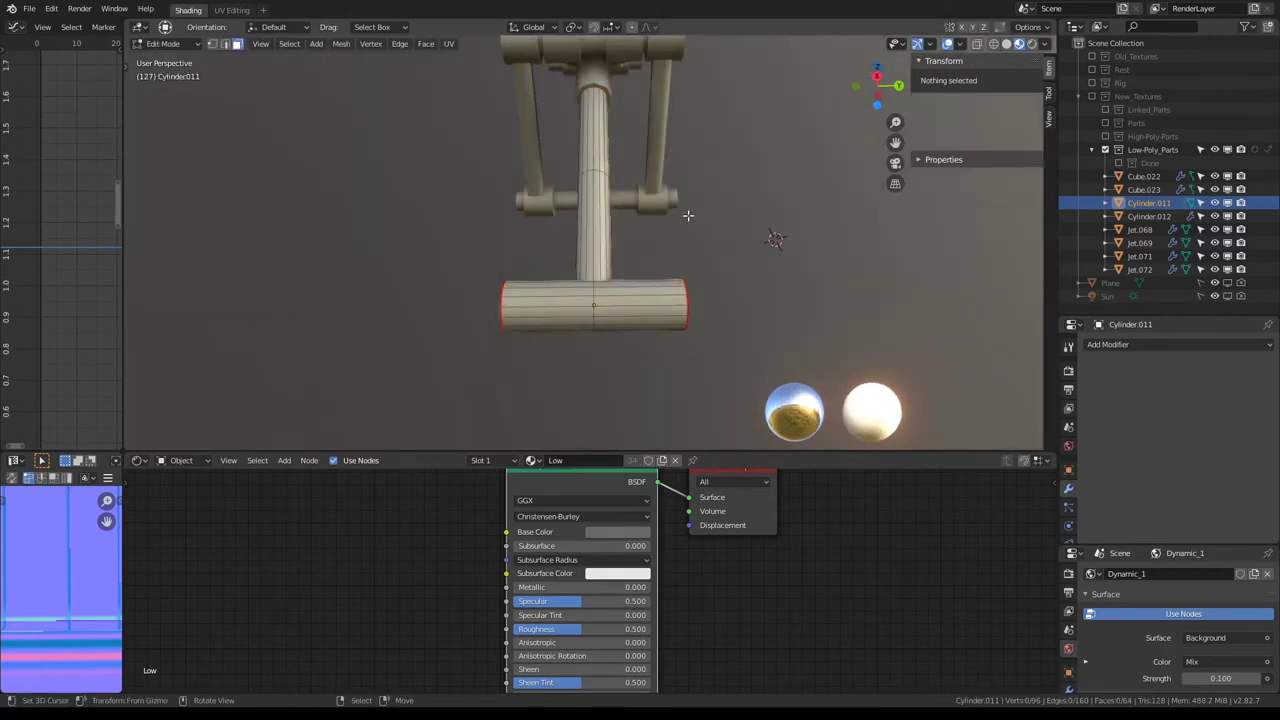
key(a)
key(q)
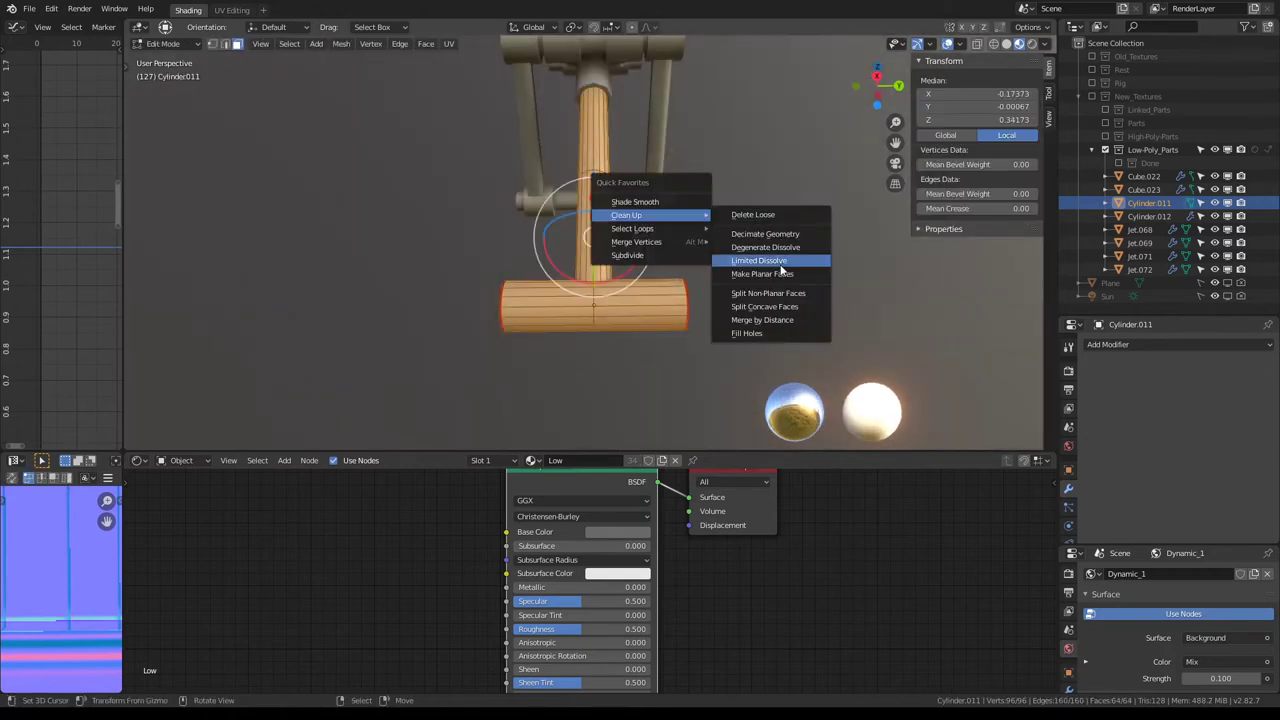
click(780, 264)
mouse_move(780, 264)
middle_down()
mouse_move(700, 250)
mouse_move(605, 268)
mouse_move(631, 220)
middle_up()
key(Tab)
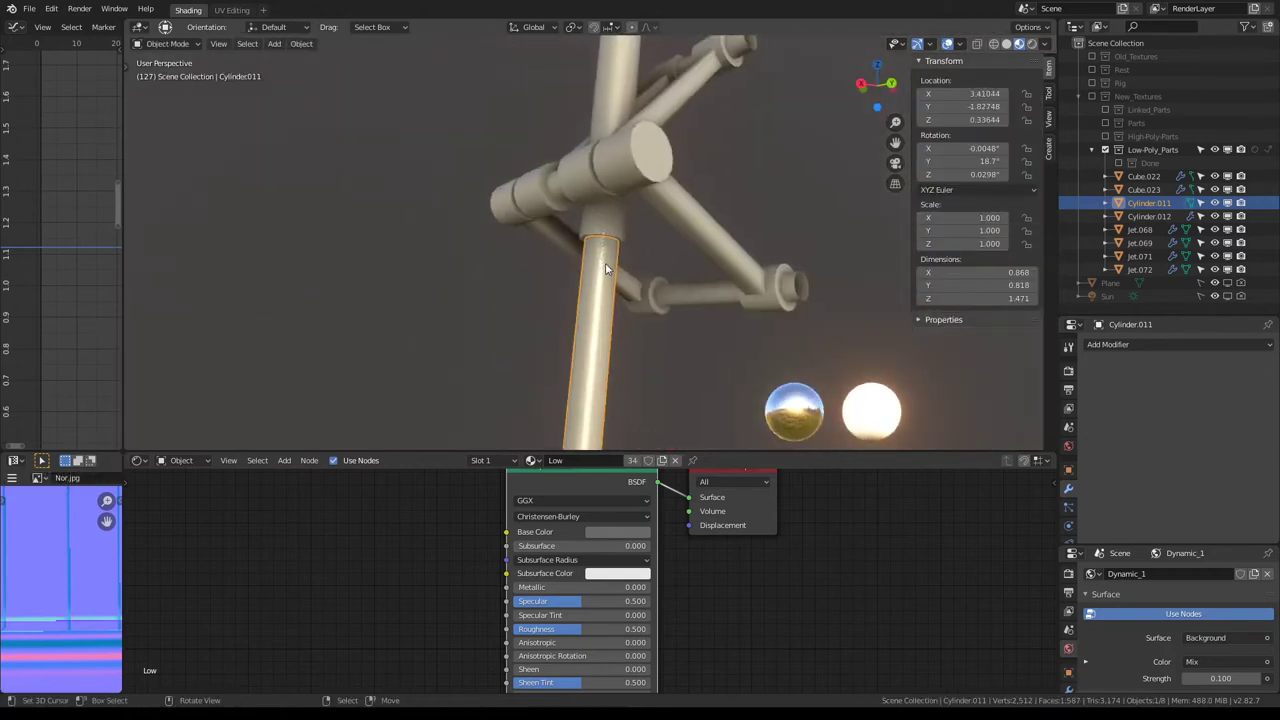
scroll(605, 268, up, 4)
scroll(610, 229, down, 4)
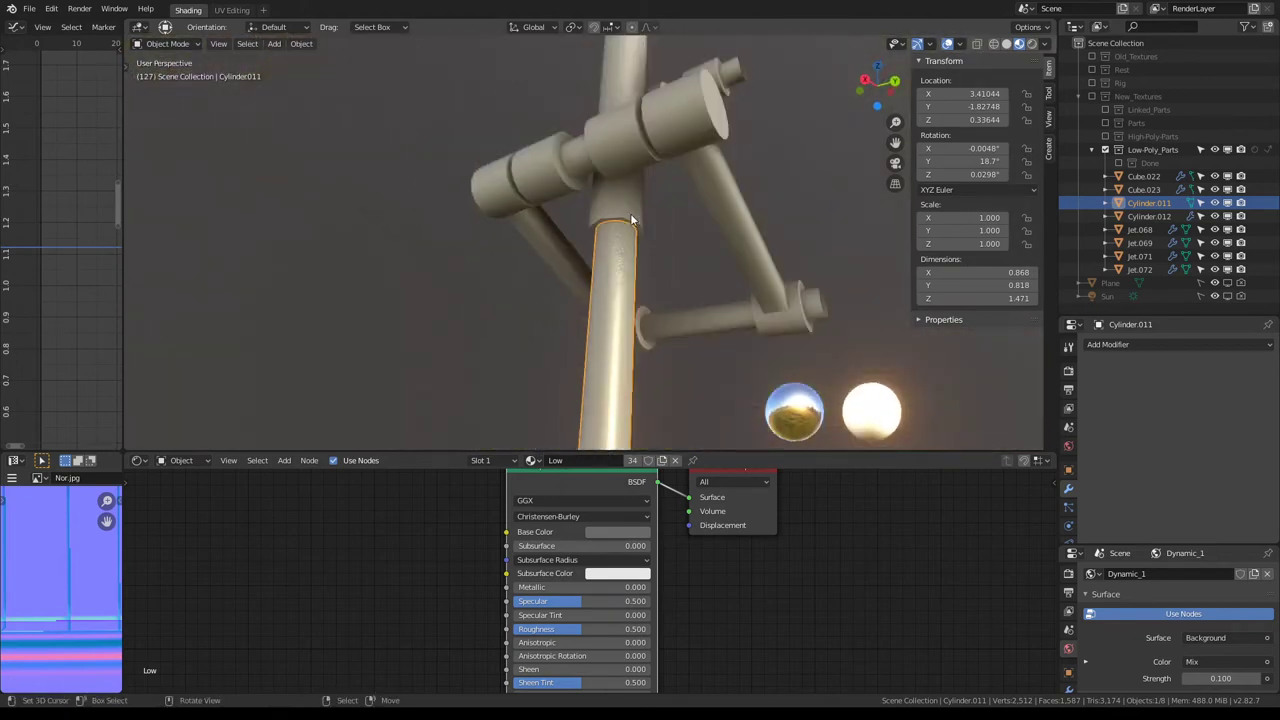
Step: Move Cylinder.011 into the Done collection and select the angled pipe Cylinder.012
key(m)
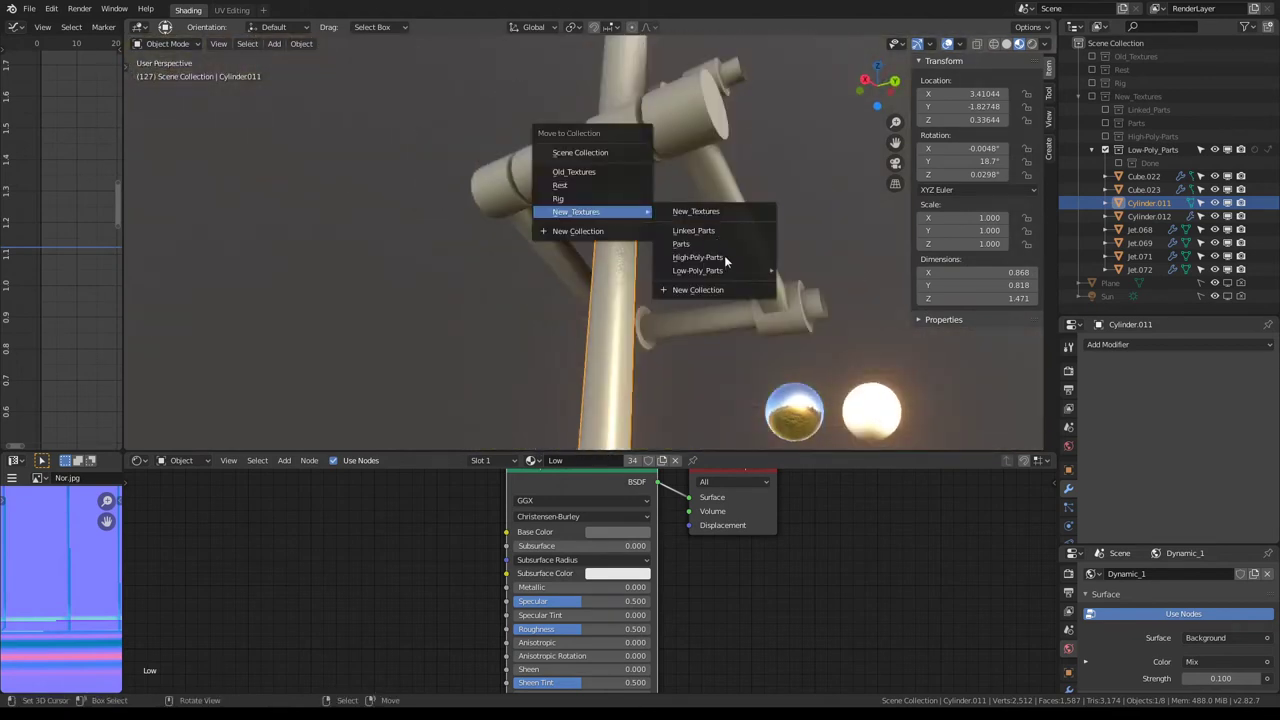
click(819, 291)
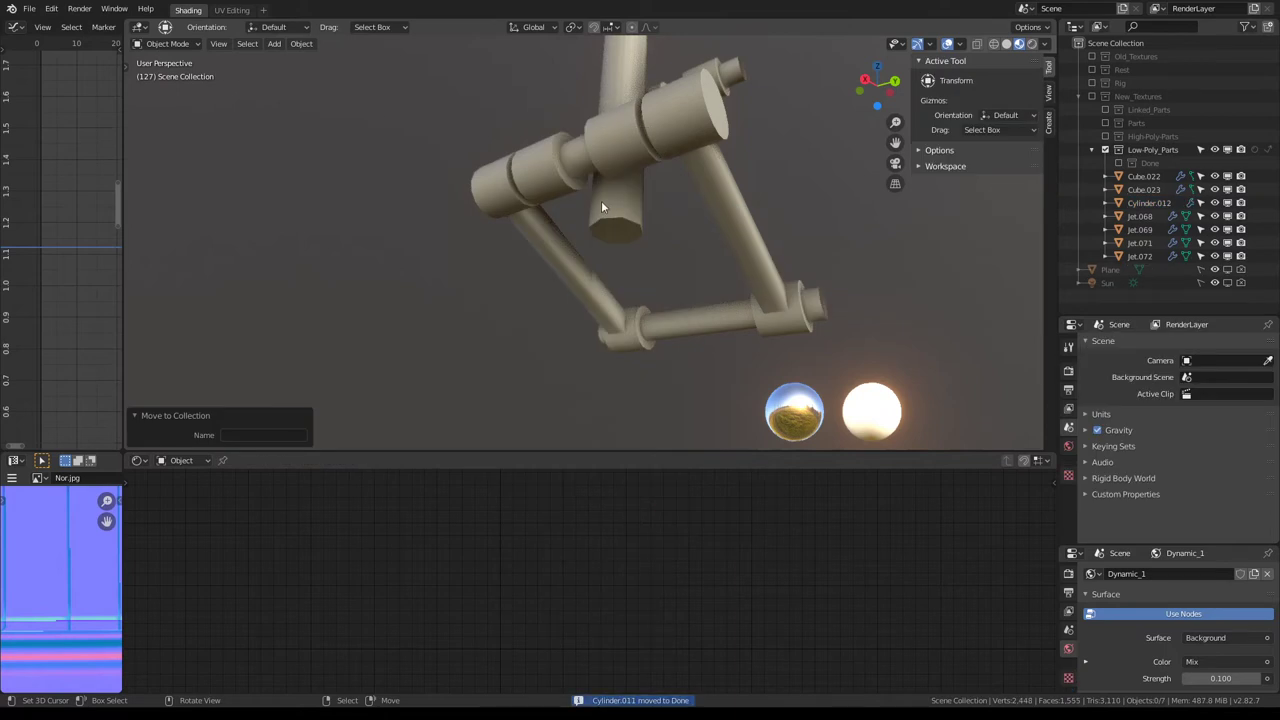
click(601, 207)
Step: Add Subdivision Surface to Cylinder.012, then apply Edge Split and Subdivision
click(1068, 487)
click(1163, 345)
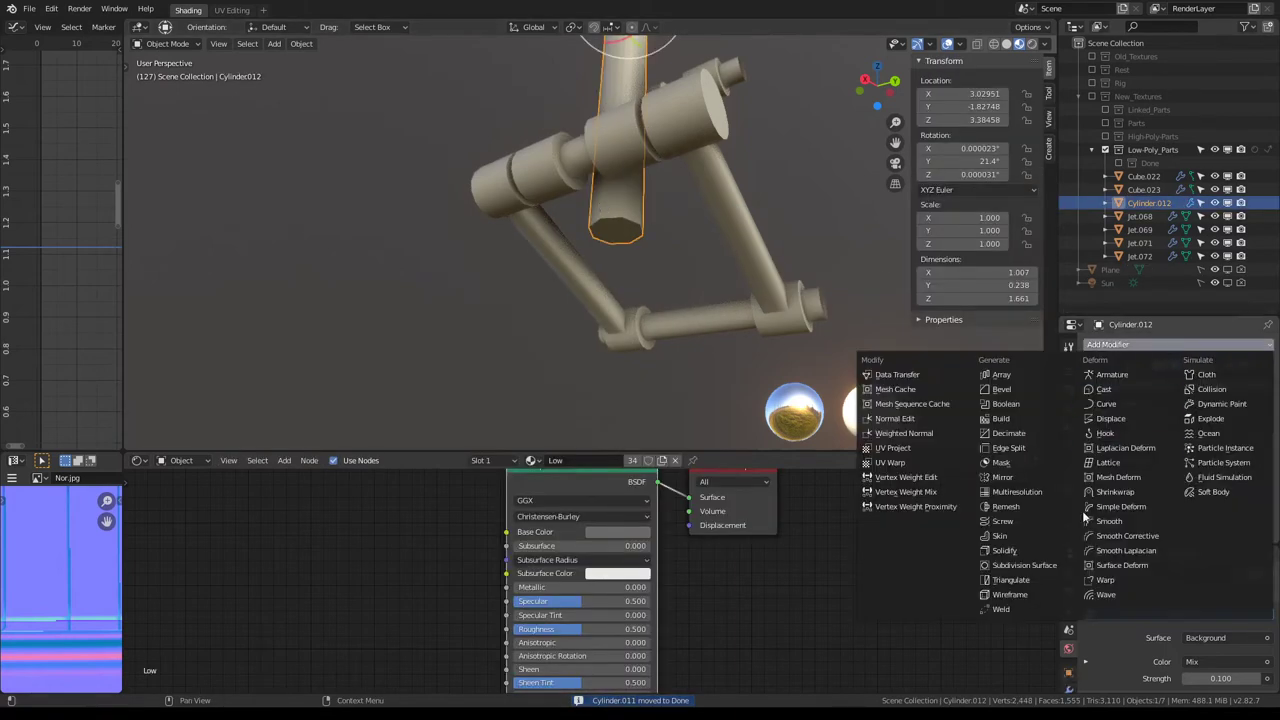
click(1034, 565)
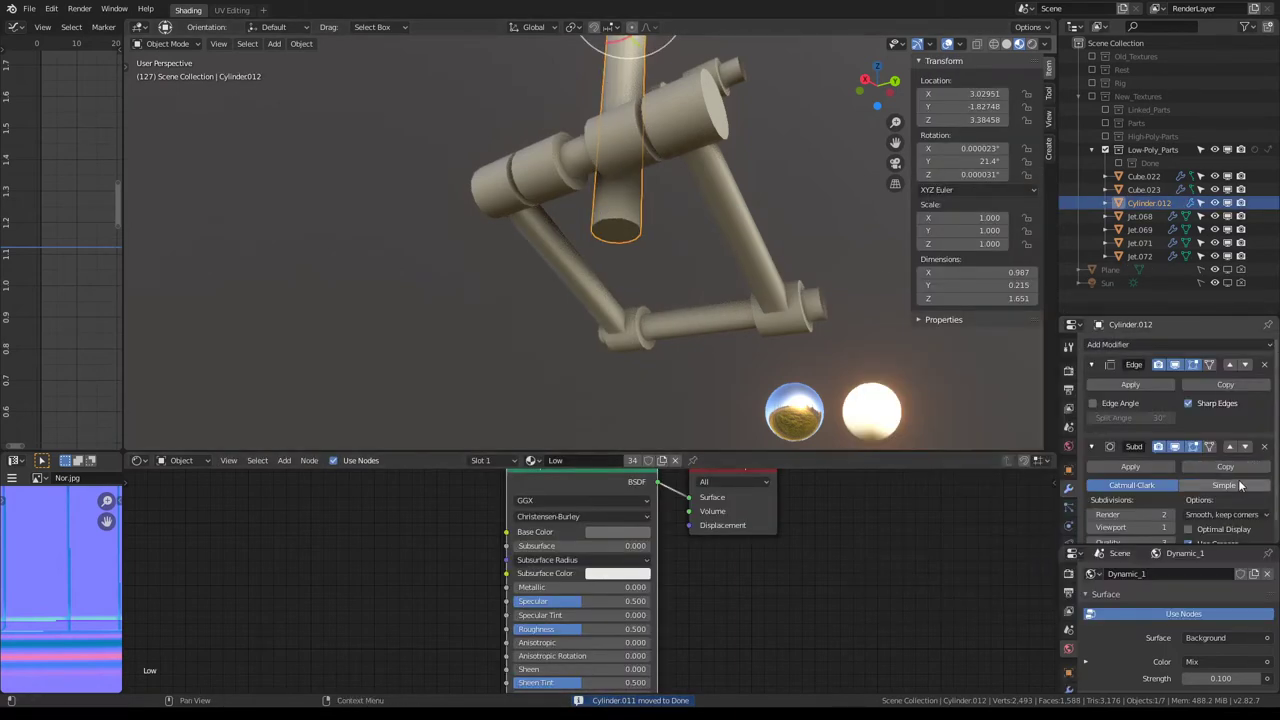
click(1231, 447)
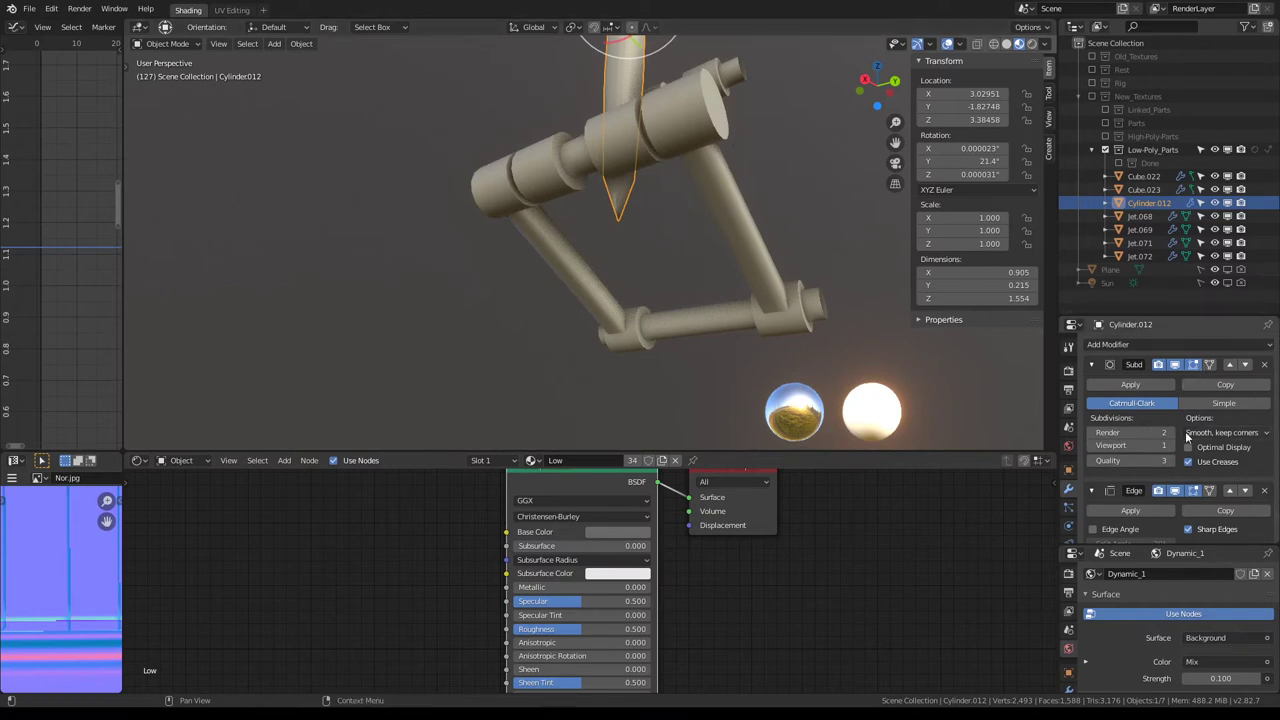
click(1244, 365)
click(1127, 384)
click(1119, 382)
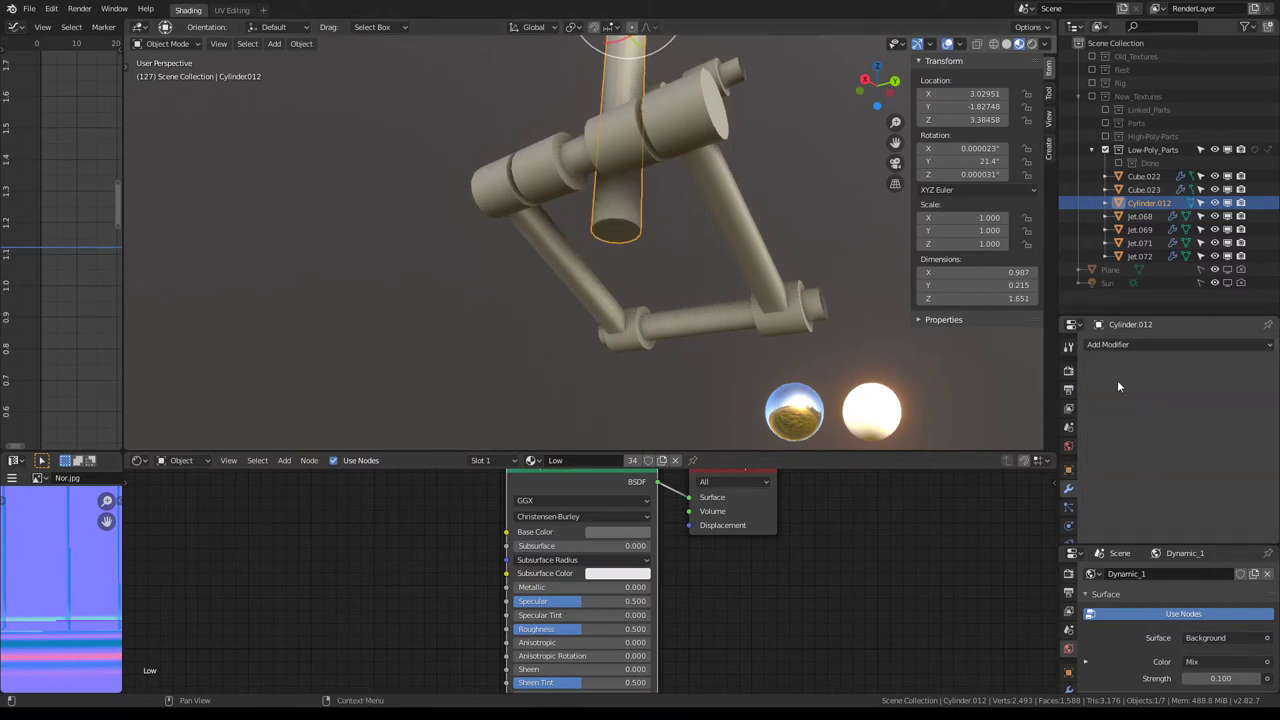
mouse_move(620, 160)
middle_down()
mouse_move(576, 106)
mouse_move(660, 194)
mouse_move(728, 147)
middle_up()
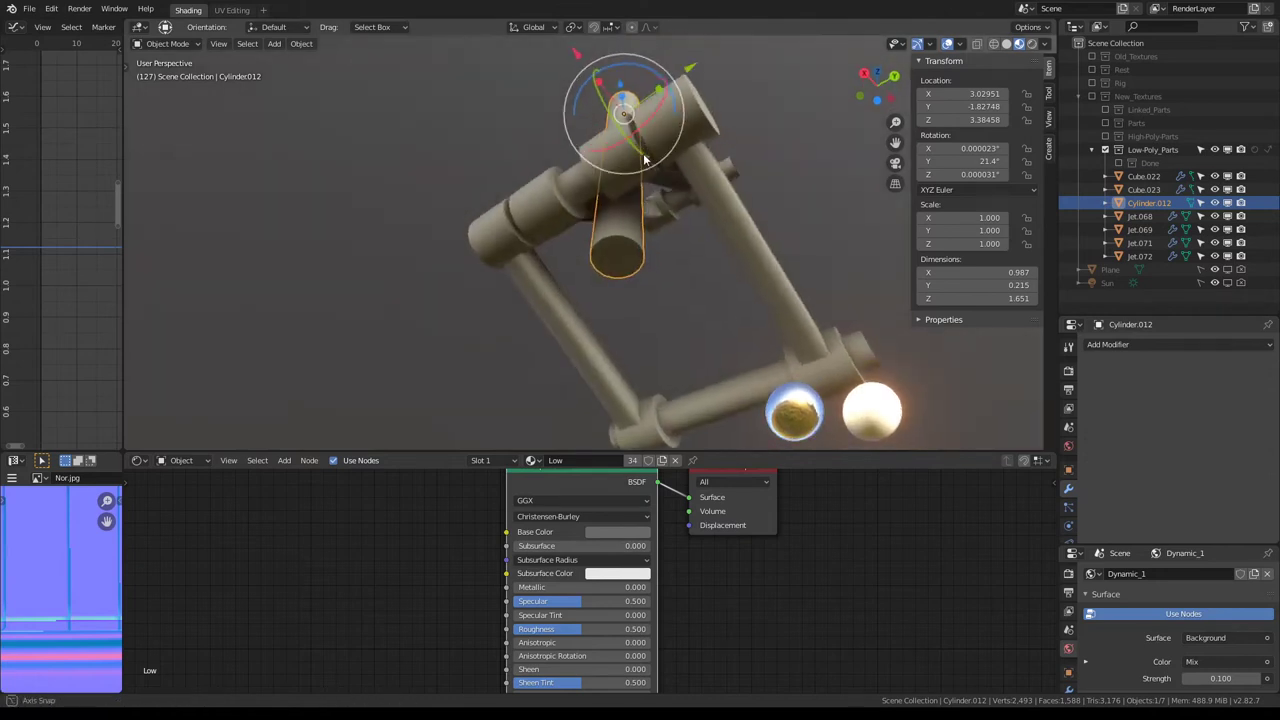
Step: Run Limited Dissolve on Cylinder.012's mesh in Edit Mode
key(Tab)
key(q)
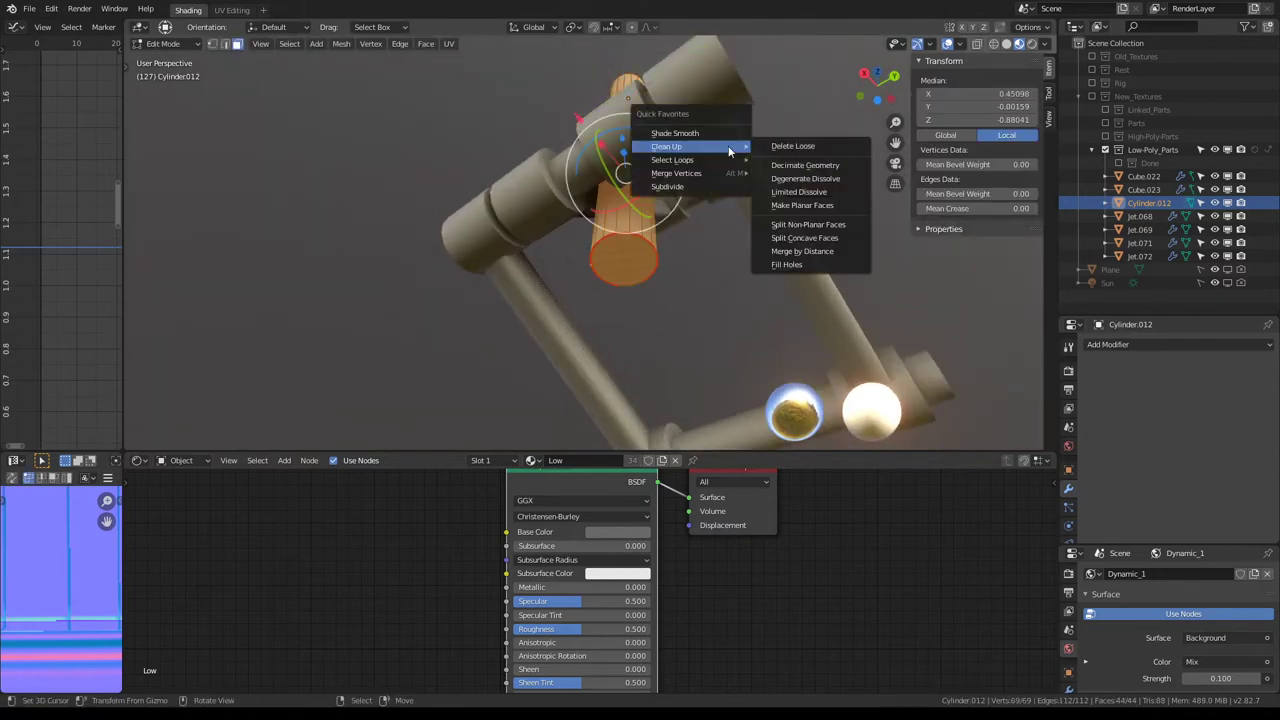
click(799, 191)
mouse_move(799, 191)
middle_down()
mouse_move(659, 301)
mouse_move(677, 194)
mouse_move(648, 83)
mouse_move(631, 197)
middle_up()
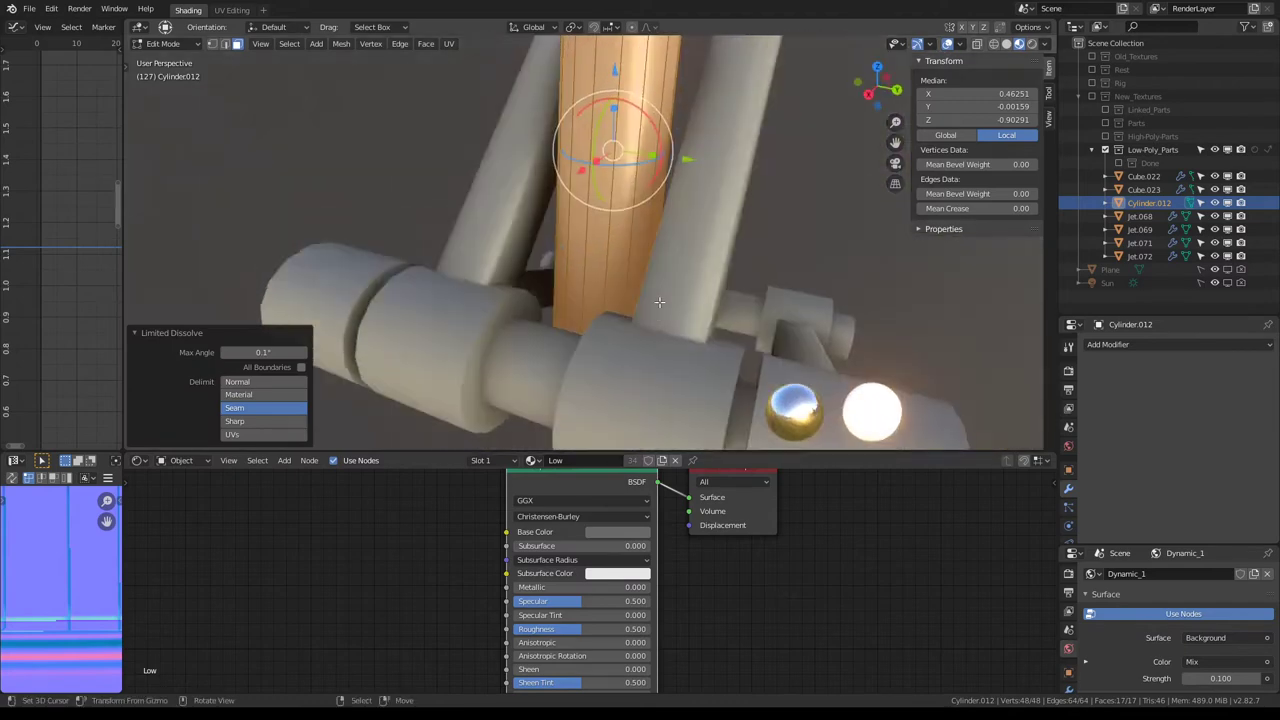
scroll(659, 301, down, 3)
scroll(631, 197, up, 2)
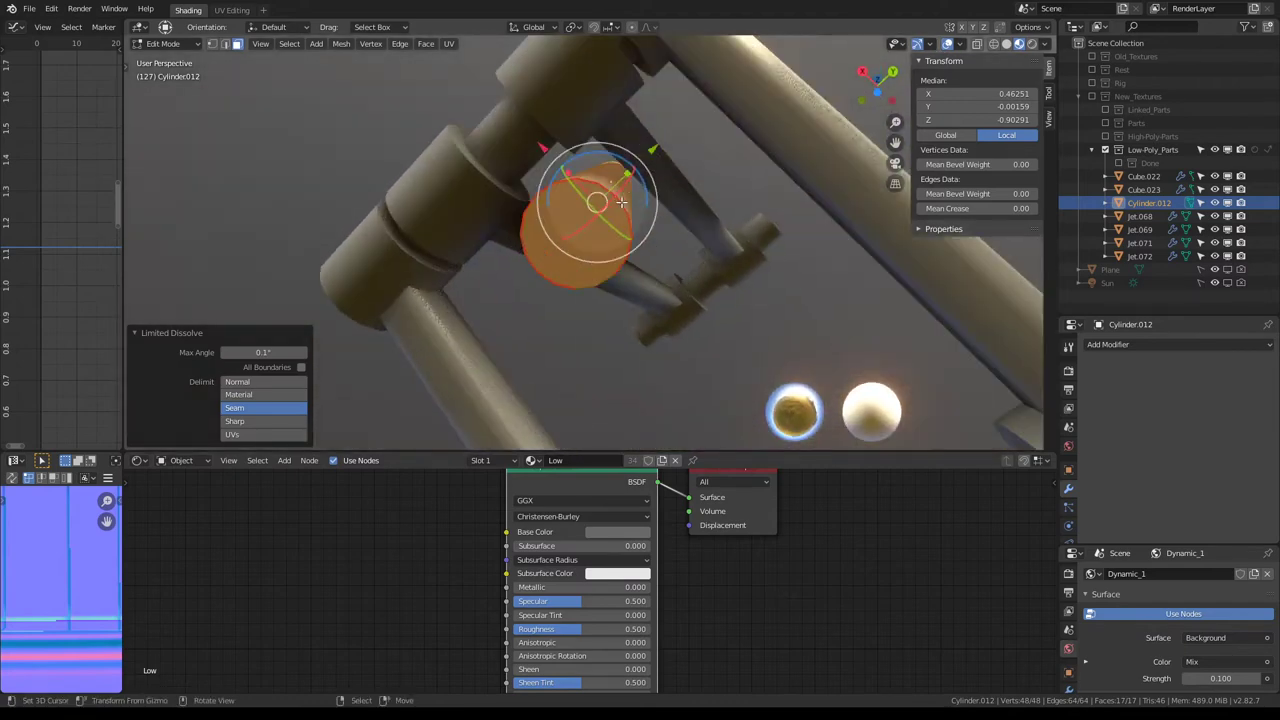
key(Tab)
Step: Move Cylinder.012 into Done and orbit out to the remaining frame parts
key(m)
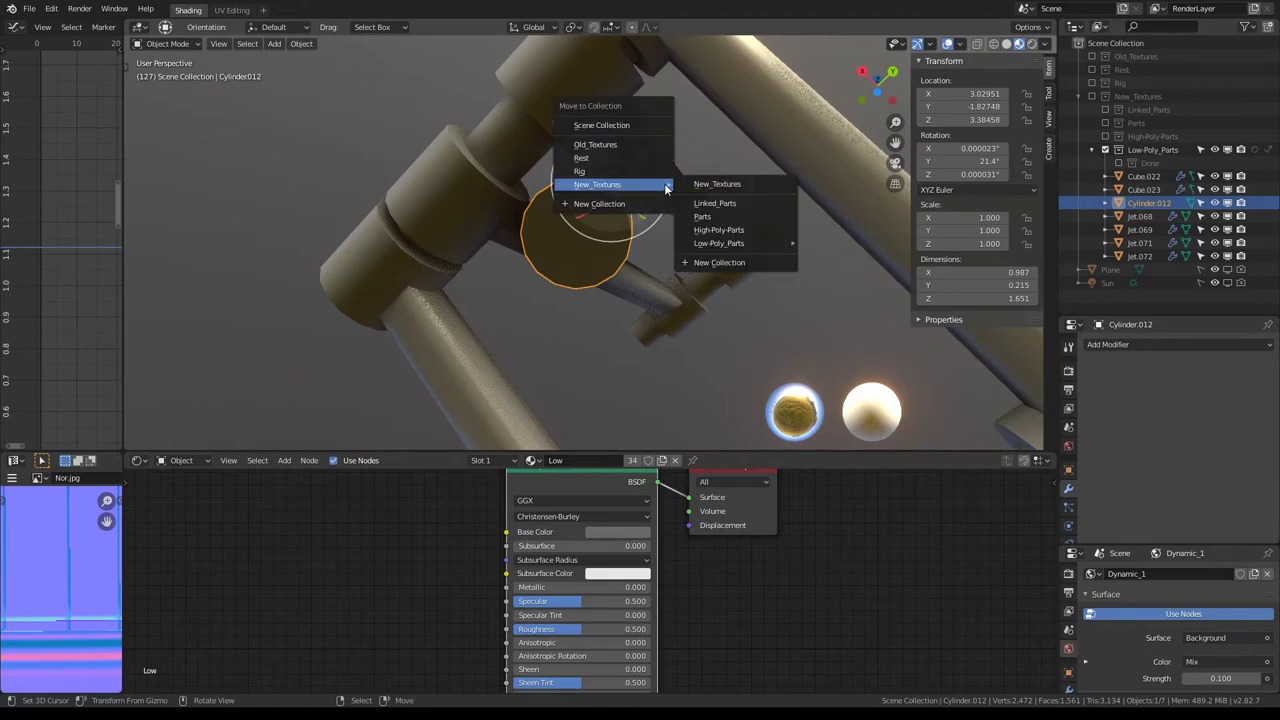
click(843, 261)
middle_drag(843, 261, 587, 140)
scroll(599, 248, down, 3)
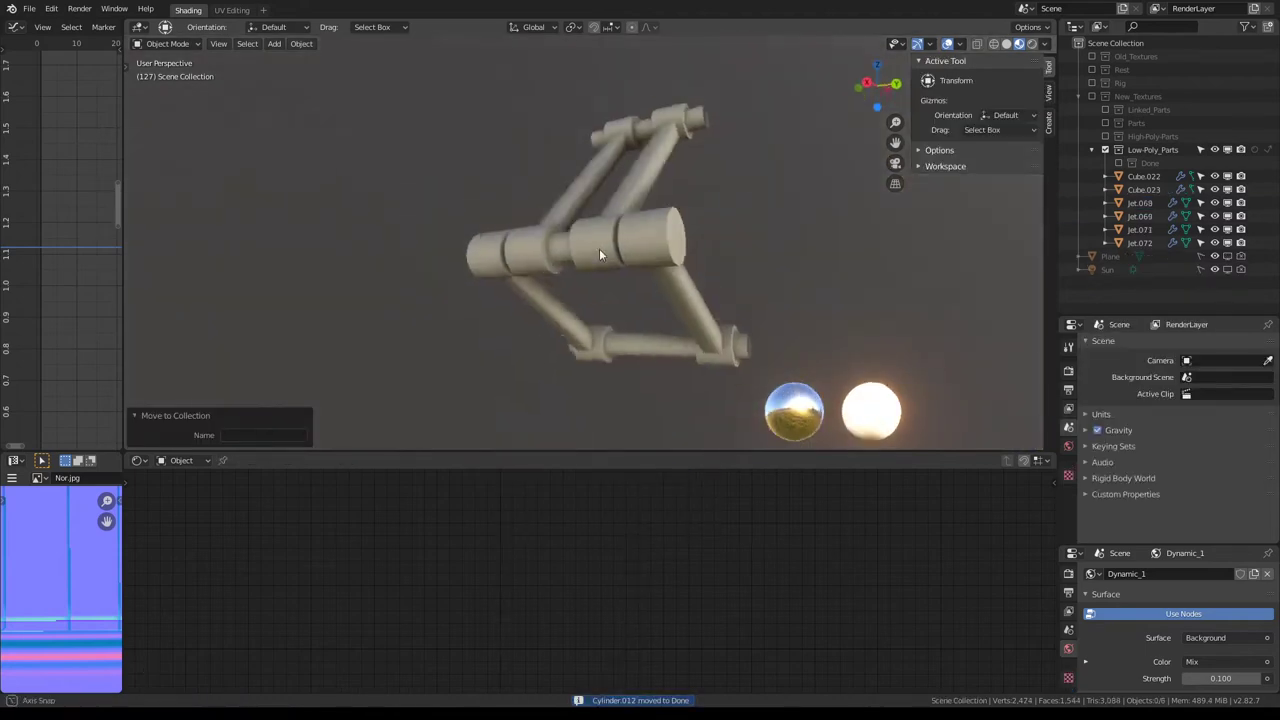
mouse_move(599, 248)
middle_down()
mouse_move(656, 280)
mouse_move(611, 206)
mouse_move(634, 280)
mouse_move(539, 229)
middle_up()
Step: Select Cube.022 and apply its Edge Split and Subdivision modifiers
click(656, 284)
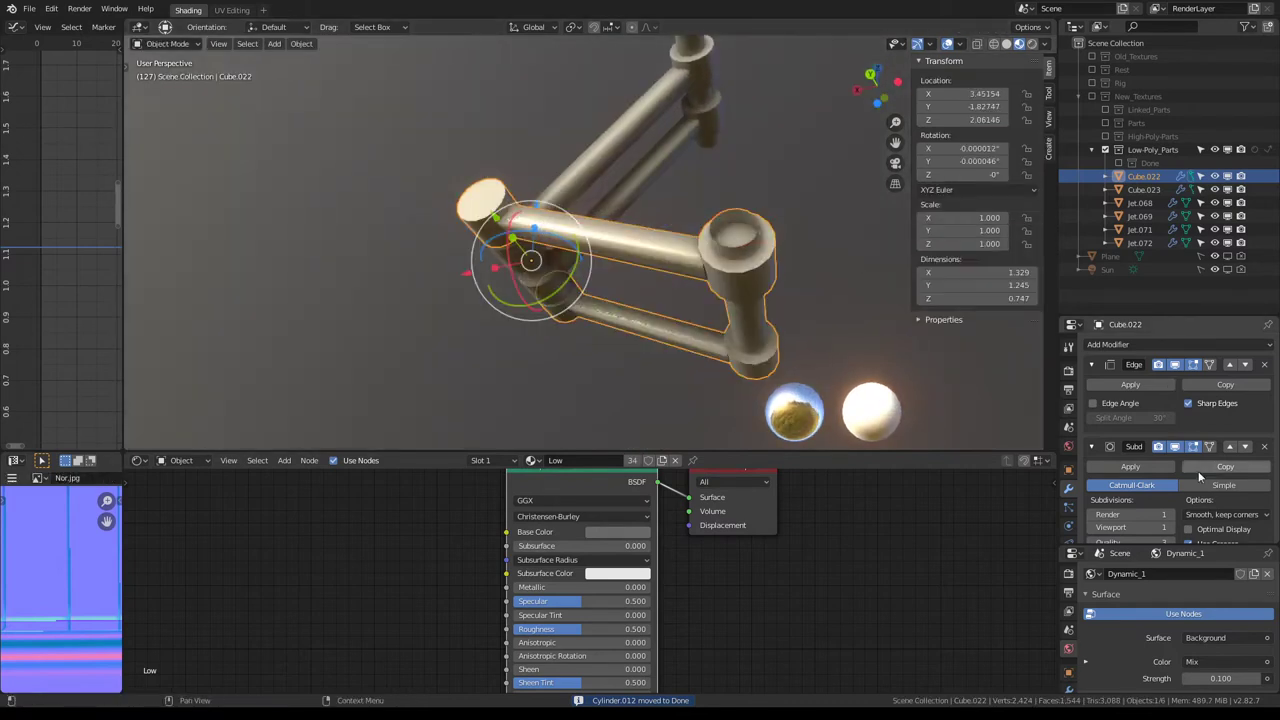
click(1158, 388)
click(1150, 388)
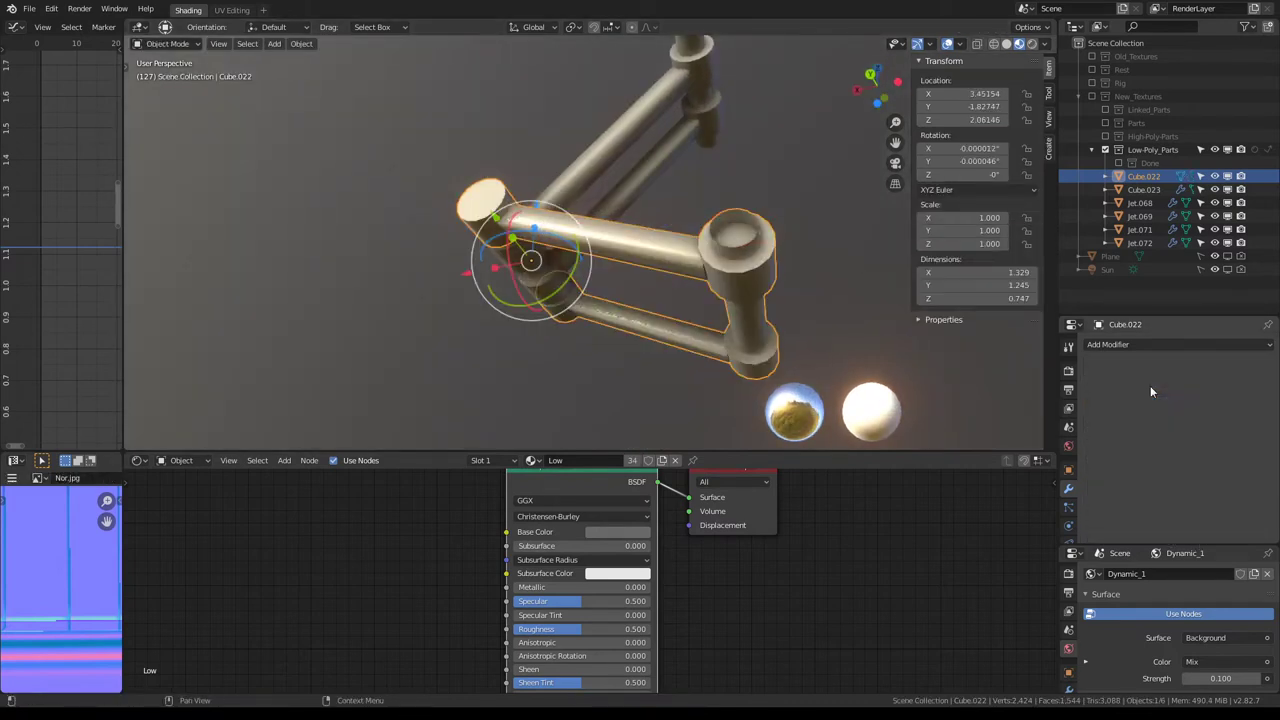
Step: In Edit Mode, run Limited Dissolve, Triangulate, then Tris to Quads on Cube.022
key(Tab)
middle_drag(752, 253, 700, 190)
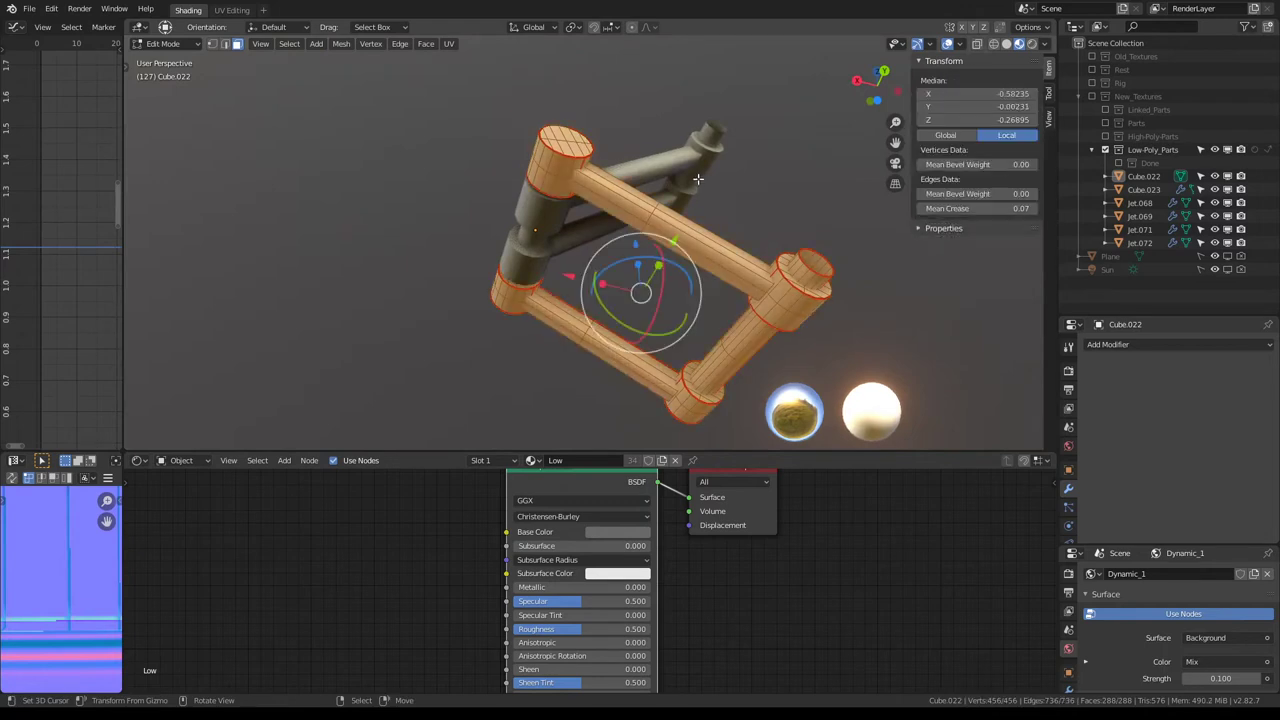
key(q)
click(781, 230)
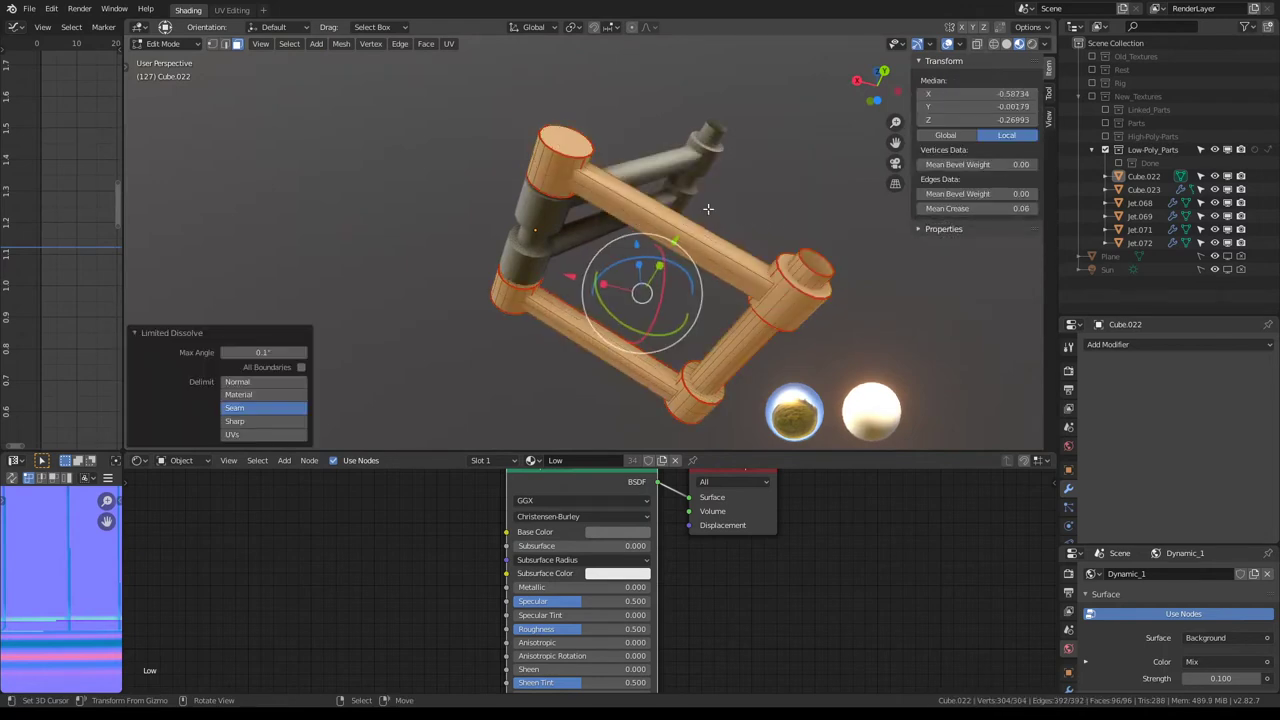
key(ctrl+t)
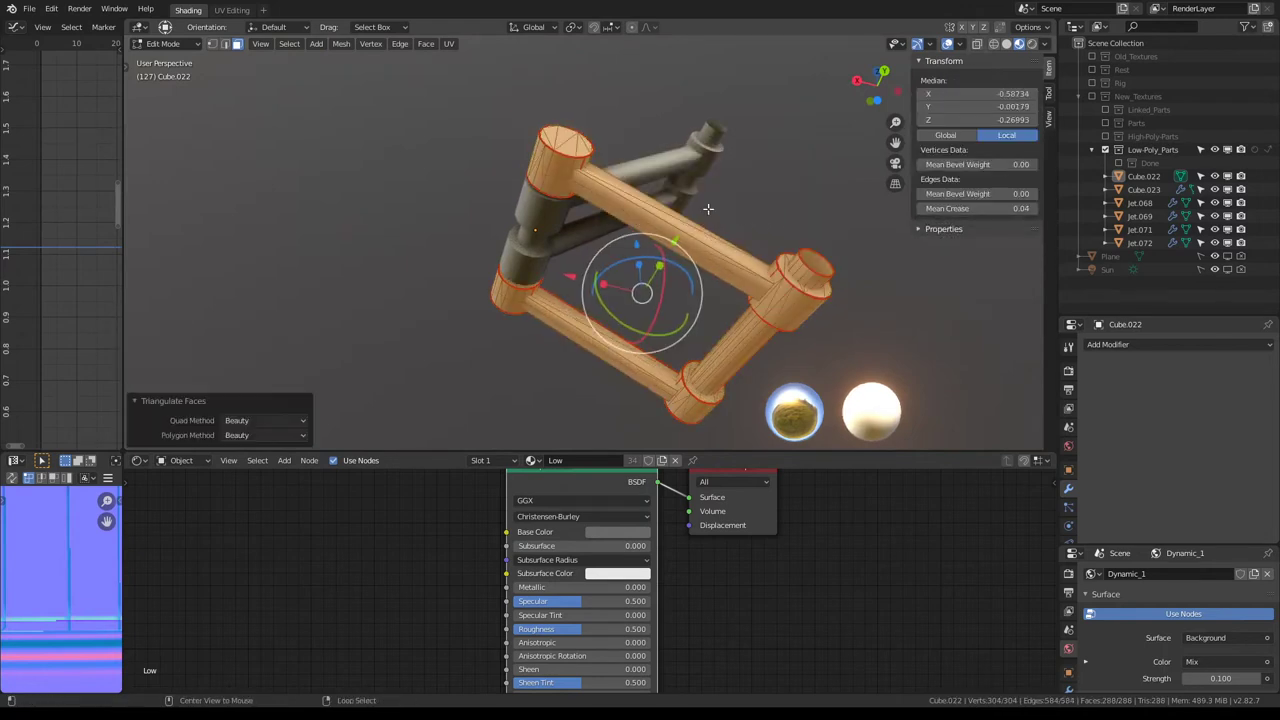
key(alt+j)
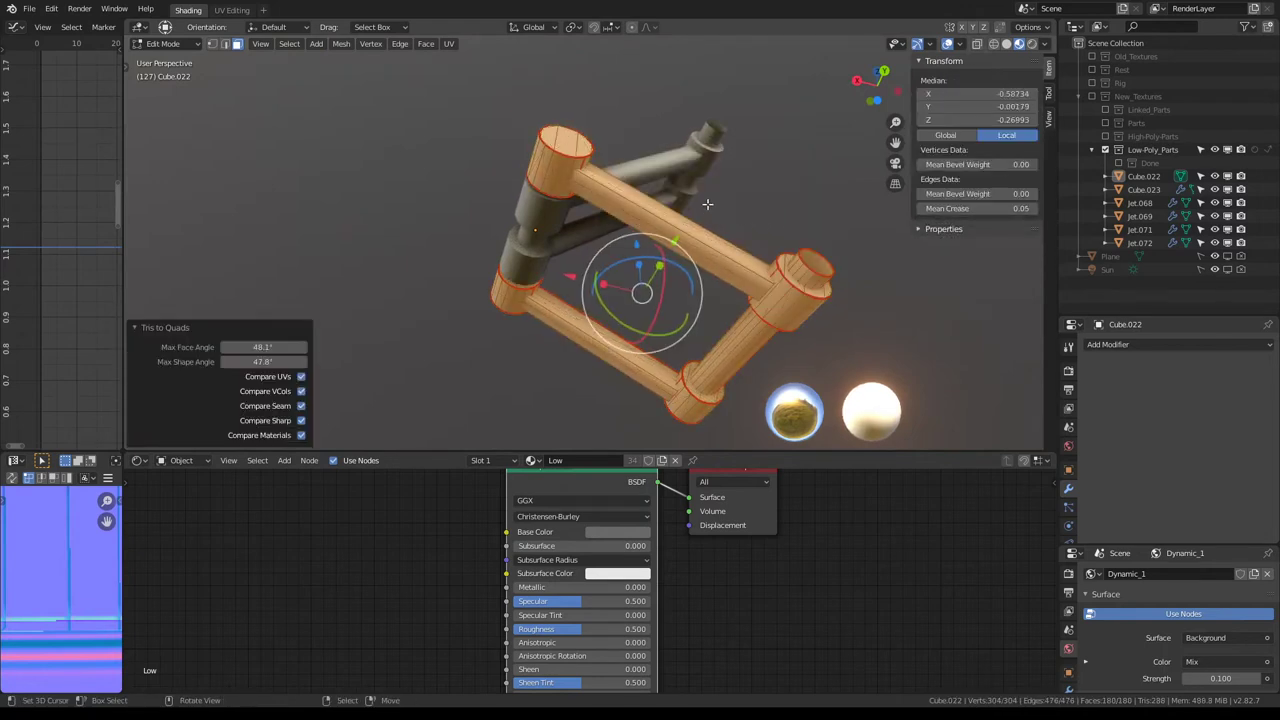
middle_drag(701, 199, 503, 270)
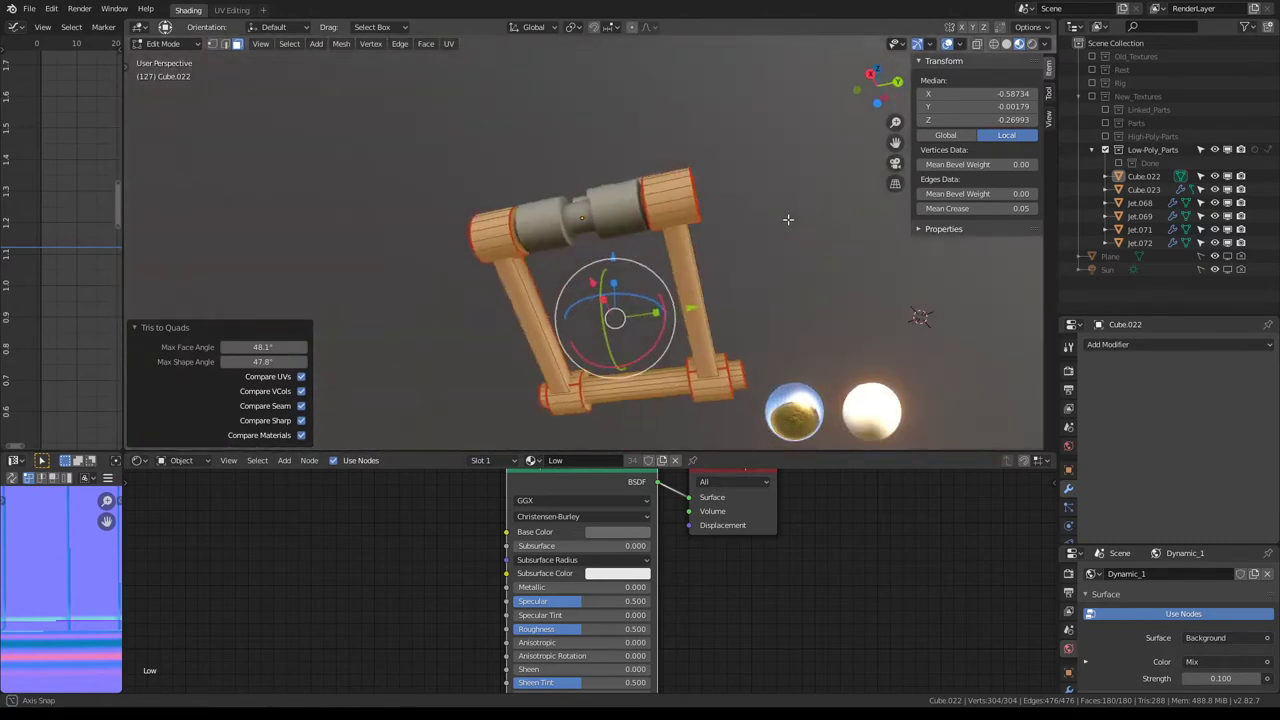
mouse_move(503, 270)
middle_down()
mouse_move(572, 184)
mouse_move(744, 190)
mouse_move(702, 256)
middle_up()
Step: Select the linked tube faces and Merge by Distance, removing 96 duplicate vertices
click(465, 367)
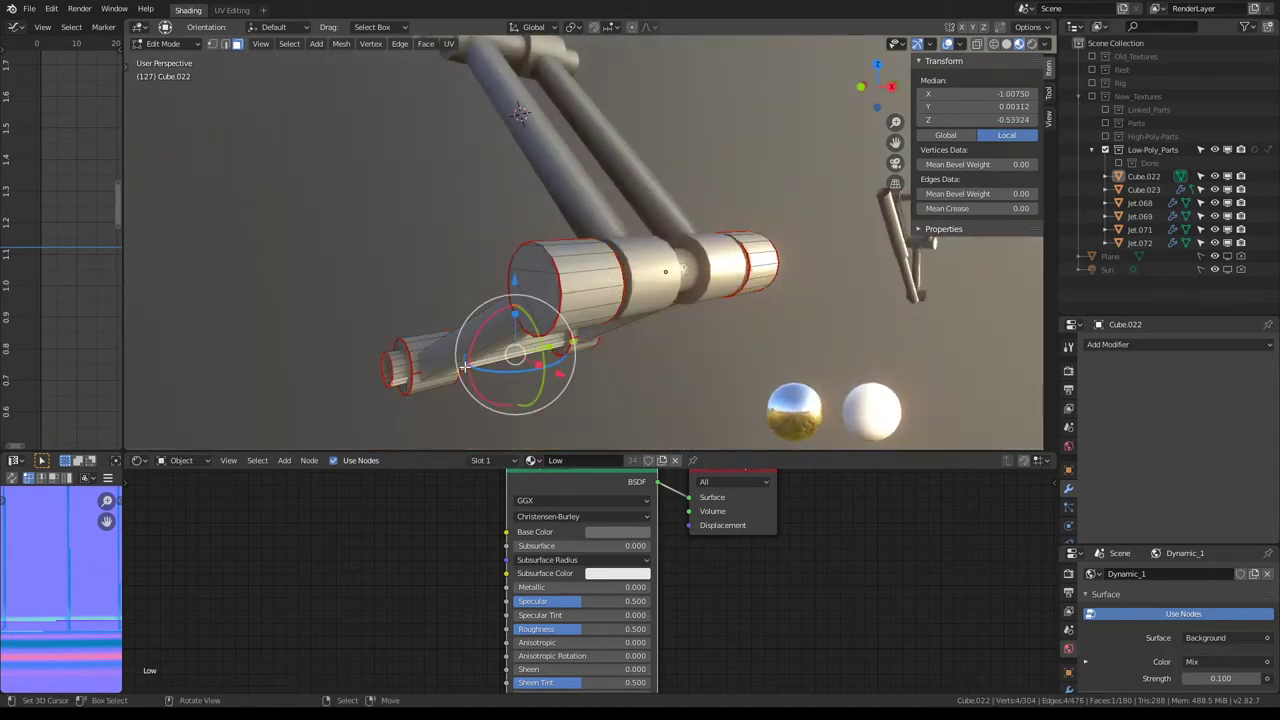
key(l)
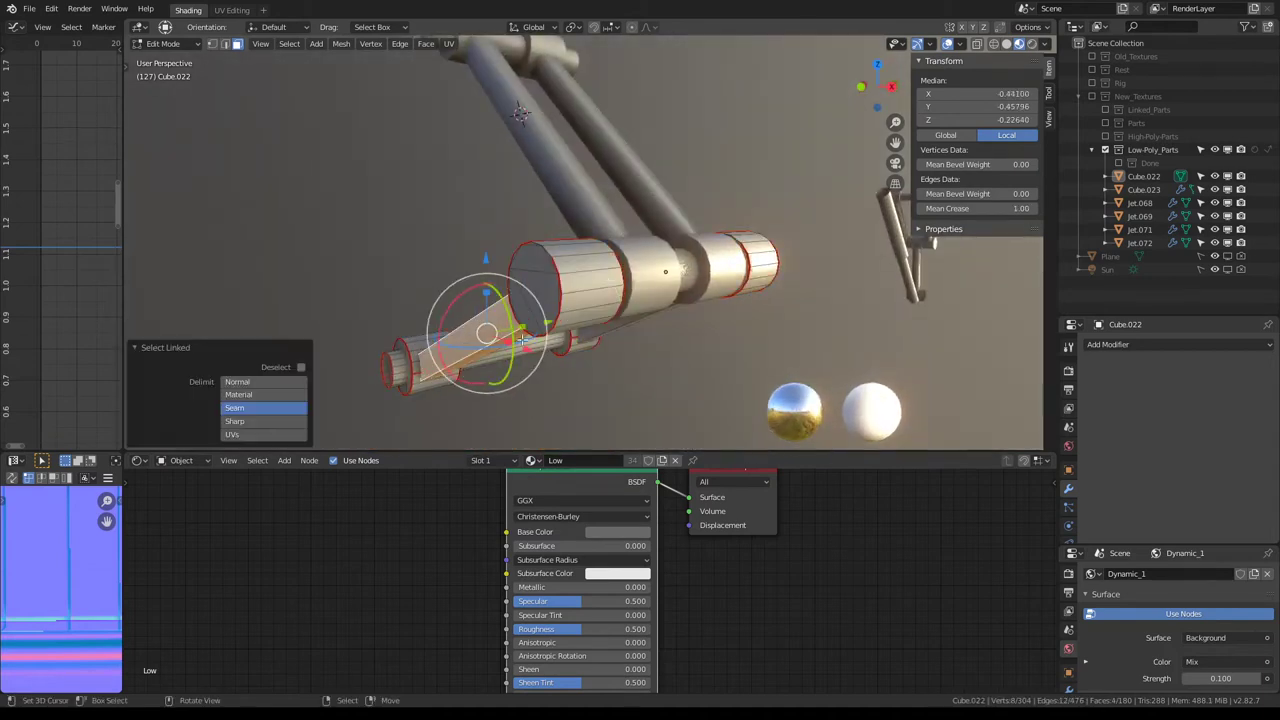
mouse_move(521, 340)
middle_down()
mouse_move(400, 263)
mouse_move(480, 280)
mouse_move(421, 202)
mouse_move(420, 251)
mouse_move(600, 250)
mouse_move(542, 222)
middle_up()
key(Tab)
key(Tab)
key(q)
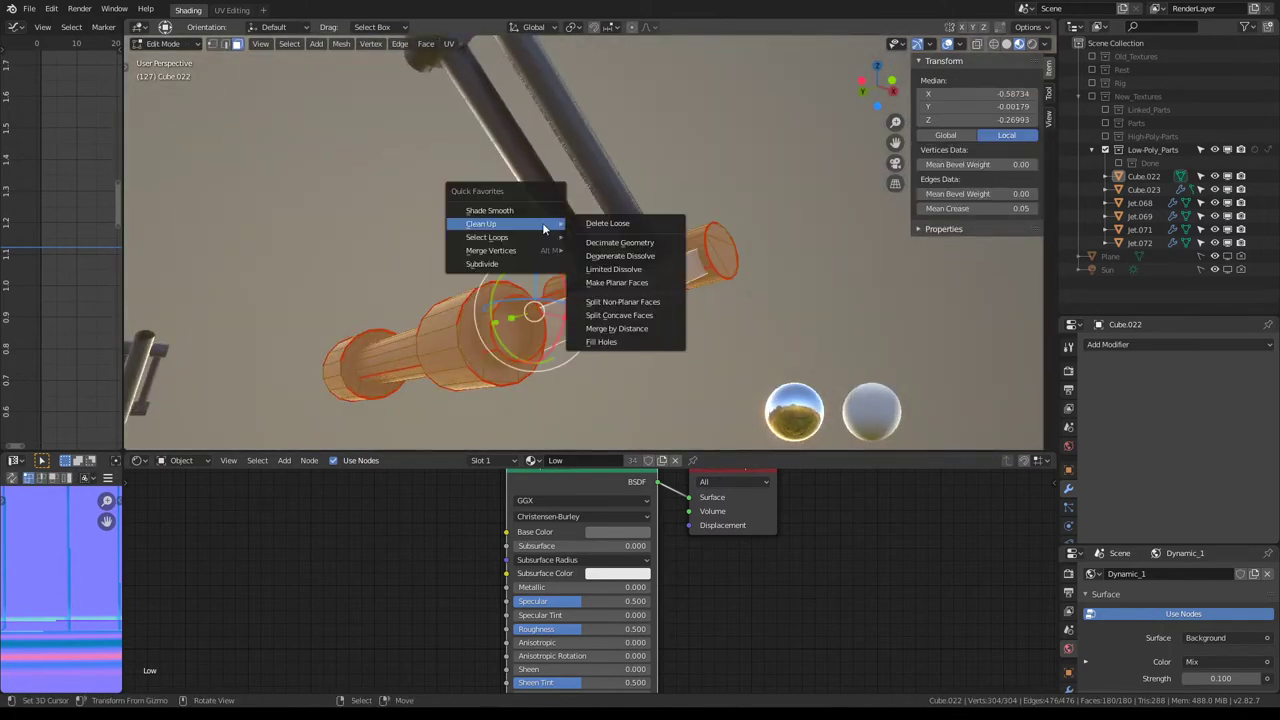
mouse_move(490, 250)
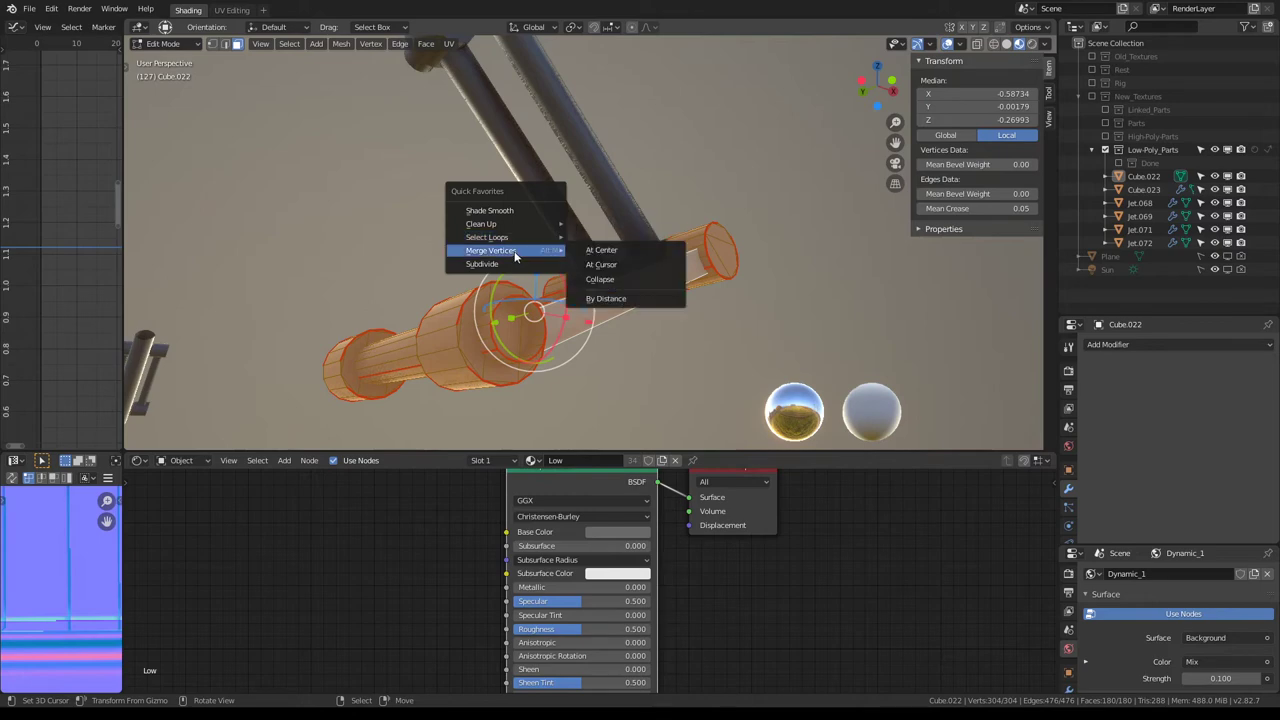
click(631, 300)
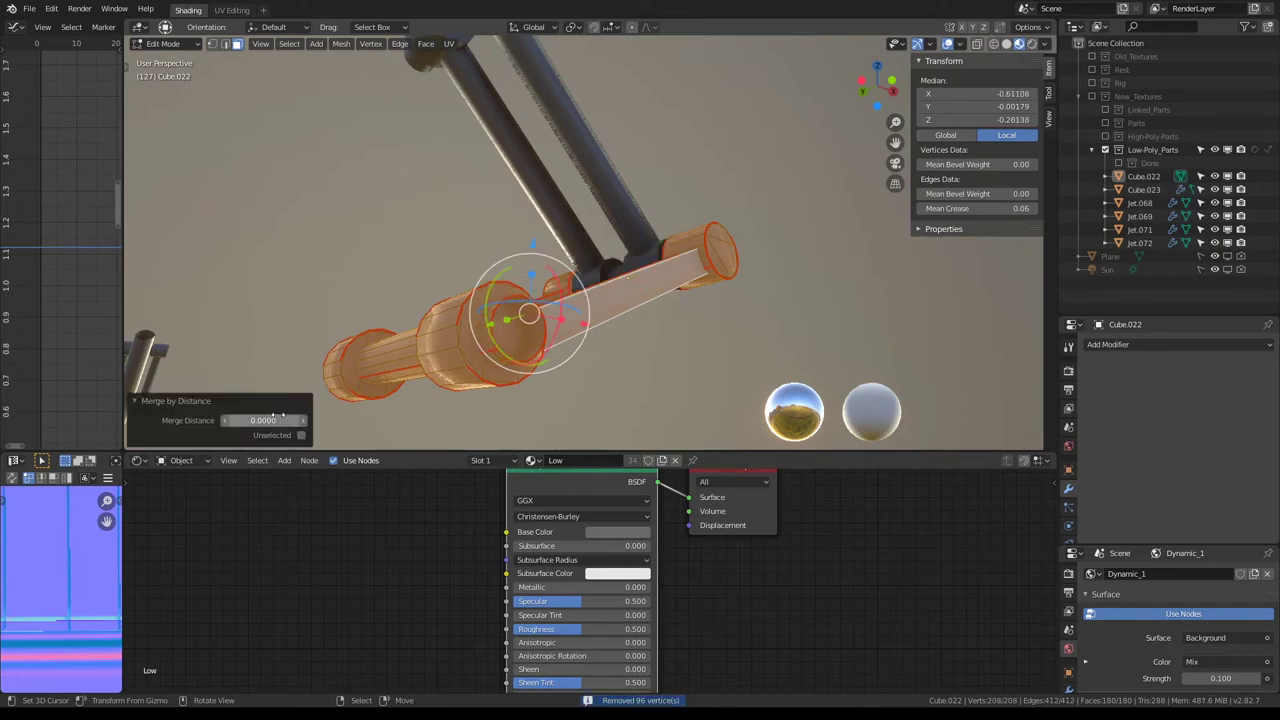
mouse_move(622, 253)
middle_down()
mouse_move(528, 204)
mouse_move(760, 163)
mouse_move(888, 180)
mouse_move(674, 229)
middle_up()
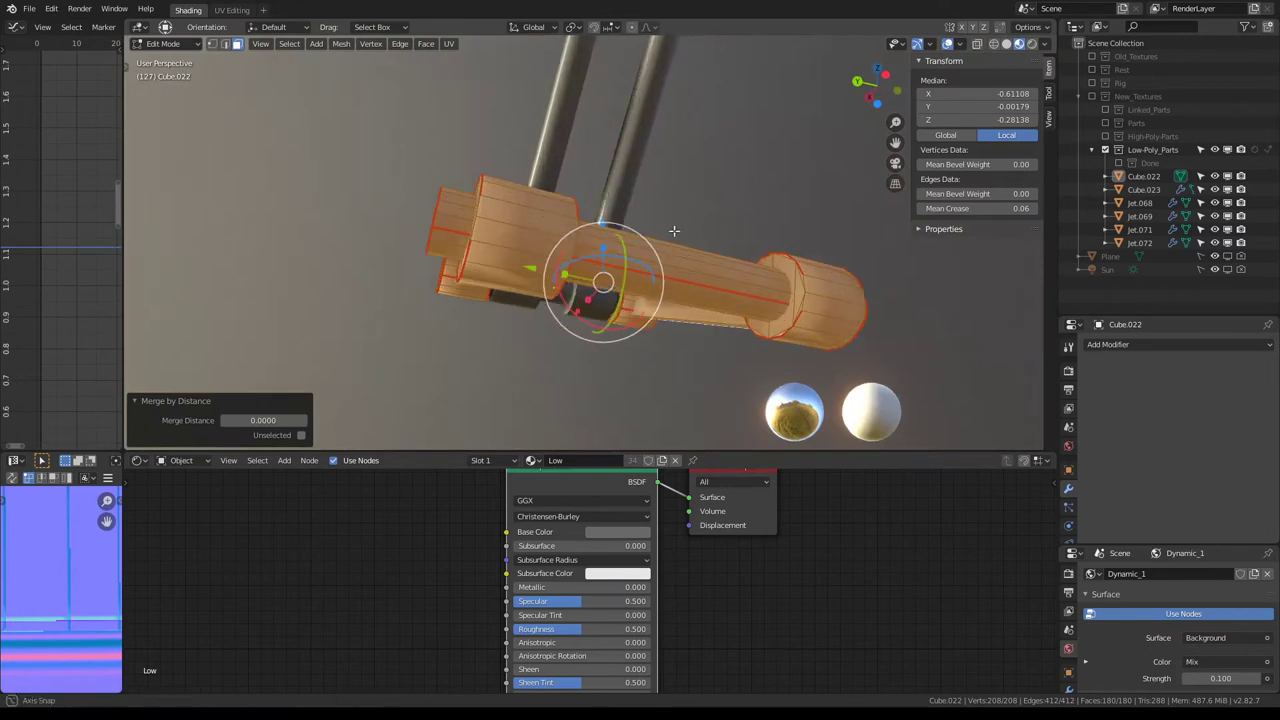
Step: Return to Object Mode and bring up the Move to Collection list for Cube.022
key(Tab)
middle_drag(756, 201, 519, 232)
key(m)
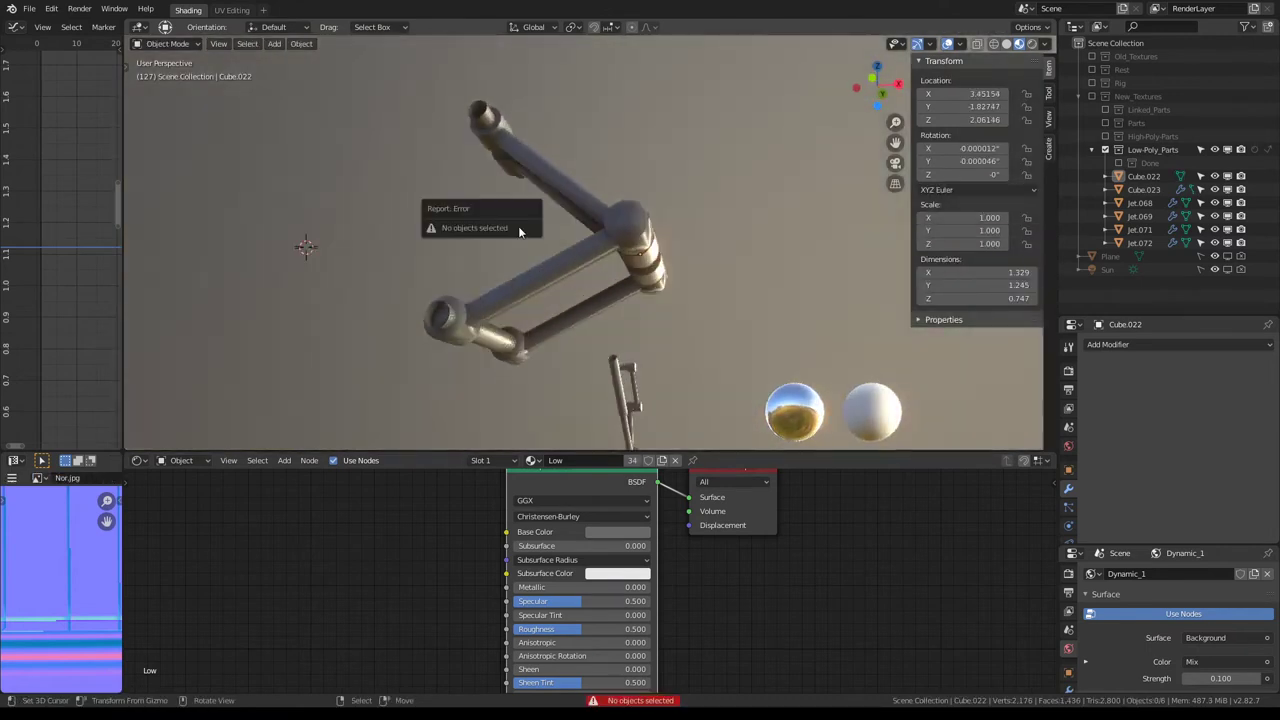
middle_drag(627, 228, 578, 229)
key(m)
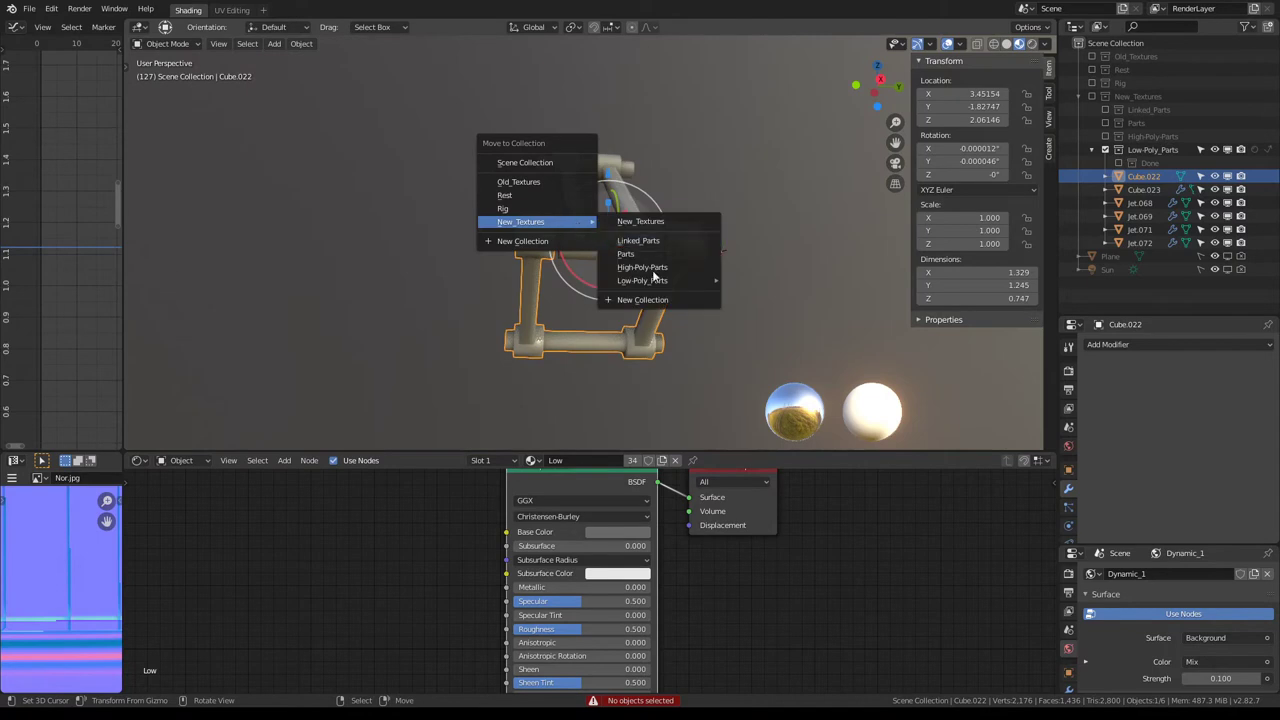
Step: Move Cube.022 into Done, then apply Cube.023's Edge Split and Subdivision modifiers
click(660, 237)
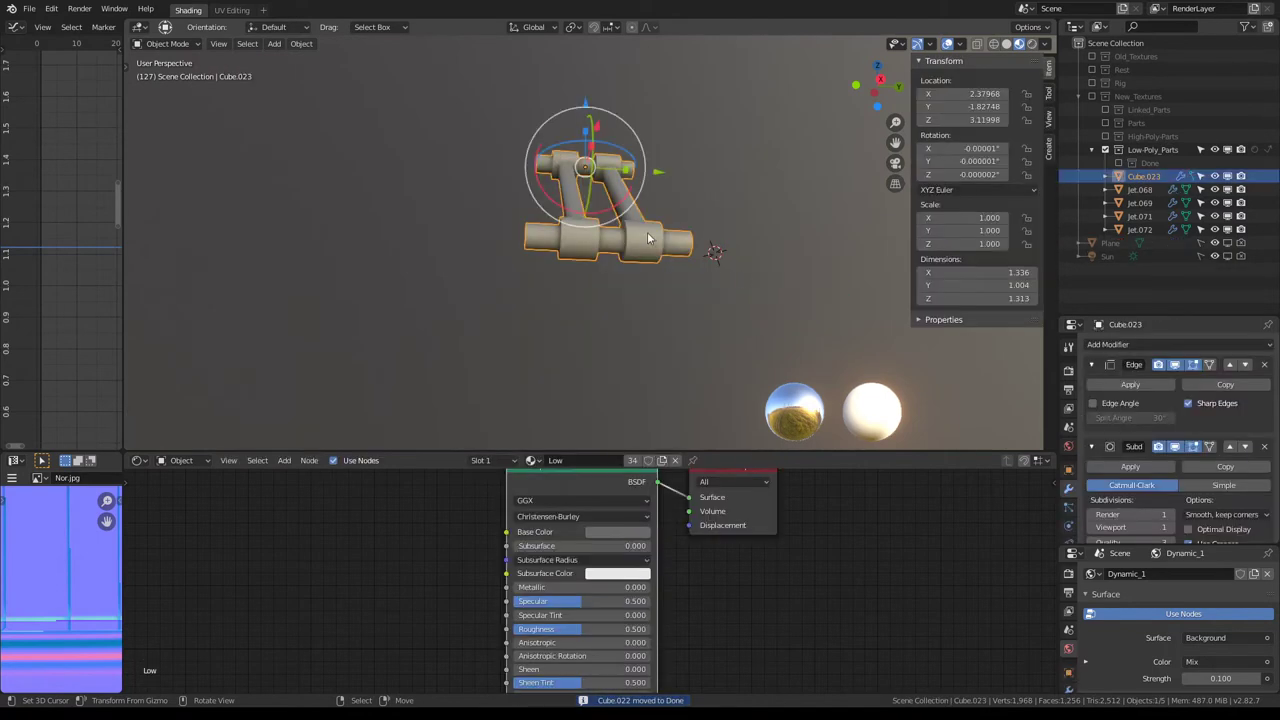
mouse_move(660, 237)
middle_down()
mouse_move(540, 246)
mouse_move(600, 250)
middle_up()
key(Tab)
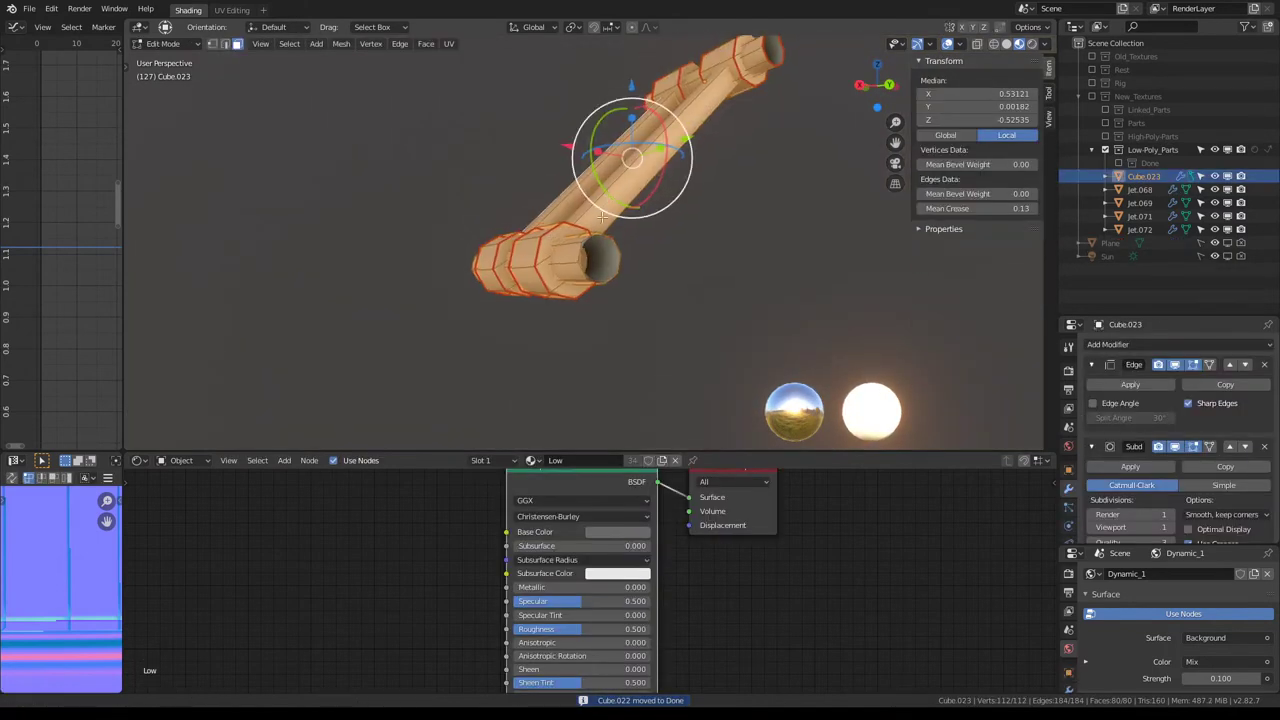
key(Tab)
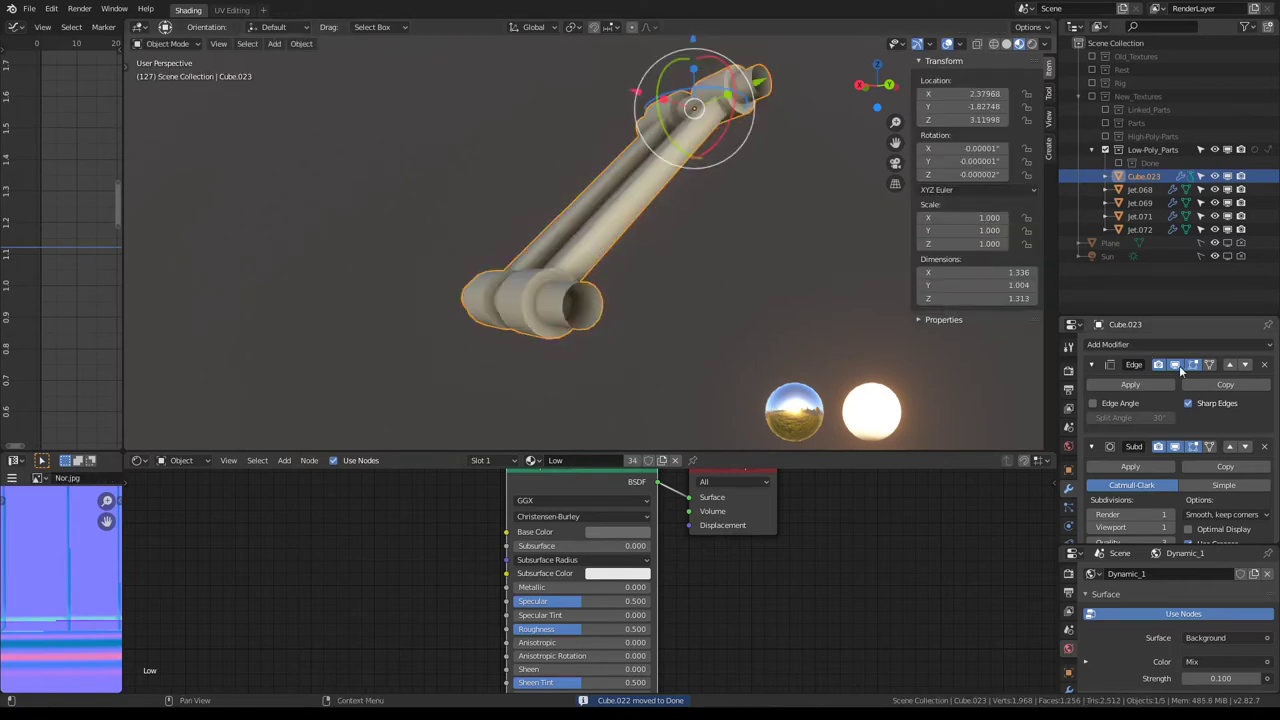
click(1129, 384)
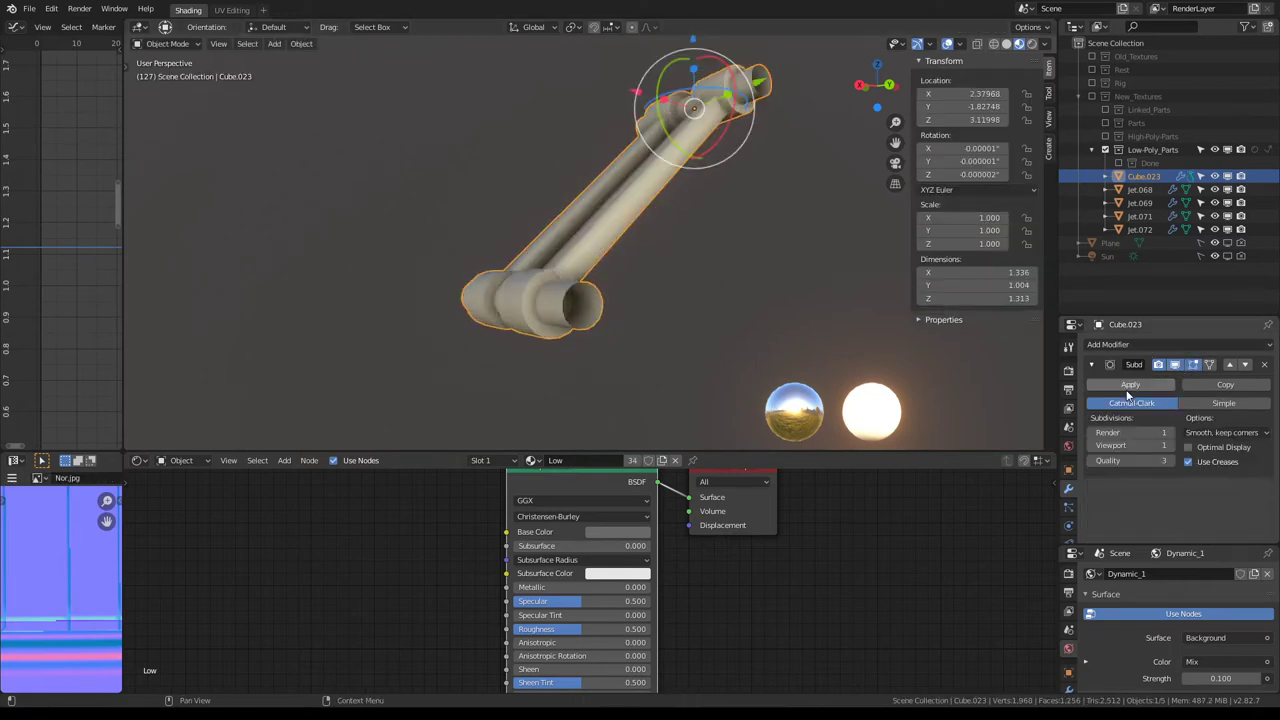
click(1129, 385)
Step: In Edit Mode, select all of Cube.023 and run Limited Dissolve
key(Tab)
key(alt+a)
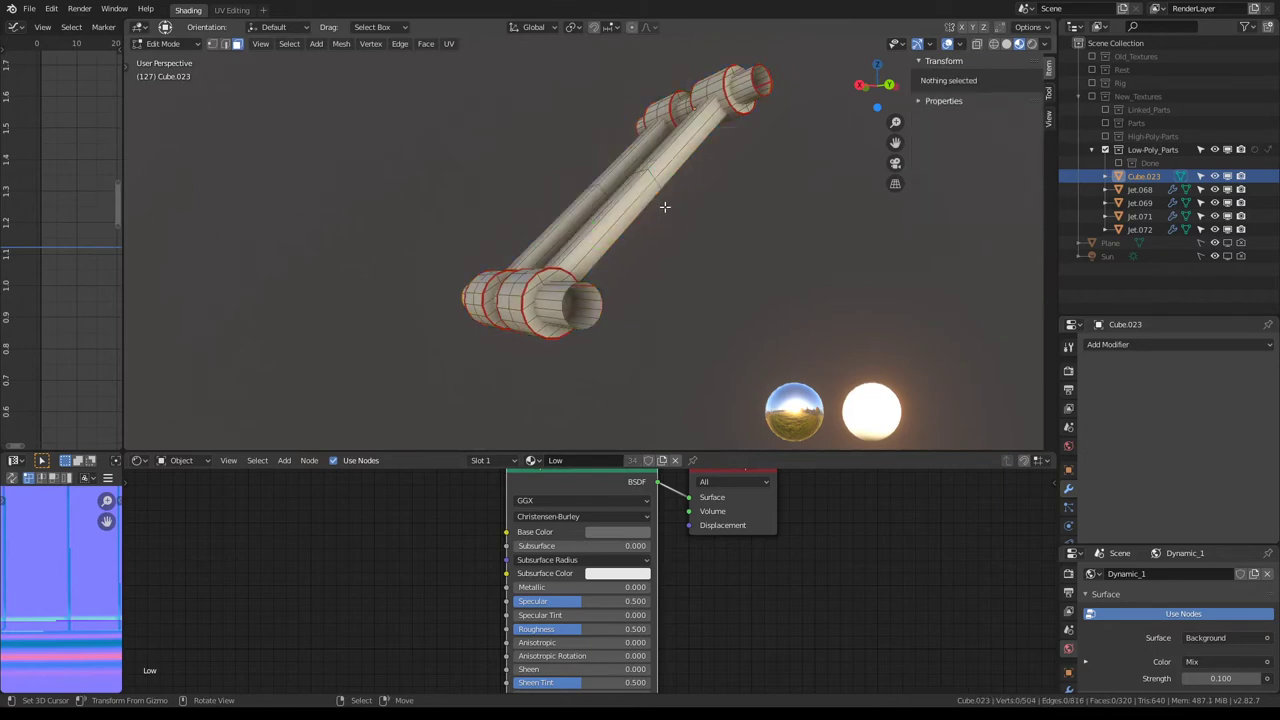
key(a)
key(q)
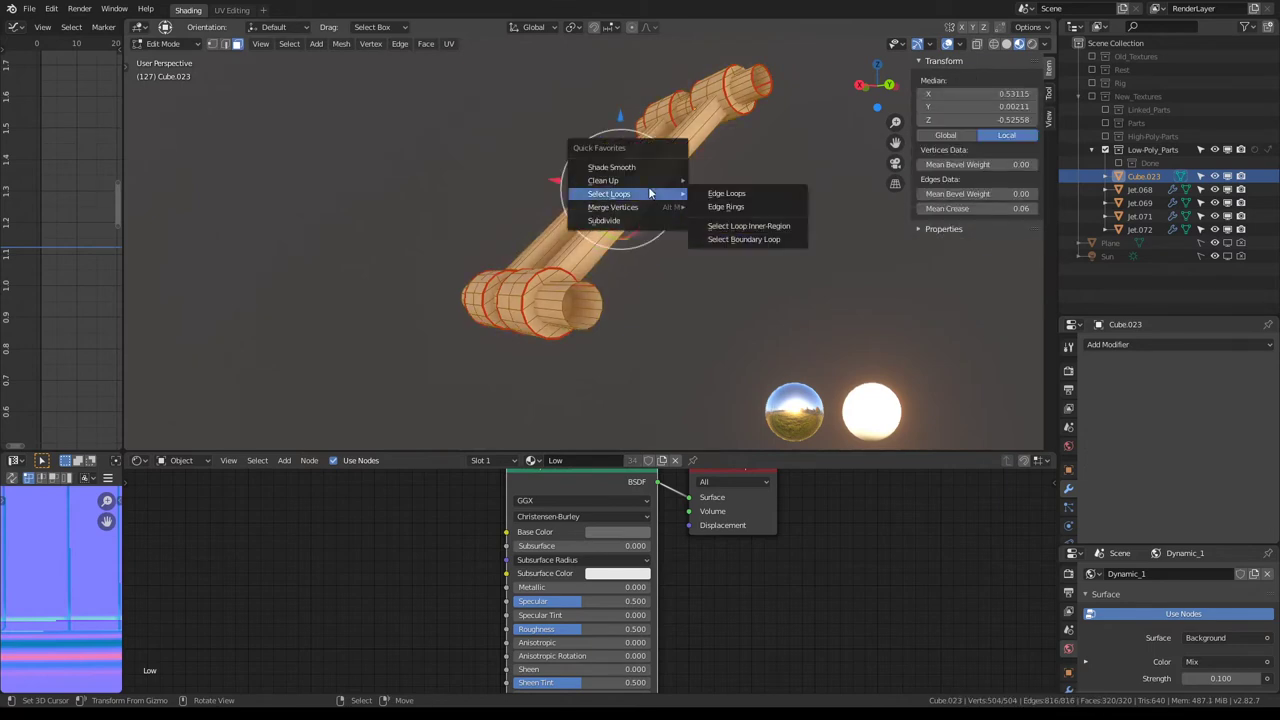
mouse_move(603, 180)
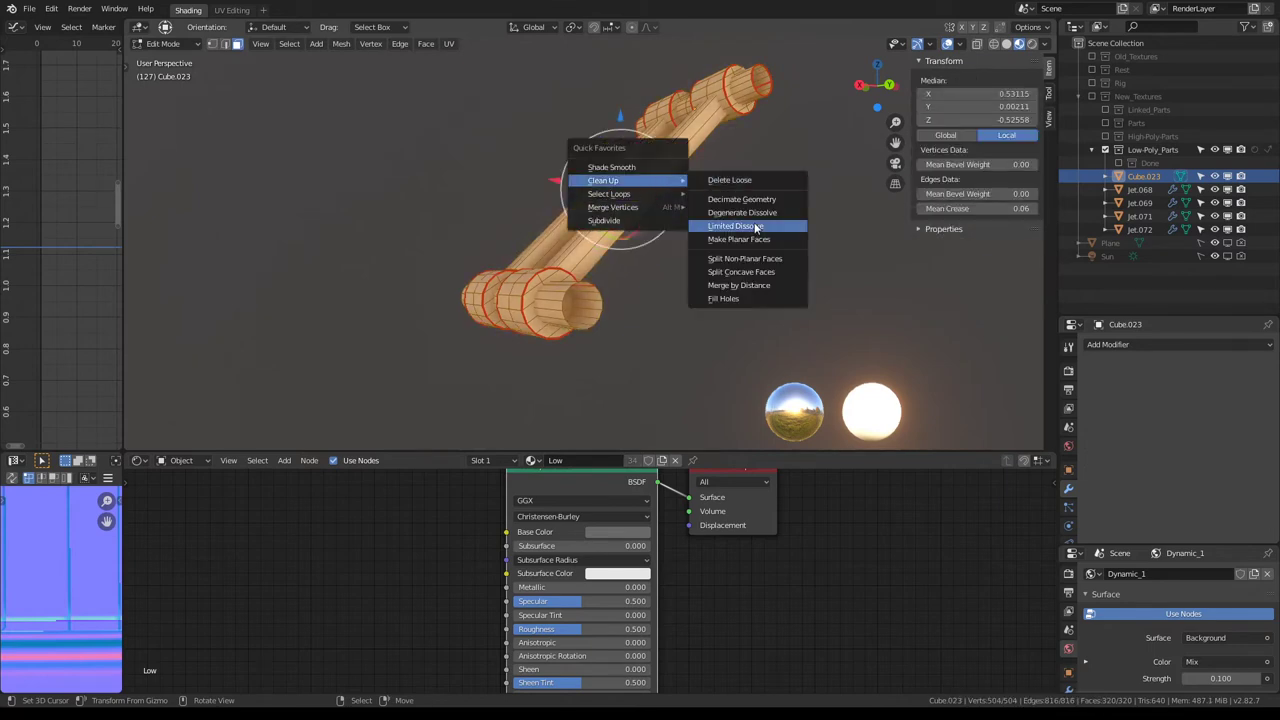
click(756, 227)
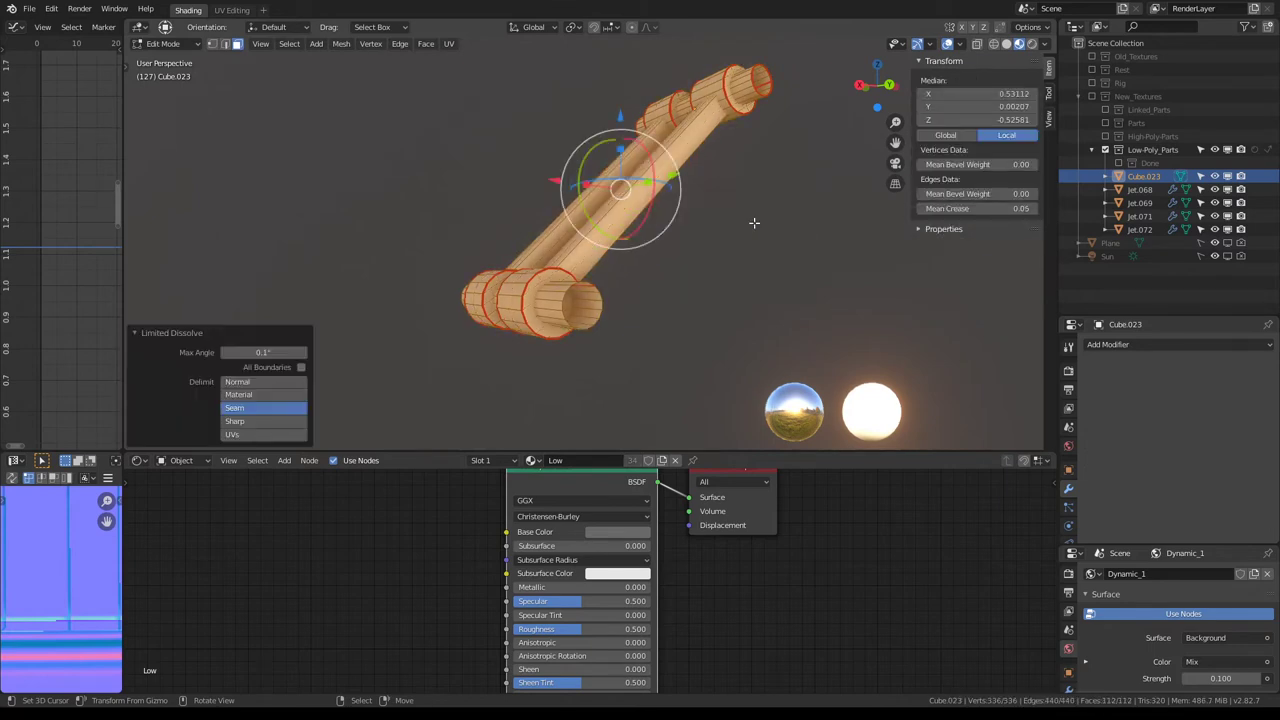
middle_drag(748, 223, 696, 210)
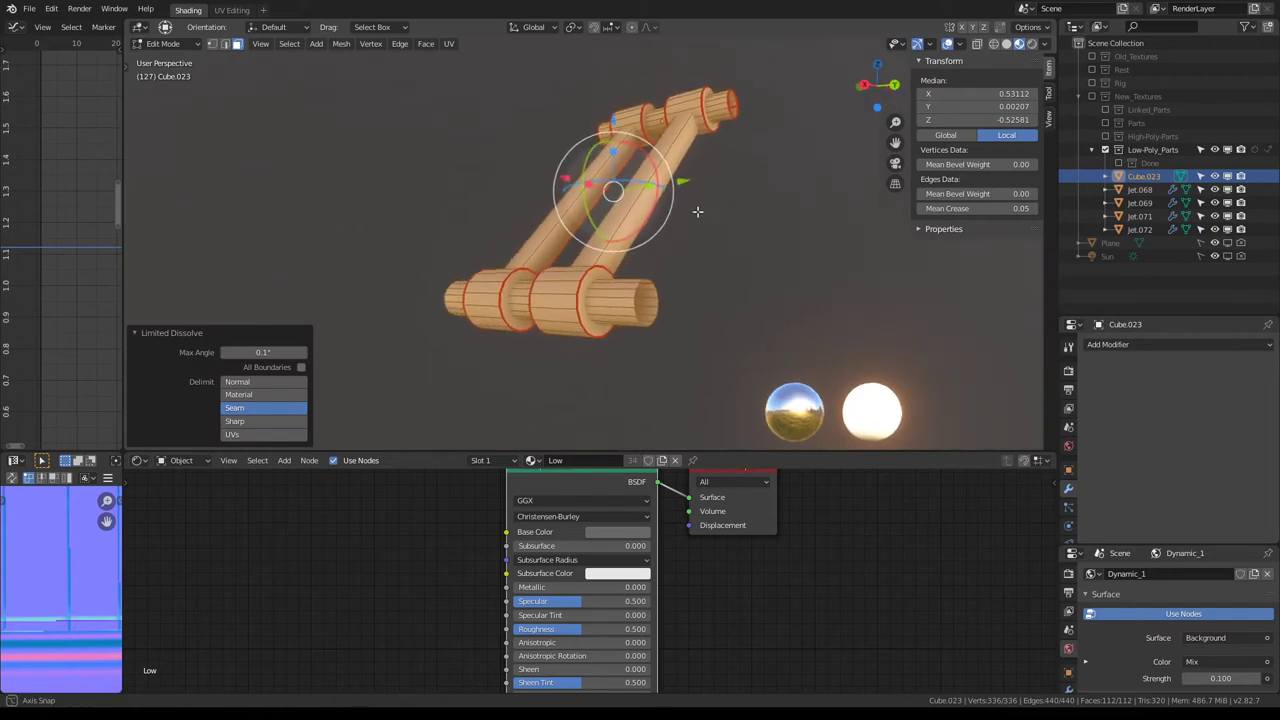
Step: Merge Cube.023 by Distance, removing 96 duplicate vertices
key(q)
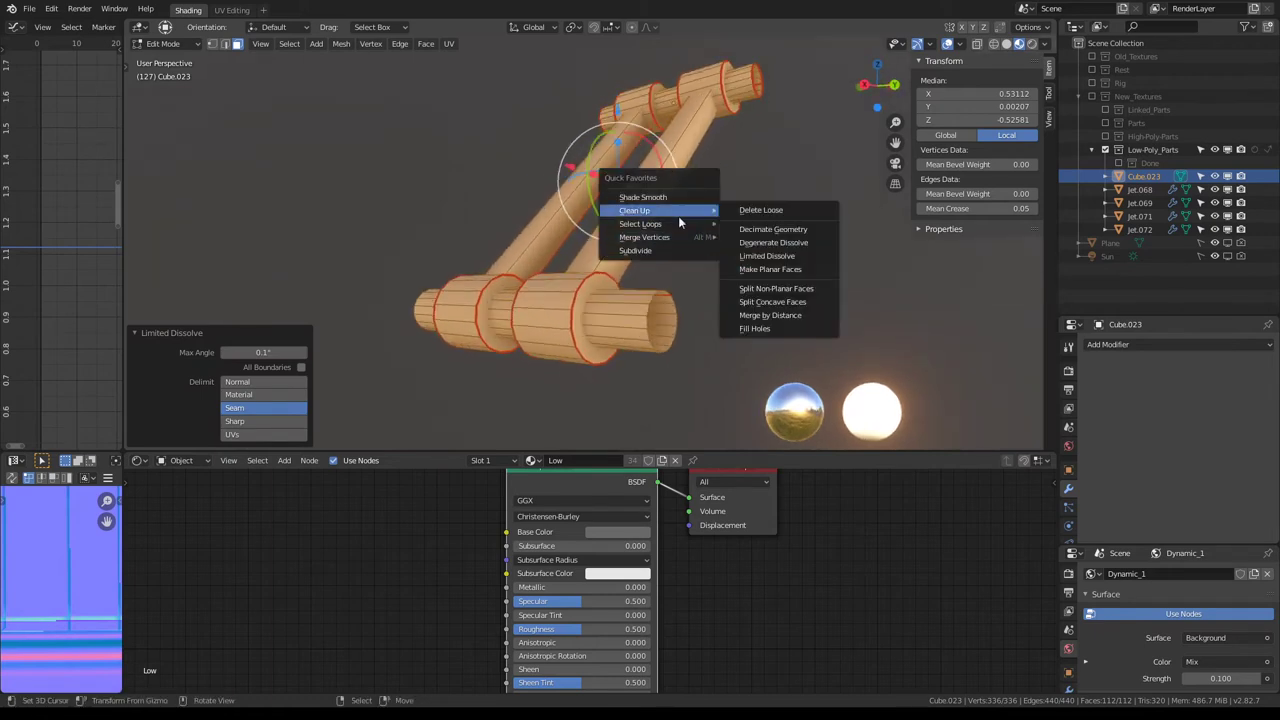
mouse_move(645, 237)
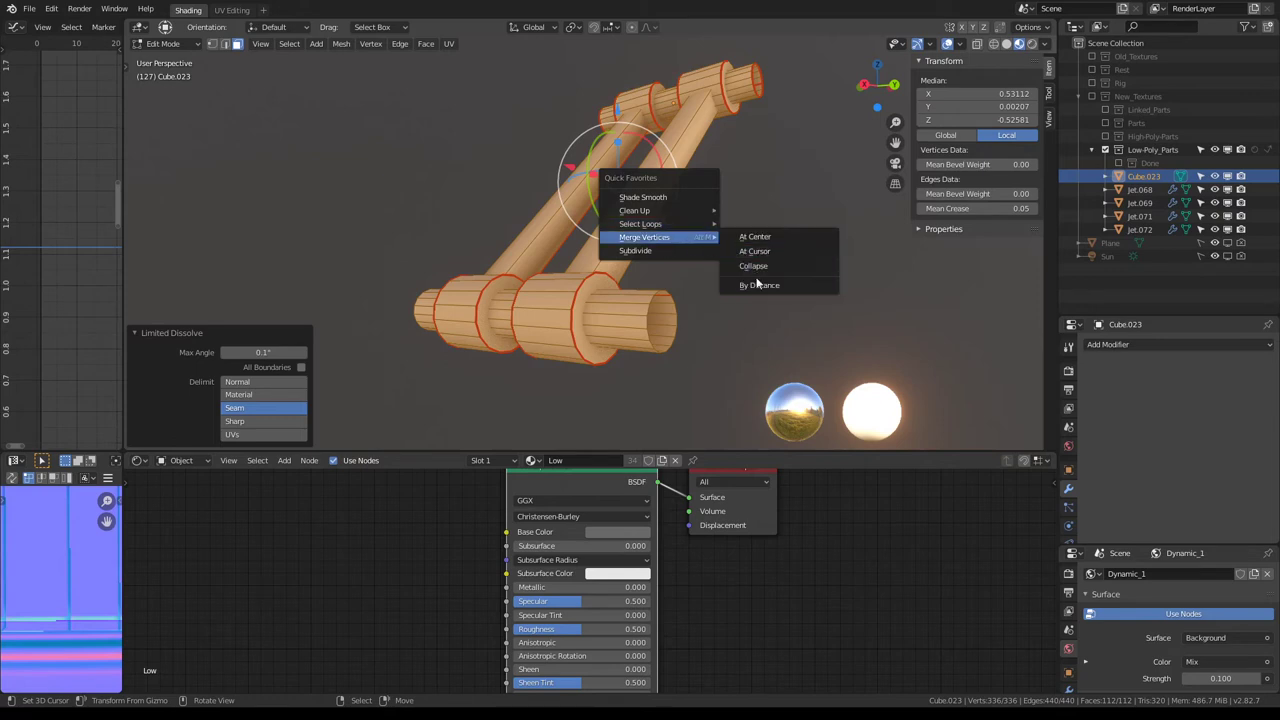
click(760, 286)
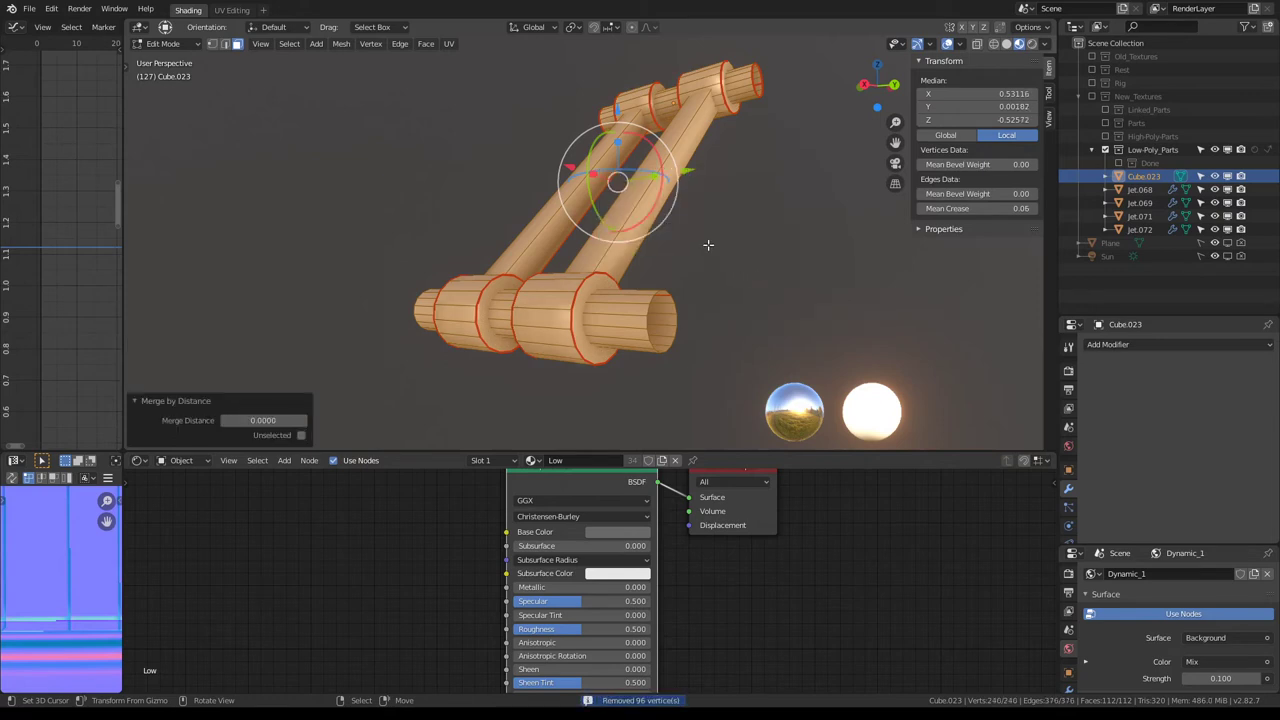
mouse_move(708, 244)
middle_down()
mouse_move(696, 347)
mouse_move(600, 250)
mouse_move(443, 129)
mouse_move(380, 309)
mouse_move(357, 323)
mouse_move(347, 357)
mouse_move(599, 231)
middle_up()
Step: Back in Object Mode, move Cube.023 into the Done collection
key(Tab)
key(Tab)
key(Tab)
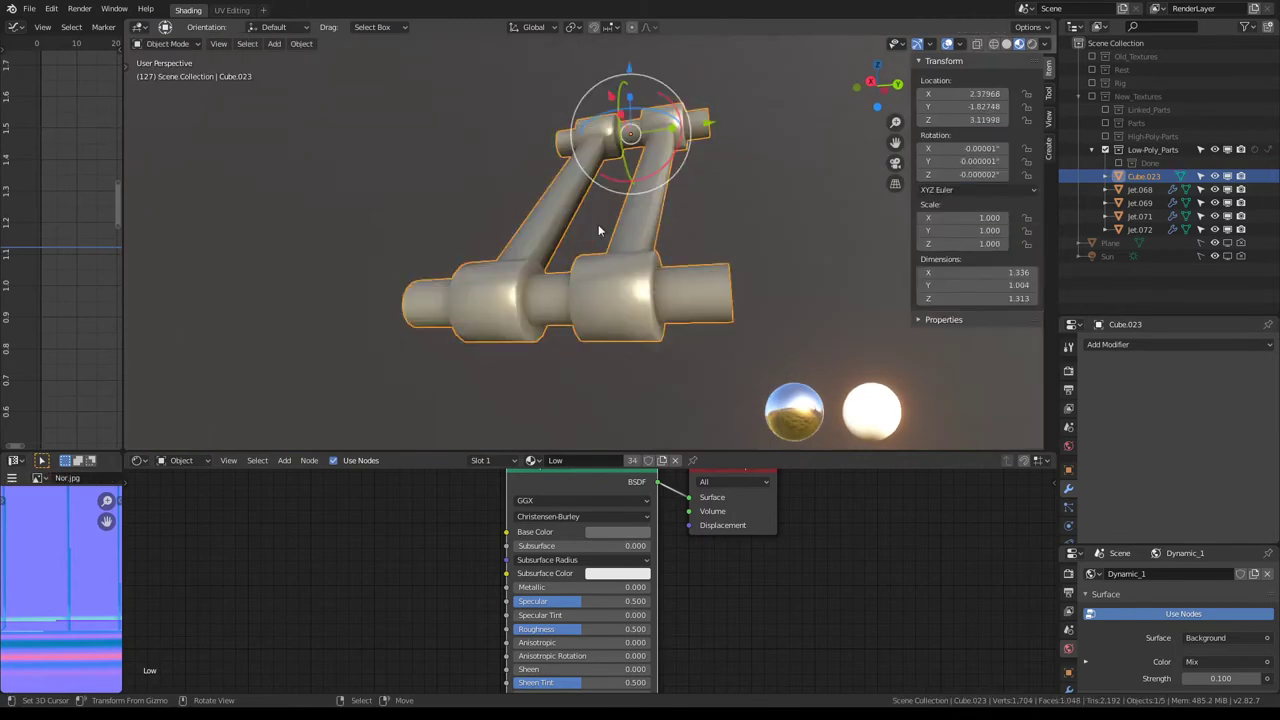
key(m)
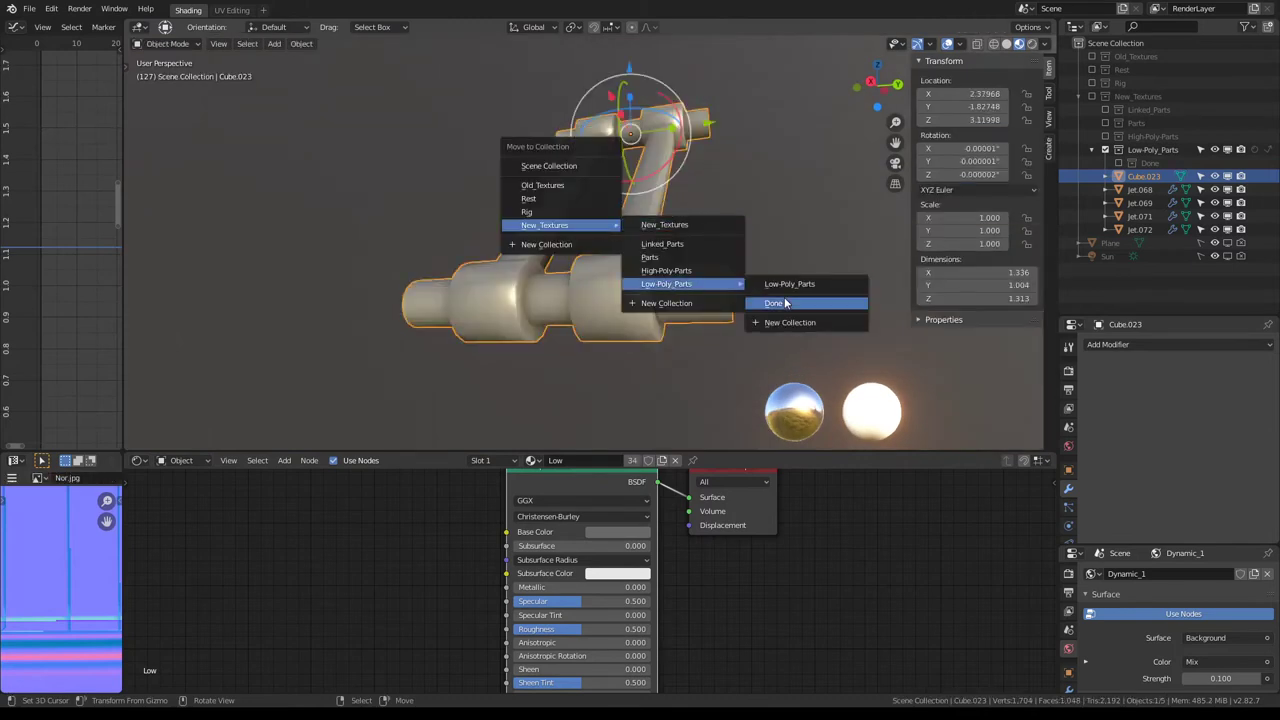
click(775, 302)
mouse_move(816, 217)
shift+middle_down()
mouse_move(530, 137)
mouse_move(746, 447)
shift+middle_up()
Step: Select Jet.068, enter its Edit Mode and frame it in the view
click(615, 200)
key(Tab)
key(KP_Decimal)
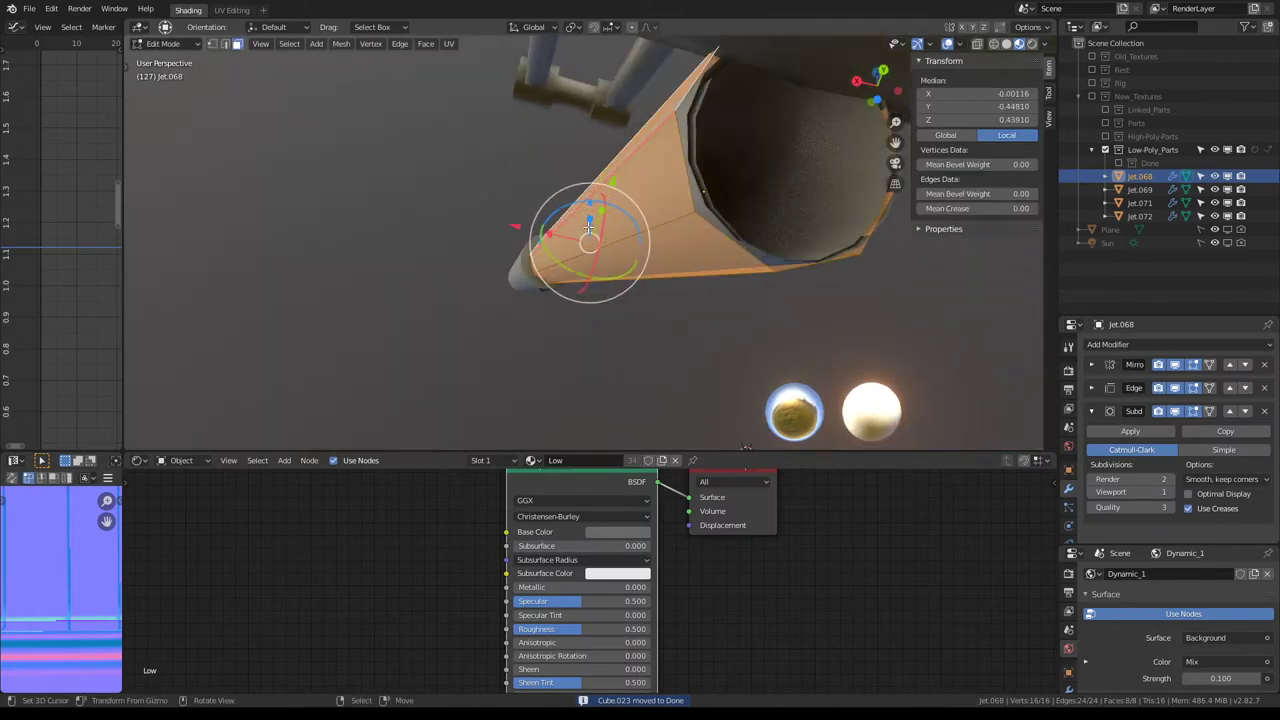
Step: In Object Mode, clear Jet.068's Mirror, Edge Split and Subdivision modifiers
key(Tab)
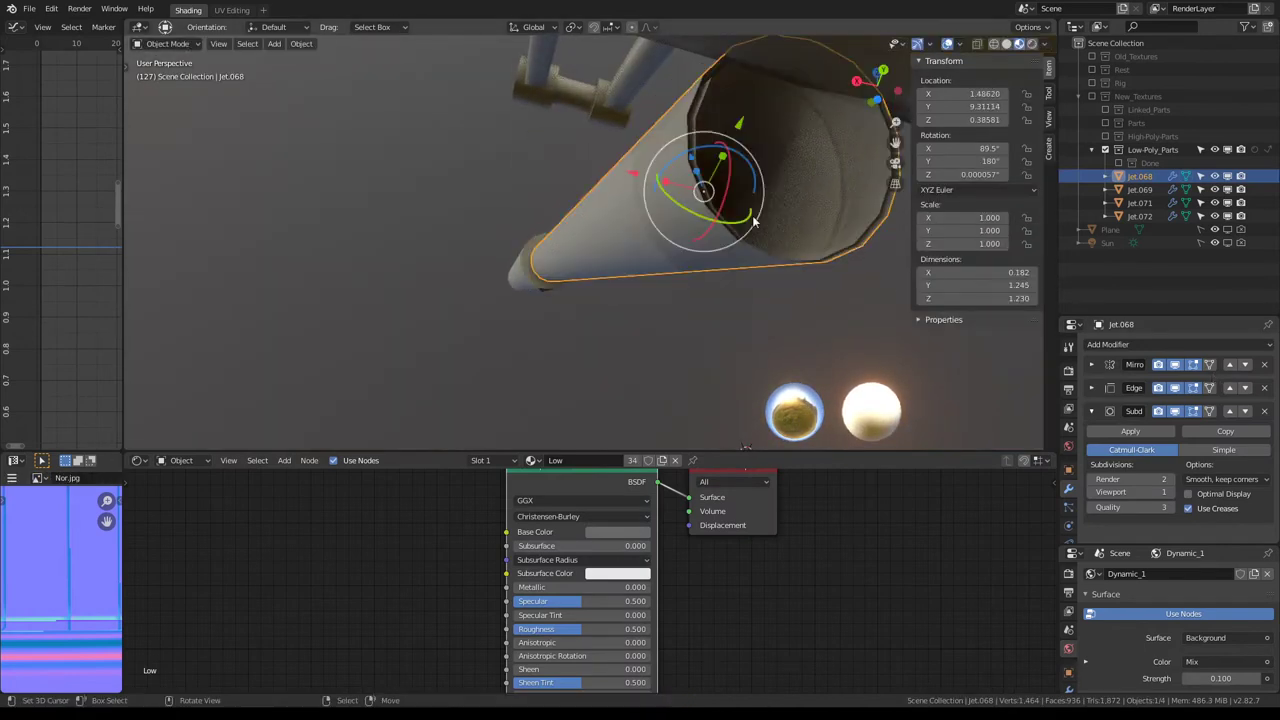
middle_drag(753, 220, 696, 213)
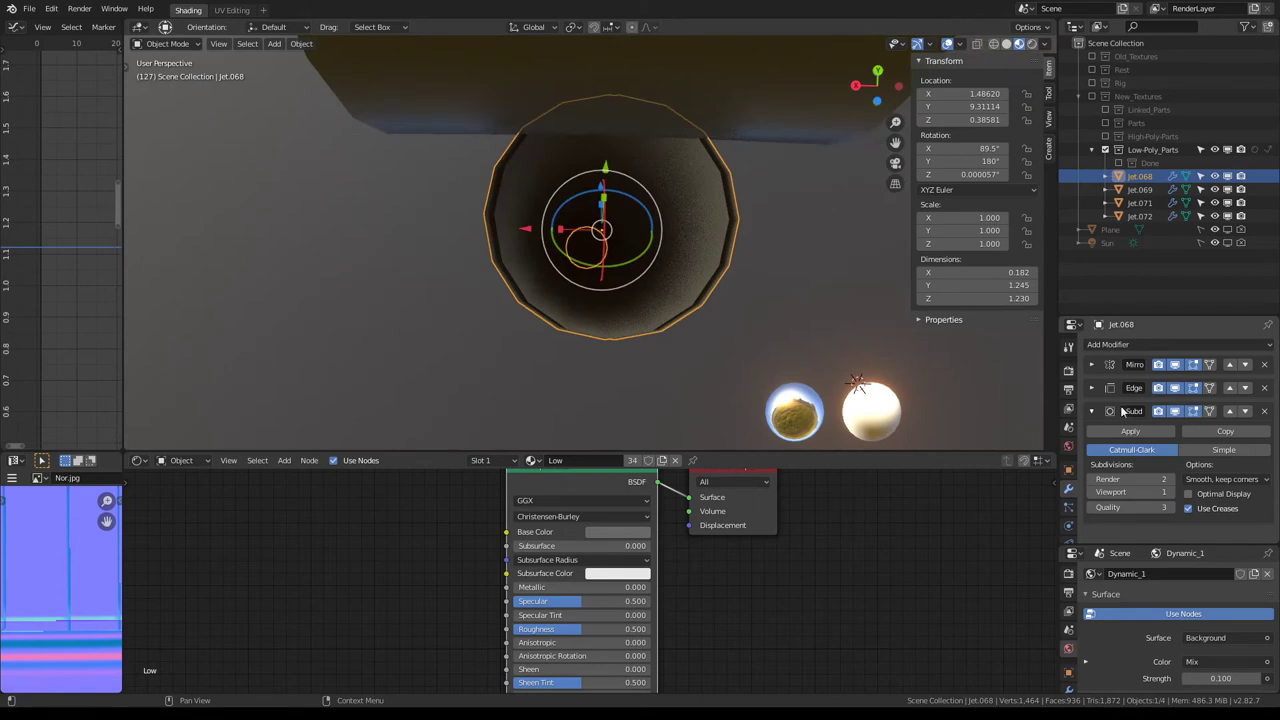
click(1264, 365)
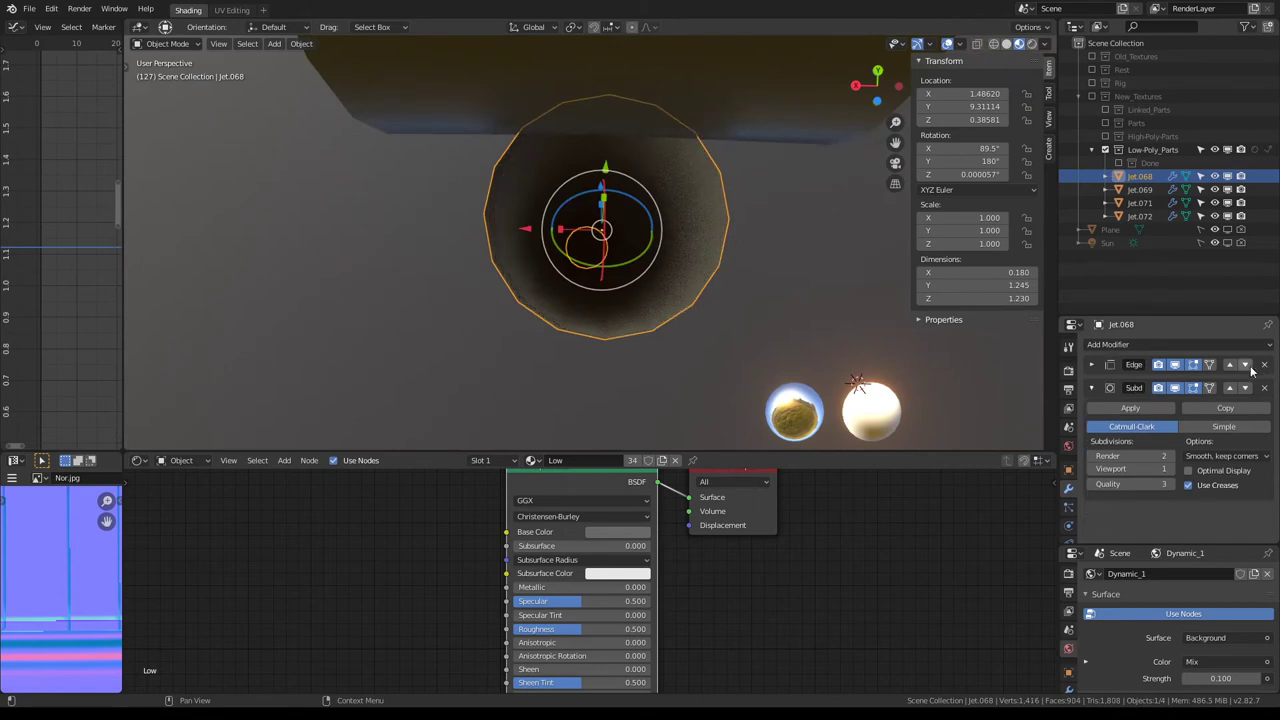
key(Delete)
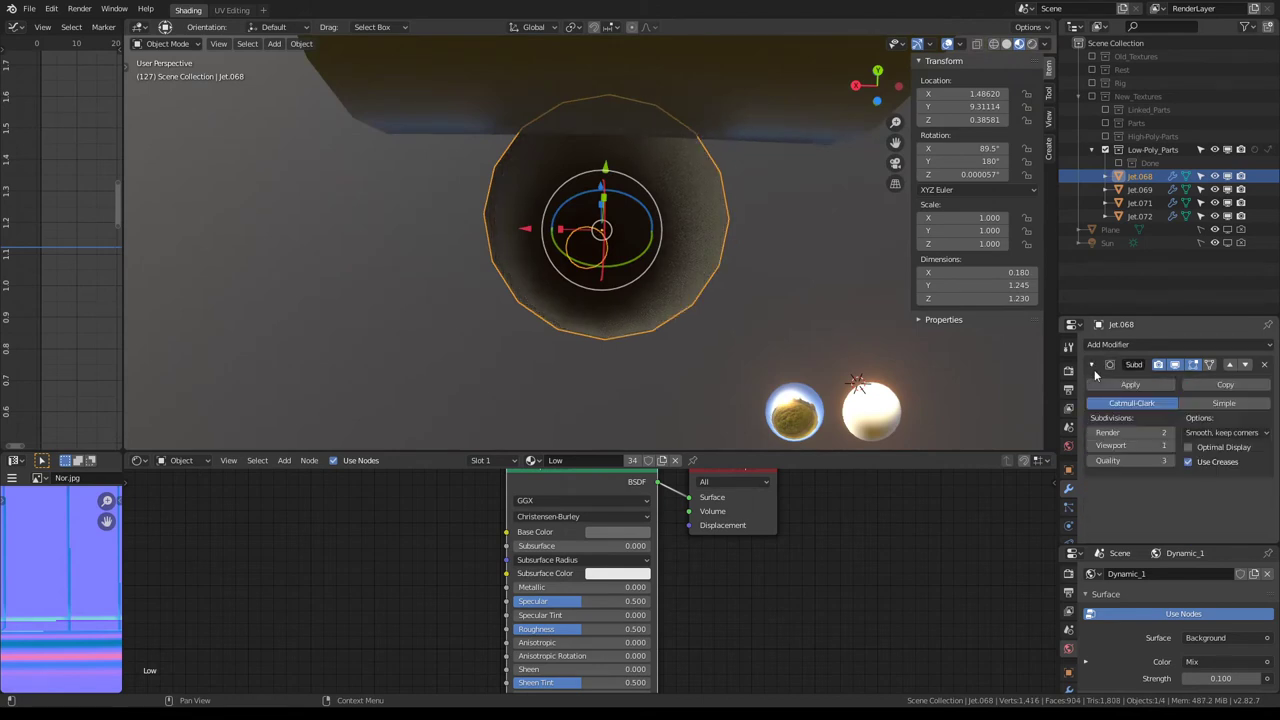
click(1106, 387)
Step: Run Limited Dissolve on Jet.068's mesh and return to Object Mode
middle_drag(649, 277, 700, 250)
key(Tab)
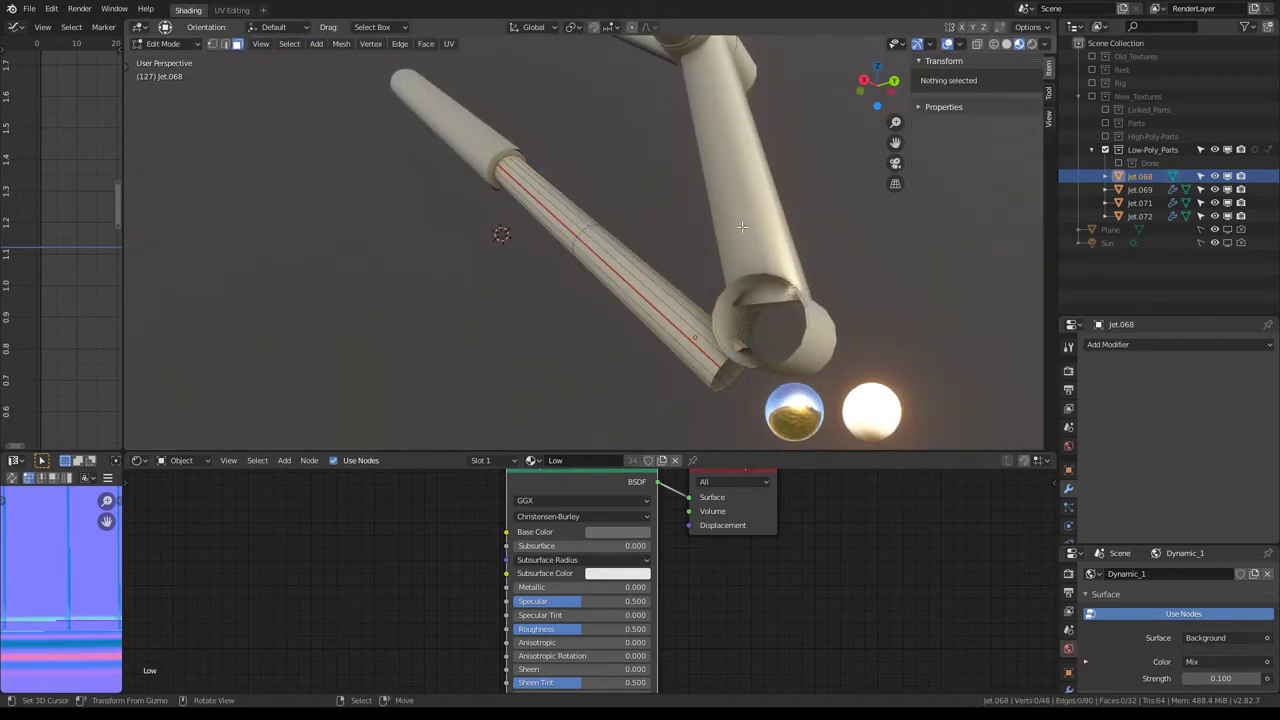
key(q)
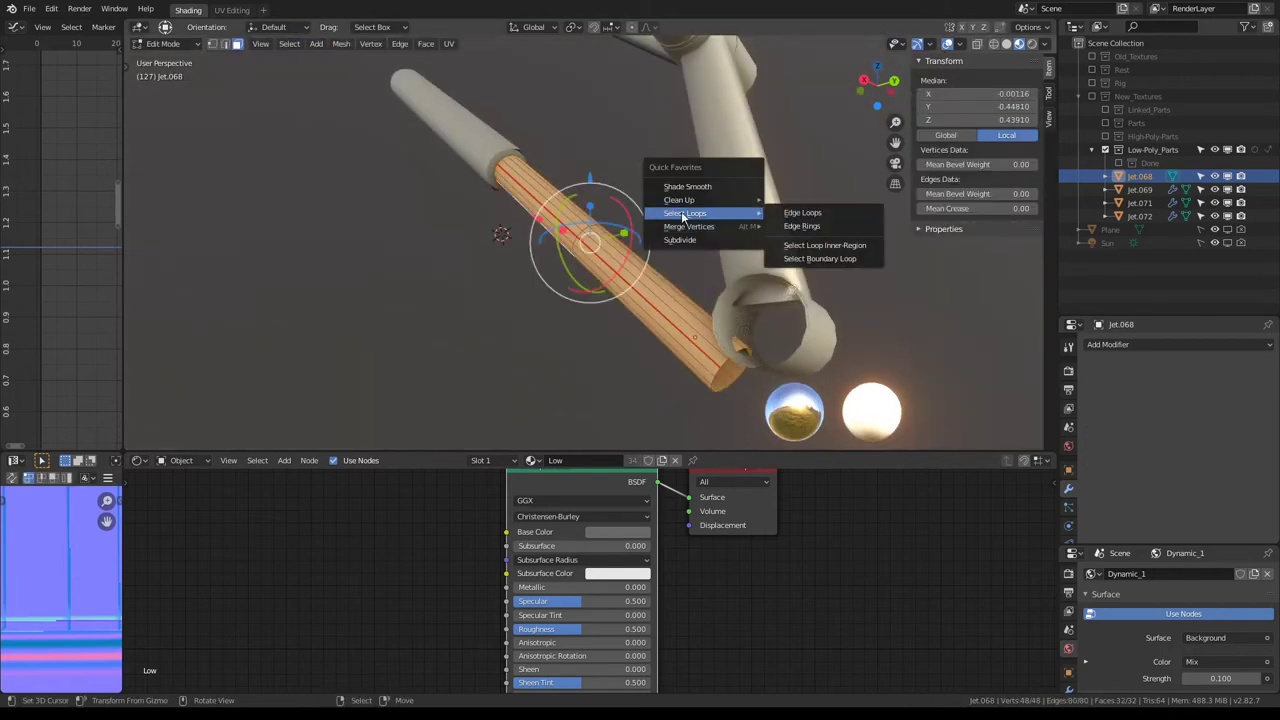
mouse_move(680, 200)
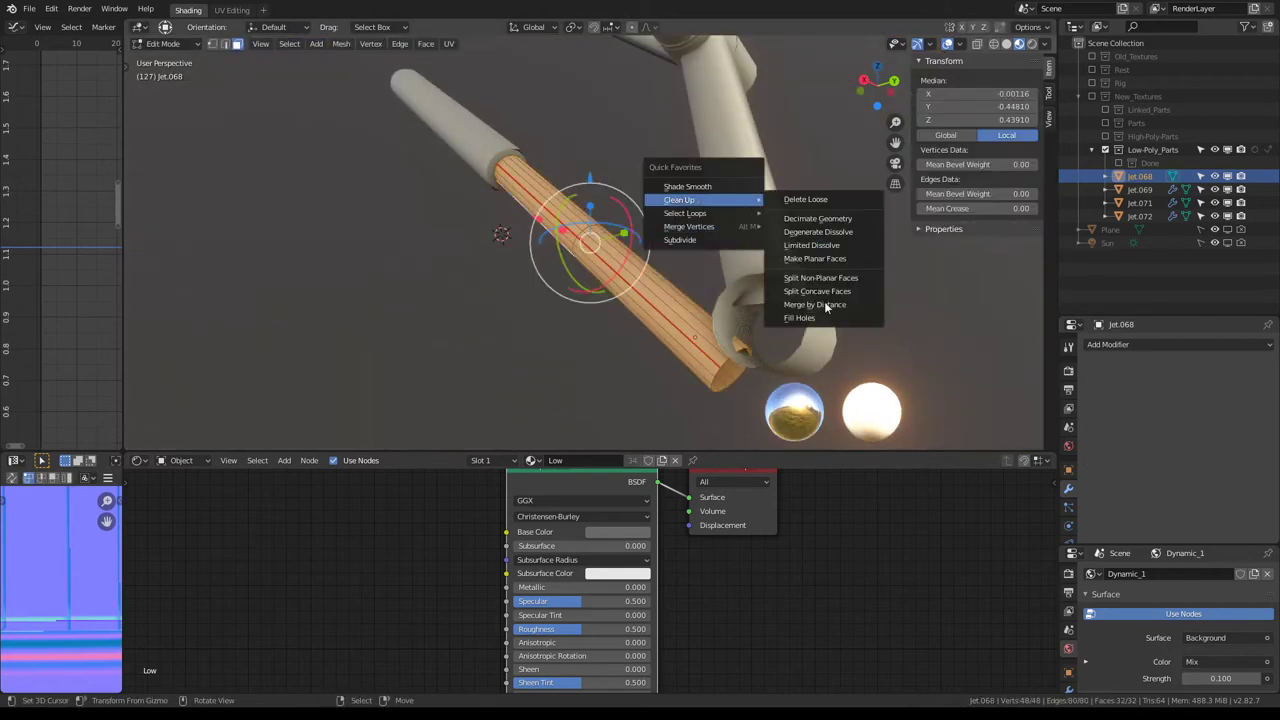
click(811, 245)
key(Tab)
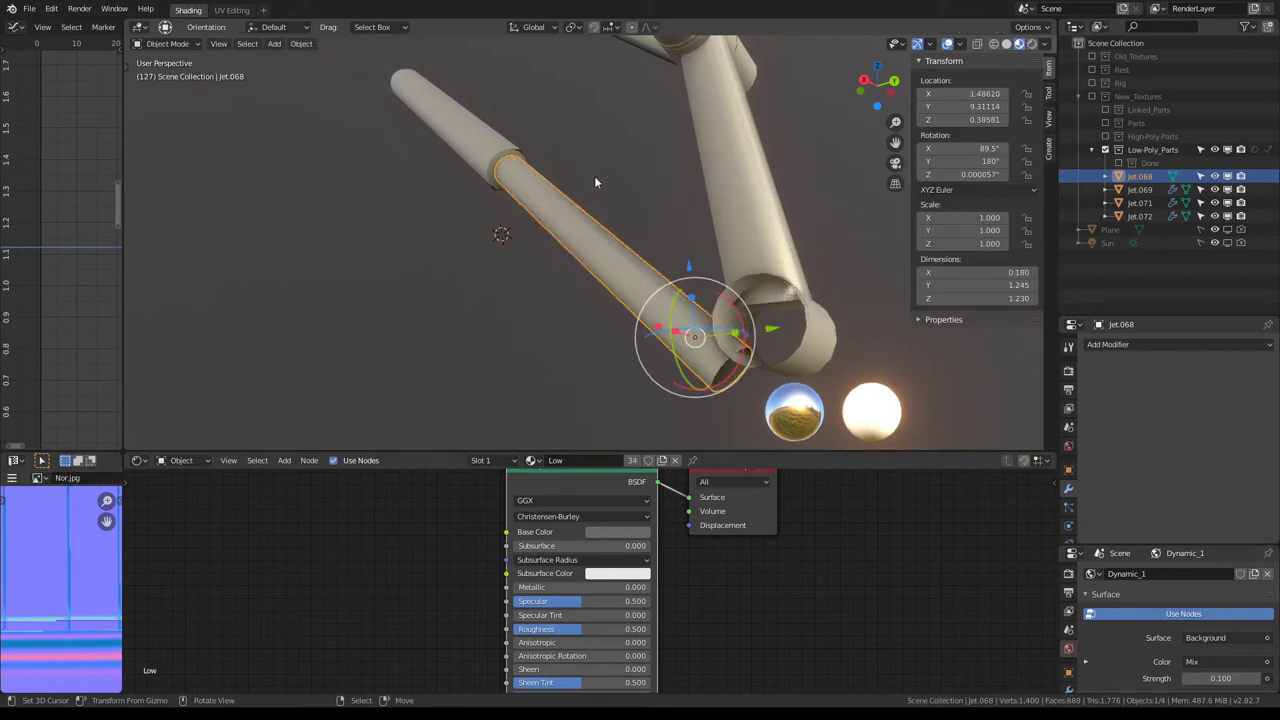
key(q)
key(Escape)
Step: Move Jet.068 into the Done collection
mouse_move(668, 201)
middle_down()
mouse_move(505, 208)
mouse_move(600, 207)
middle_up()
key(m)
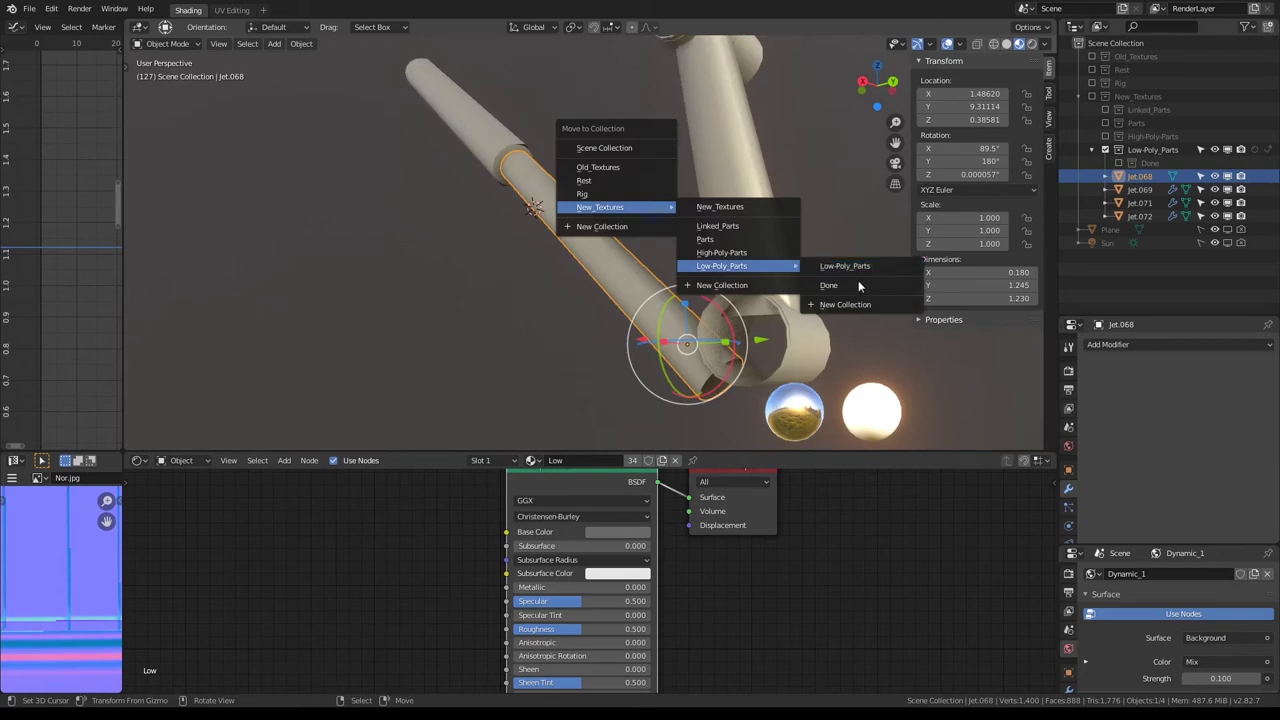
click(858, 280)
Step: Select Jet.069 and frame it in the view
click(494, 150)
shift+middle_drag(494, 150, 537, 175)
key(KP_Decimal)
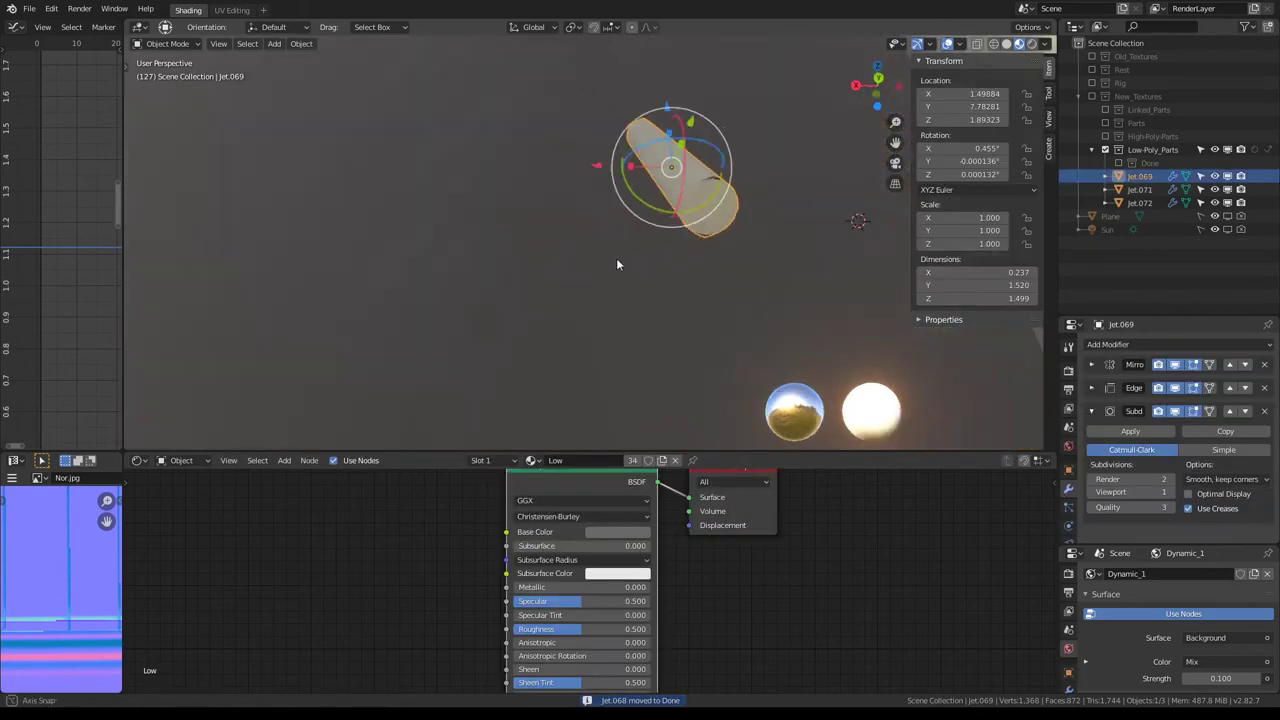
mouse_move(616, 262)
middle_down()
mouse_move(596, 289)
mouse_move(577, 248)
mouse_move(759, 197)
middle_up()
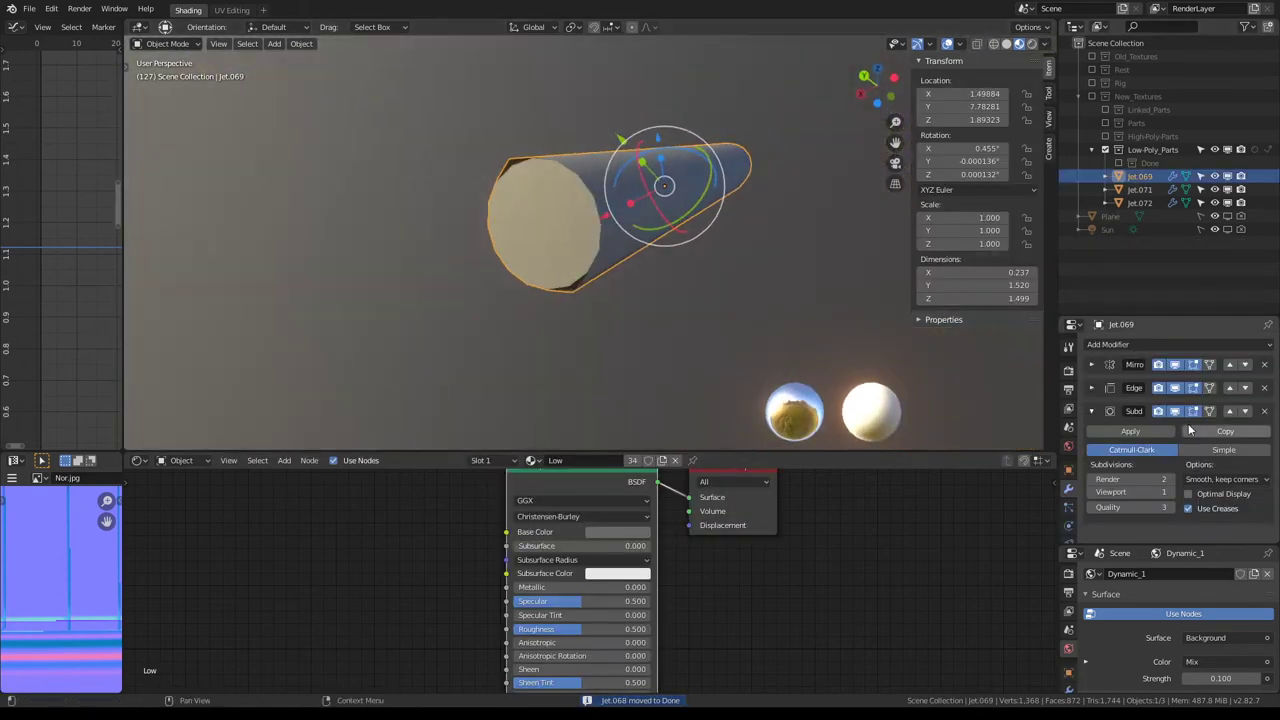
Step: Delete Jet.069's Mirror modifier, apply Edge Split and Subdivision, and enter Edit Mode
click(1094, 412)
click(1264, 364)
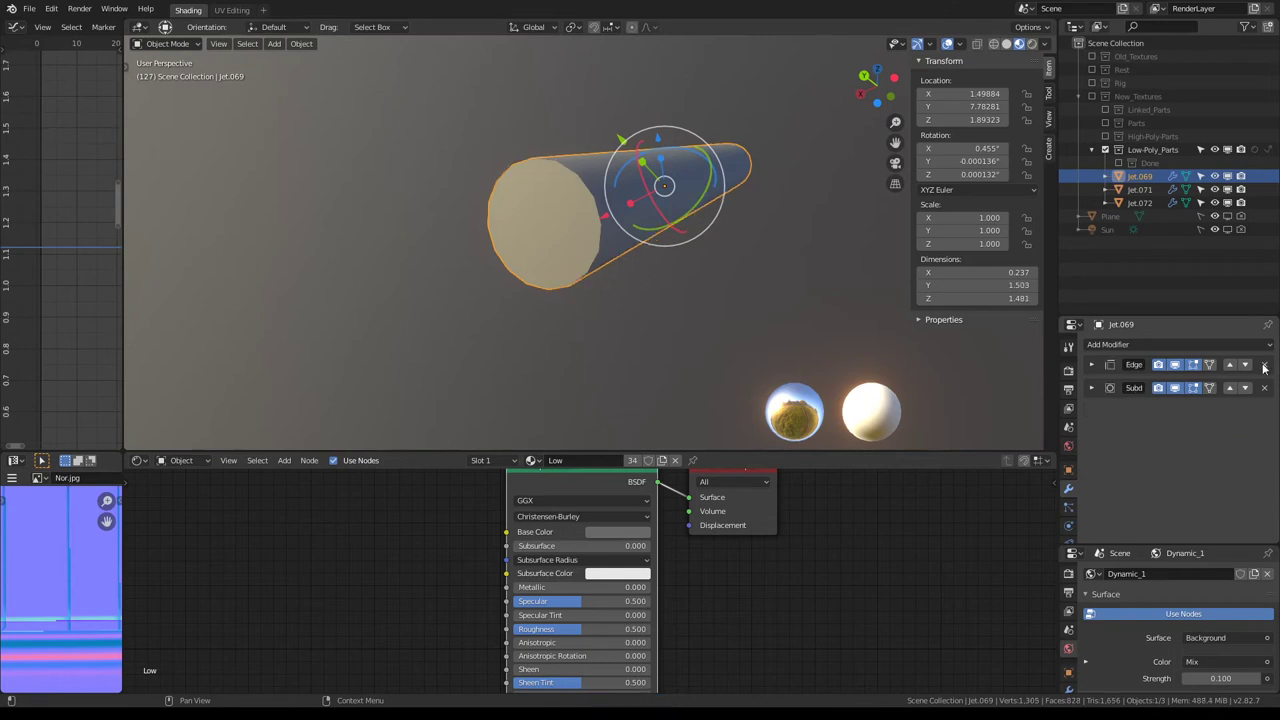
click(1091, 364)
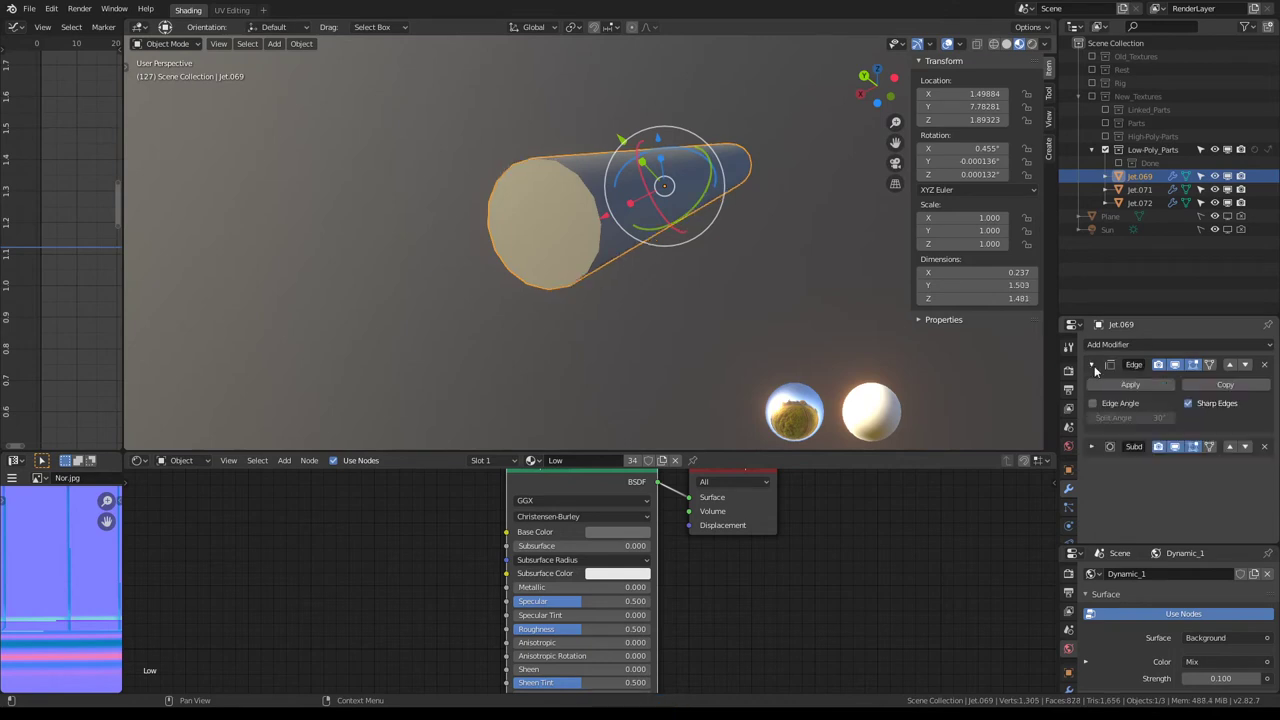
click(1108, 381)
click(1093, 365)
click(1108, 382)
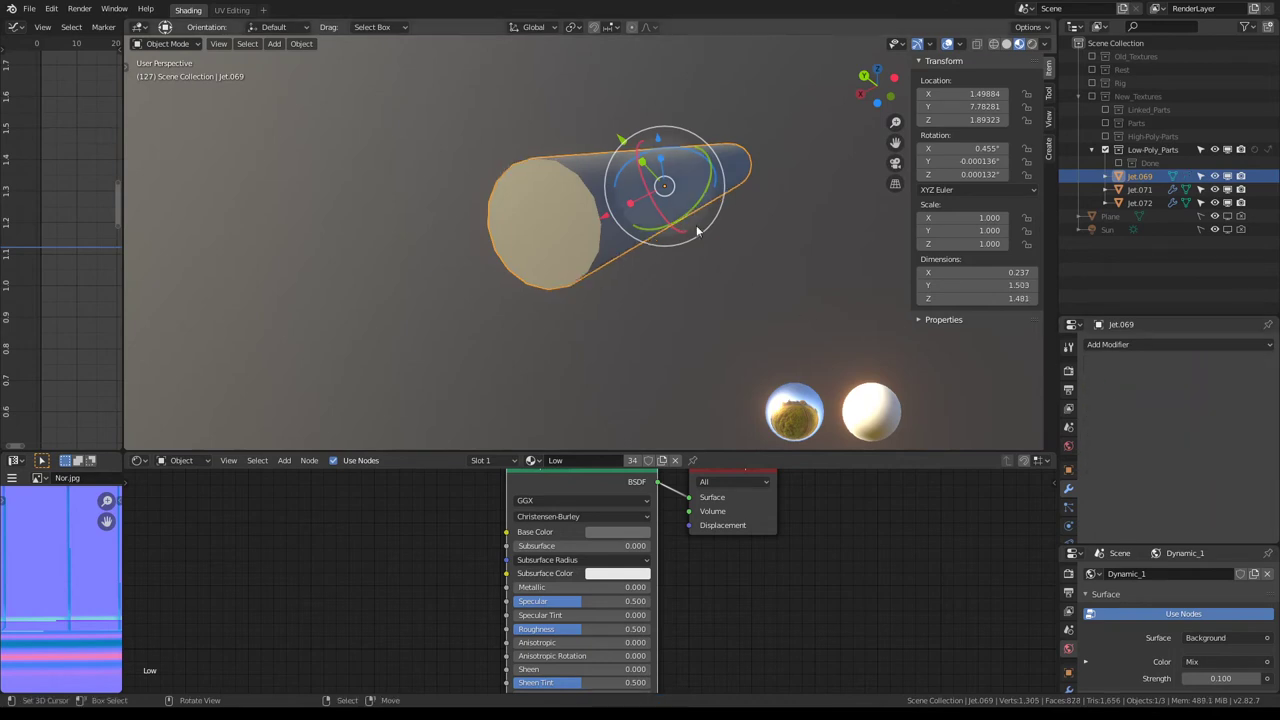
key(Tab)
key(q)
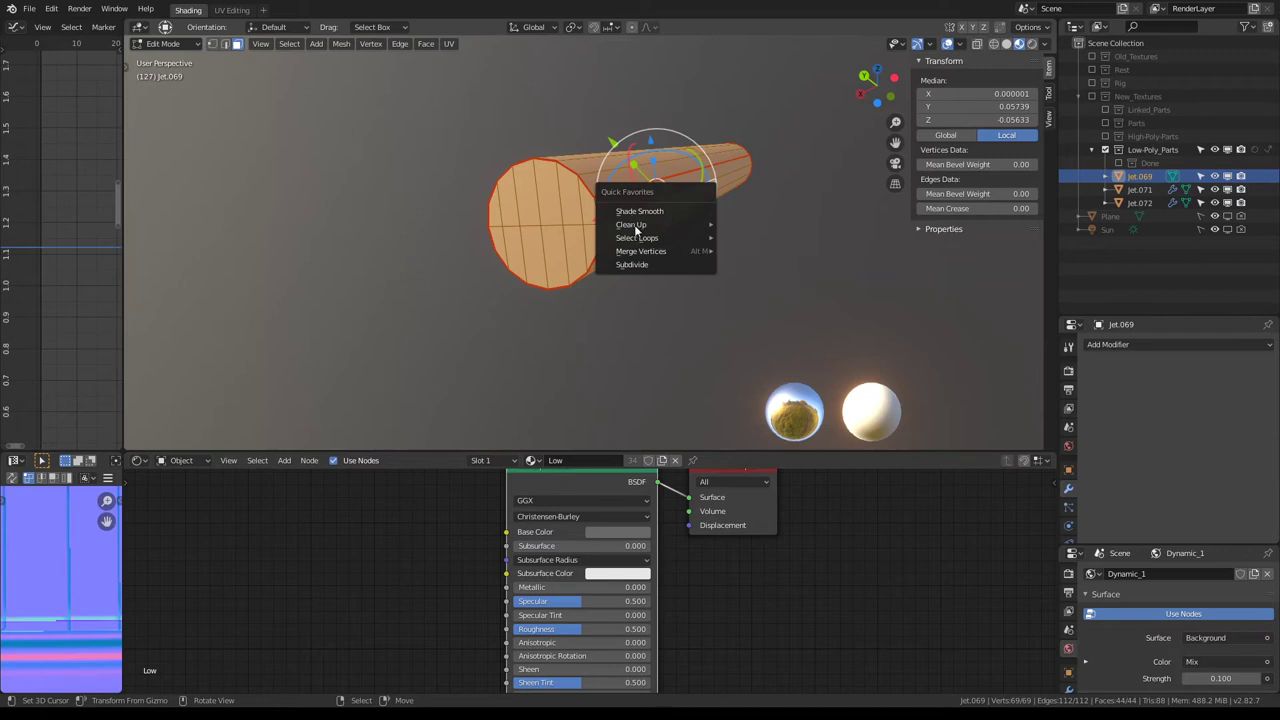
Step: Run Limited Dissolve on Jet.069, then Merge by Distance to merge 12 overlapping vertices
click(725, 264)
middle_drag(725, 262, 697, 239)
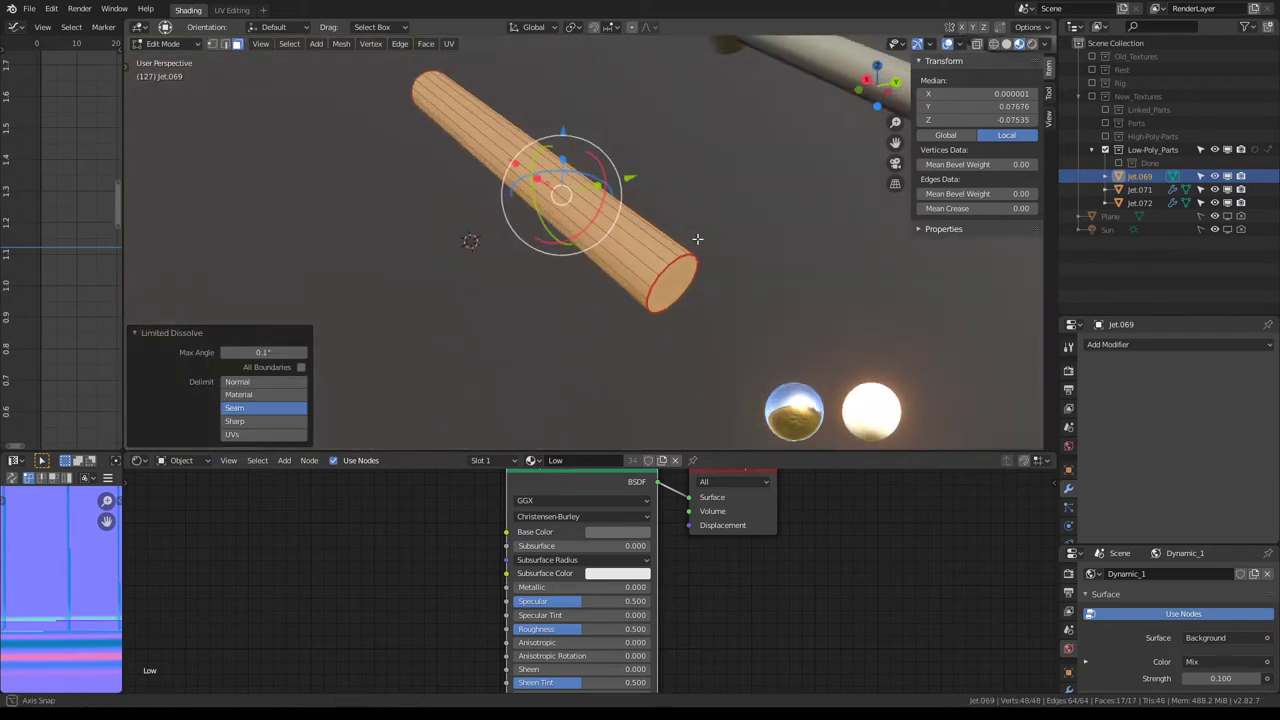
key(q)
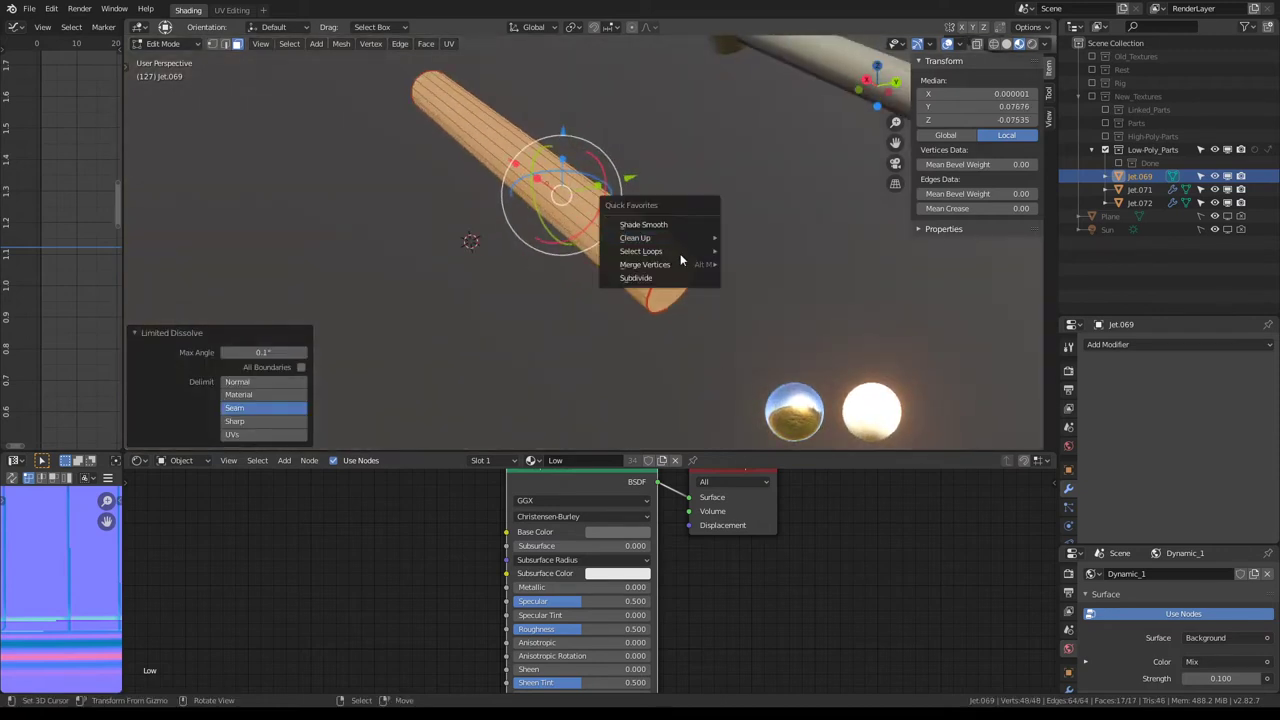
mouse_move(645, 264)
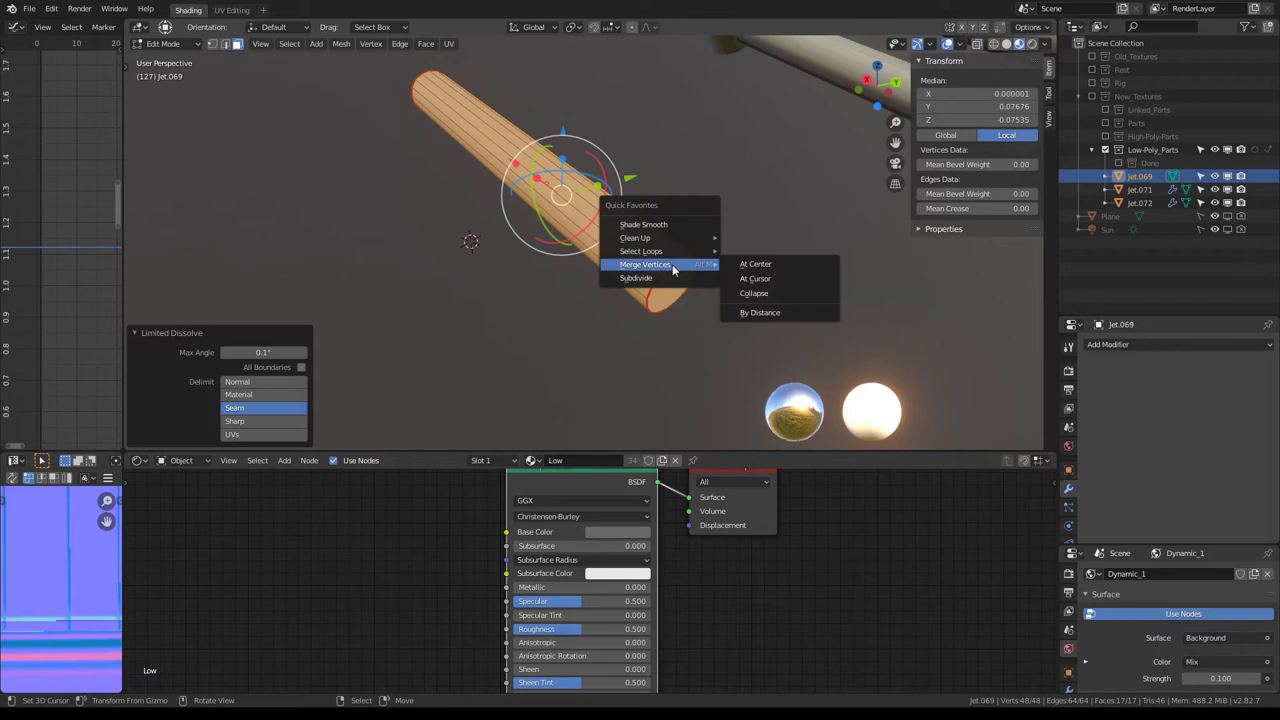
click(757, 313)
middle_drag(737, 271, 659, 234)
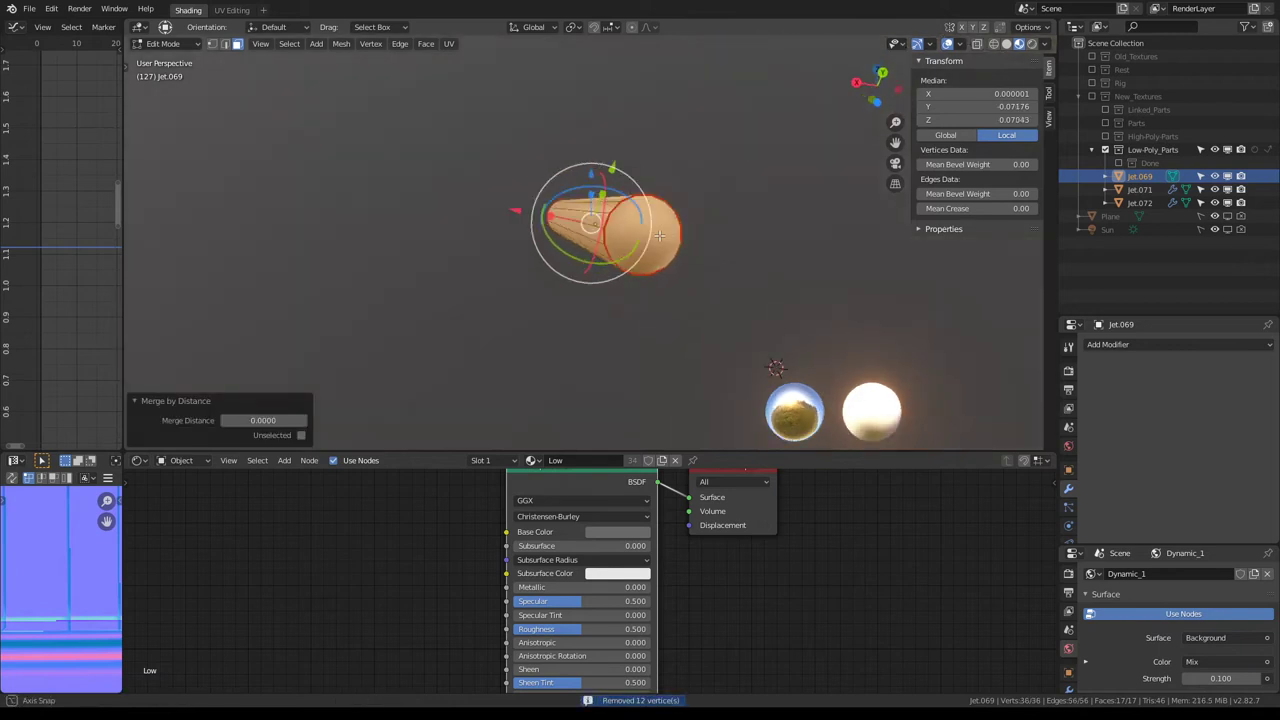
Step: Triangulate Jet.069's faces and rejoin them into quads, leaving 27 faces and 36 vertices
key(ctrl+t)
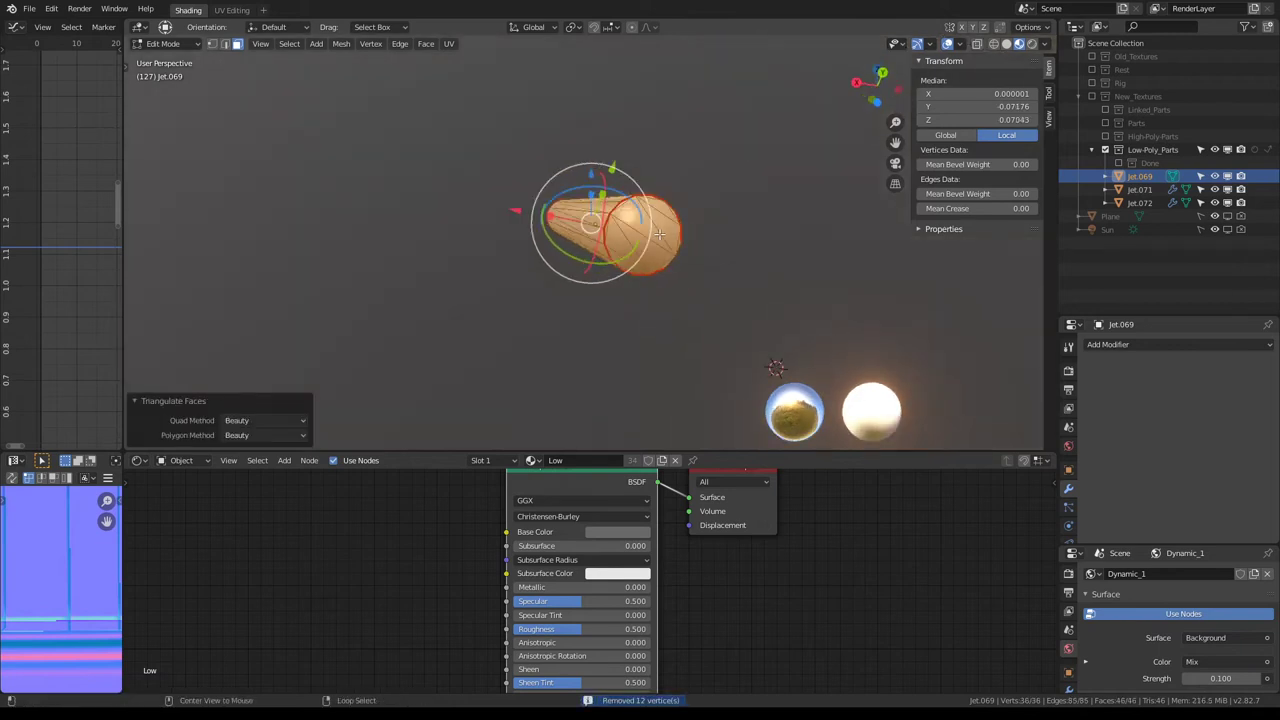
key(alt+h)
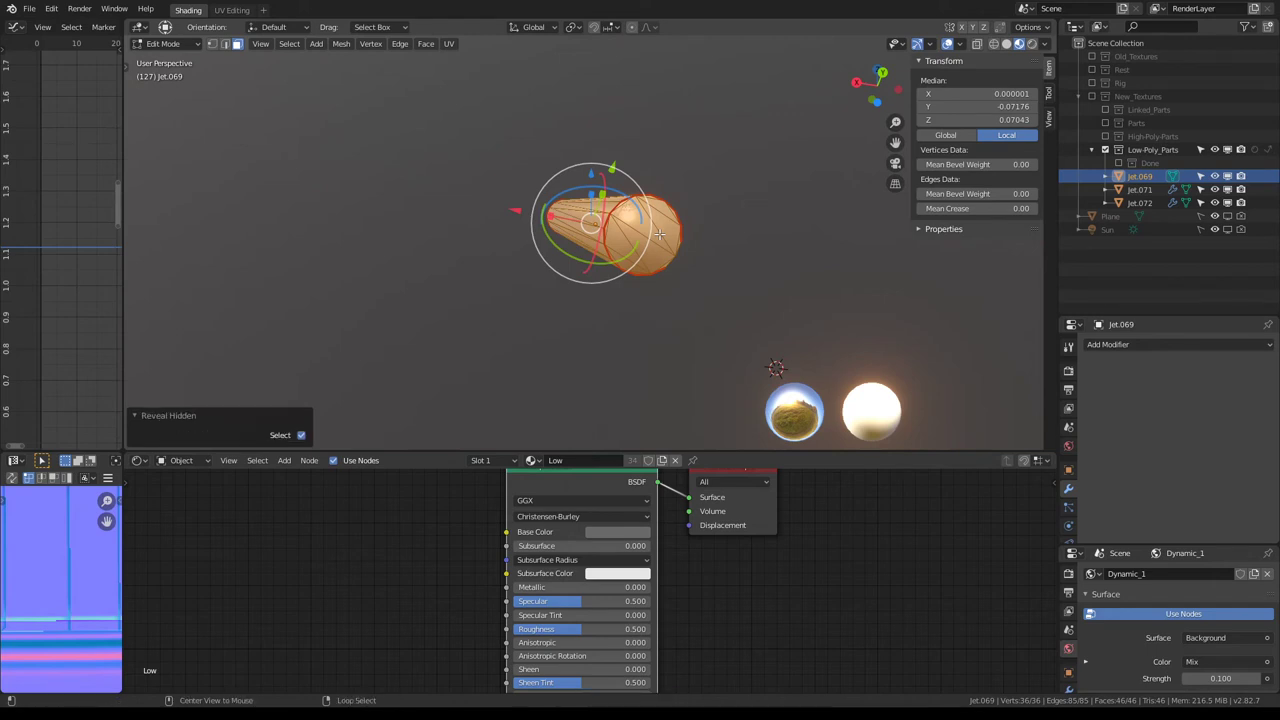
key(alt+j)
mouse_move(659, 234)
middle_down()
mouse_move(662, 254)
mouse_move(560, 261)
middle_up()
Step: Get Jet.069's mesh back in Edit Mode with all geometry selected for Clean Up
key(Tab)
key(Tab)
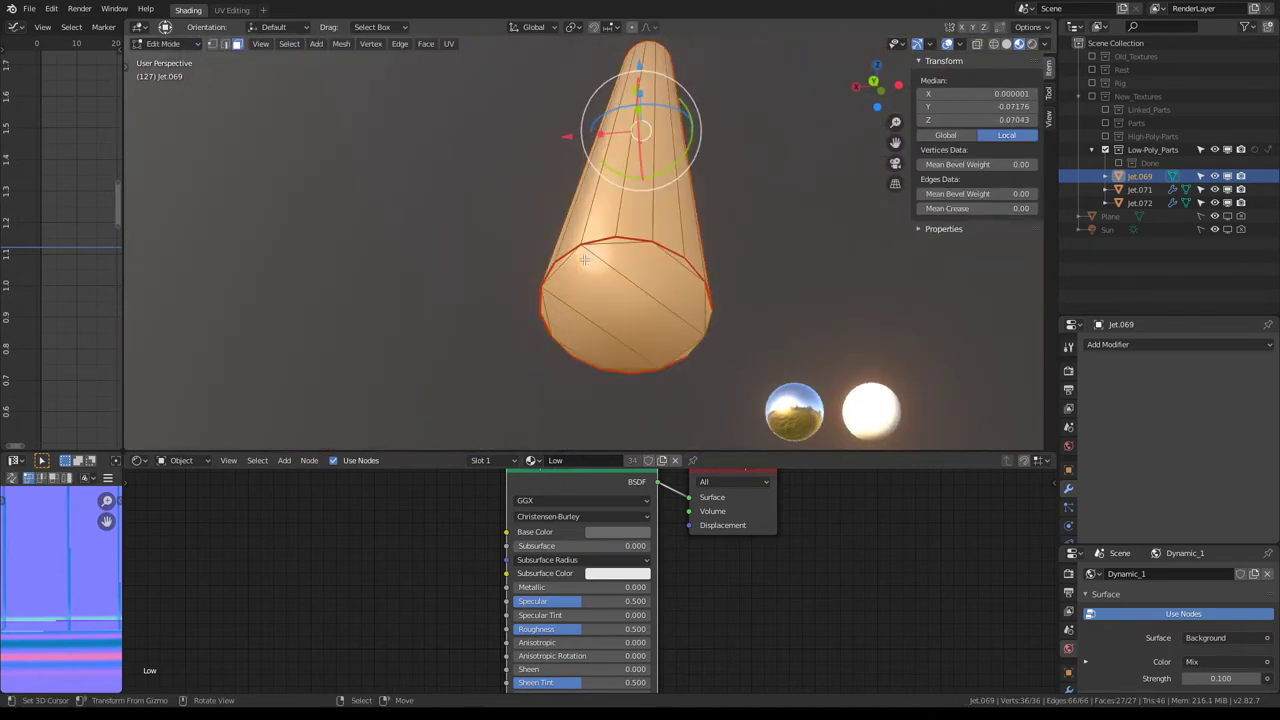
key(g)
key(Escape)
scroll(540, 255, up, 3)
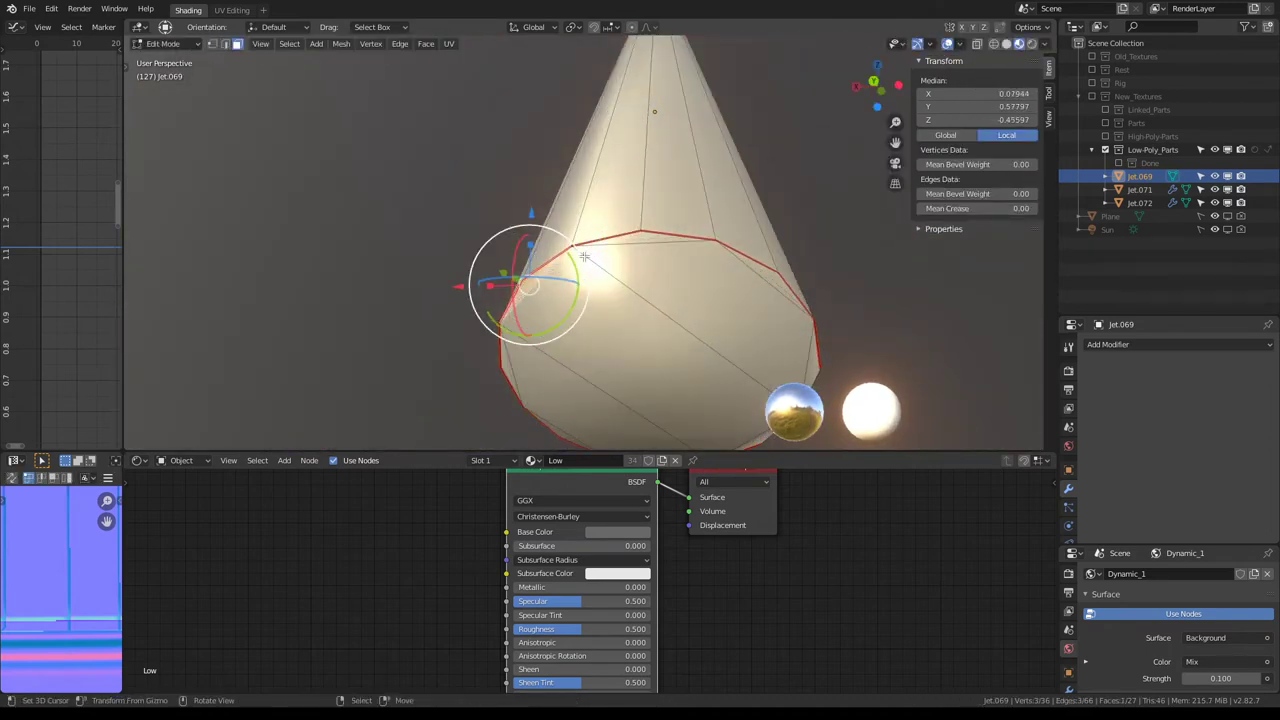
key(g)
key(Escape)
scroll(600, 240, down, 4)
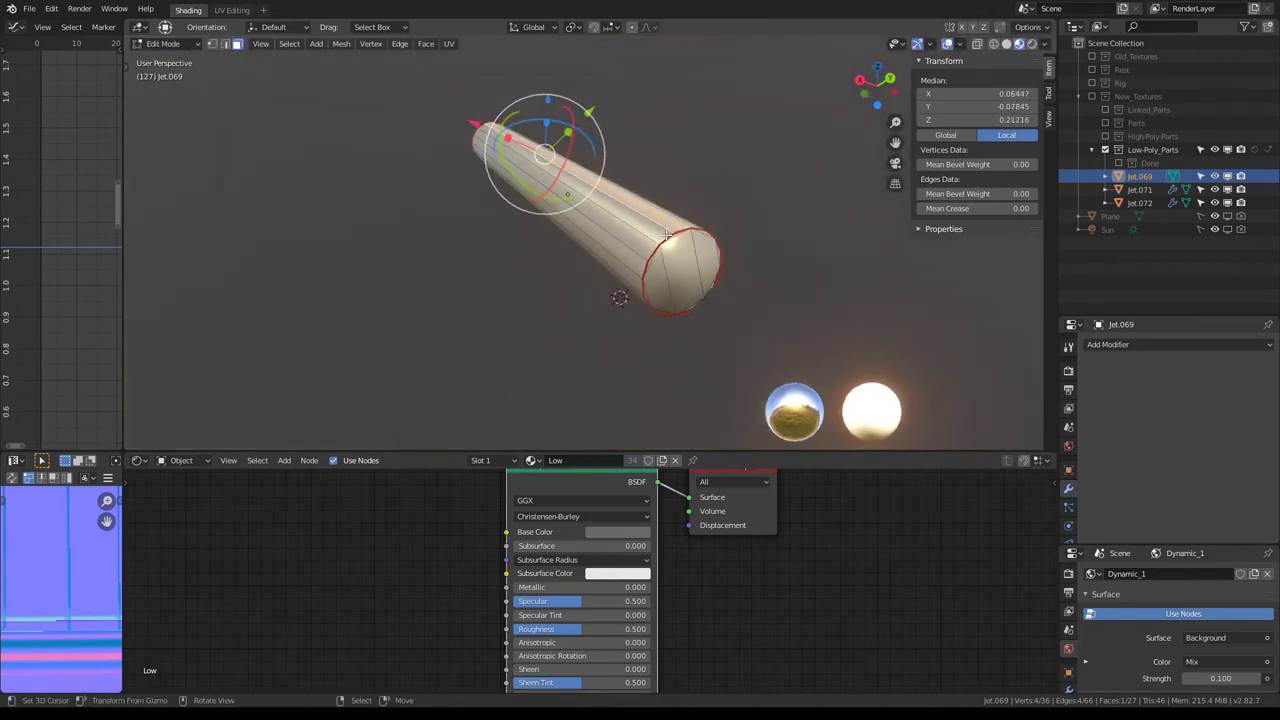
middle_drag(620, 240, 671, 232)
scroll(671, 232, down, 3)
key(a)
scroll(671, 232, up, 10)
key(q)
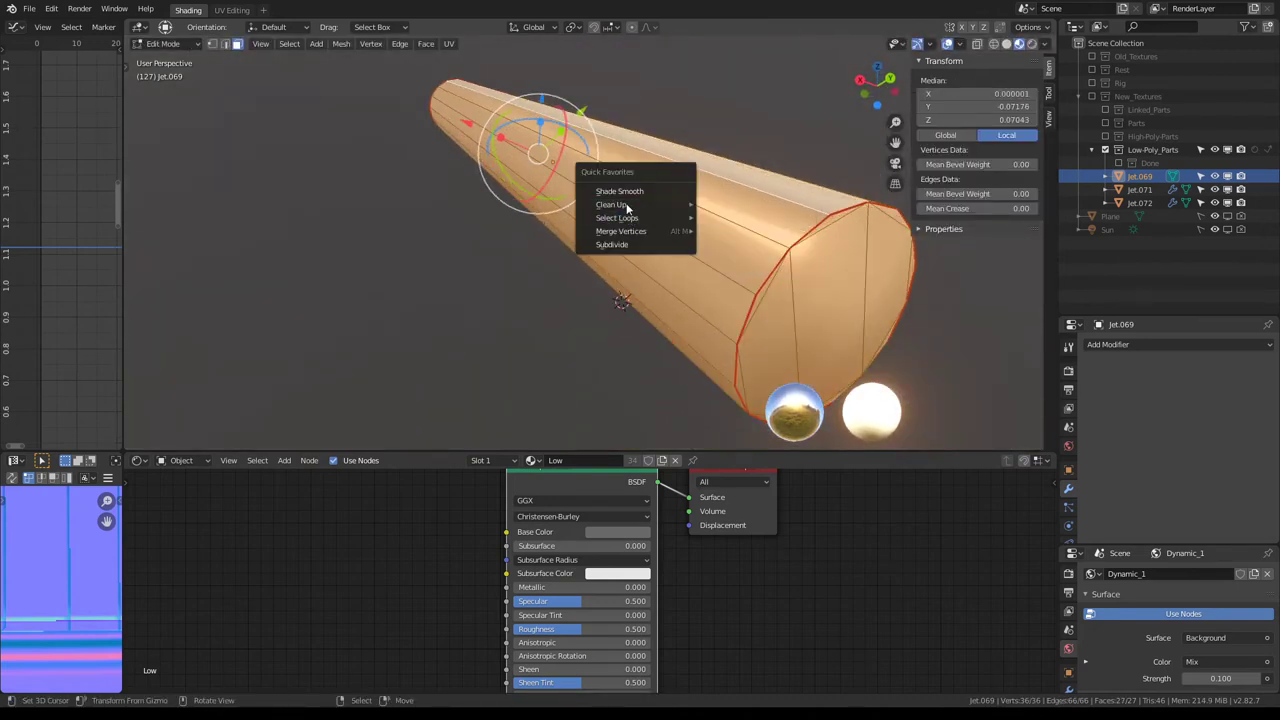
mouse_move(627, 205)
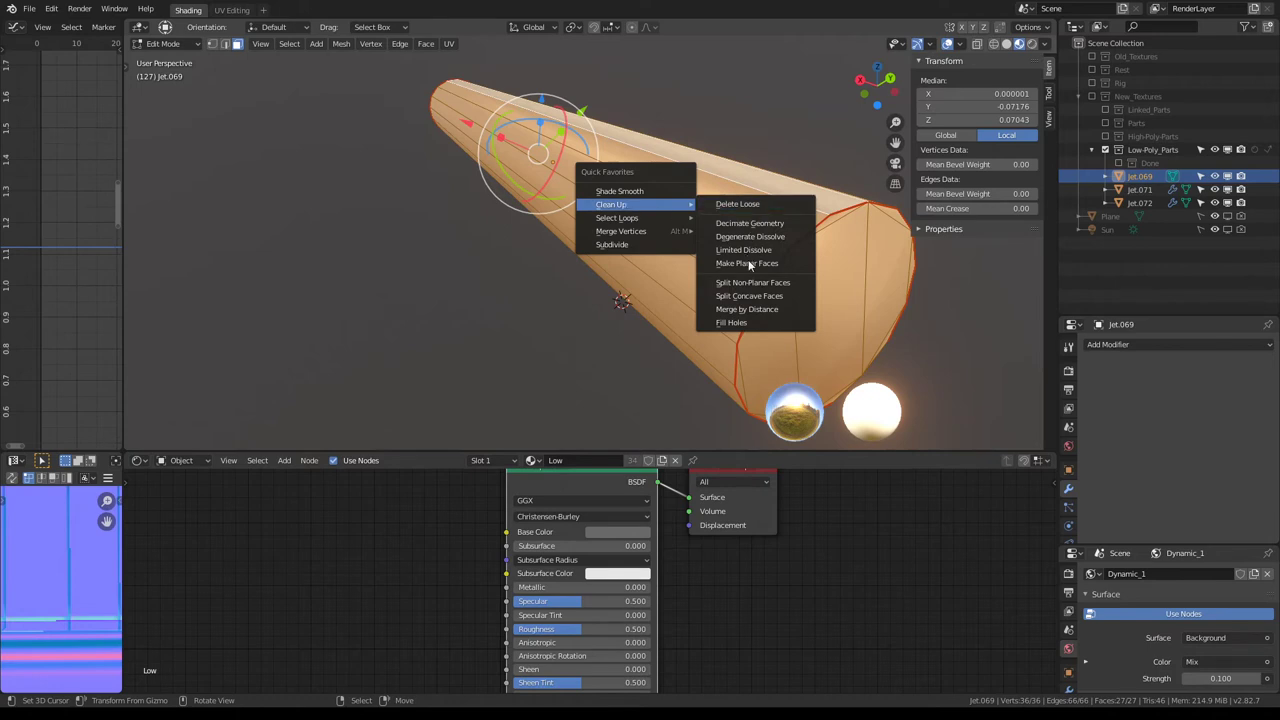
Step: Merge Jet.069's overlapping vertices by distance and pick a face on the end cap
click(750, 309)
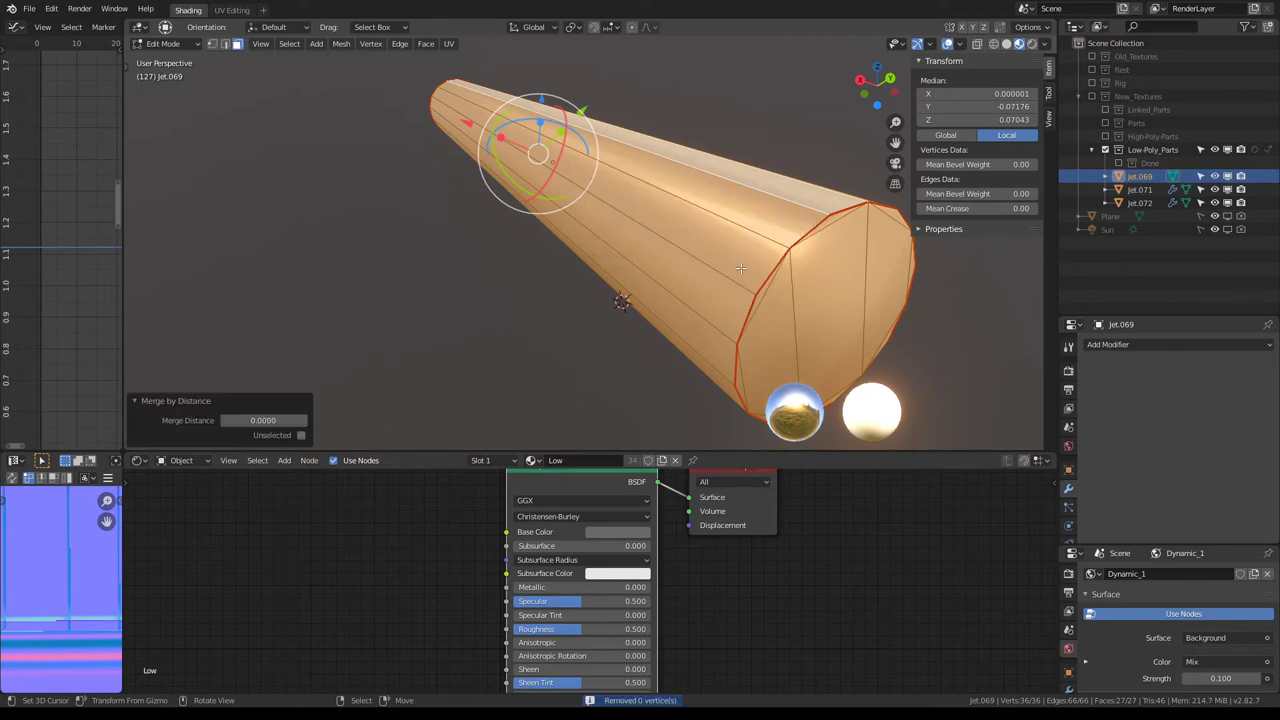
click(740, 268)
key(g)
key(Escape)
mouse_move(700, 250)
middle_down()
mouse_move(662, 218)
mouse_move(690, 224)
middle_up()
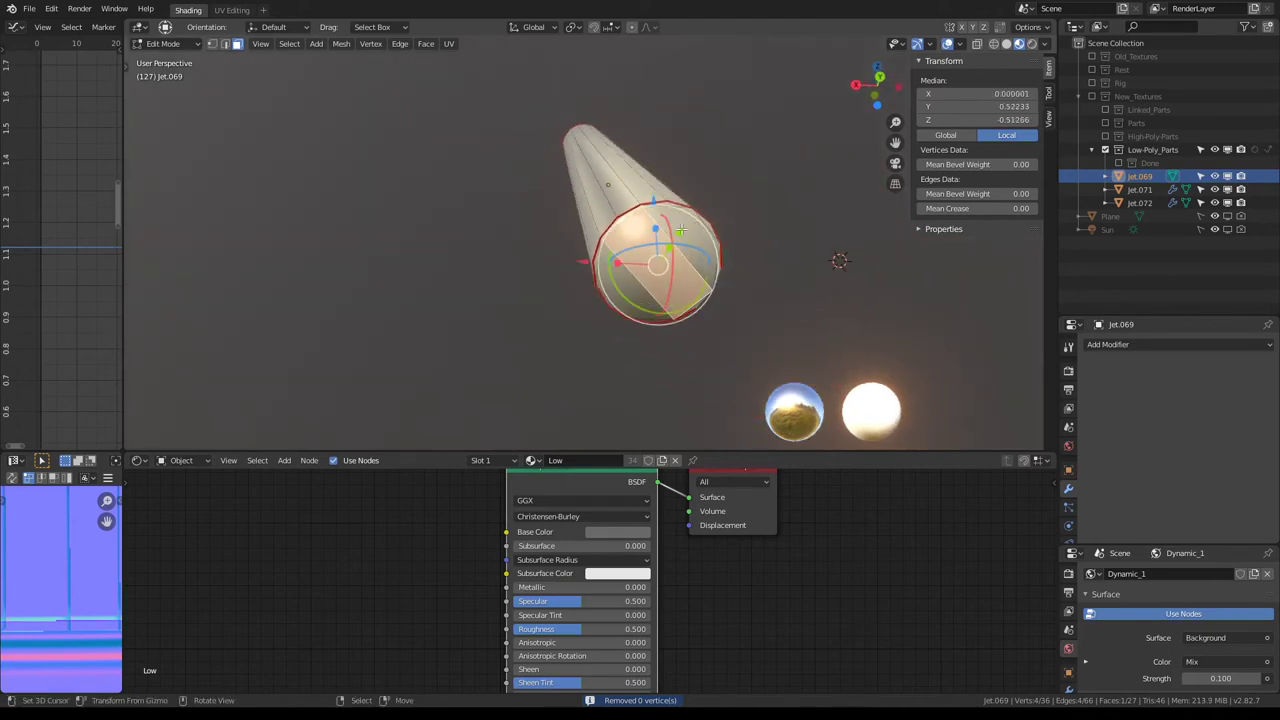
Step: Select the linked end cap and delete its faces
key(l)
key(x)
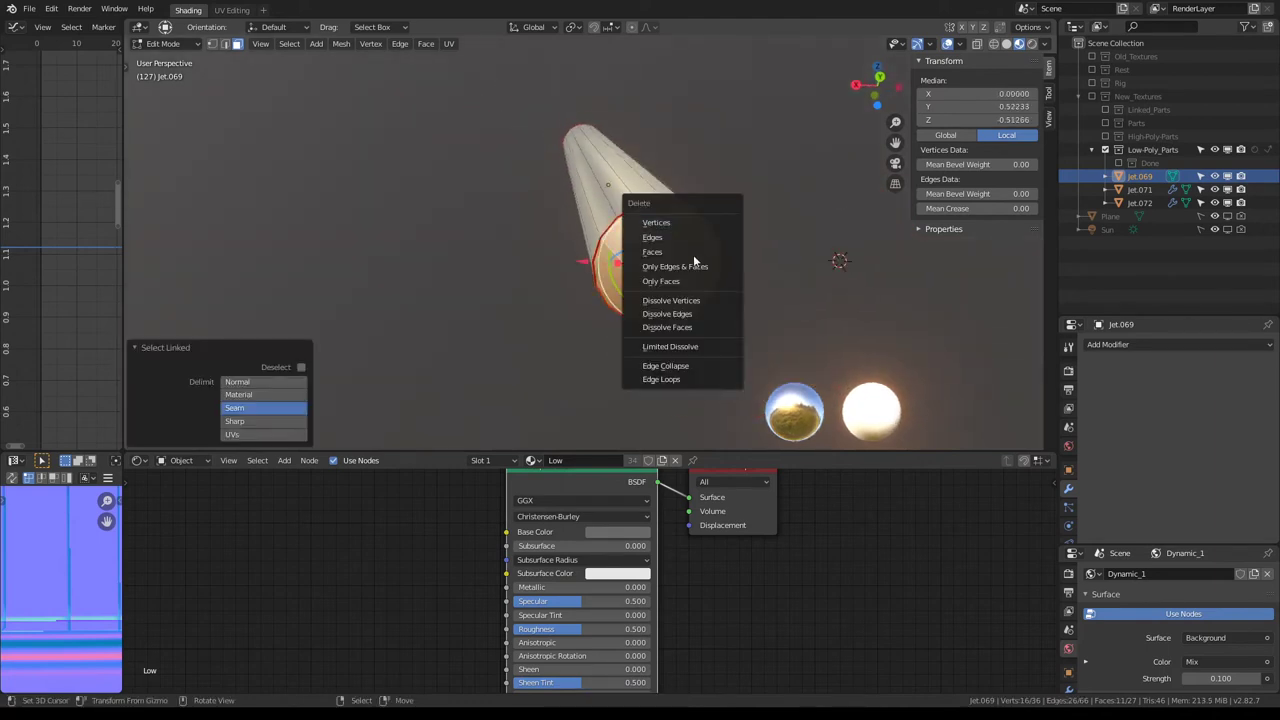
click(693, 254)
mouse_move(693, 254)
middle_down()
mouse_move(590, 170)
mouse_move(533, 164)
middle_up()
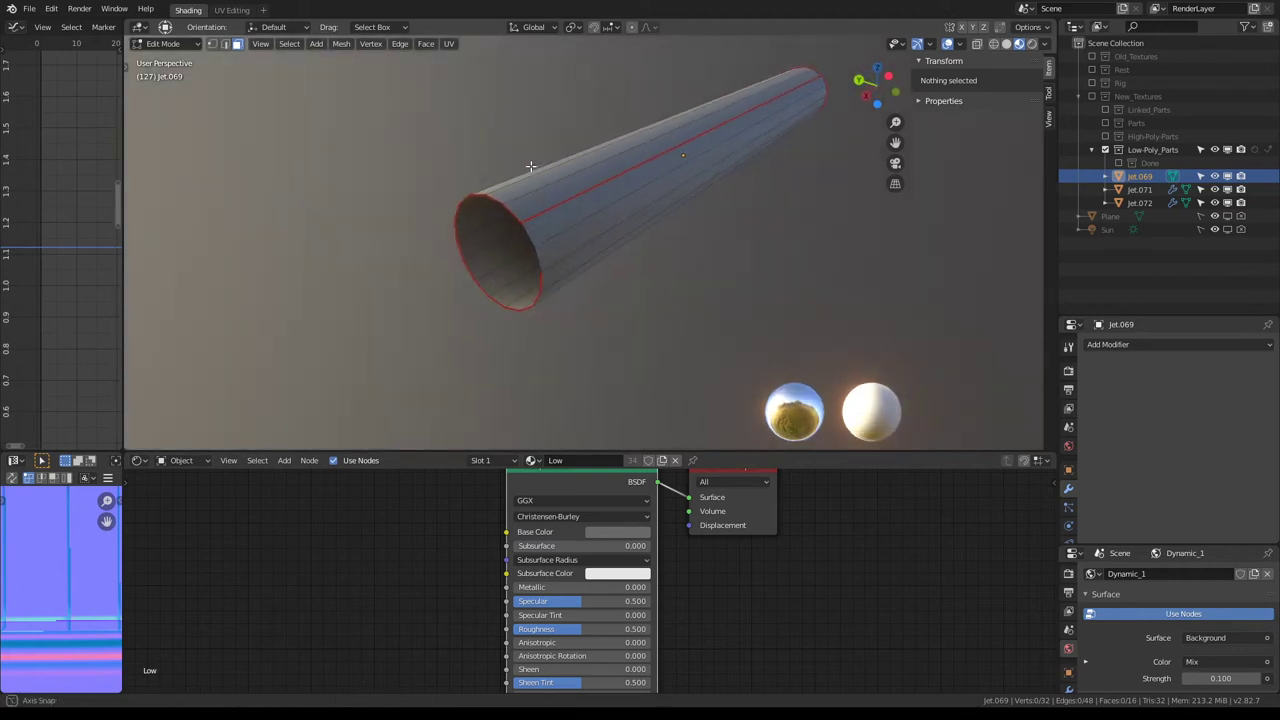
Step: Fill the open tube rim with a new face, convert it to quads, and return to Object Mode
click(226, 44)
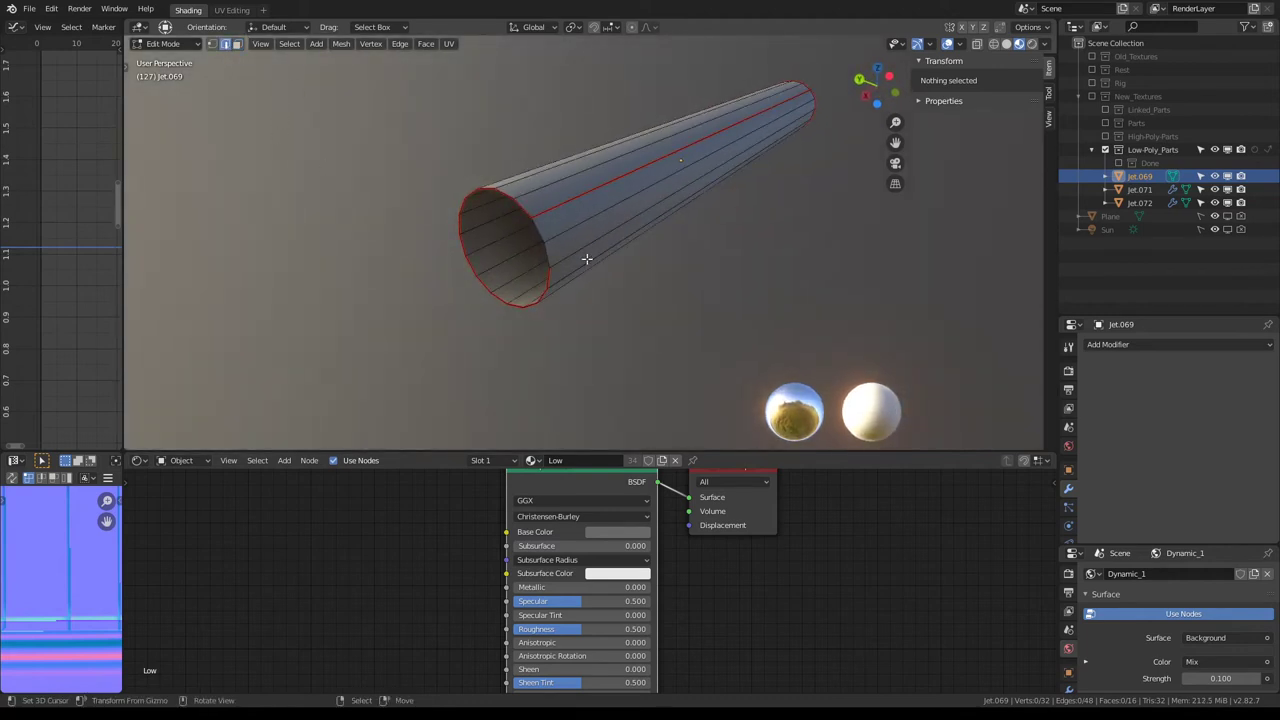
alt+click(509, 213)
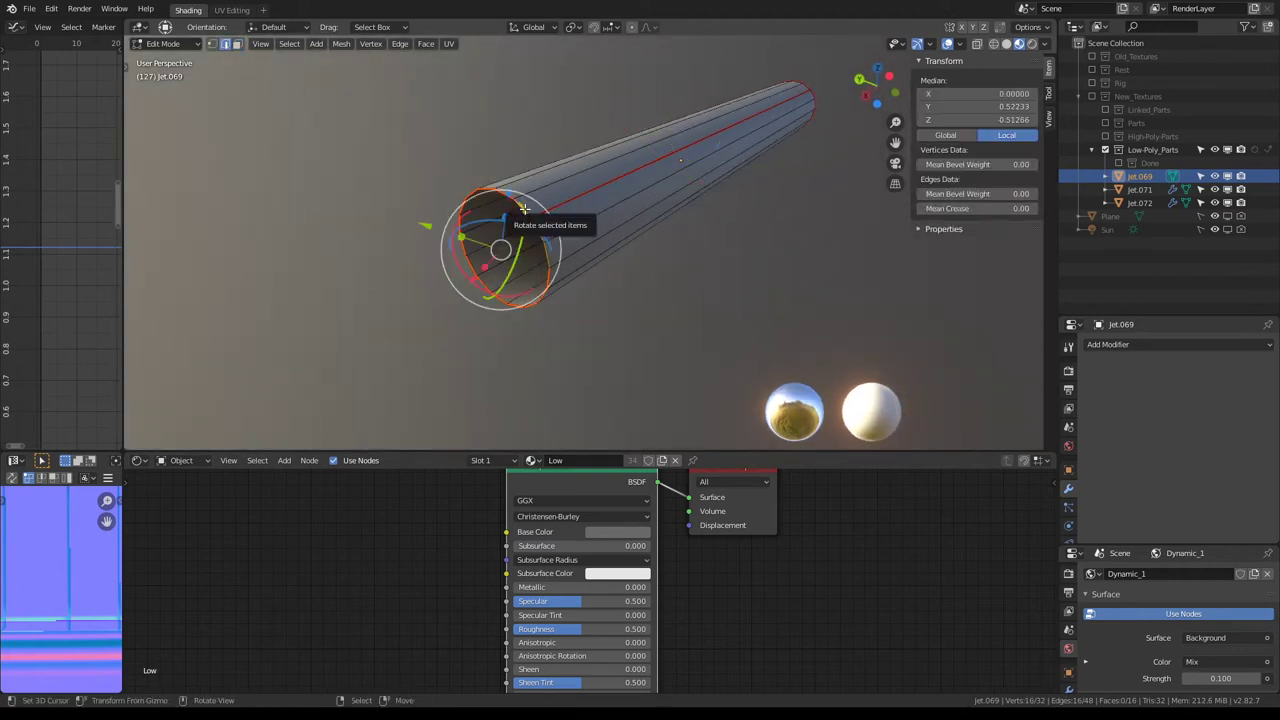
key(f)
key(ctrl+t)
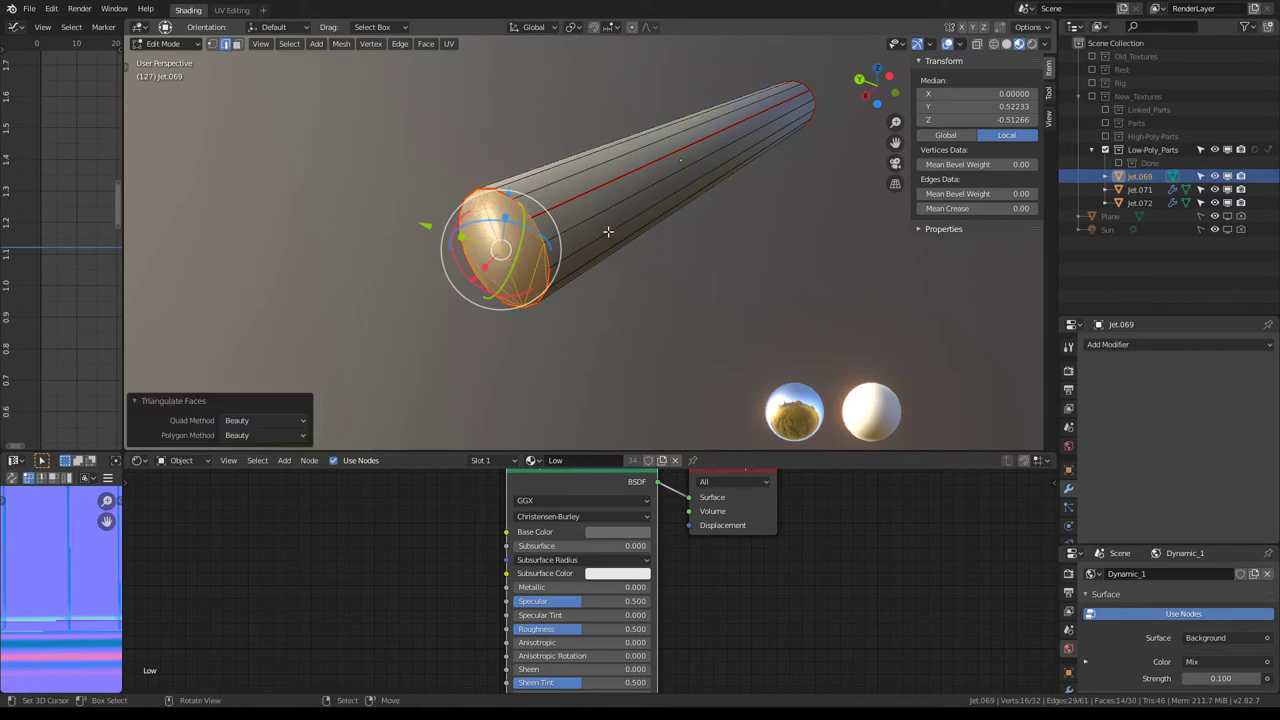
key(alt+j)
mouse_move(608, 231)
middle_down()
mouse_move(690, 251)
mouse_move(658, 253)
mouse_move(838, 252)
mouse_move(556, 129)
middle_up()
key(Tab)
scroll(683, 192, down, 3)
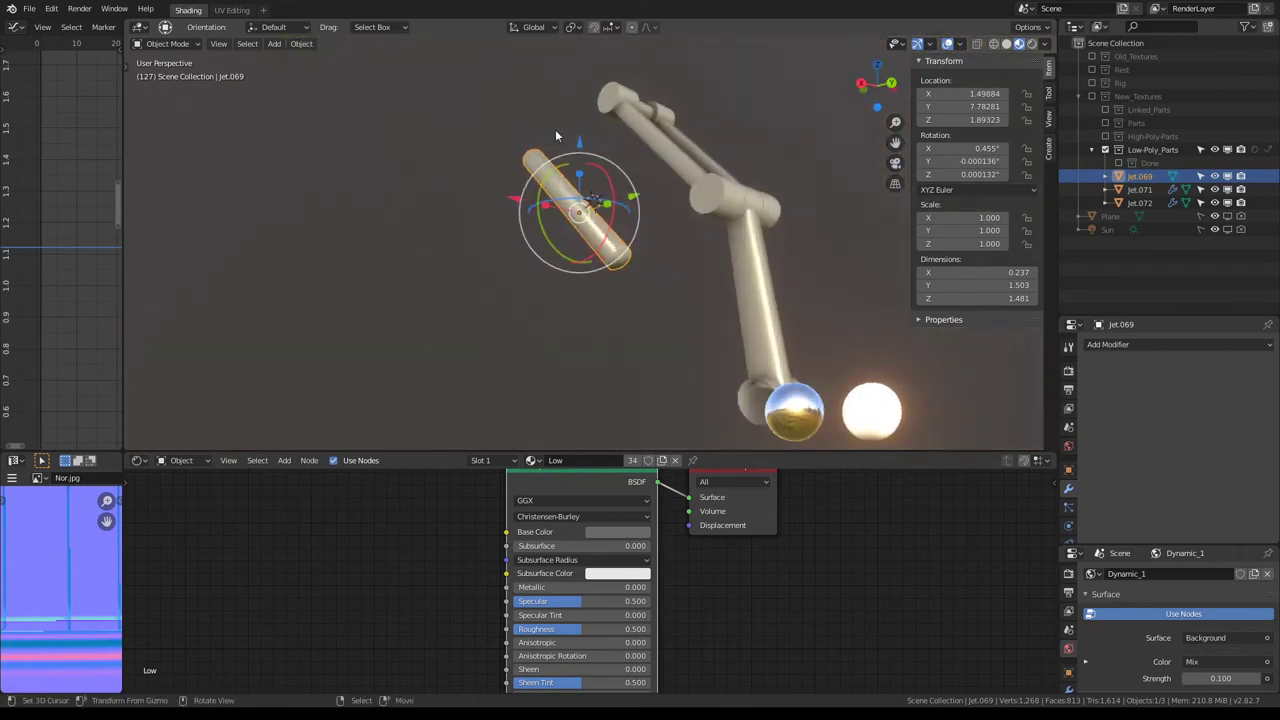
Step: Move Jet.069 into the New_Textures > Low-Poly_Parts > Done collection
key(m)
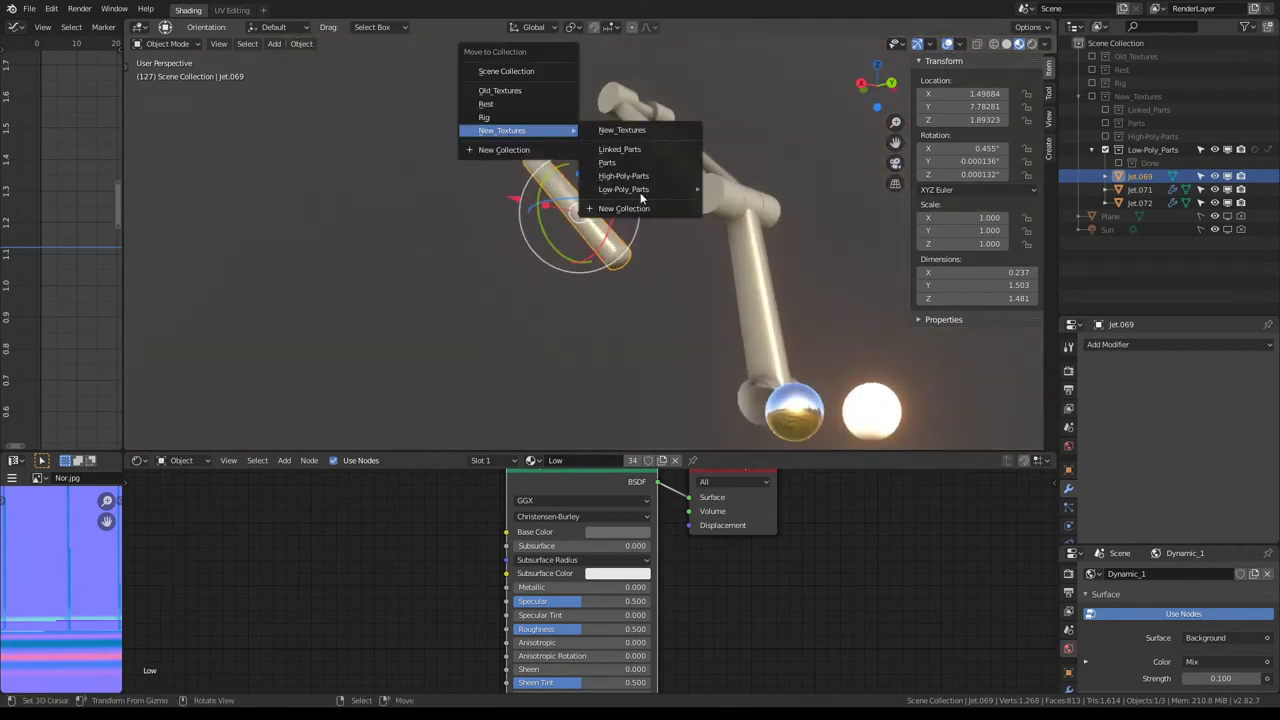
mouse_move(624, 189)
click(768, 210)
scroll(710, 212, down, 2)
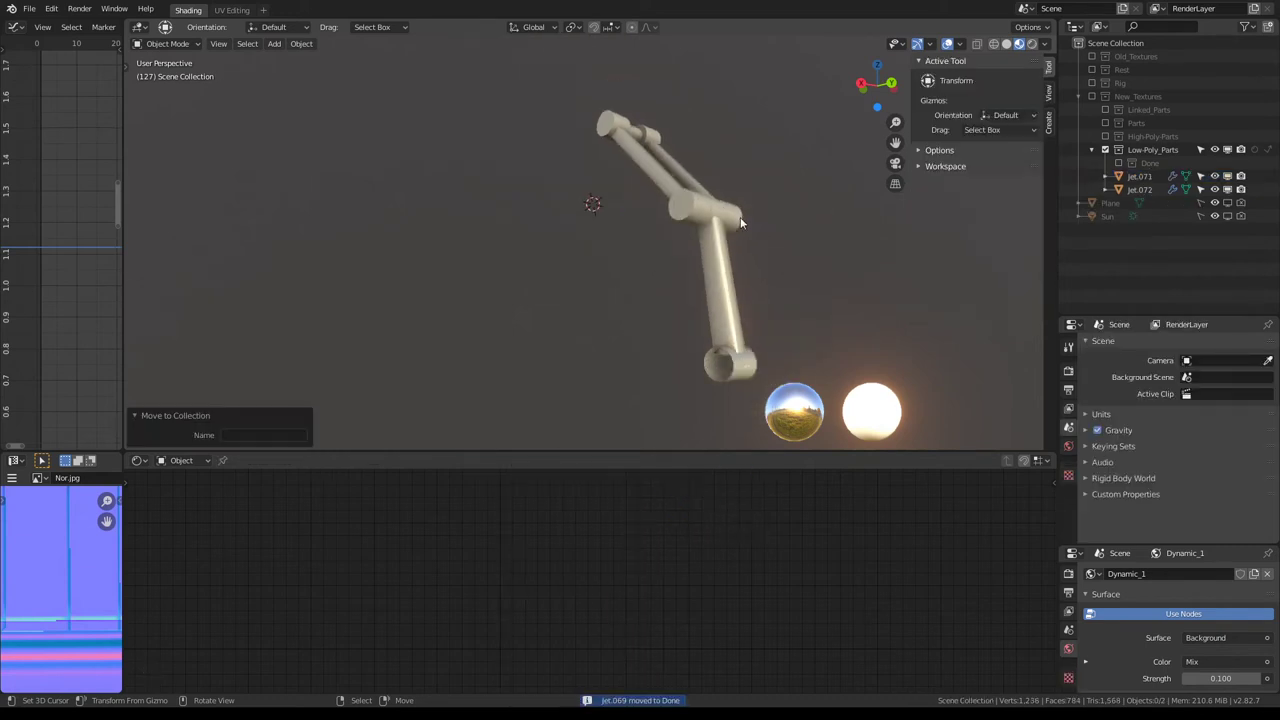
scroll(708, 214, down, 3)
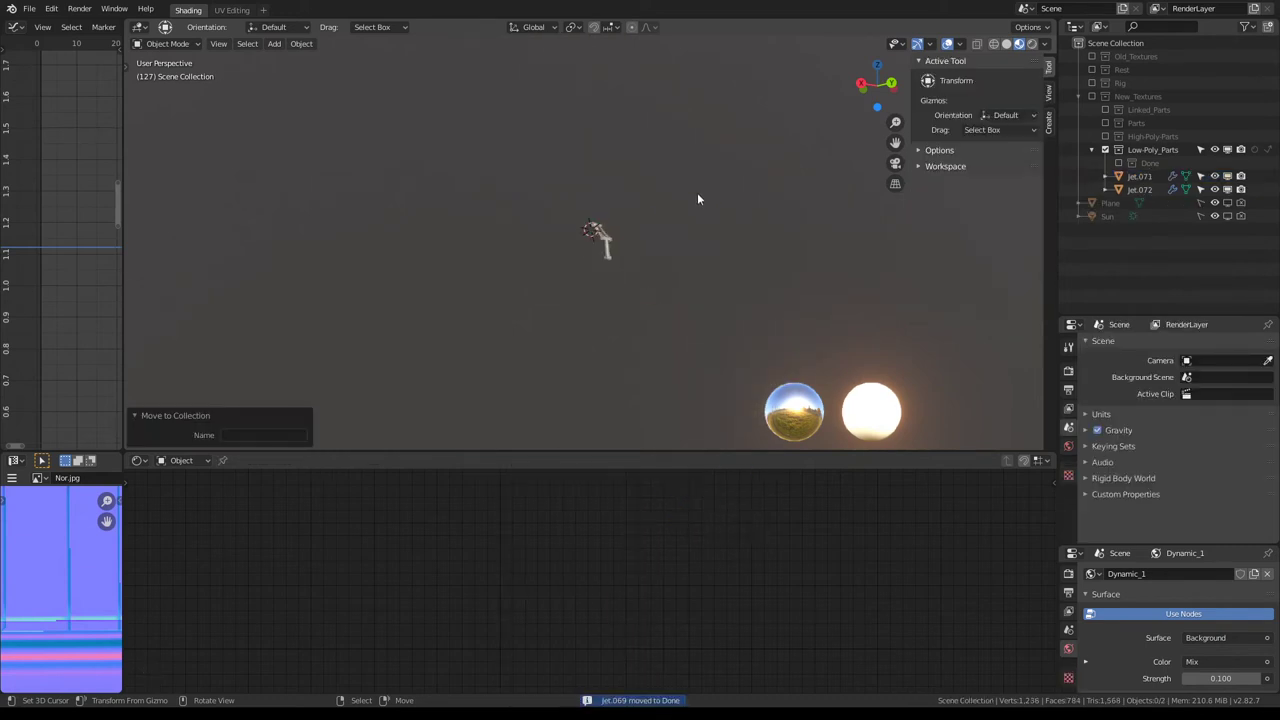
scroll(697, 197, up, 3)
Step: Select the Jet.071 arm and zoom in on it
middle_drag(591, 206, 560, 208)
click(580, 208)
scroll(580, 208, up, 3)
scroll(592, 204, up, 3)
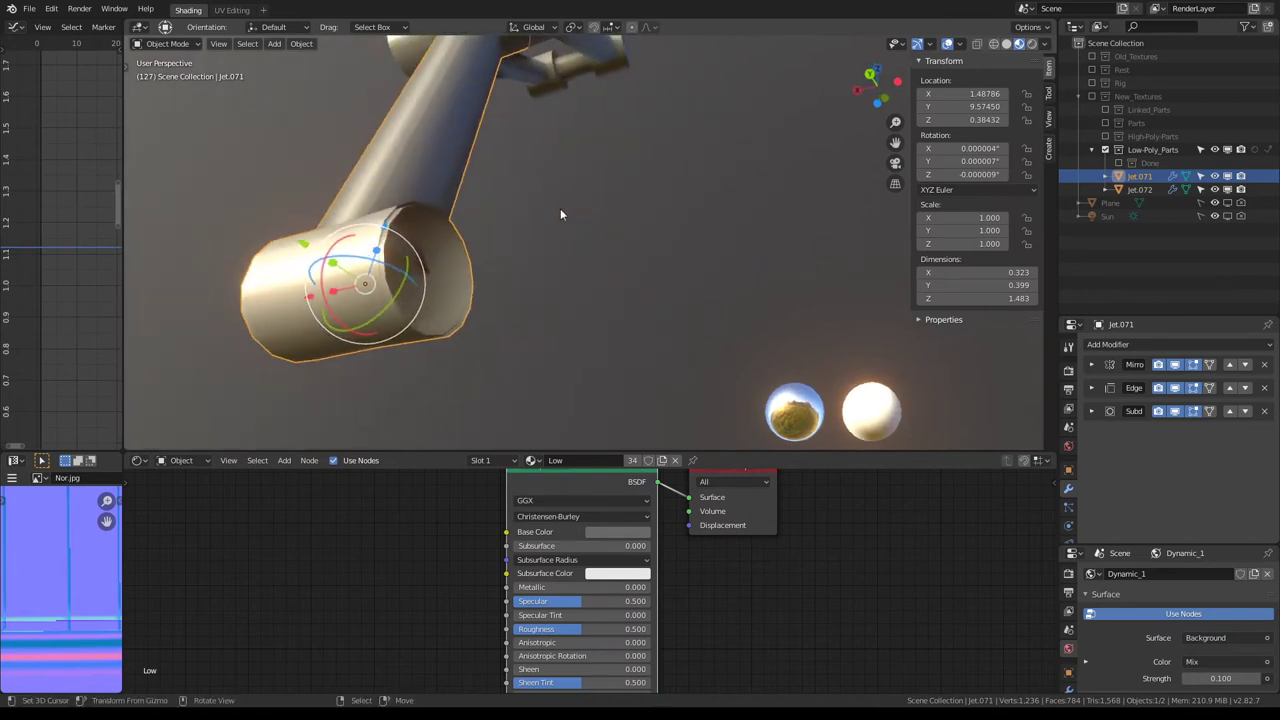
Step: Delete Jet.071's Edge Split modifier, apply Subdivision, and open its mesh in Edit Mode
click(1264, 364)
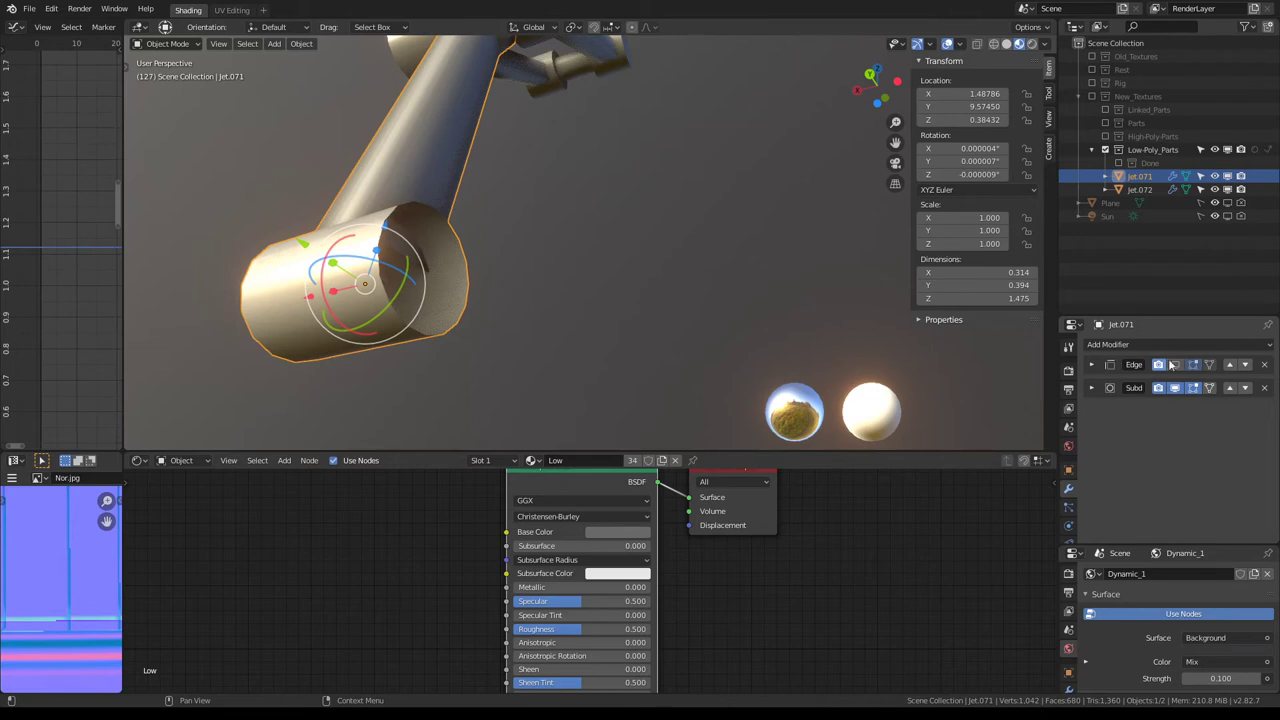
click(1090, 366)
click(1264, 364)
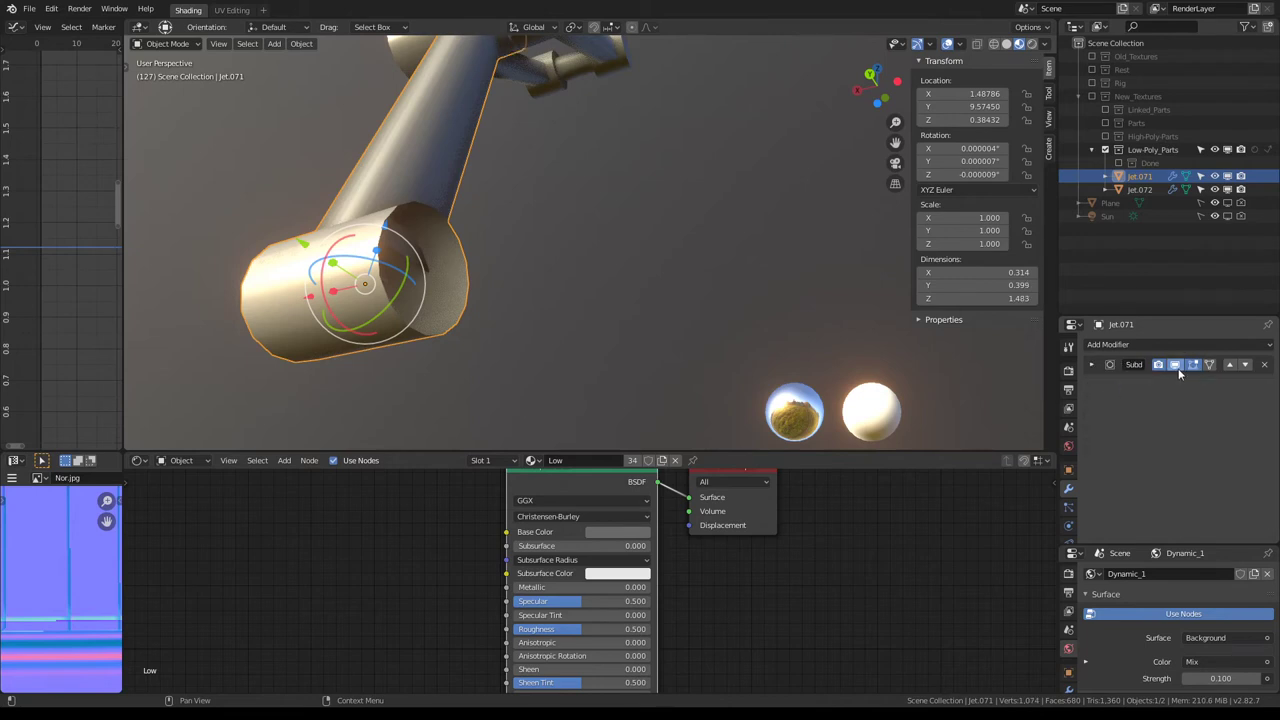
click(1176, 364)
click(1176, 364)
click(1092, 365)
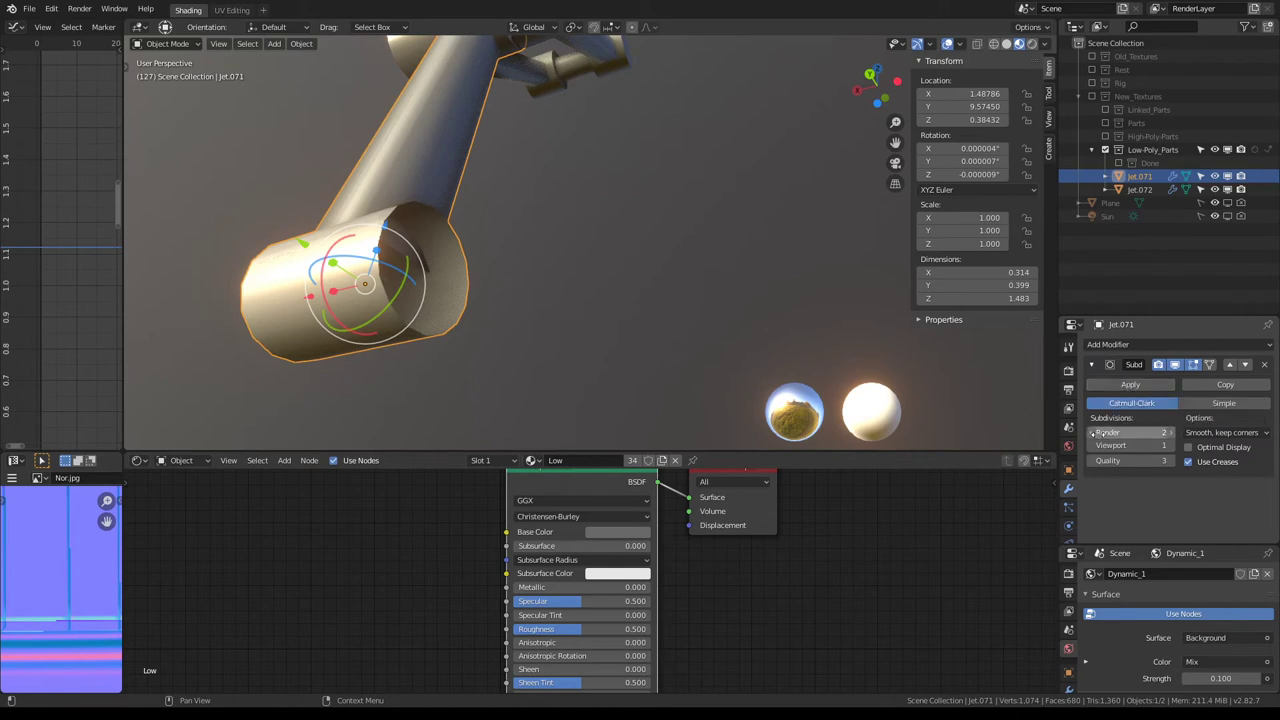
click(1126, 388)
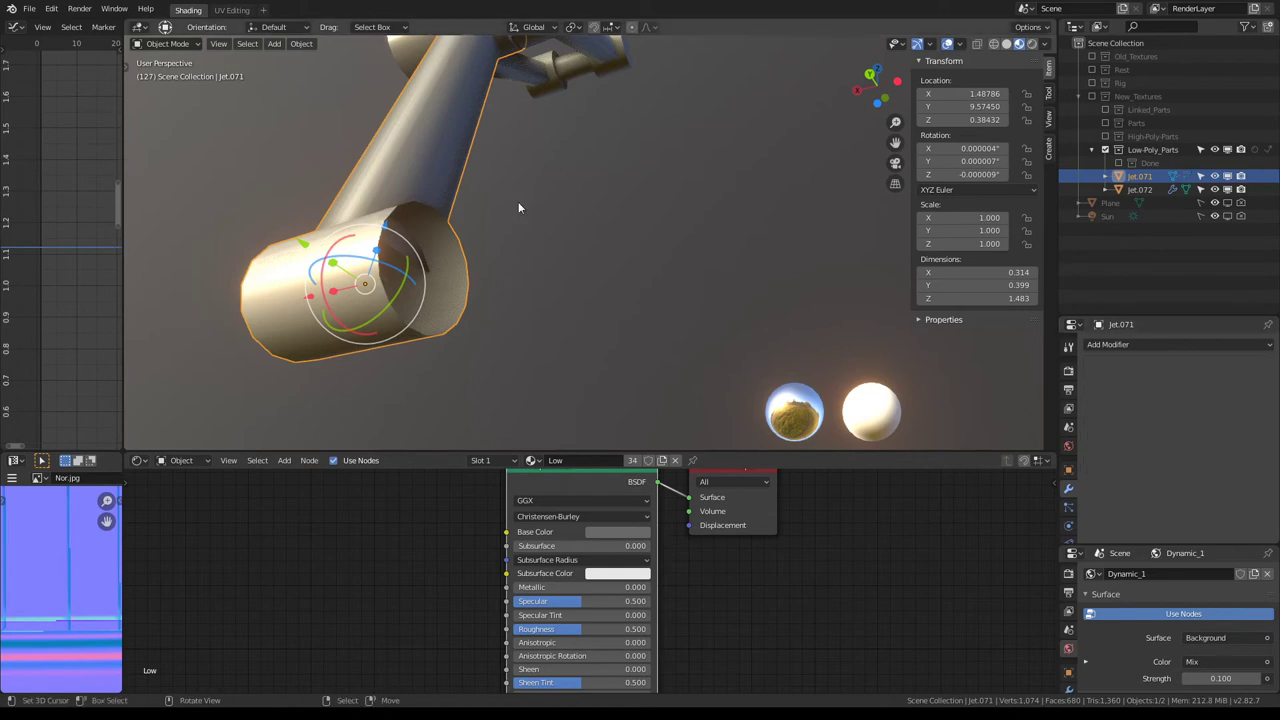
key(Tab)
mouse_move(518, 201)
middle_down()
mouse_move(478, 170)
mouse_move(617, 195)
middle_up()
scroll(478, 170, up, 5)
Step: Select all of Jet.071 and run Limited Dissolve on its flat faces
key(alt+a)
key(a)
key(q)
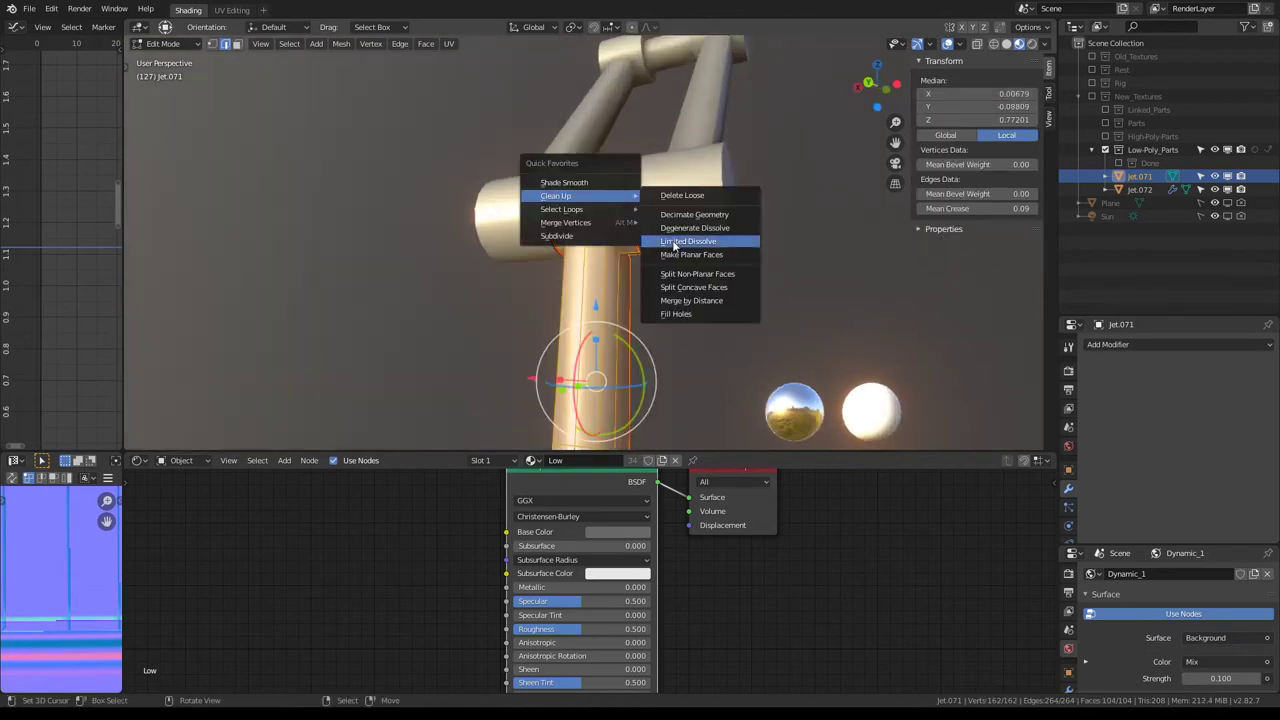
click(678, 237)
scroll(678, 237, down, 3)
middle_drag(678, 237, 570, 186)
scroll(570, 186, up, 3)
scroll(570, 186, down, 2)
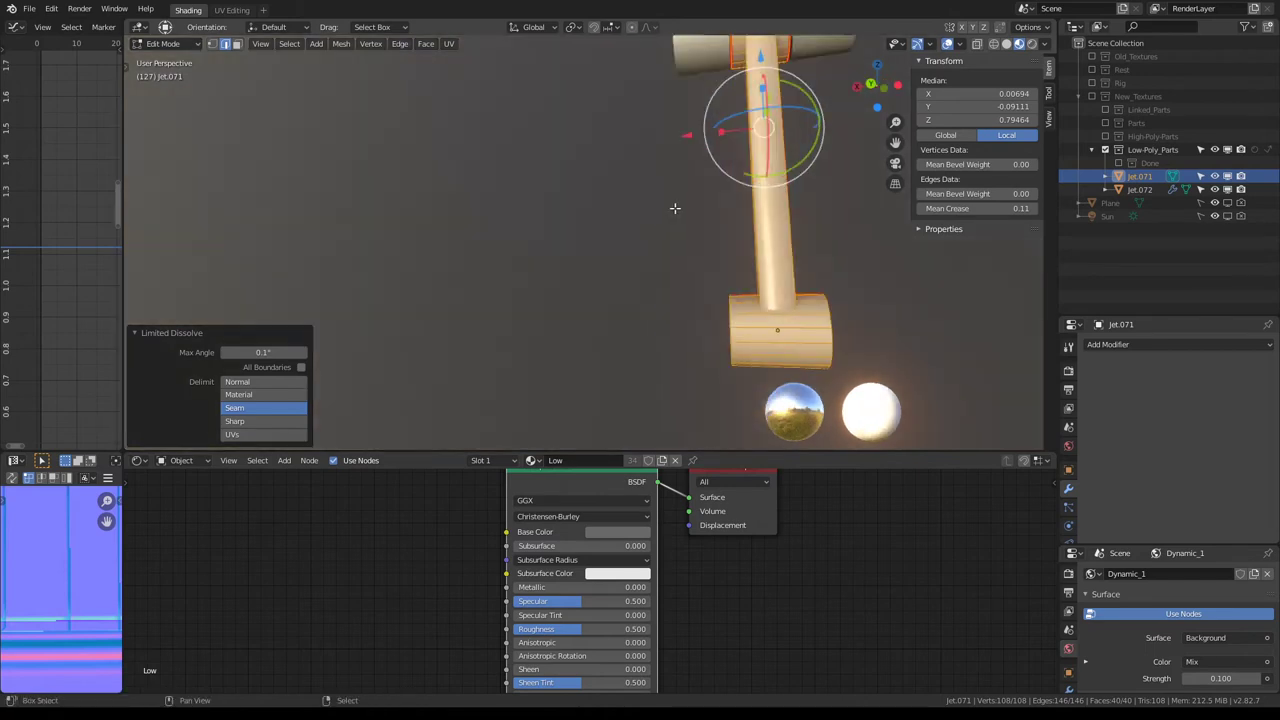
mouse_move(674, 206)
middle_down()
mouse_move(405, 130)
mouse_move(463, 206)
mouse_move(591, 306)
middle_up()
scroll(590, 173, up, 2)
mouse_move(590, 173)
middle_down()
mouse_move(580, 200)
mouse_move(550, 210)
middle_up()
scroll(583, 191, up, 2)
scroll(578, 245, up, 2)
scroll(608, 187, down, 2)
scroll(534, 216, down, 2)
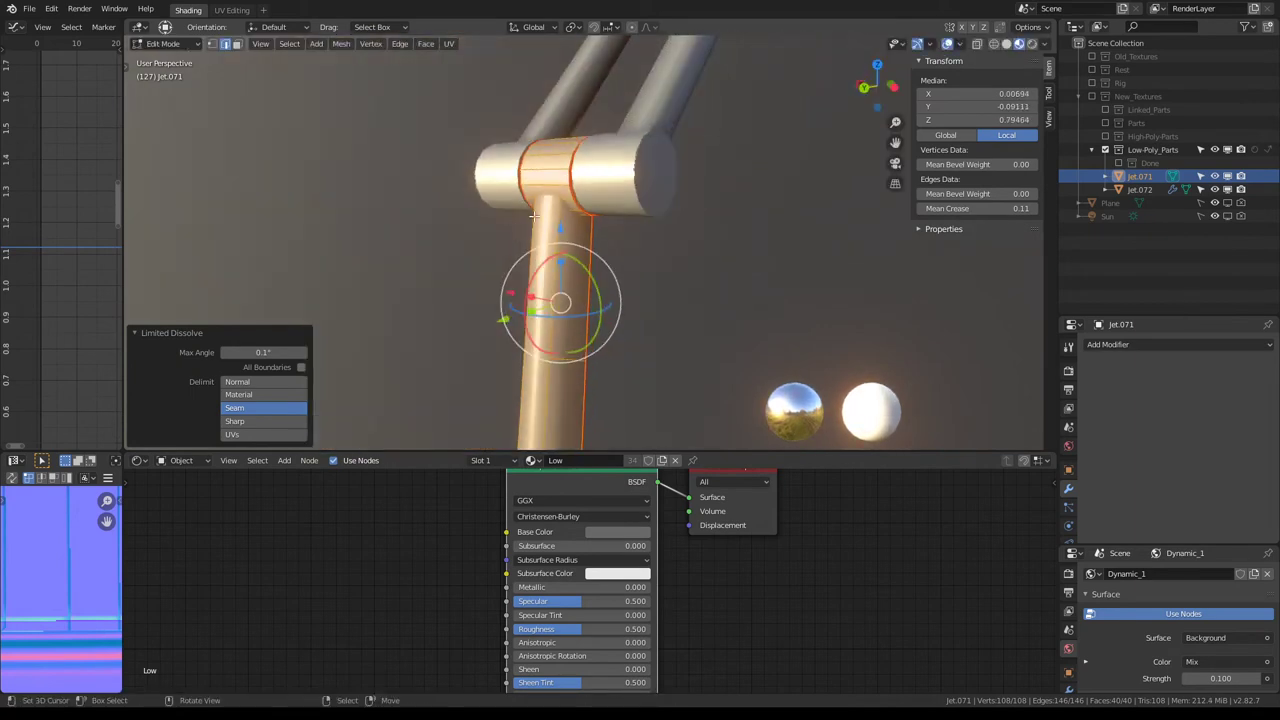
Step: Switch to face select and merge Jet.071's duplicate vertices by distance
click(237, 43)
scroll(560, 250, down, 2)
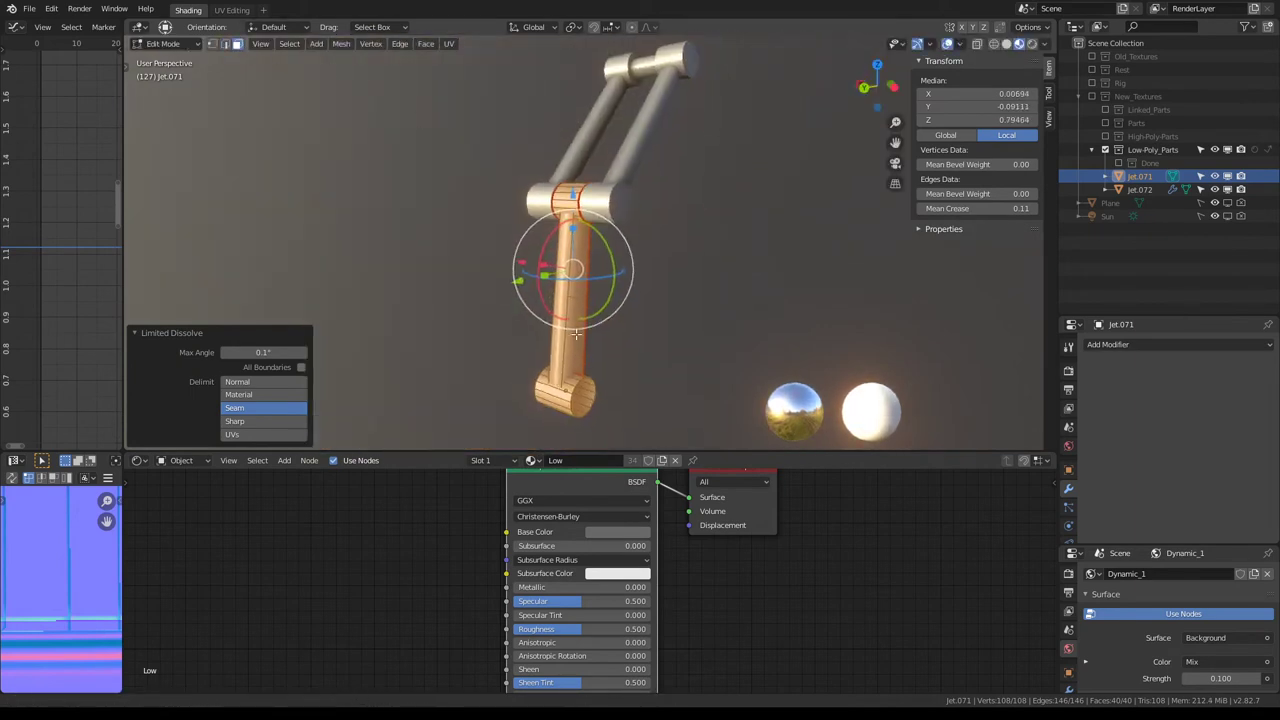
middle_drag(560, 250, 590, 200)
scroll(602, 182, up, 3)
key(q)
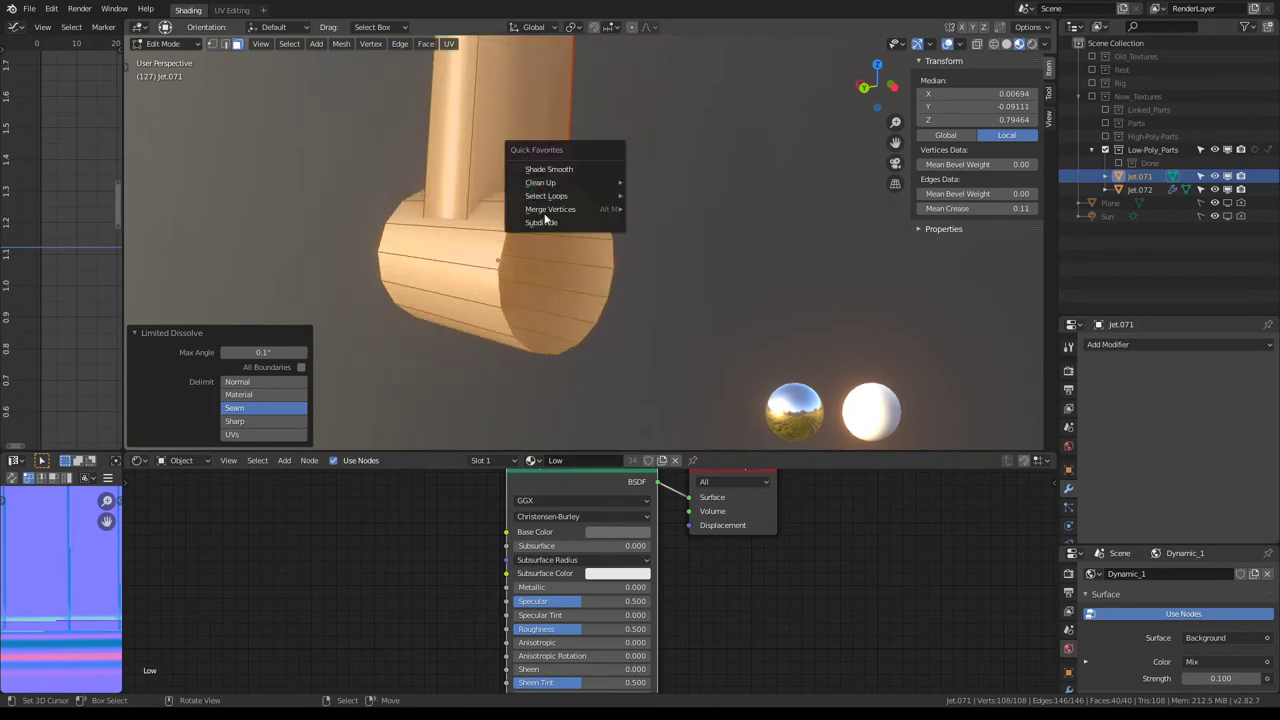
mouse_move(550, 209)
click(680, 257)
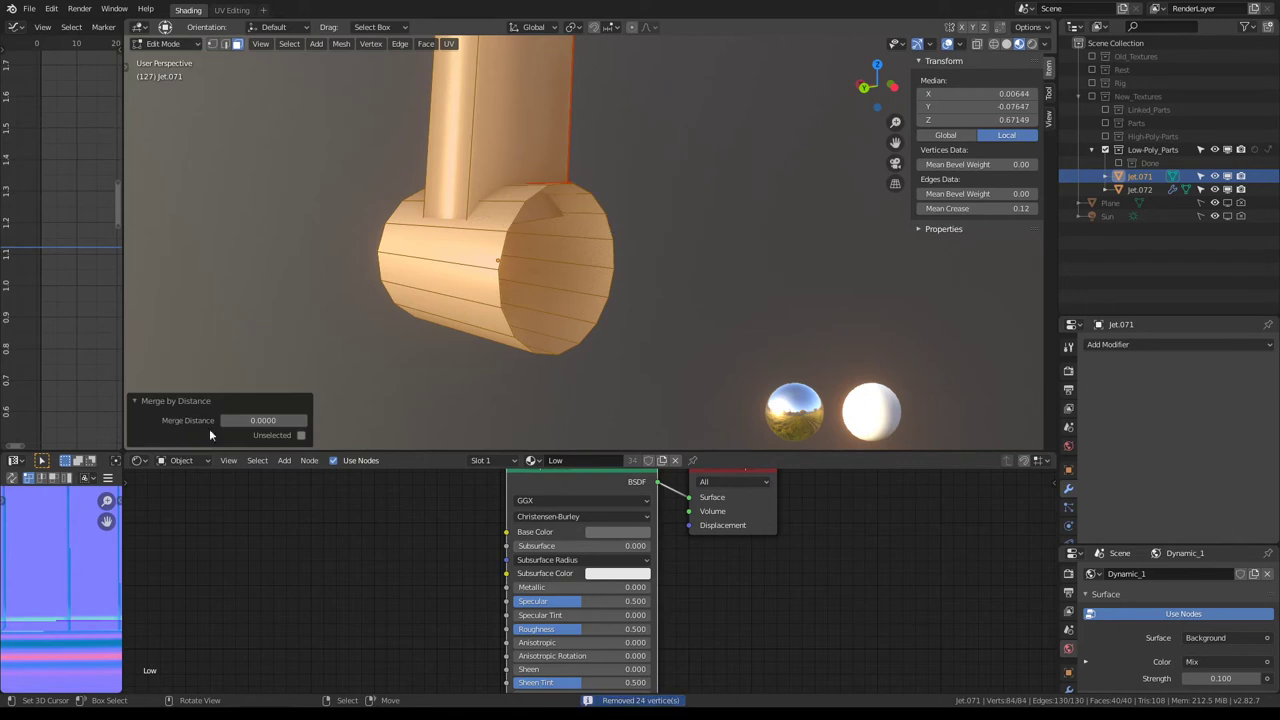
scroll(466, 240, down, 3)
key(KP_Decimal)
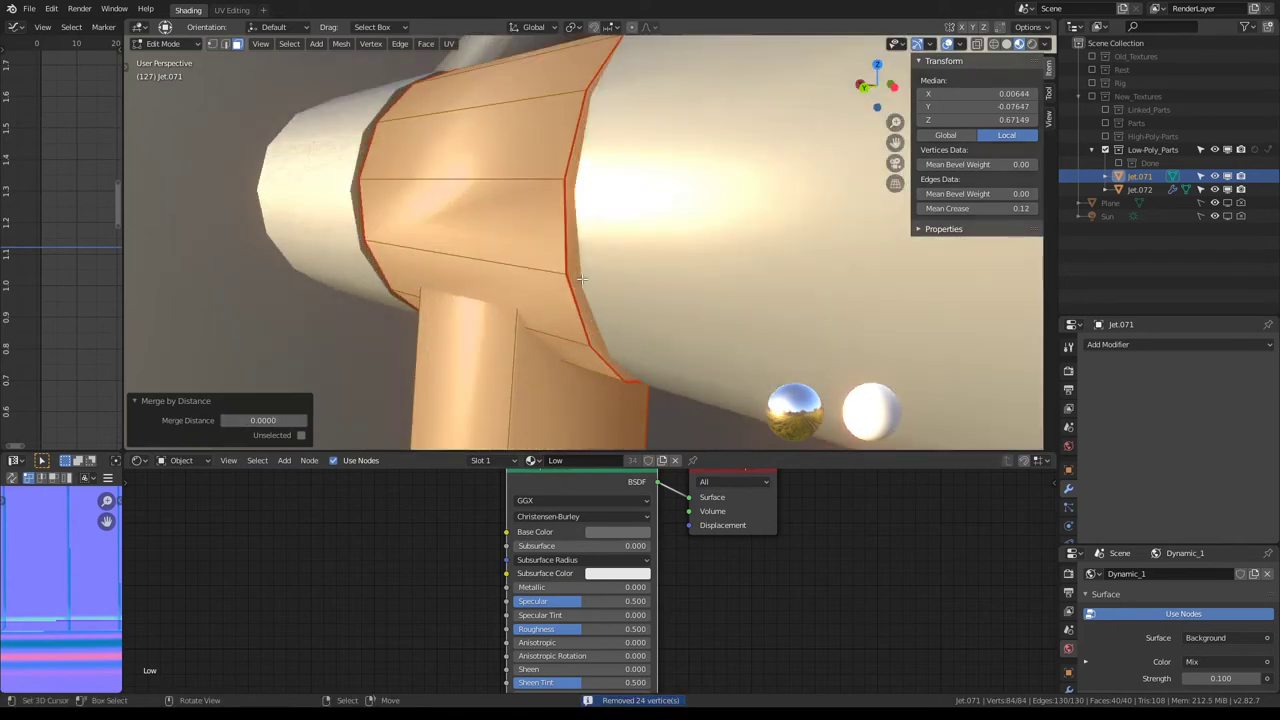
Step: Reselect the whole mesh, triangulate it, then rejoin the triangles into quads
alt+click(586, 181)
scroll(533, 177, down, 5)
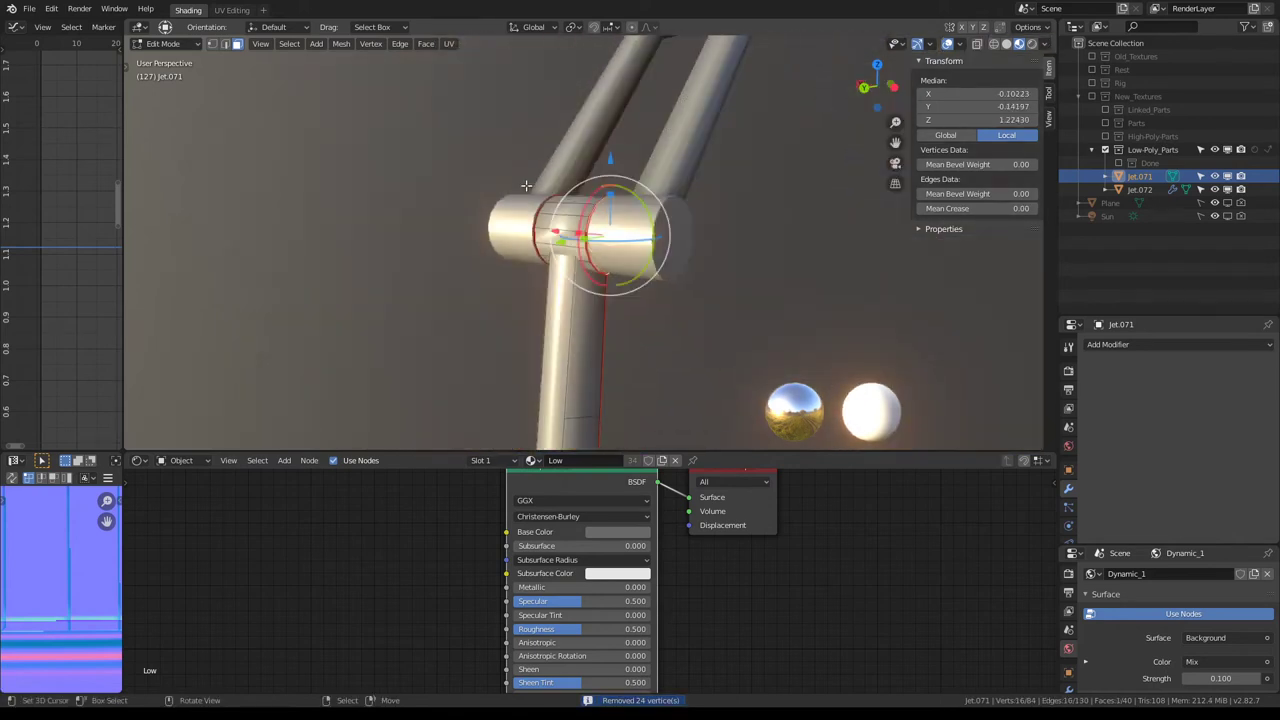
scroll(597, 296, down, 1)
middle_drag(599, 315, 658, 209)
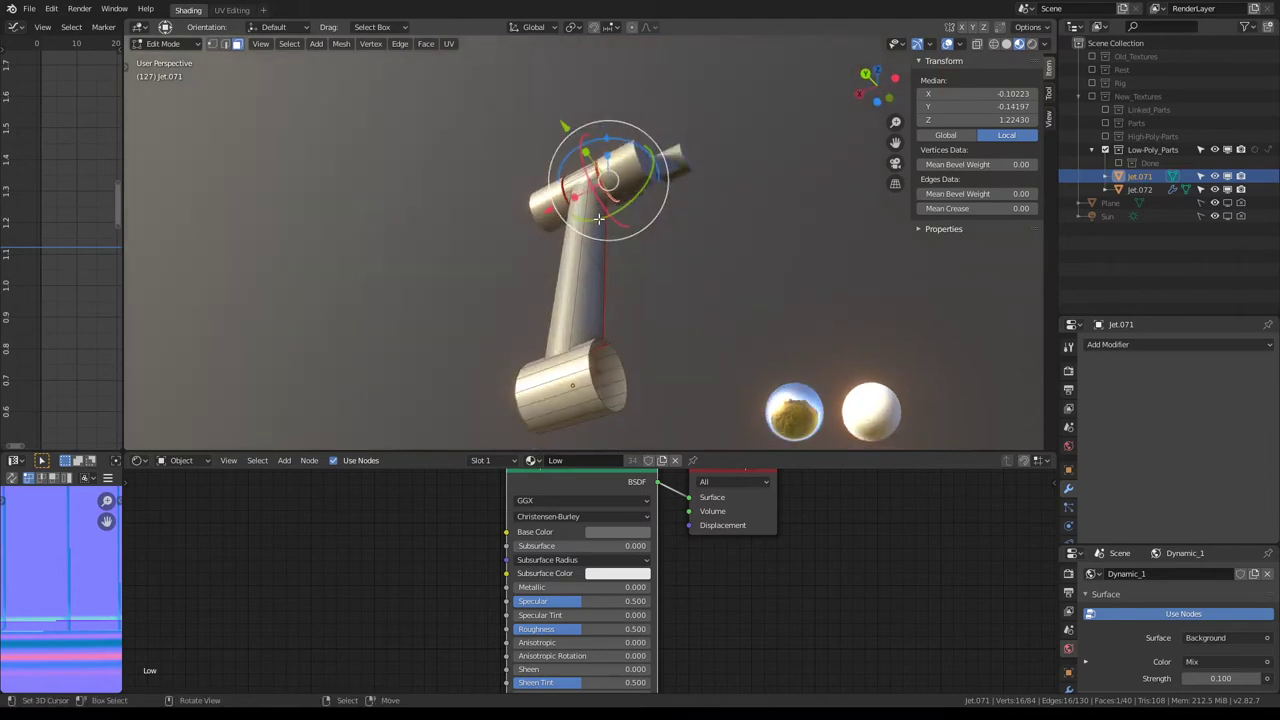
key(alt+a)
key(a)
scroll(650, 208, up, 2)
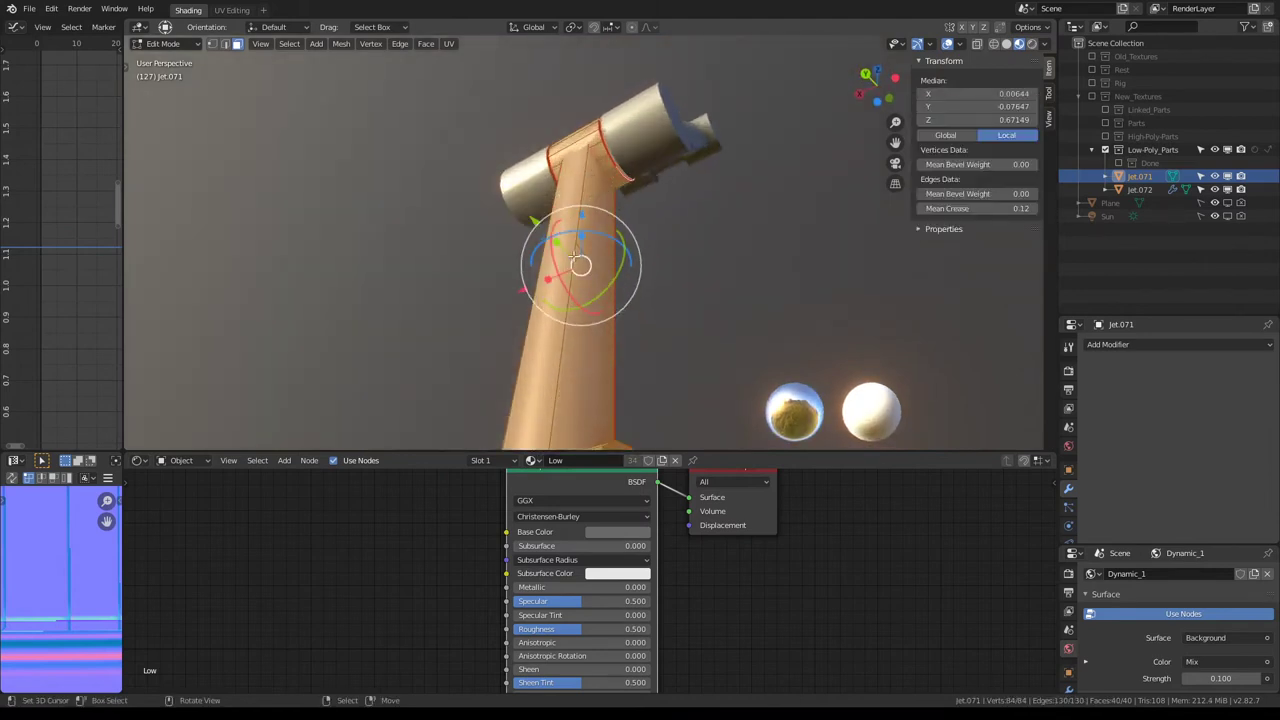
key(ctrl+t)
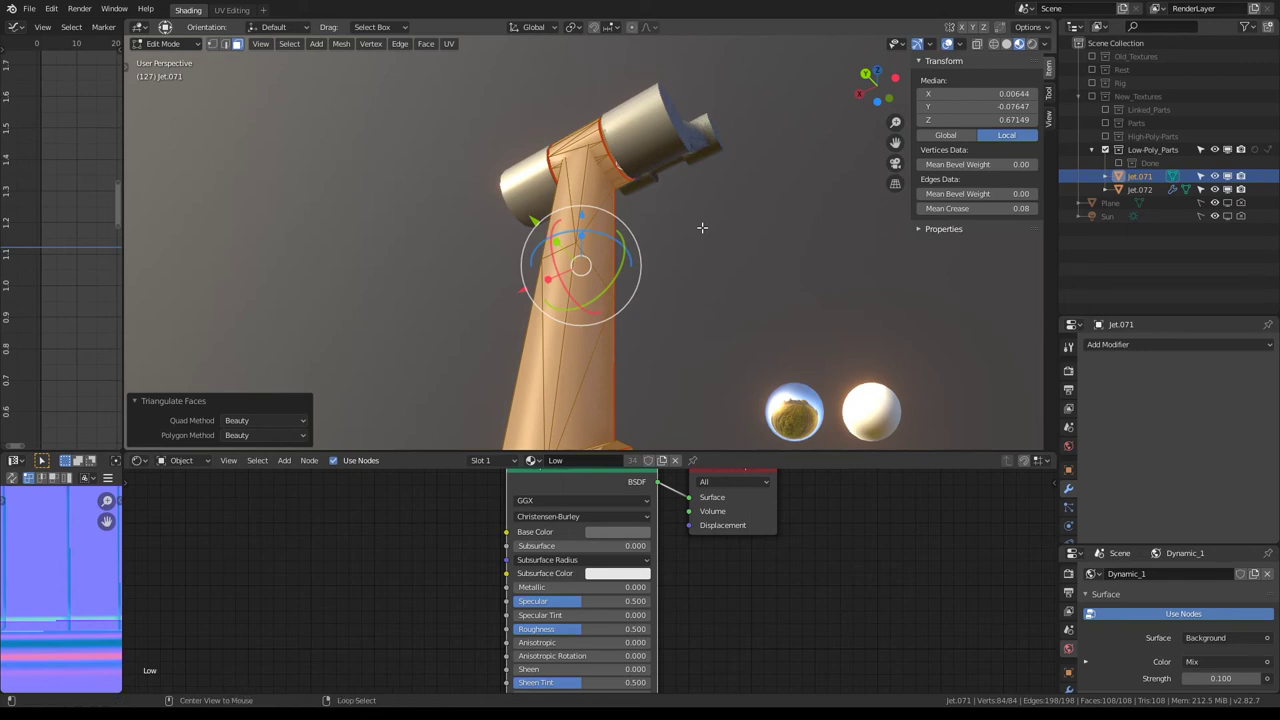
key(alt+j)
Step: In edge mode, slide the redundant tube edge loop down onto the bottom ring
mouse_move(672, 235)
middle_down()
mouse_move(545, 175)
mouse_move(554, 150)
middle_up()
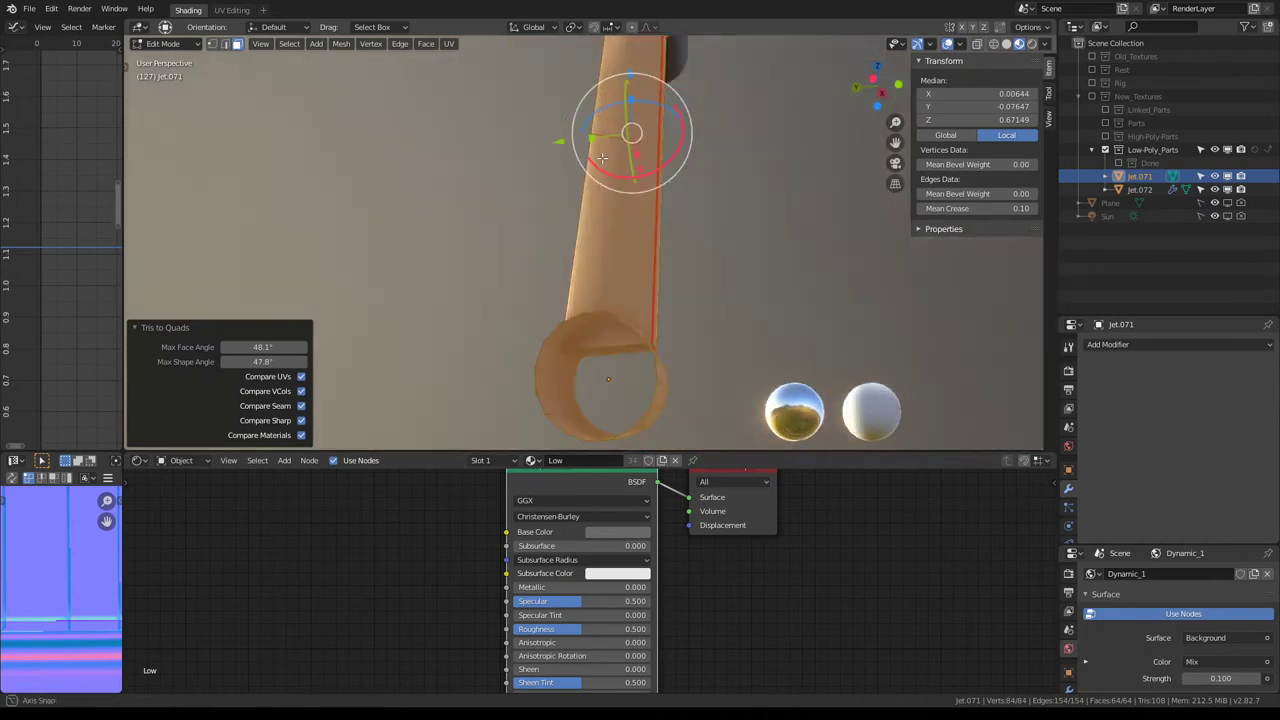
middle_drag(554, 150, 298, 47)
click(228, 44)
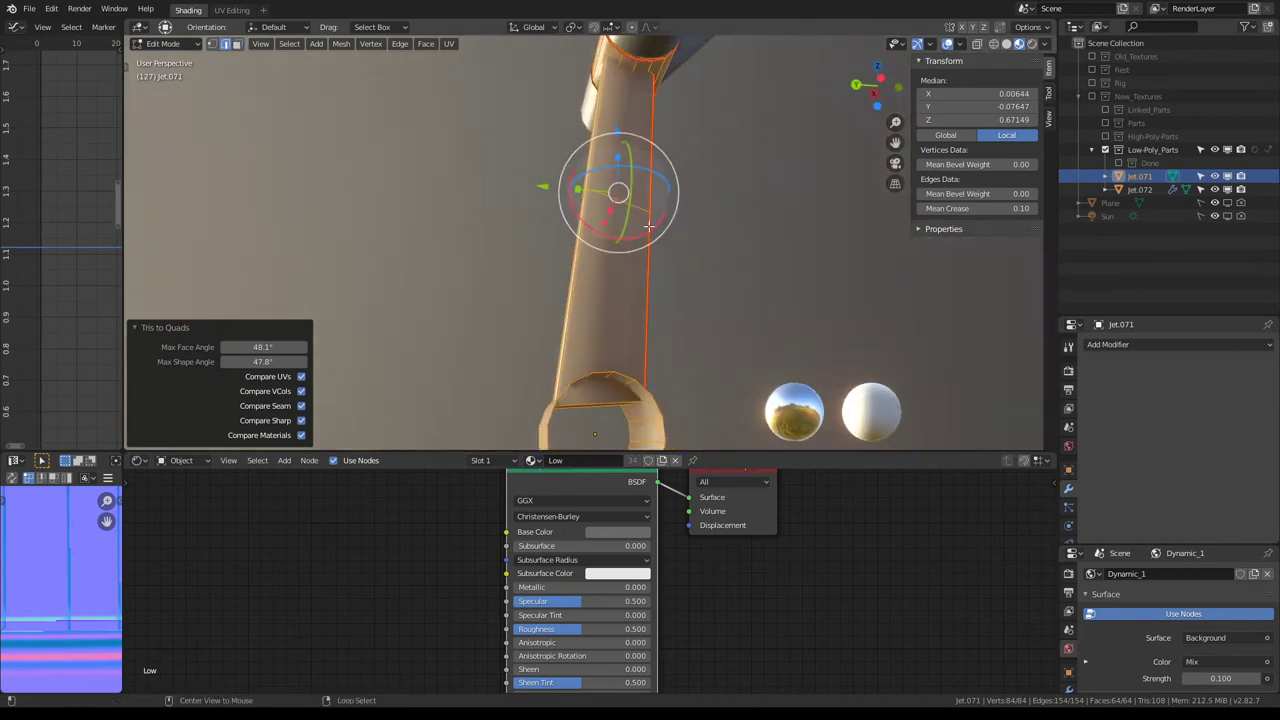
alt+click(650, 226)
key(g)
key(g)
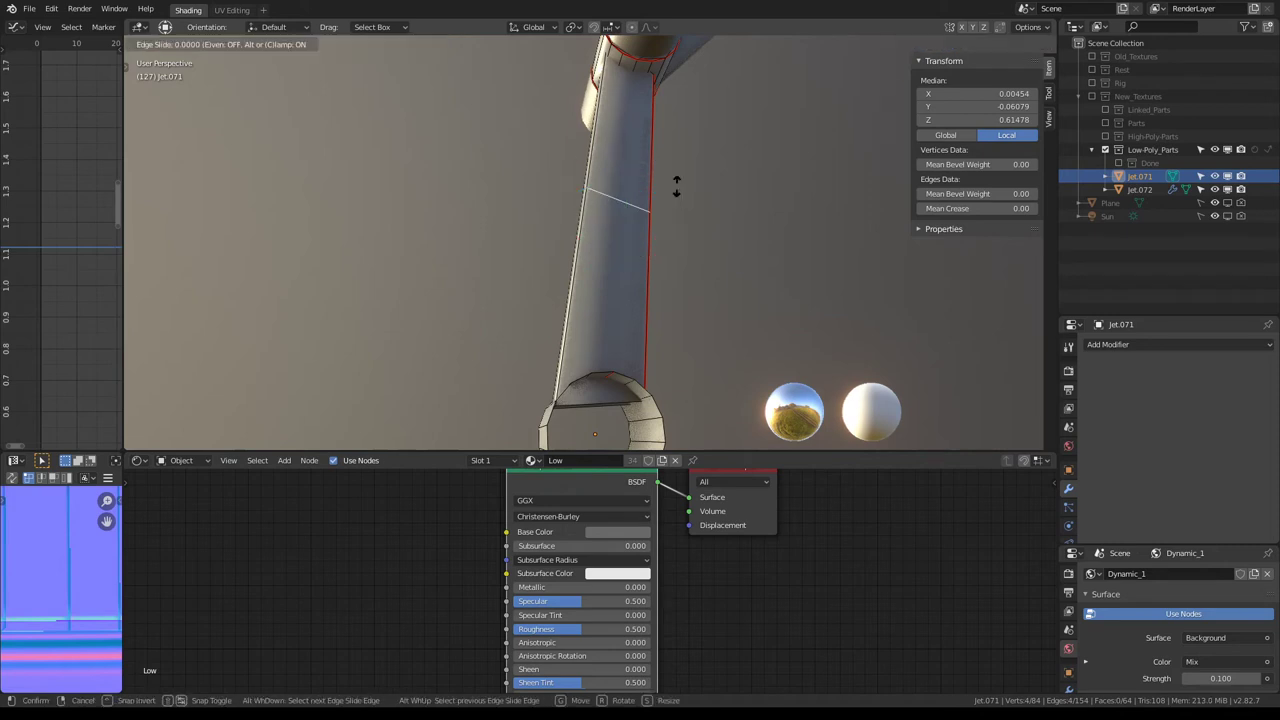
click(668, 300)
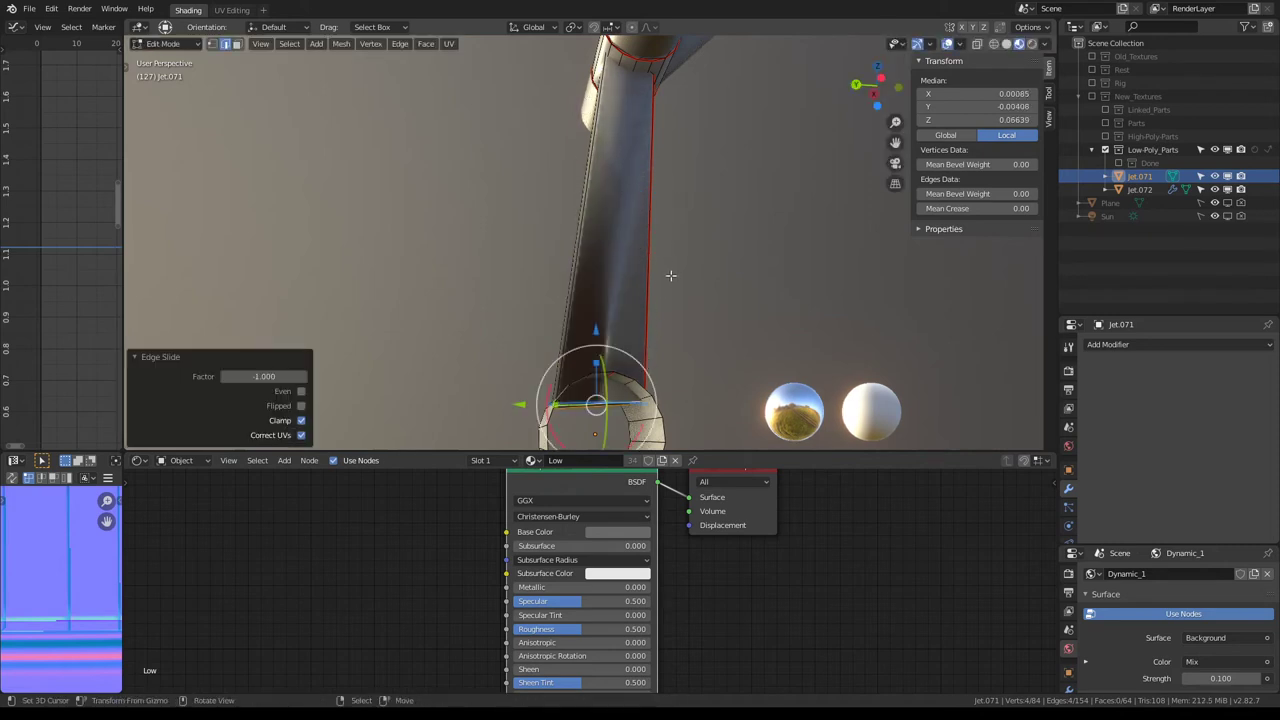
Step: Merge the overlapping vertices by distance, removing 4 duplicates, and return to Object Mode
key(ctrl+KP_Add)
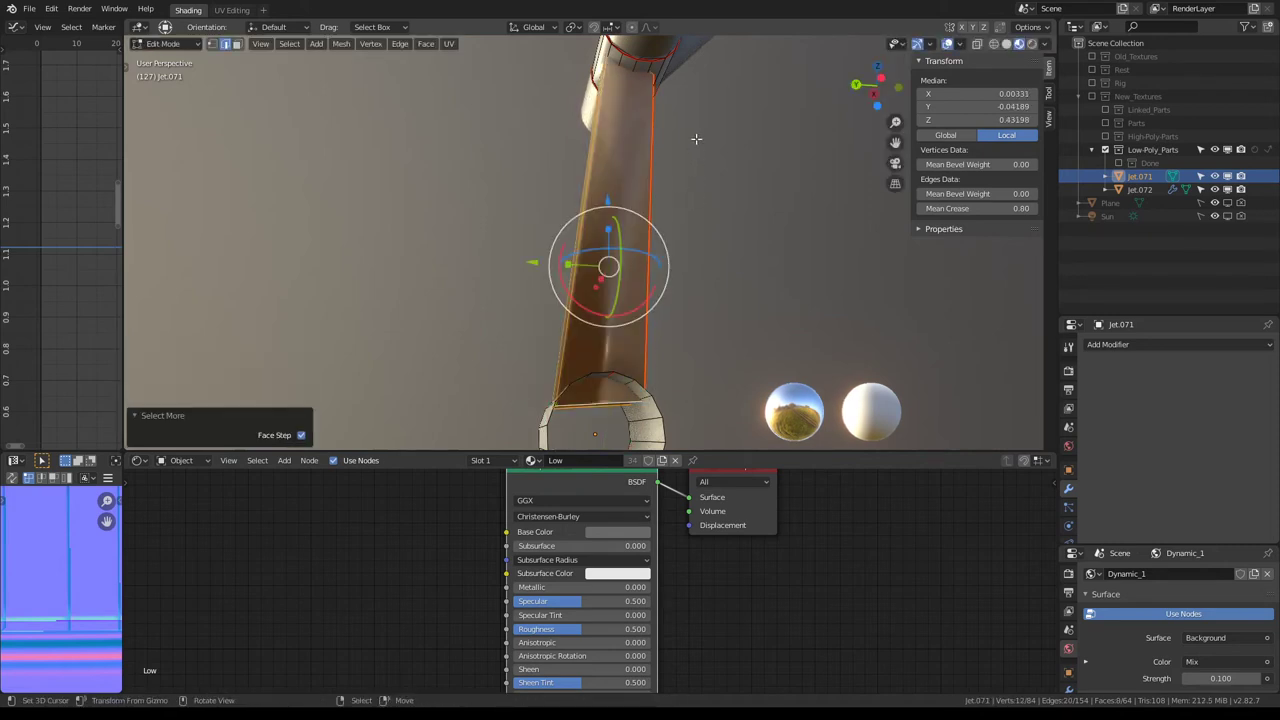
key(q)
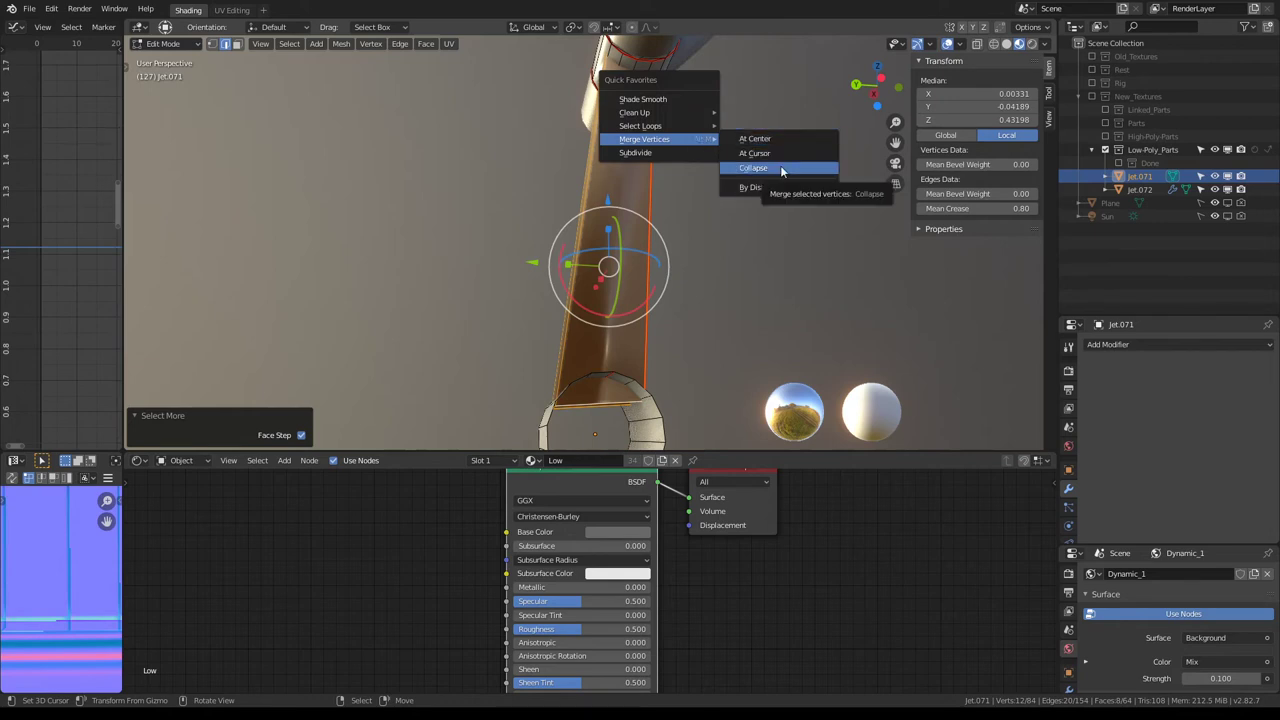
click(781, 169)
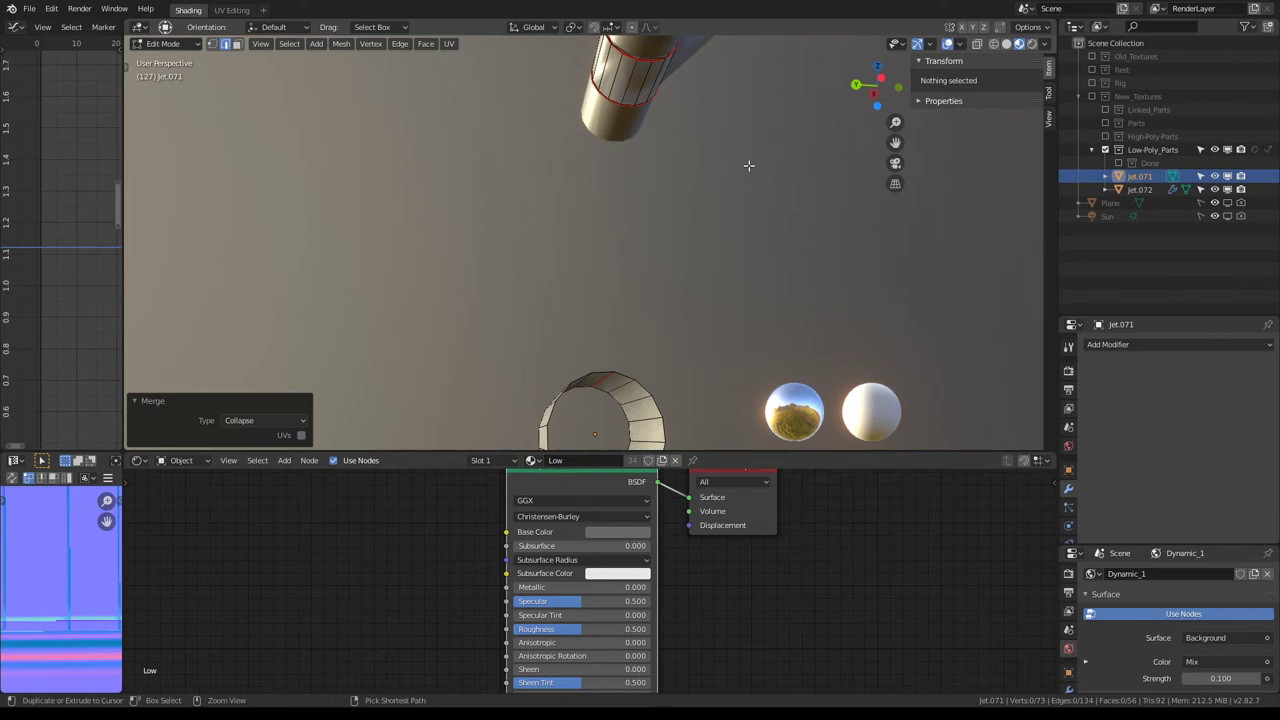
key(ctrl+z)
key(q)
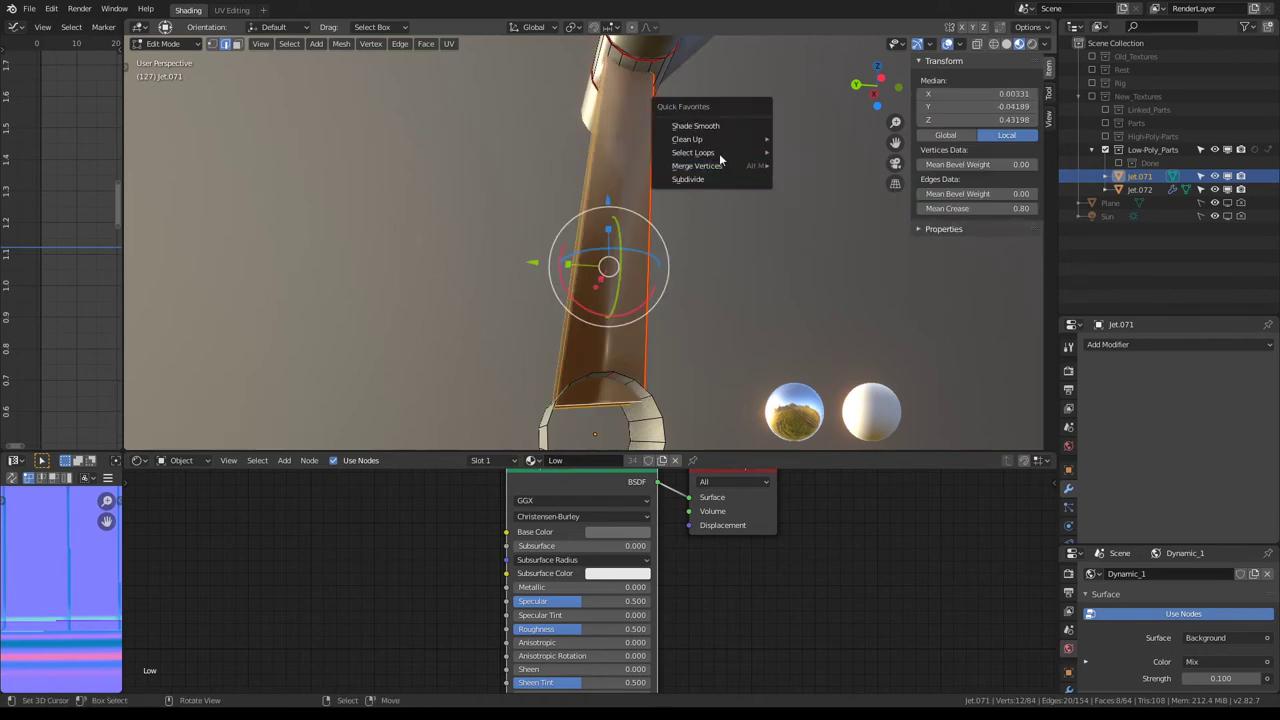
mouse_move(690, 139)
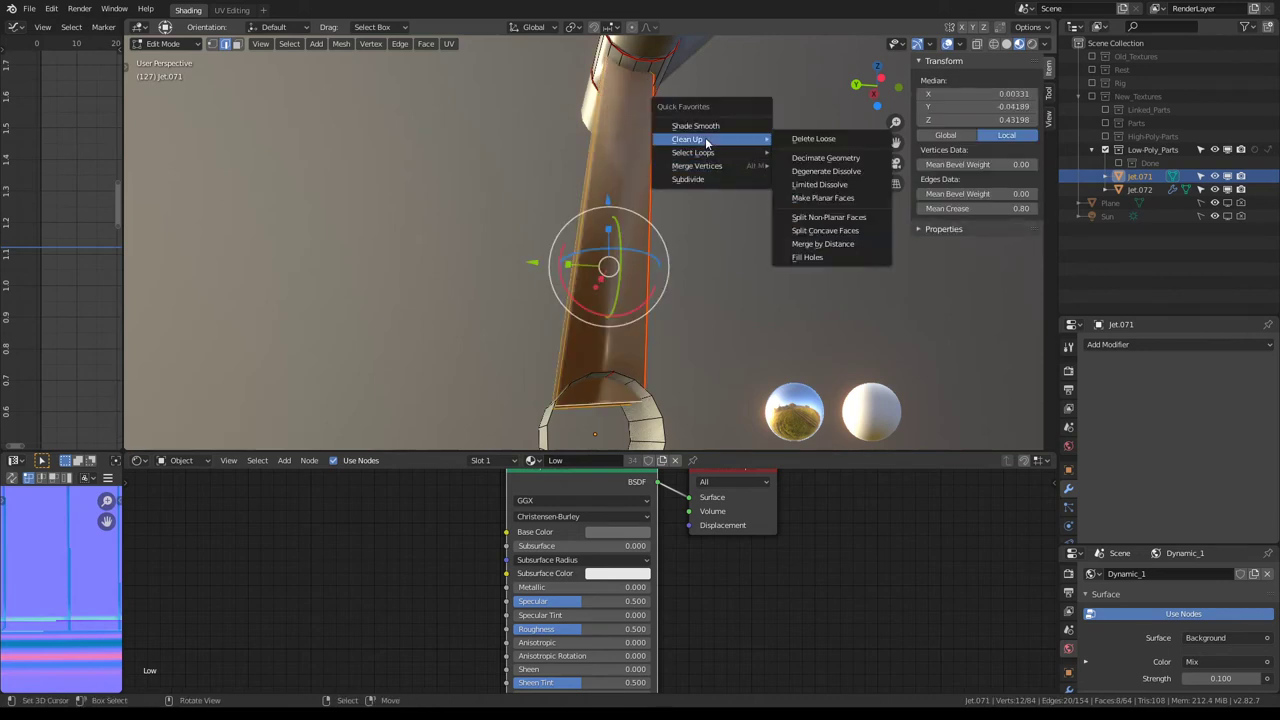
click(823, 244)
mouse_move(761, 204)
middle_down()
mouse_move(550, 233)
mouse_move(480, 284)
middle_up()
key(Tab)
scroll(550, 233, down, 2)
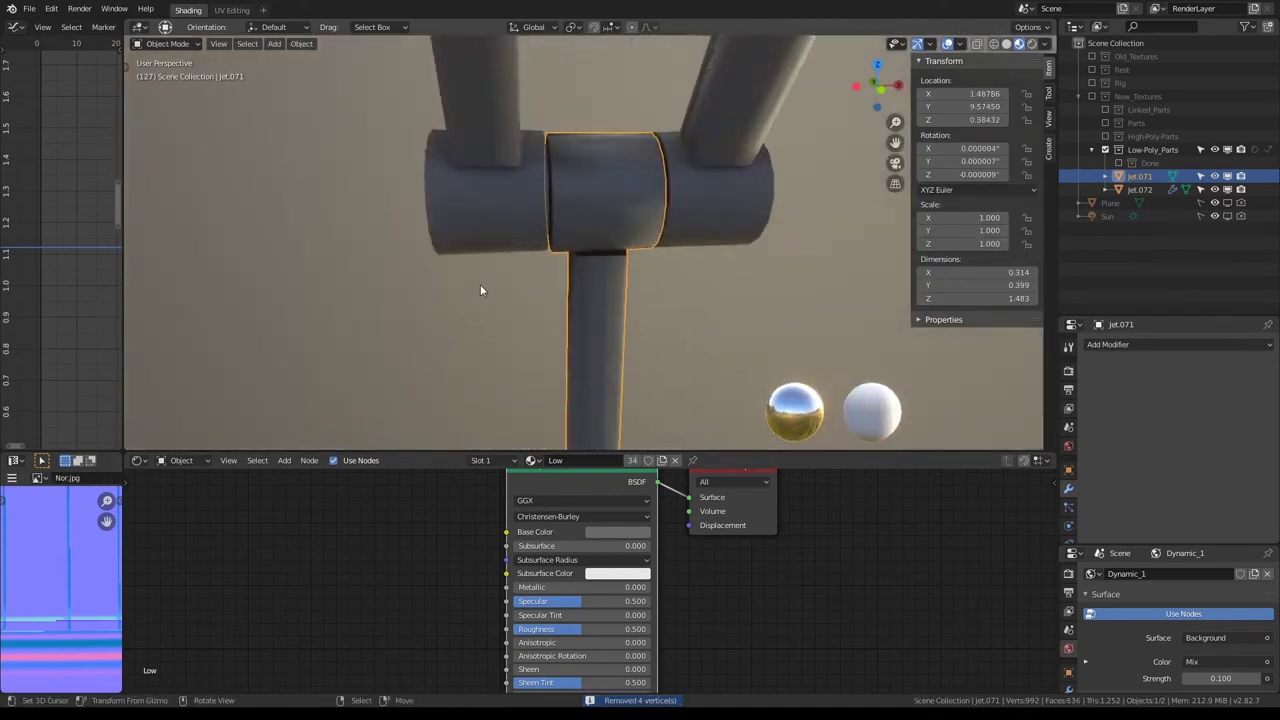
Step: Nudge a vertical edge where the stem meets the joint along Z, then return to Object Mode
key(Tab)
scroll(480, 284, up, 3)
scroll(528, 240, up, 3)
scroll(591, 292, down, 3)
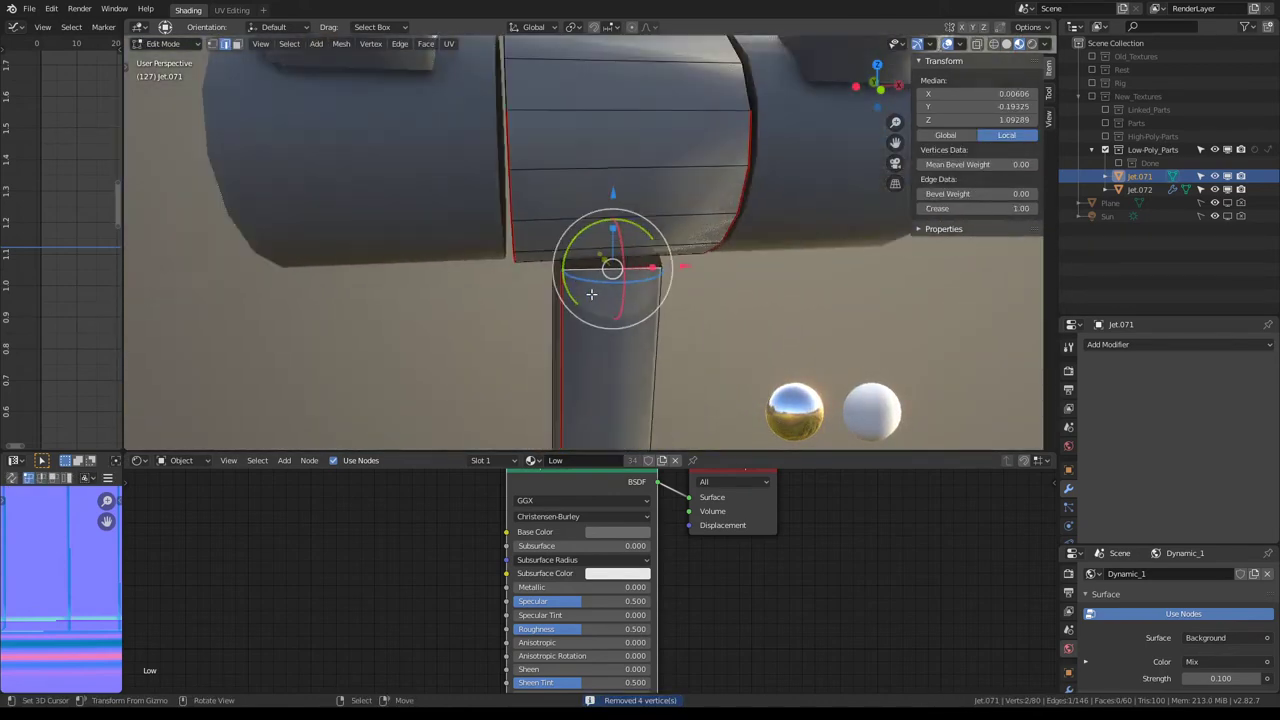
middle_drag(600, 290, 690, 200)
click(690, 200)
key(g)
key(z)
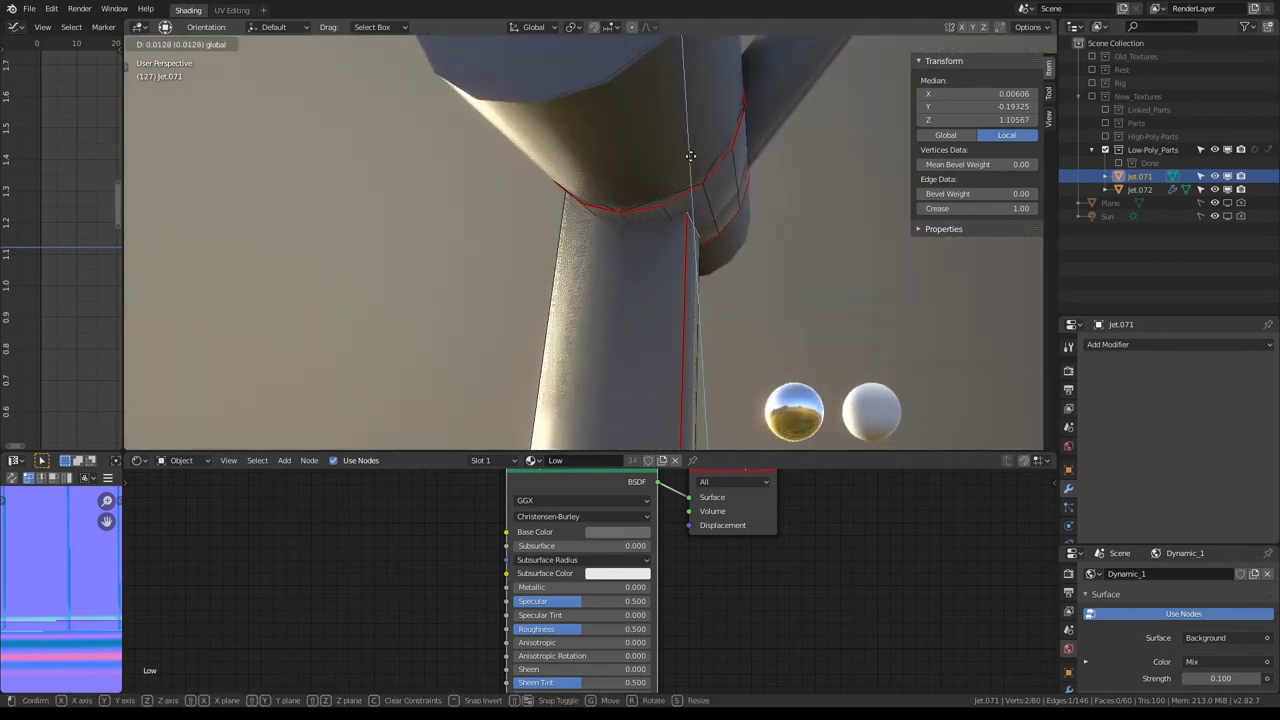
click(690, 155)
key(Tab)
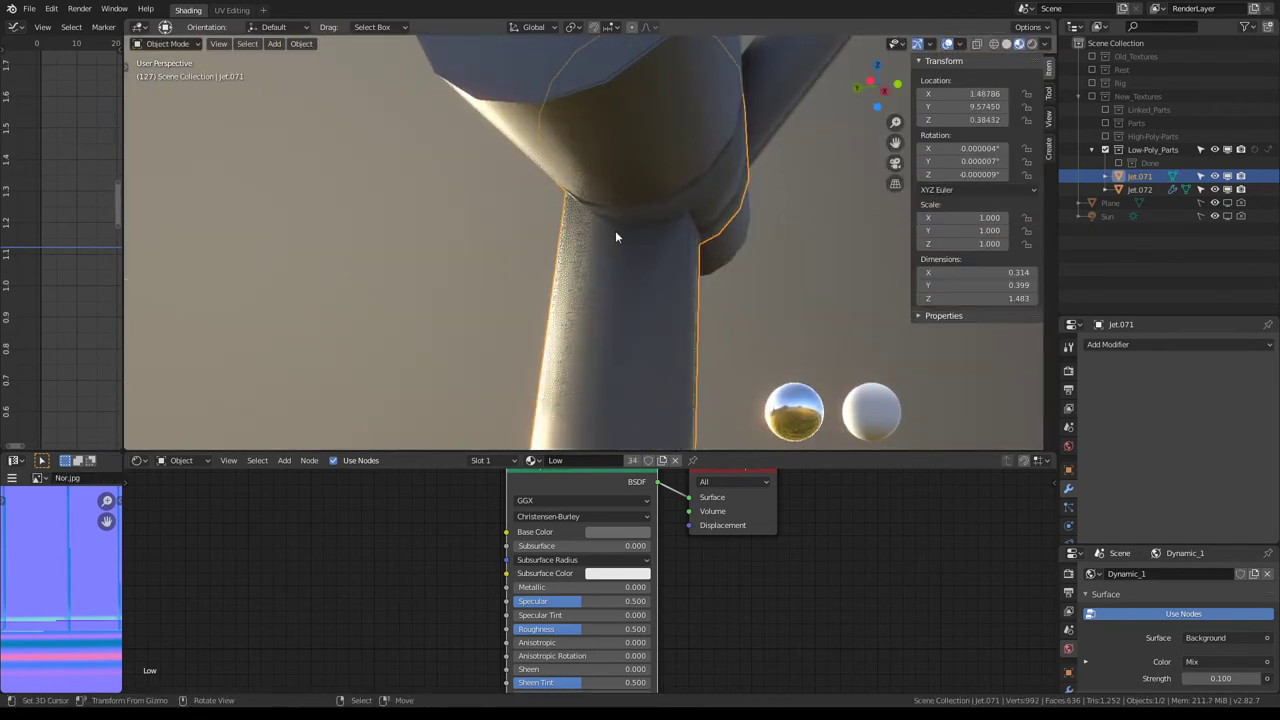
Step: Move Jet.071 into the Done collection and select Jet.072 next
scroll(615, 237, down, 5)
mouse_move(640, 240)
middle_down()
mouse_move(689, 246)
mouse_move(726, 270)
middle_up()
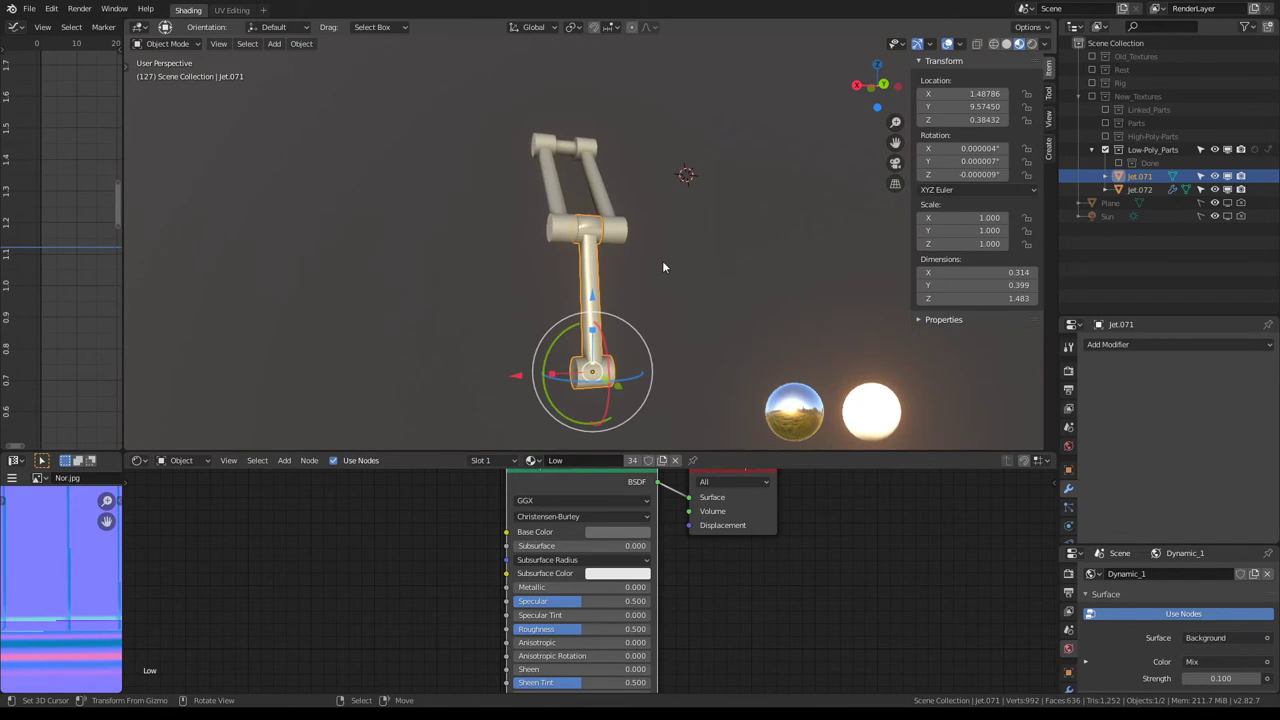
key(m)
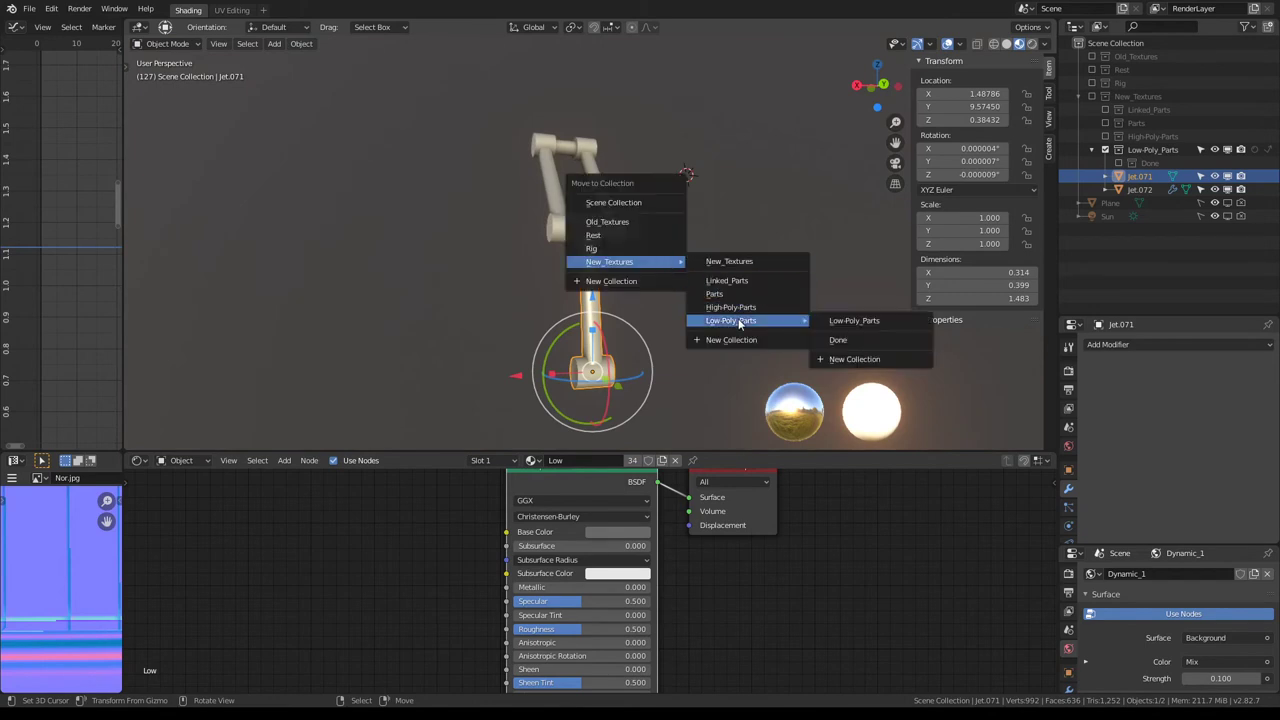
click(845, 341)
click(620, 215)
Step: Inspect the Jet.072 arm mesh, then delete its Mirror modifier in Object Mode
key(Tab)
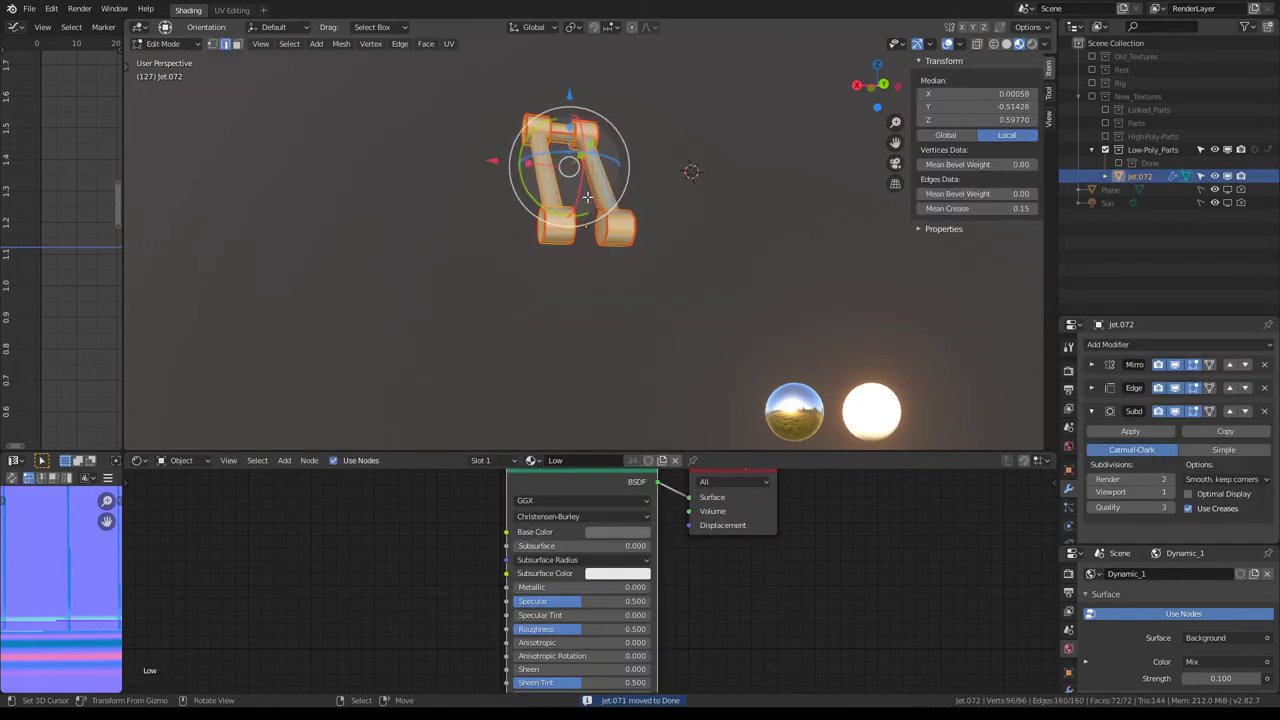
scroll(590, 167, up, 3)
middle_drag(590, 167, 656, 204)
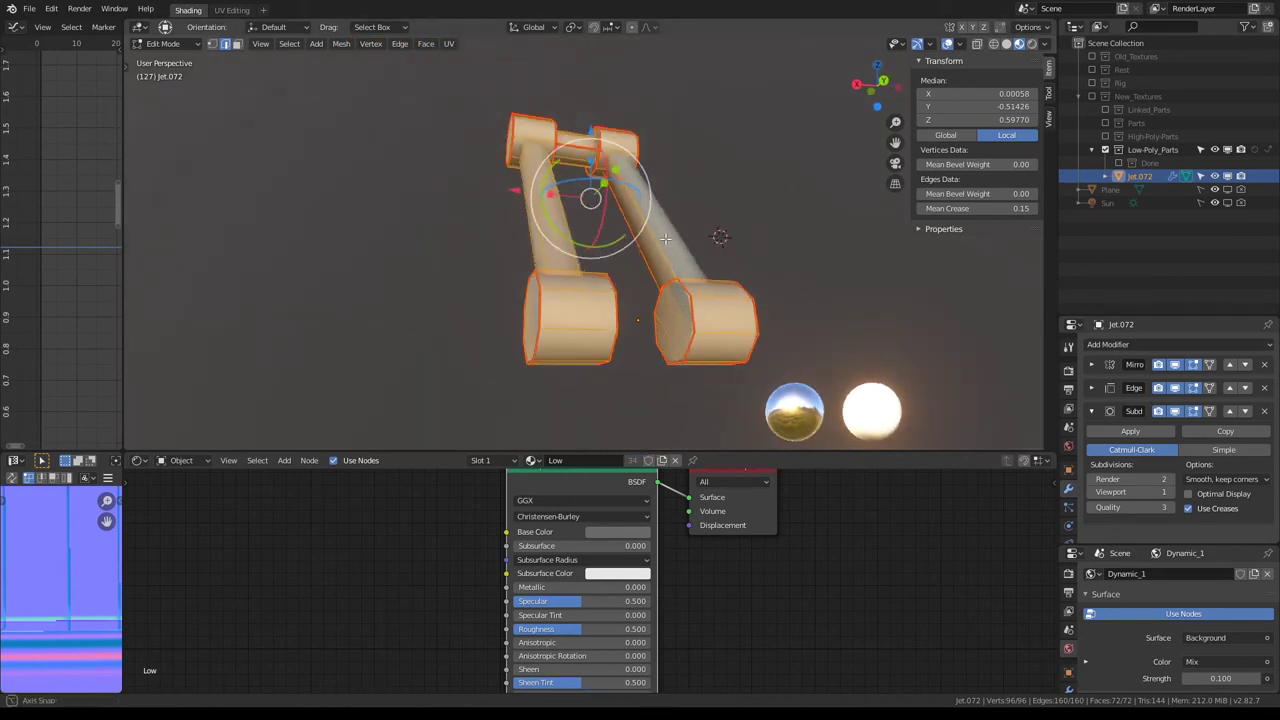
middle_drag(590, 250, 635, 208)
key(Tab)
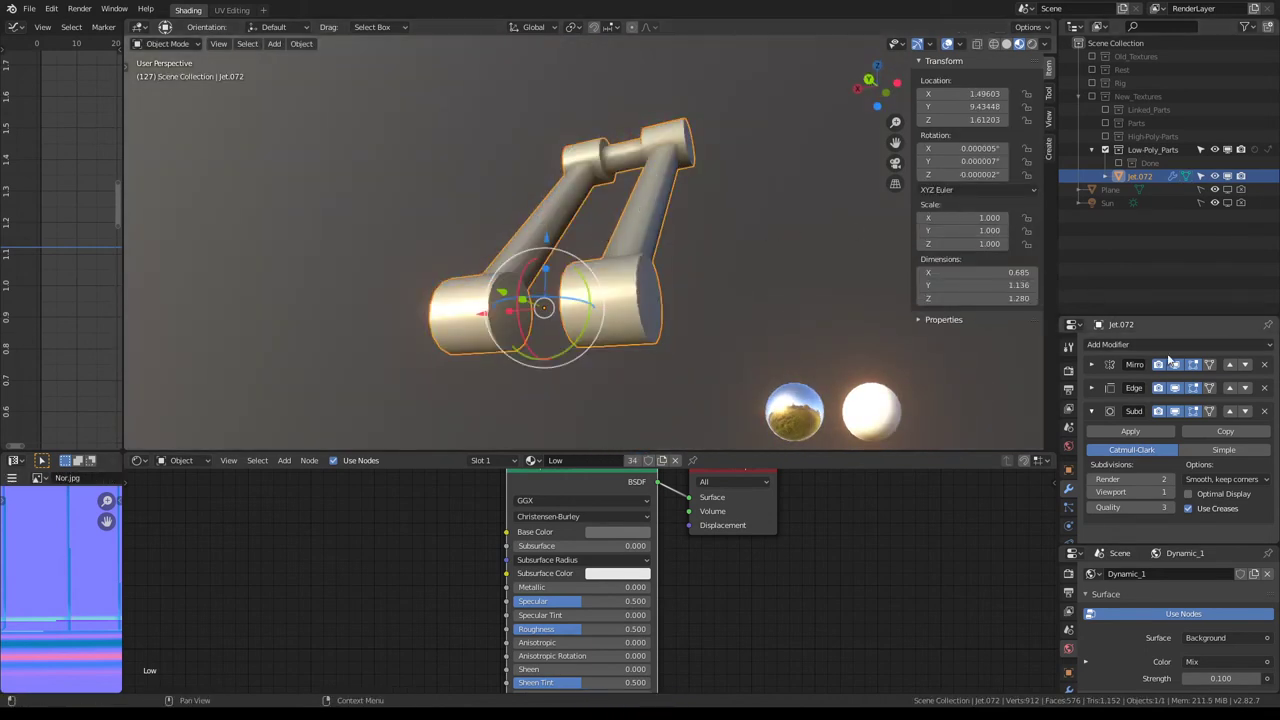
click(1262, 365)
Step: Apply the Edge and Subdivision modifiers, leaving a 456-vertex mesh with an empty stack
click(1093, 388)
click(1175, 366)
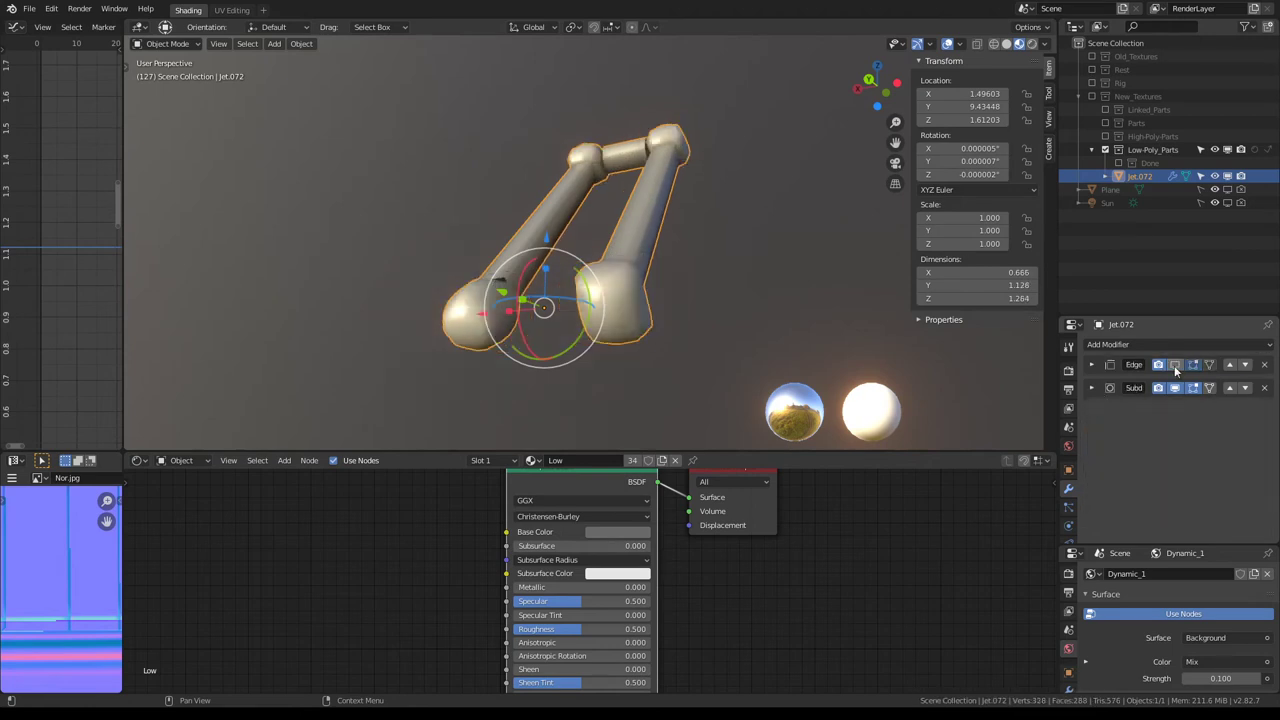
click(1175, 366)
click(1093, 365)
click(1122, 385)
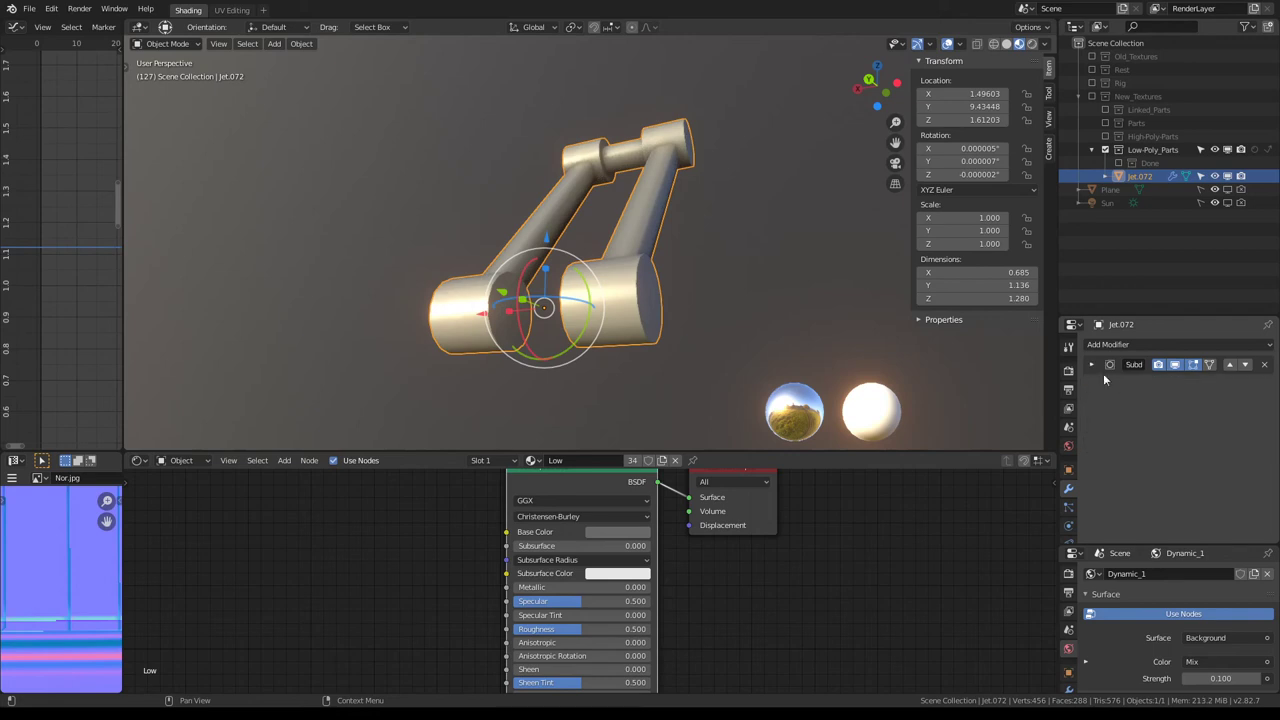
click(1102, 367)
click(1131, 385)
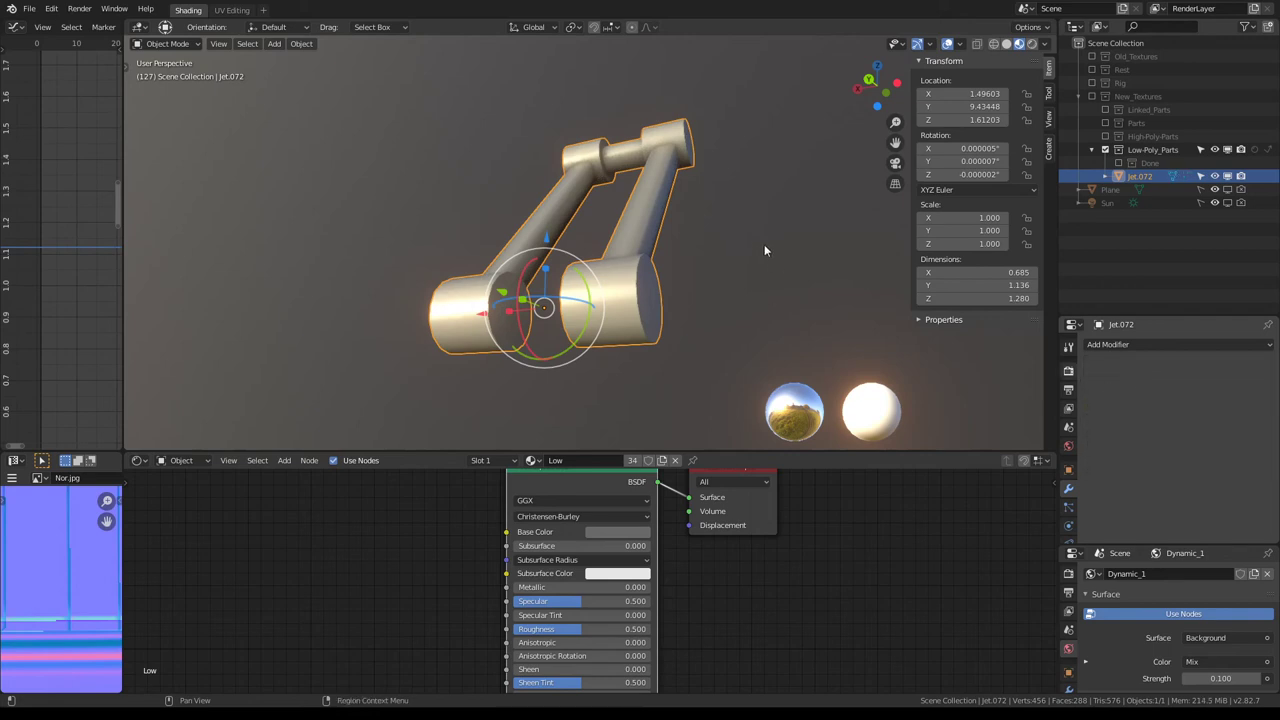
key(Tab)
Step: Select all of Jet.072, run Limited Dissolve, then triangulate and rejoin into quads
key(alt+a)
key(a)
key(q)
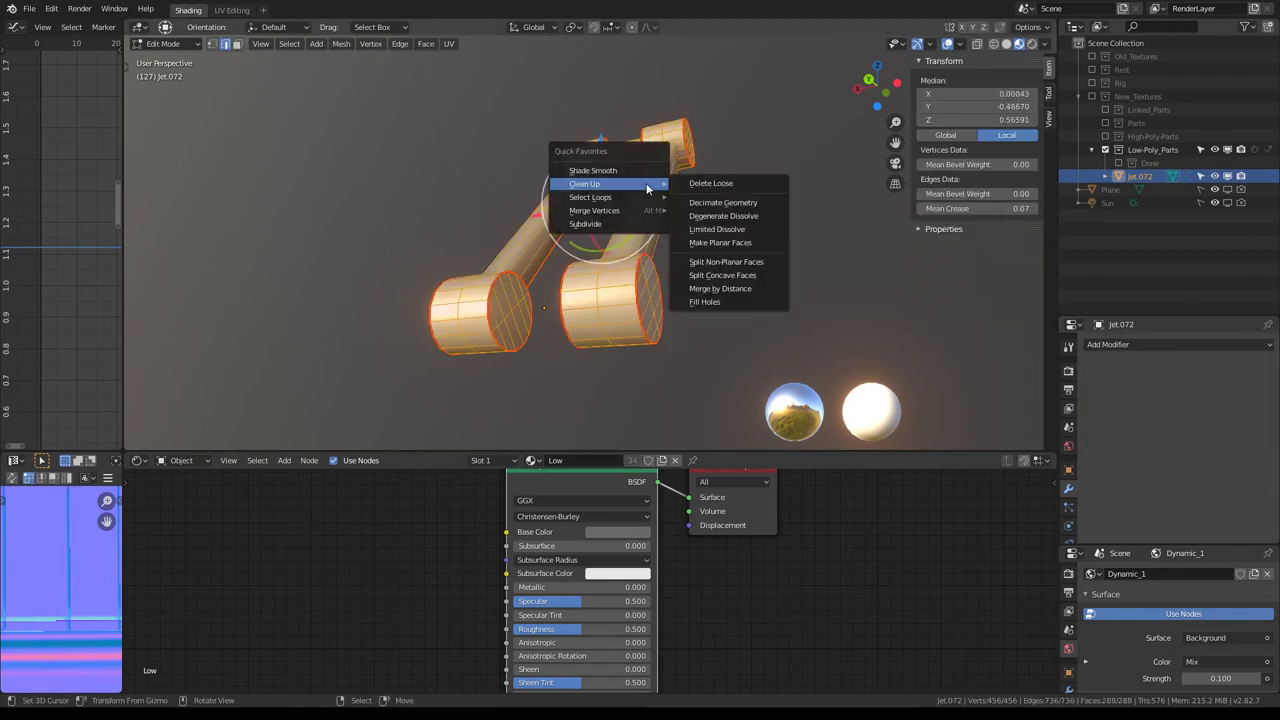
click(768, 229)
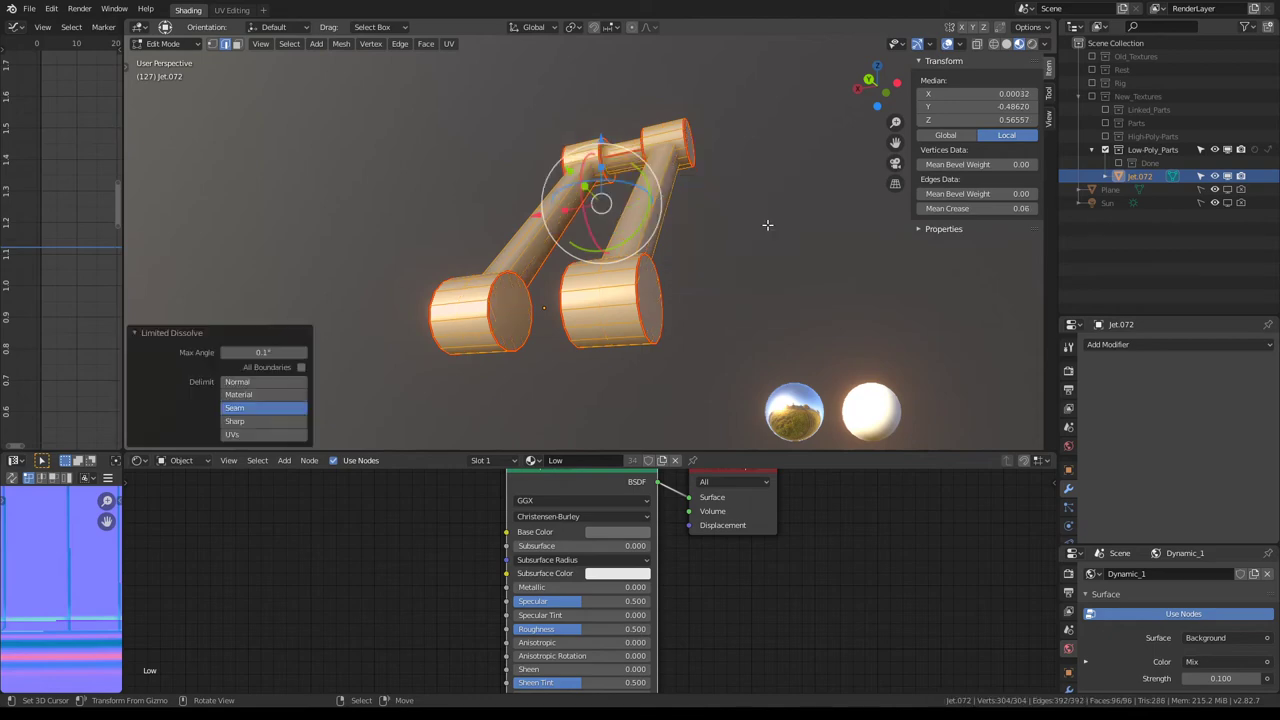
mouse_move(767, 224)
middle_down()
mouse_move(473, 291)
mouse_move(431, 357)
mouse_move(343, 343)
mouse_move(637, 225)
mouse_move(644, 205)
middle_up()
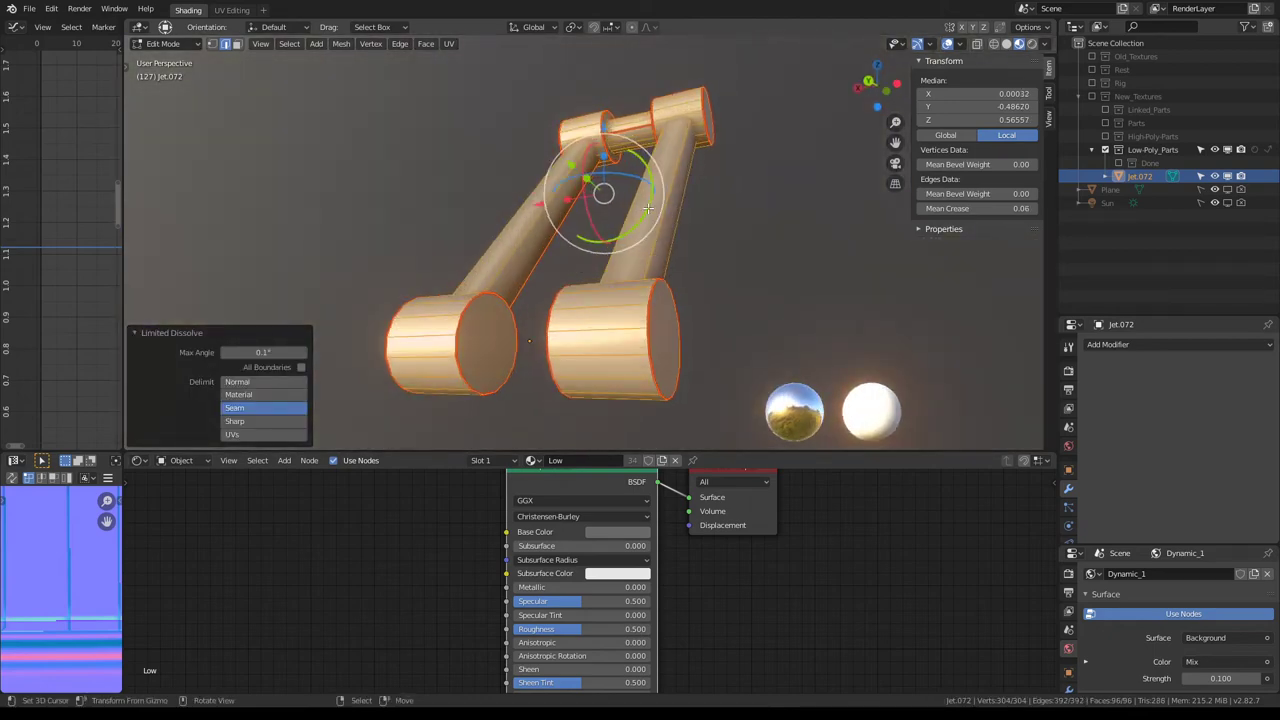
key(ctrl+t)
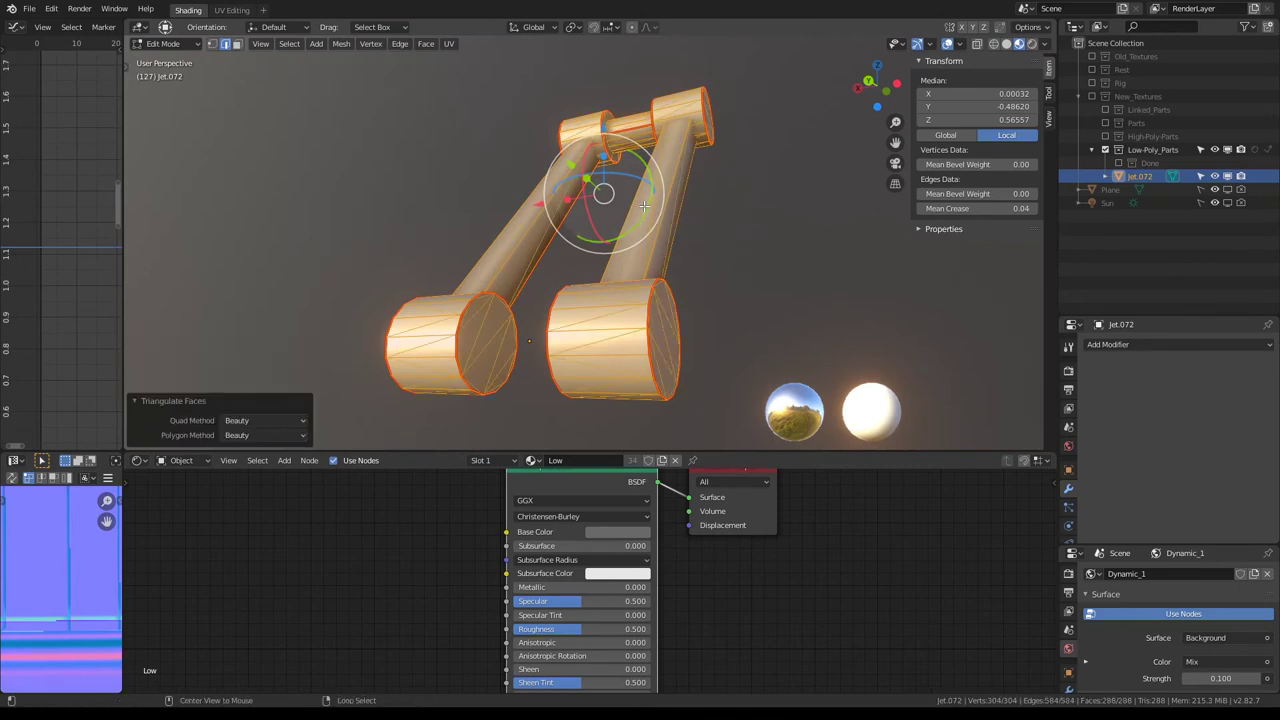
key(alt+j)
scroll(690, 180, up, 3)
scroll(670, 176, up, 3)
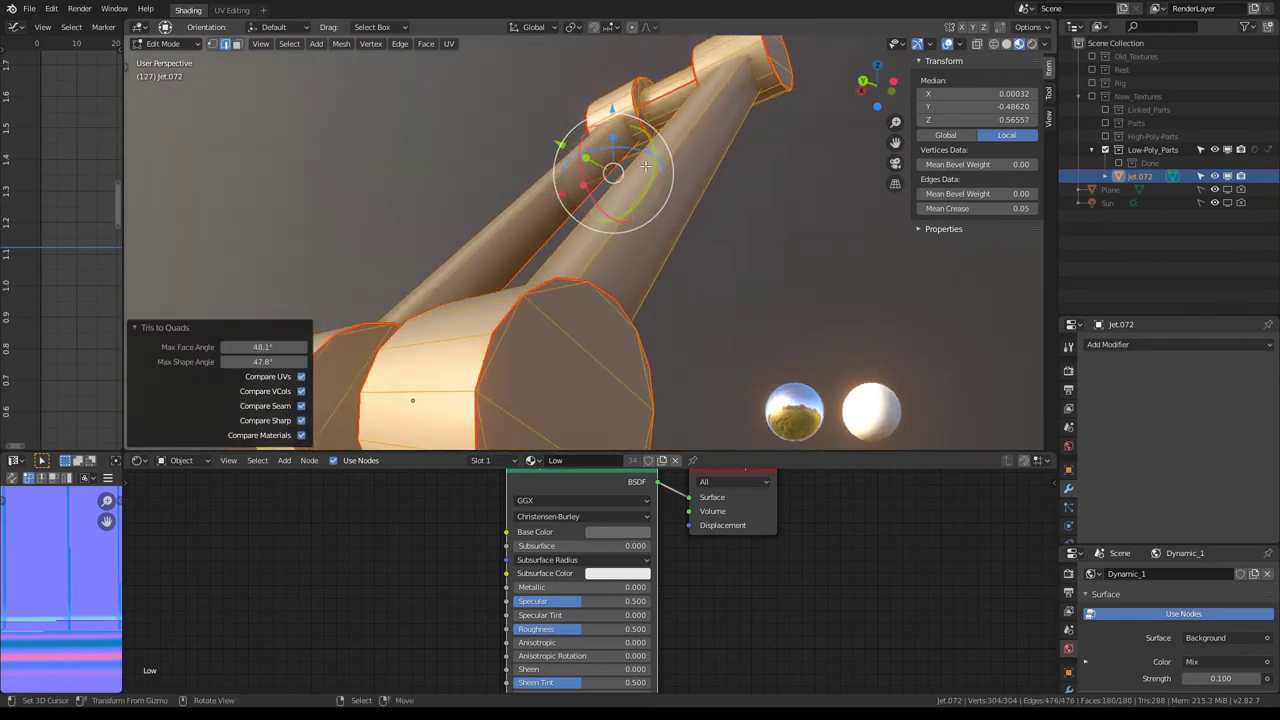
Step: Merge 96 overlapping vertices by distance, then revert the mesh to its uncleaned state
key(q)
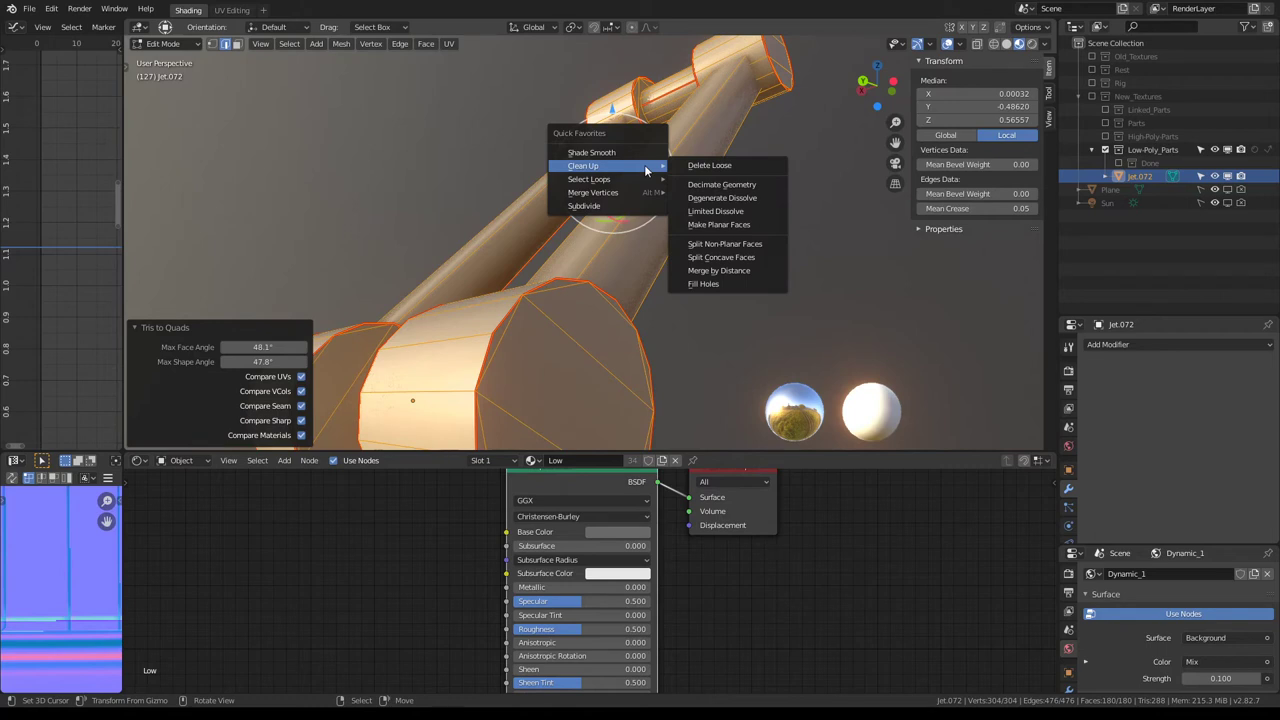
mouse_move(600, 192)
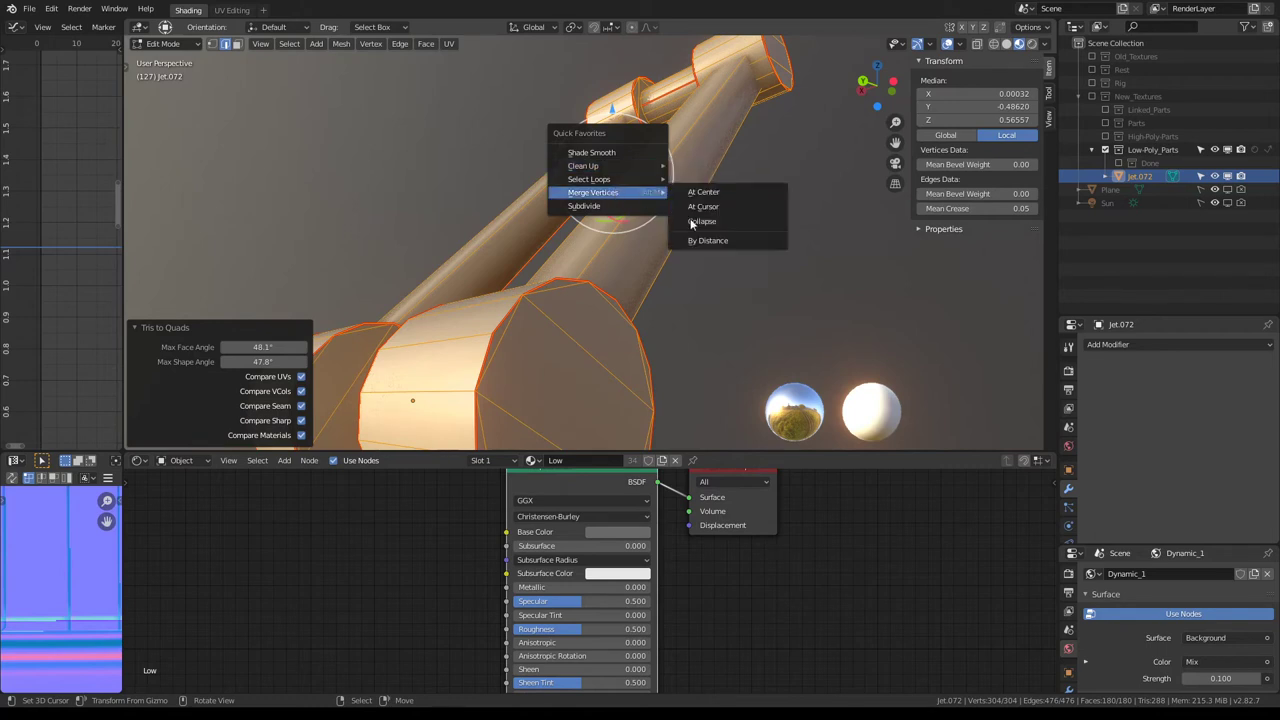
click(691, 244)
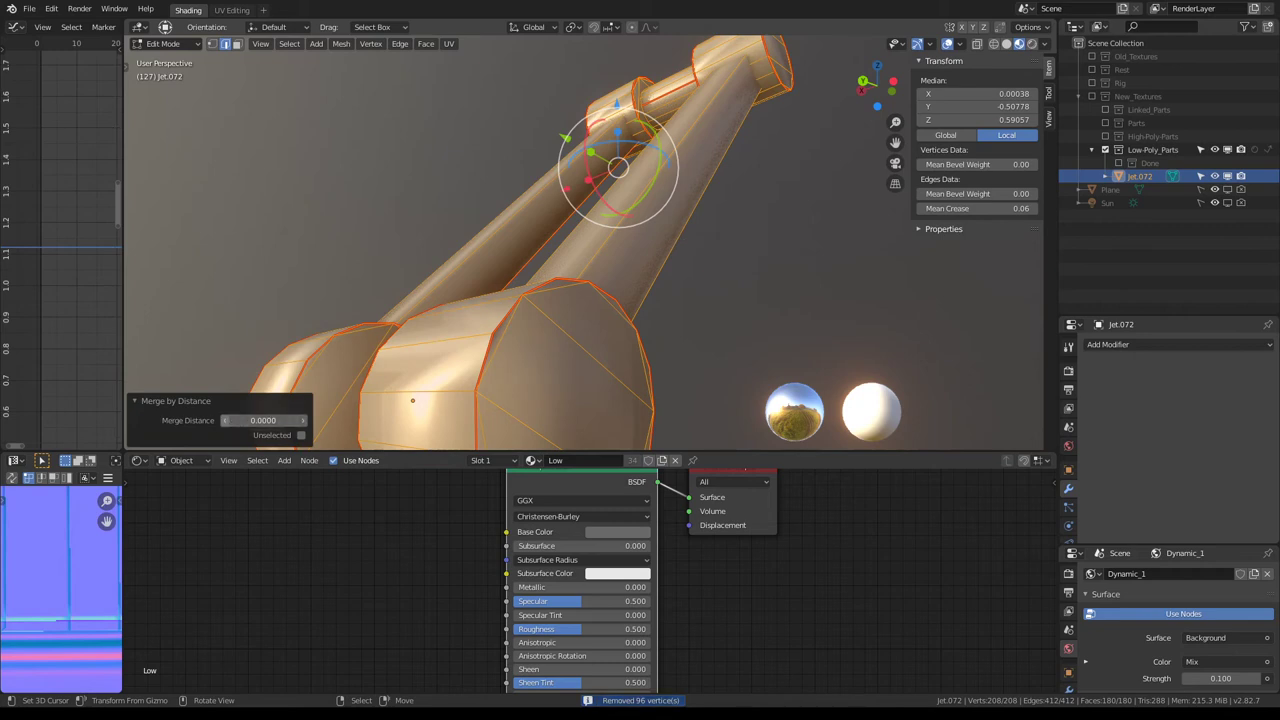
mouse_move(738, 221)
middle_down()
mouse_move(606, 191)
mouse_move(670, 190)
middle_up()
key(Tab)
scroll(610, 190, up, 3)
scroll(592, 182, up, 2)
key(Tab)
key(e)
click(658, 176)
scroll(658, 176, down, 3)
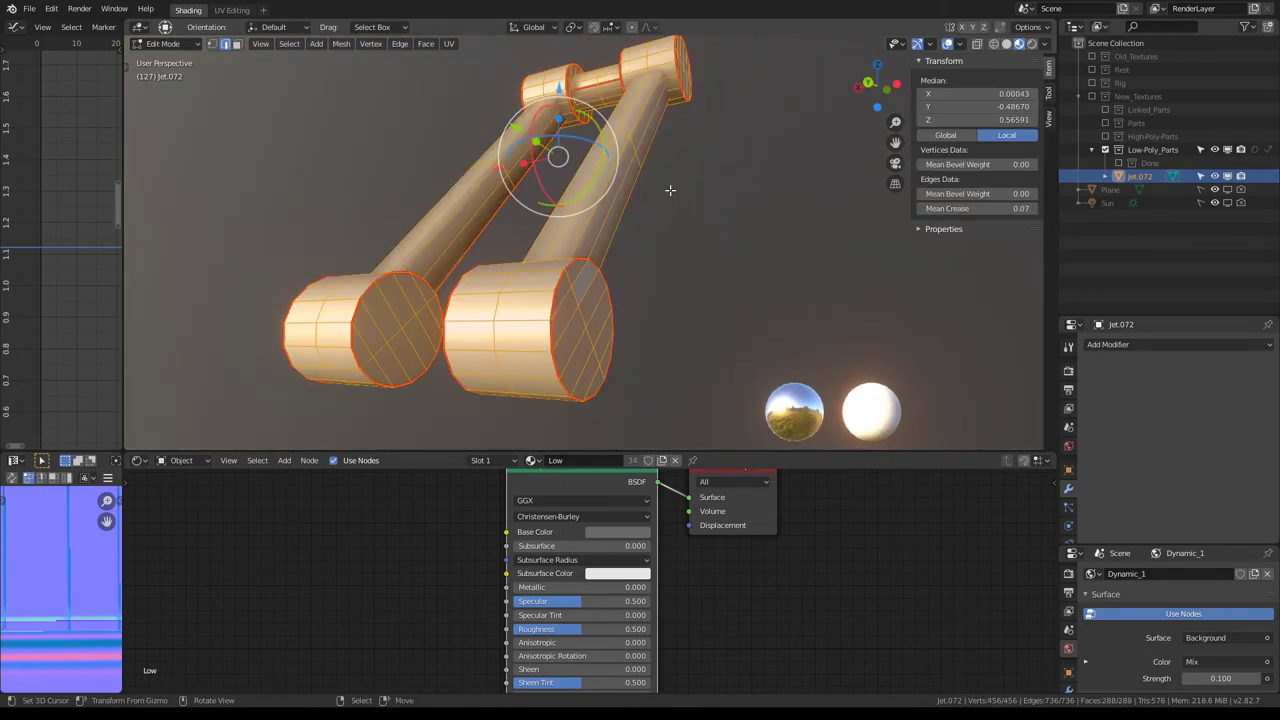
Step: Redo Limited Dissolve and Merge by Distance, removing 96 vertices for 208 total
key(q)
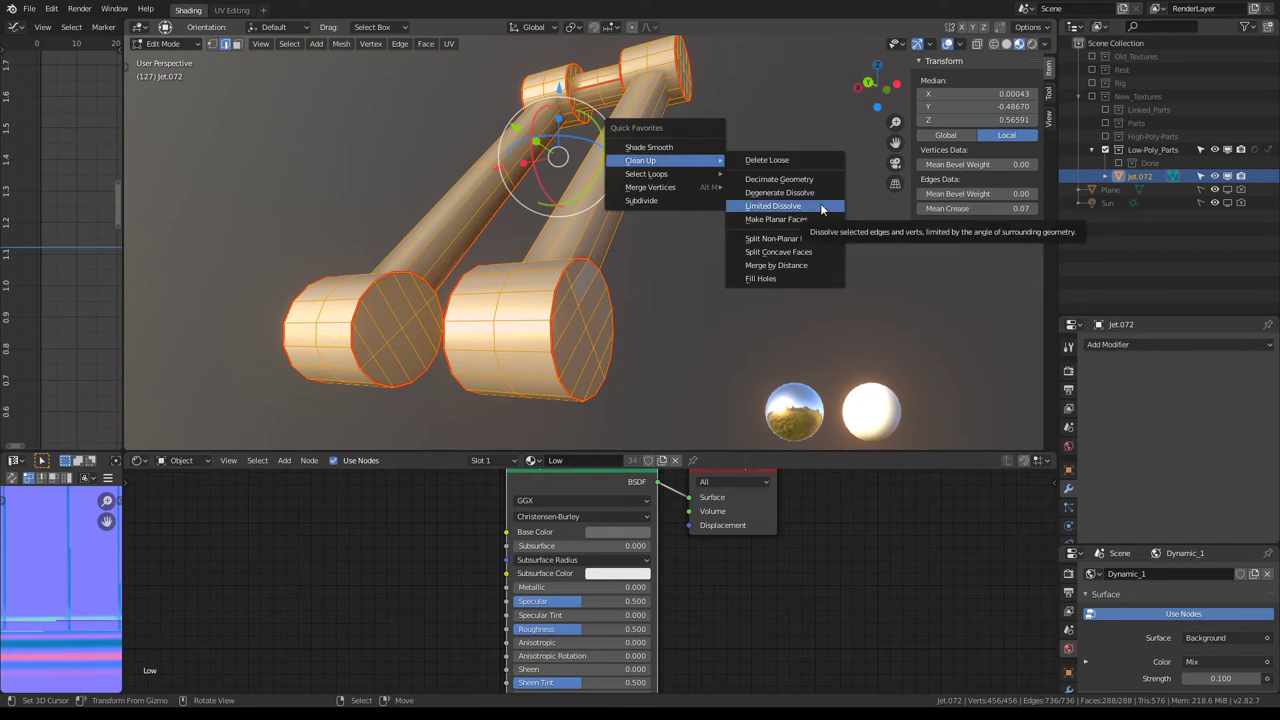
click(820, 205)
key(q)
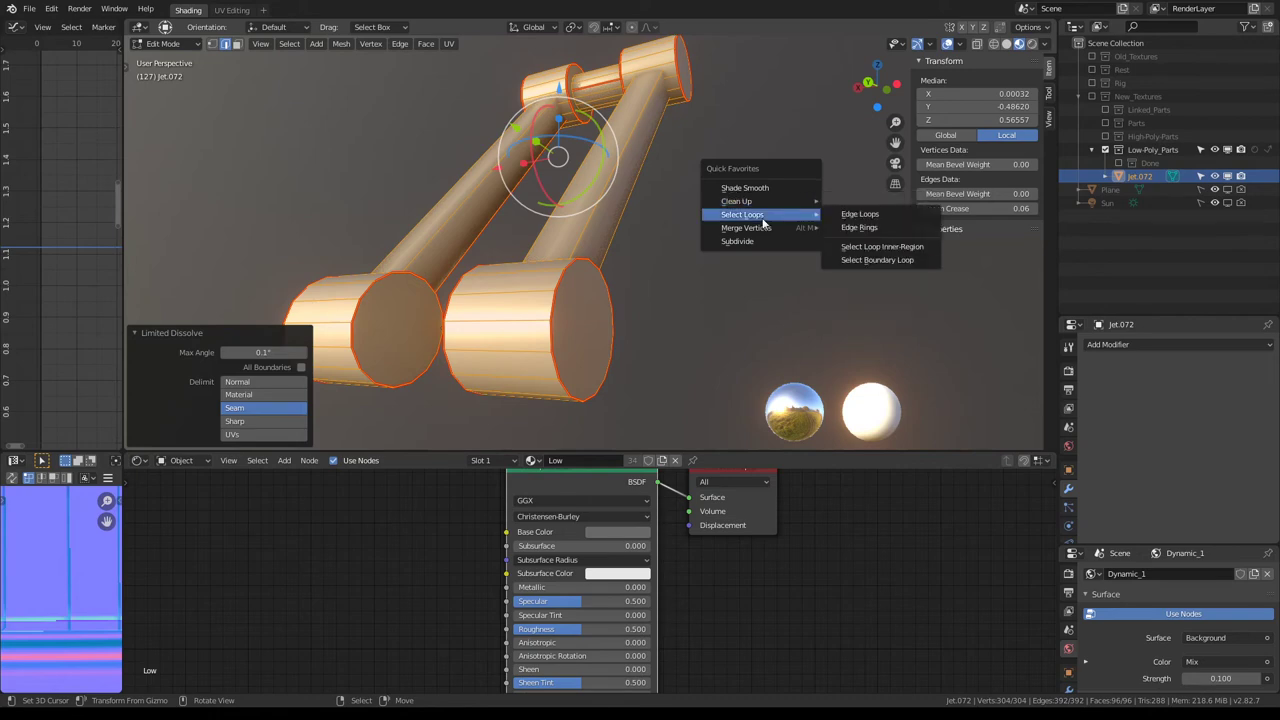
mouse_move(745, 228)
click(876, 275)
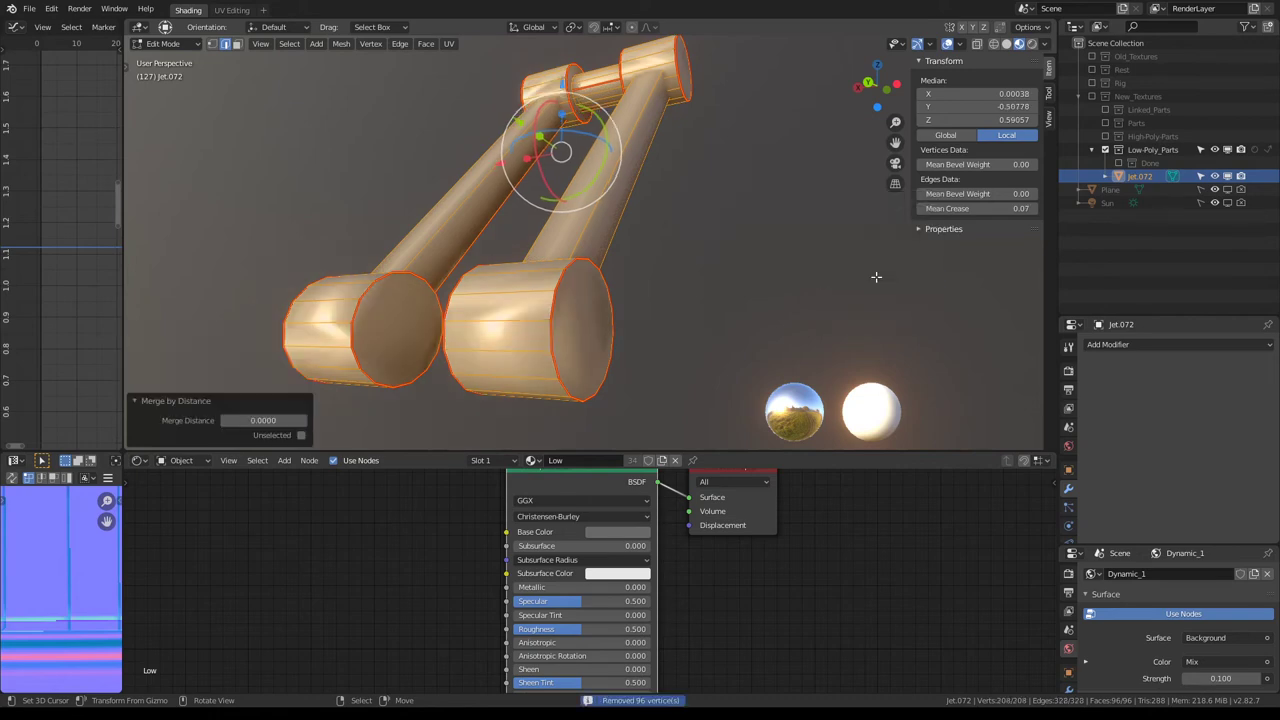
mouse_move(731, 260)
middle_down()
mouse_move(641, 238)
mouse_move(606, 143)
mouse_move(826, 206)
mouse_move(866, 240)
mouse_move(634, 237)
middle_up()
Step: Rejoin triangles into quads and merge Jet.072's vertices by distance with a 0.003 threshold
key(ctrl+t)
key(alt+j)
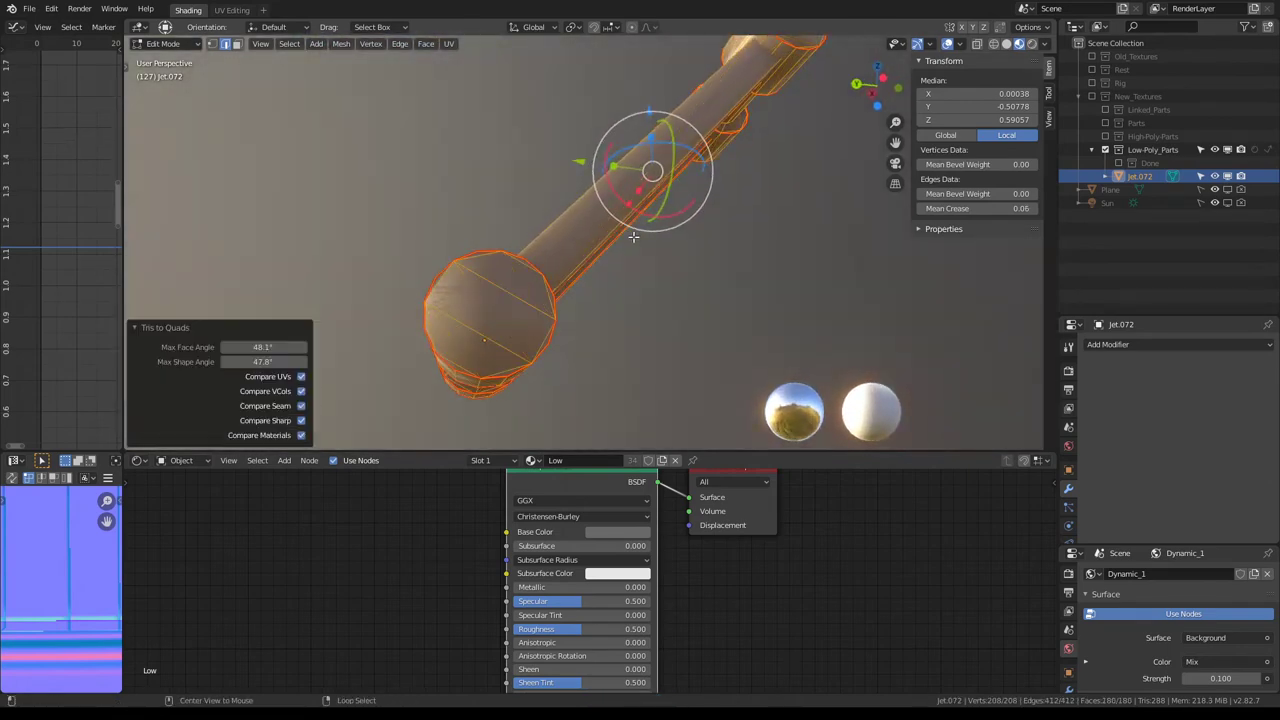
scroll(544, 231, up, 2)
scroll(600, 260, up, 2)
click(668, 244)
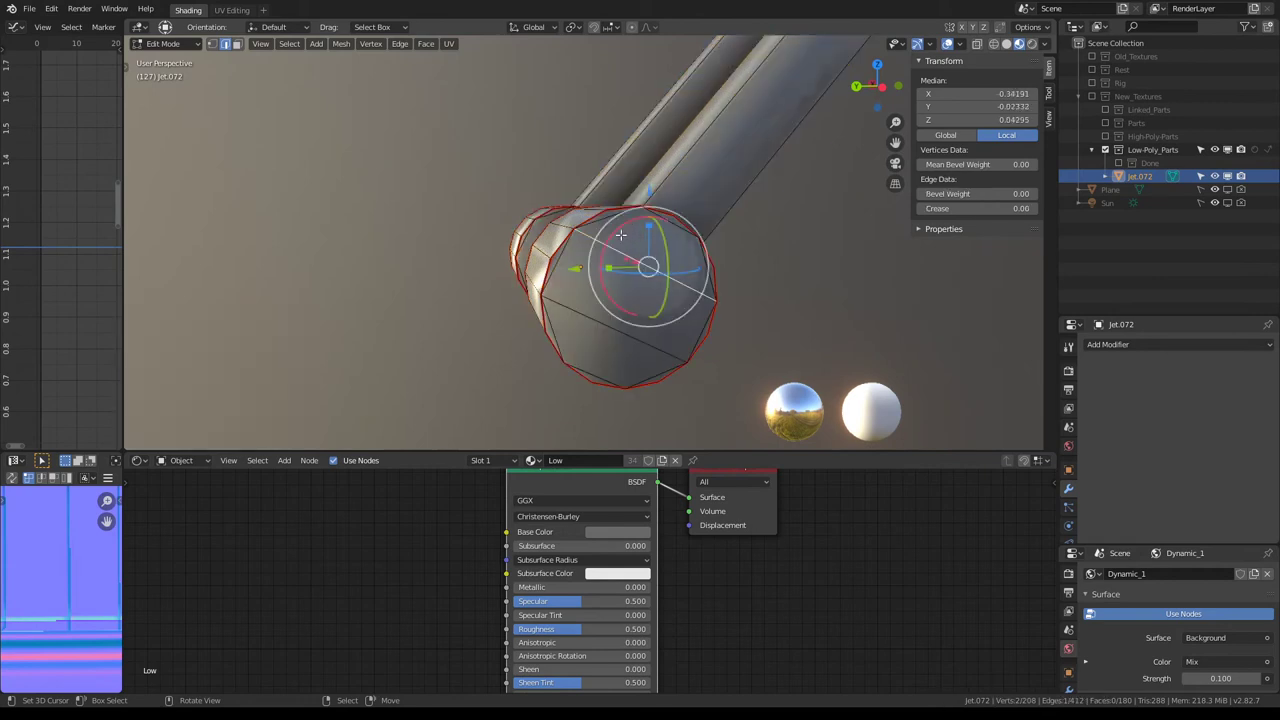
scroll(498, 250, up, 3)
middle_drag(498, 250, 641, 240)
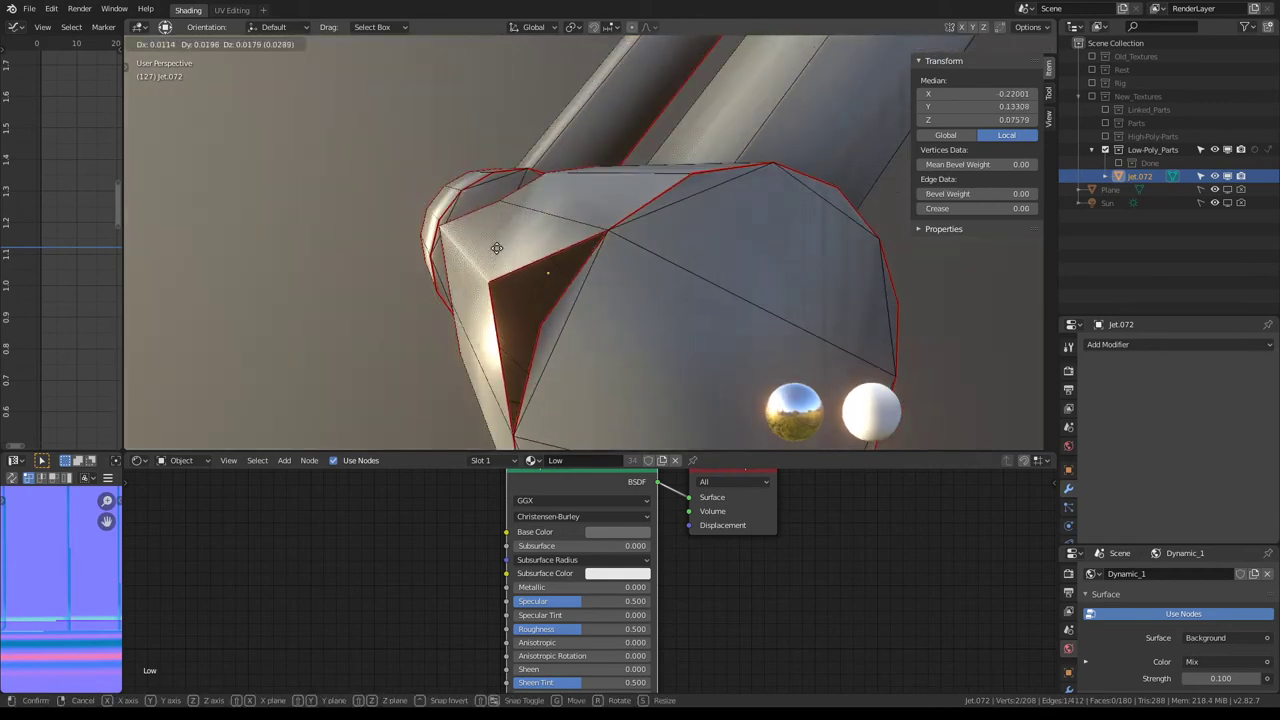
alt+click(641, 240)
key(a)
key(q)
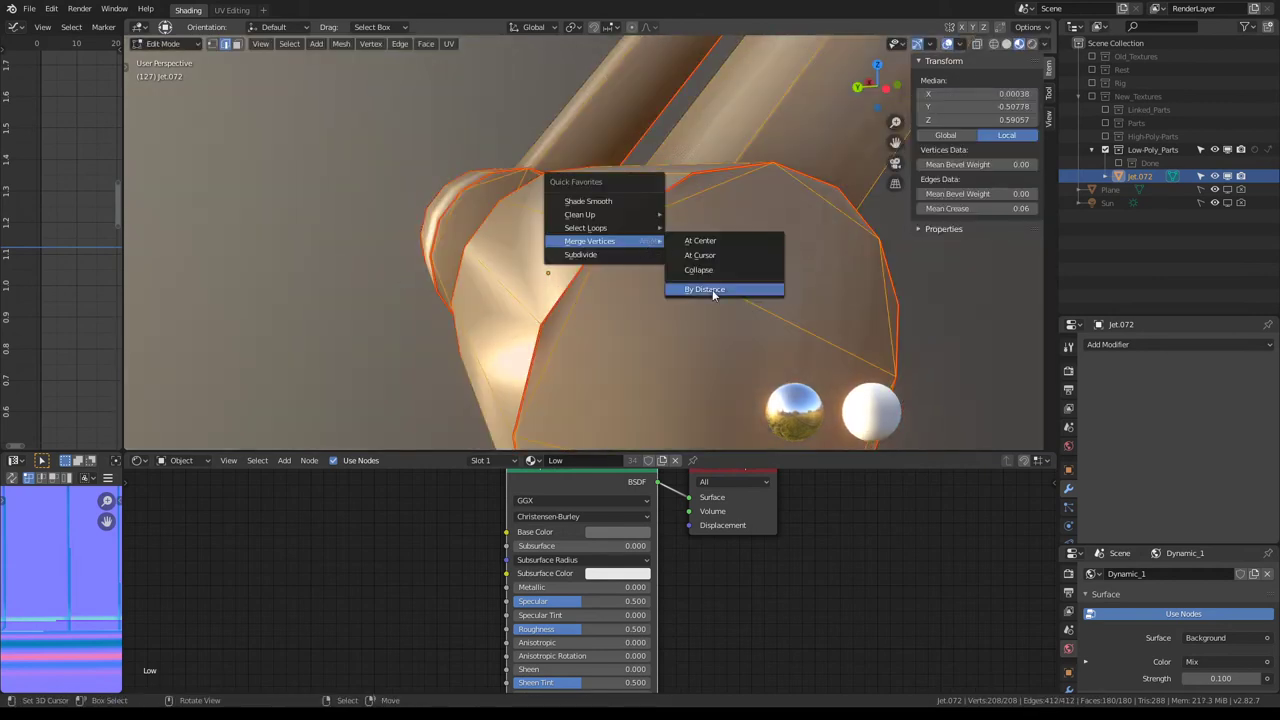
click(714, 291)
drag(293, 420, 310, 420)
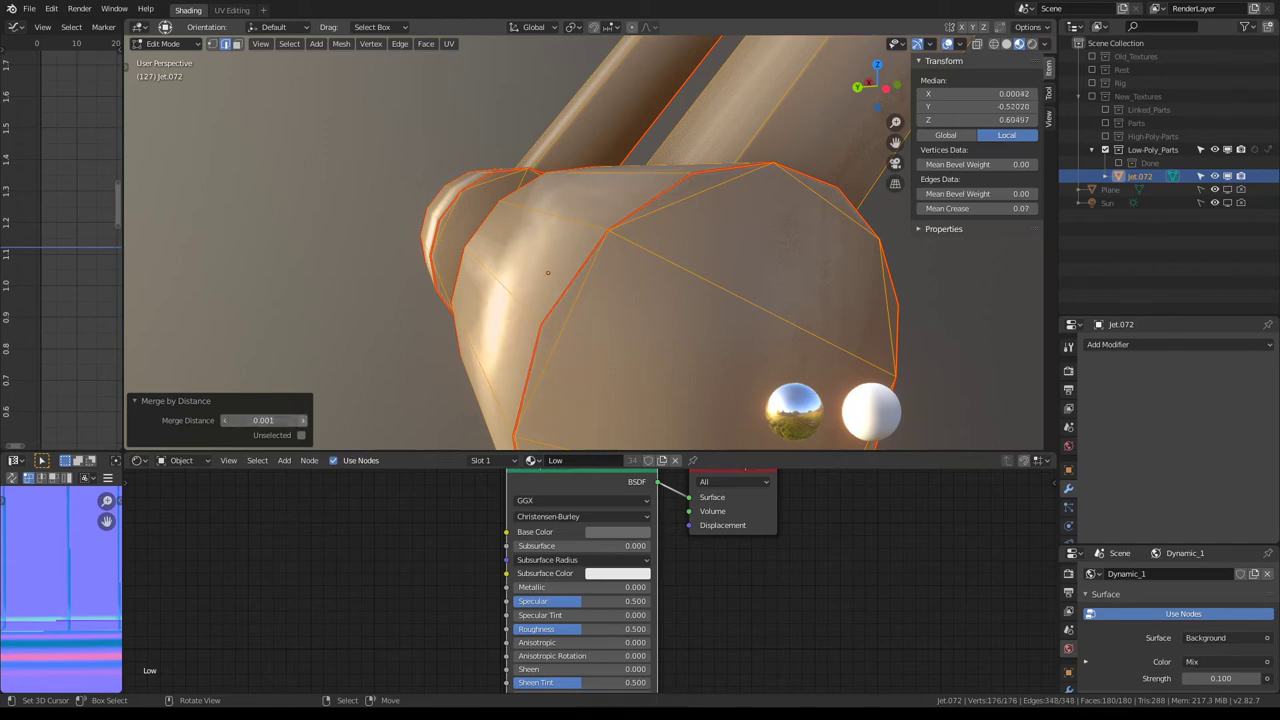
scroll(700, 150, down, 4)
Step: Limited-dissolve the tubes, then triangulate and rejoin their faces into quads
mouse_move(737, 134)
middle_down()
mouse_move(397, 216)
mouse_move(614, 178)
mouse_move(610, 212)
middle_up()
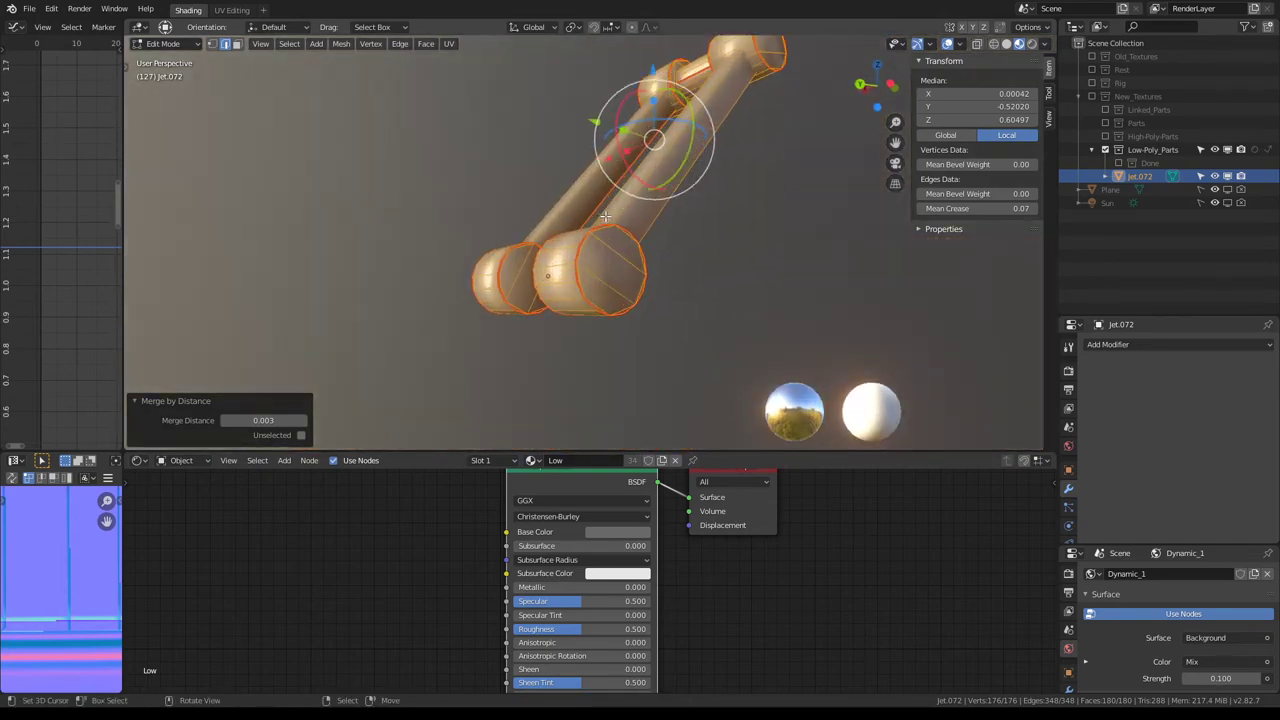
scroll(610, 212, up, 2)
key(q)
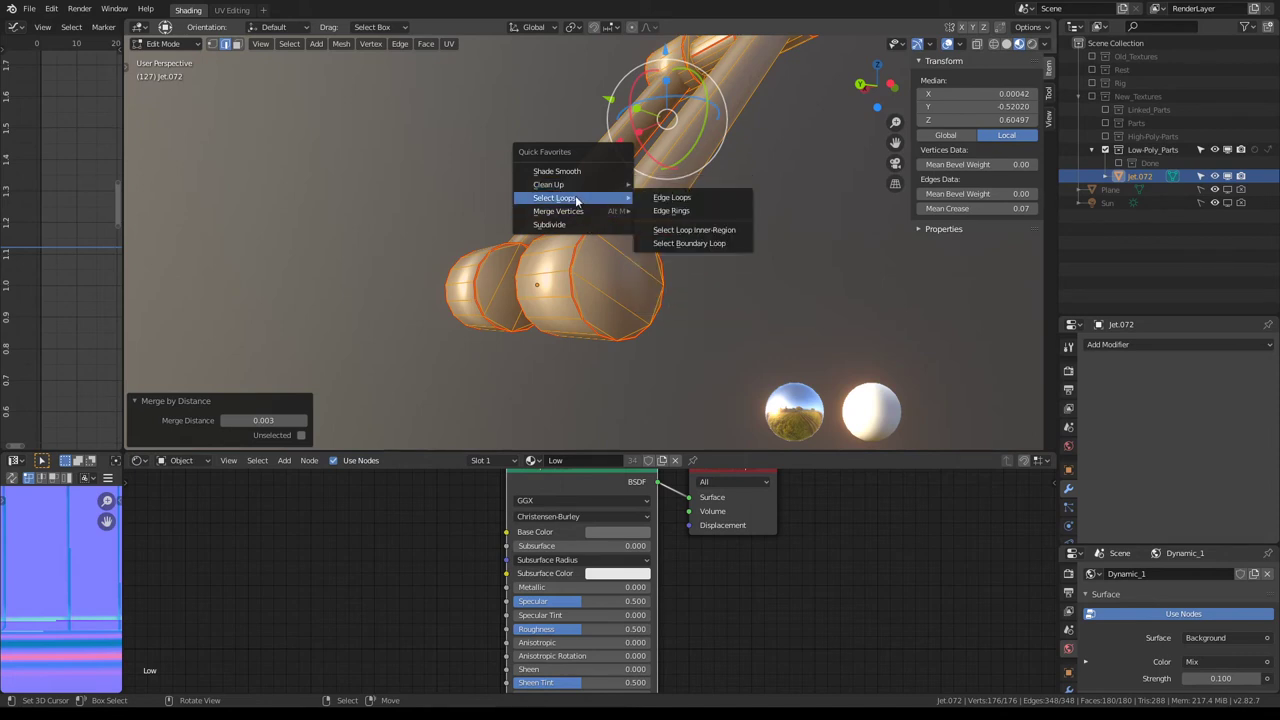
mouse_move(570, 184)
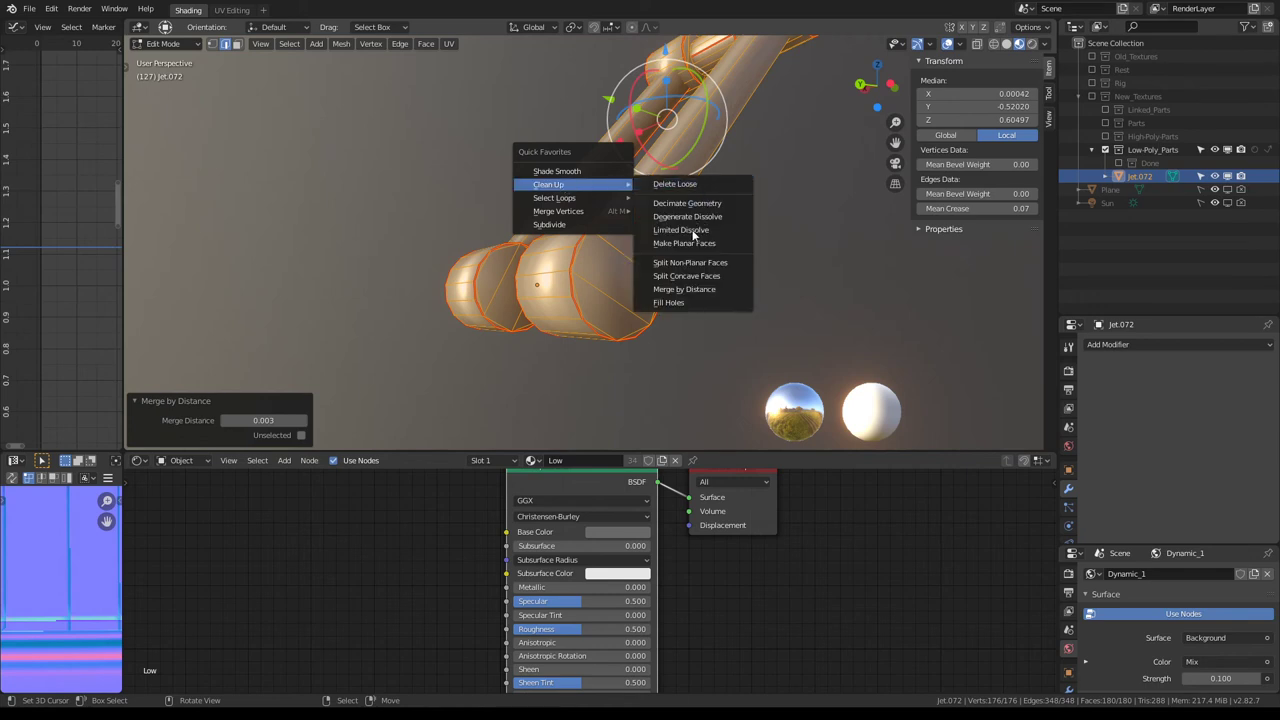
click(691, 231)
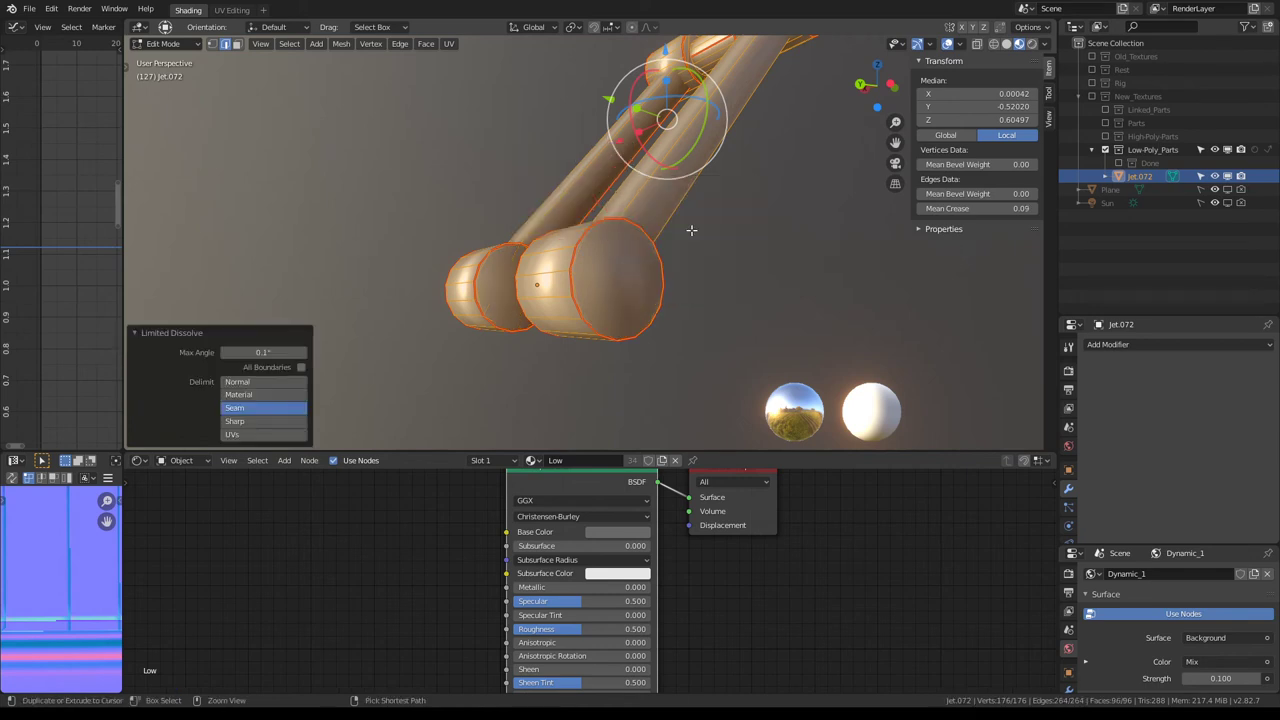
key(ctrl+t)
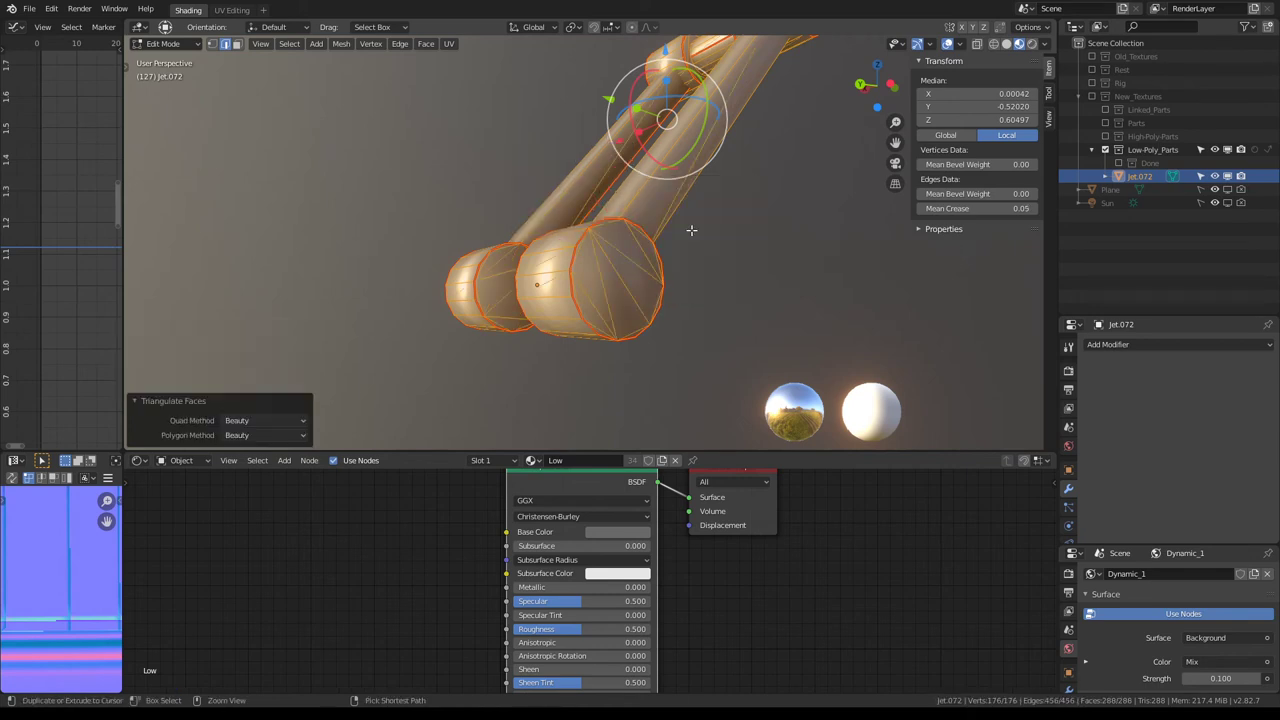
key(alt+j)
scroll(714, 194, up, 2)
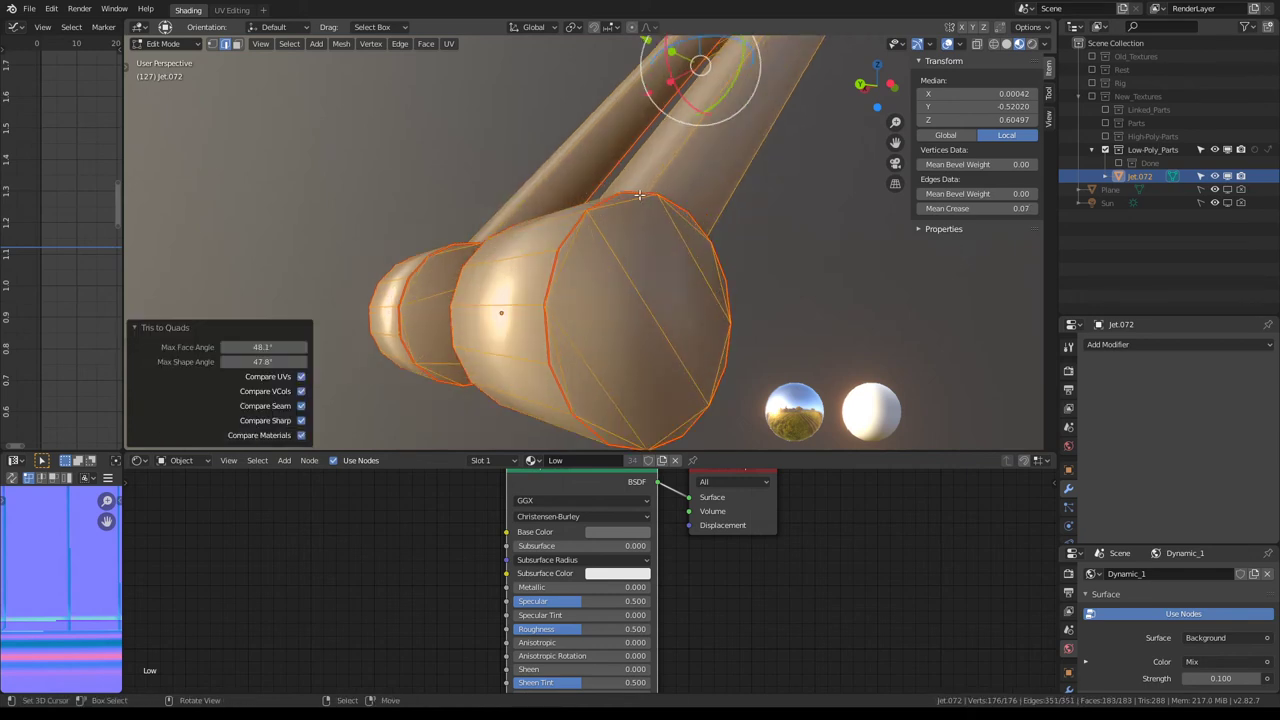
key(Tab)
mouse_move(714, 194)
middle_down()
mouse_move(597, 203)
mouse_move(537, 177)
mouse_move(516, 117)
mouse_move(528, 175)
mouse_move(574, 211)
mouse_move(571, 175)
mouse_move(677, 216)
mouse_move(504, 174)
mouse_move(385, 203)
middle_up()
Step: Nudge two tube-end edges slightly along Y and down along Z
key(Tab)
shift+click(520, 283)
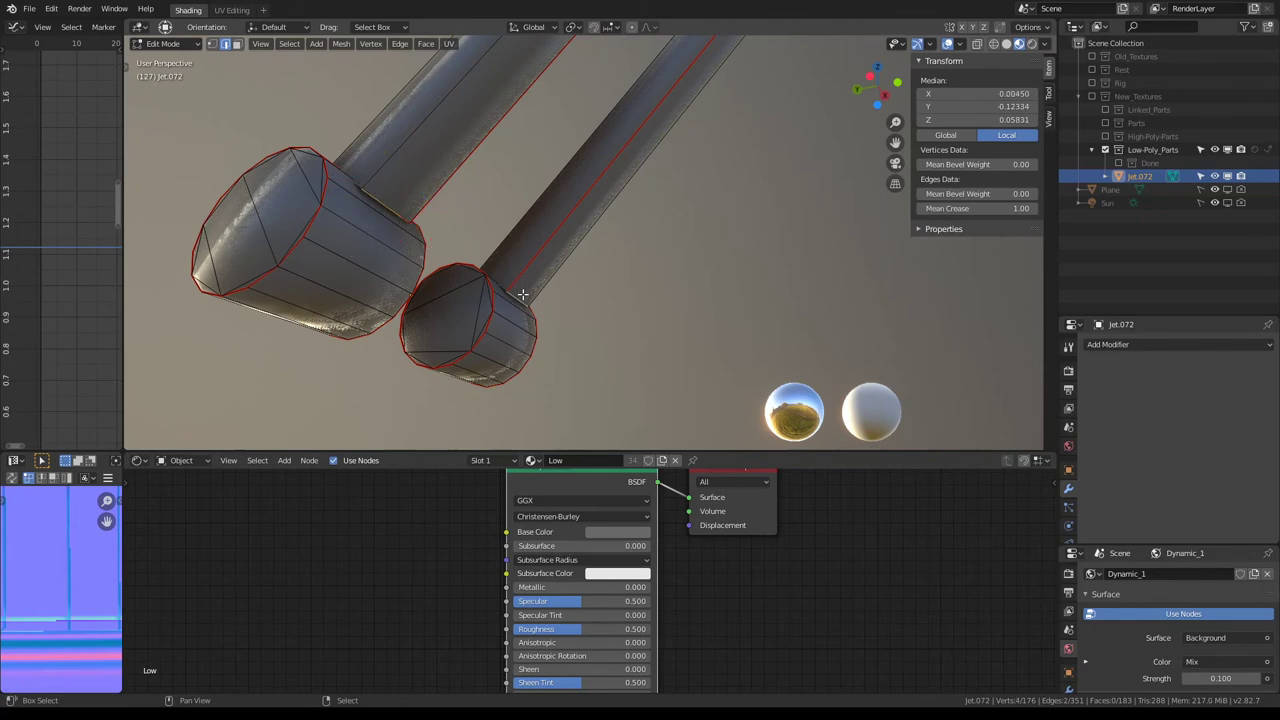
drag(421, 237, 388, 267)
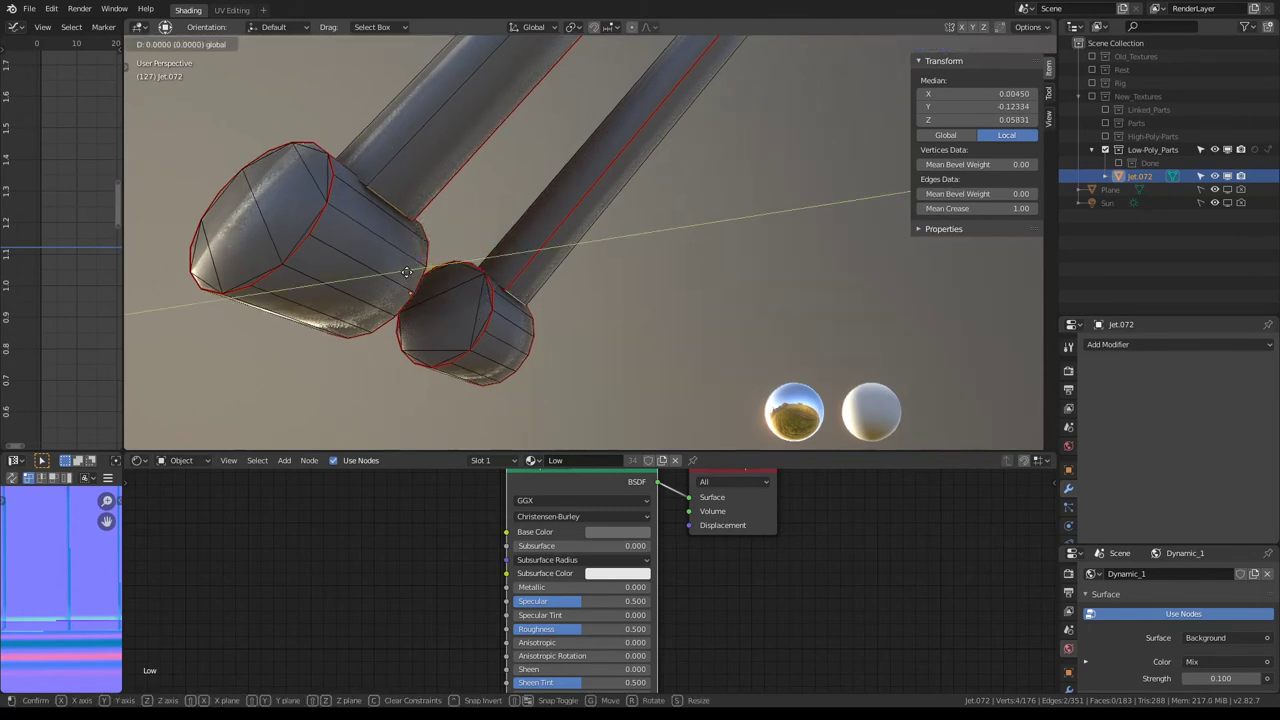
drag(476, 192, 397, 271)
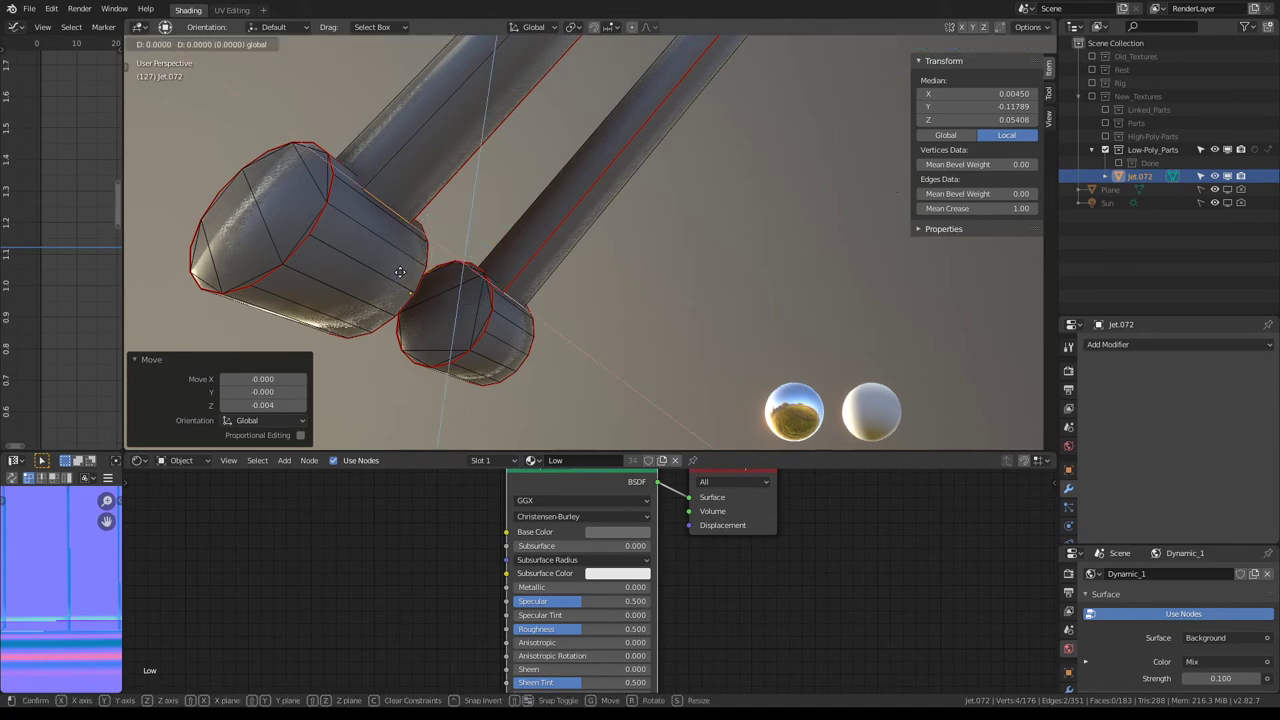
key(Tab)
scroll(505, 196, down, 4)
mouse_move(505, 196)
middle_down()
mouse_move(757, 260)
mouse_move(682, 190)
mouse_move(770, 152)
mouse_move(546, 135)
middle_up()
scroll(547, 135, up, 3)
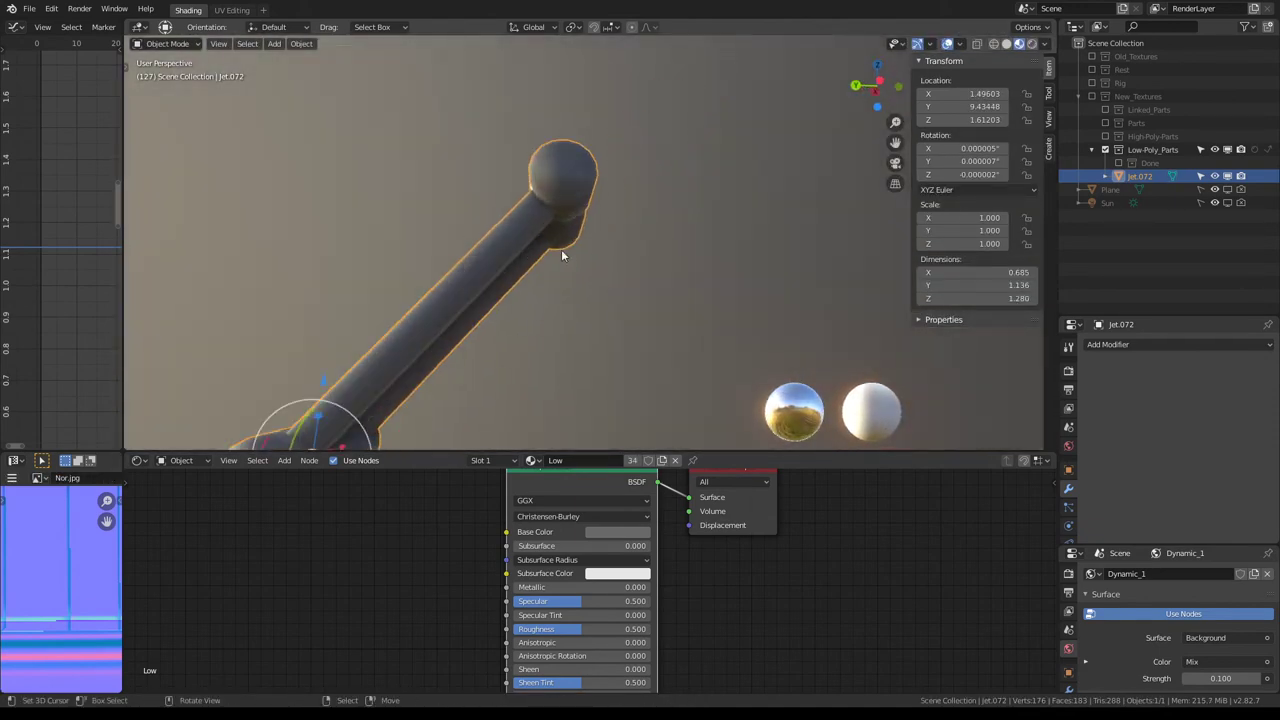
mouse_move(561, 252)
middle_down()
mouse_move(520, 180)
mouse_move(720, 300)
mouse_move(749, 271)
mouse_move(660, 240)
middle_up()
Step: Move Jet.072 into the New_Textures > Low-Poly_Parts > Done collection
key(Tab)
scroll(640, 230, down, 6)
key(Tab)
key(m)
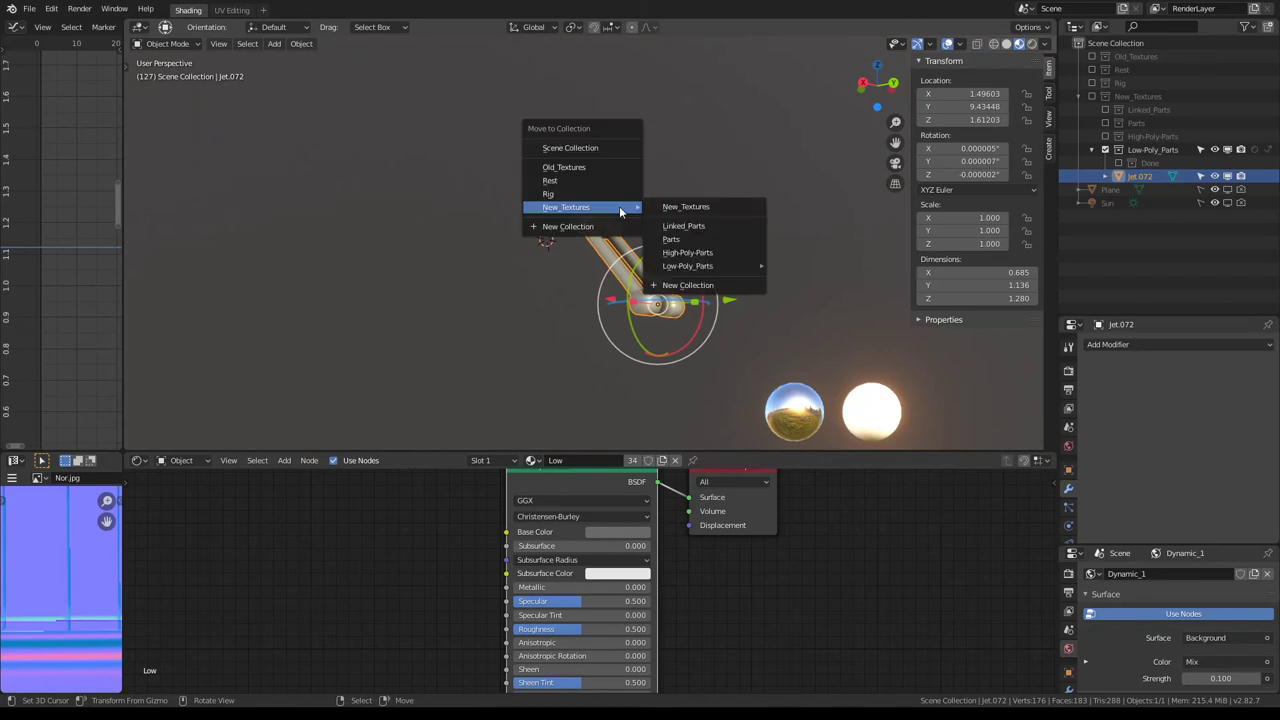
mouse_move(688, 266)
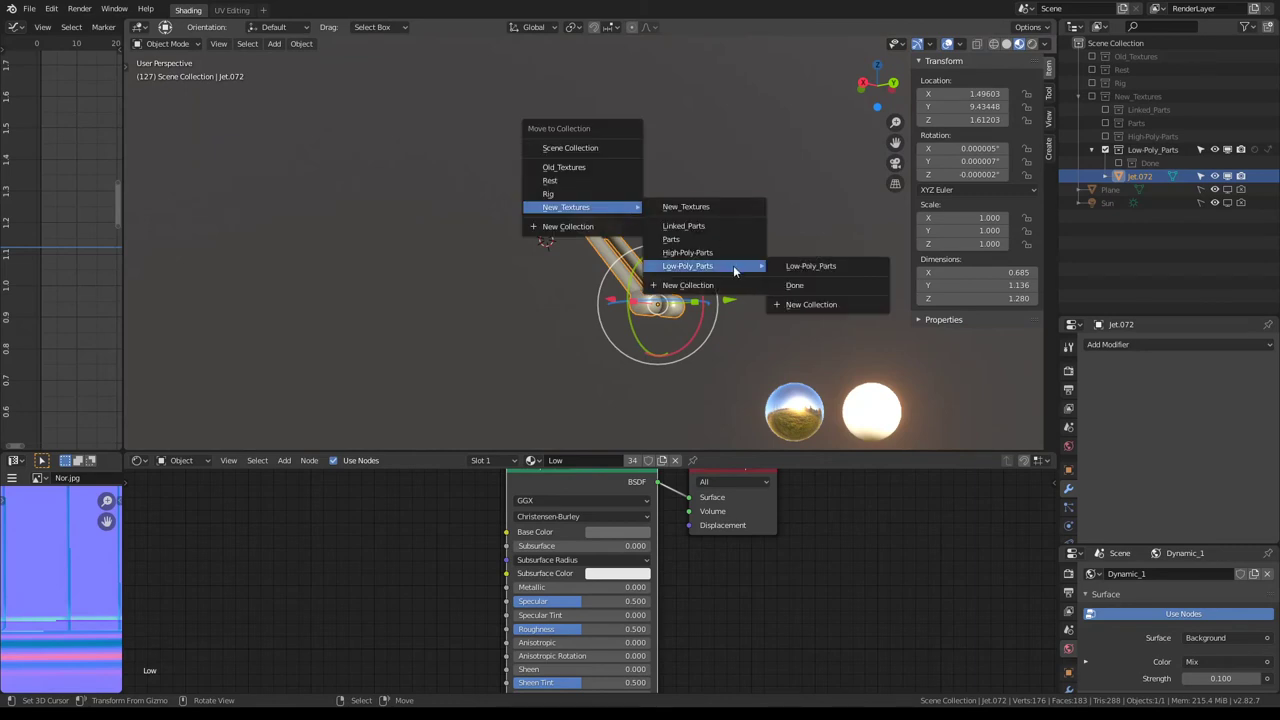
click(792, 286)
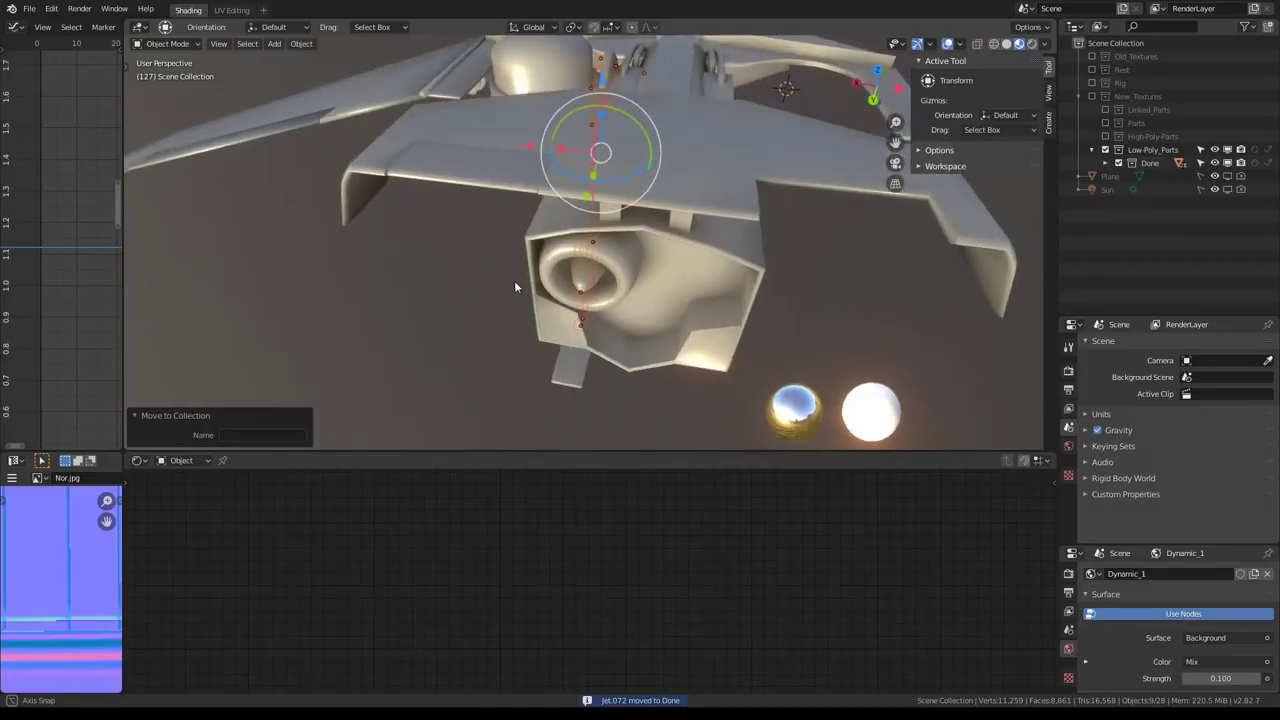
Step: Orbit around the assembled jet, selecting Jet.065 and checking the landing gear and turret
mouse_move(514, 280)
middle_down()
mouse_move(639, 246)
mouse_move(592, 286)
middle_up()
click(632, 168)
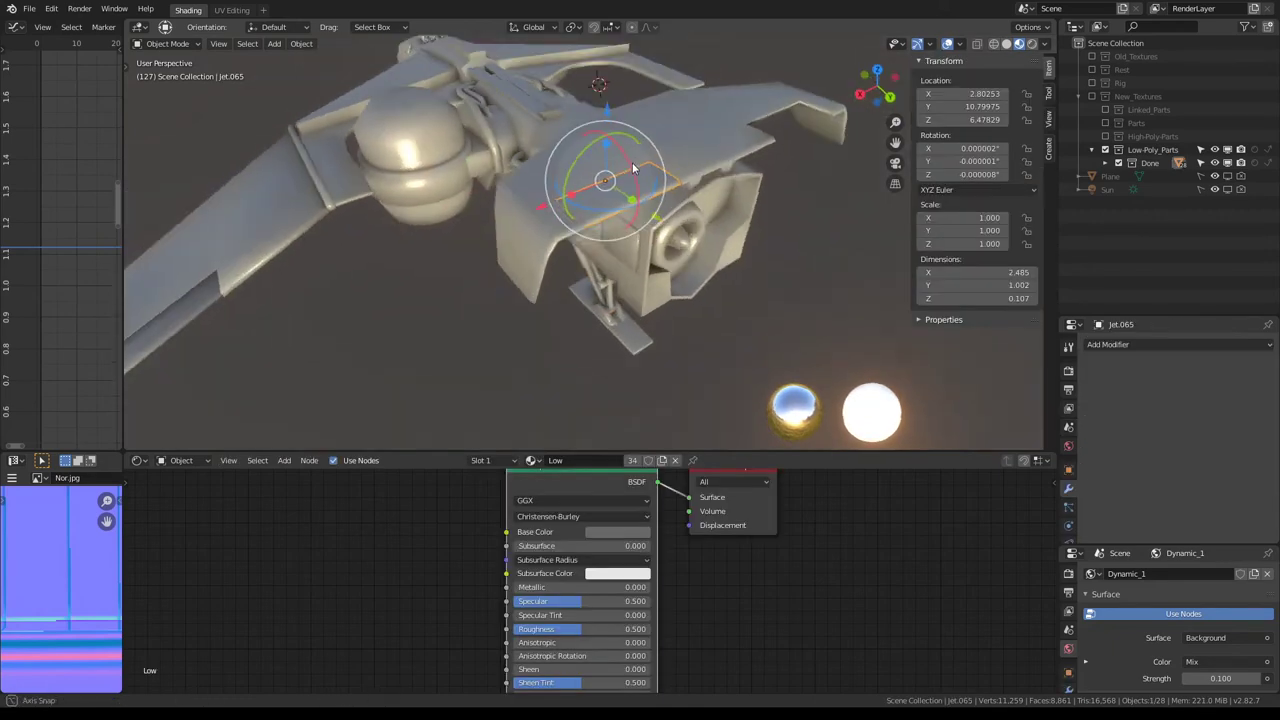
mouse_move(632, 168)
middle_down()
mouse_move(686, 237)
mouse_move(677, 206)
middle_up()
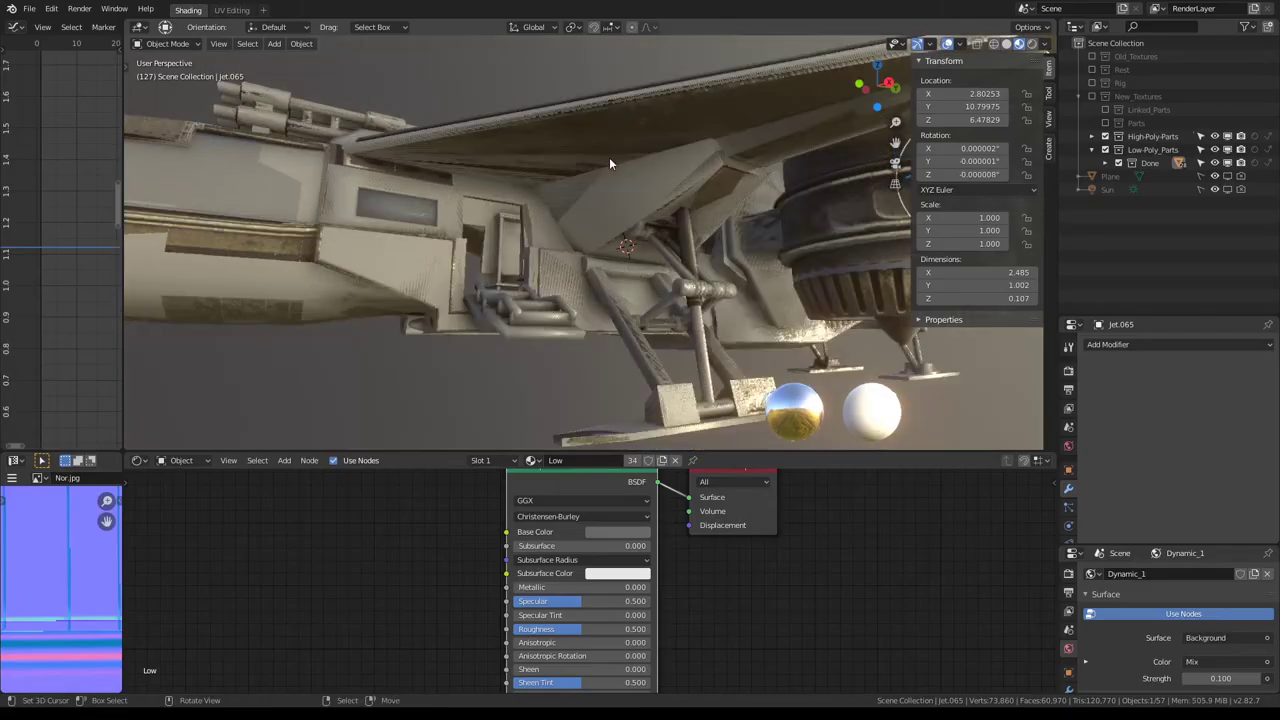
mouse_move(562, 154)
middle_down()
mouse_move(494, 167)
mouse_move(558, 143)
mouse_move(652, 177)
mouse_move(764, 169)
mouse_move(782, 191)
mouse_move(776, 245)
mouse_move(728, 252)
mouse_move(619, 167)
mouse_move(467, 159)
mouse_move(596, 187)
mouse_move(588, 235)
mouse_move(607, 172)
middle_up()
middle_drag(517, 197, 618, 212)
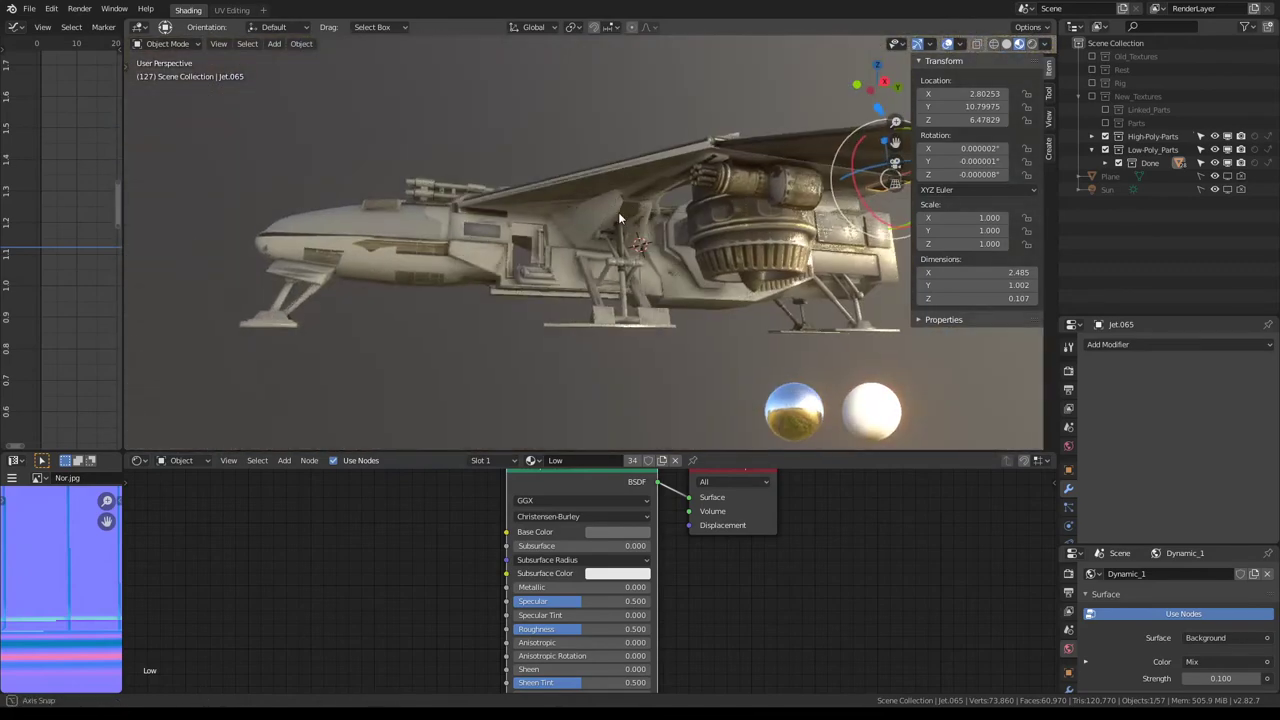
Step: Toggle Low-Poly-Parts visibility off and back on, then select the Jet.067 fuselage
click(1105, 149)
click(1105, 149)
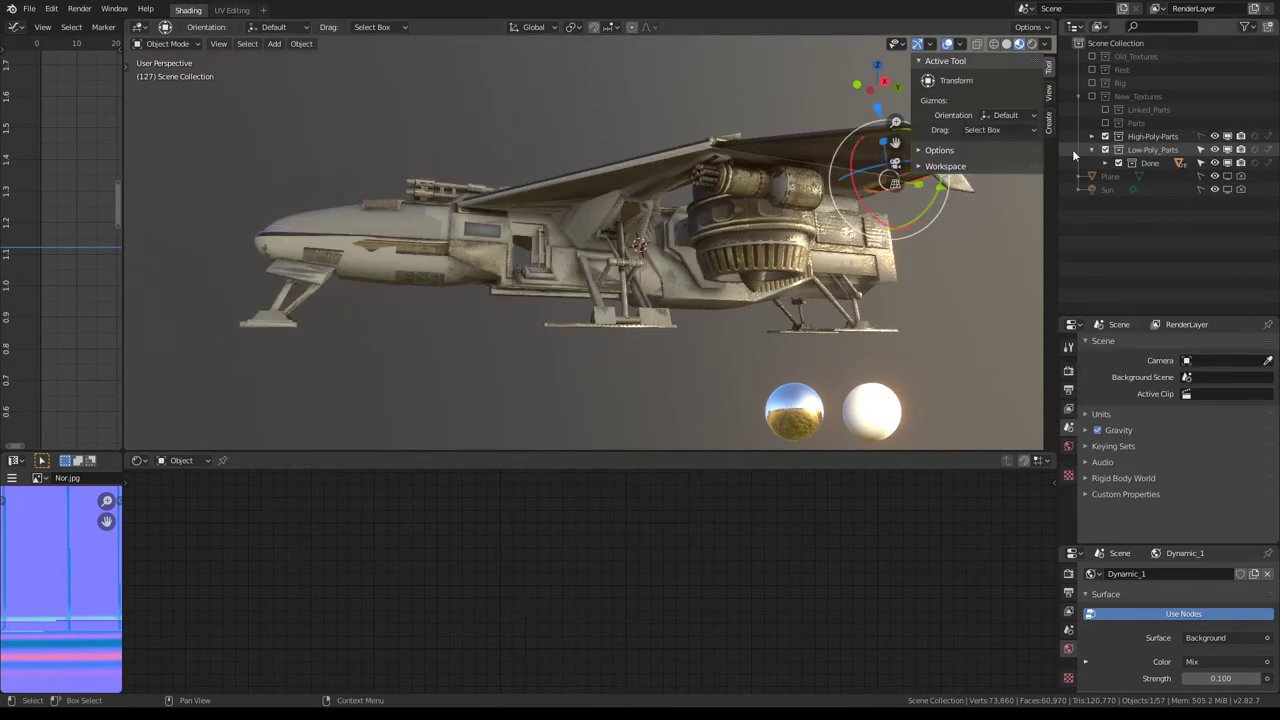
mouse_move(566, 176)
middle_down()
mouse_move(605, 188)
mouse_move(563, 236)
middle_up()
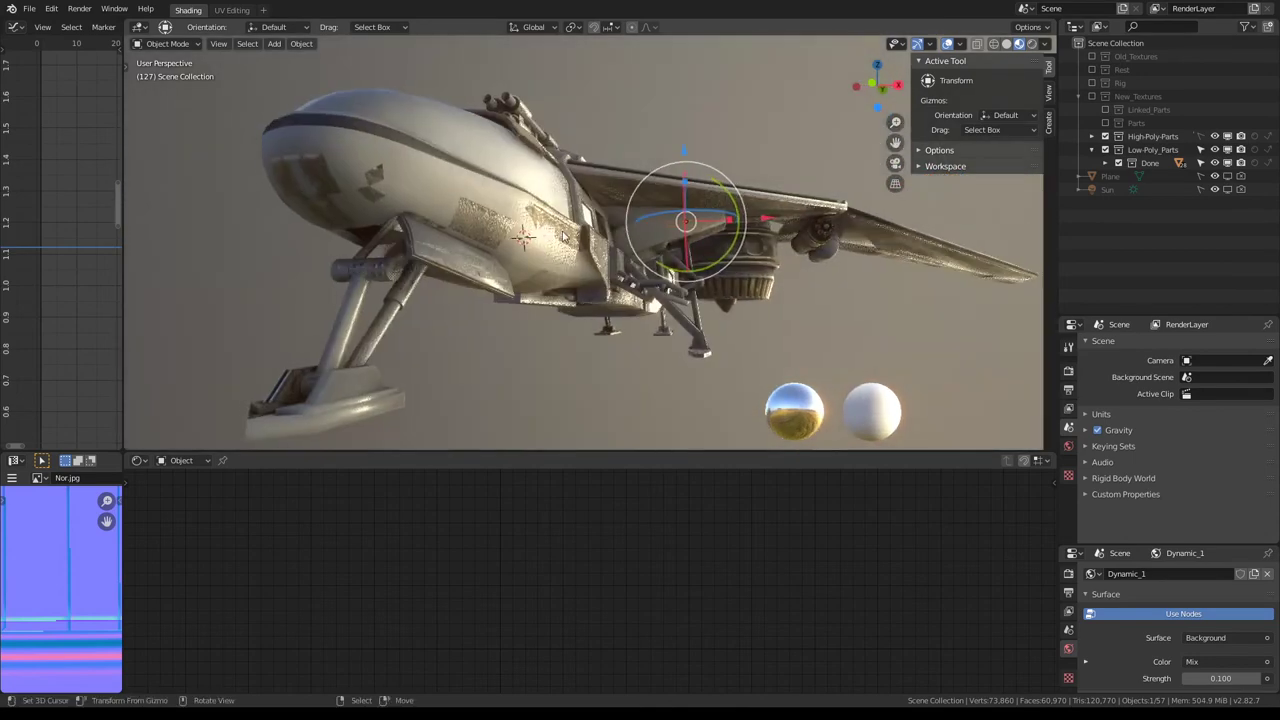
click(504, 247)
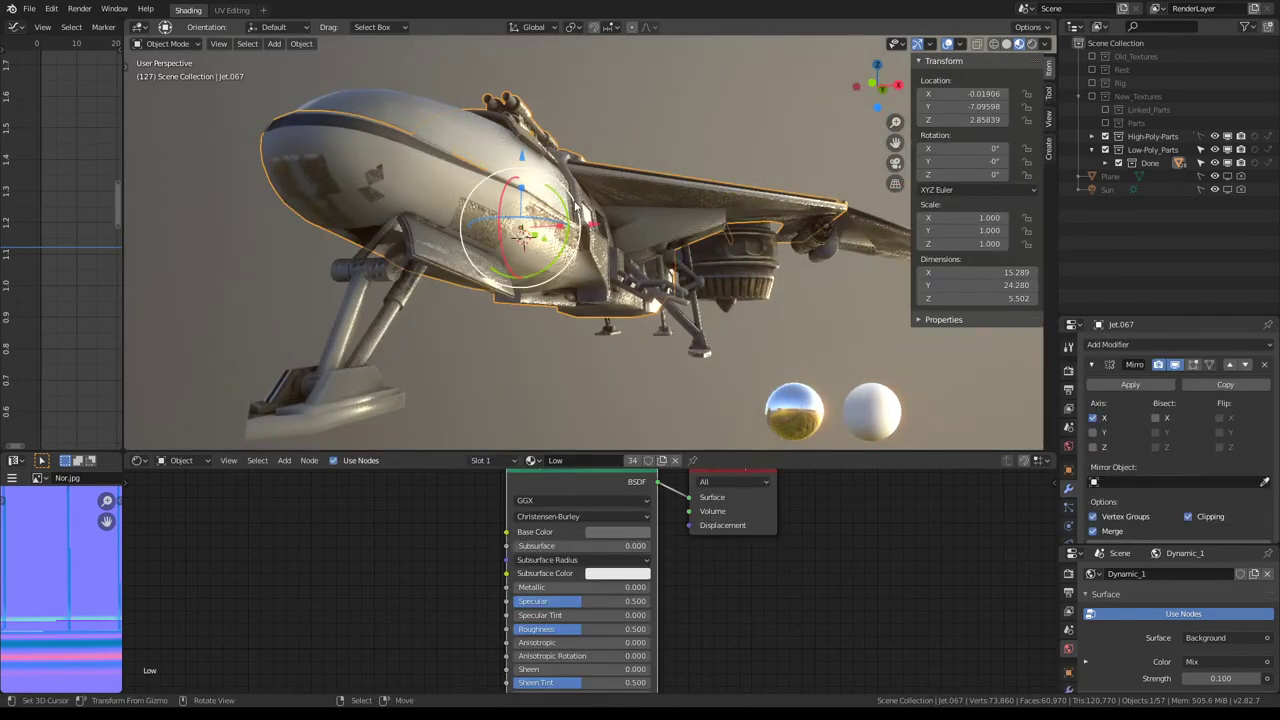
Step: Collapse the Mirror modifier panel, exclude High-Poly-Parts, and reselect the fuselage
scroll(575, 205, down, 5)
middle_drag(575, 205, 504, 183)
scroll(540, 195, up, 5)
click(1095, 365)
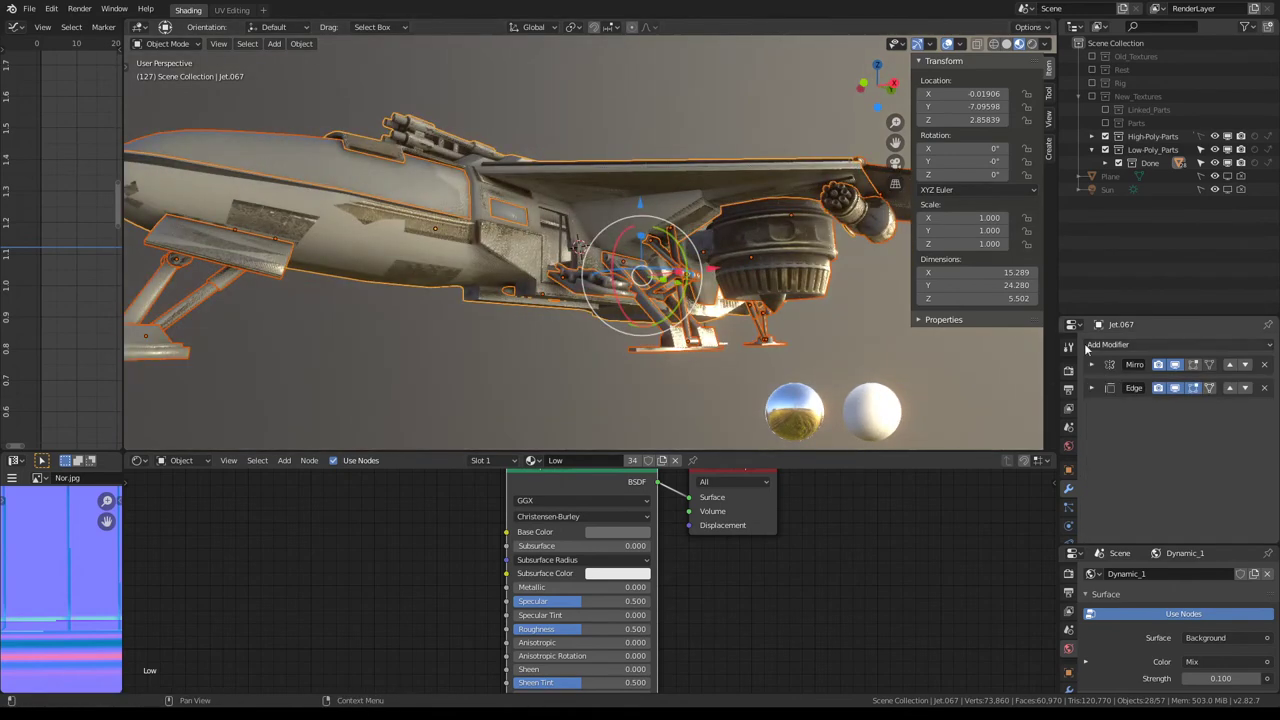
click(1105, 136)
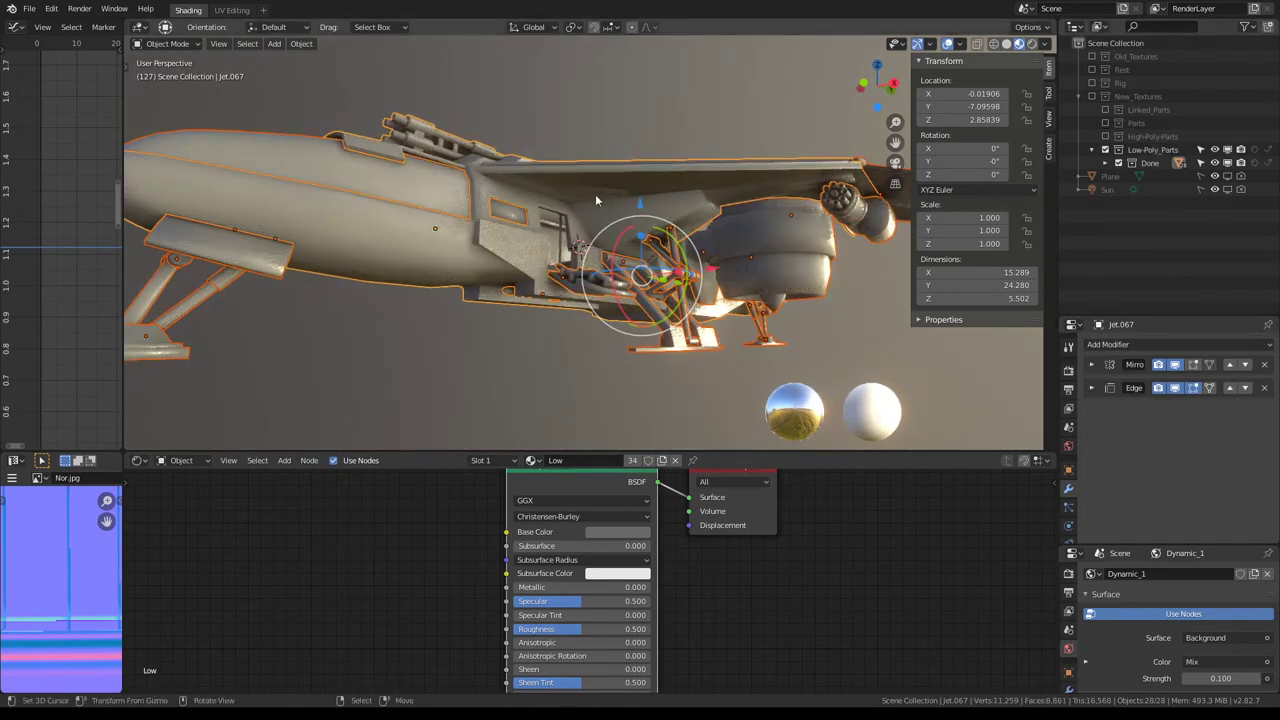
click(421, 230)
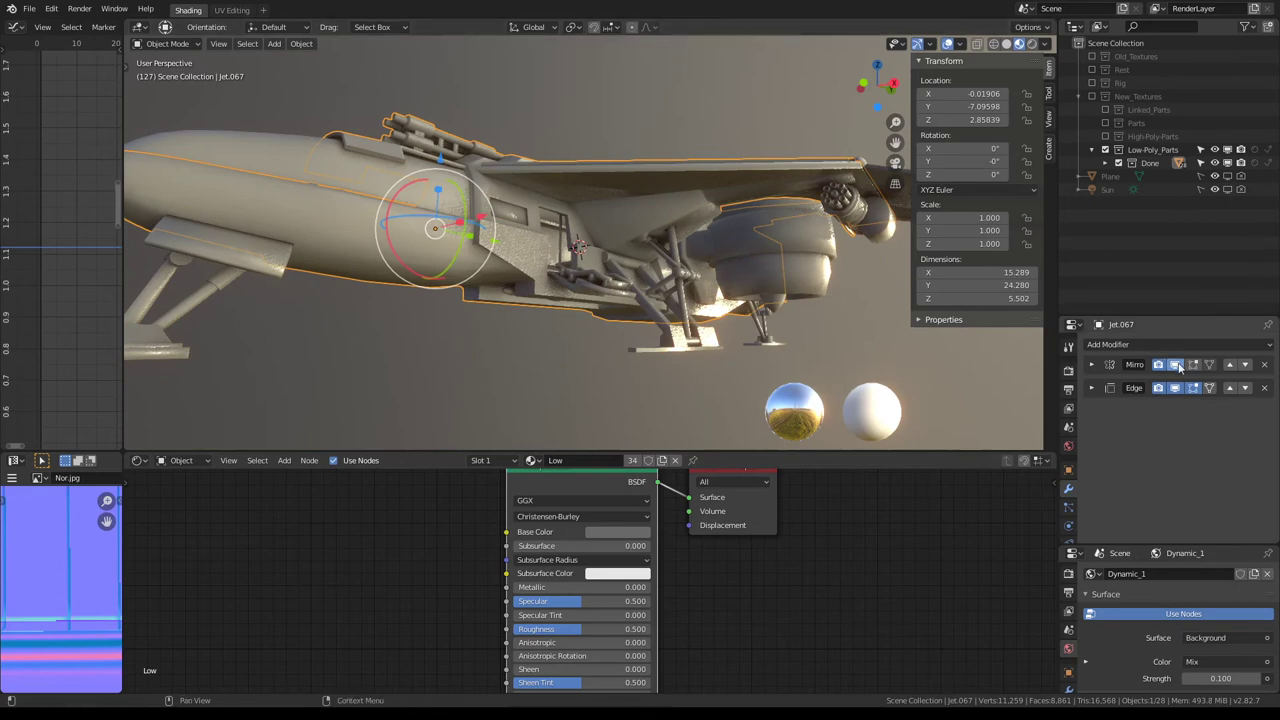
Step: Turn off the Mirror modifier's viewport display and delete the Mirror modifier
middle_drag(660, 290, 803, 286)
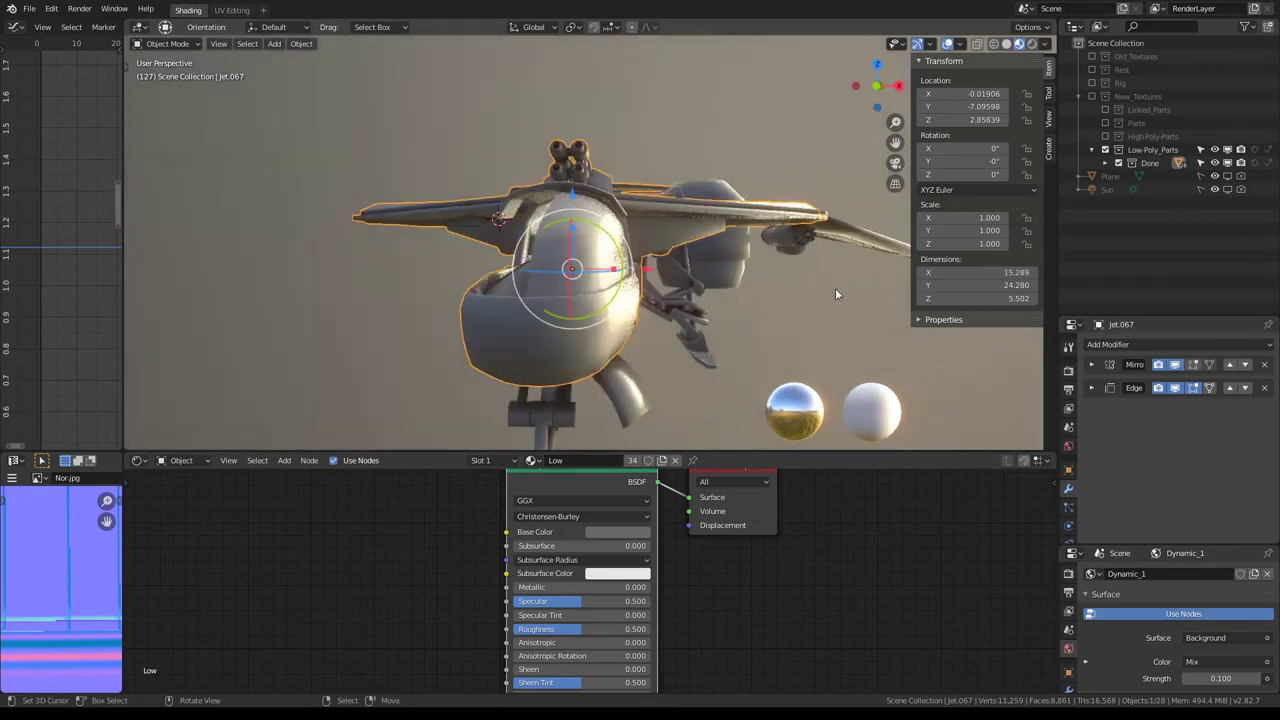
click(1175, 365)
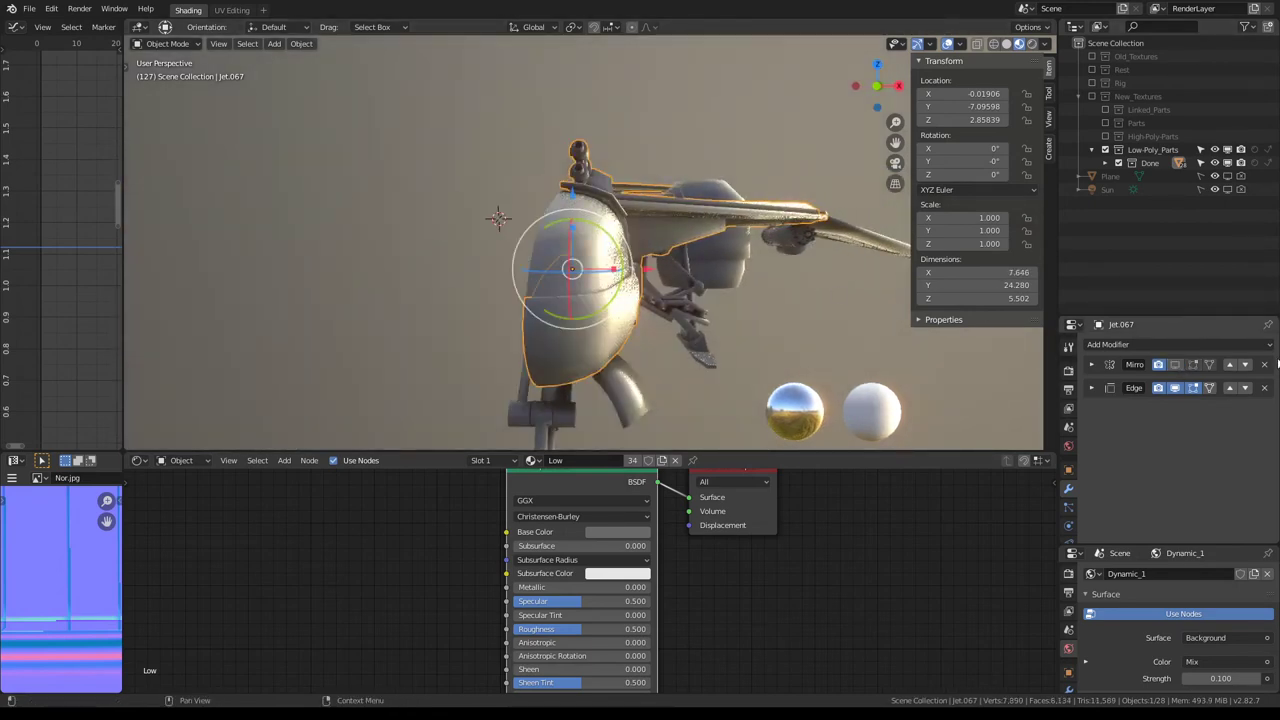
click(1264, 365)
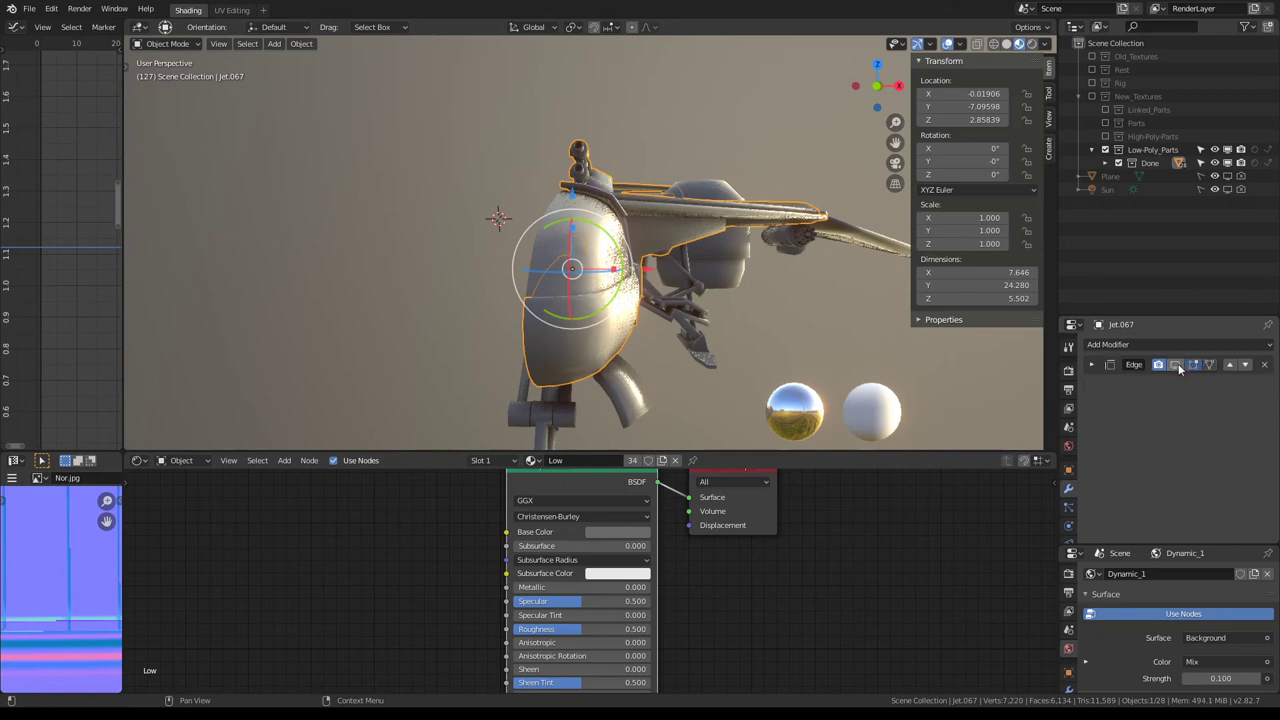
Step: Compare wing shading with and without Edge Split, then delete the Edge Split modifier
middle_drag(700, 260, 601, 204)
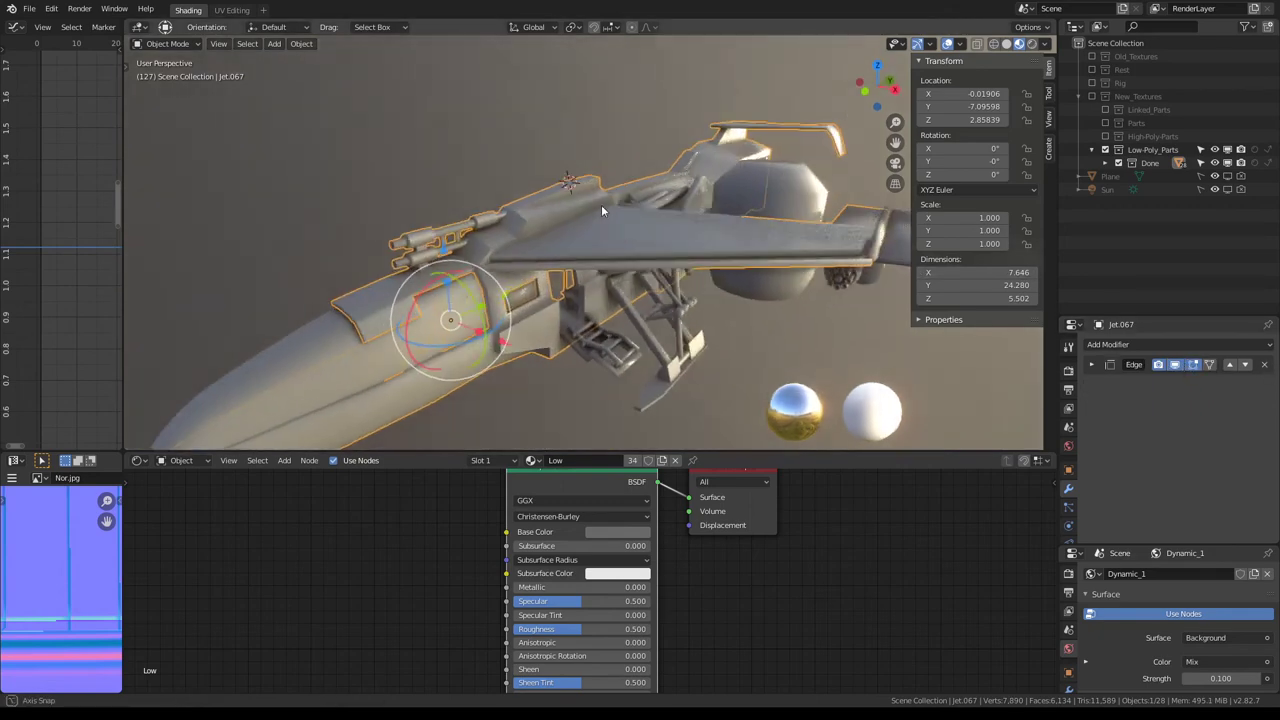
click(1177, 365)
click(1177, 365)
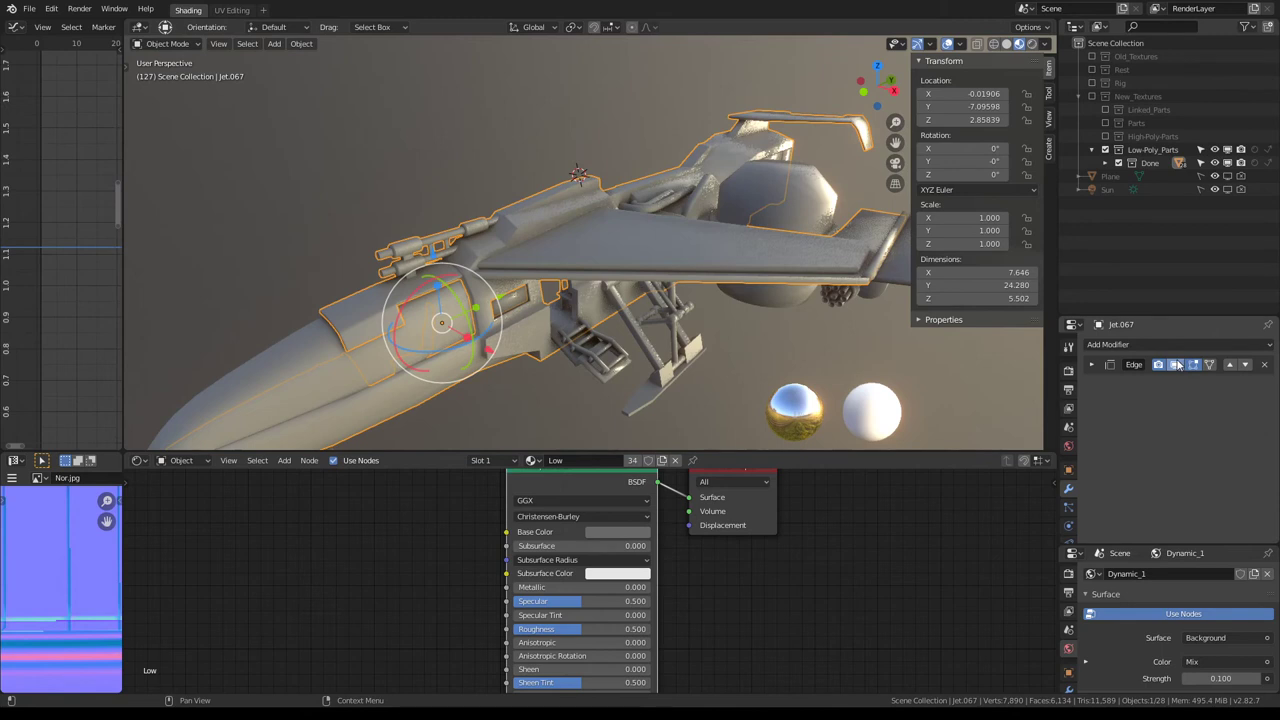
click(1177, 365)
click(1177, 365)
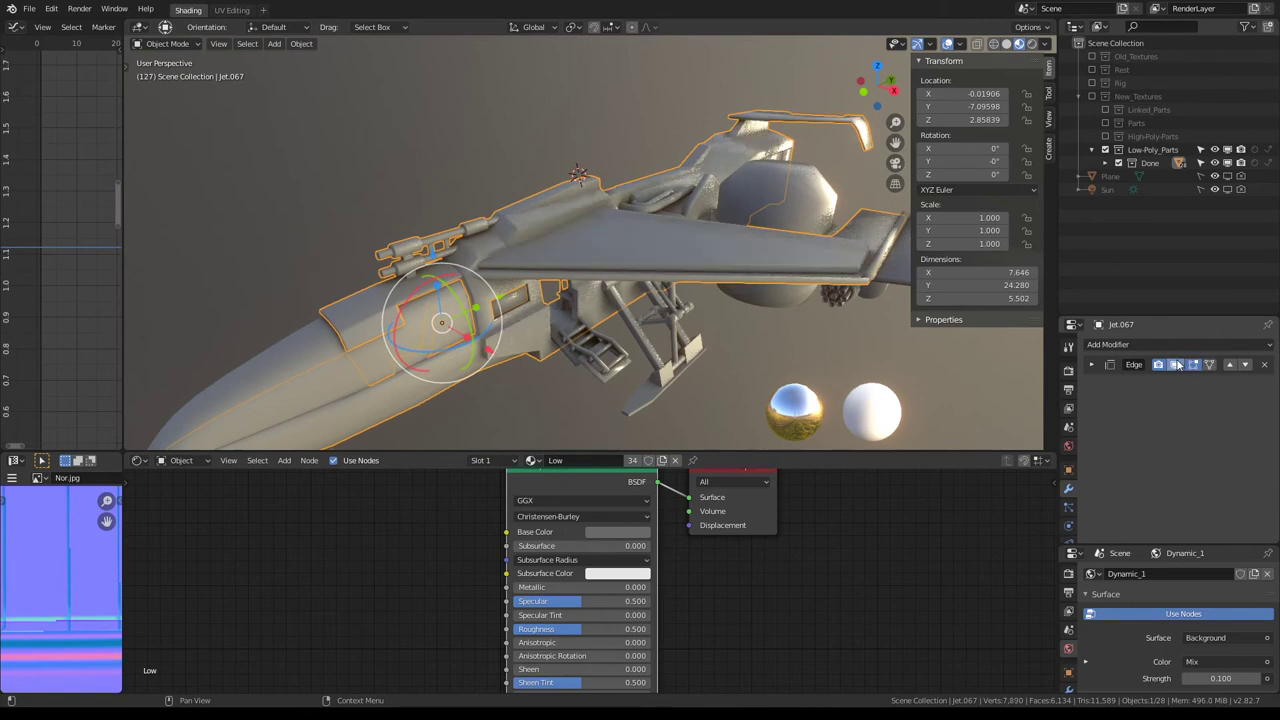
click(1261, 366)
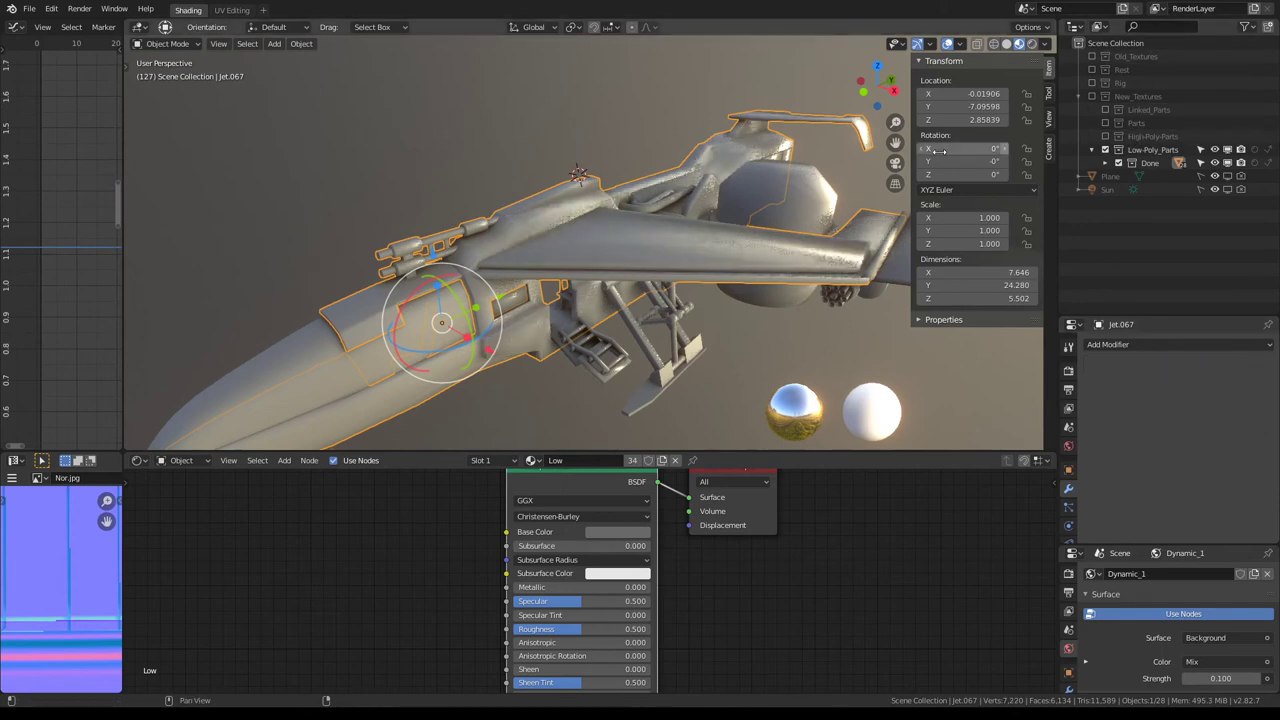
mouse_move(704, 144)
middle_down()
mouse_move(647, 110)
mouse_move(640, 190)
middle_up()
Step: In Edit Mode, select the linked piece in the jet's mid-section cavity
key(Tab)
scroll(636, 190, up, 3)
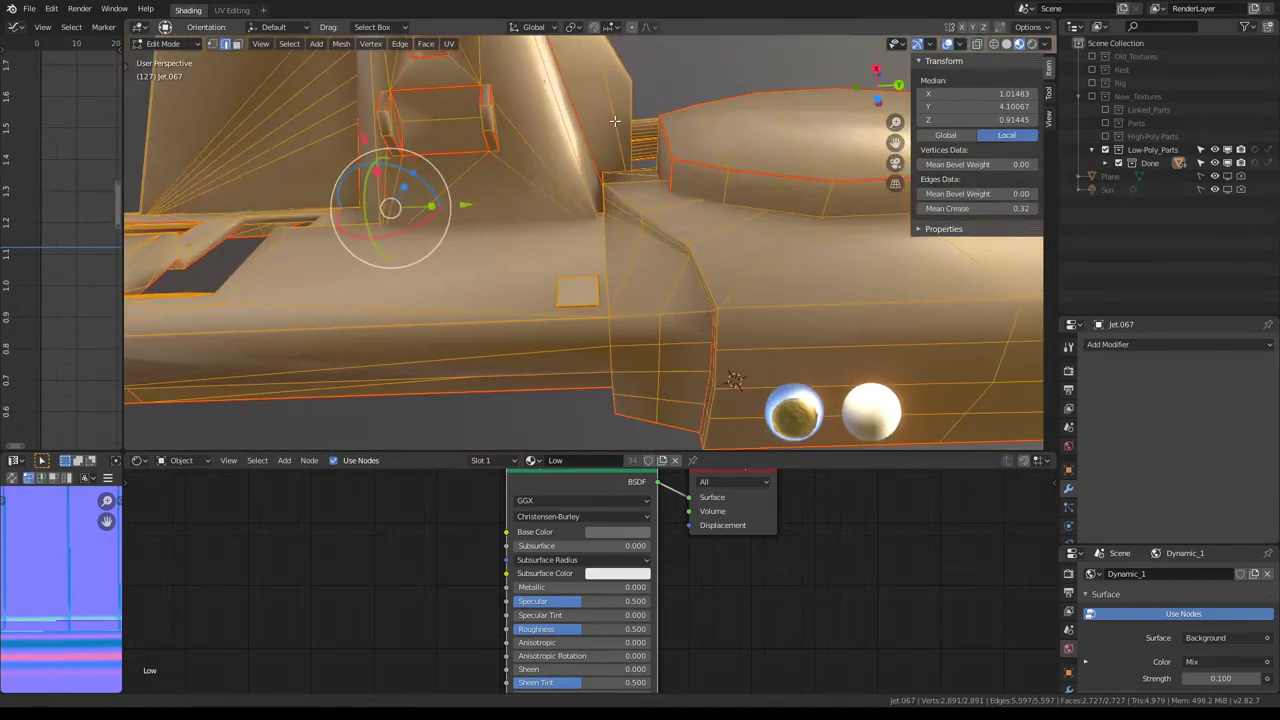
middle_drag(601, 125, 623, 199)
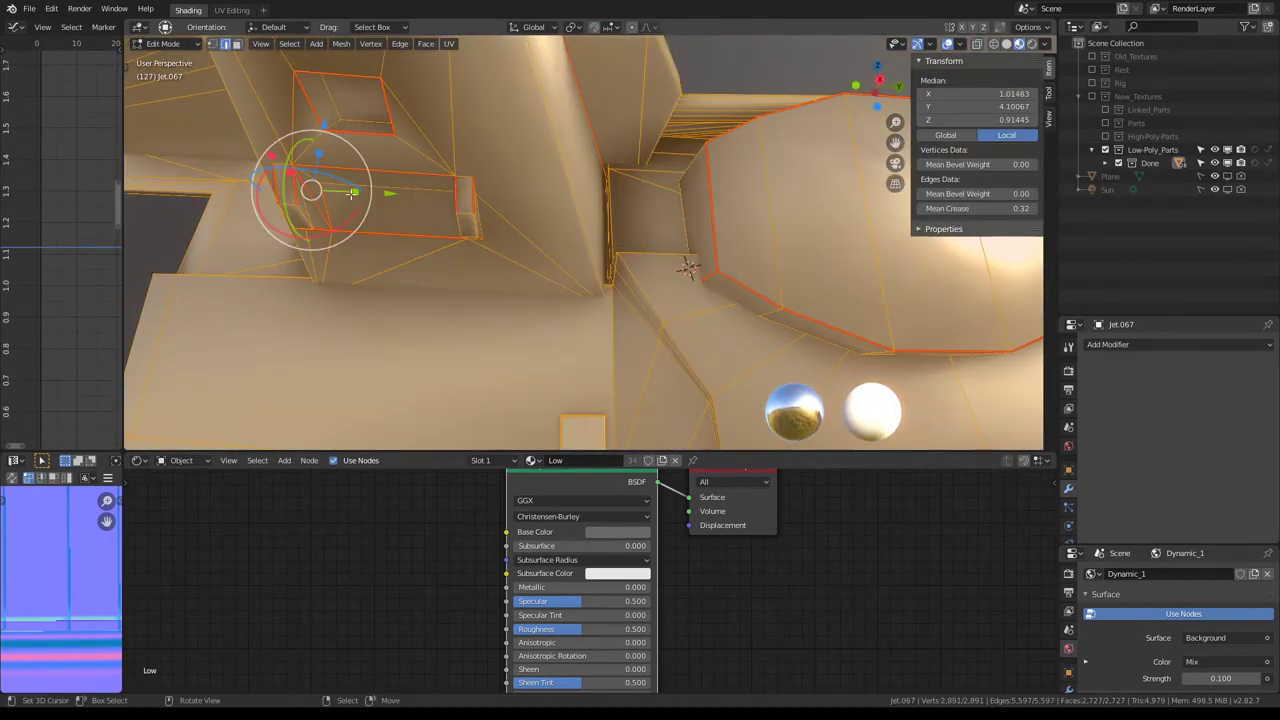
click(466, 205)
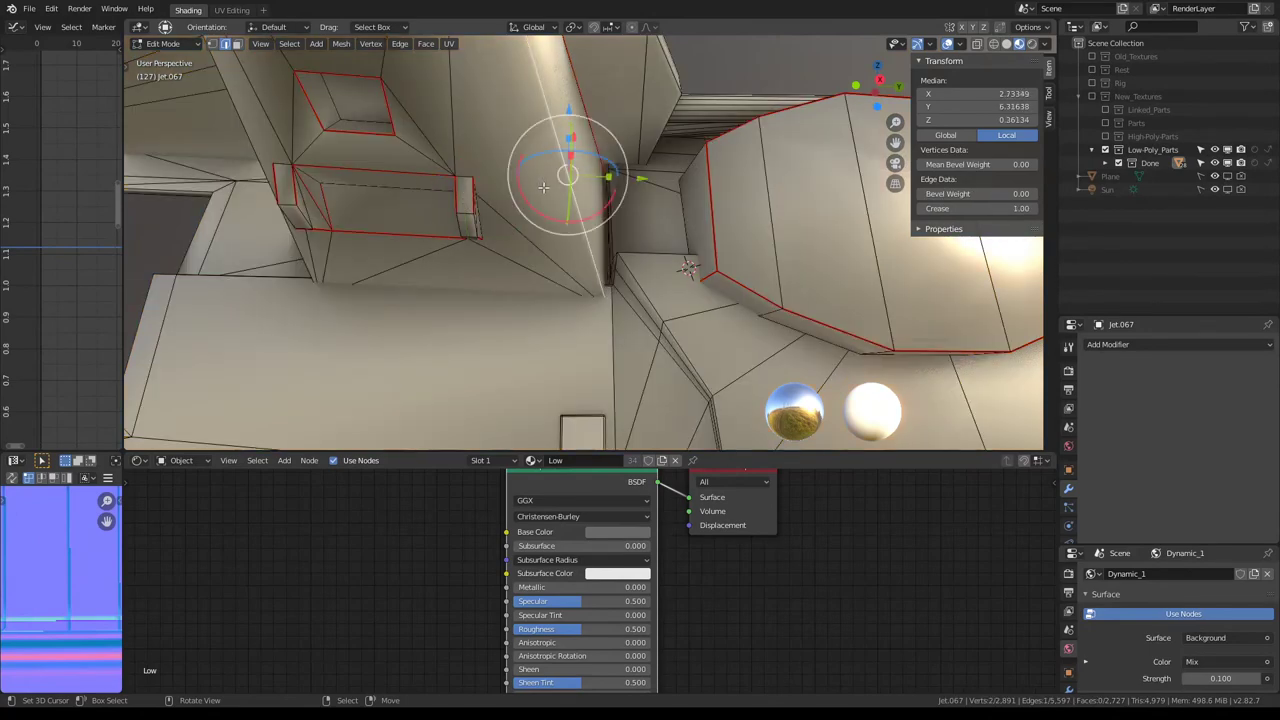
key(l)
scroll(560, 180, down, 5)
scroll(560, 180, up, 3)
scroll(600, 160, up, 2)
key(q)
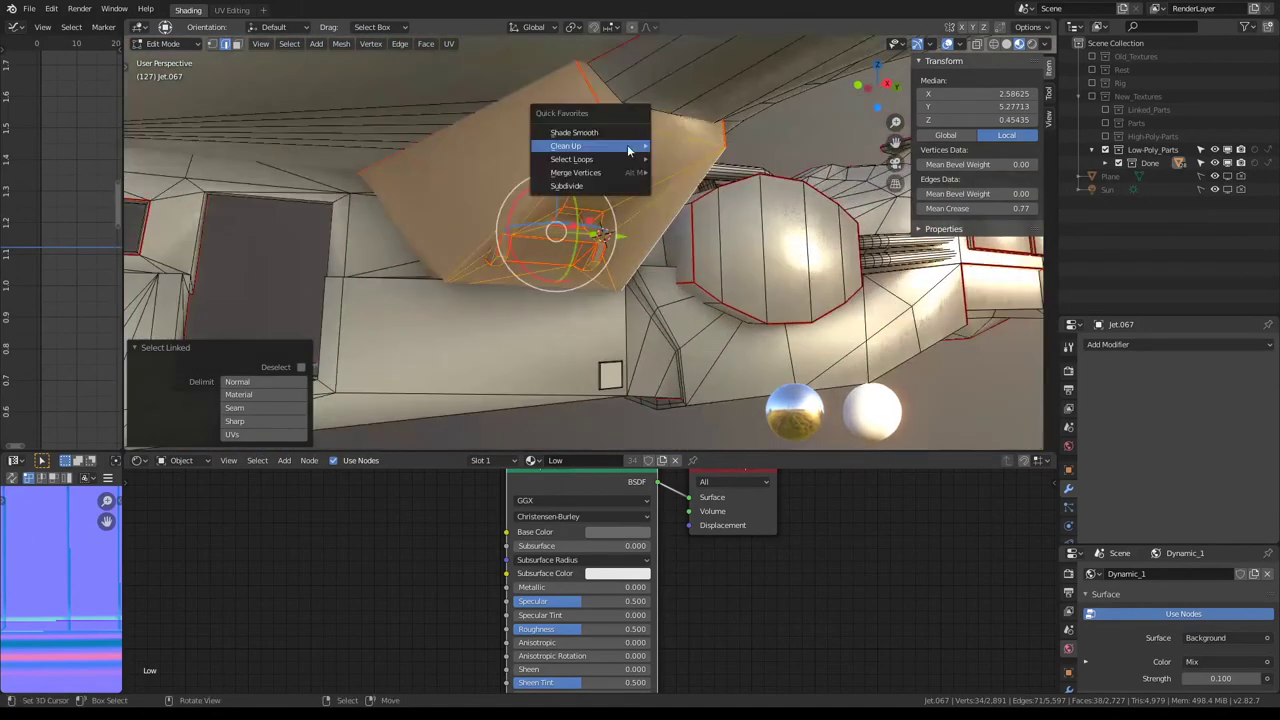
mouse_move(623, 143)
middle_down()
mouse_move(465, 110)
mouse_move(390, 228)
mouse_move(383, 121)
mouse_move(640, 230)
mouse_move(346, 198)
mouse_move(711, 271)
mouse_move(665, 265)
middle_up()
Step: Select the linked side pipe mesh and hide the rest of the jet body
click(647, 236)
key(l)
key(shift+h)
scroll(712, 240, up, 5)
Step: Select an edge path along the pipe bend, then select its edge rings and collapse them
click(665, 265)
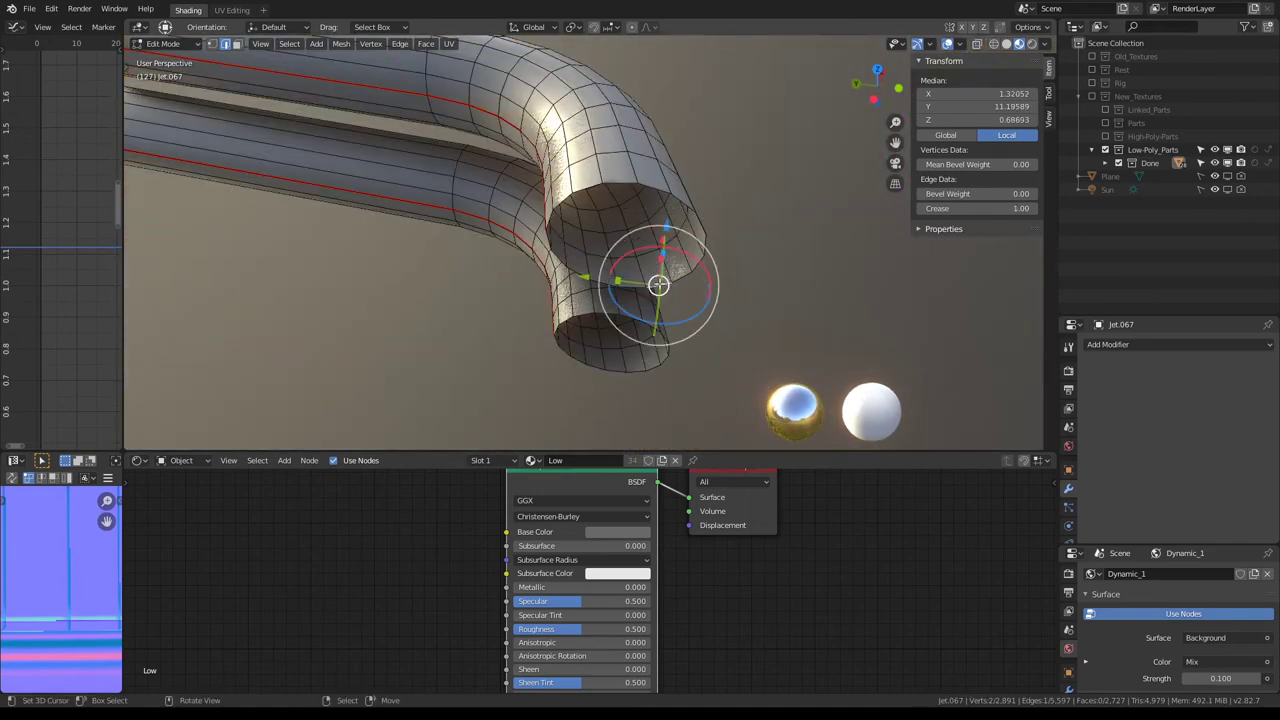
ctrl+click(590, 186)
middle_drag(600, 266, 620, 268)
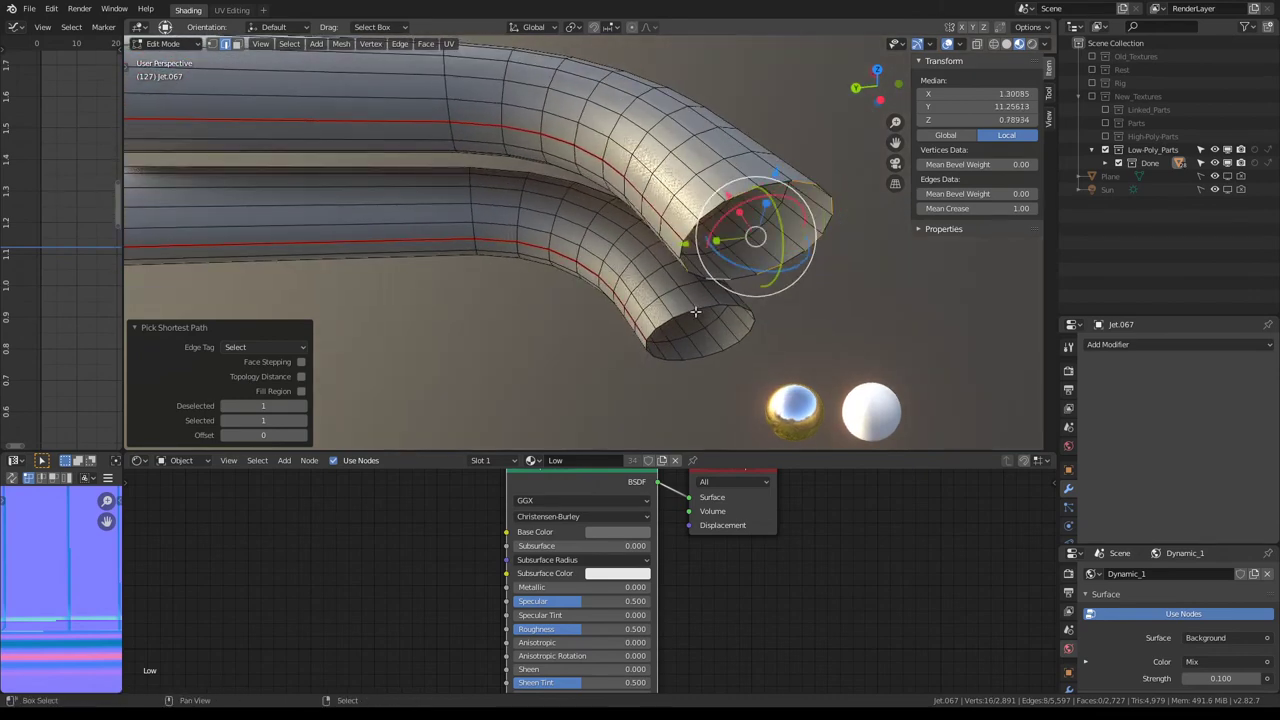
shift+click(712, 352)
ctrl+click(680, 313)
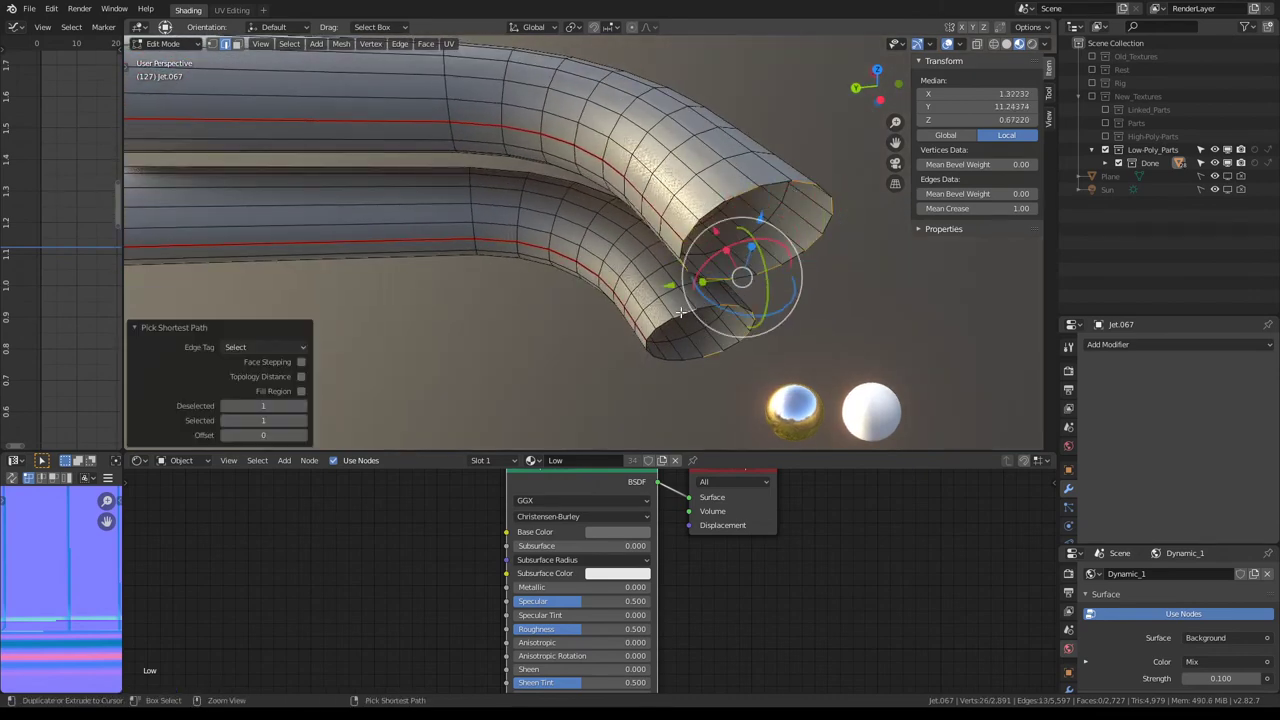
ctrl+click(672, 359)
key(q)
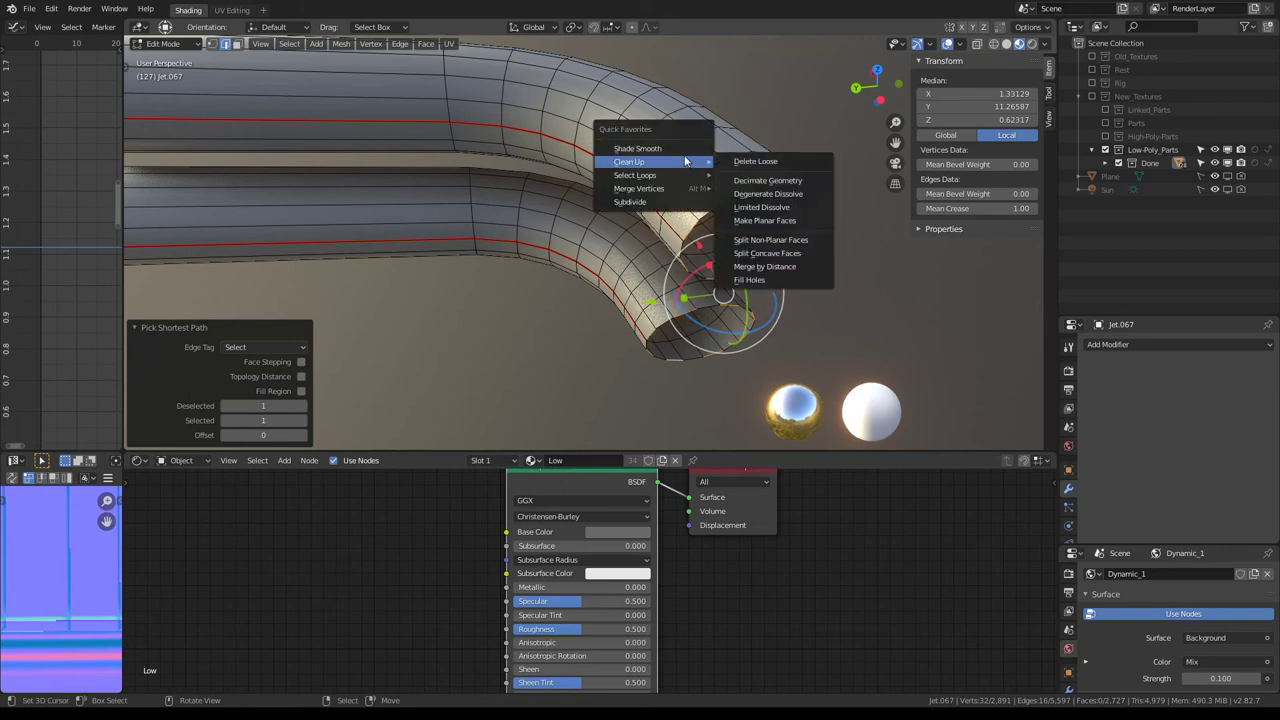
mouse_move(636, 175)
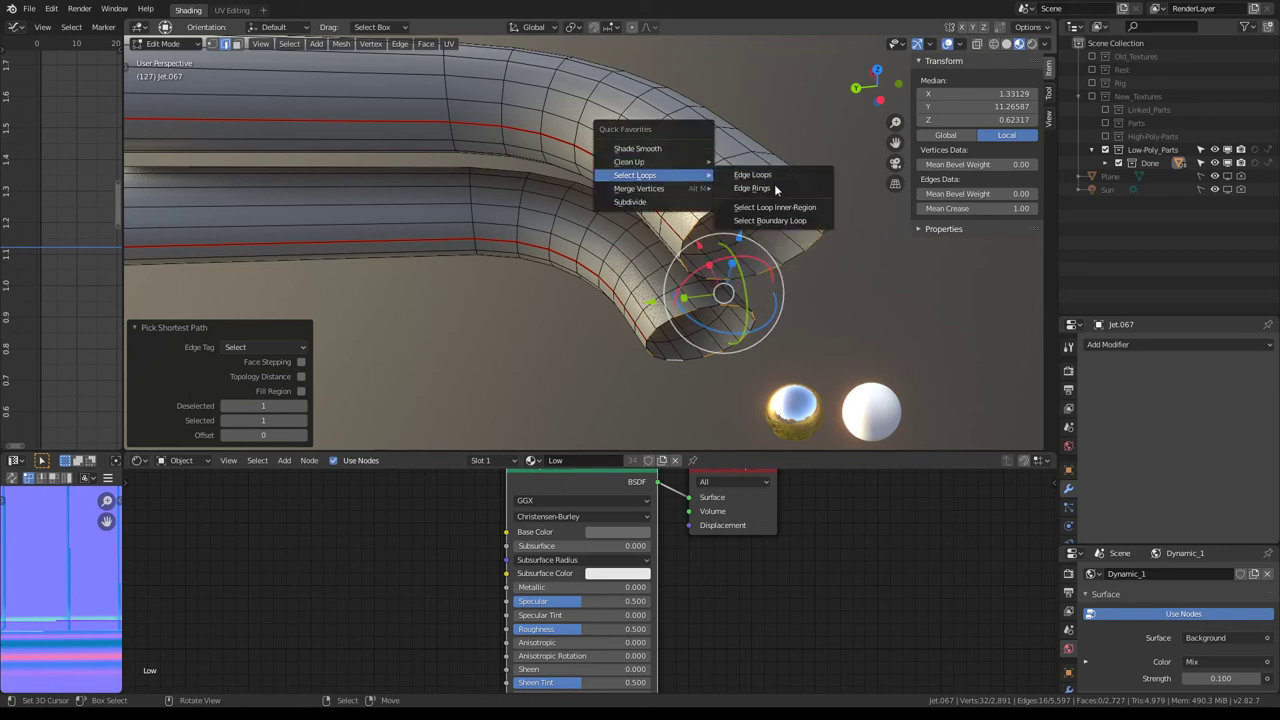
click(775, 189)
key(q)
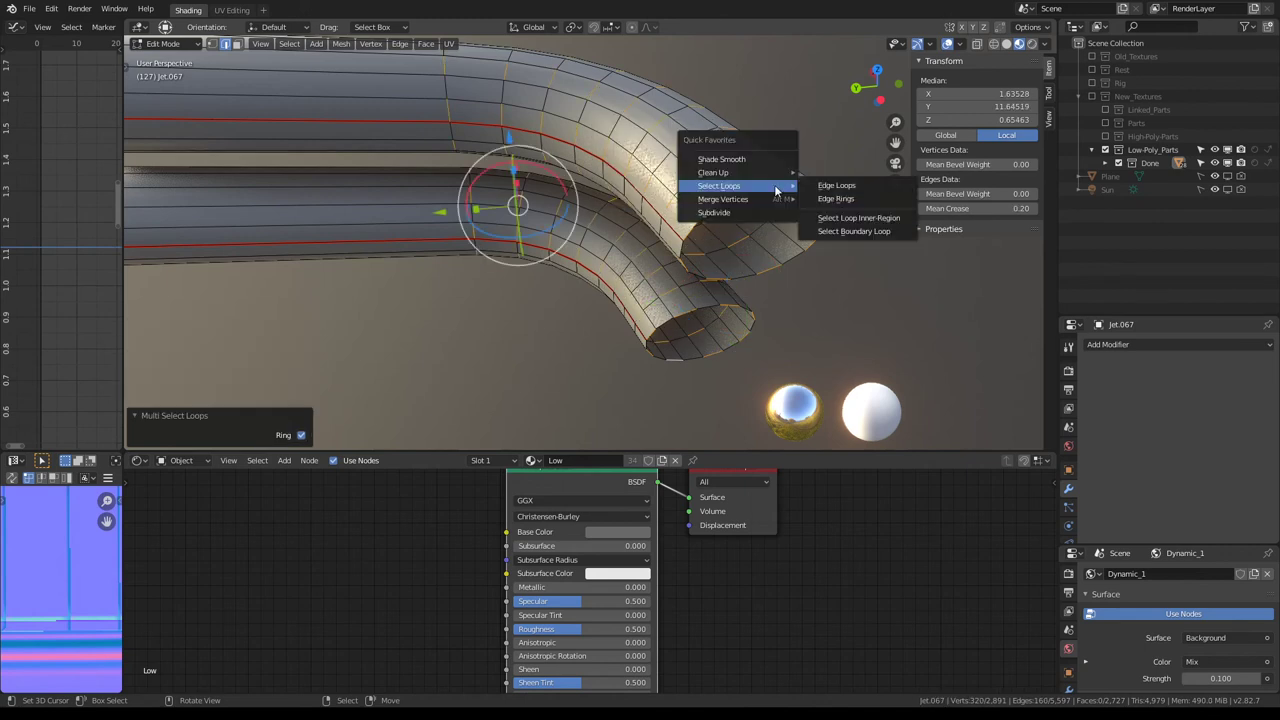
mouse_move(723, 199)
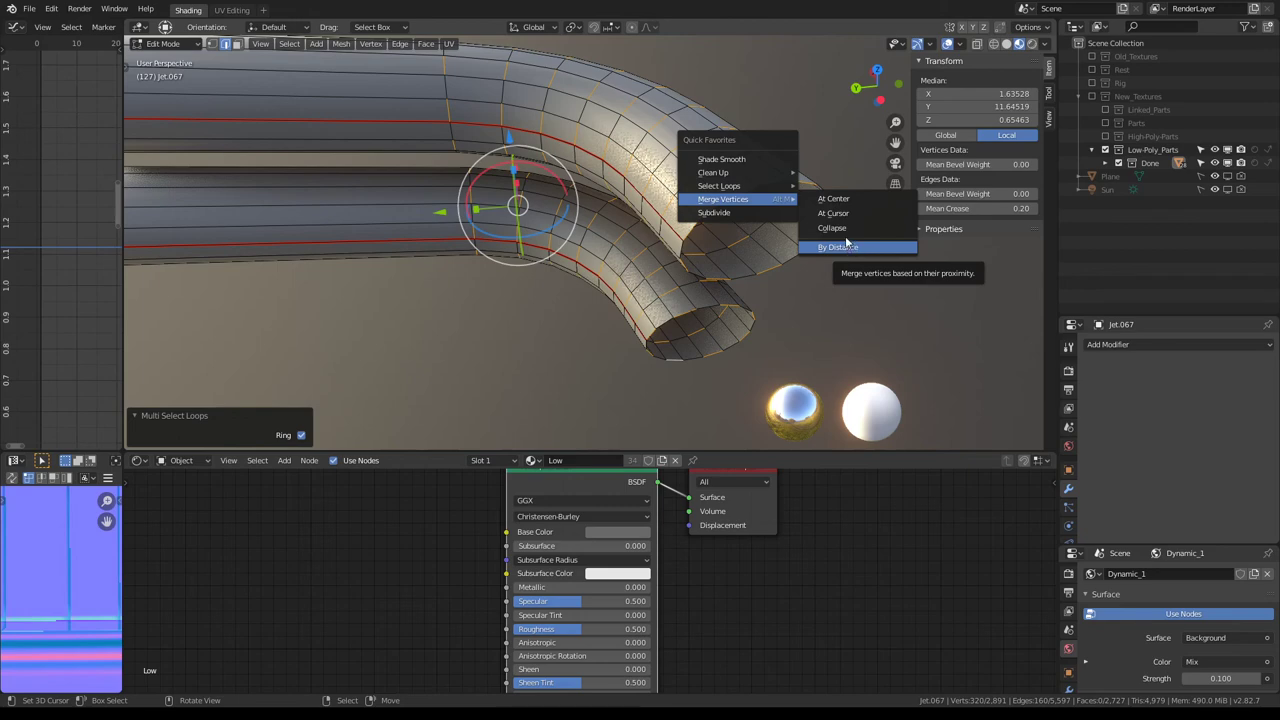
click(833, 228)
mouse_move(767, 206)
middle_down()
mouse_move(448, 165)
mouse_move(662, 241)
mouse_move(334, 258)
middle_up()
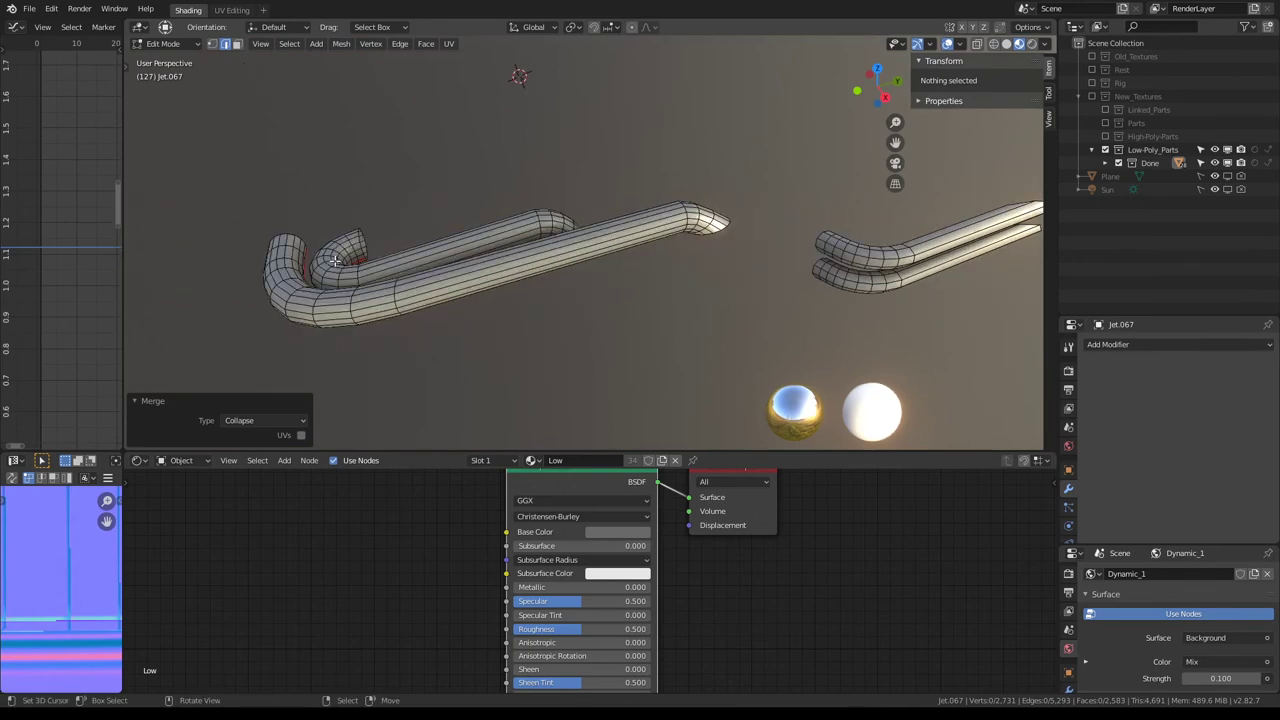
Step: Select a vertex path around the left tube end, then collapse its edge rings
click(334, 258)
key(KP_Decimal)
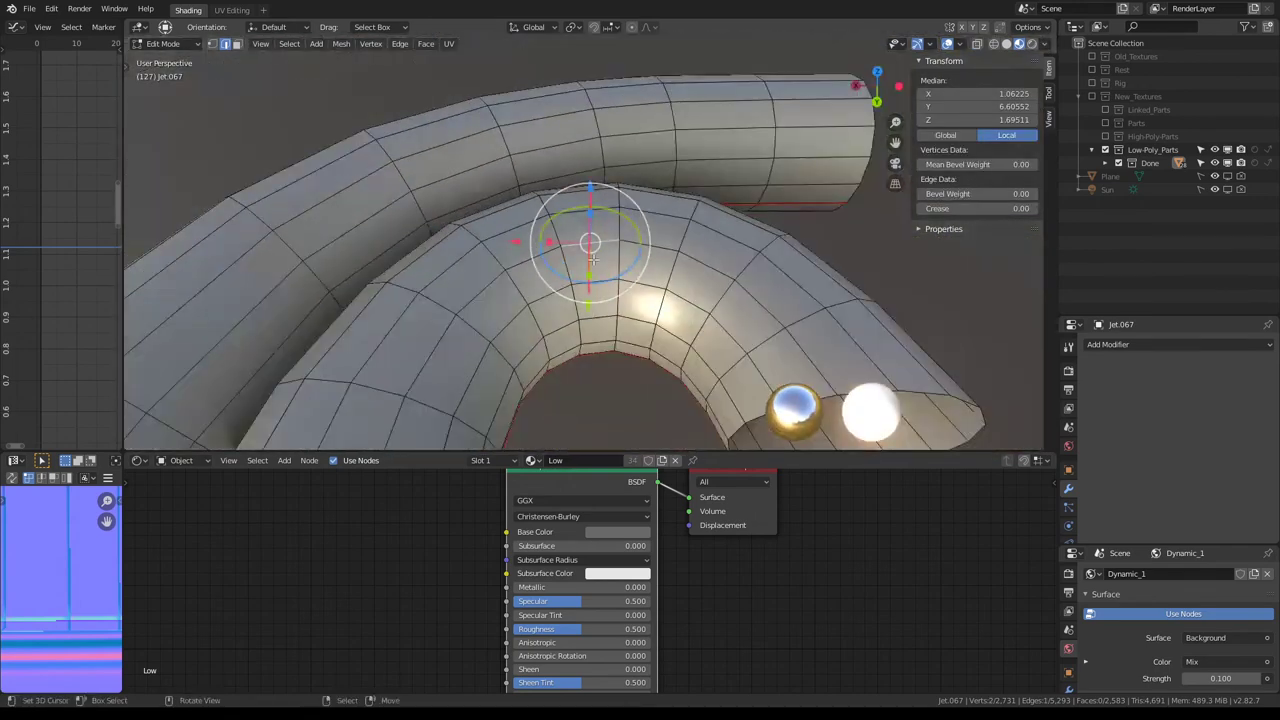
middle_drag(408, 241, 487, 150)
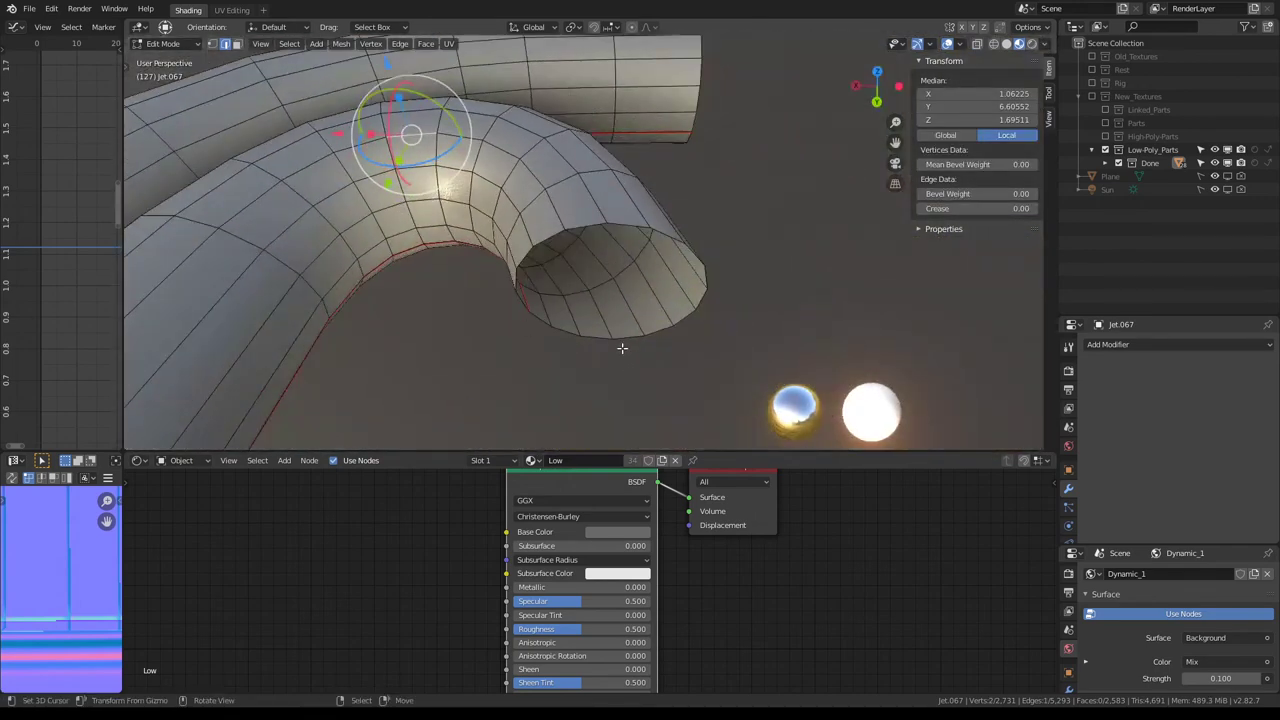
ctrl+click(574, 235)
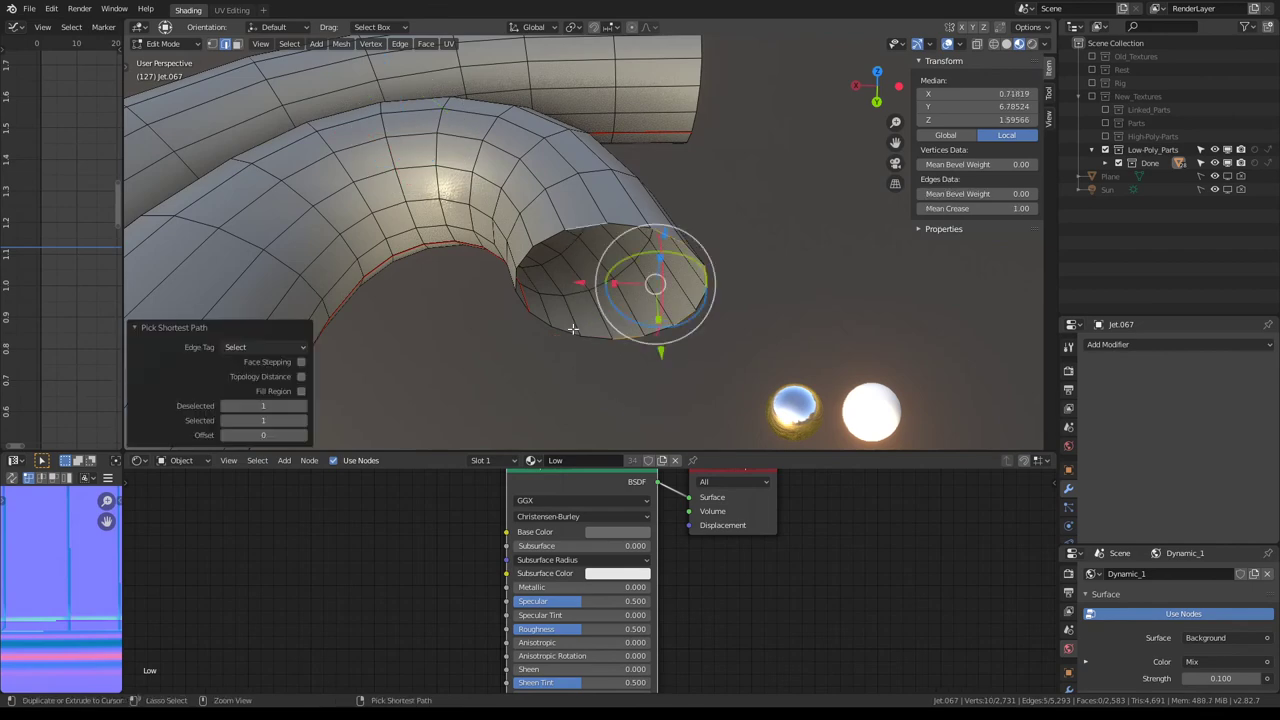
middle_drag(698, 158, 634, 283)
shift+click(733, 355)
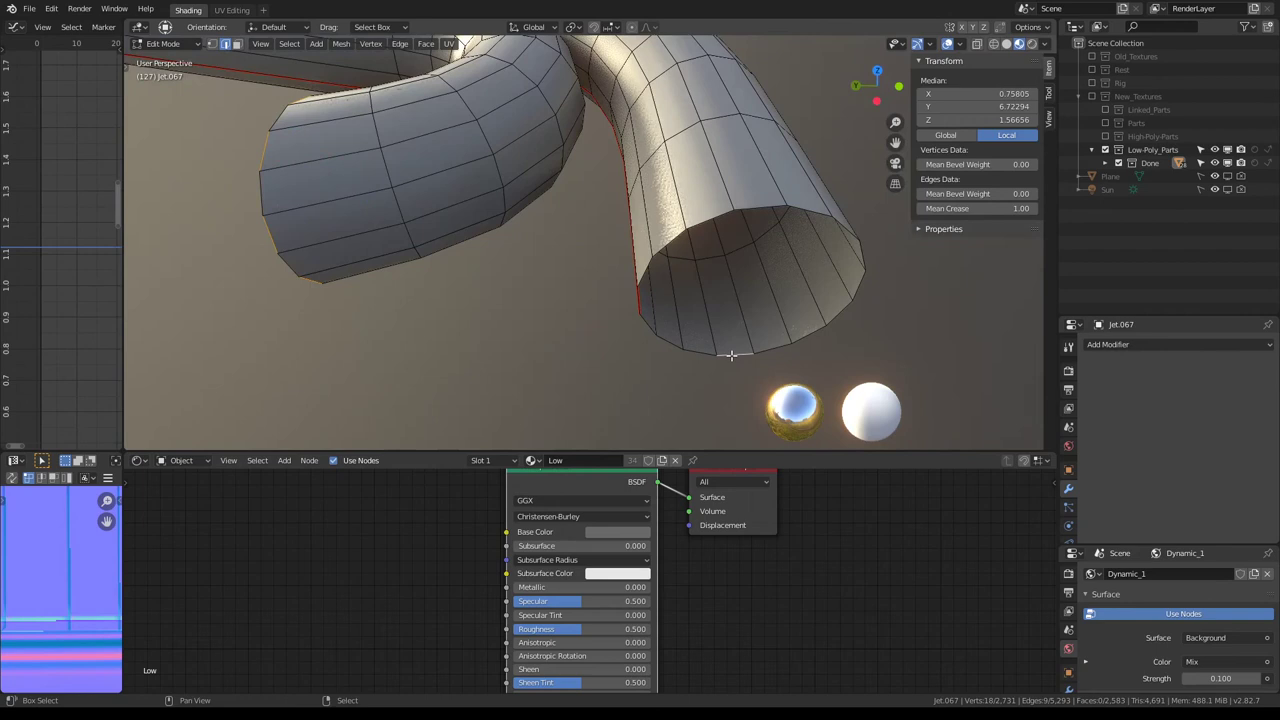
ctrl+click(862, 279)
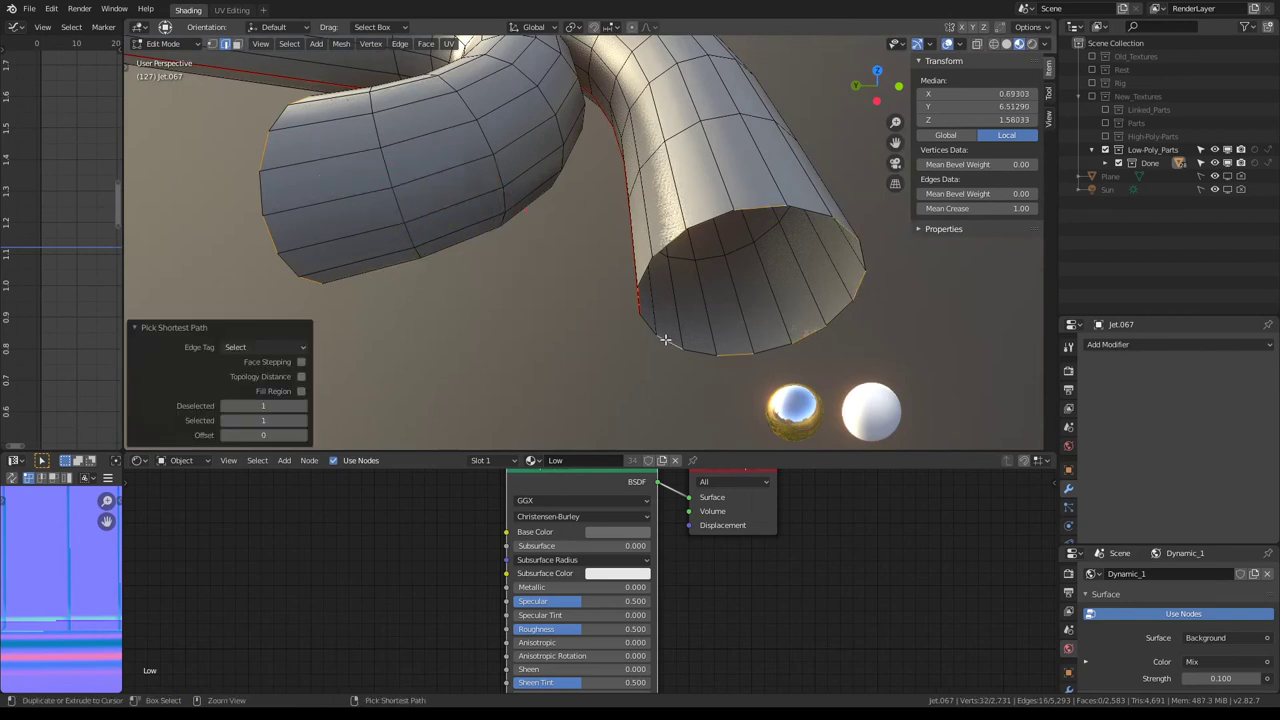
key(q)
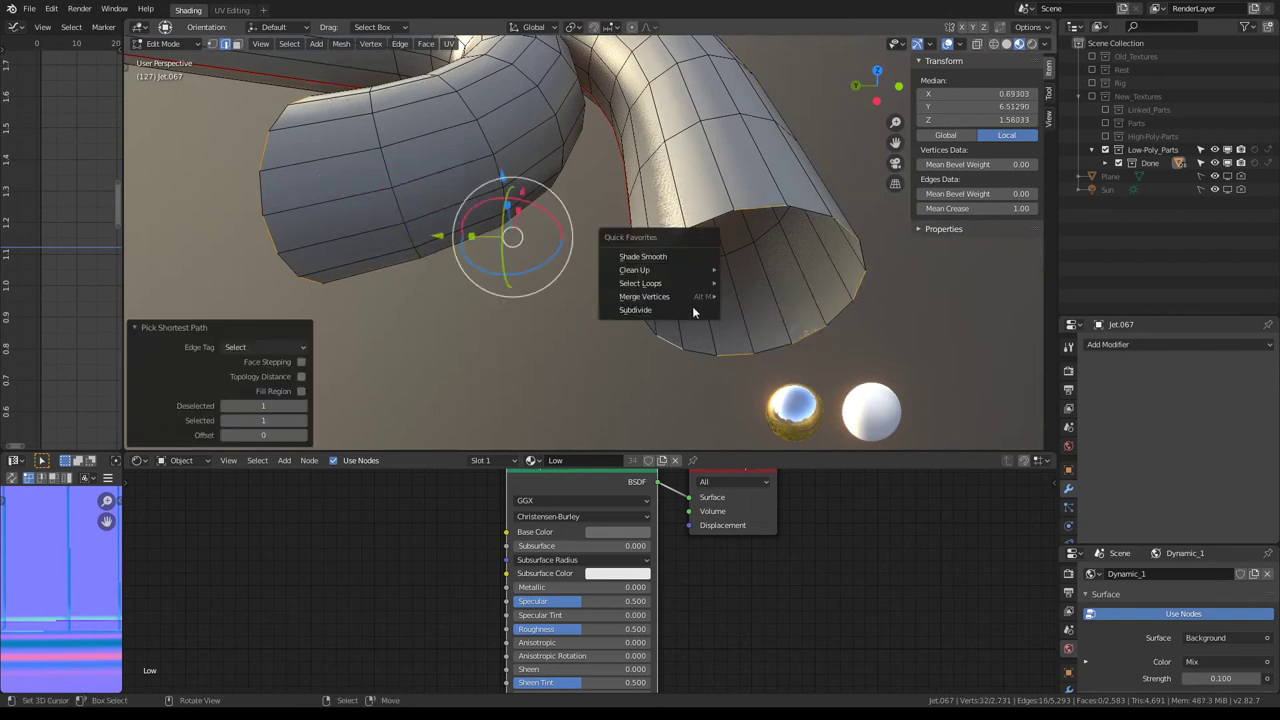
click(766, 293)
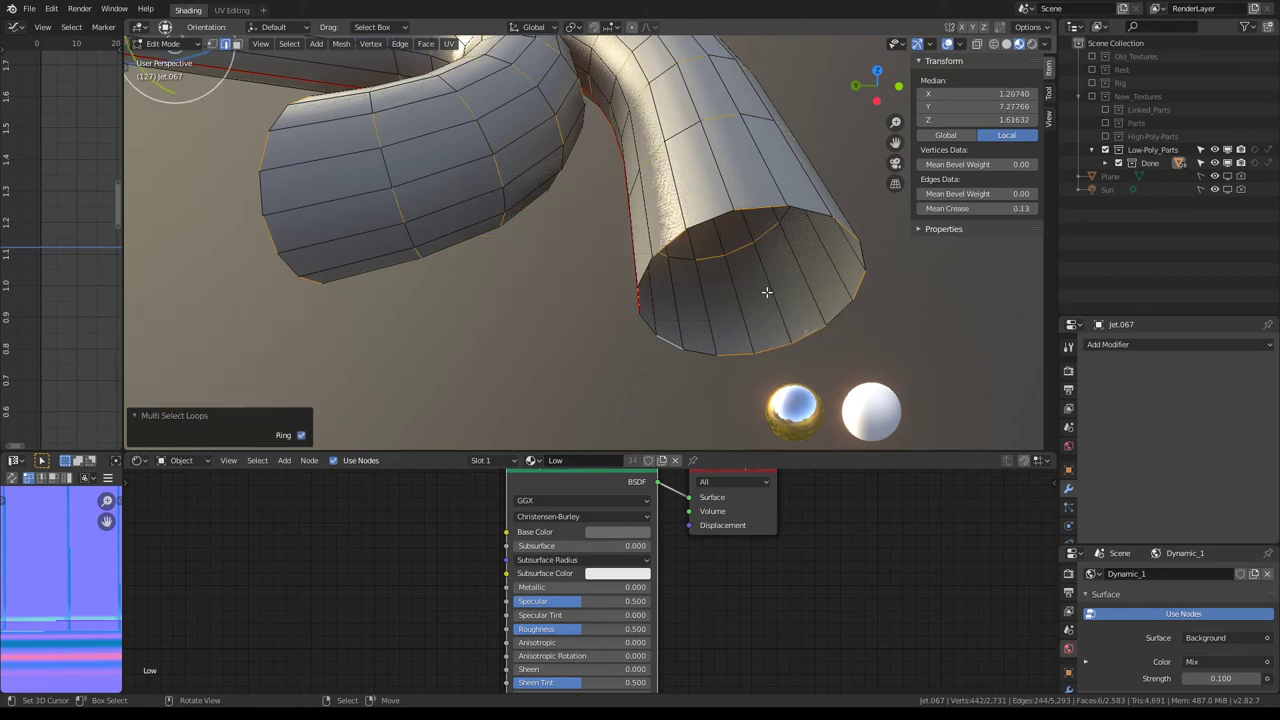
key(q)
mouse_move(714, 306)
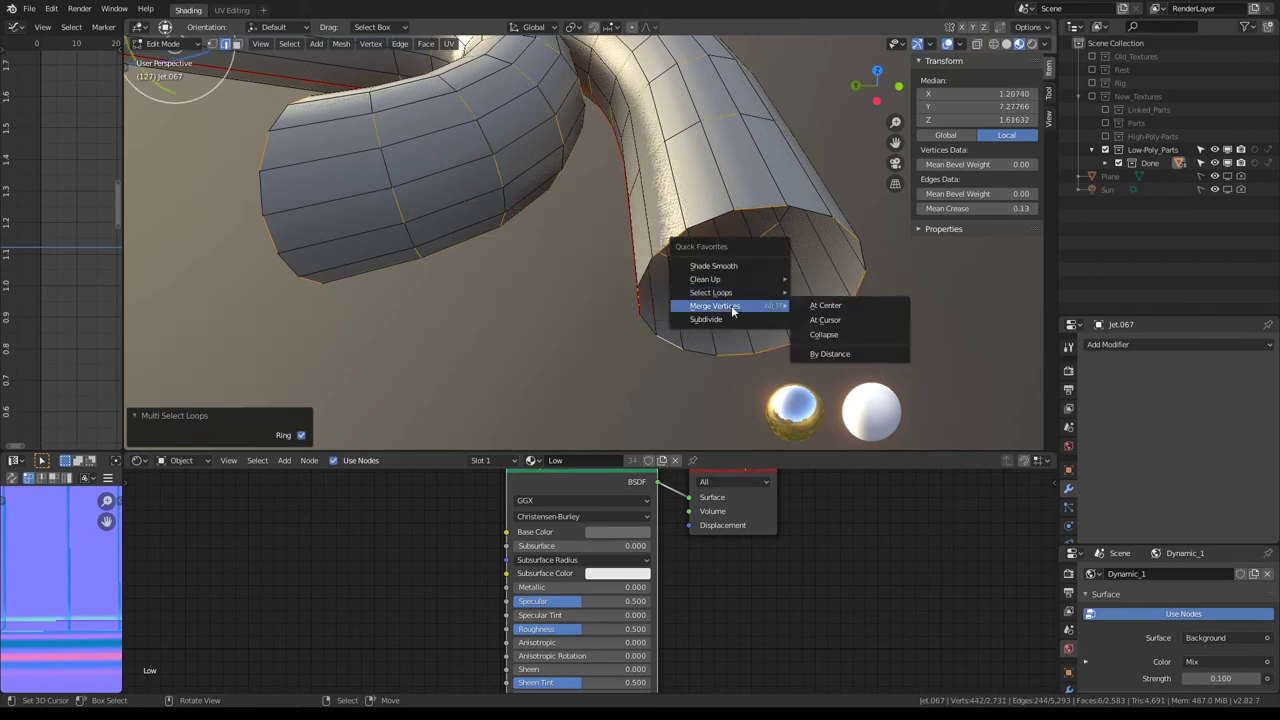
click(843, 334)
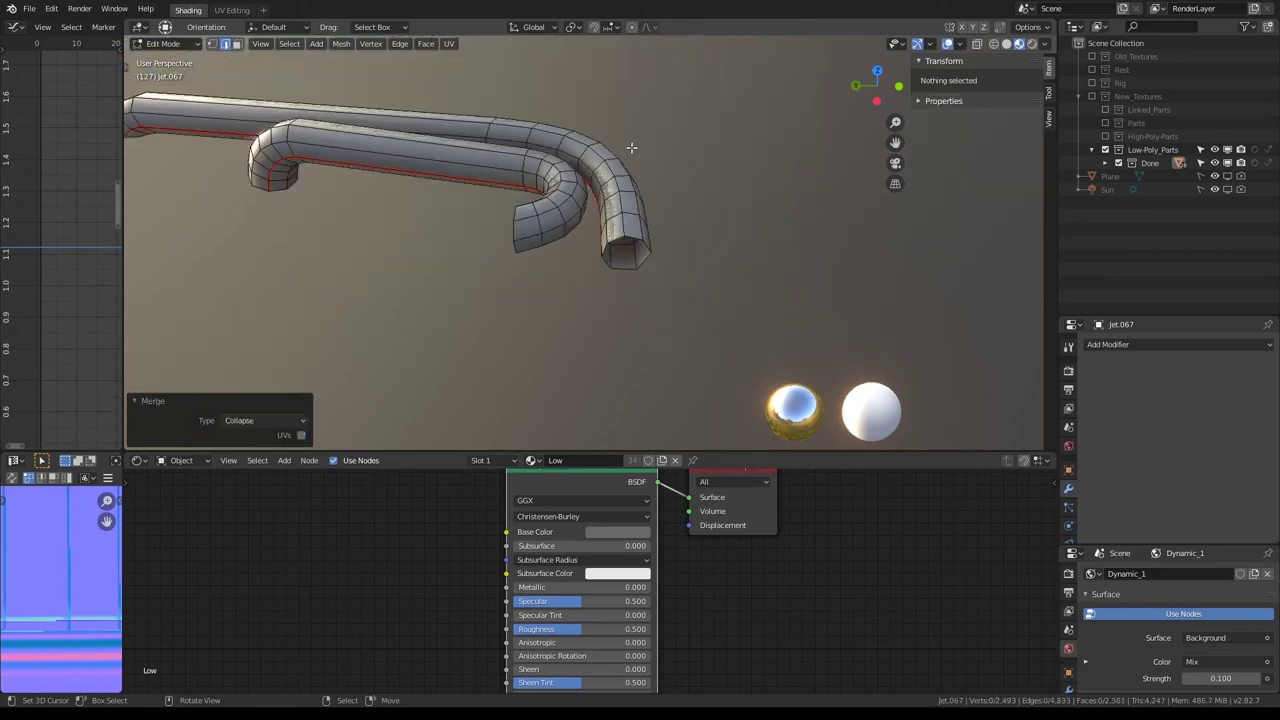
middle_drag(843, 334, 423, 143)
scroll(423, 143, down, 3)
Step: Reveal the hidden jet mesh and frame the view on a single edge near the gun
key(alt+h)
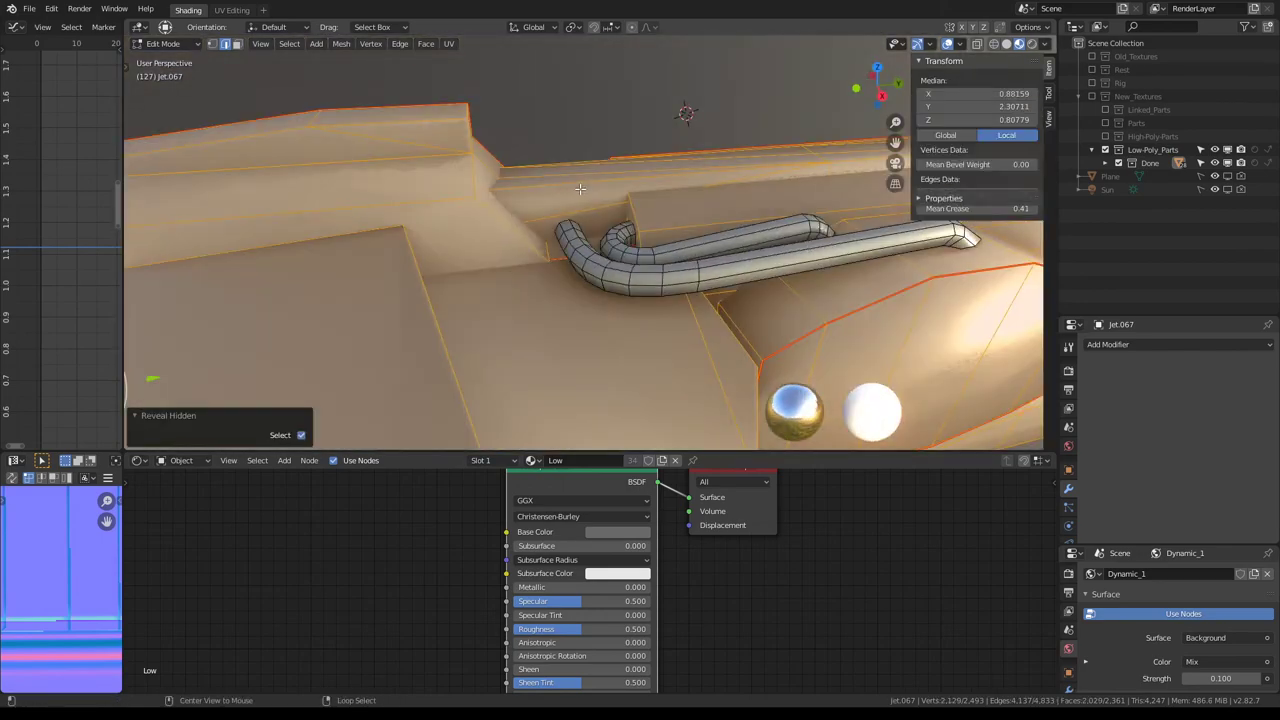
middle_drag(578, 189, 529, 271)
click(586, 191)
scroll(527, 201, up, 3)
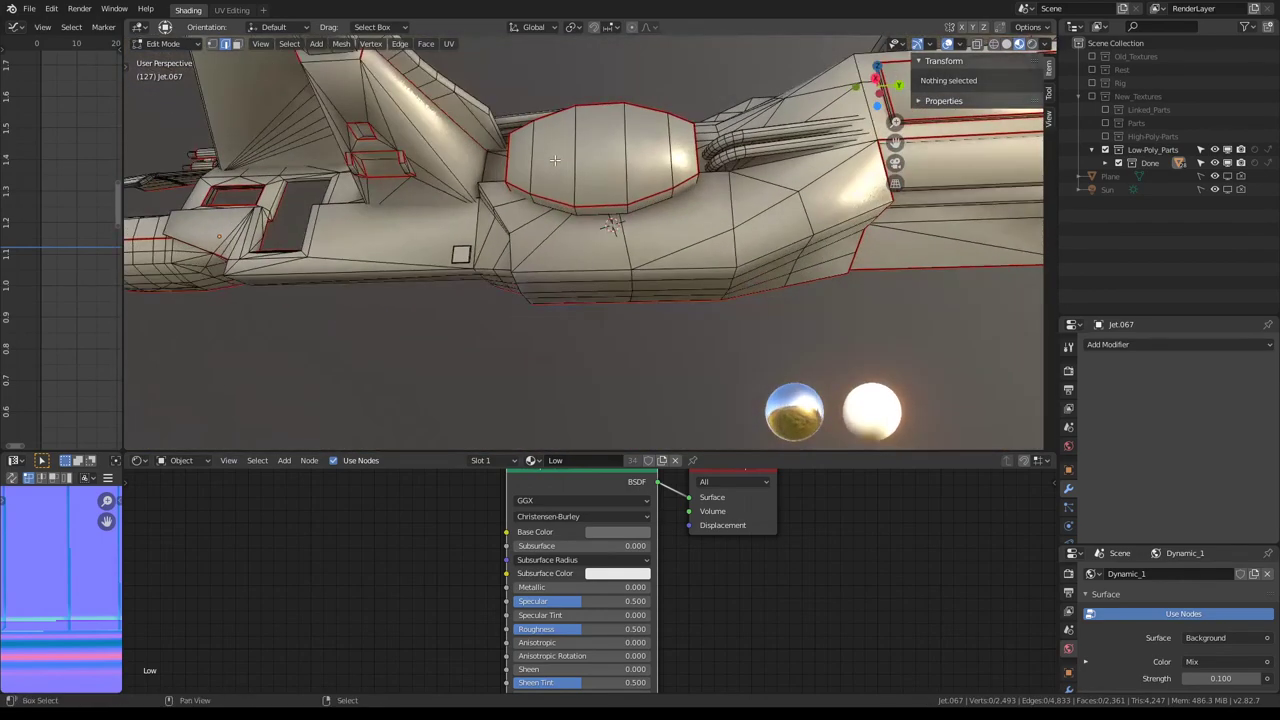
key(a)
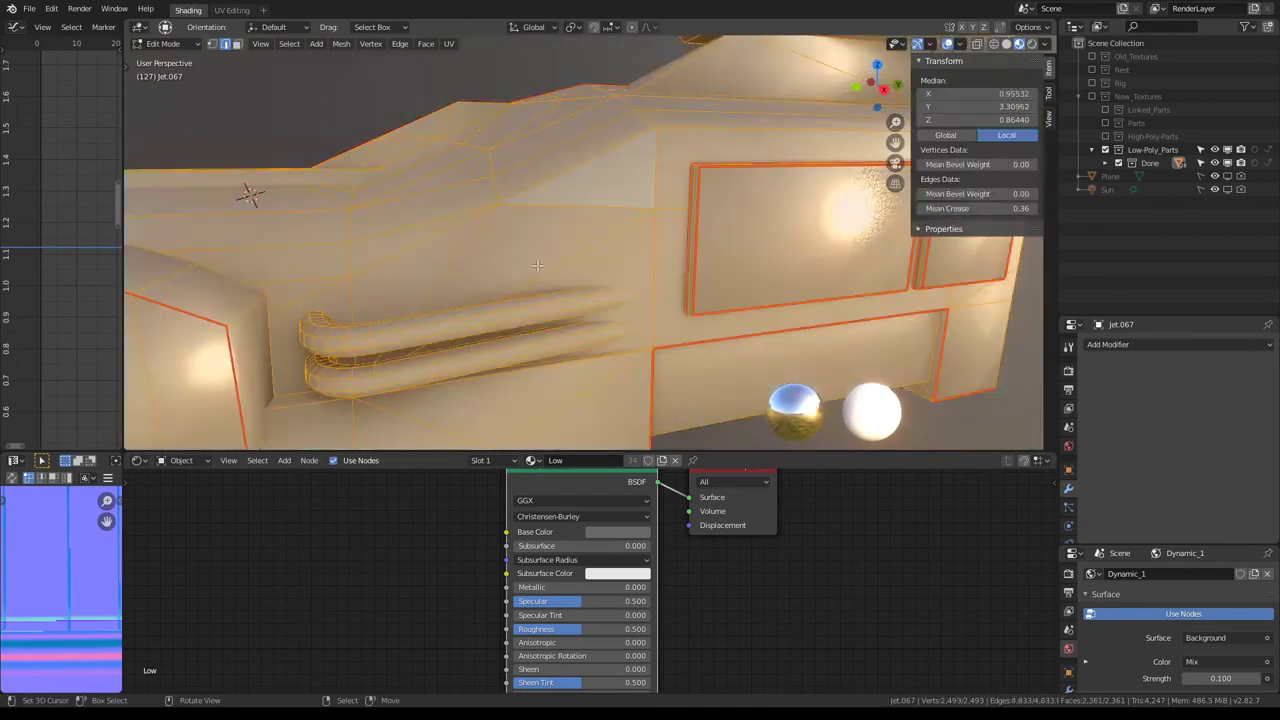
scroll(529, 271, down, 3)
mouse_move(529, 271)
middle_down()
mouse_move(749, 240)
mouse_move(651, 184)
mouse_move(583, 205)
middle_up()
scroll(749, 240, up, 3)
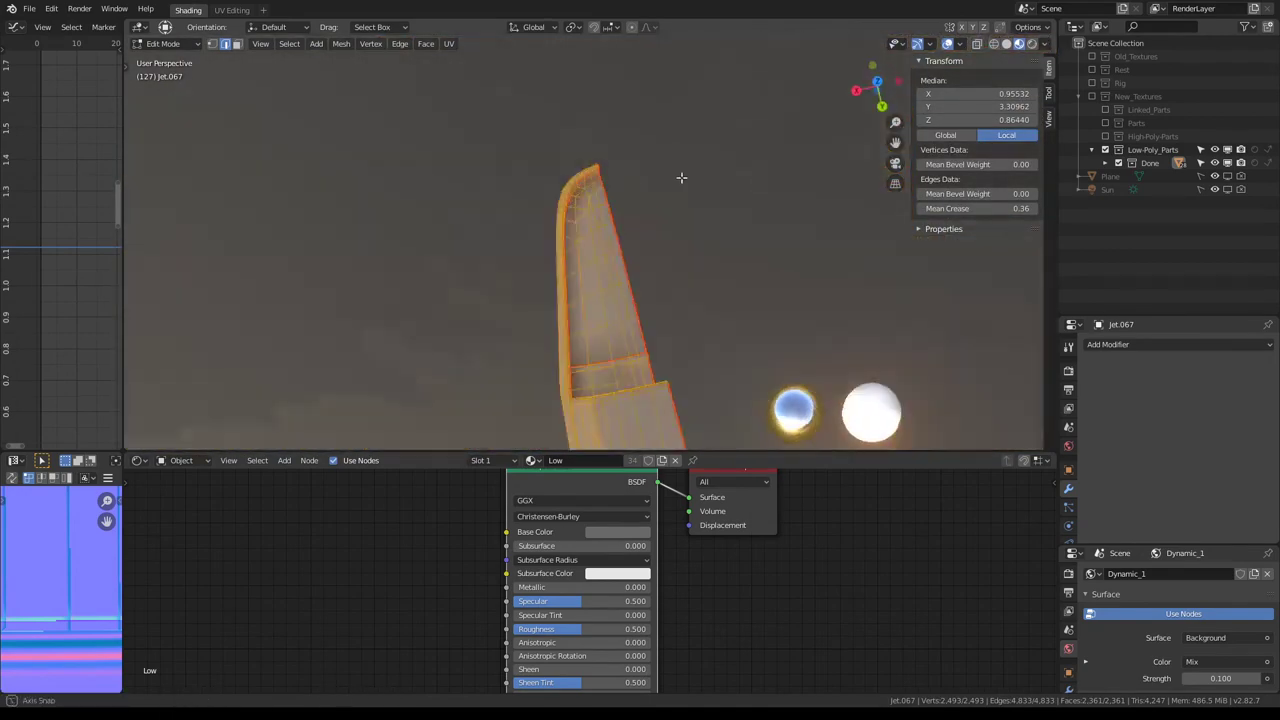
scroll(583, 205, up, 3)
mouse_move(540, 150)
middle_down()
mouse_move(520, 100)
mouse_move(380, 260)
mouse_move(409, 252)
mouse_move(542, 124)
mouse_move(643, 194)
mouse_move(417, 262)
middle_up()
click(520, 82)
key(KP_Decimal)
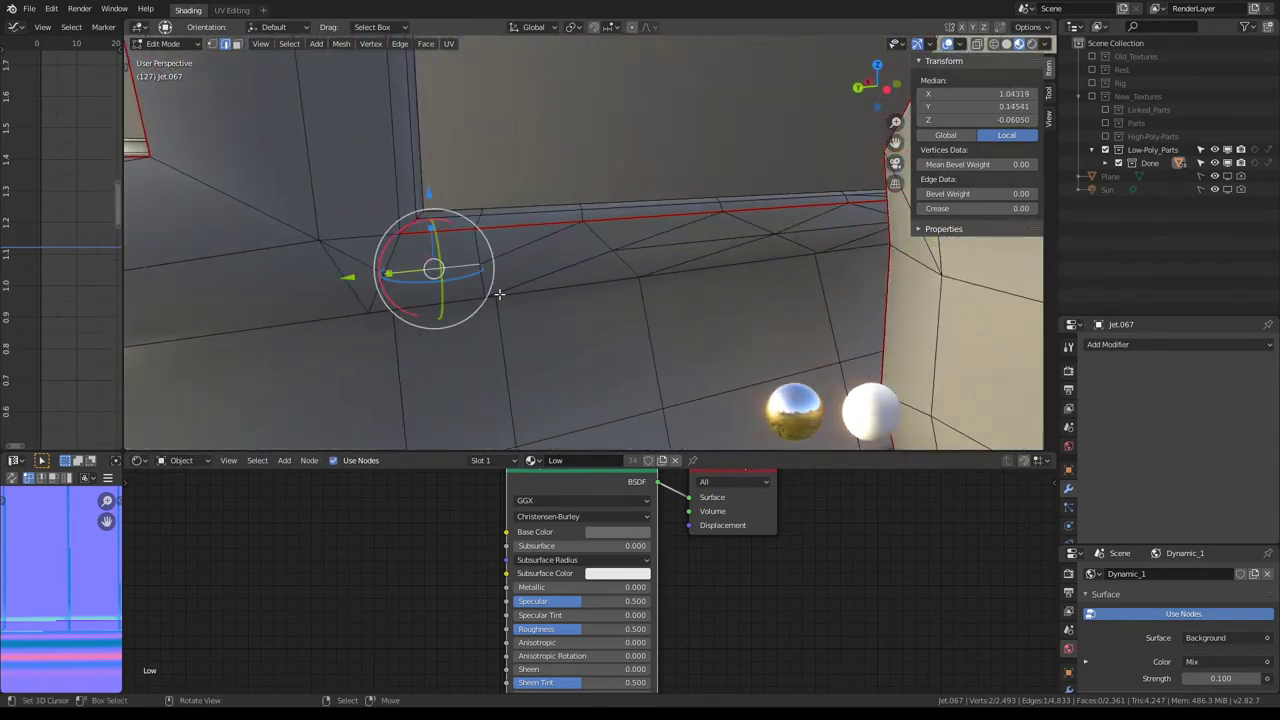
Step: Edge-slide the selected hull edge slightly along its surface
key(g)
key(g)
click(520, 260)
key(g)
key(g)
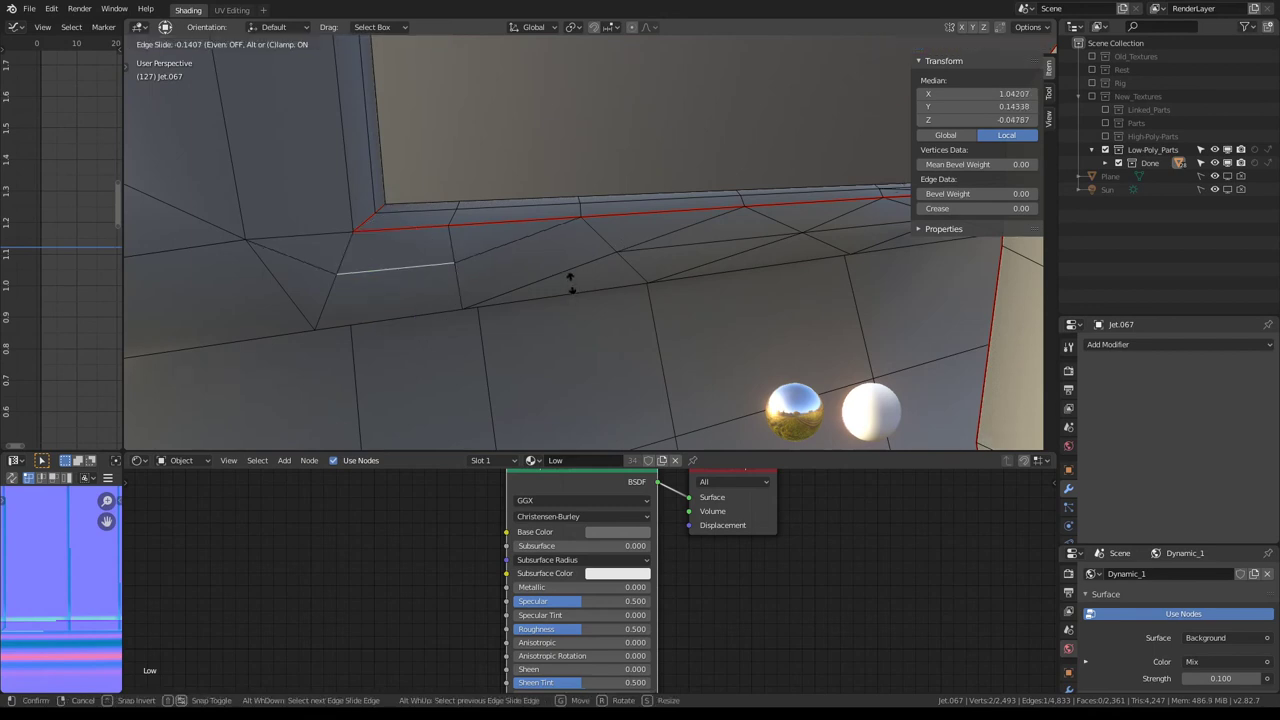
click(373, 241)
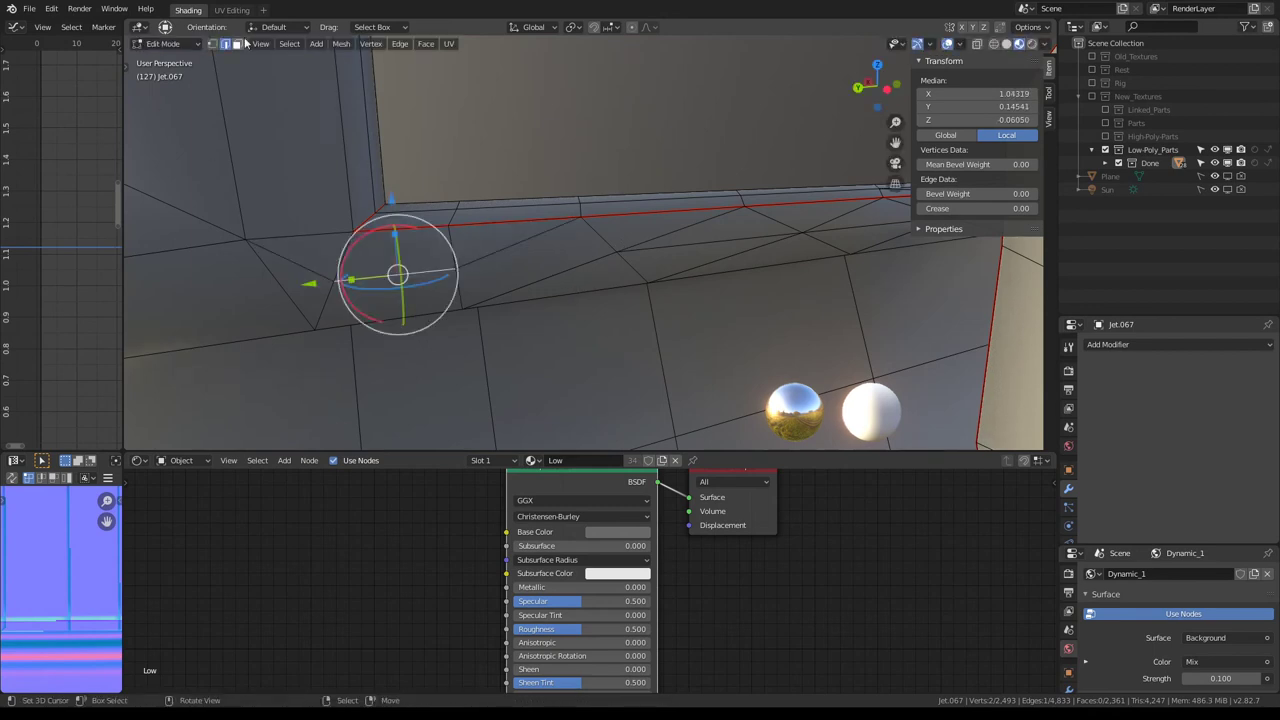
Step: In face mode, select a path of faces along the panel wall
click(244, 45)
click(285, 282)
ctrl+click(382, 285)
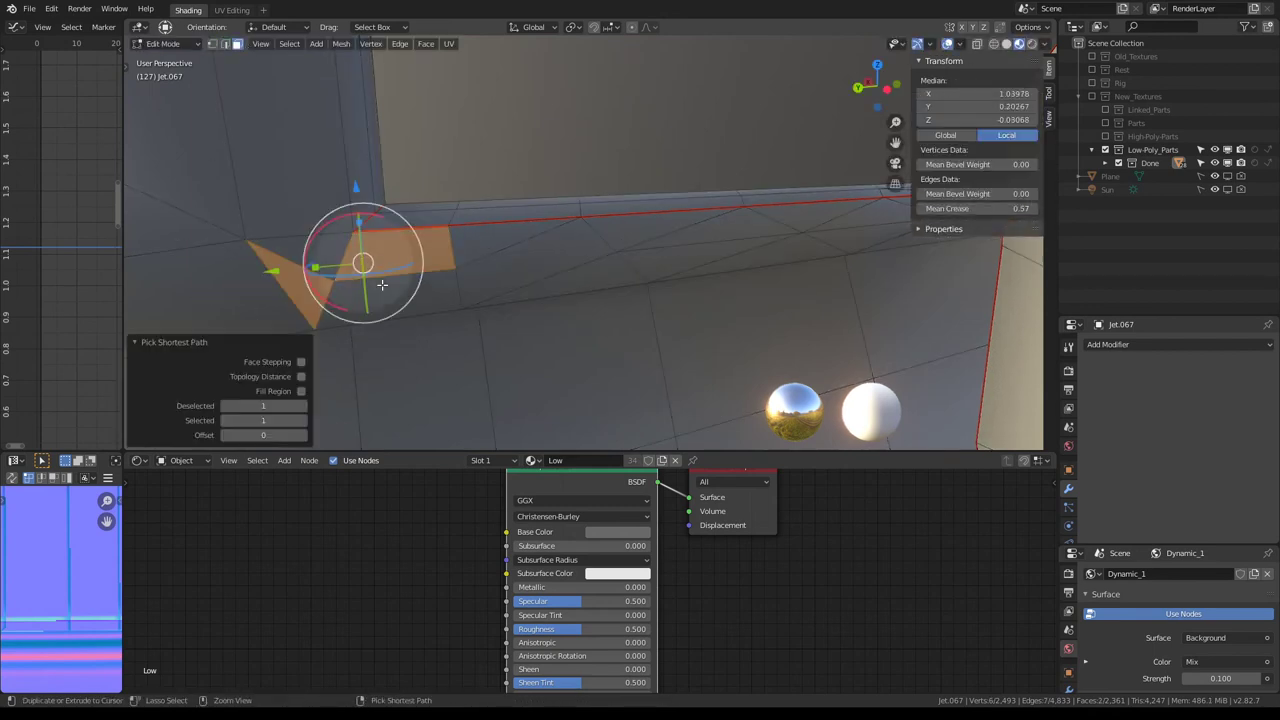
shift+click(300, 290)
shift+click(466, 274)
ctrl+click(718, 251)
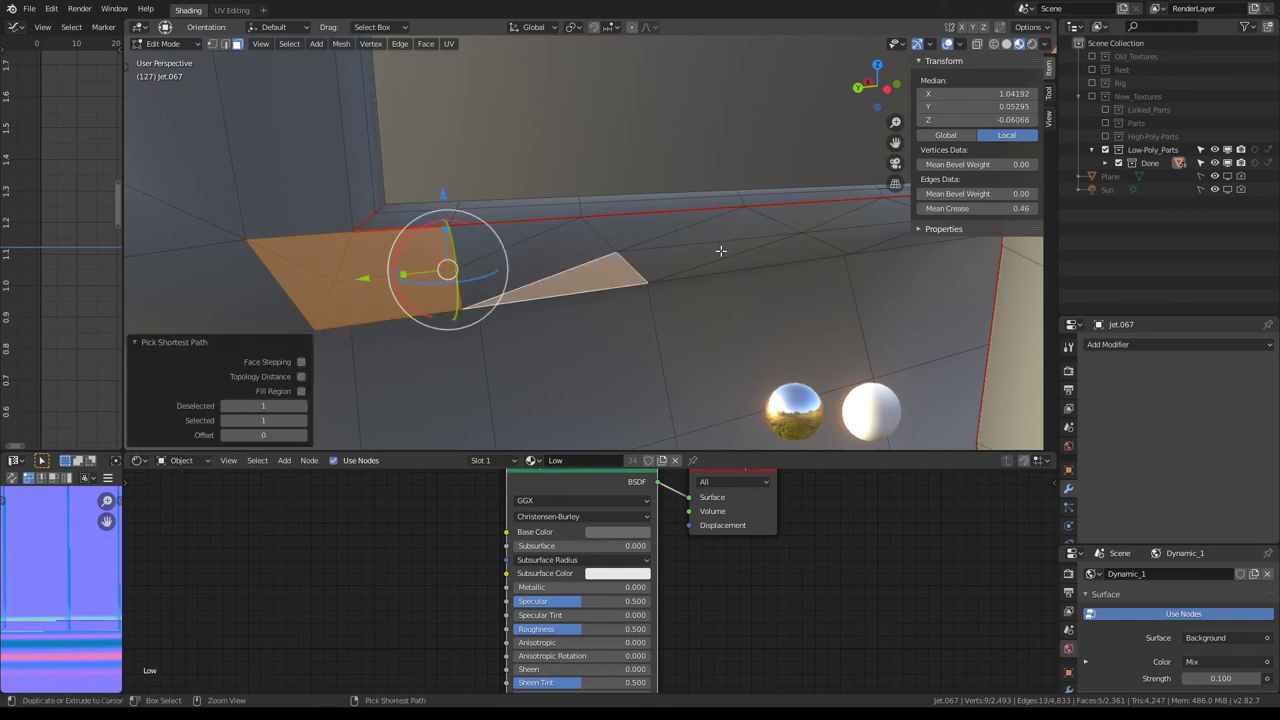
Step: Circle-select the faces along the wing's raised rim wall
middle_drag(758, 239, 700, 230)
click(629, 208)
click(411, 289)
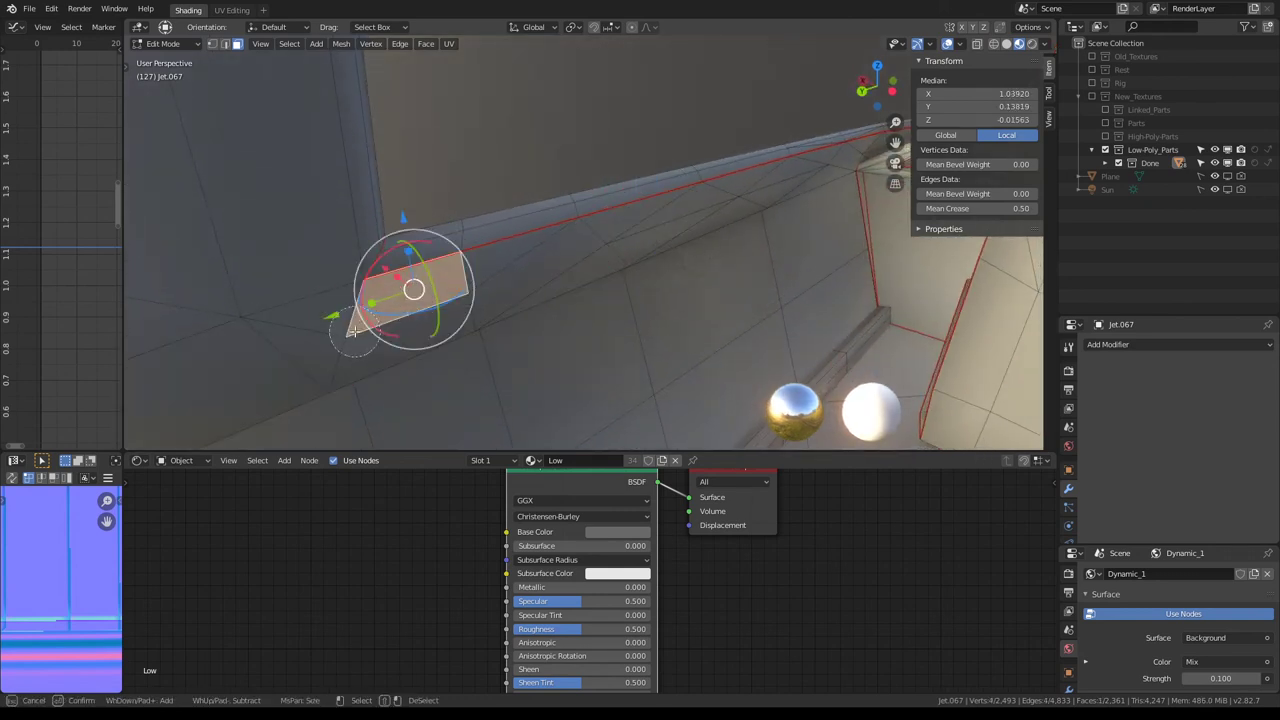
drag(352, 332, 645, 241)
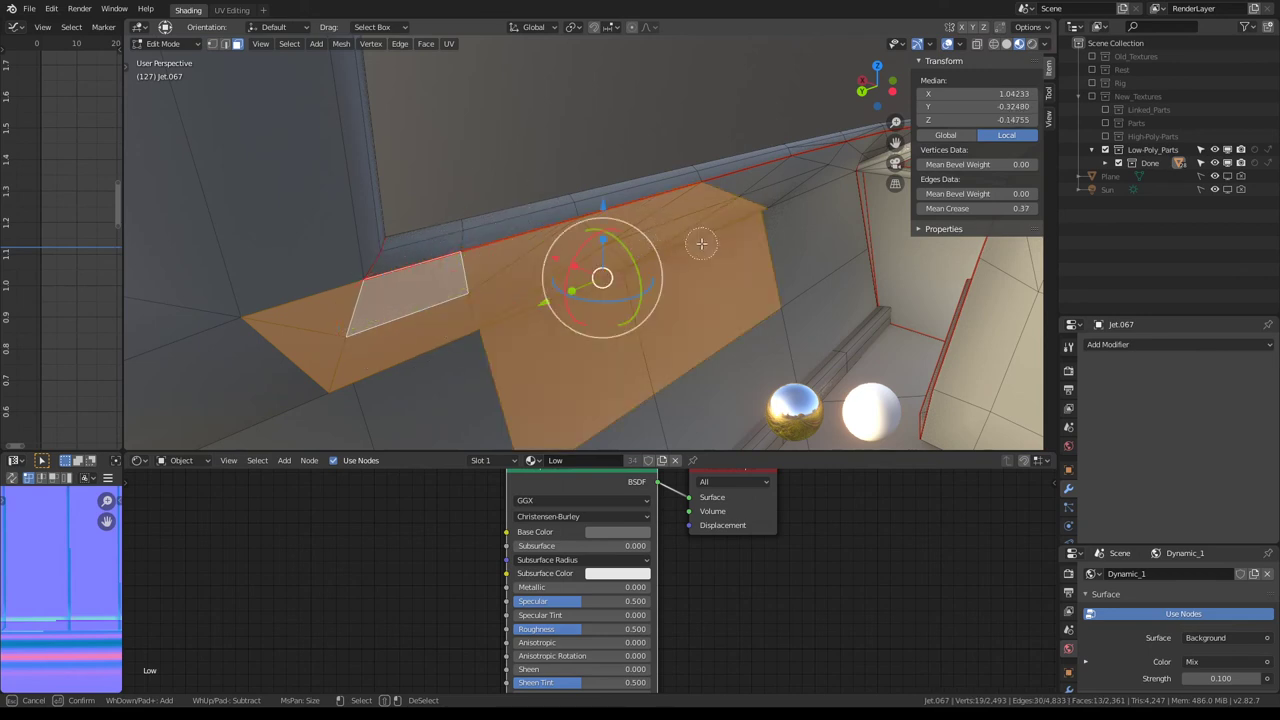
middle_drag(701, 243, 781, 224)
mouse_move(746, 199)
mouse_down()
mouse_move(818, 173)
mouse_move(794, 249)
mouse_up()
right_click(794, 249)
mouse_move(794, 249)
middle_down()
mouse_move(700, 263)
mouse_move(329, 198)
mouse_move(180, 229)
mouse_move(294, 209)
mouse_move(374, 163)
mouse_move(410, 196)
mouse_move(383, 220)
middle_up()
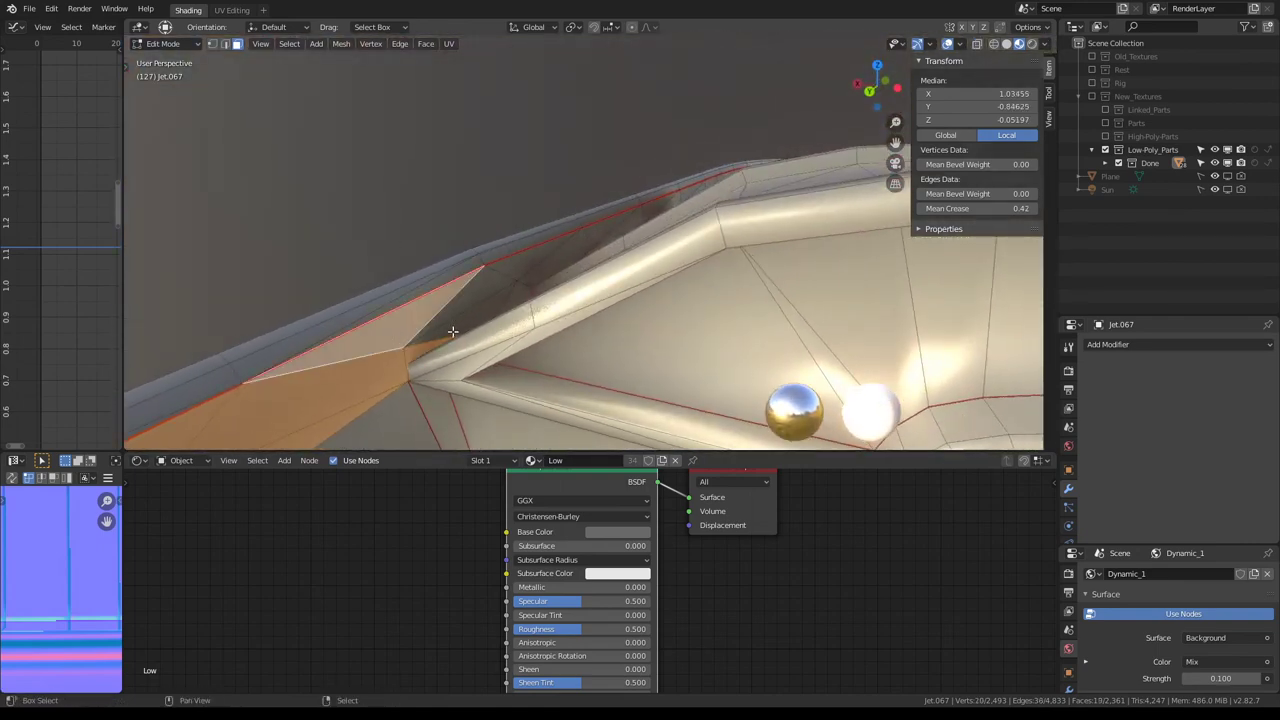
shift+click(452, 331)
middle_drag(452, 331, 491, 306)
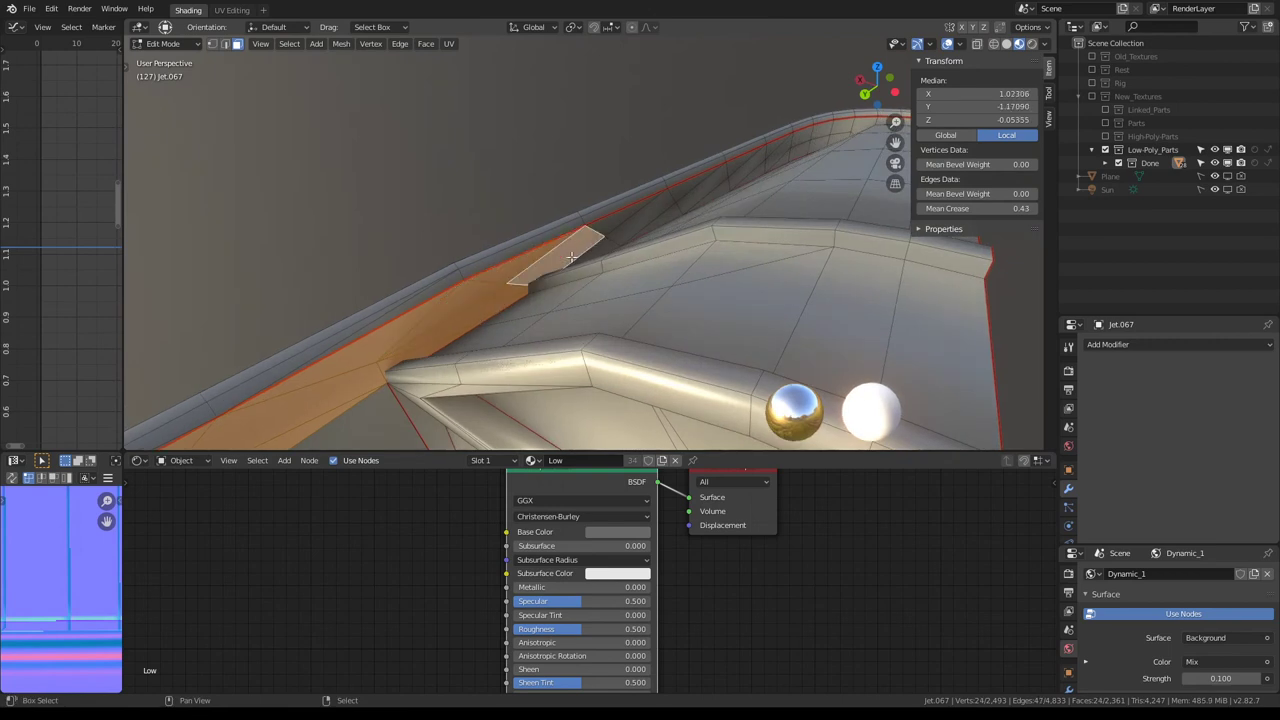
middle_drag(571, 258, 383, 325)
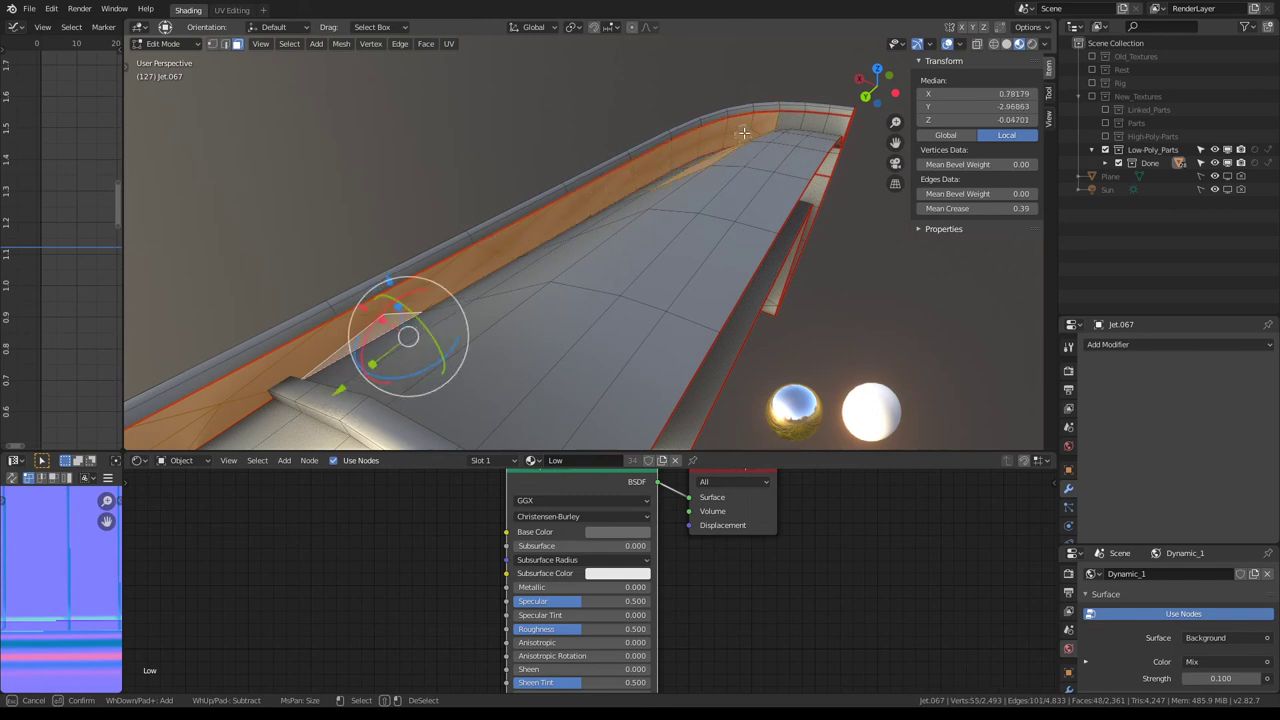
Step: Dissolve the rim wall's extra edges, triangulate the faces, then convert Tris to Quads
key(Escape)
middle_drag(760, 125, 368, 280)
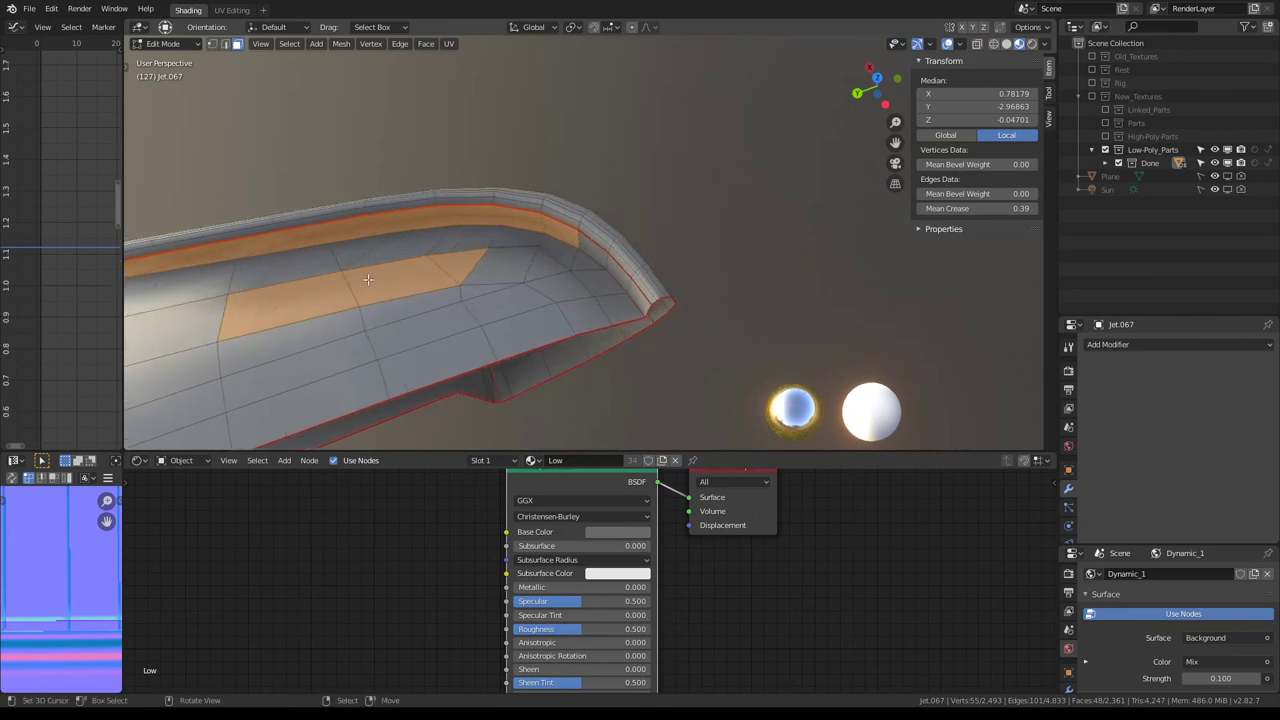
middle_drag(504, 273, 518, 222)
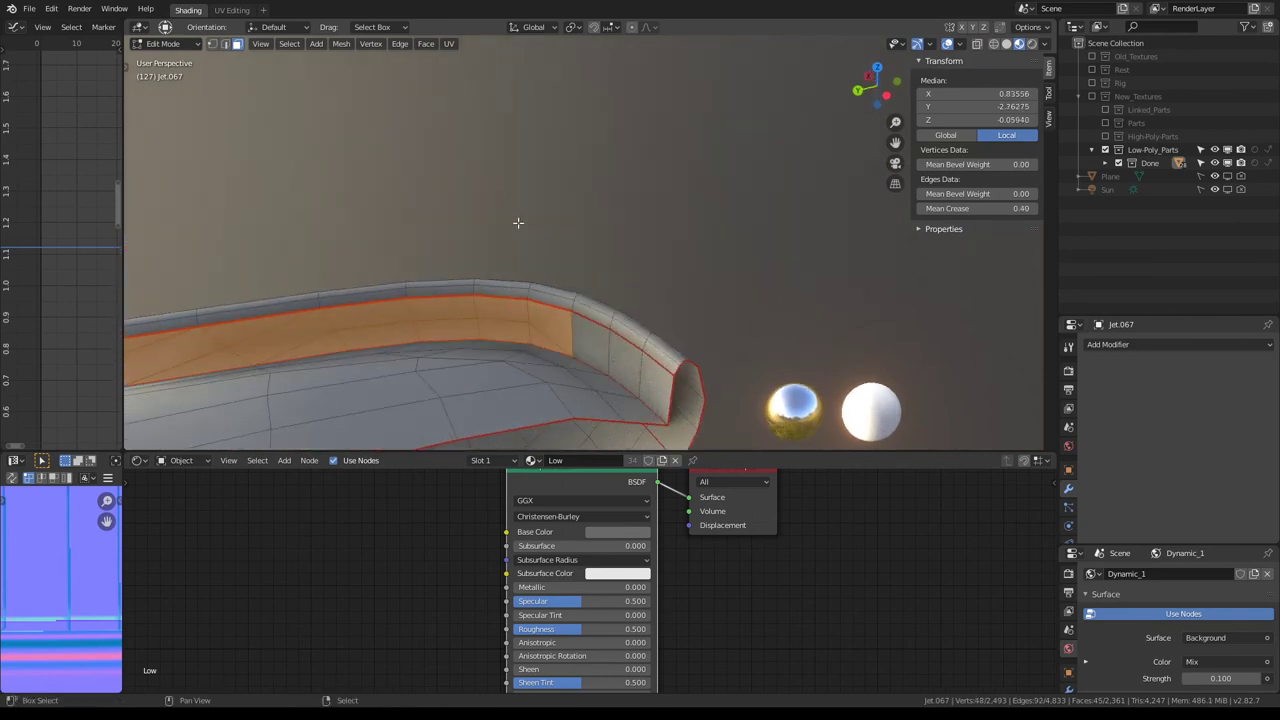
shift+middle_drag(573, 338, 515, 280)
key(ctrl+z)
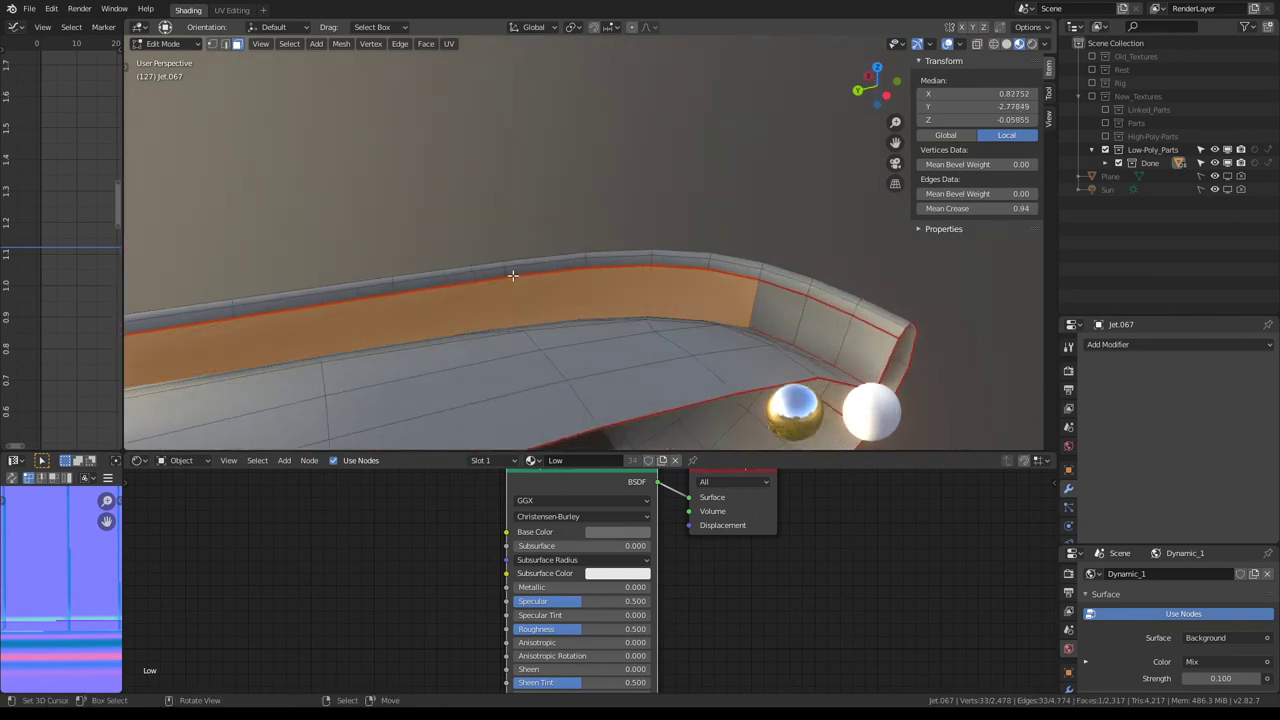
key(ctrl+t)
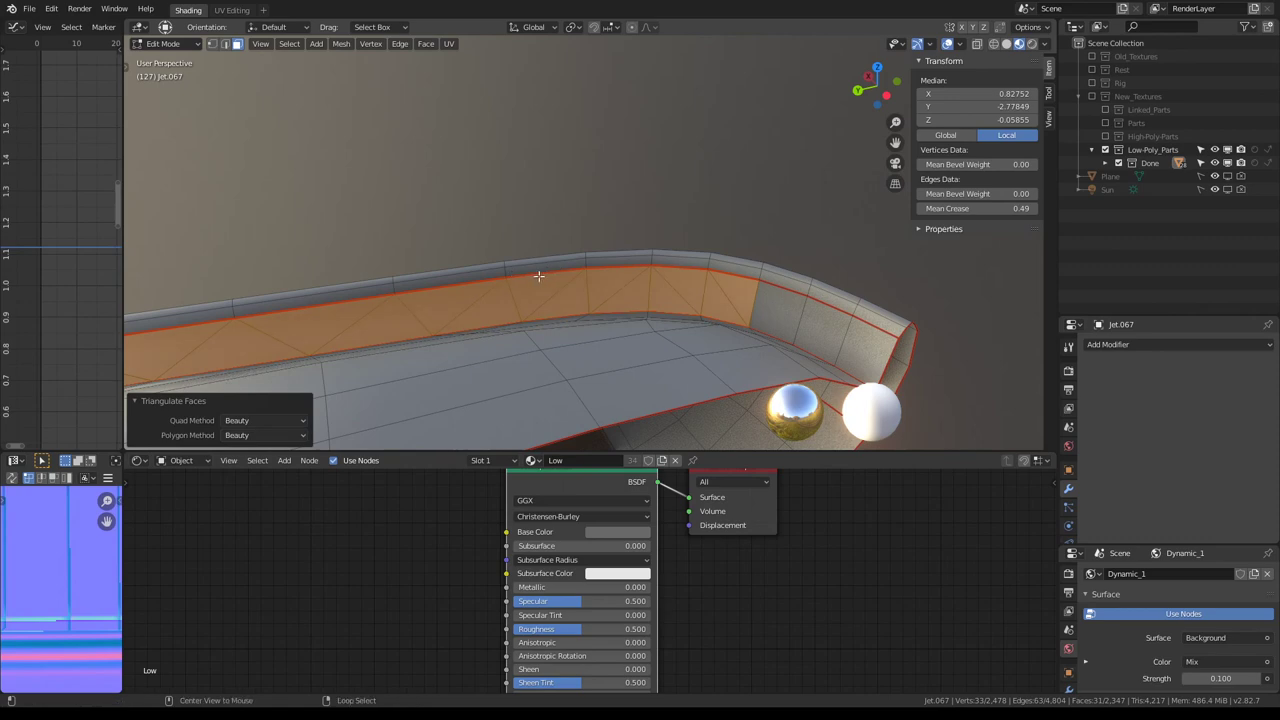
key(alt+j)
mouse_move(538, 275)
middle_down()
mouse_move(626, 320)
mouse_move(702, 181)
mouse_move(691, 183)
mouse_move(729, 194)
mouse_move(467, 131)
mouse_move(518, 278)
middle_up()
Step: Isolate the linked thin strip and try Limited Dissolve with a 0.5° max angle
key(l)
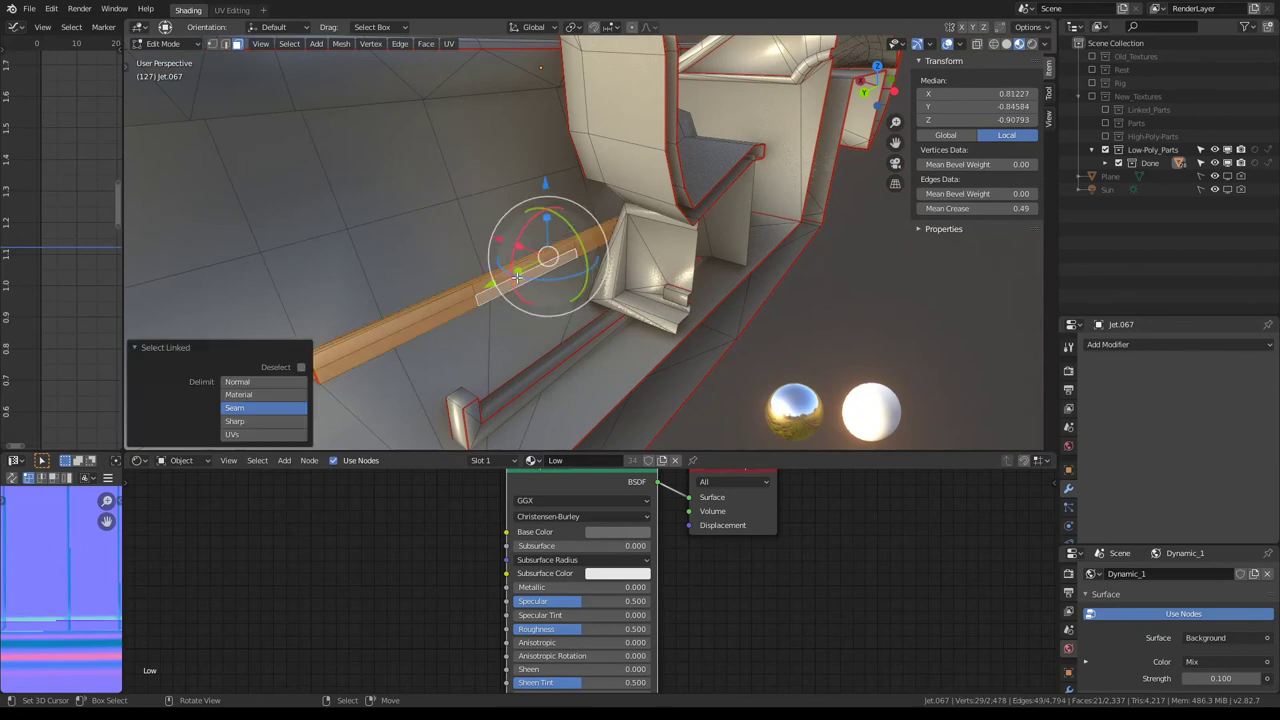
key(shift+h)
mouse_move(518, 276)
middle_down()
mouse_move(632, 233)
mouse_move(683, 234)
middle_up()
key(q)
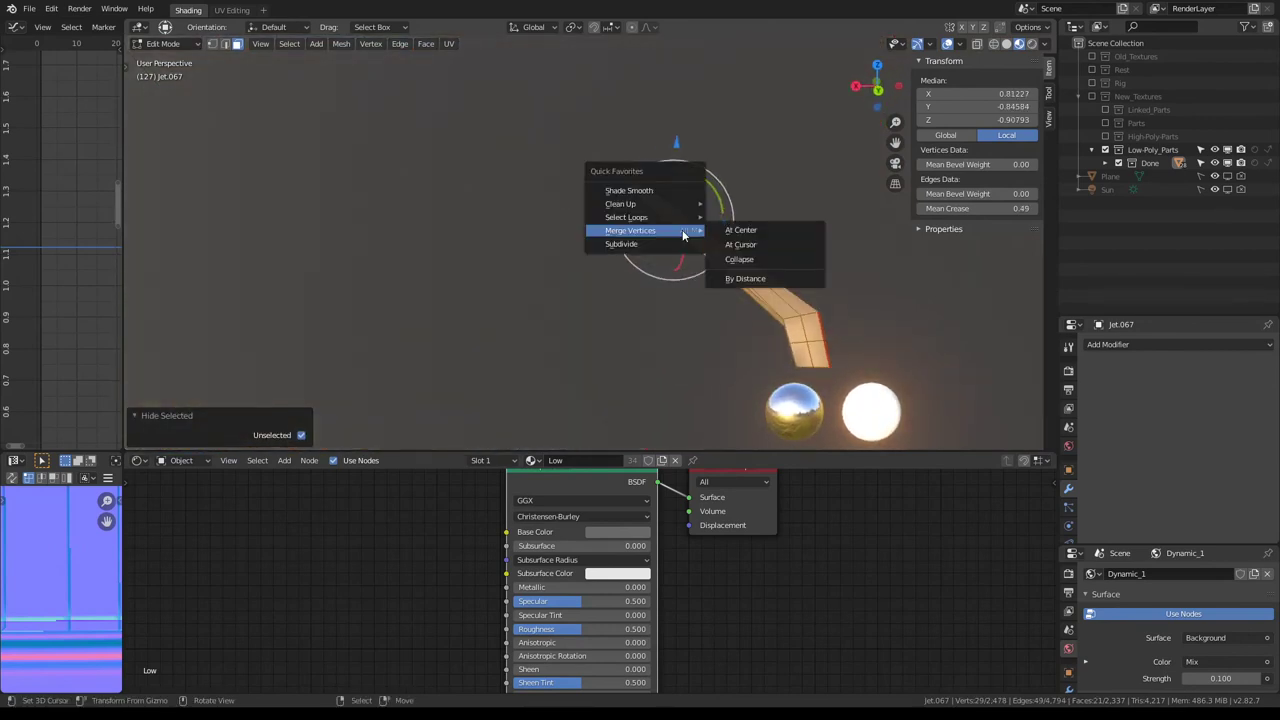
mouse_move(622, 204)
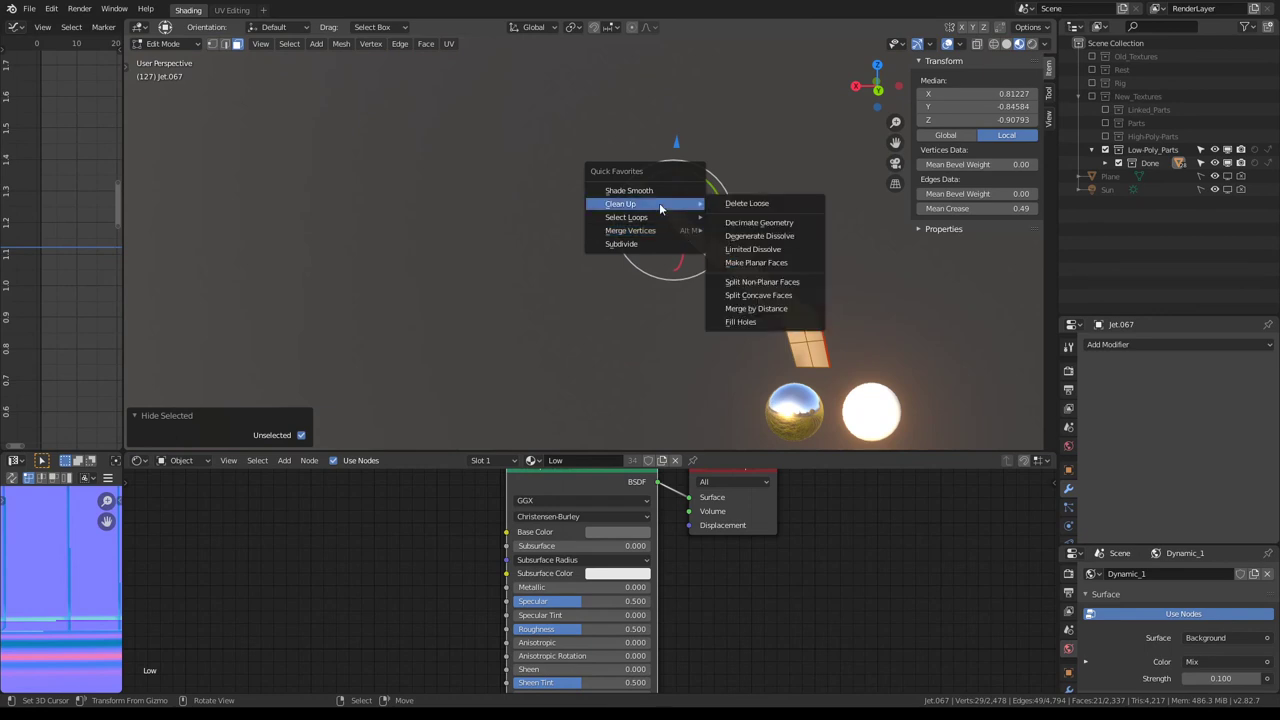
click(735, 250)
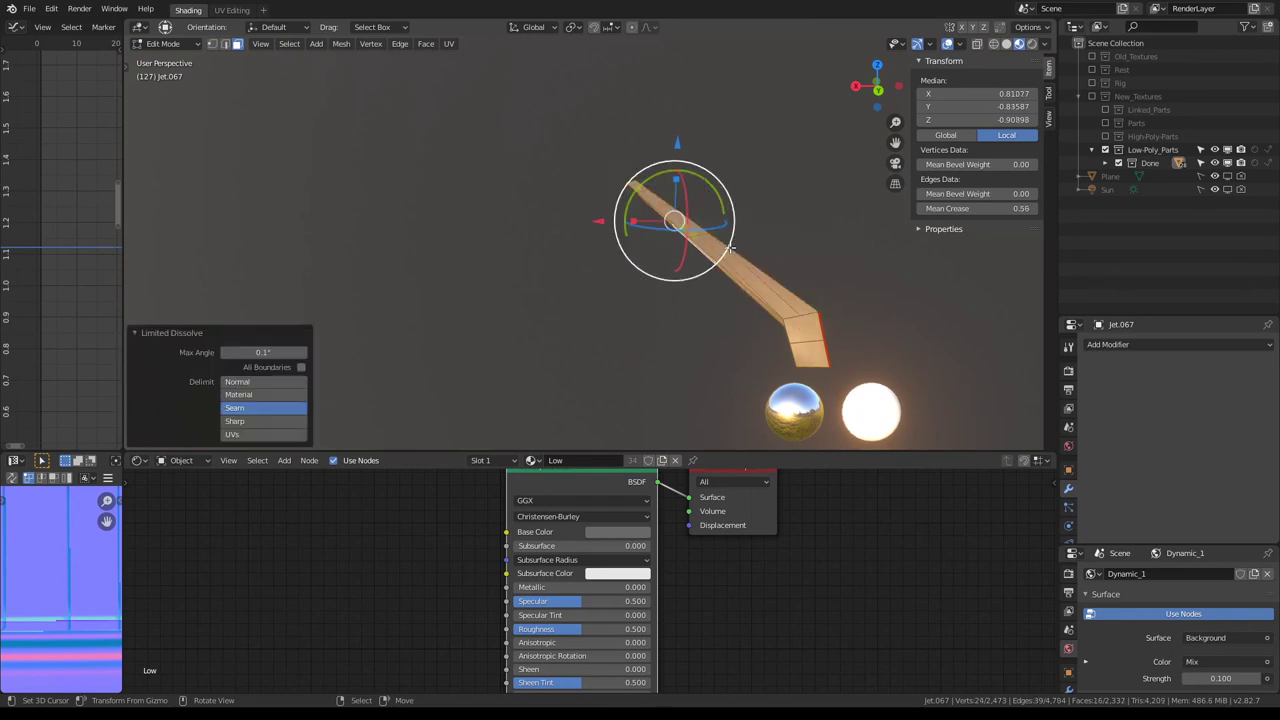
middle_drag(735, 250, 683, 249)
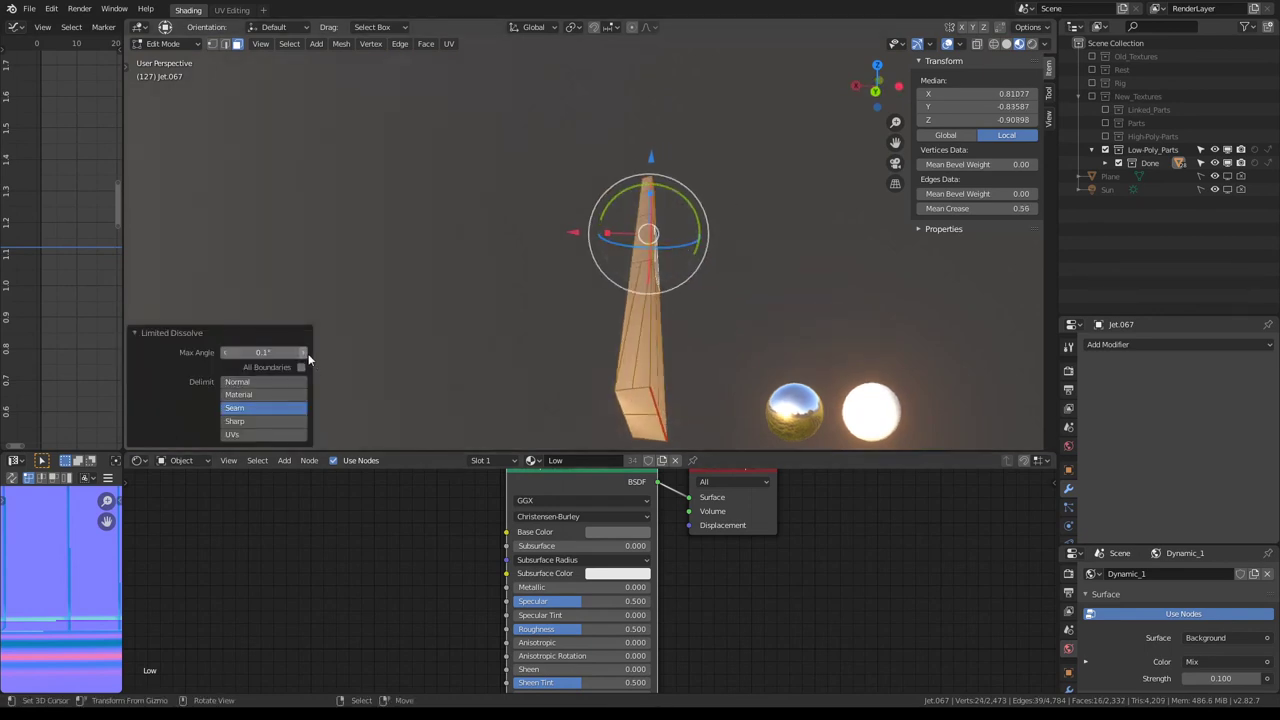
drag(306, 352, 312, 352)
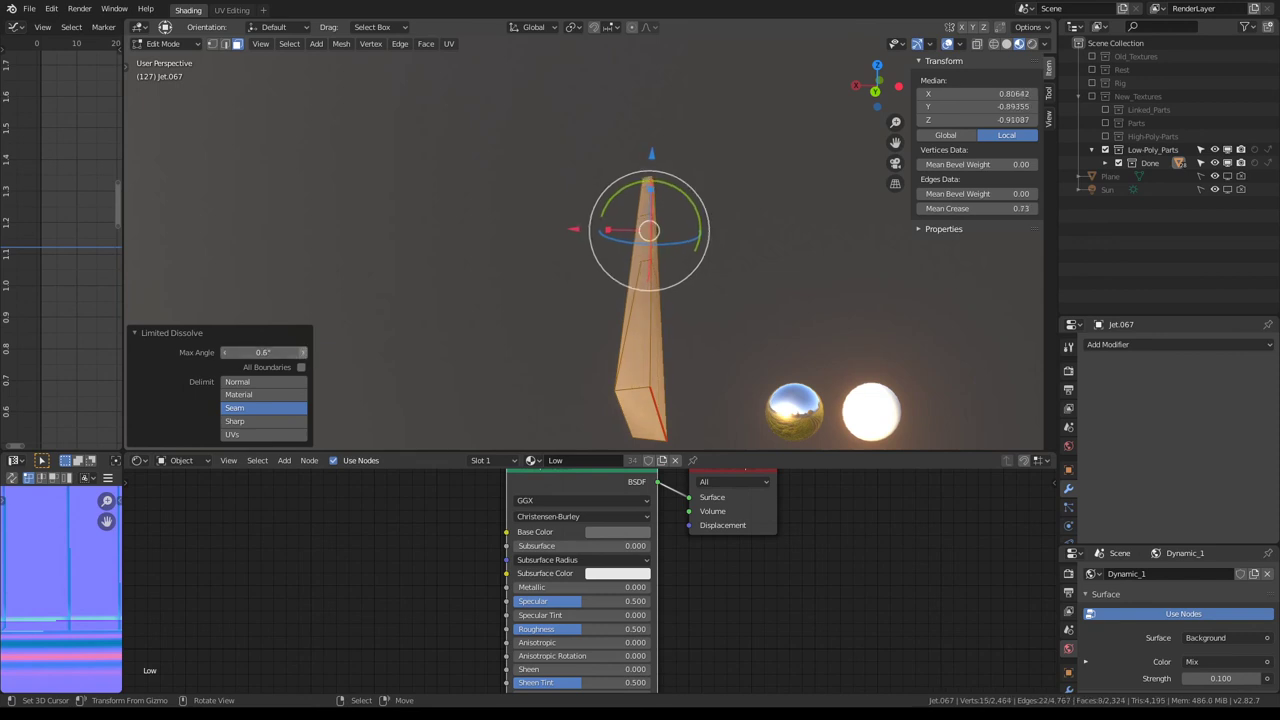
mouse_move(676, 248)
middle_down()
mouse_move(534, 263)
mouse_move(389, 246)
mouse_move(500, 270)
mouse_move(585, 215)
mouse_move(671, 203)
middle_up()
Step: Undo and rerun Limited Dissolve at 3.9° max angle, then reveal the hidden mesh
key(ctrl+z)
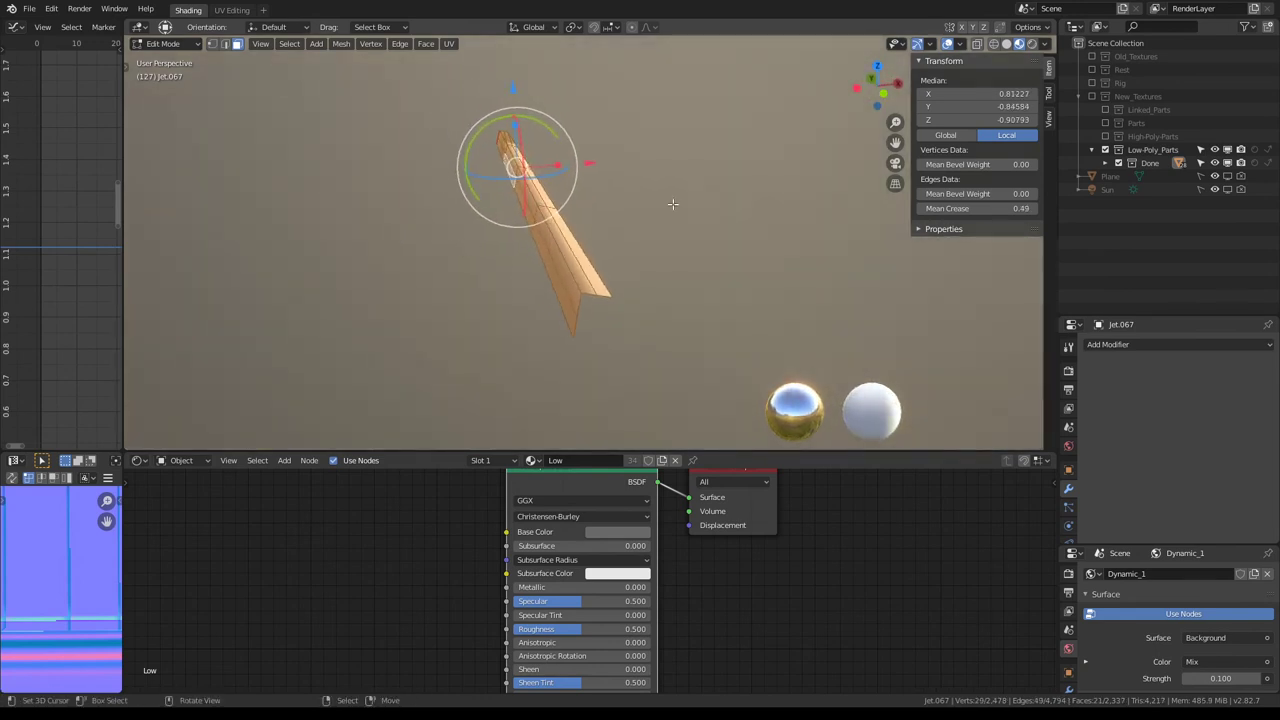
key(q)
click(743, 250)
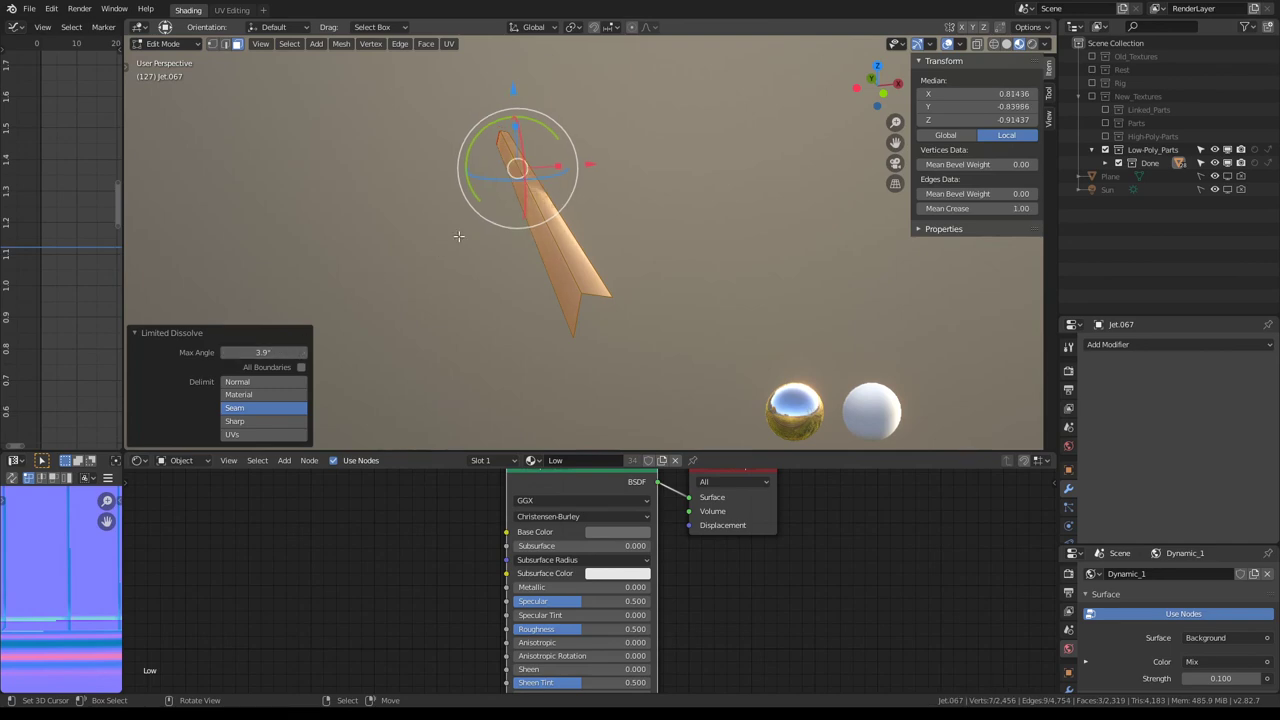
mouse_move(458, 236)
middle_down()
mouse_move(654, 191)
mouse_move(743, 194)
mouse_move(601, 263)
mouse_move(639, 419)
mouse_move(810, 45)
mouse_move(700, 300)
middle_up()
key(alt+h)
Step: Select an edge ring along the fuselage and collapse it
ctrl+alt+click(664, 360)
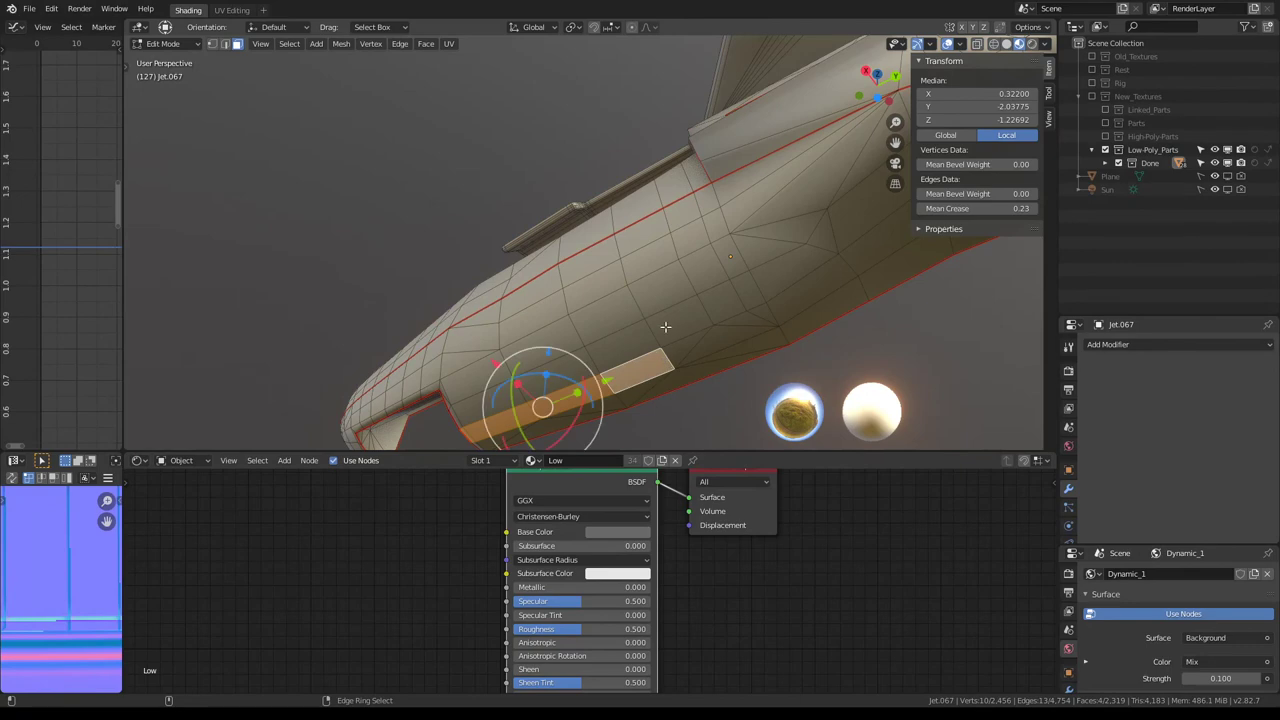
ctrl+alt+click(662, 213)
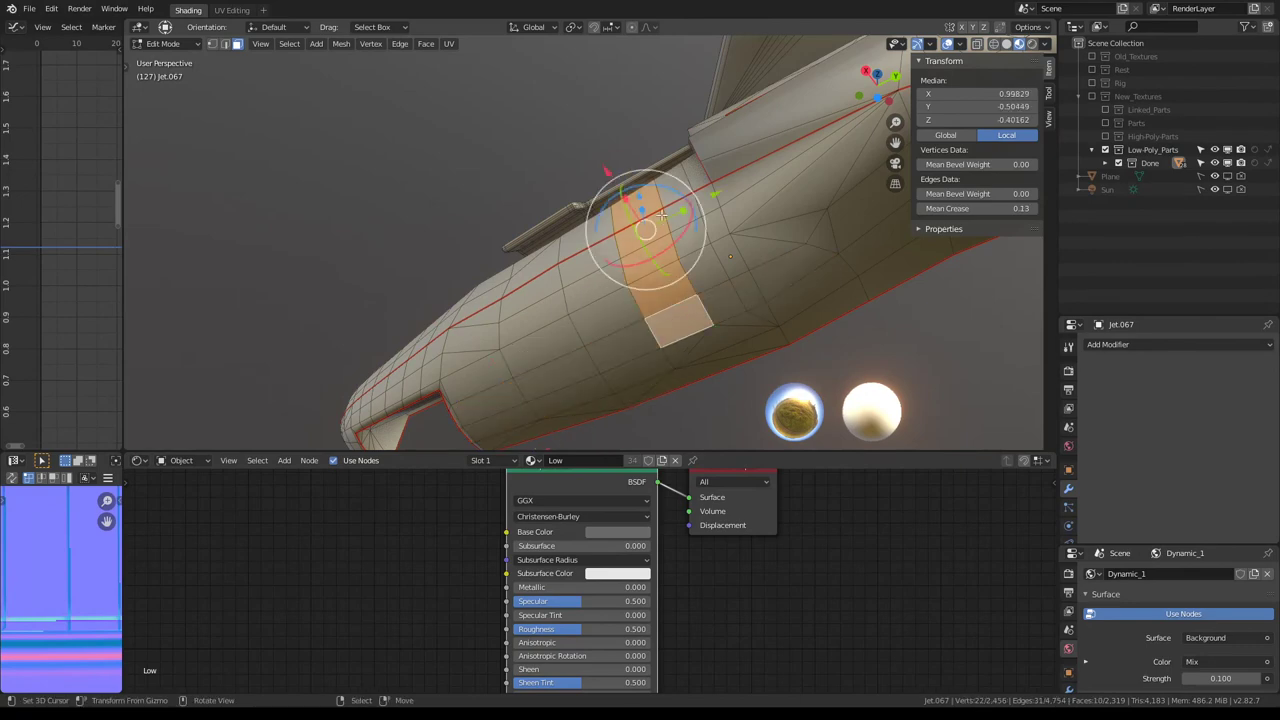
shift+click(228, 46)
mouse_move(642, 229)
middle_down()
mouse_move(710, 220)
mouse_move(728, 371)
mouse_move(677, 274)
mouse_move(680, 51)
mouse_move(680, 200)
mouse_move(748, 399)
mouse_move(741, 294)
middle_up()
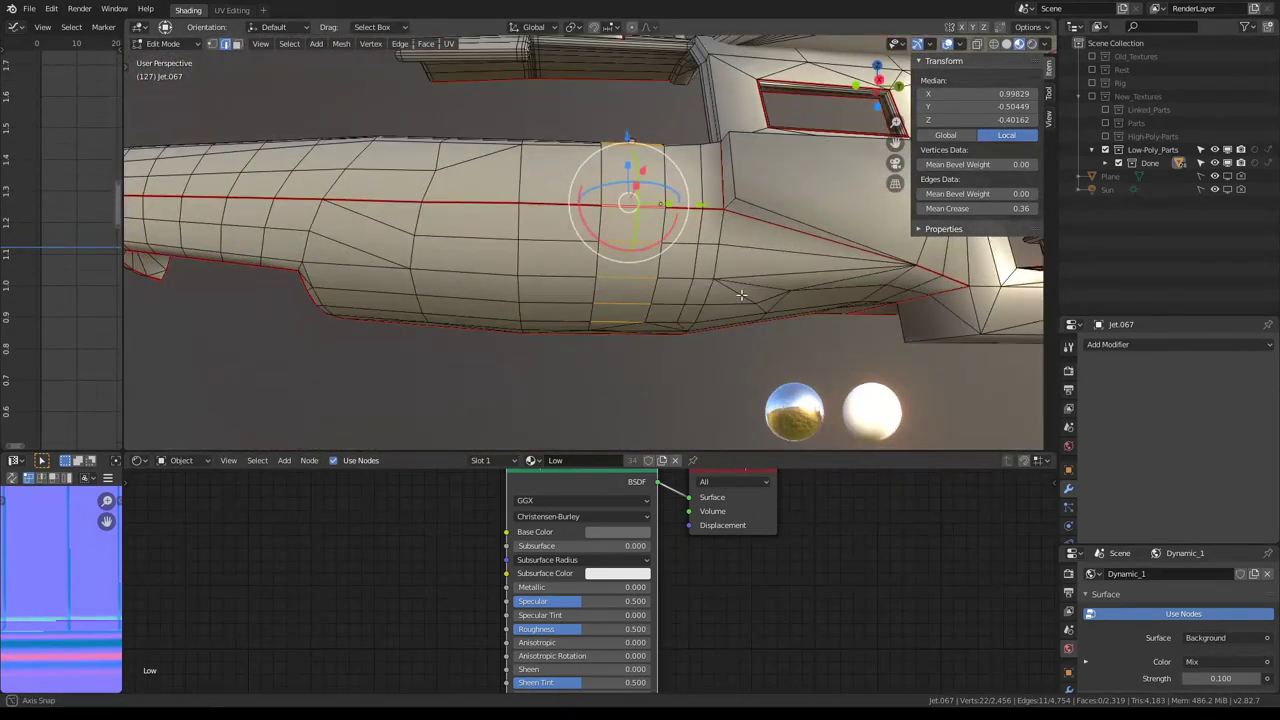
key(q)
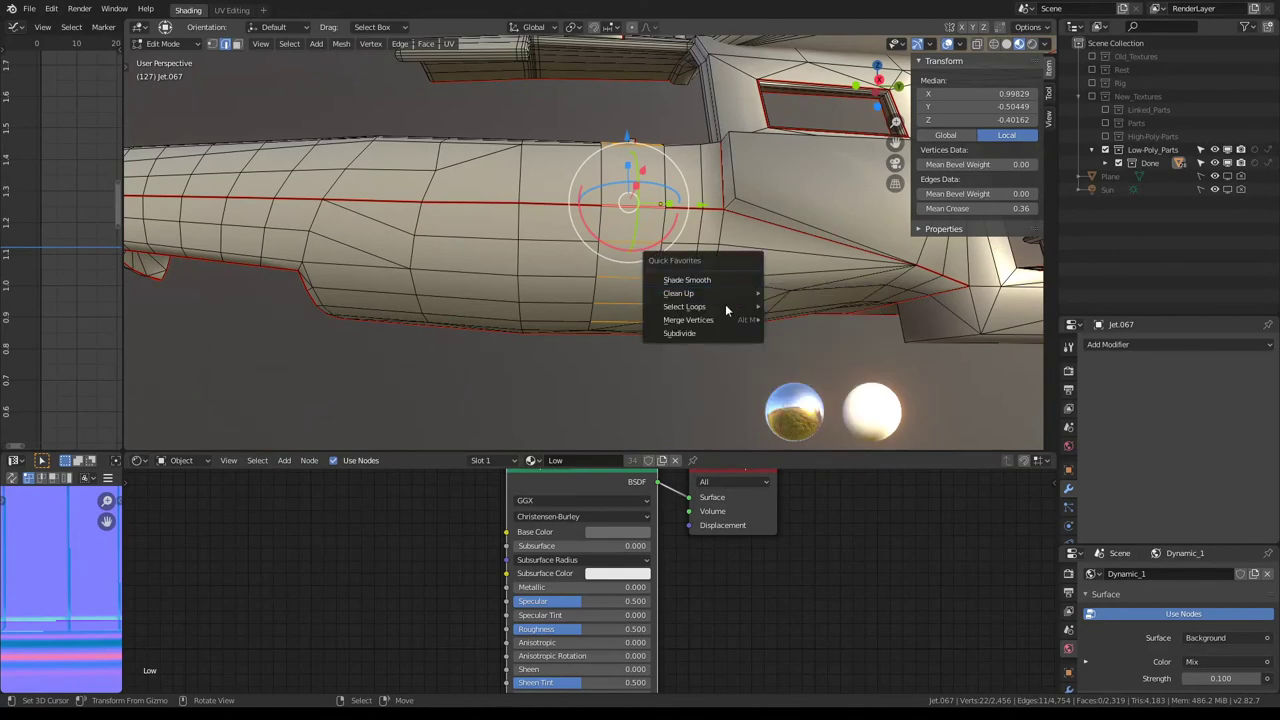
mouse_move(689, 319)
click(812, 349)
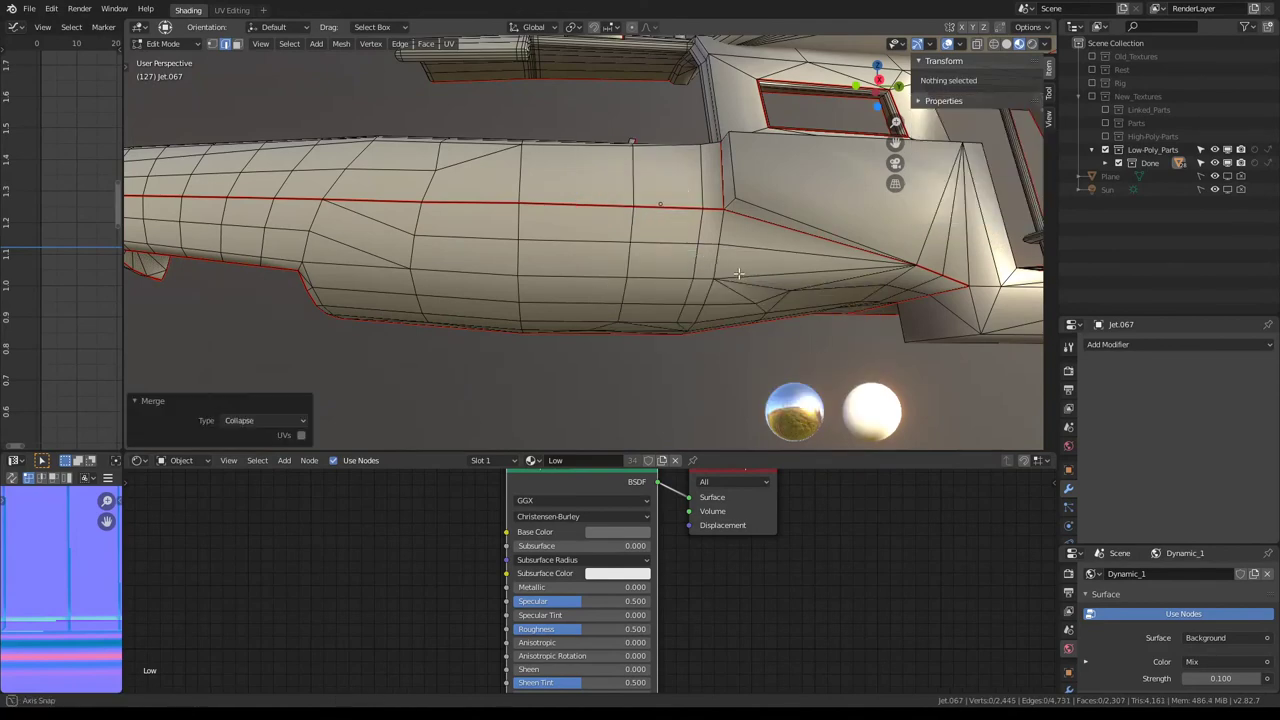
mouse_move(812, 349)
middle_down()
mouse_move(737, 383)
mouse_move(511, 169)
mouse_move(454, 147)
mouse_move(551, 78)
mouse_move(551, 157)
mouse_move(423, 149)
mouse_move(273, 212)
mouse_move(320, 329)
mouse_move(503, 283)
mouse_move(650, 226)
mouse_move(660, 383)
mouse_move(644, 292)
mouse_move(656, 283)
middle_up()
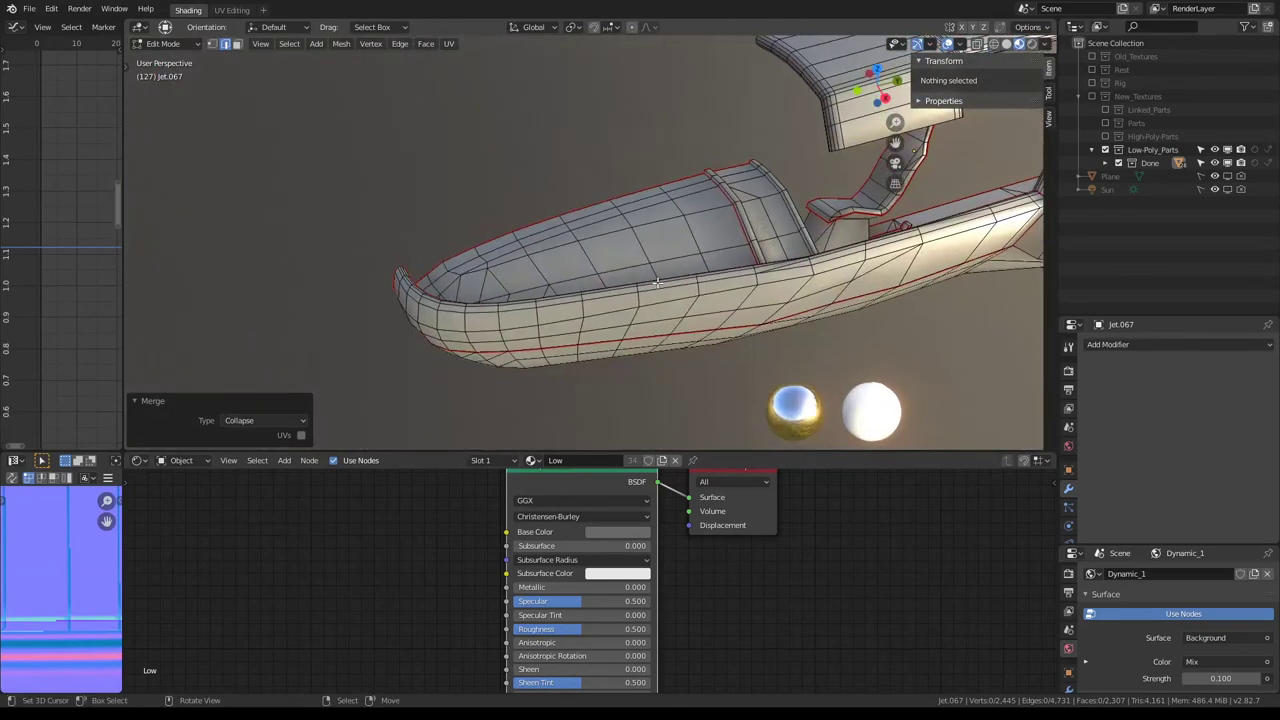
Step: Select a second edge ring near the nose and collapse it as well
ctrl+alt+click(662, 302)
key(q)
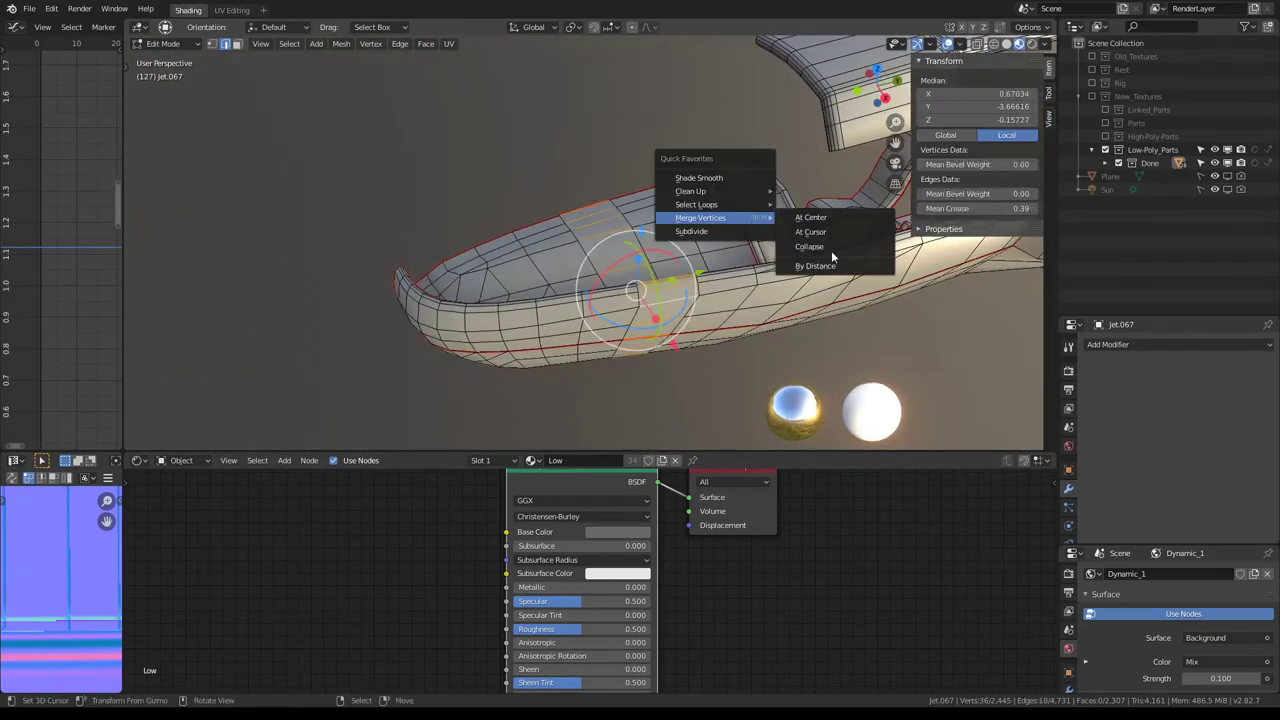
mouse_move(831, 258)
middle_down()
mouse_move(666, 206)
mouse_move(700, 222)
middle_up()
key(q)
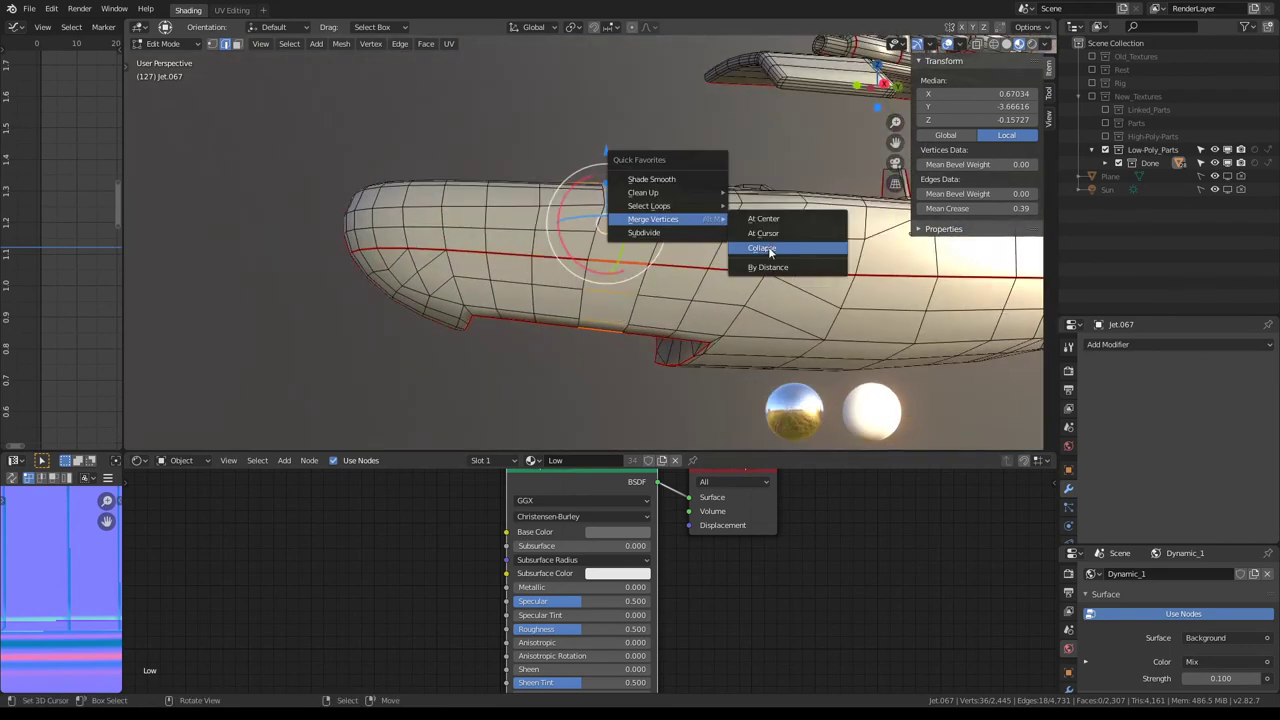
click(769, 252)
middle_drag(769, 252, 662, 378)
mouse_move(662, 385)
middle_down()
mouse_move(814, 214)
mouse_move(630, 227)
mouse_move(689, 258)
middle_up()
Step: Hide and reveal a nose edge, then slide it to factor 0.113
click(475, 300)
key(h)
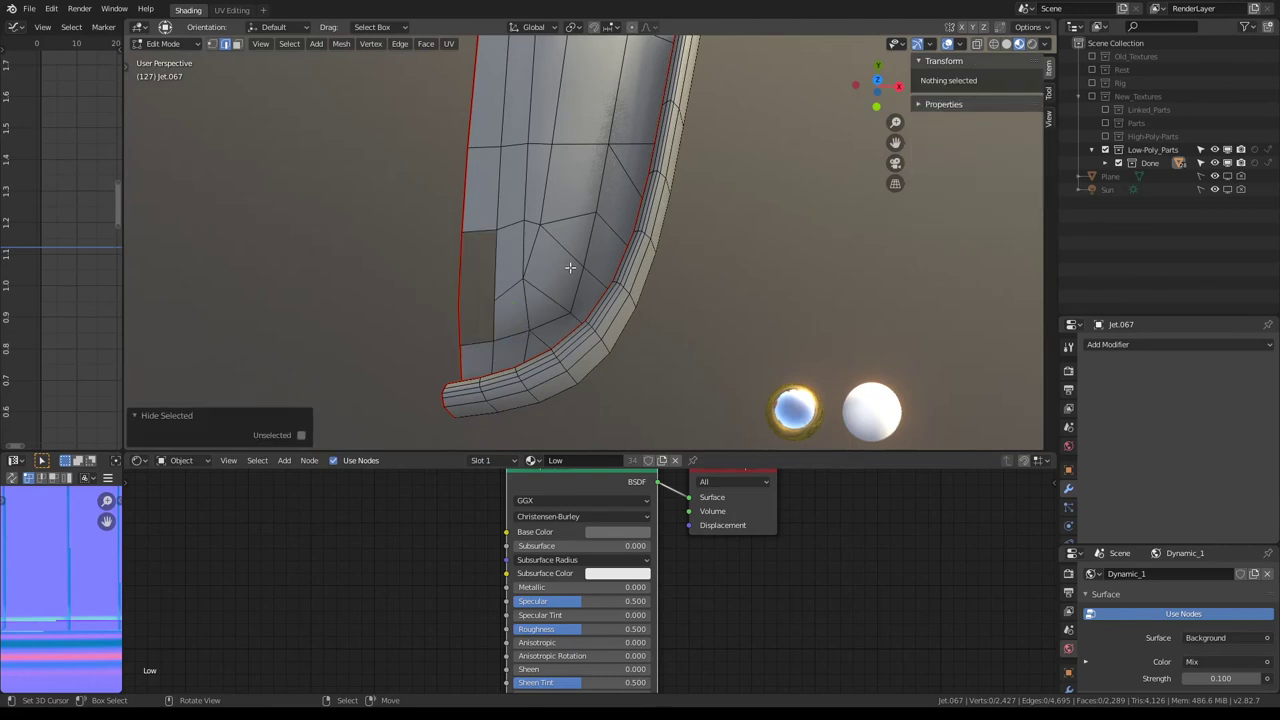
key(alt+h)
key(g)
key(g)
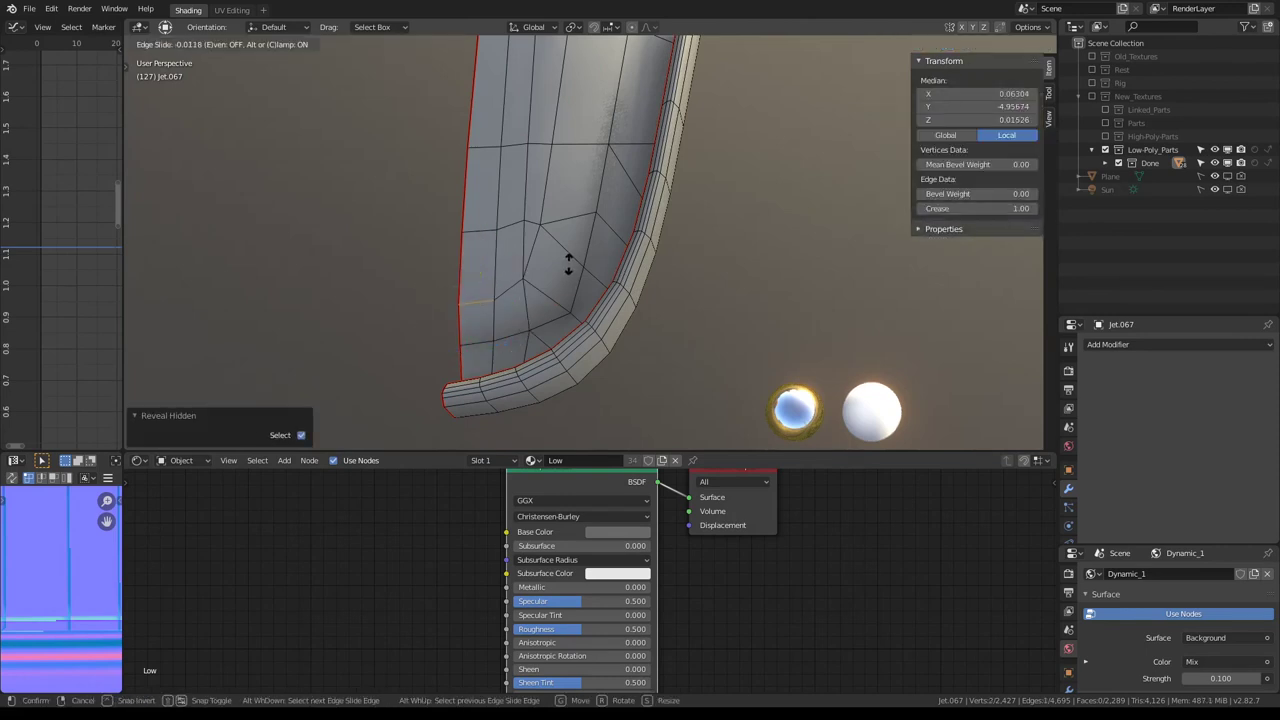
click(564, 250)
key(ctrl+z)
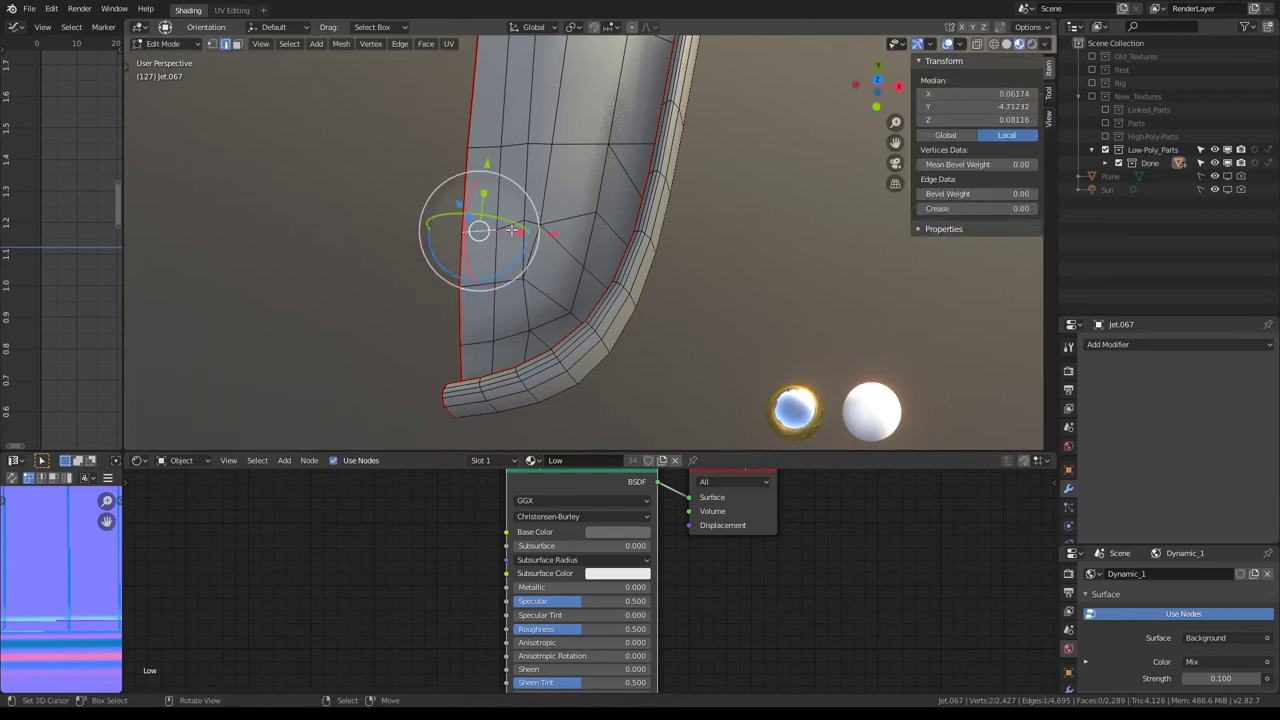
key(g)
key(g)
click(536, 234)
Step: Knife-cut a new edge across the nose faces
mouse_move(536, 234)
middle_down()
mouse_move(600, 140)
mouse_move(663, 306)
mouse_move(733, 293)
mouse_move(747, 274)
mouse_move(731, 214)
mouse_move(510, 200)
middle_up()
scroll(505, 200, up, 2)
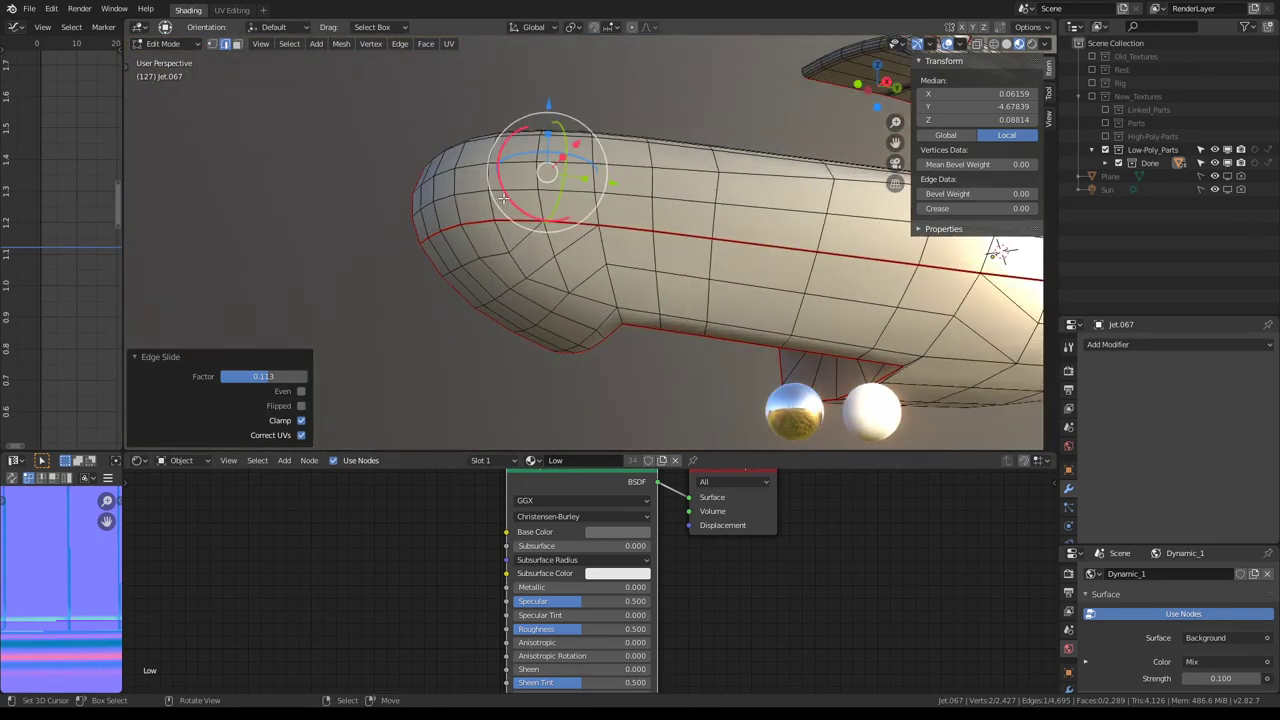
scroll(507, 255, up, 2)
key(k)
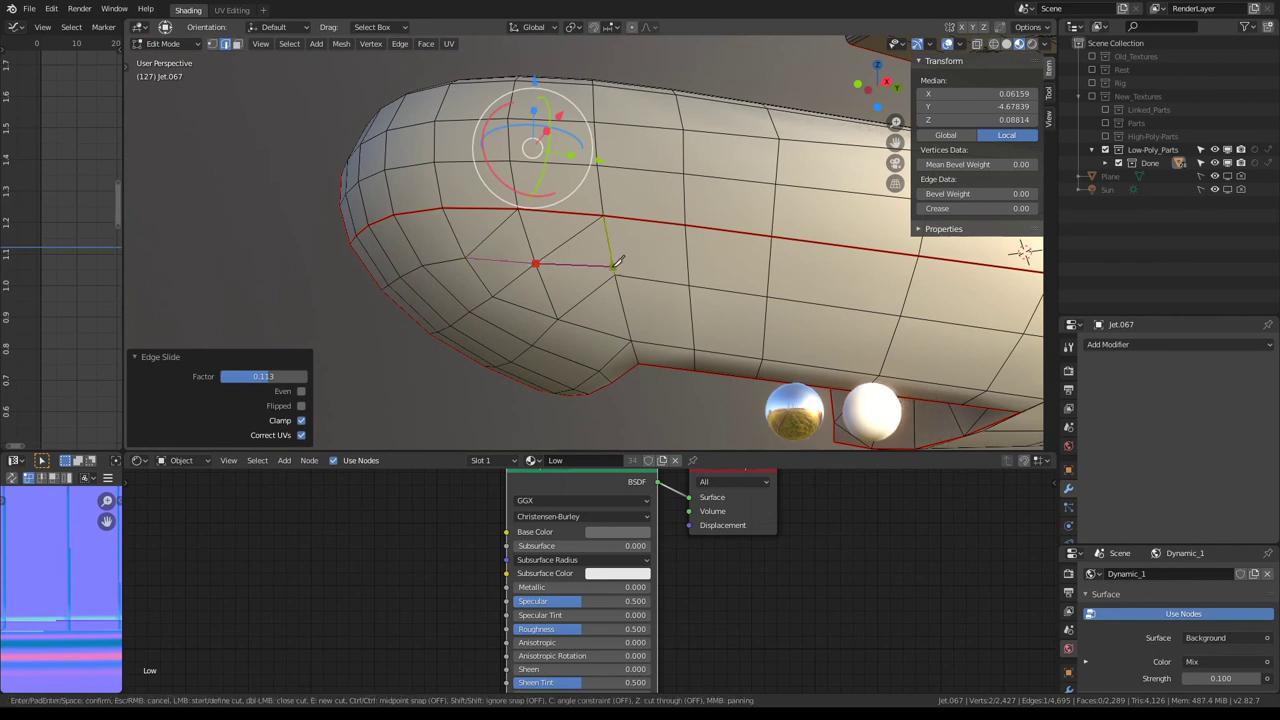
key(Escape)
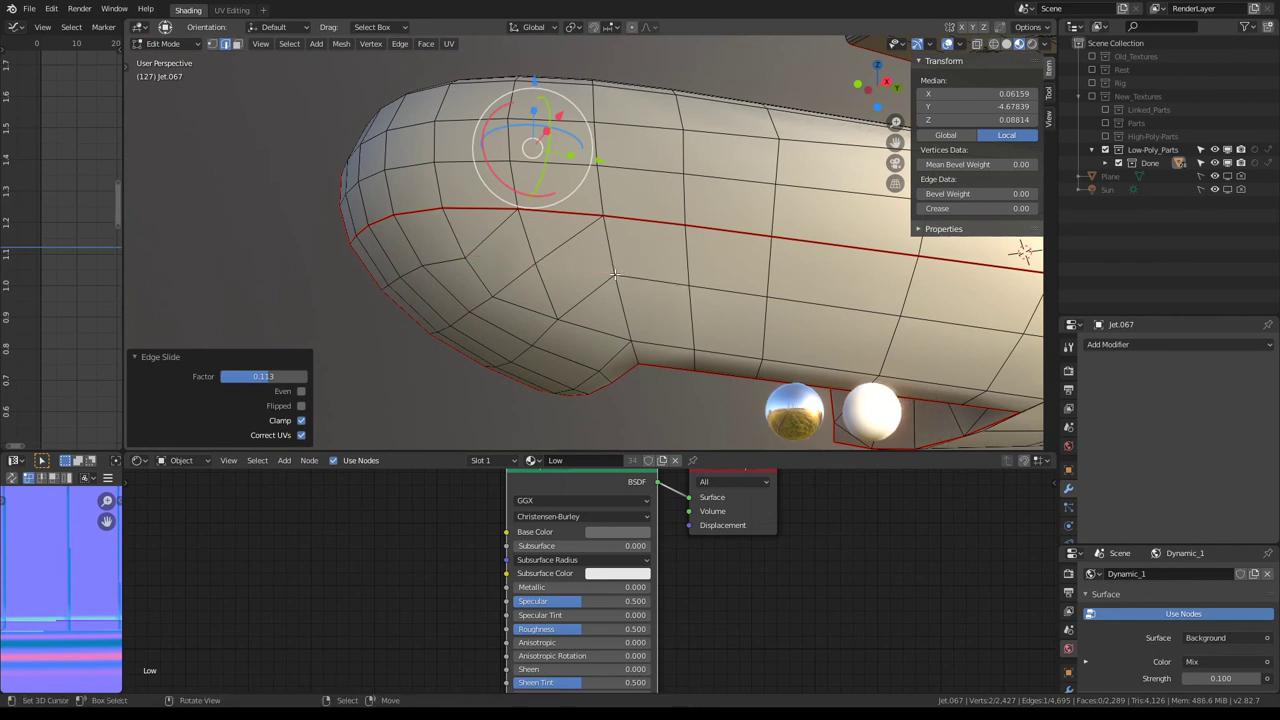
key(k)
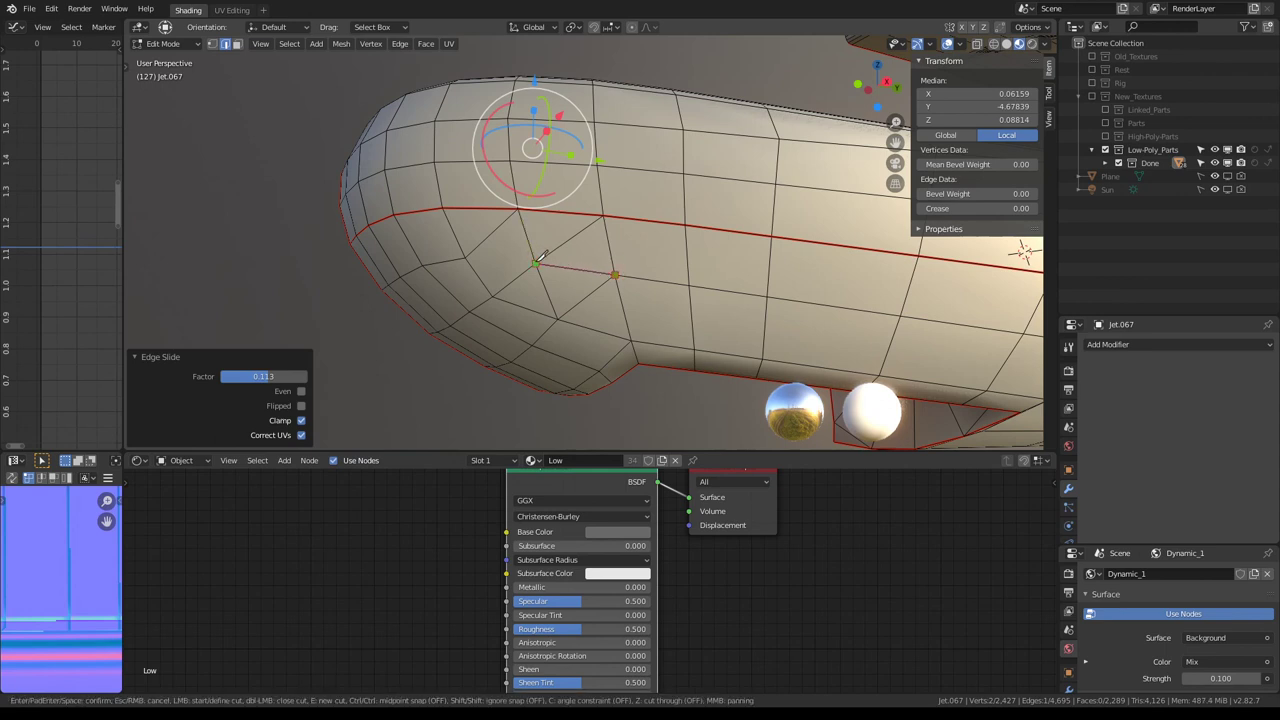
click(466, 257)
key(Return)
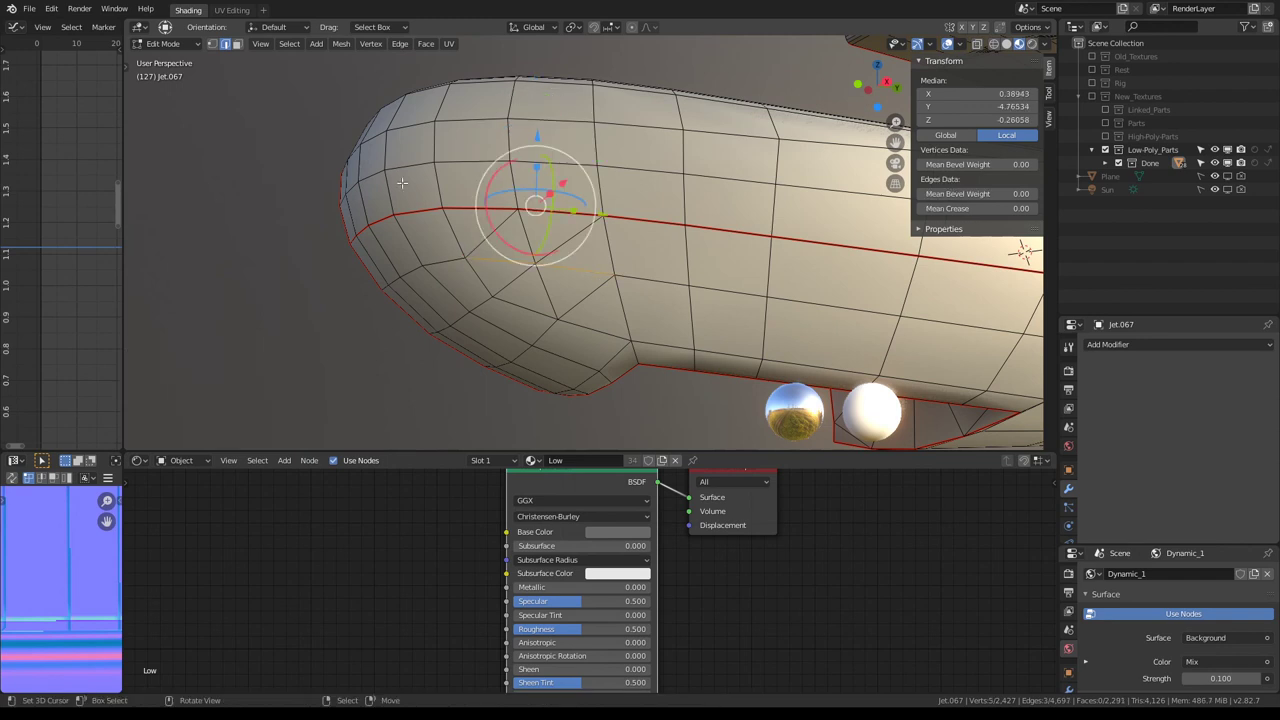
Step: Join the two triangle faces beside the new cut into one quad
click(237, 44)
click(494, 244)
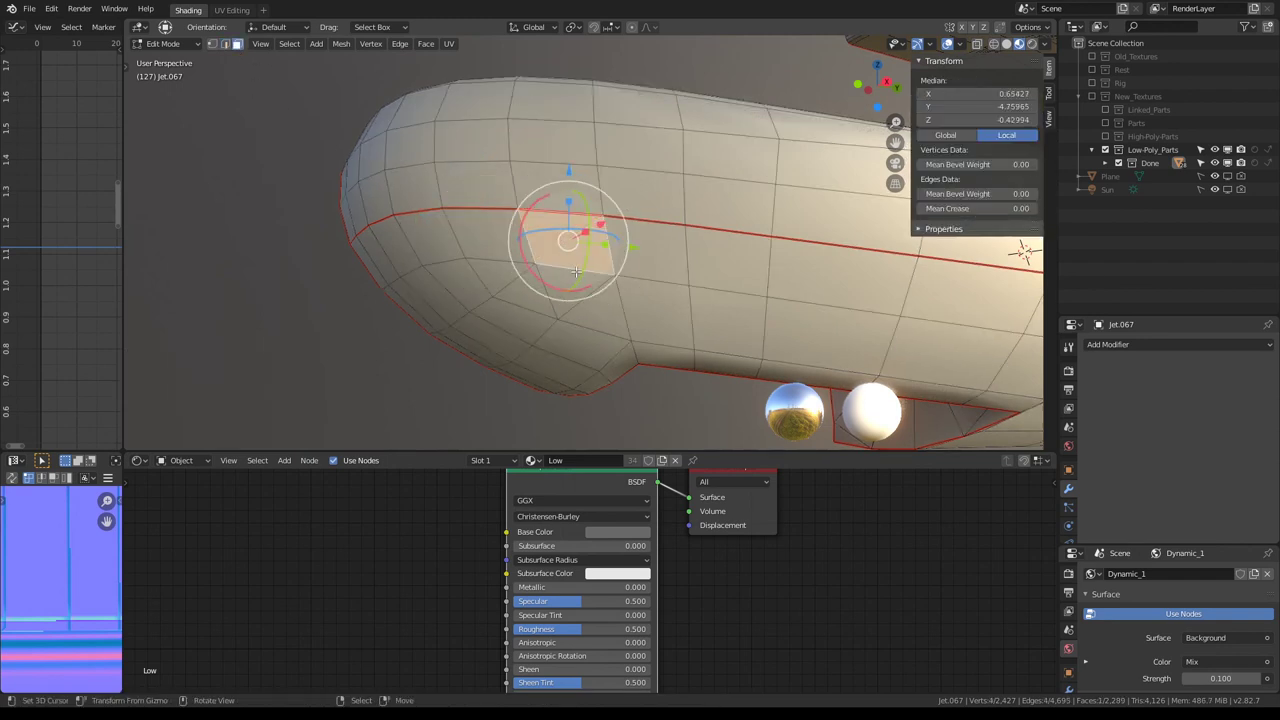
click(541, 290)
key(ctrl+z)
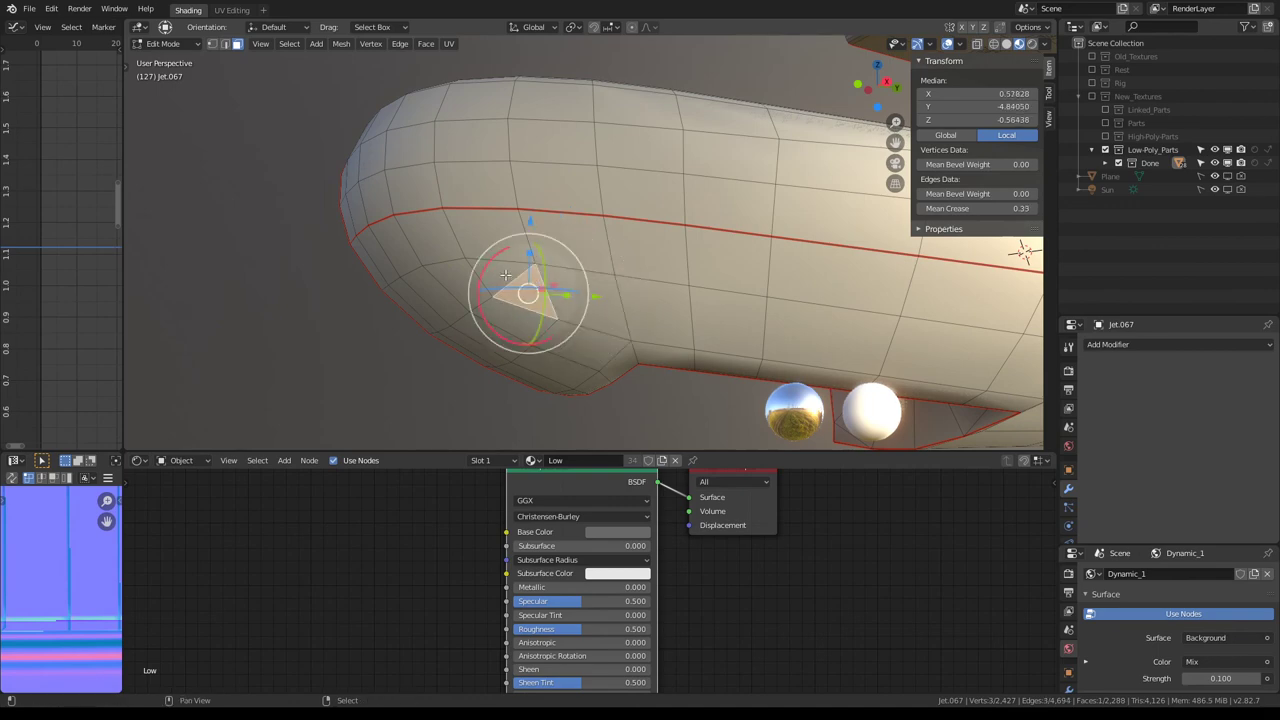
scroll(593, 313, down, 3)
mouse_move(593, 313)
middle_down()
mouse_move(807, 257)
mouse_move(513, 256)
middle_up()
scroll(807, 256, up, 3)
Step: Select the triangular fuselage face and its adjacent quad face
key(k)
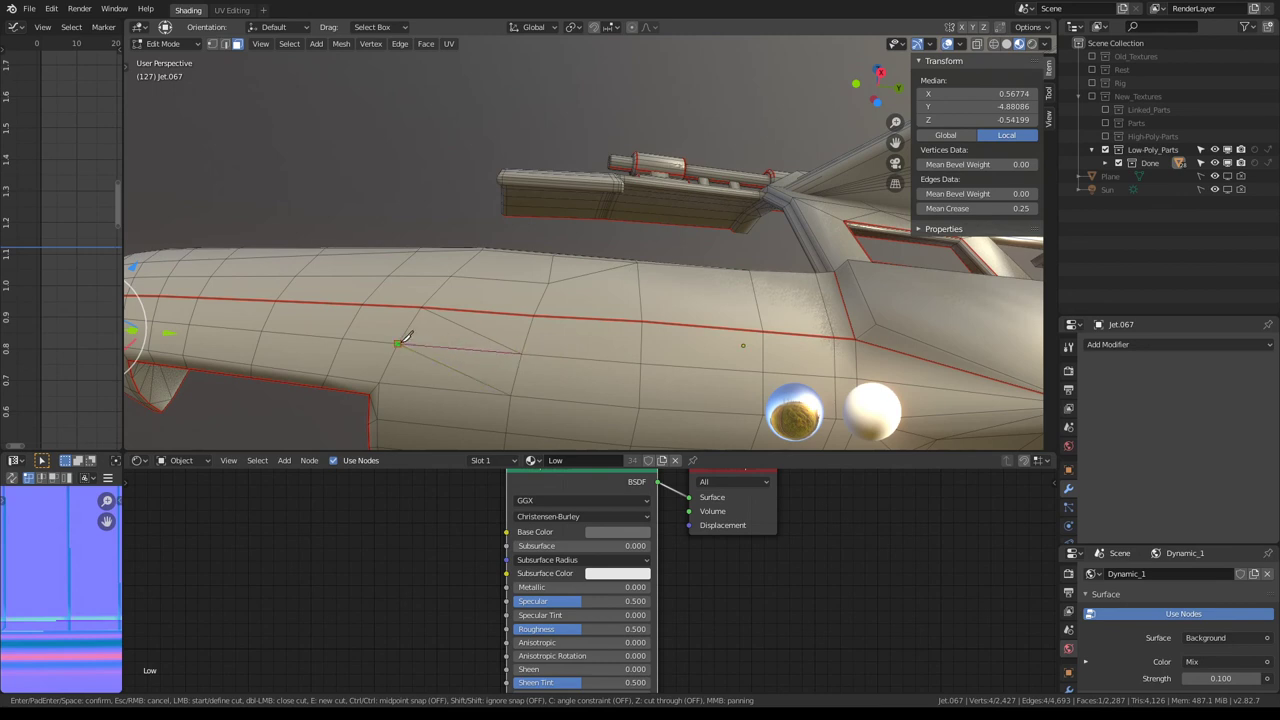
key(Escape)
click(416, 369)
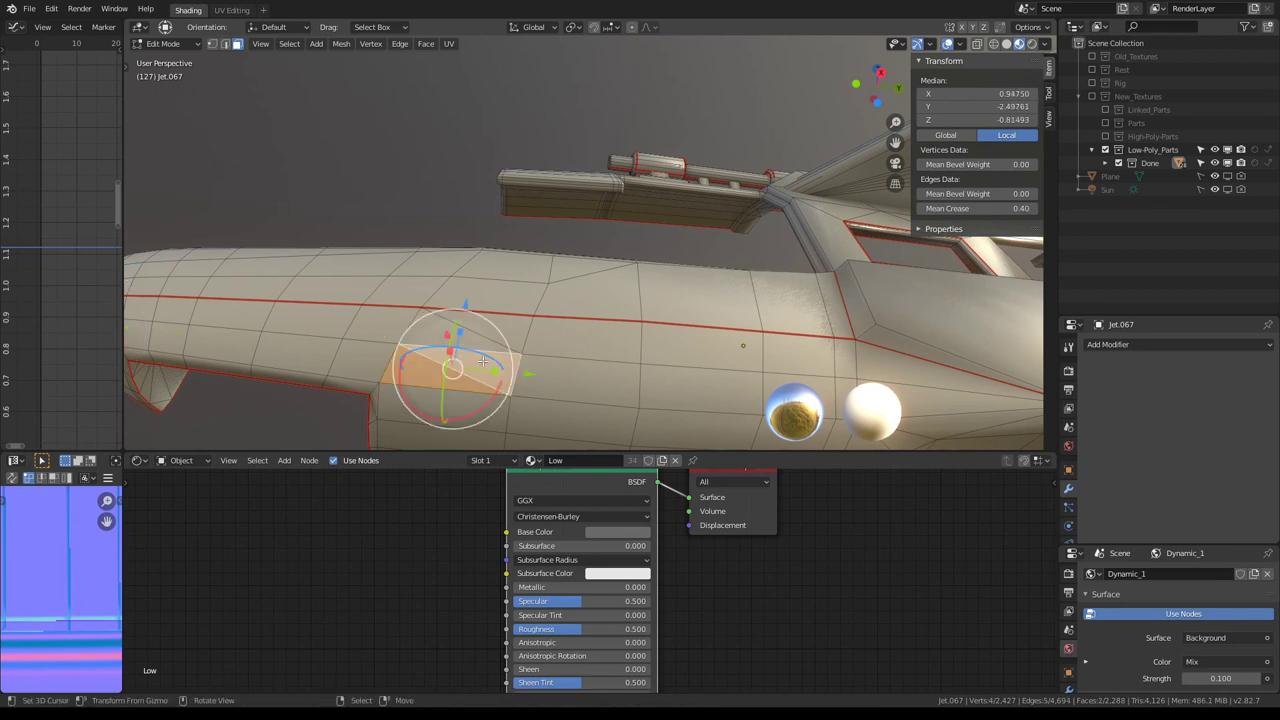
click(482, 317)
click(466, 328)
mouse_move(466, 328)
middle_down()
mouse_move(563, 337)
mouse_move(580, 309)
mouse_move(565, 314)
mouse_move(600, 300)
mouse_move(556, 177)
mouse_move(457, 201)
mouse_move(176, 8)
middle_up()
Step: Return Jet.067 to Object Mode and save the file from the File menu
key(Tab)
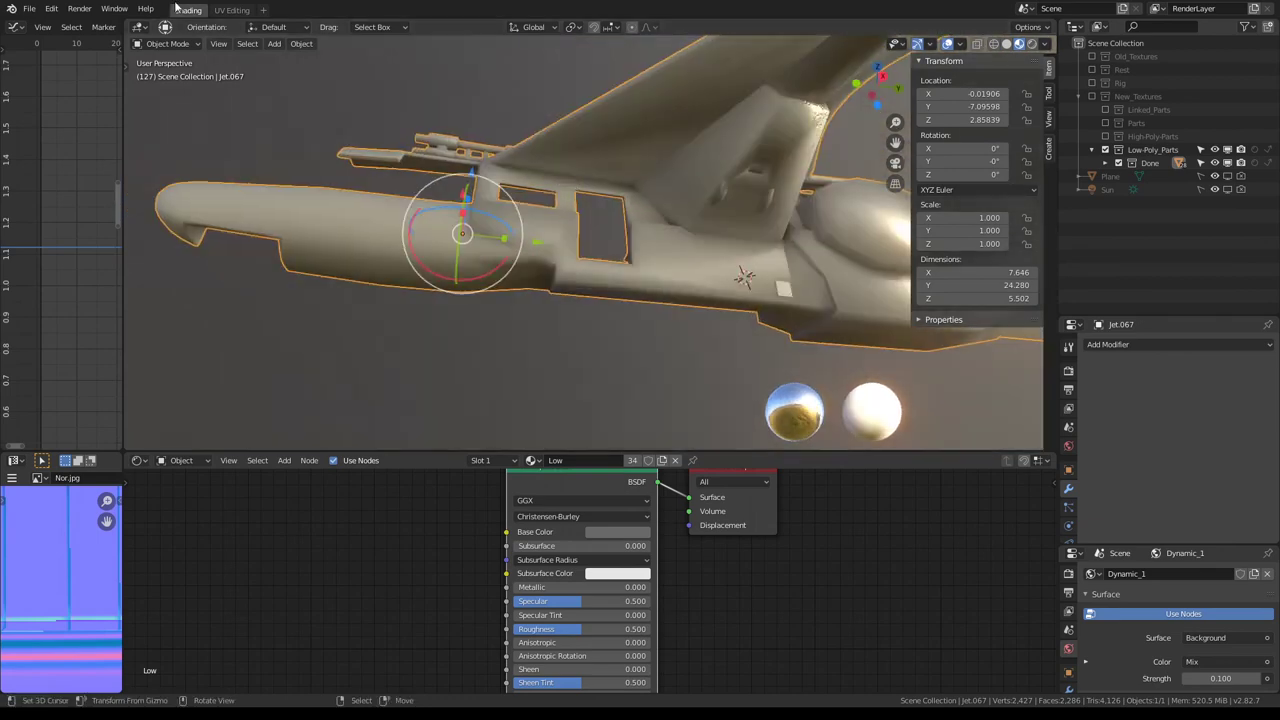
click(28, 9)
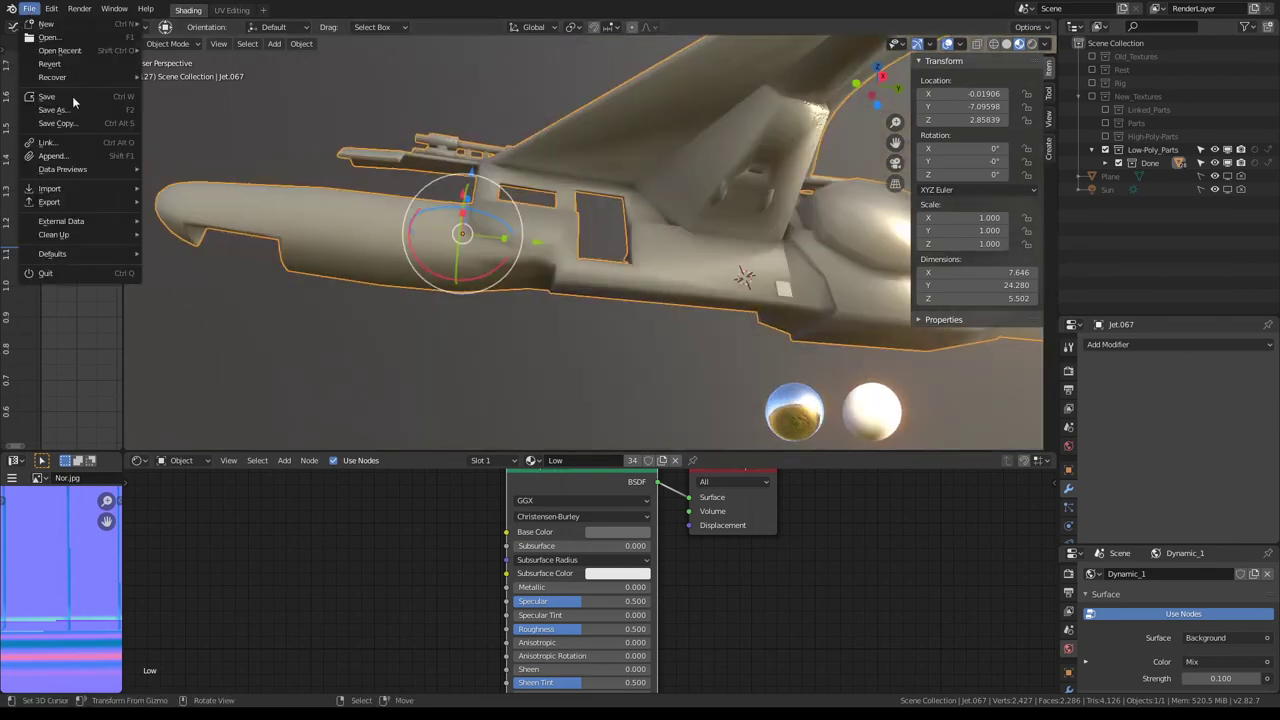